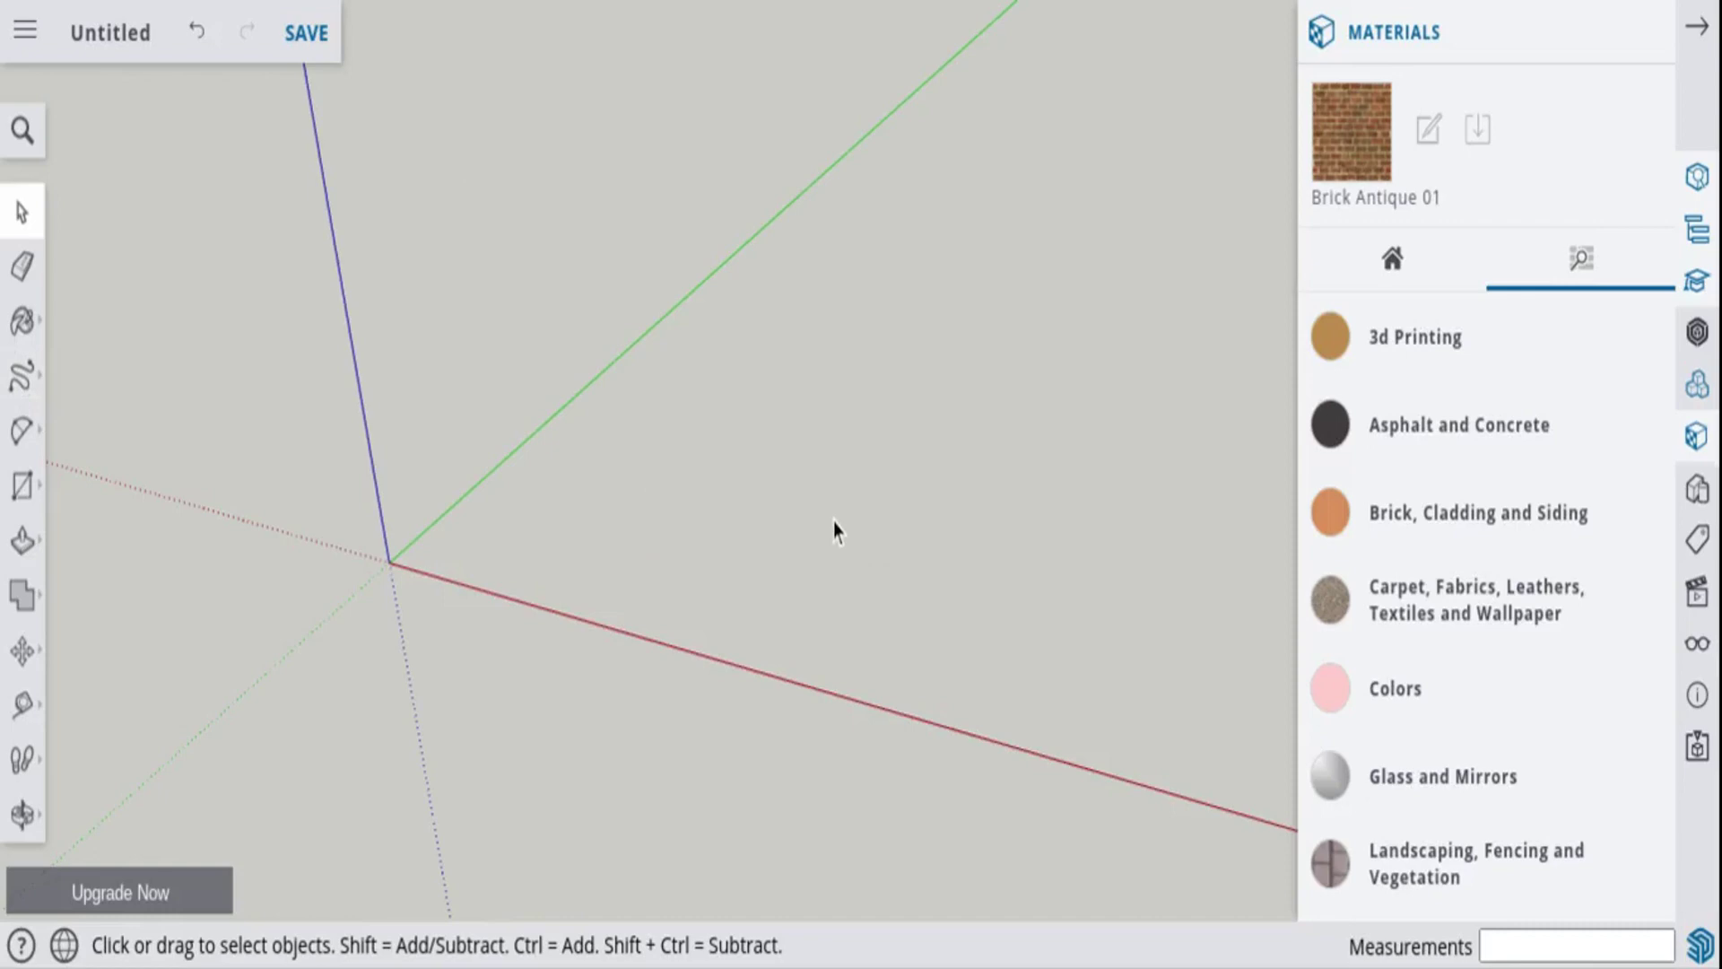
- Activate the Paint tool and look through the available material categories down to Tile
left_click_drag(887, 563, 902, 429)
left_click(24, 269)
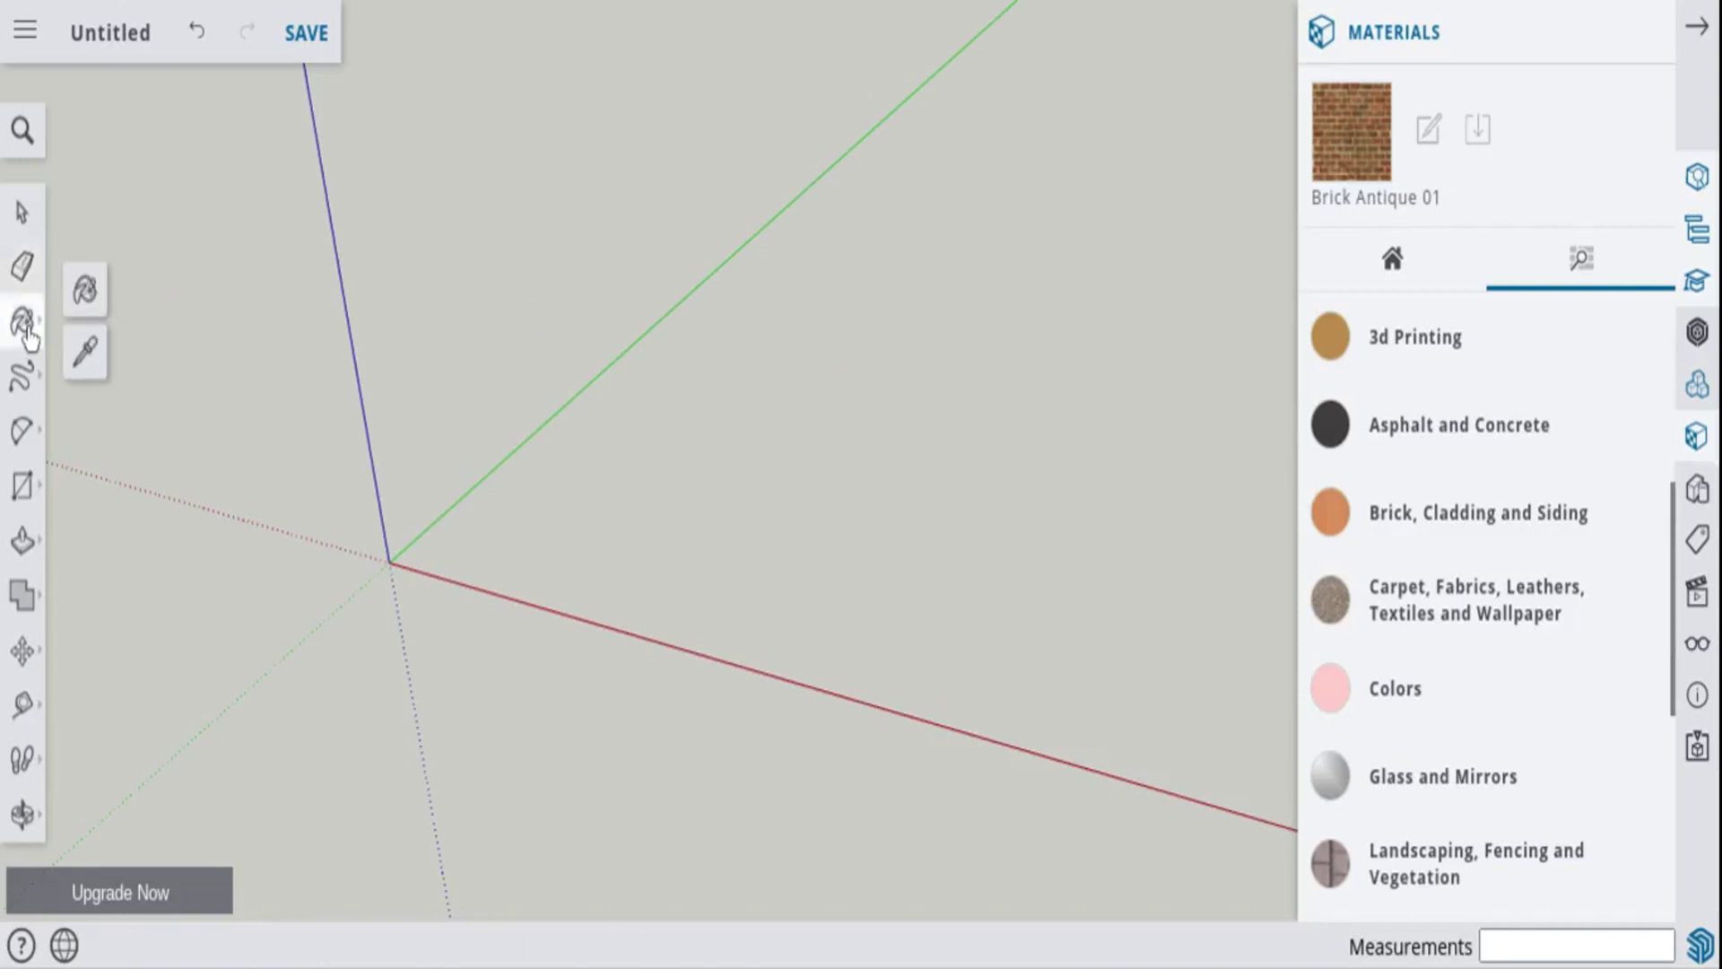
left_click(32, 337)
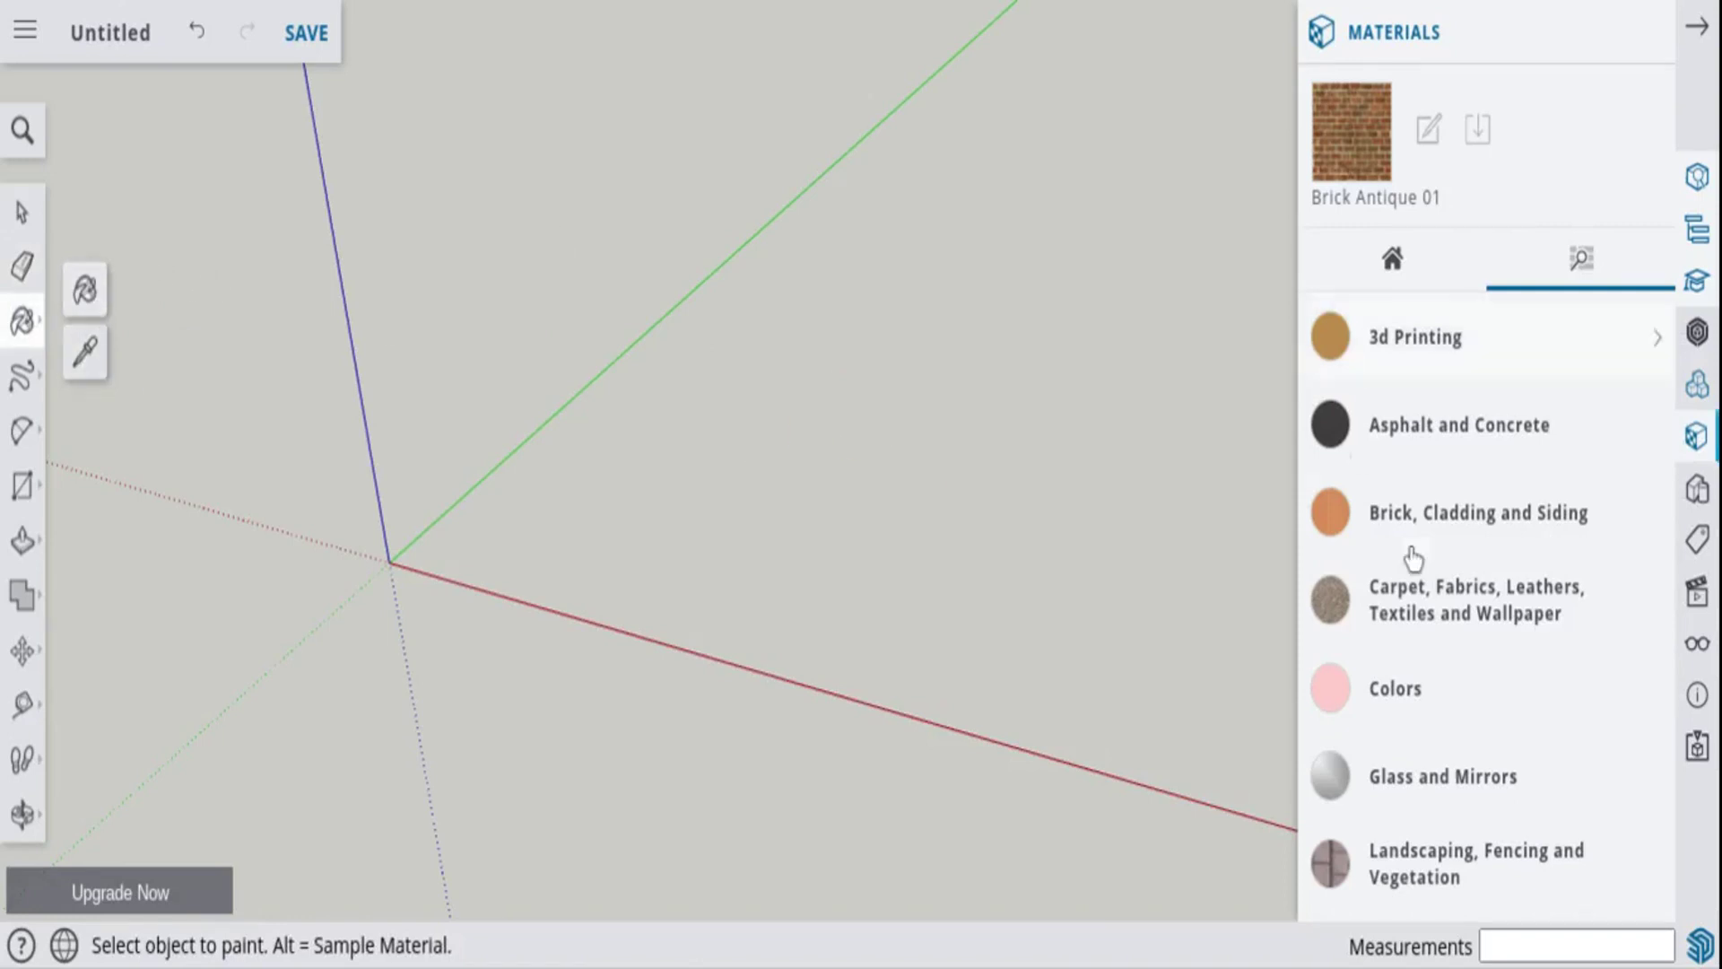
scroll(1410, 557, "down", 3)
scroll(1412, 558, "up", 2)
scroll(1413, 557, "down", 5)
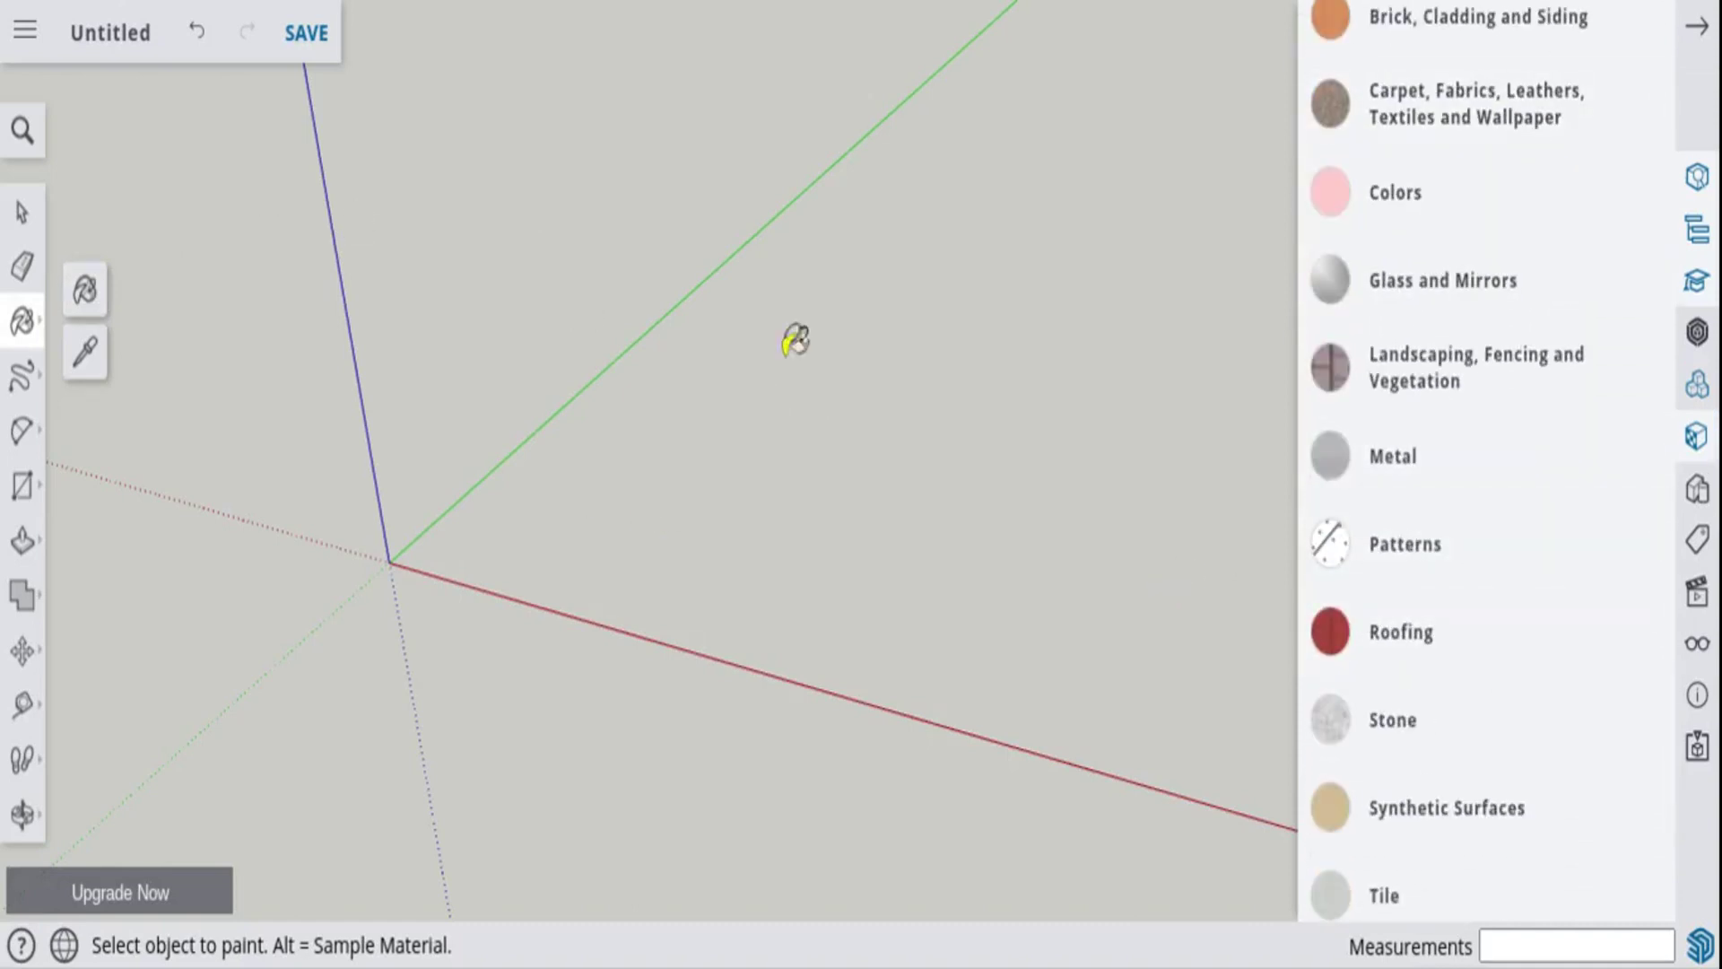
left_click(24, 388)
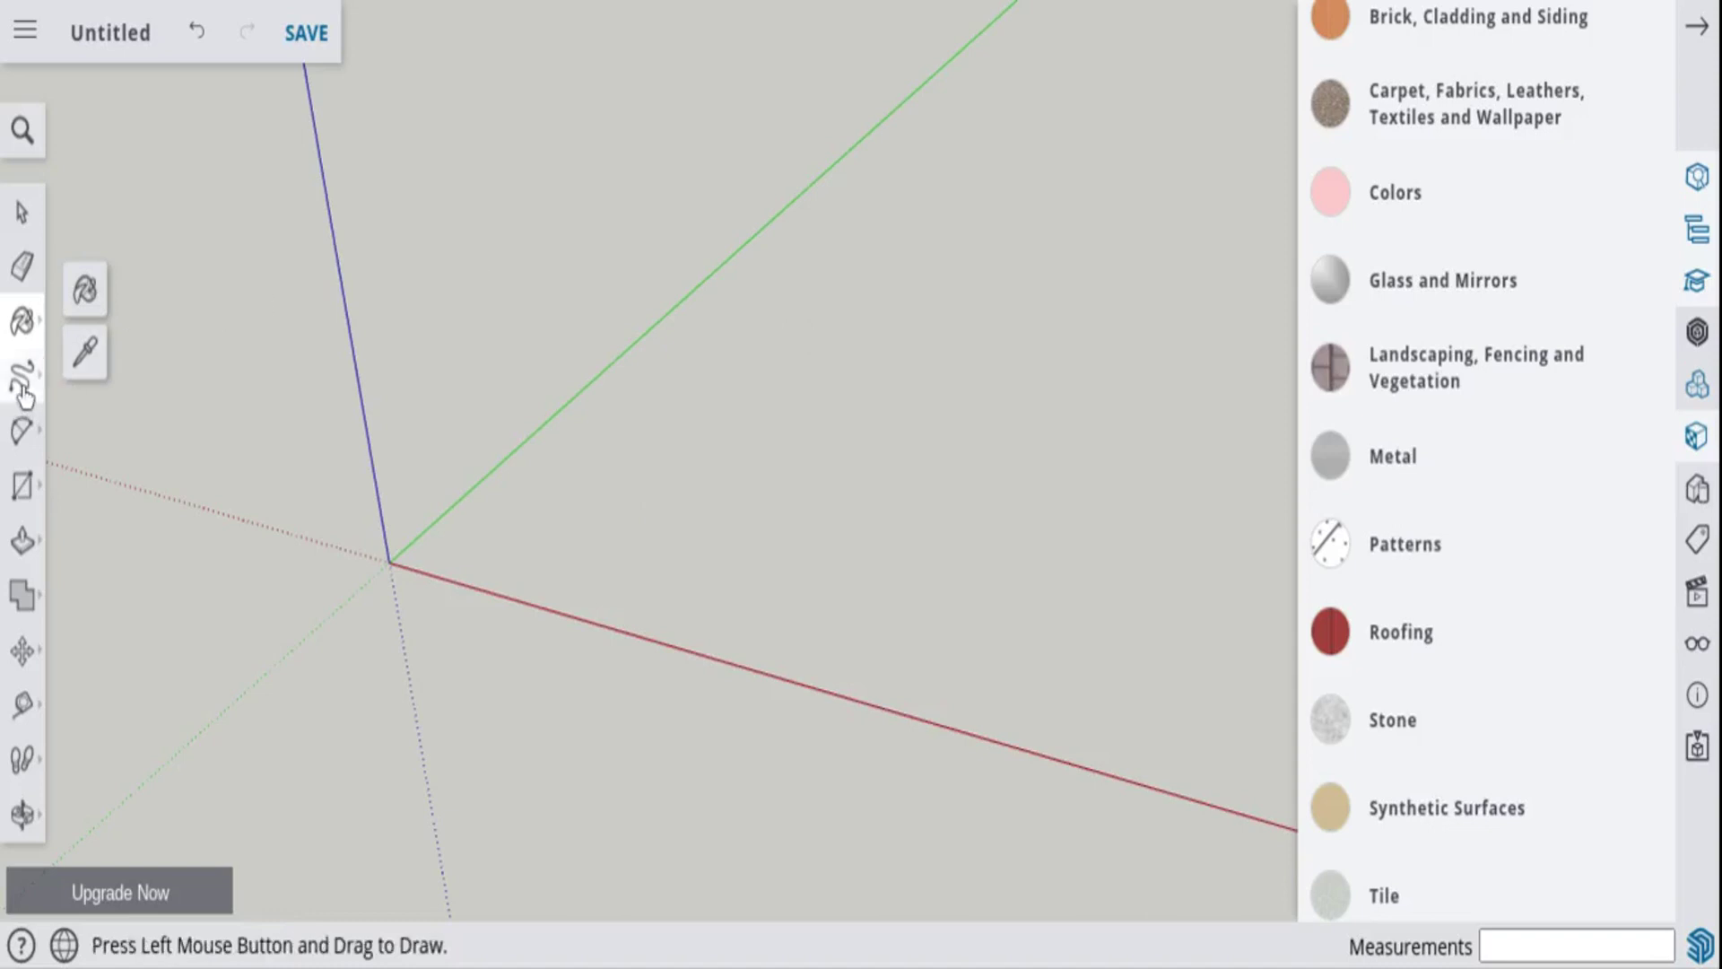
mouse_move(23, 384)
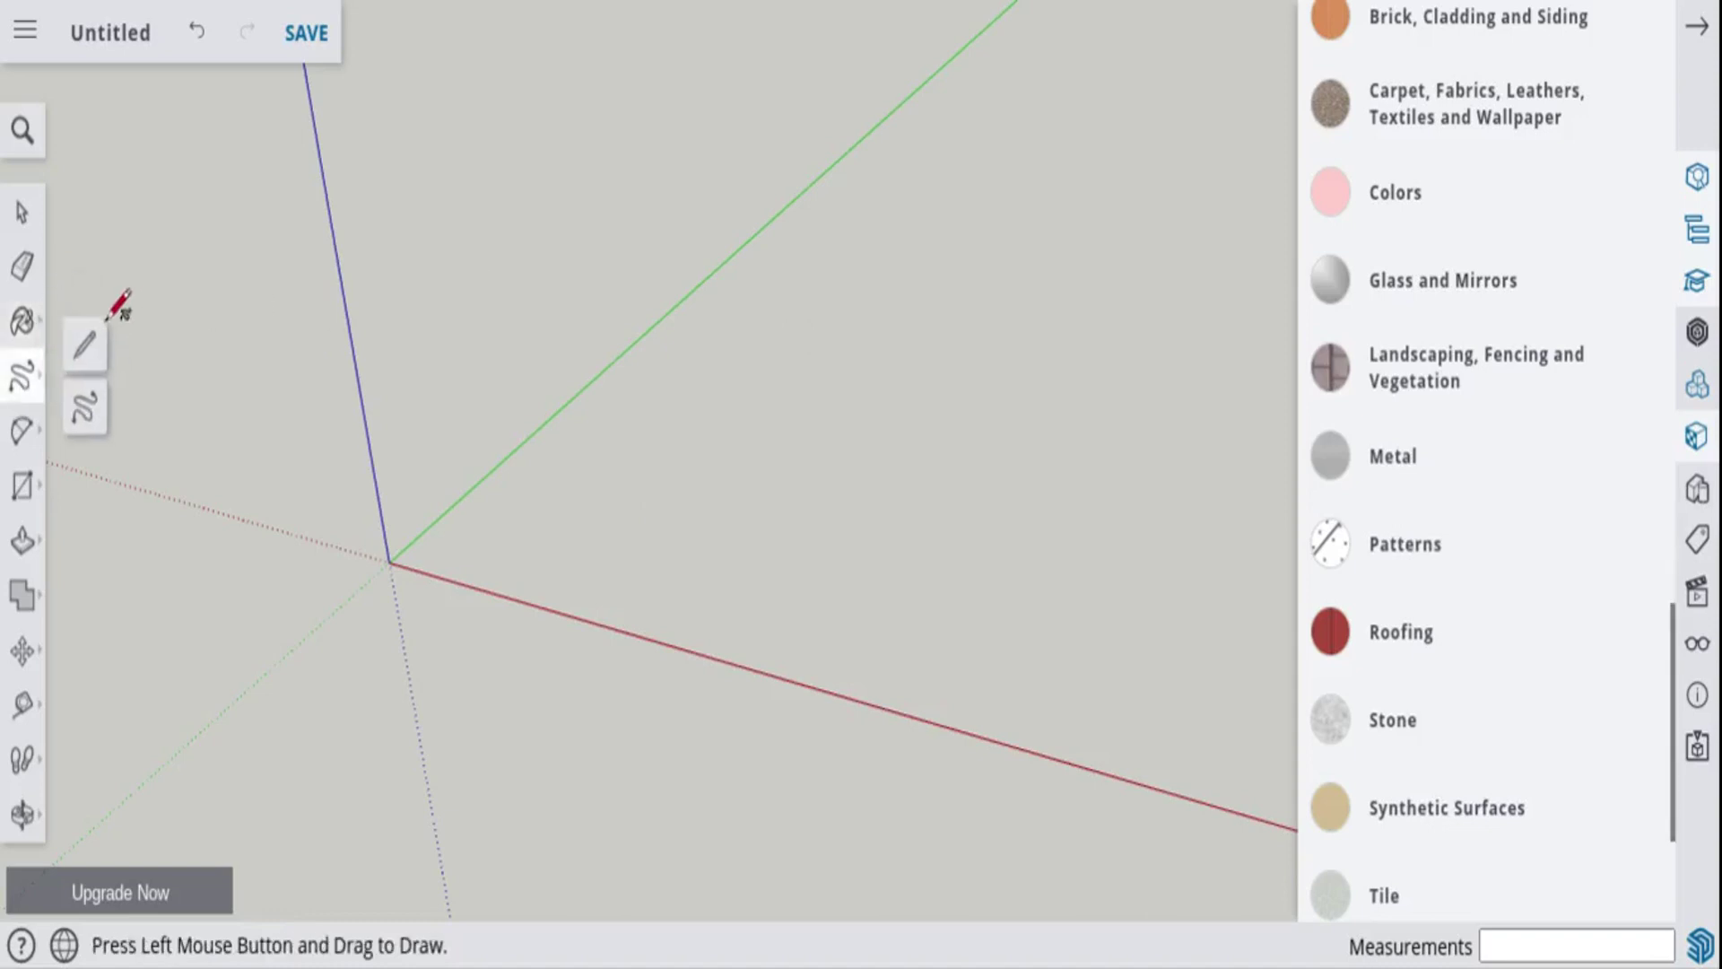
left_click(86, 346)
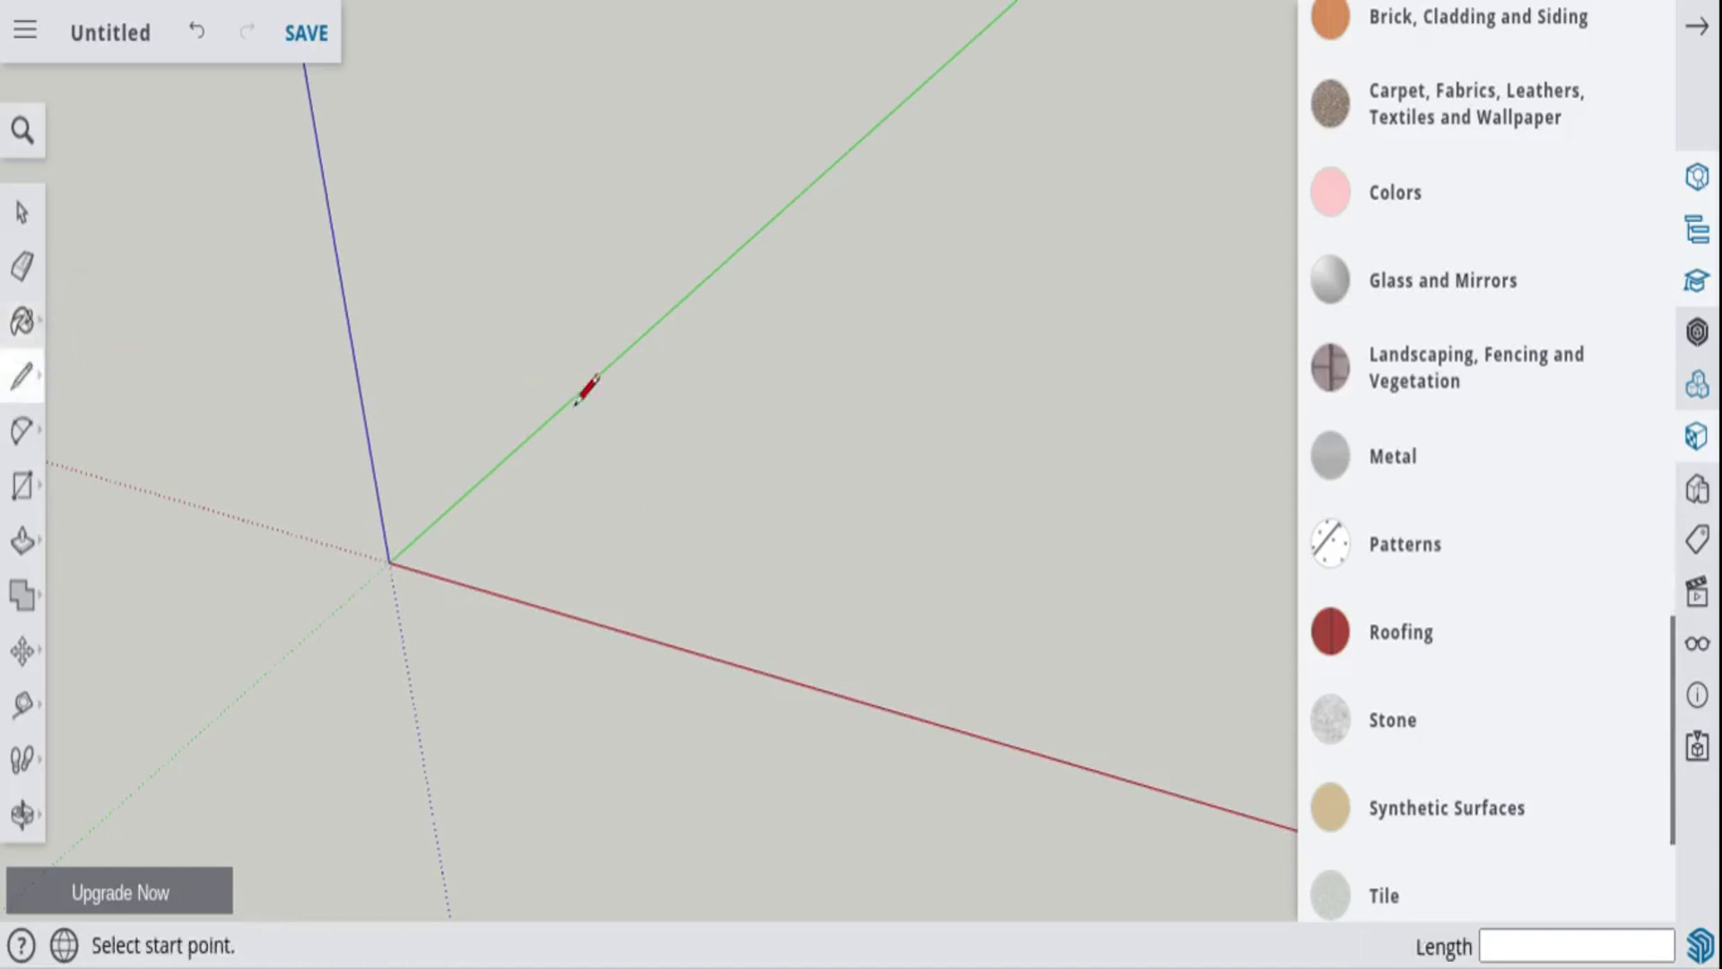
left_click(640, 466)
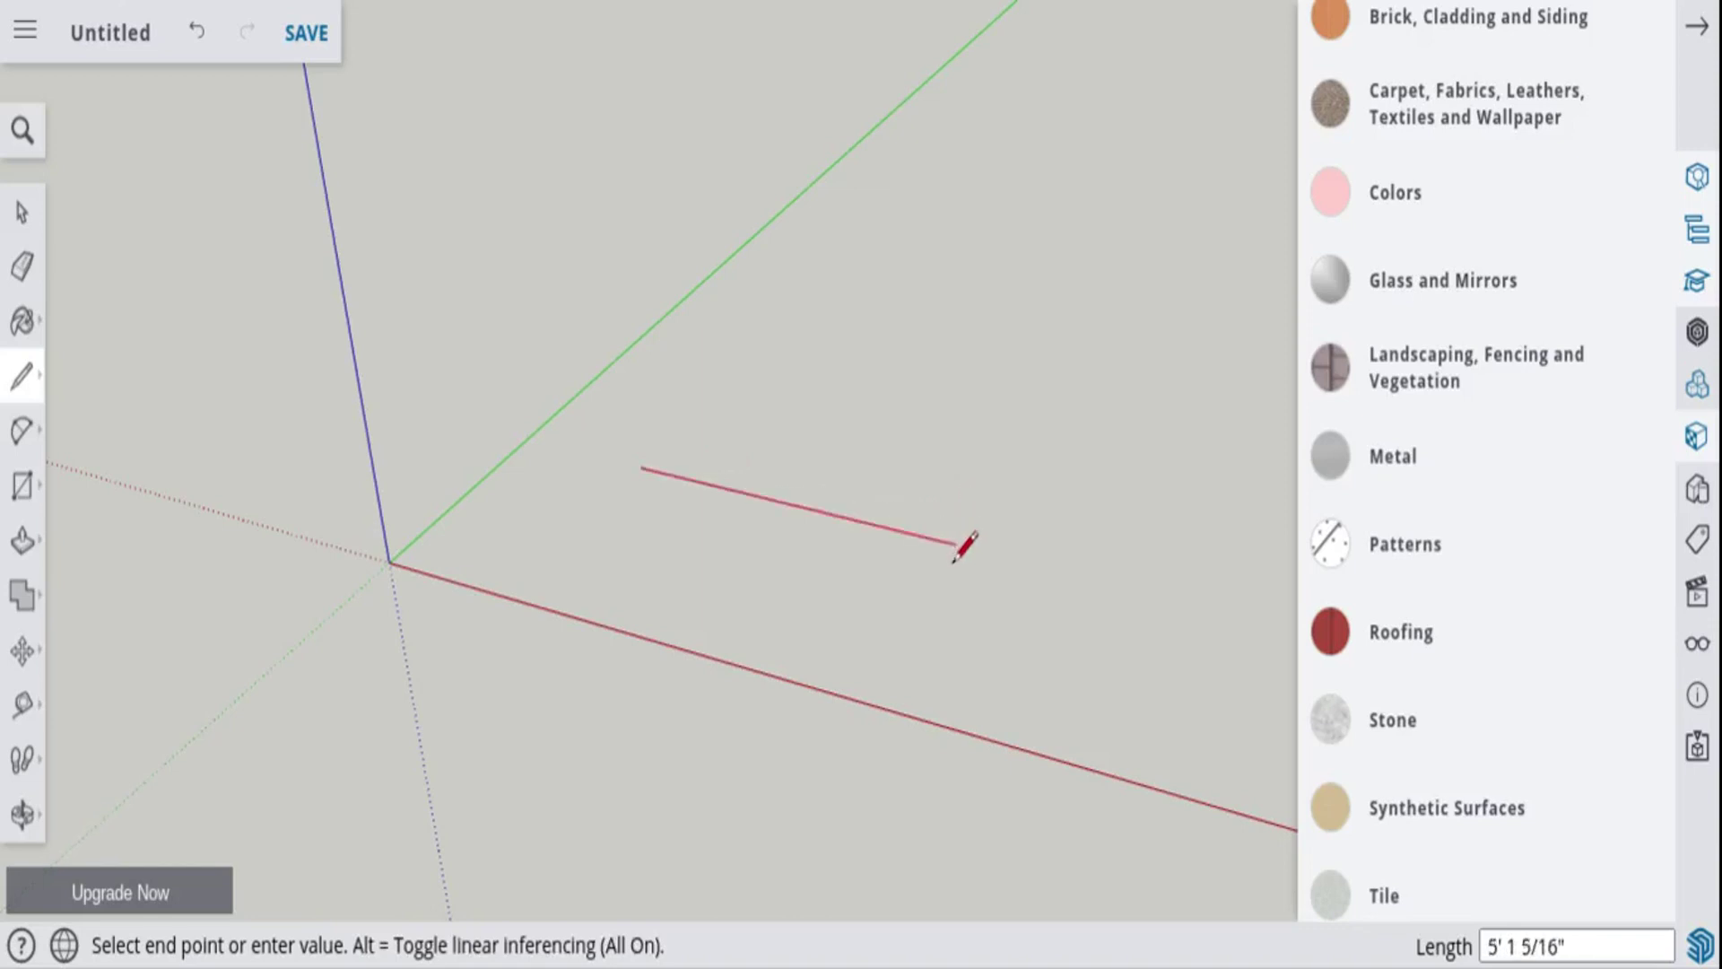
key("Escape")
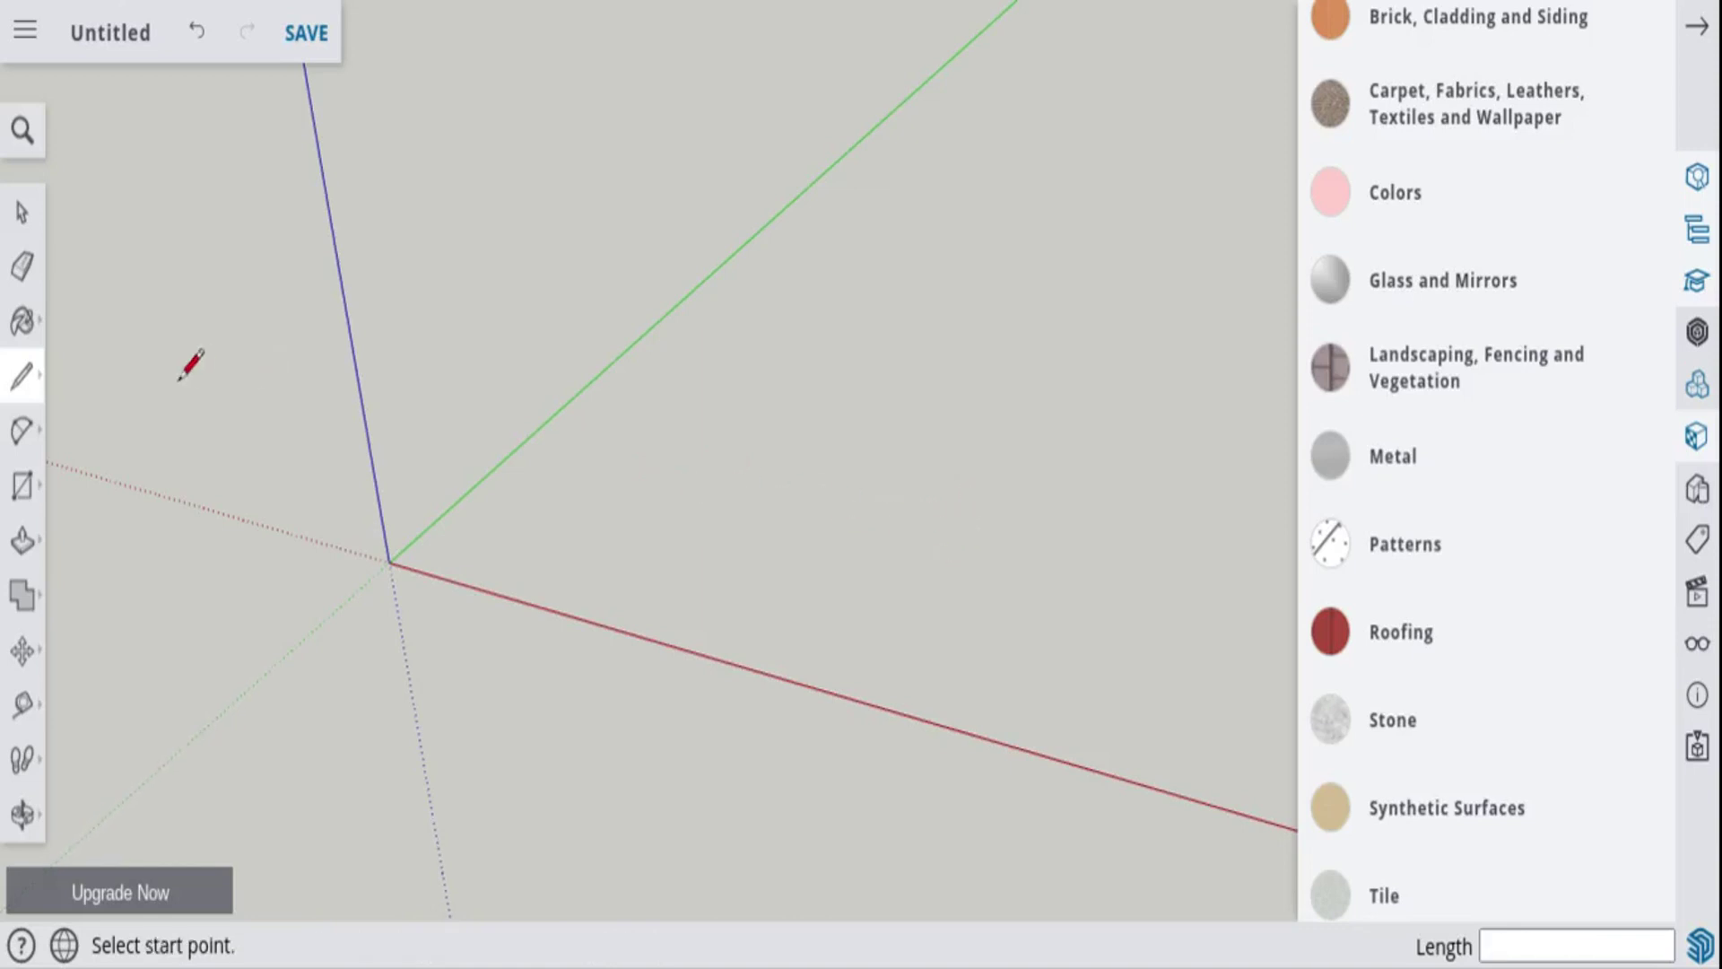
left_click(28, 381)
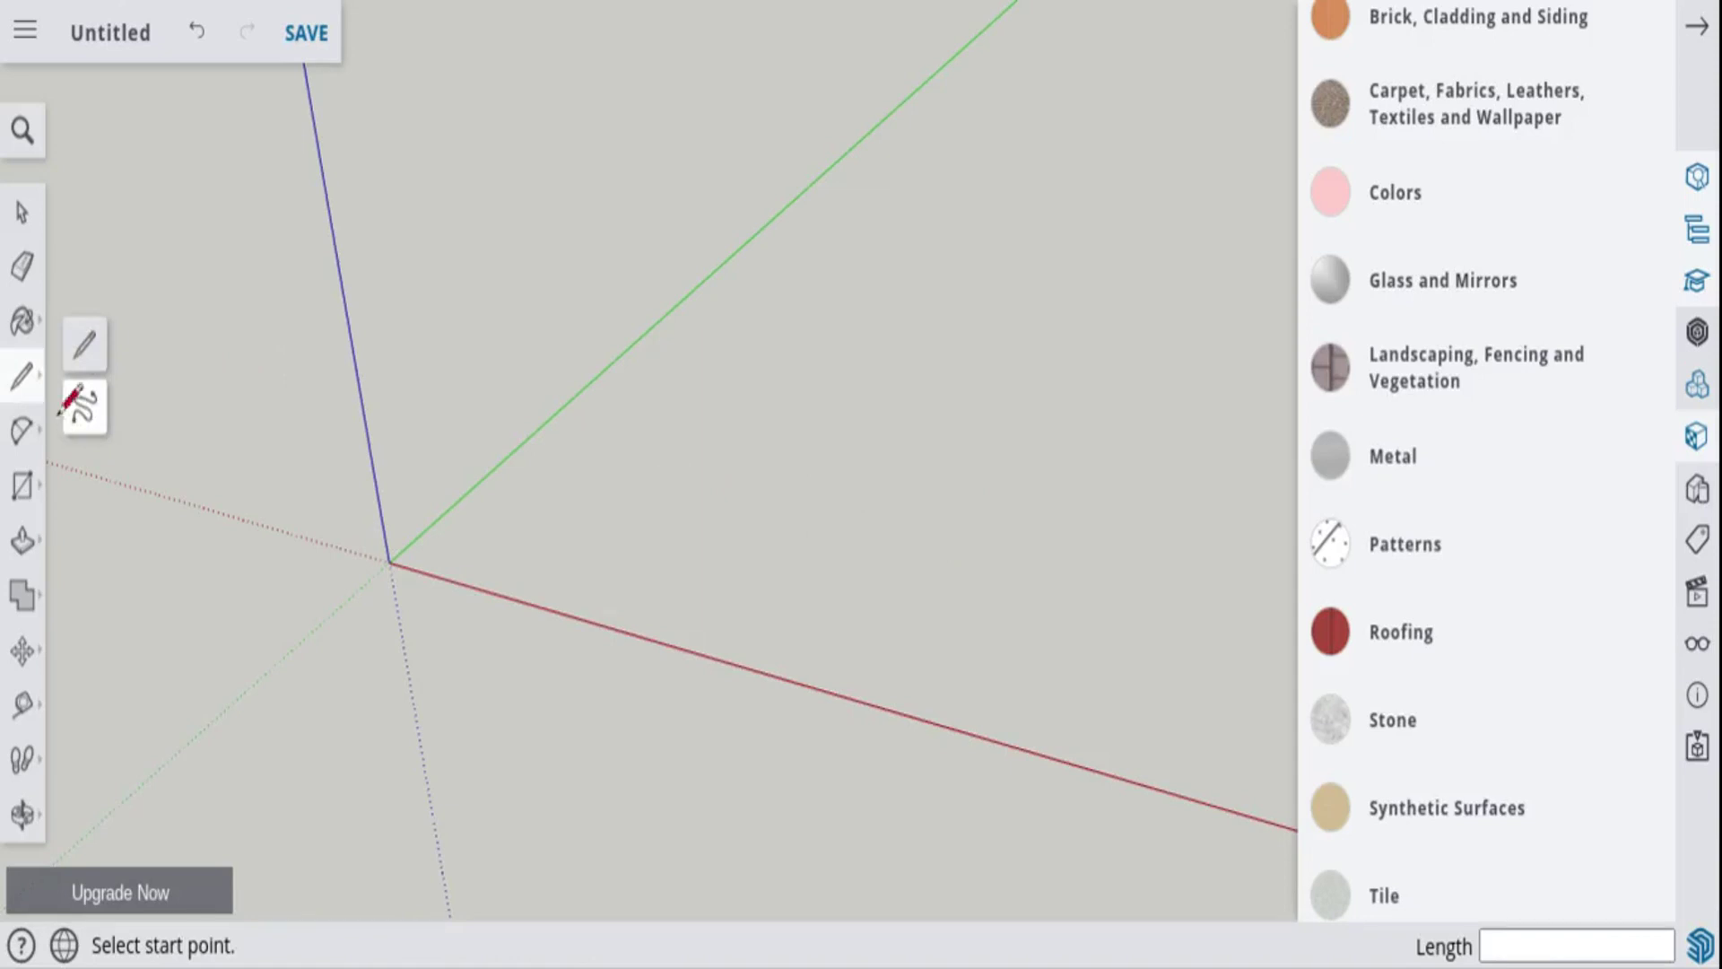
left_click(25, 433)
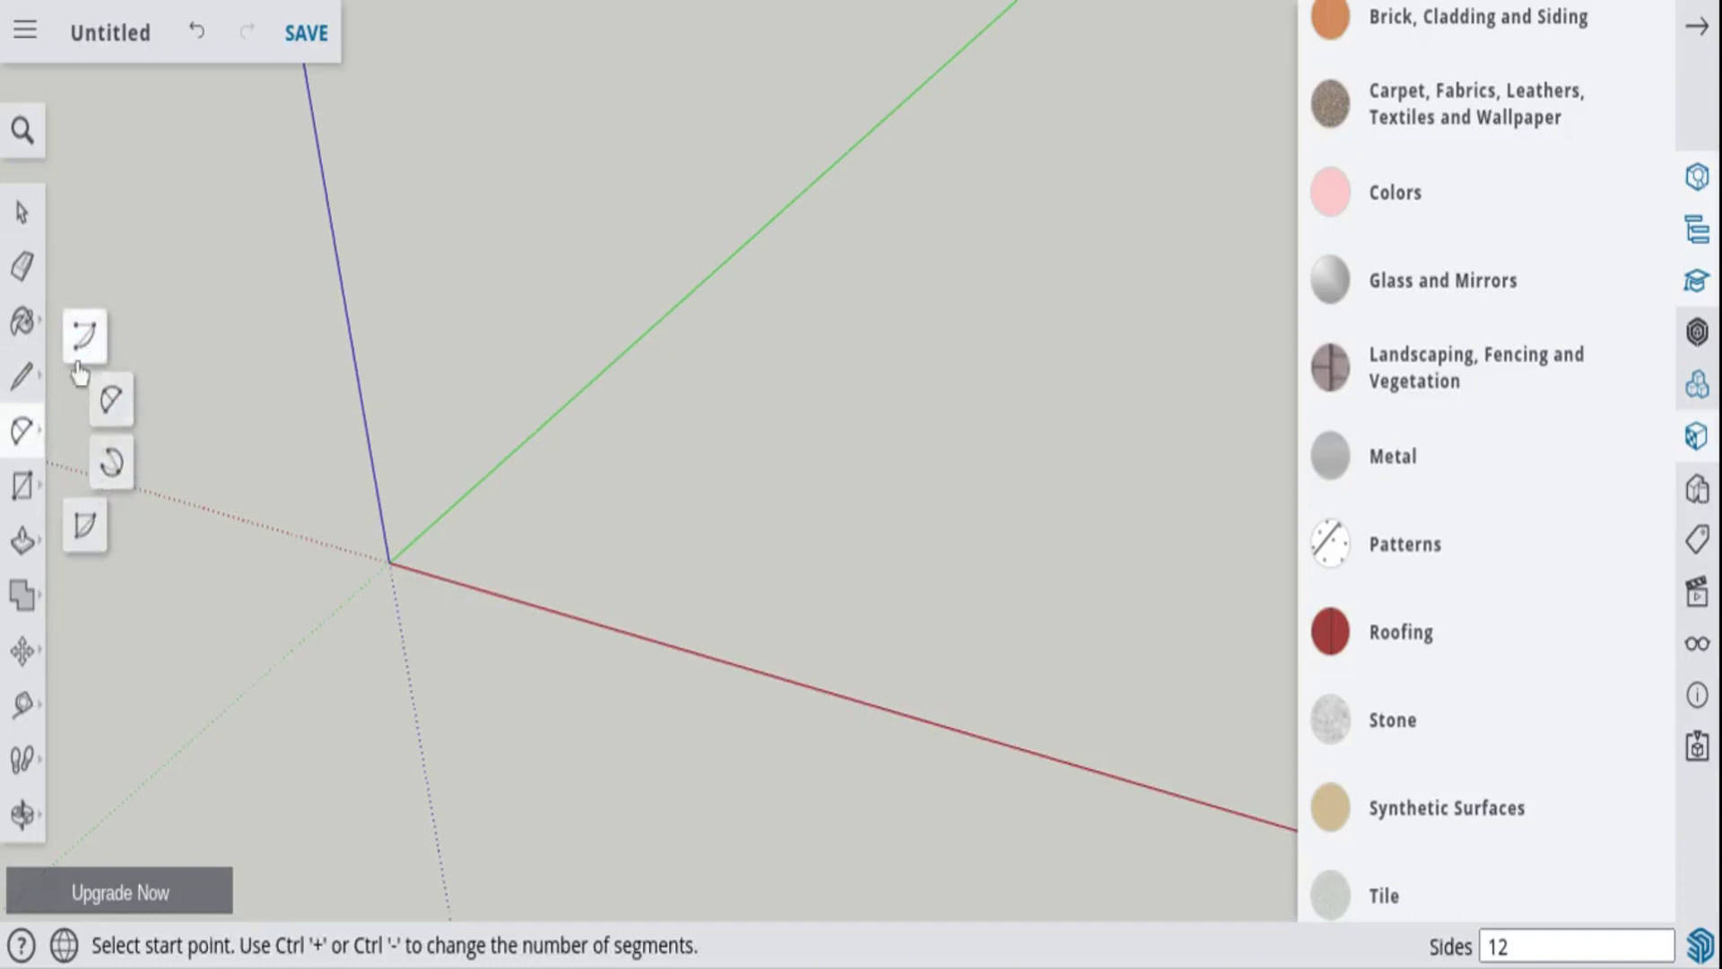
left_click(24, 488)
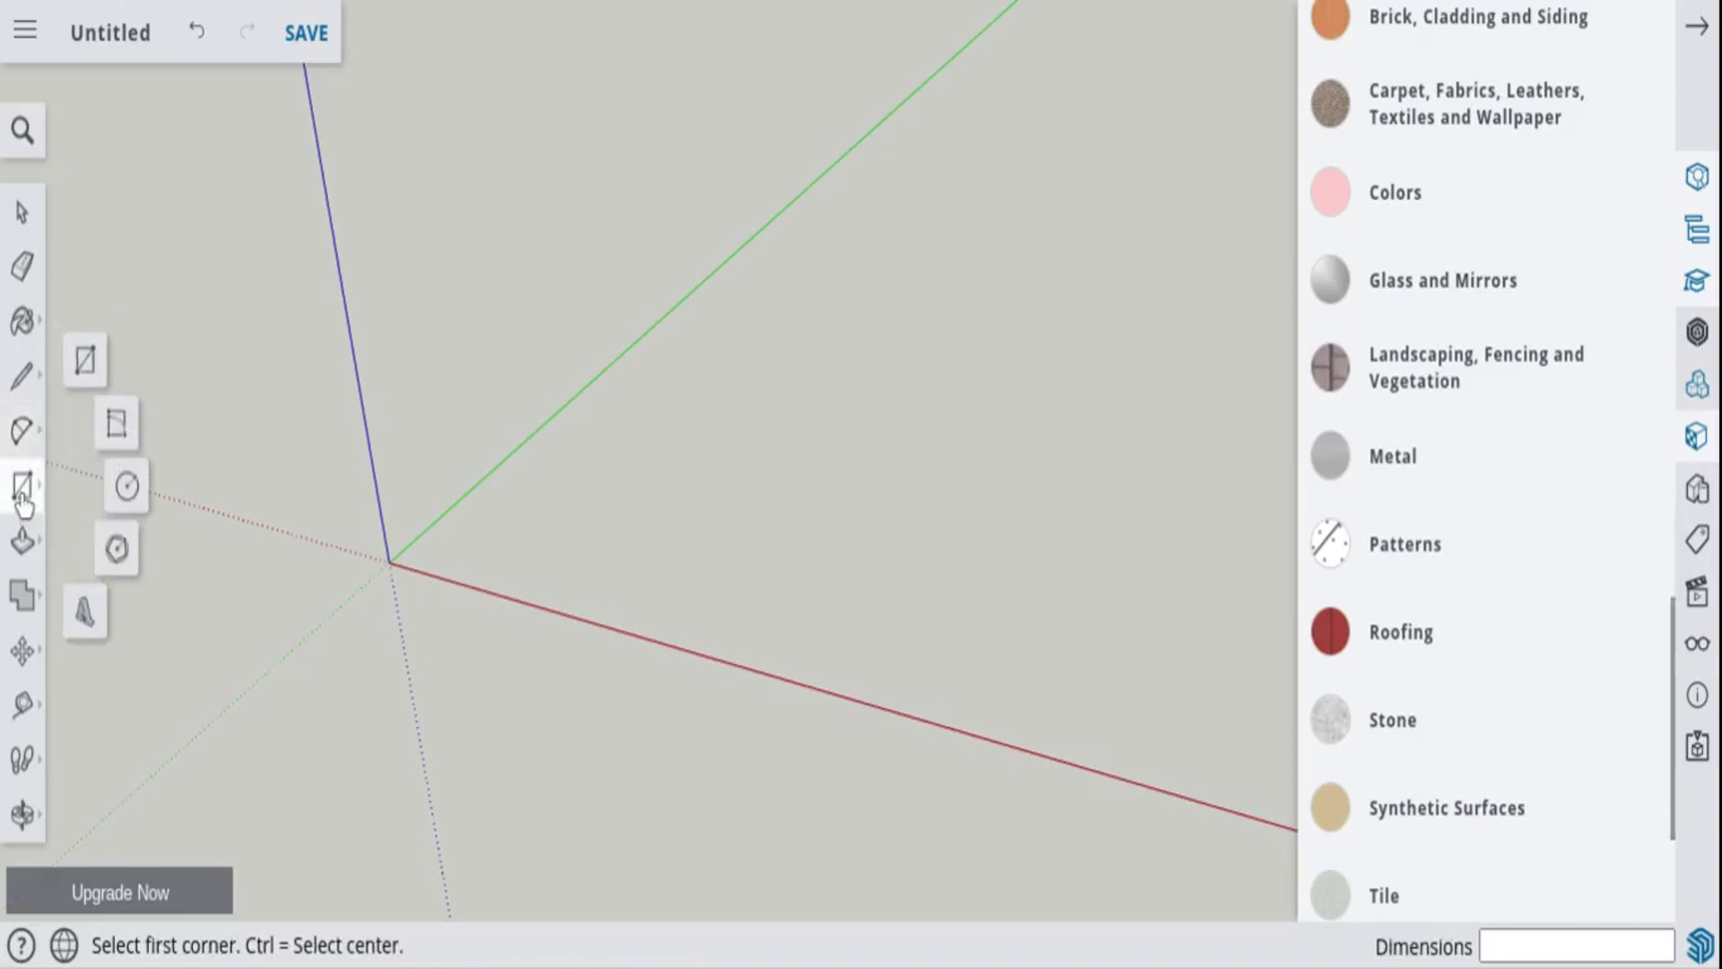
left_click(610, 512)
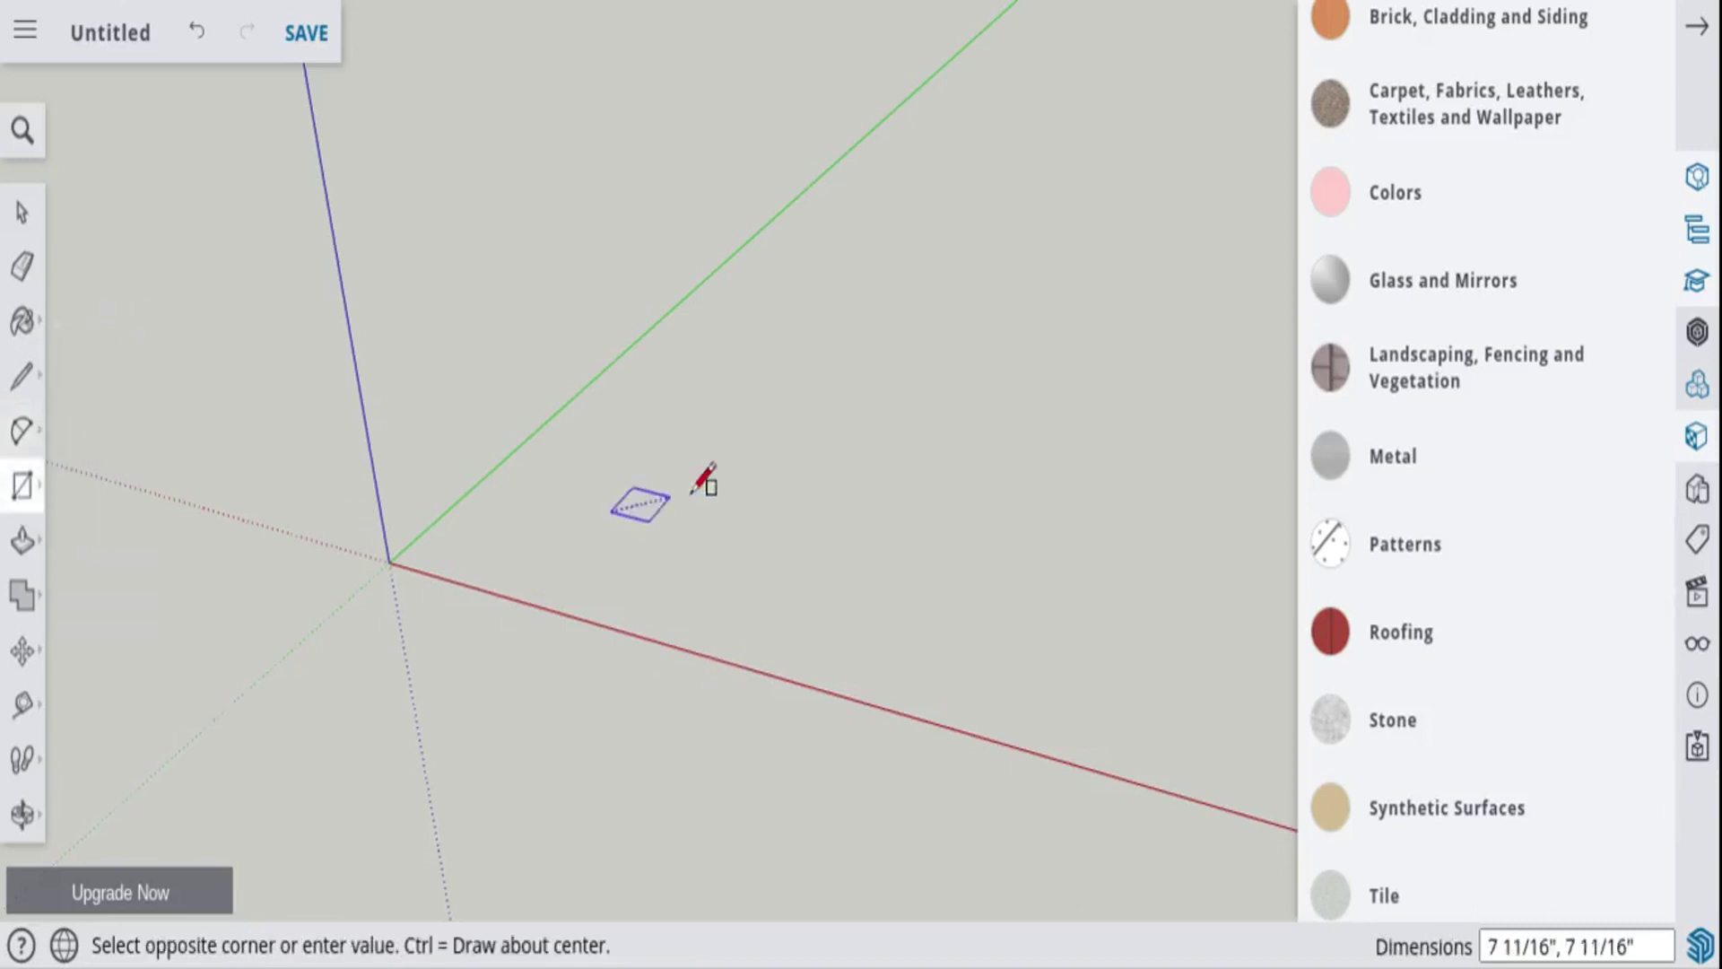
key("Escape")
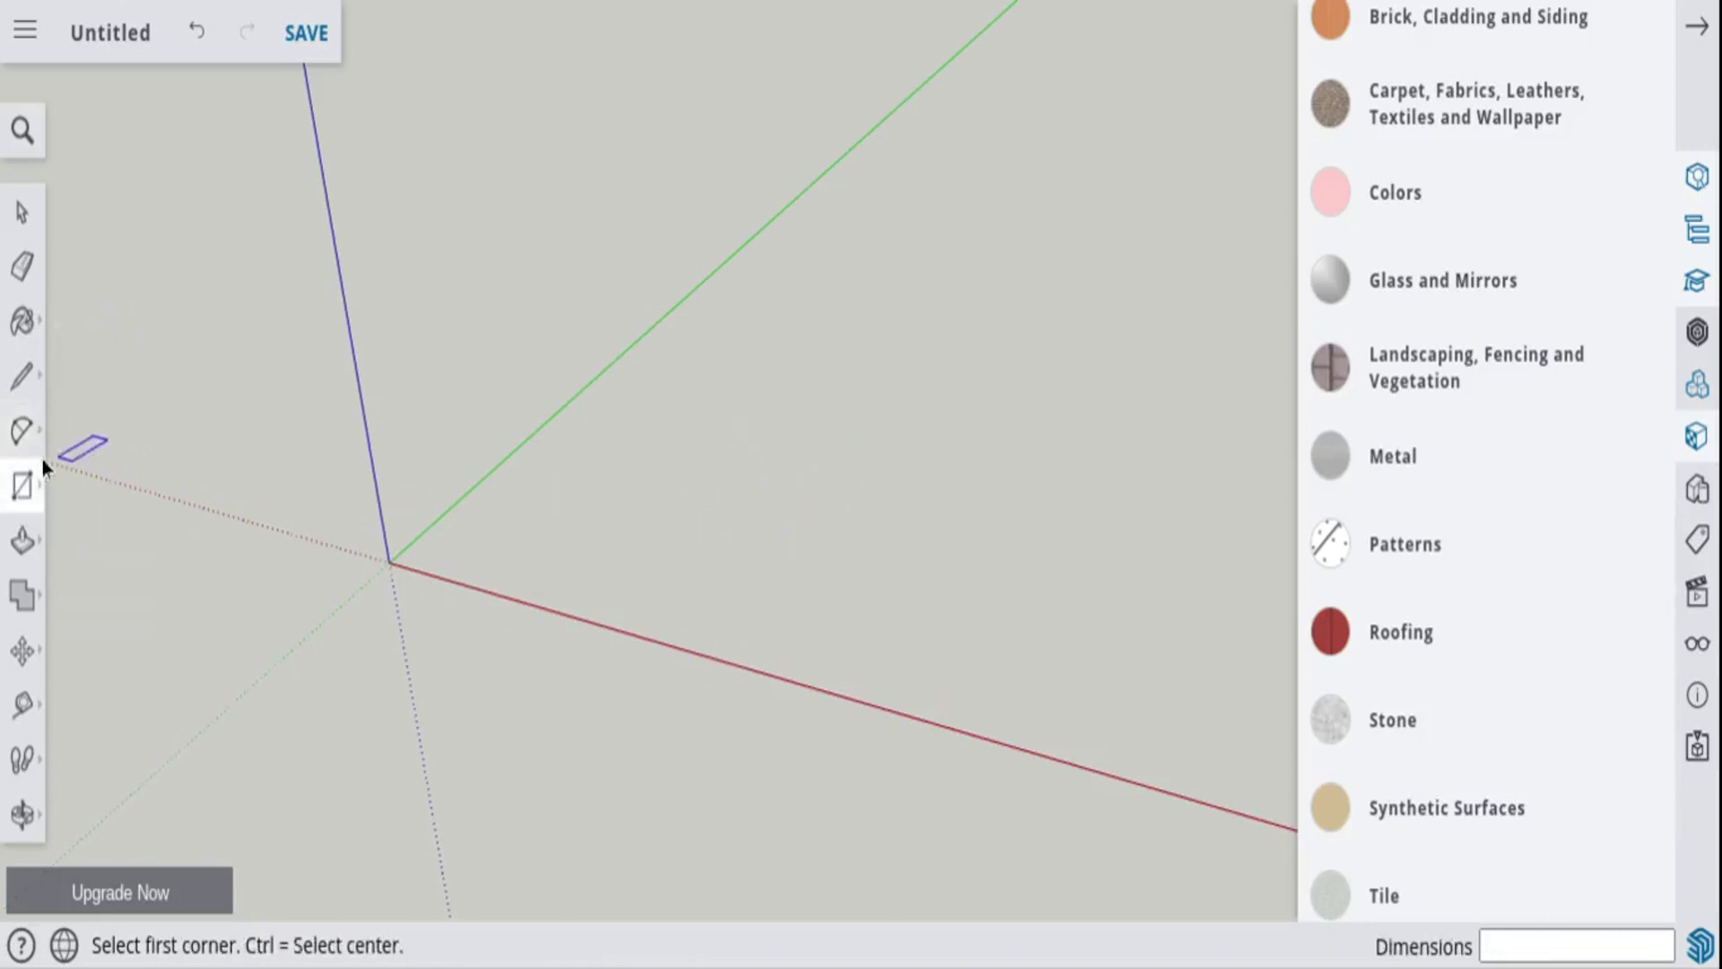
- Set the Polygon tool to 7 sides and try out a heptagon on the ground plane beside the green axis
mouse_move(25, 485)
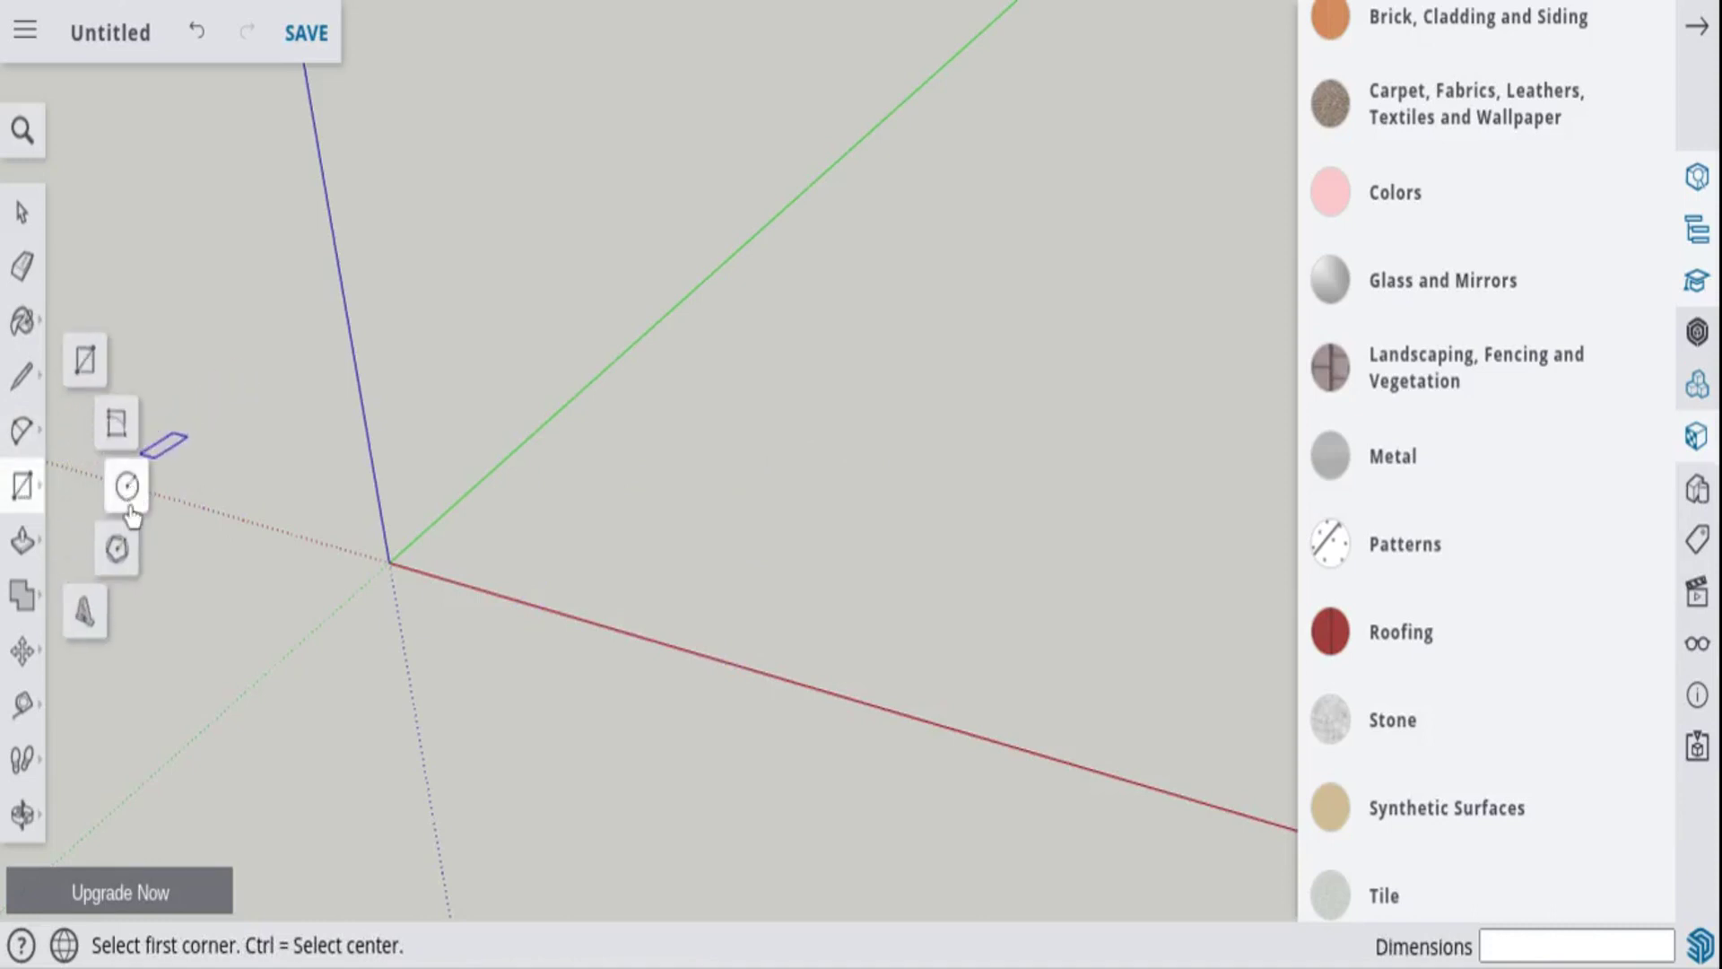
left_click(118, 549)
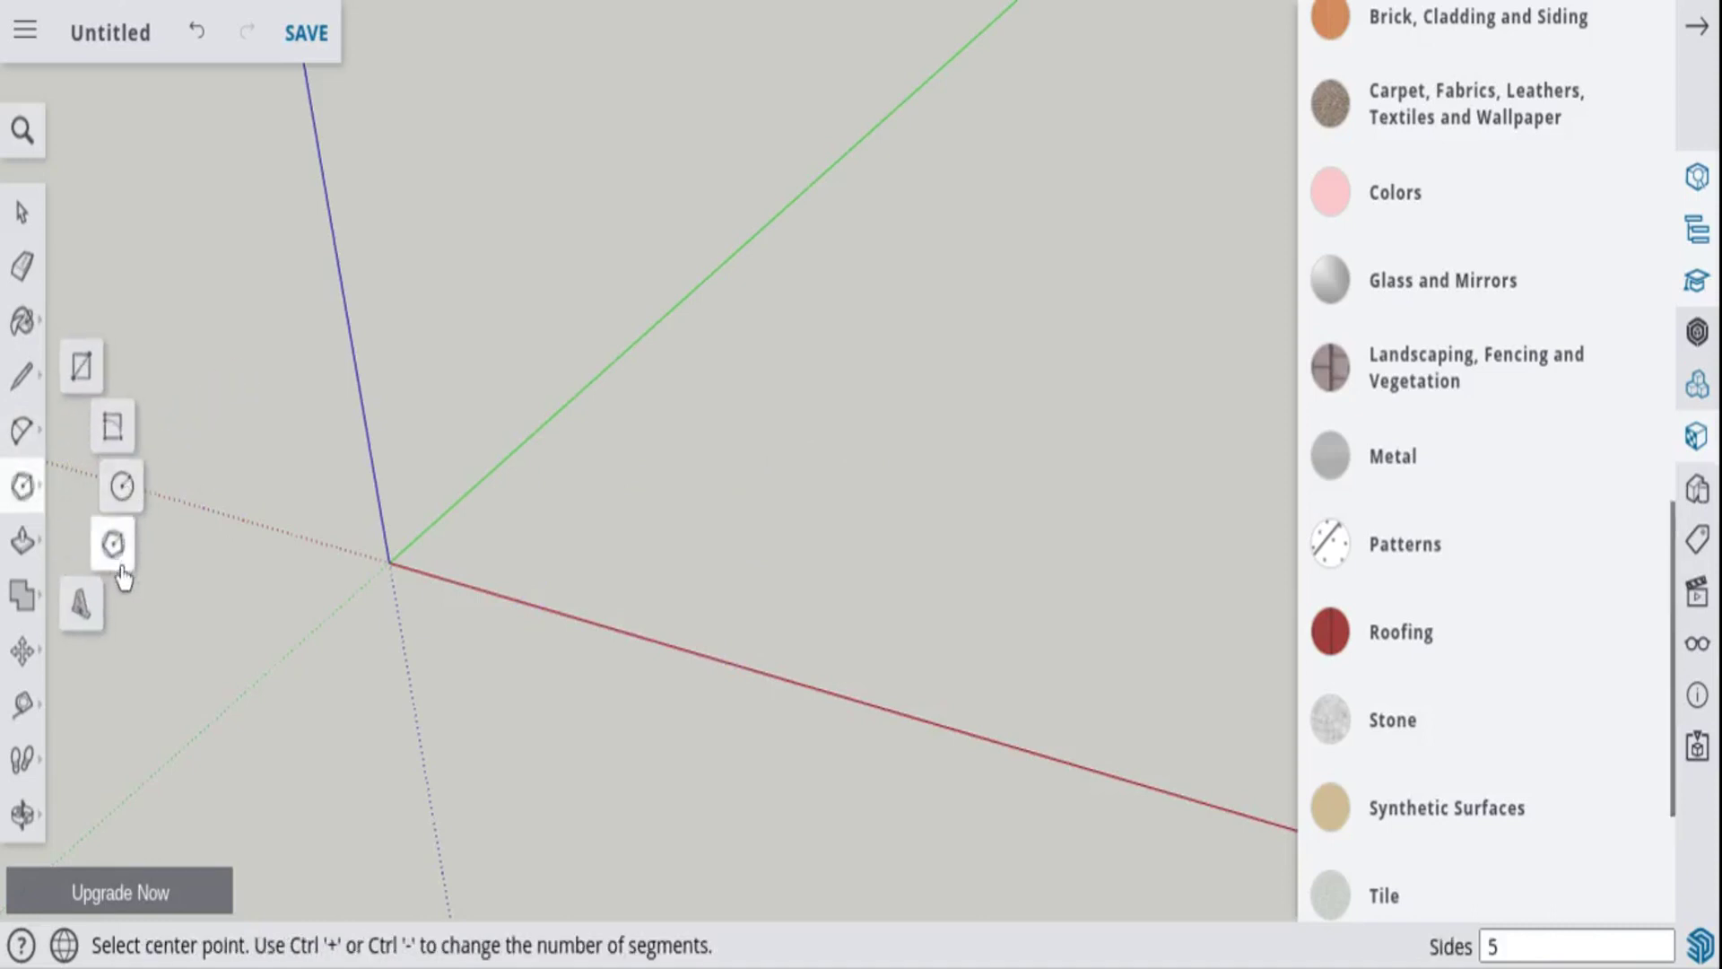
type("7")
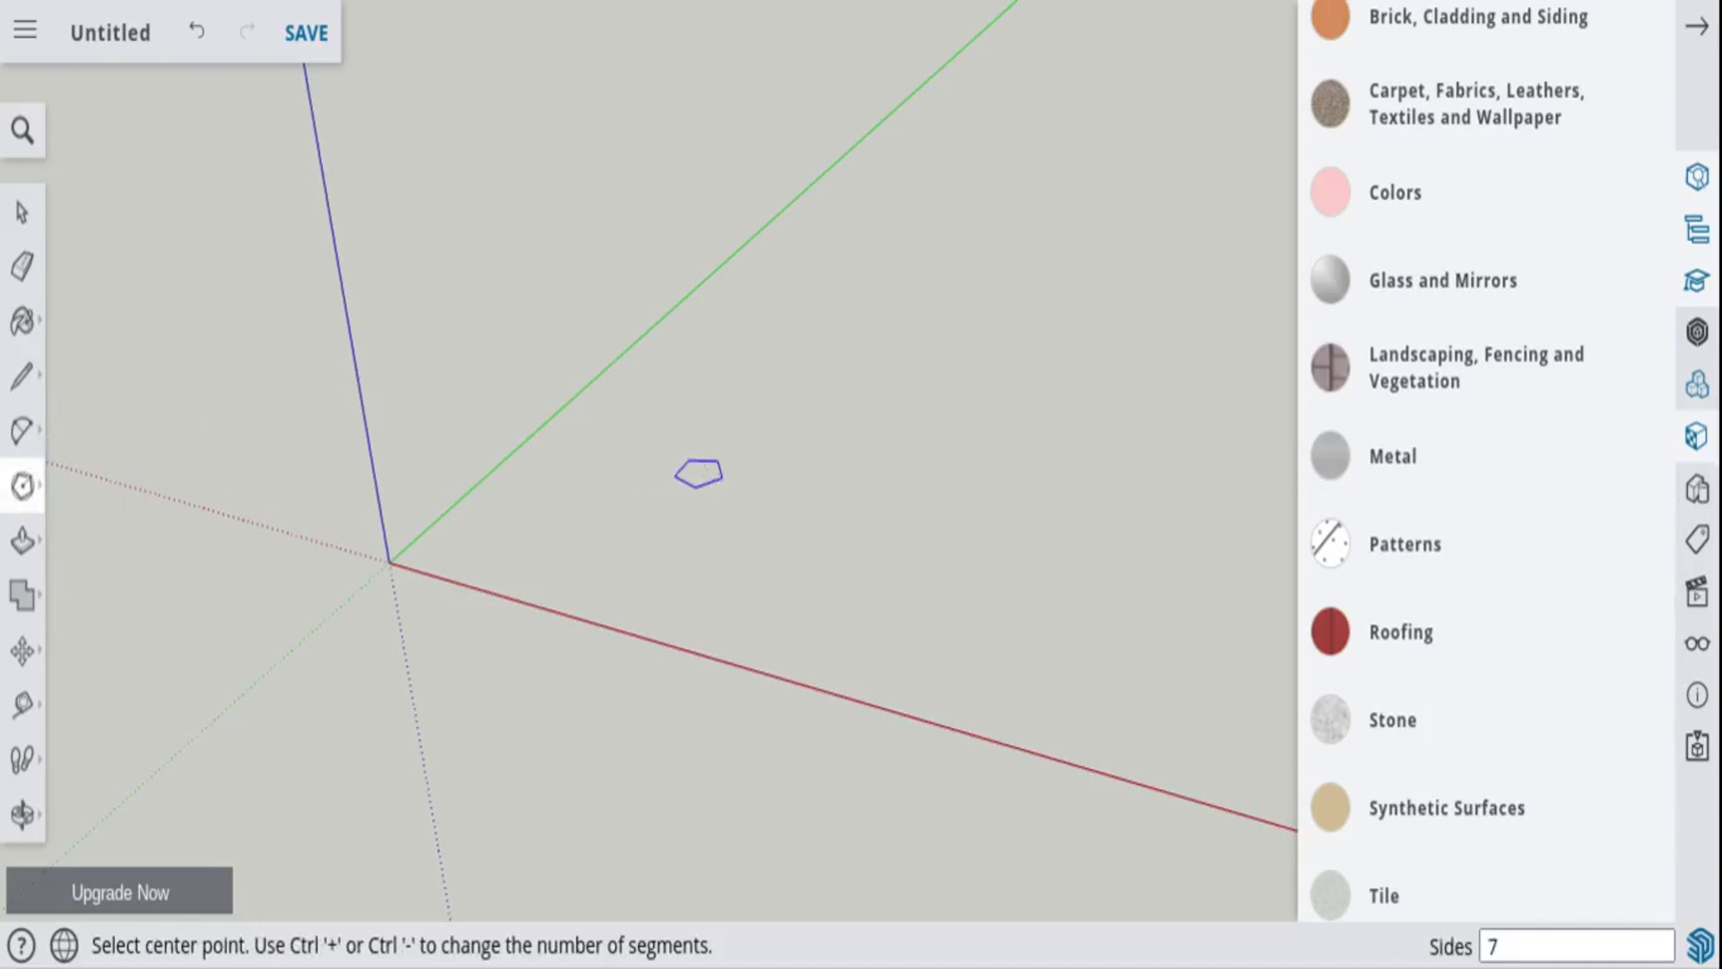
left_click(700, 461)
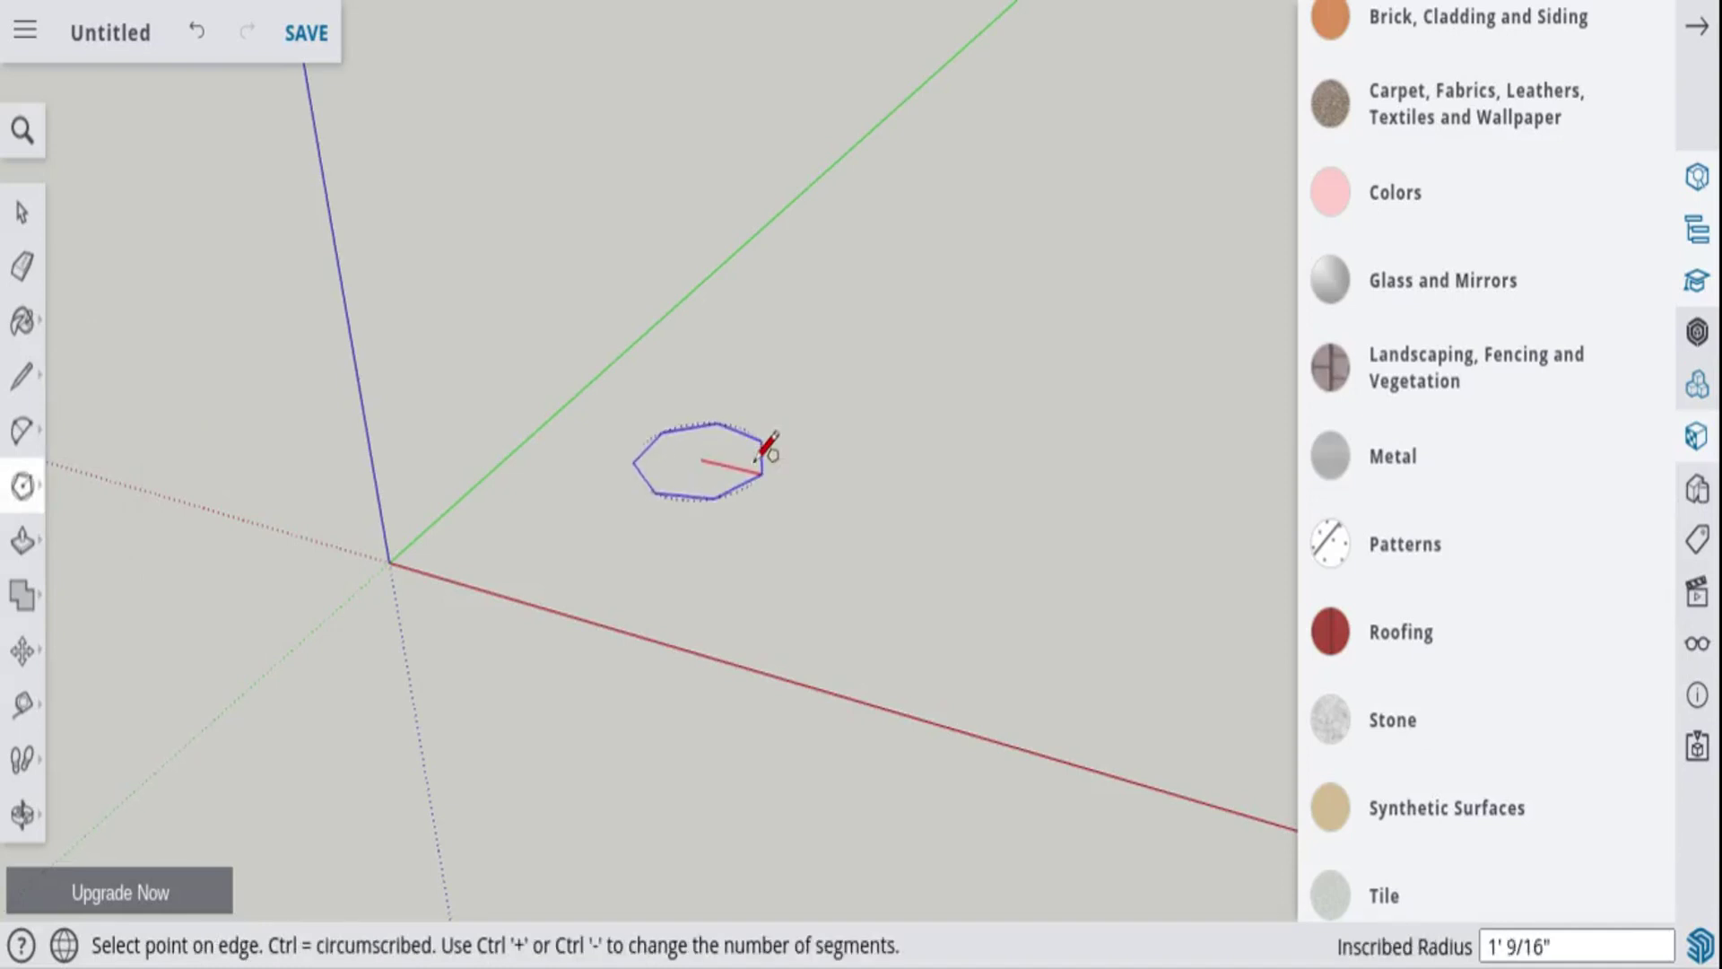
key("Escape")
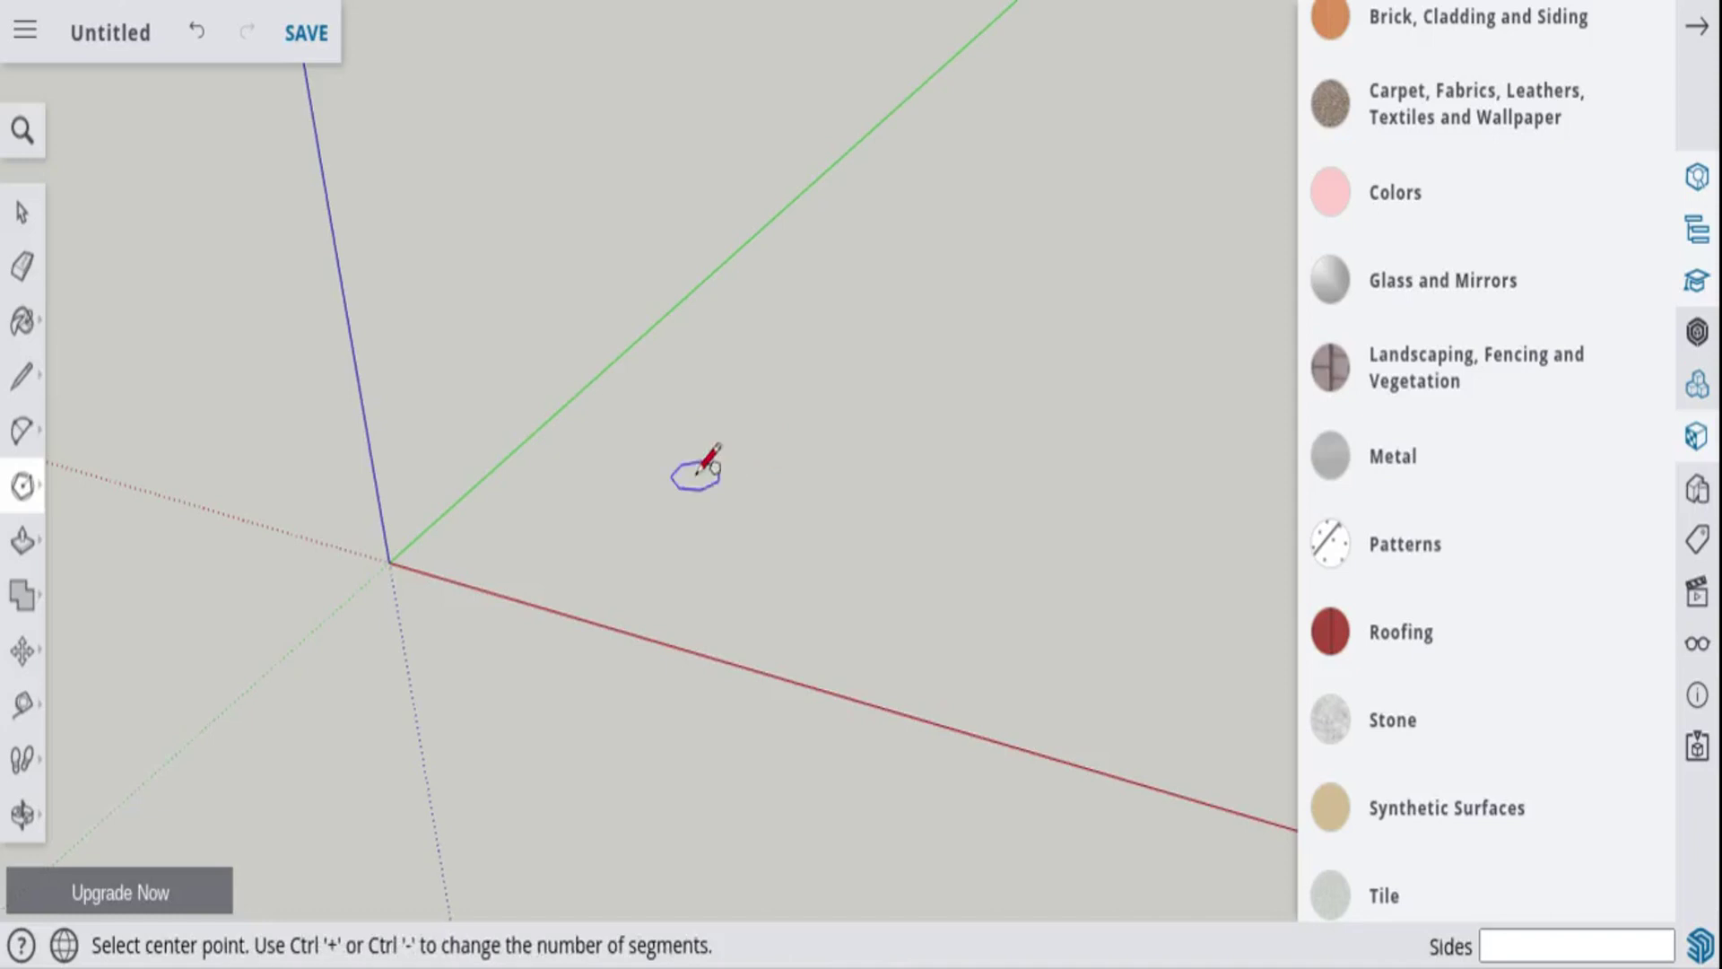
left_click(22, 539)
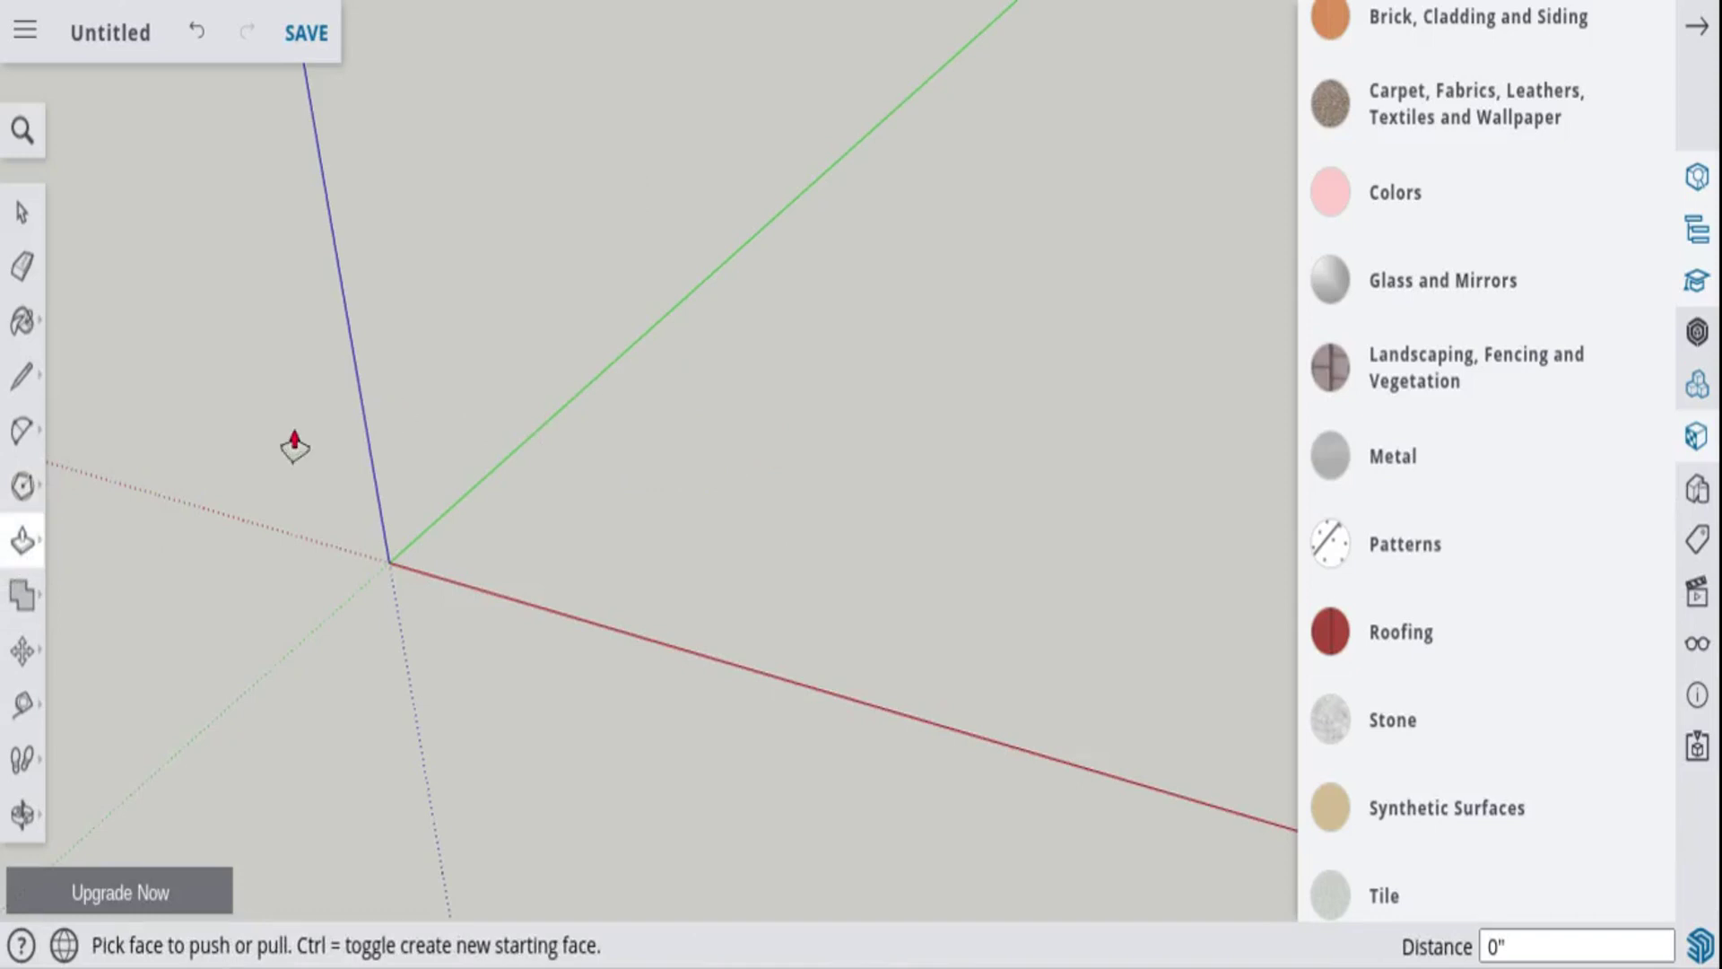
mouse_move(45, 541)
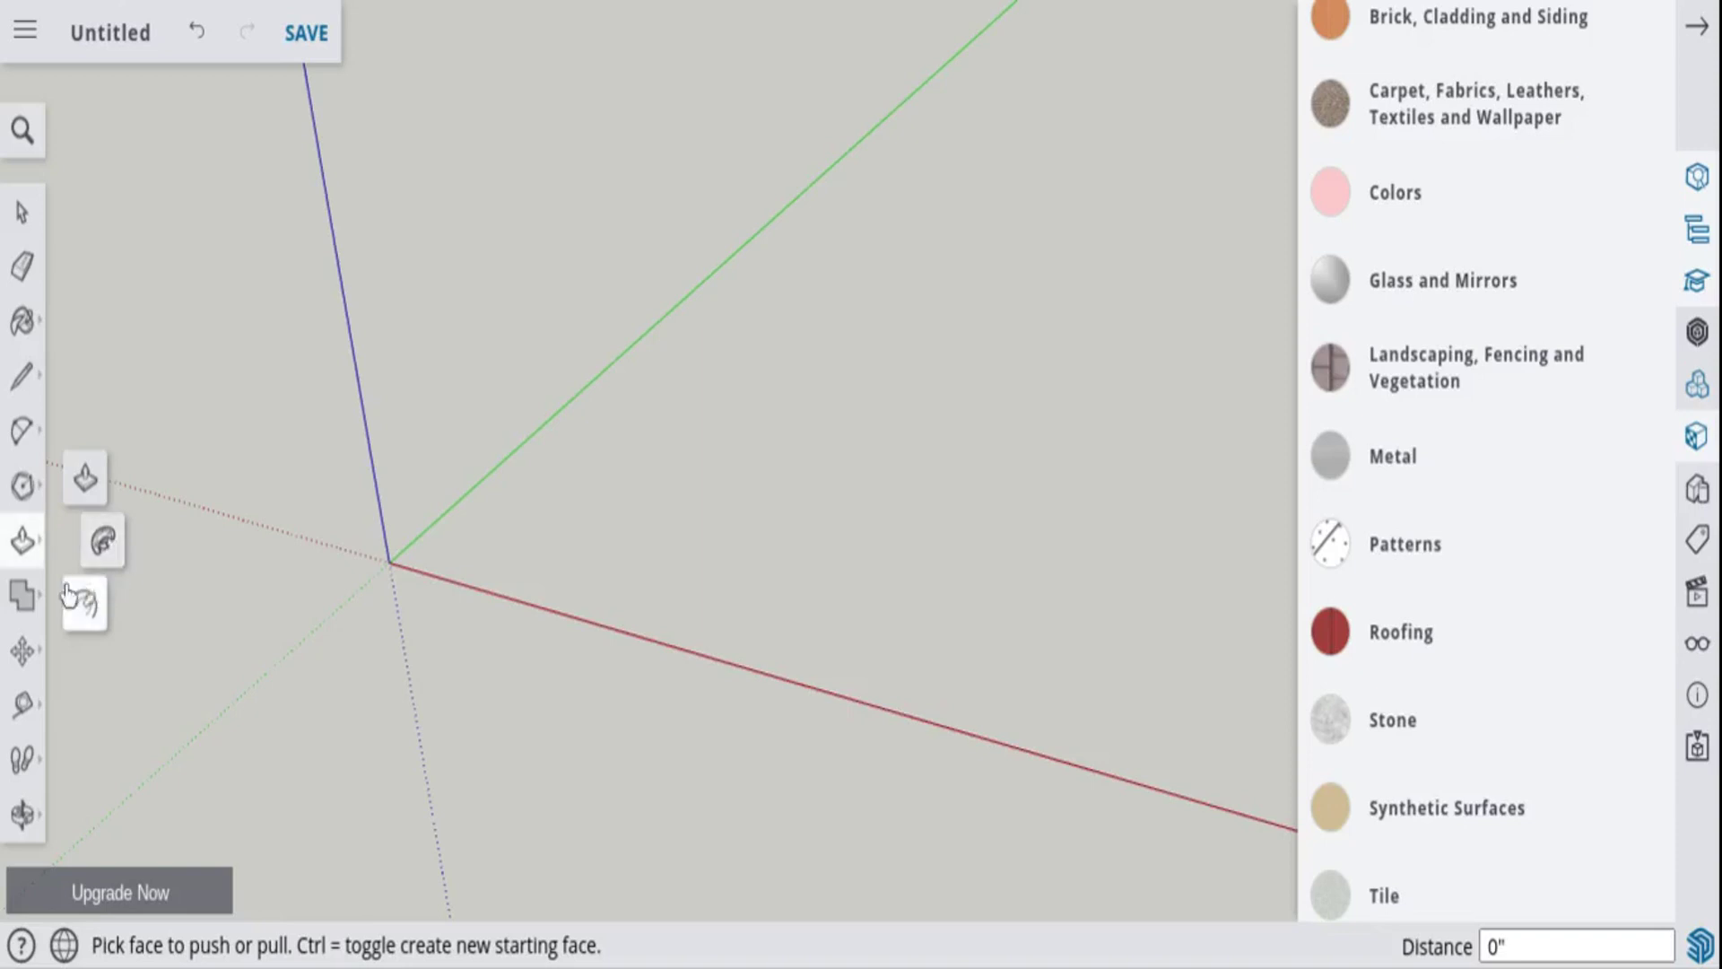
left_click(23, 594)
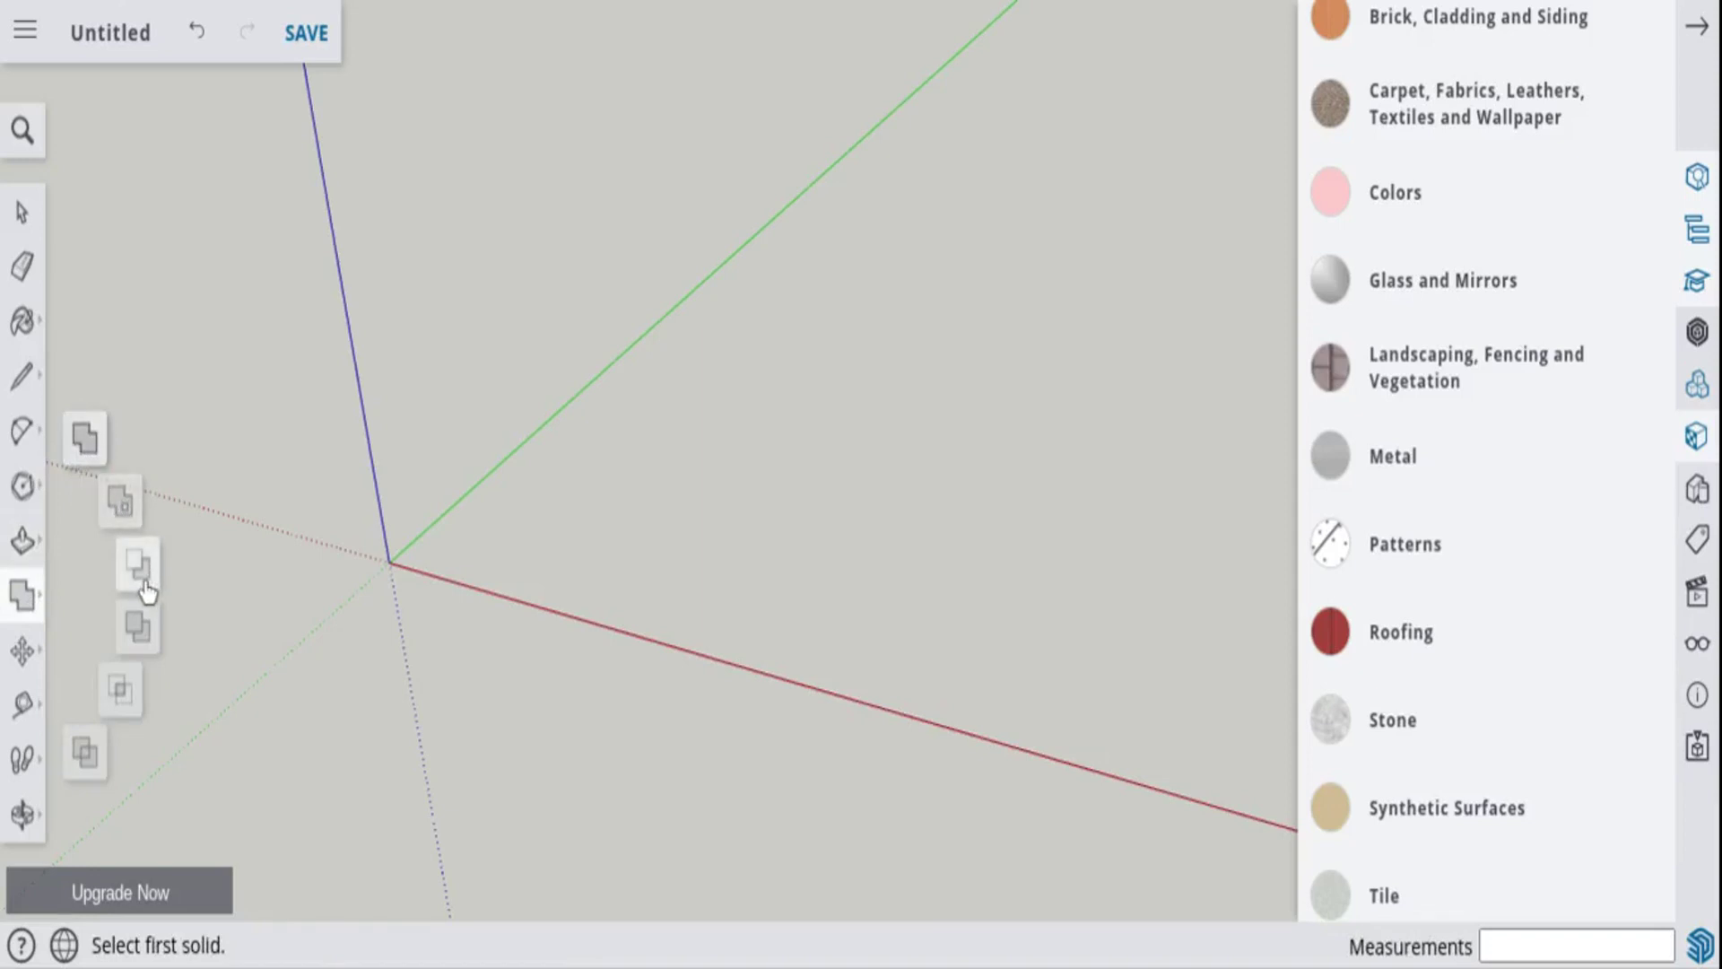
left_click(20, 658)
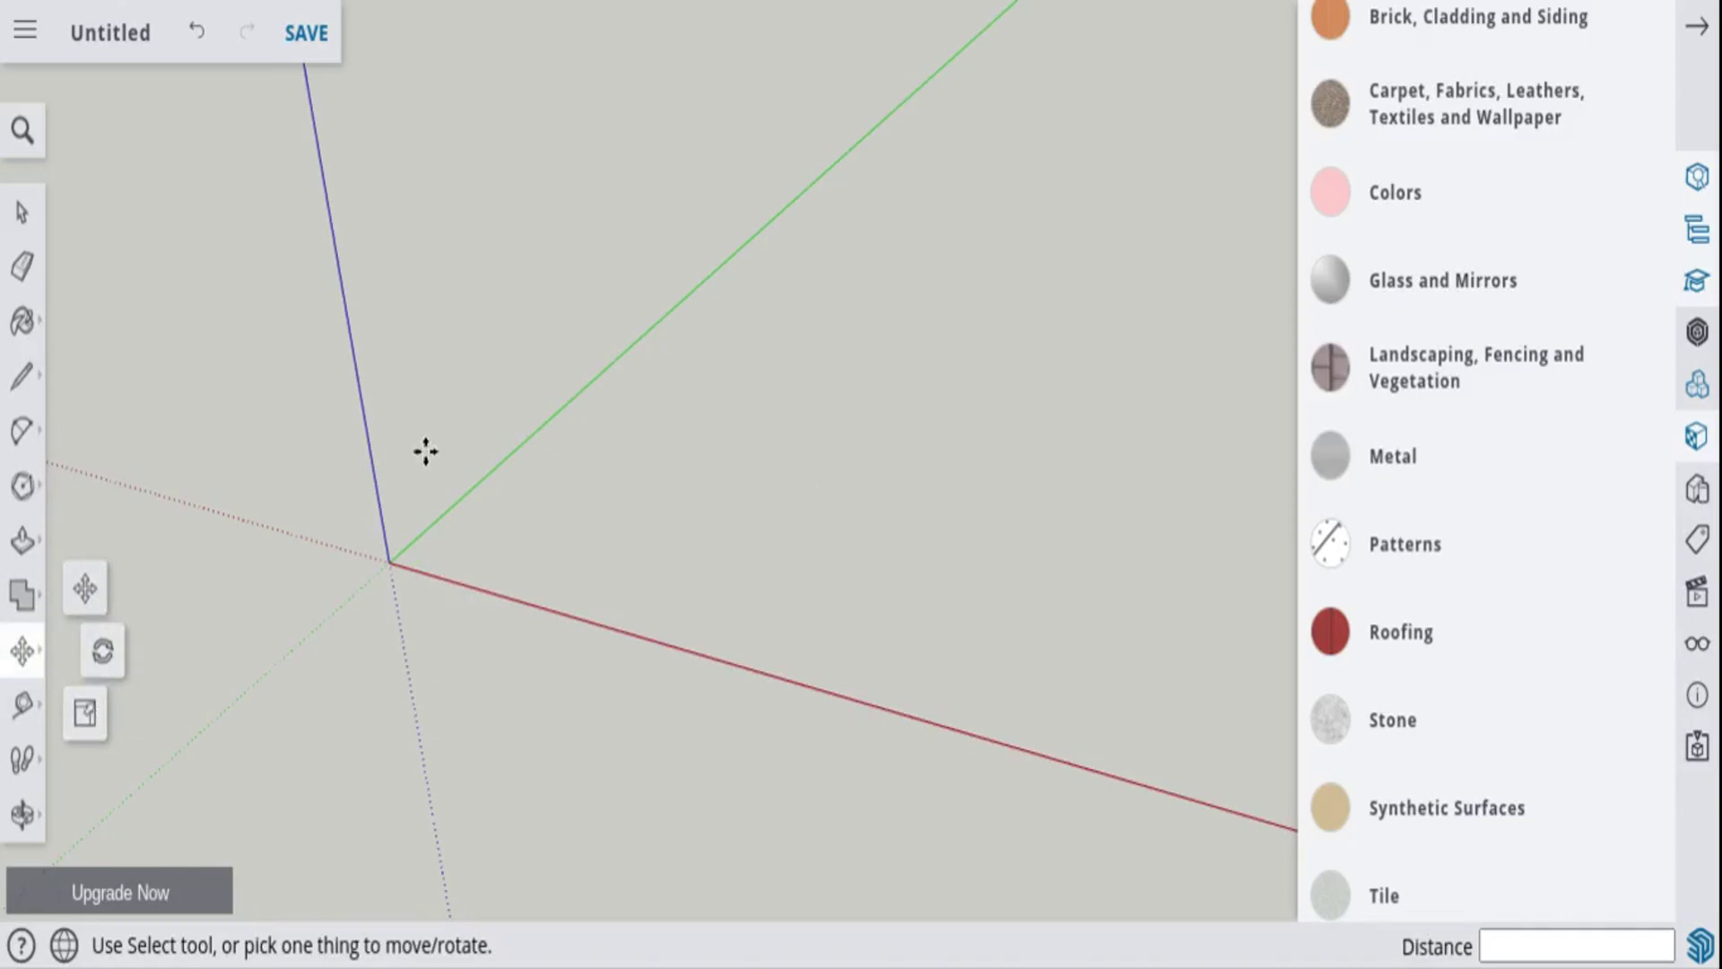
left_click(35, 656)
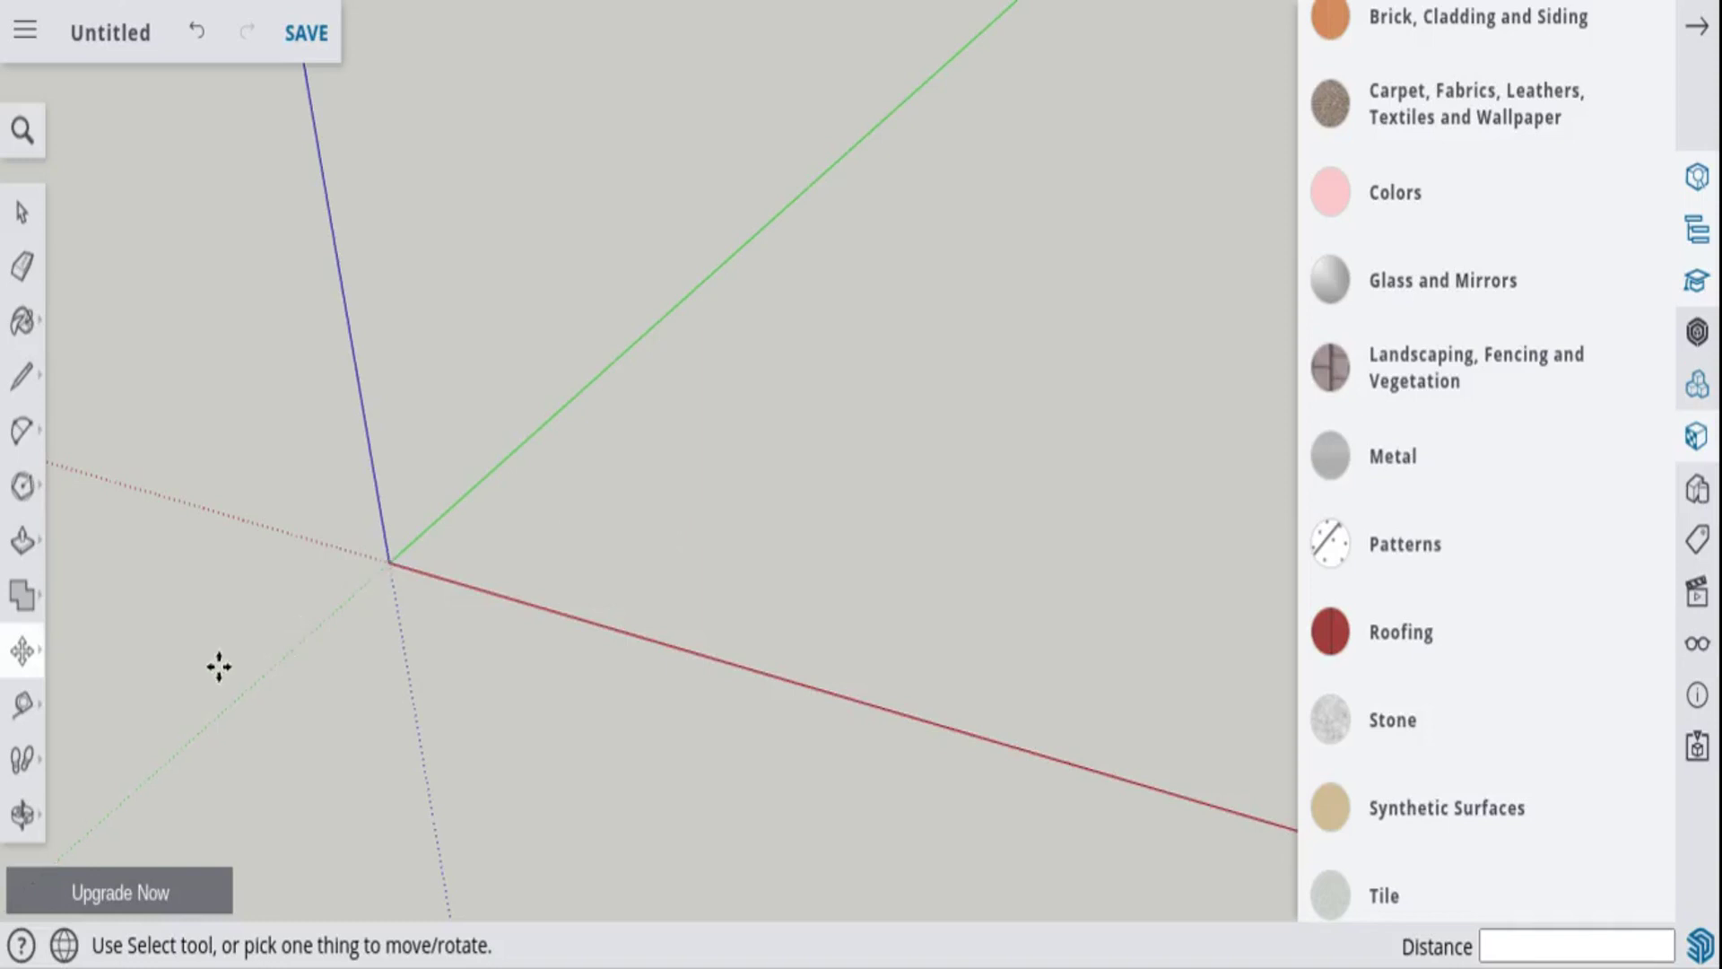
left_click(23, 707)
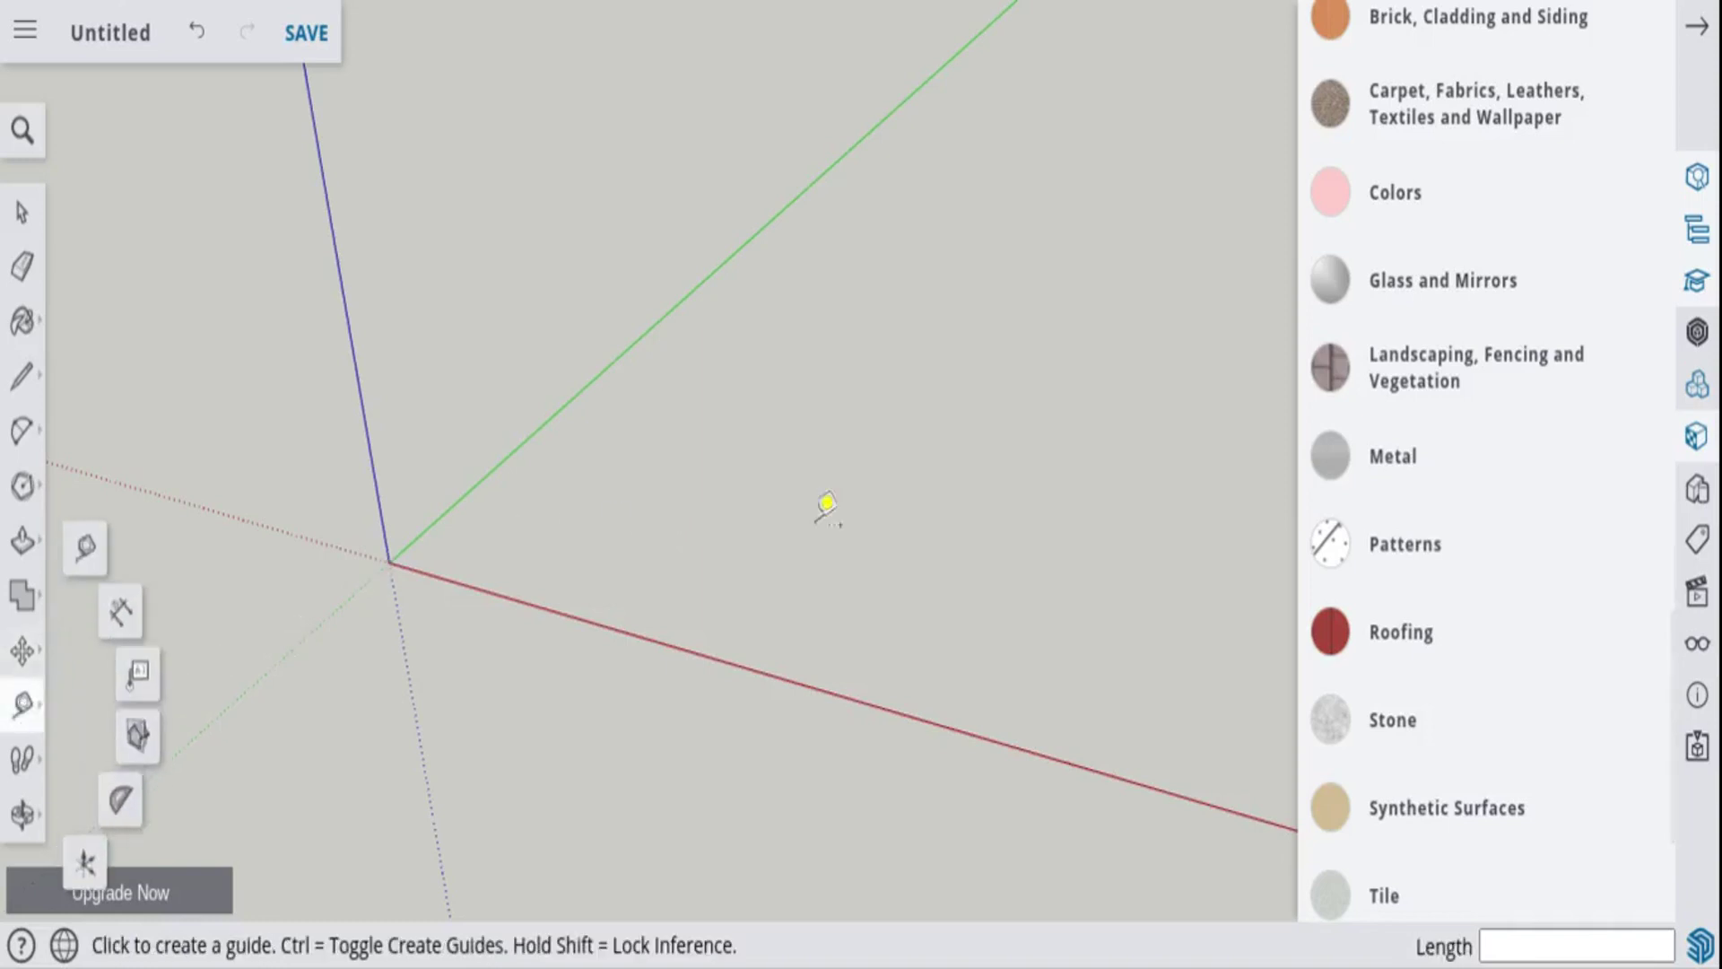
left_click(617, 568)
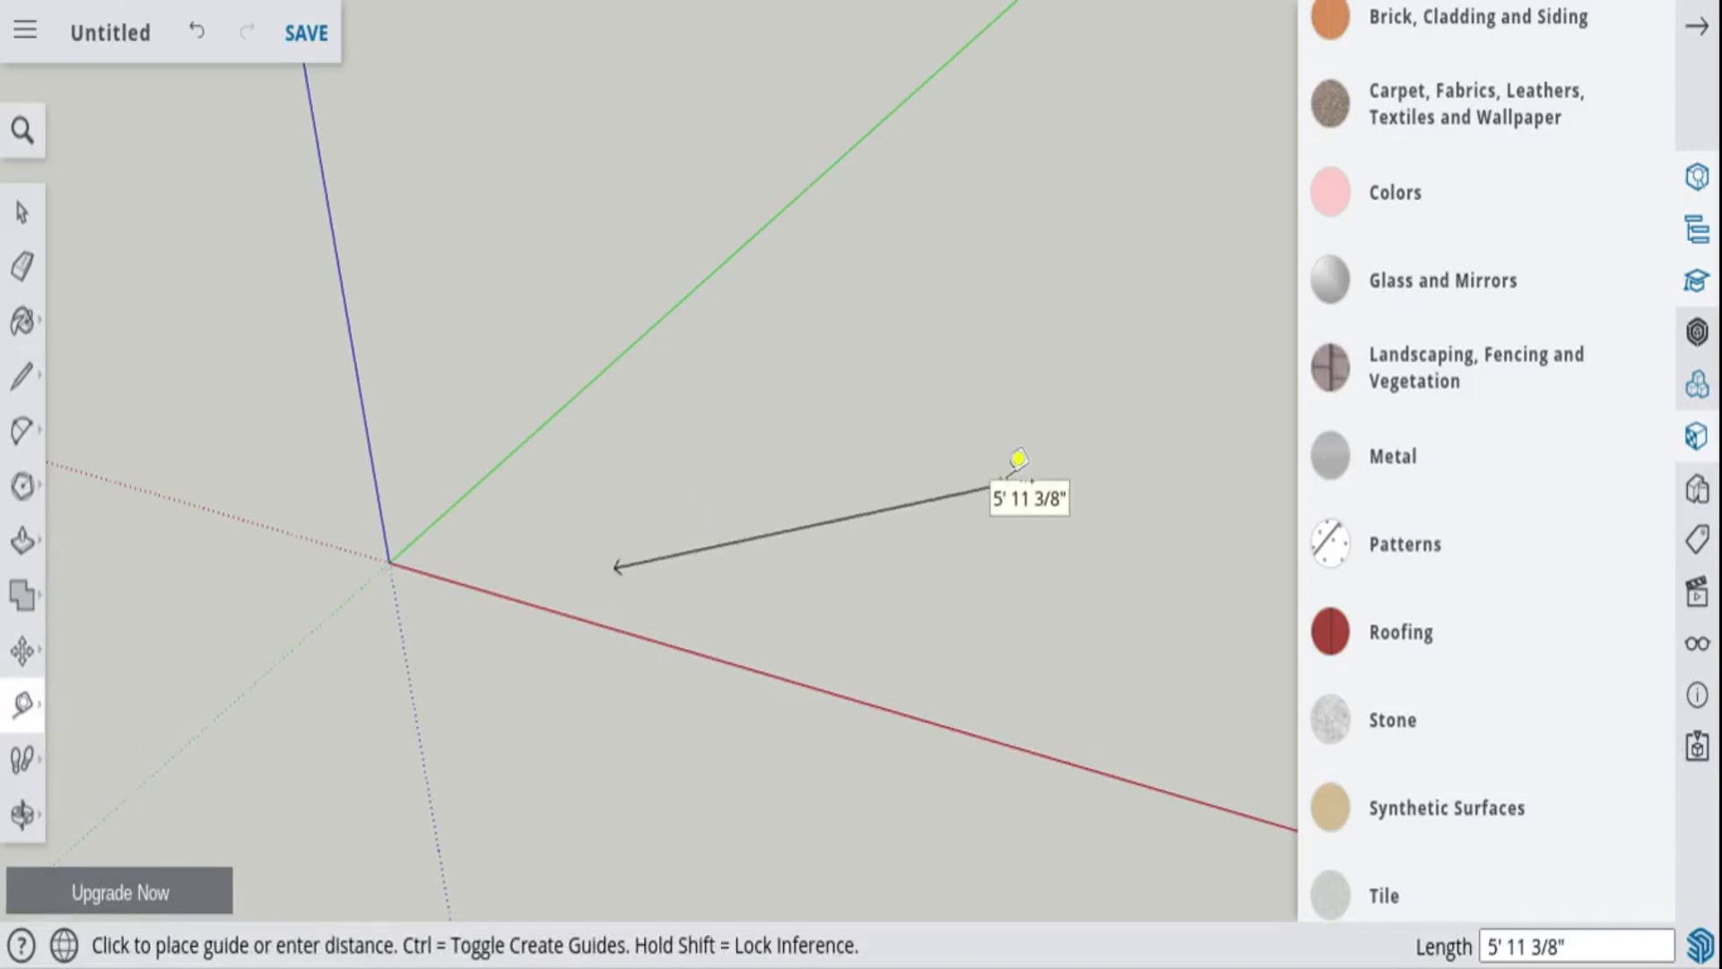
key("Escape")
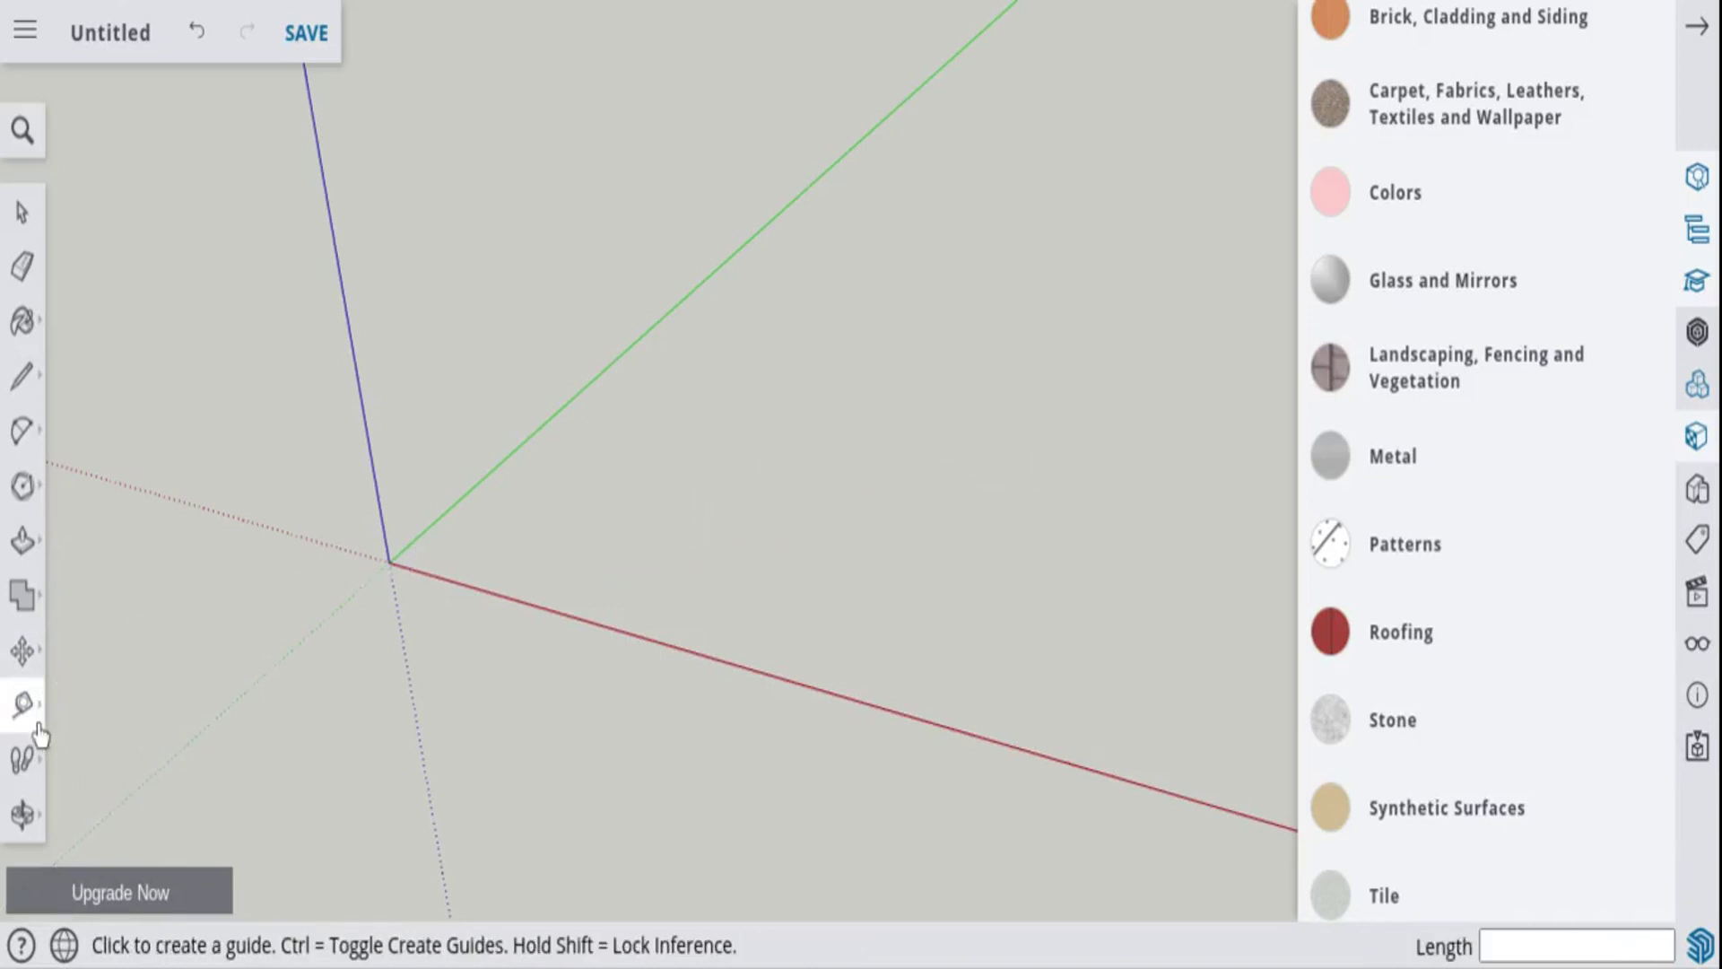
left_click(24, 761)
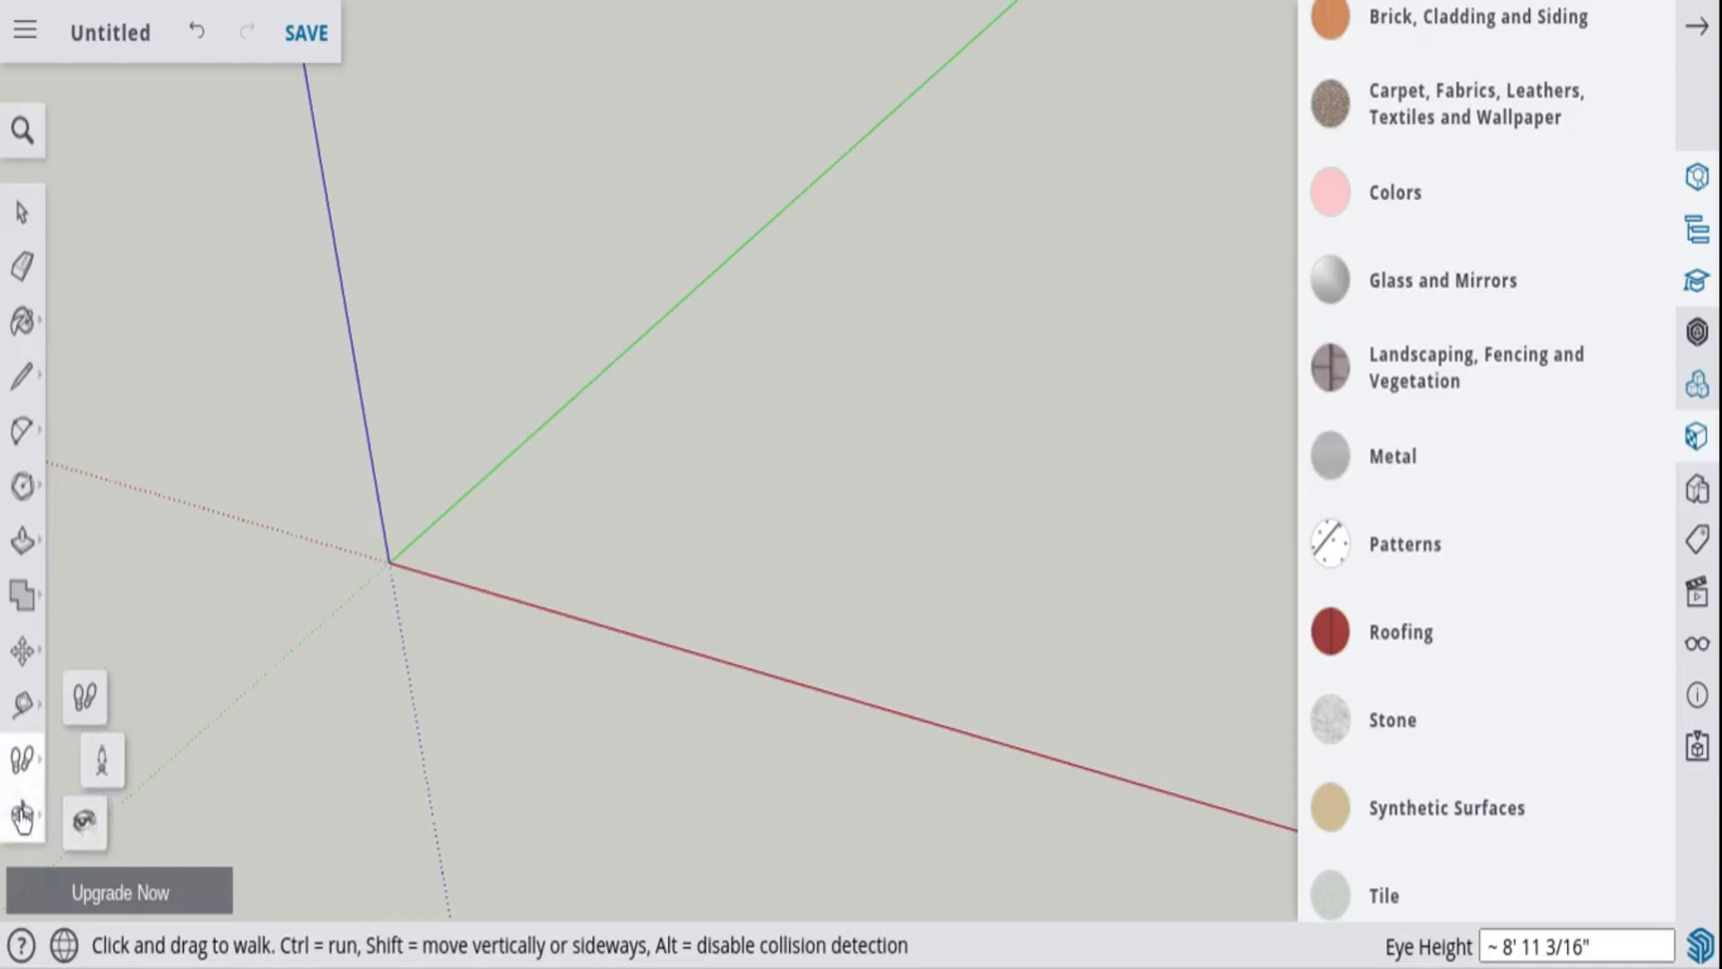
- Orbit and pan the empty model to view the axes and origin from different angles
left_click(22, 816)
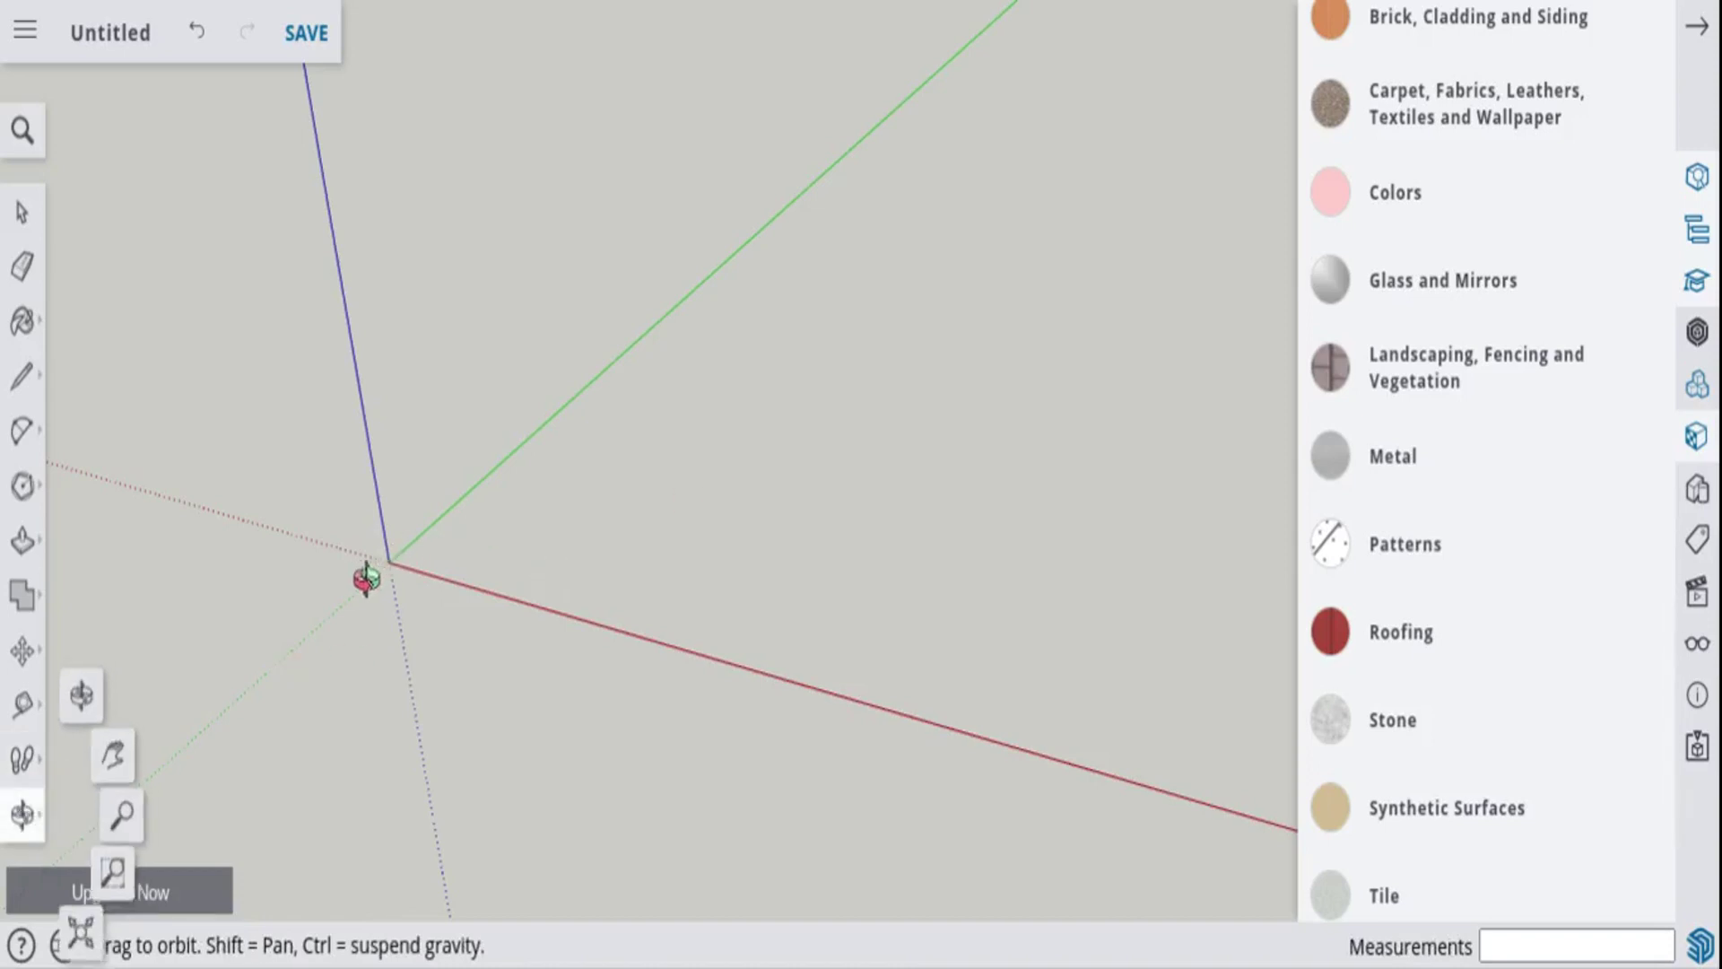
left_click_drag(366, 578, 353, 542)
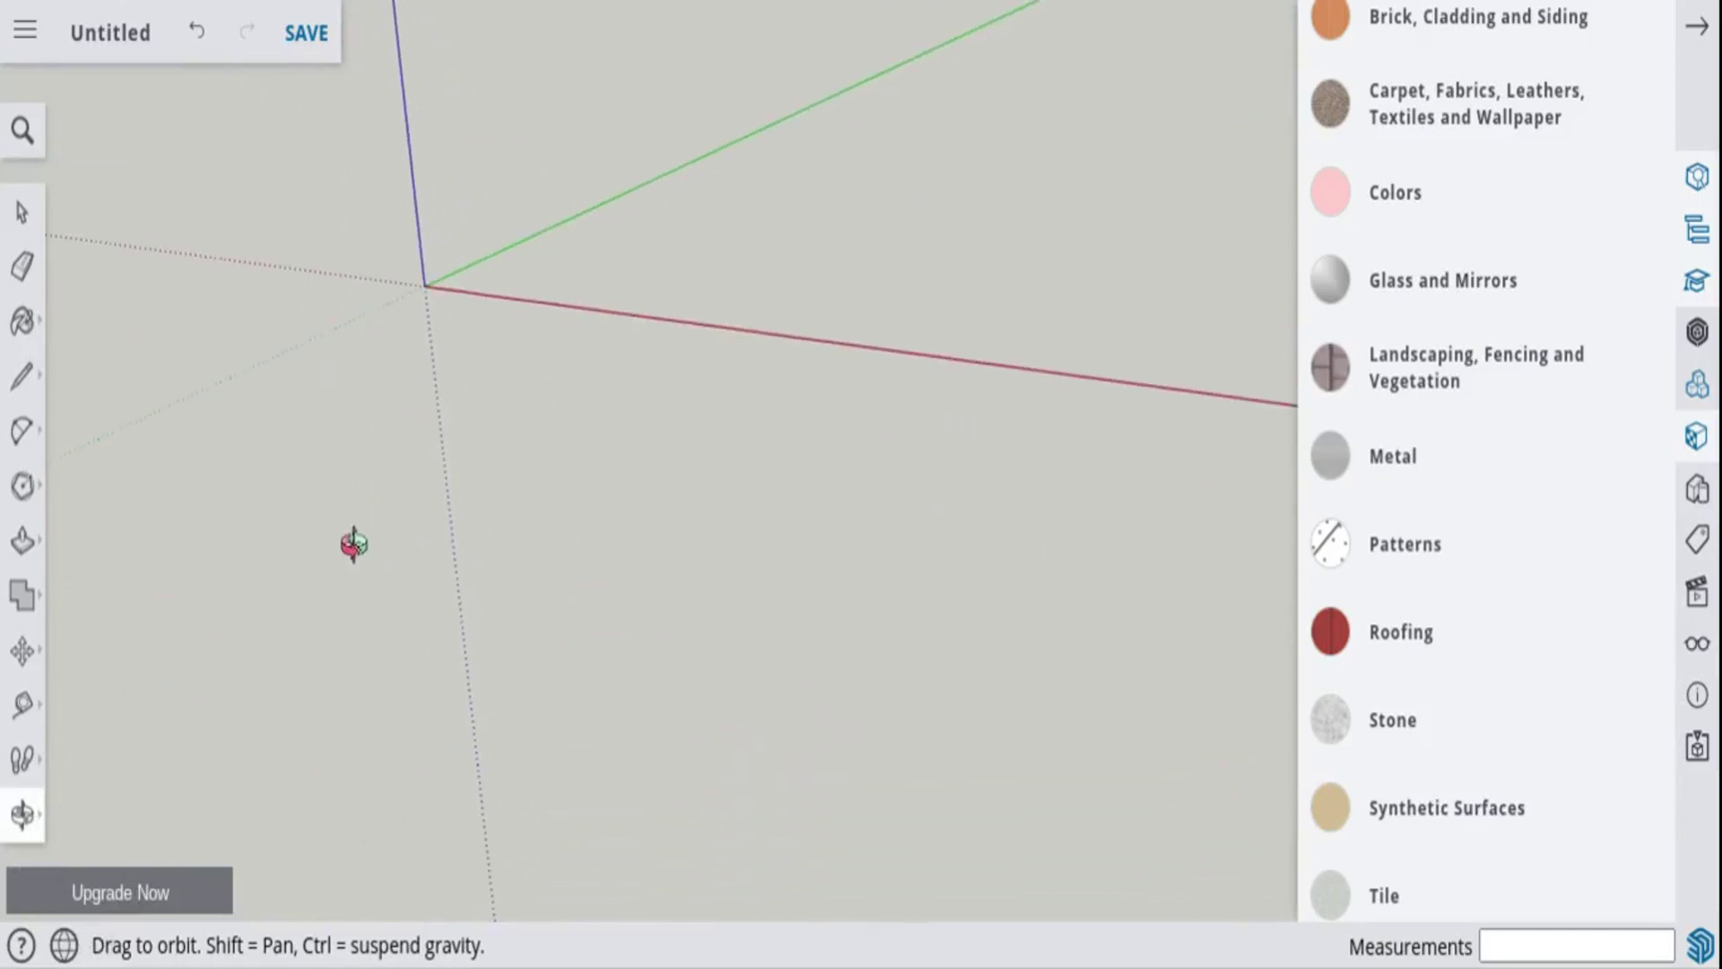
left_click(36, 821)
left_click(118, 761)
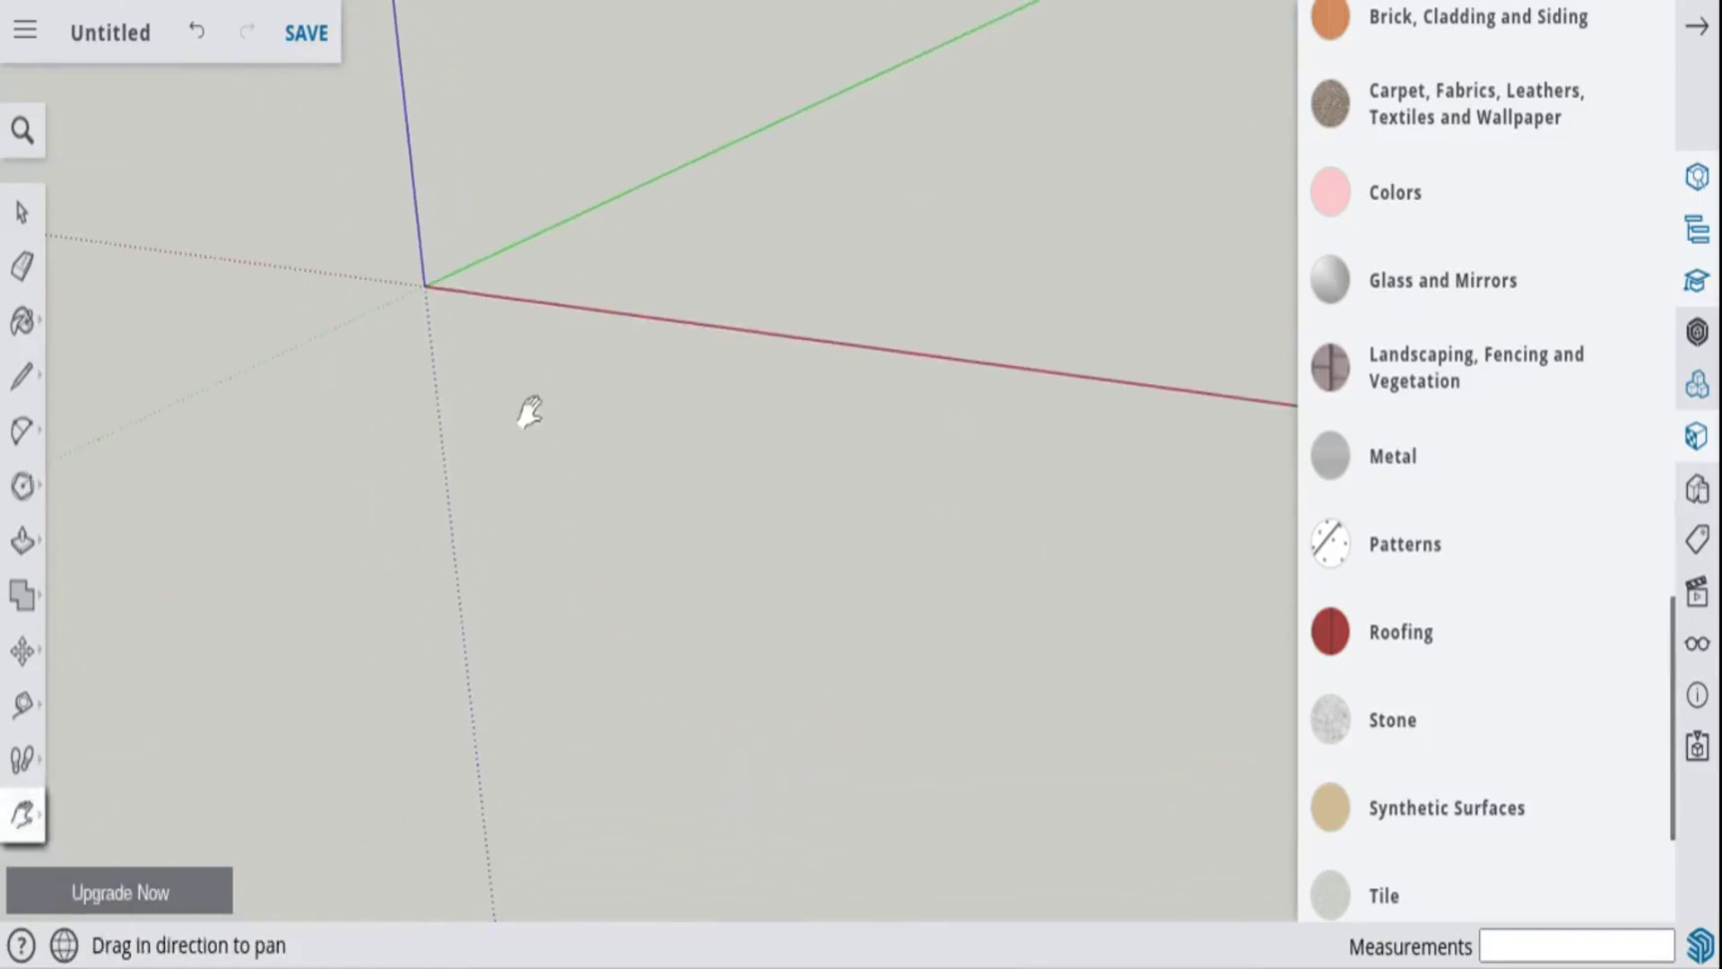
left_click_drag(529, 412, 616, 536)
left_click(25, 819)
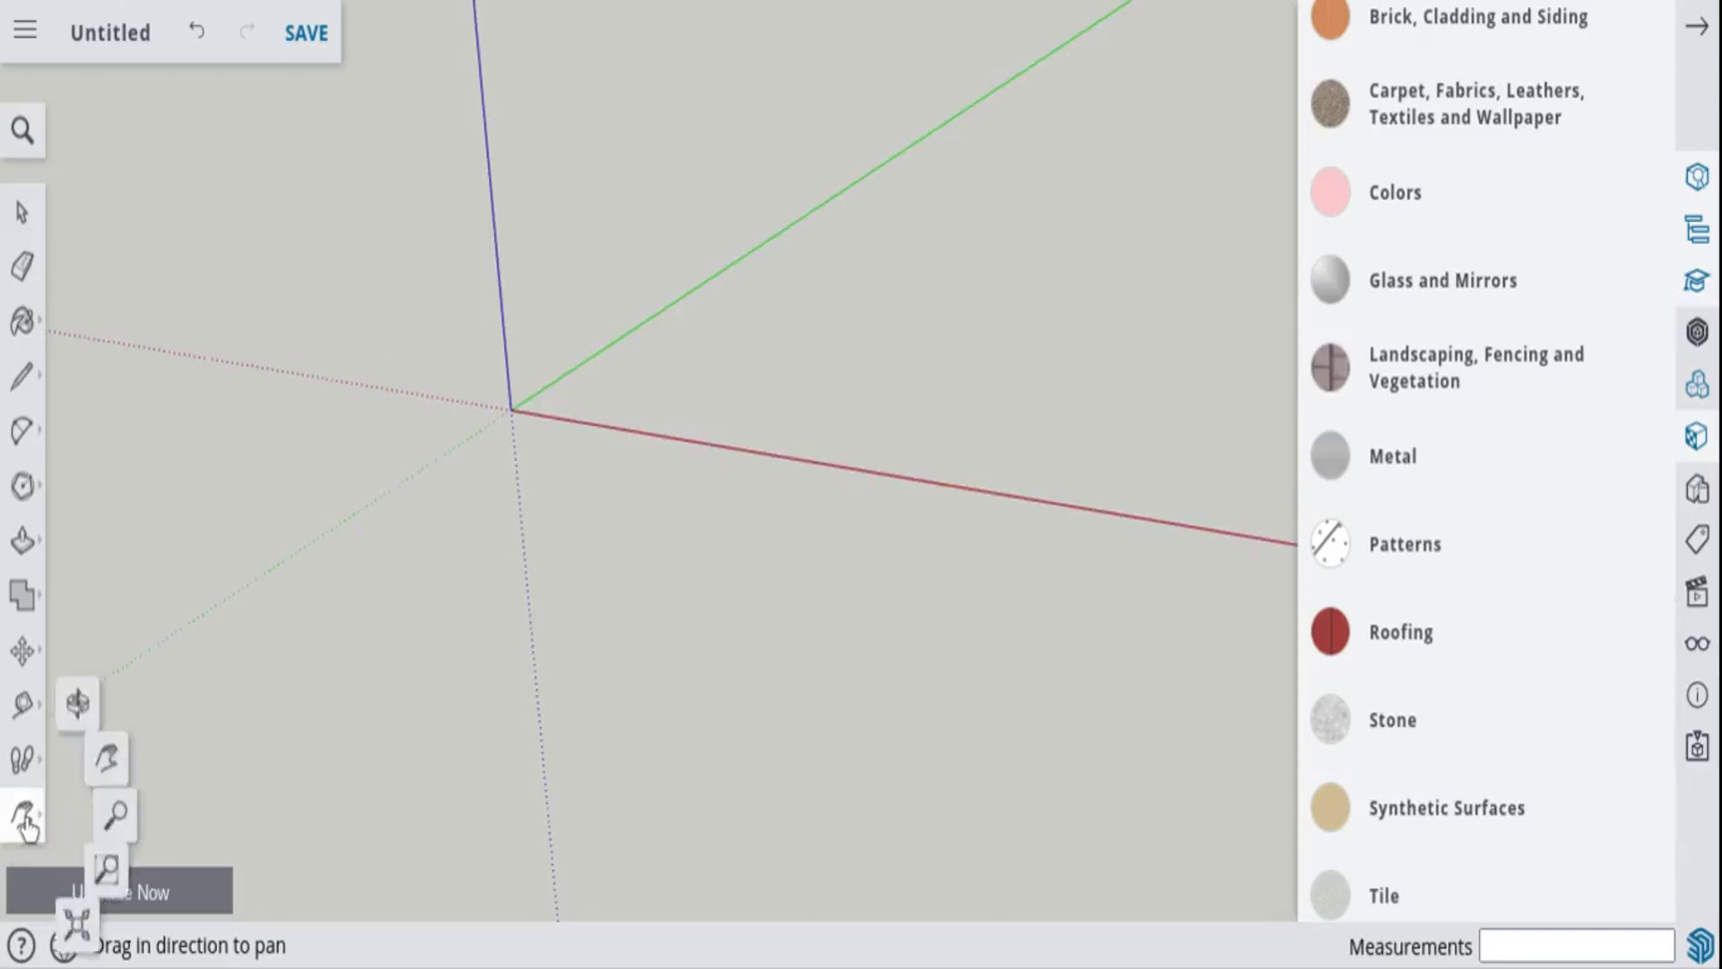
left_click(87, 692)
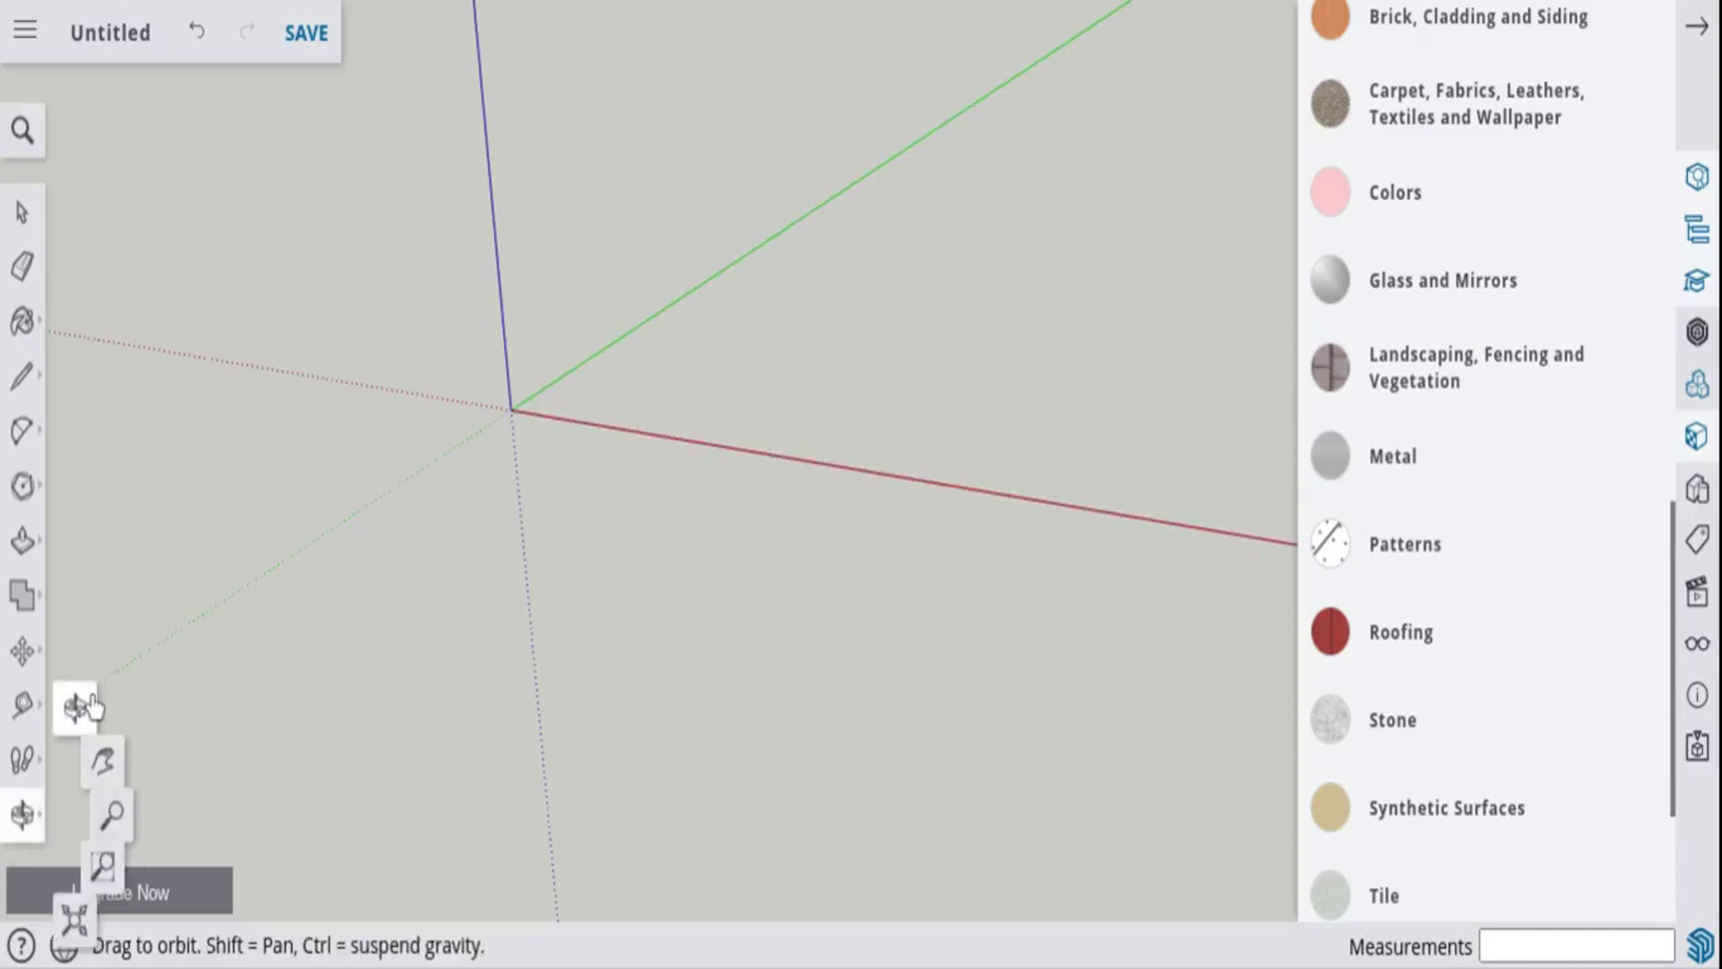
left_click_drag(487, 362, 528, 384)
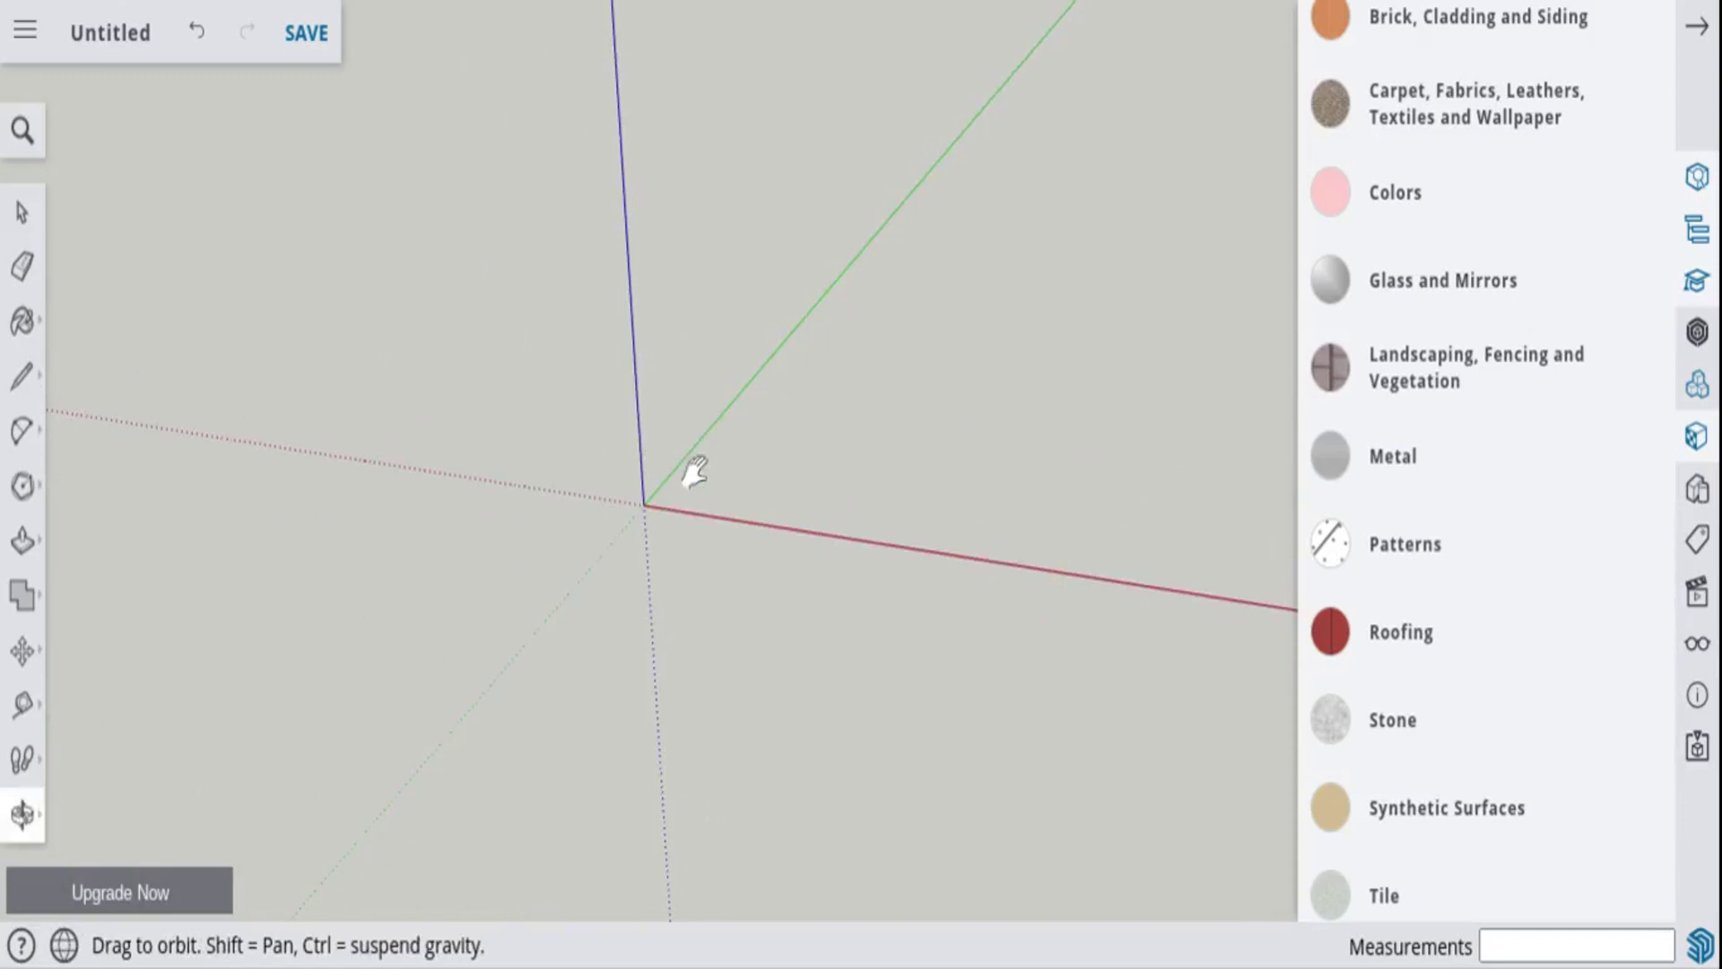
left_click_drag(691, 473, 373, 334)
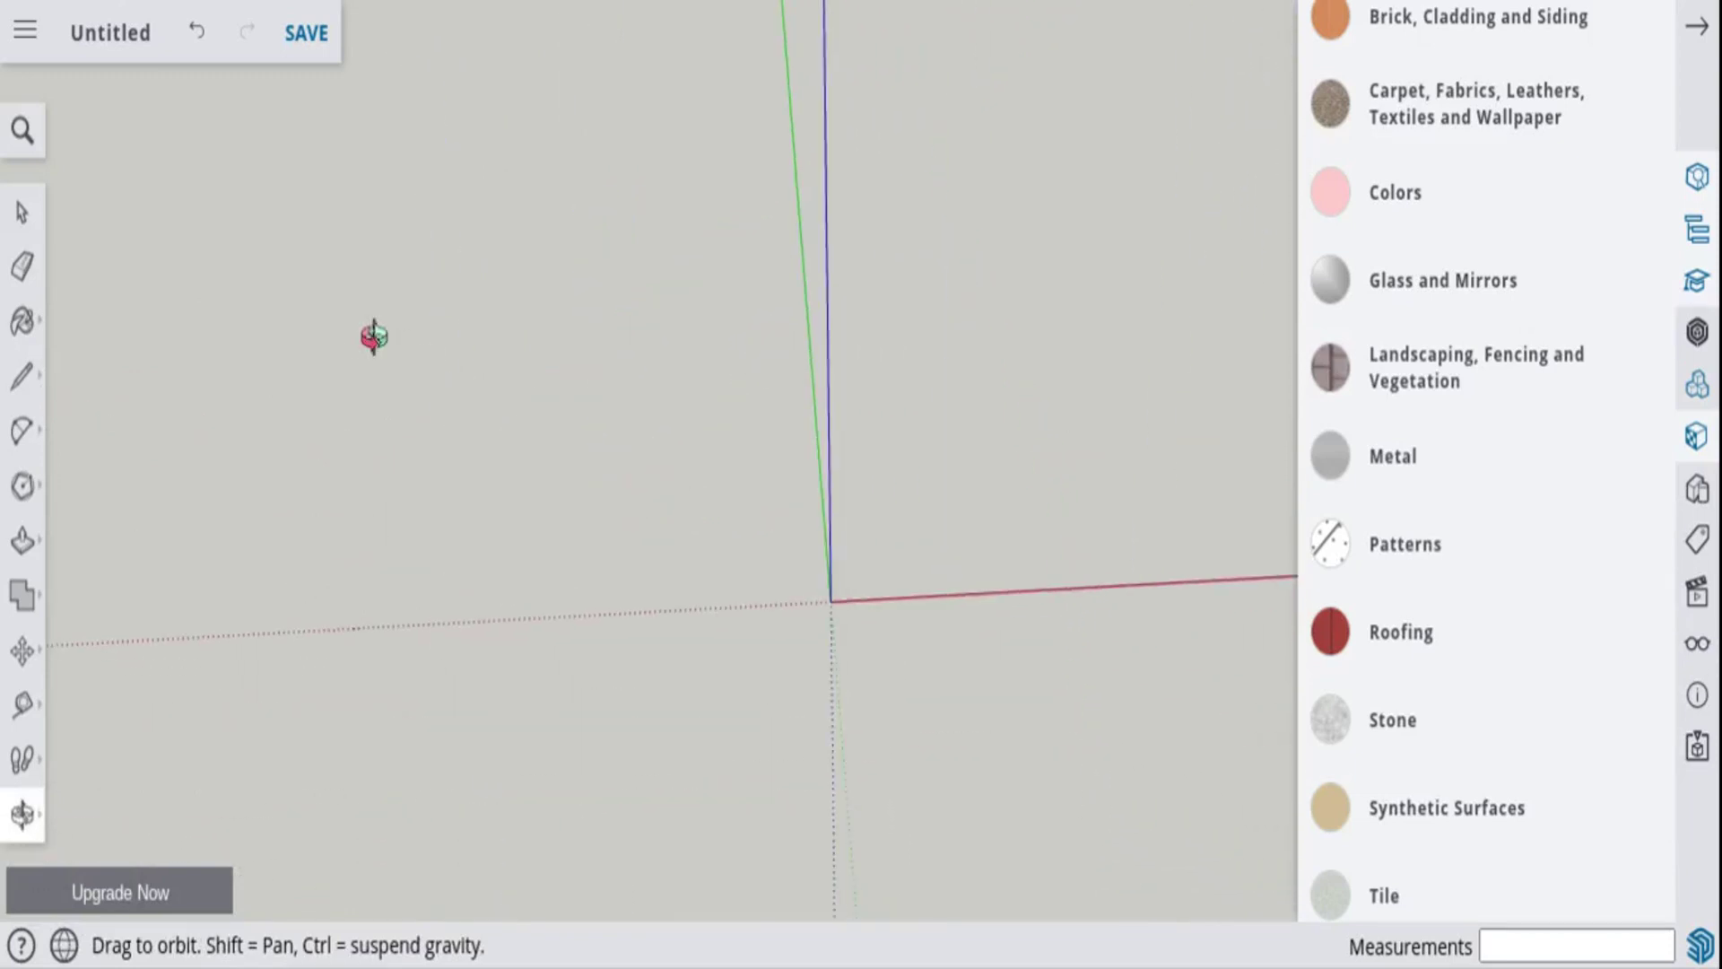
left_click_drag(1083, 490, 966, 507)
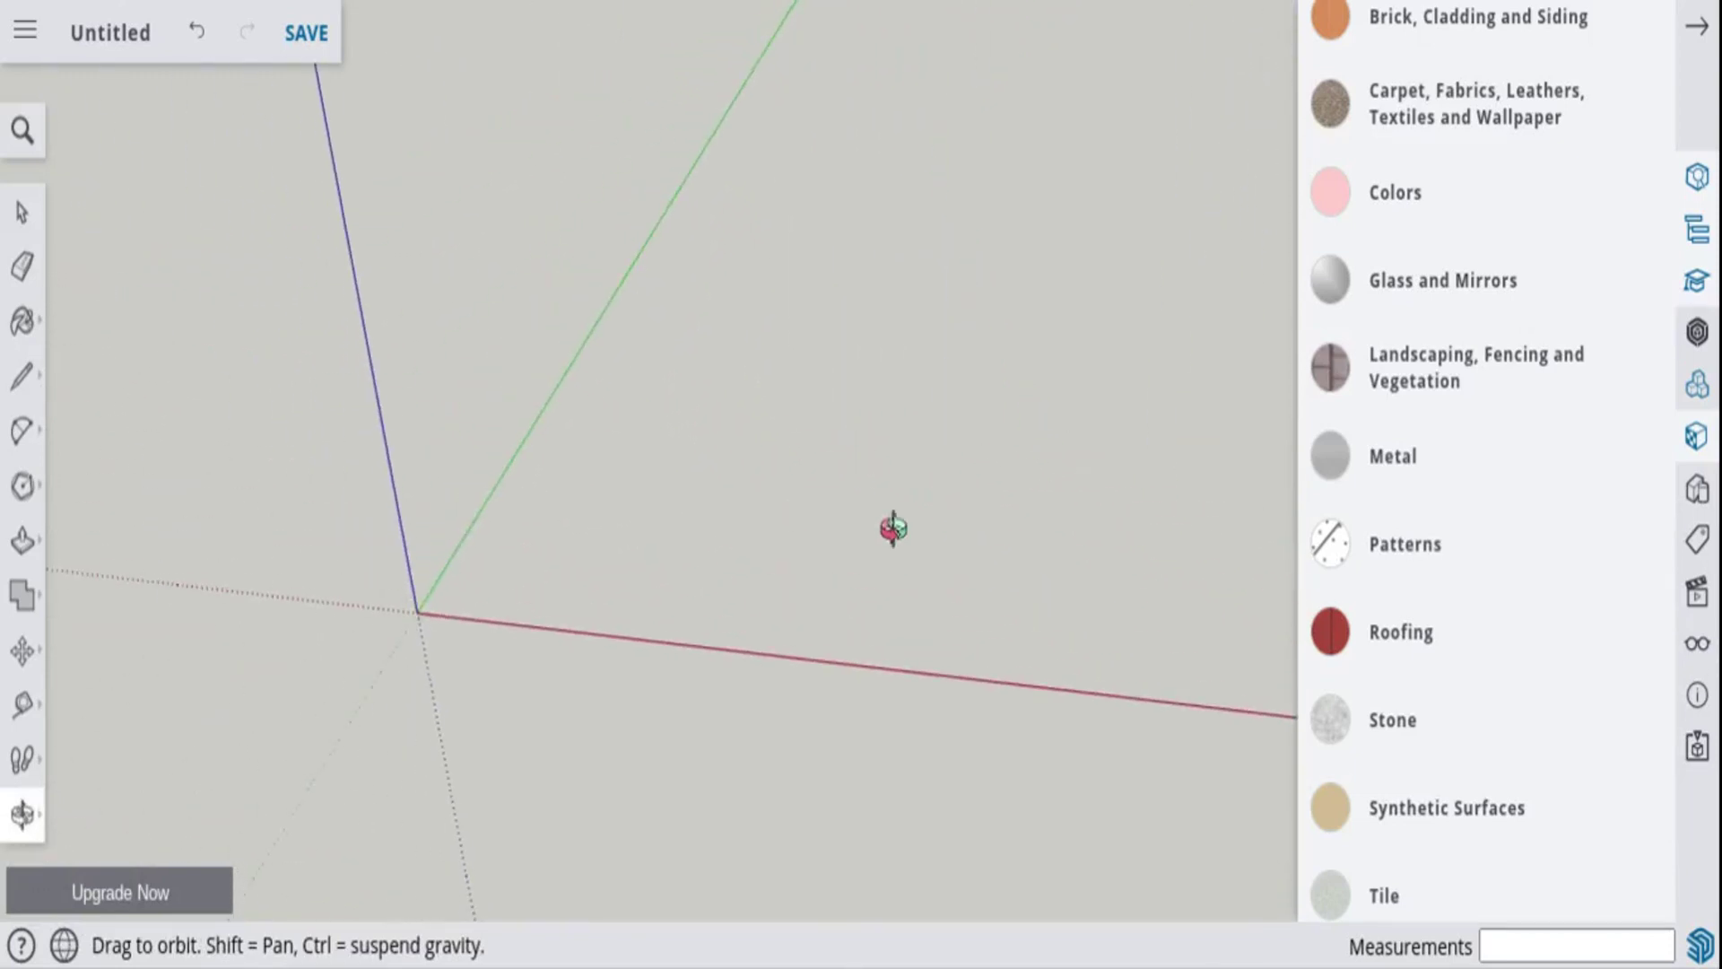
- Draw a 20' line parallel to the green axis, starting on the ground near the origin
left_click(31, 822)
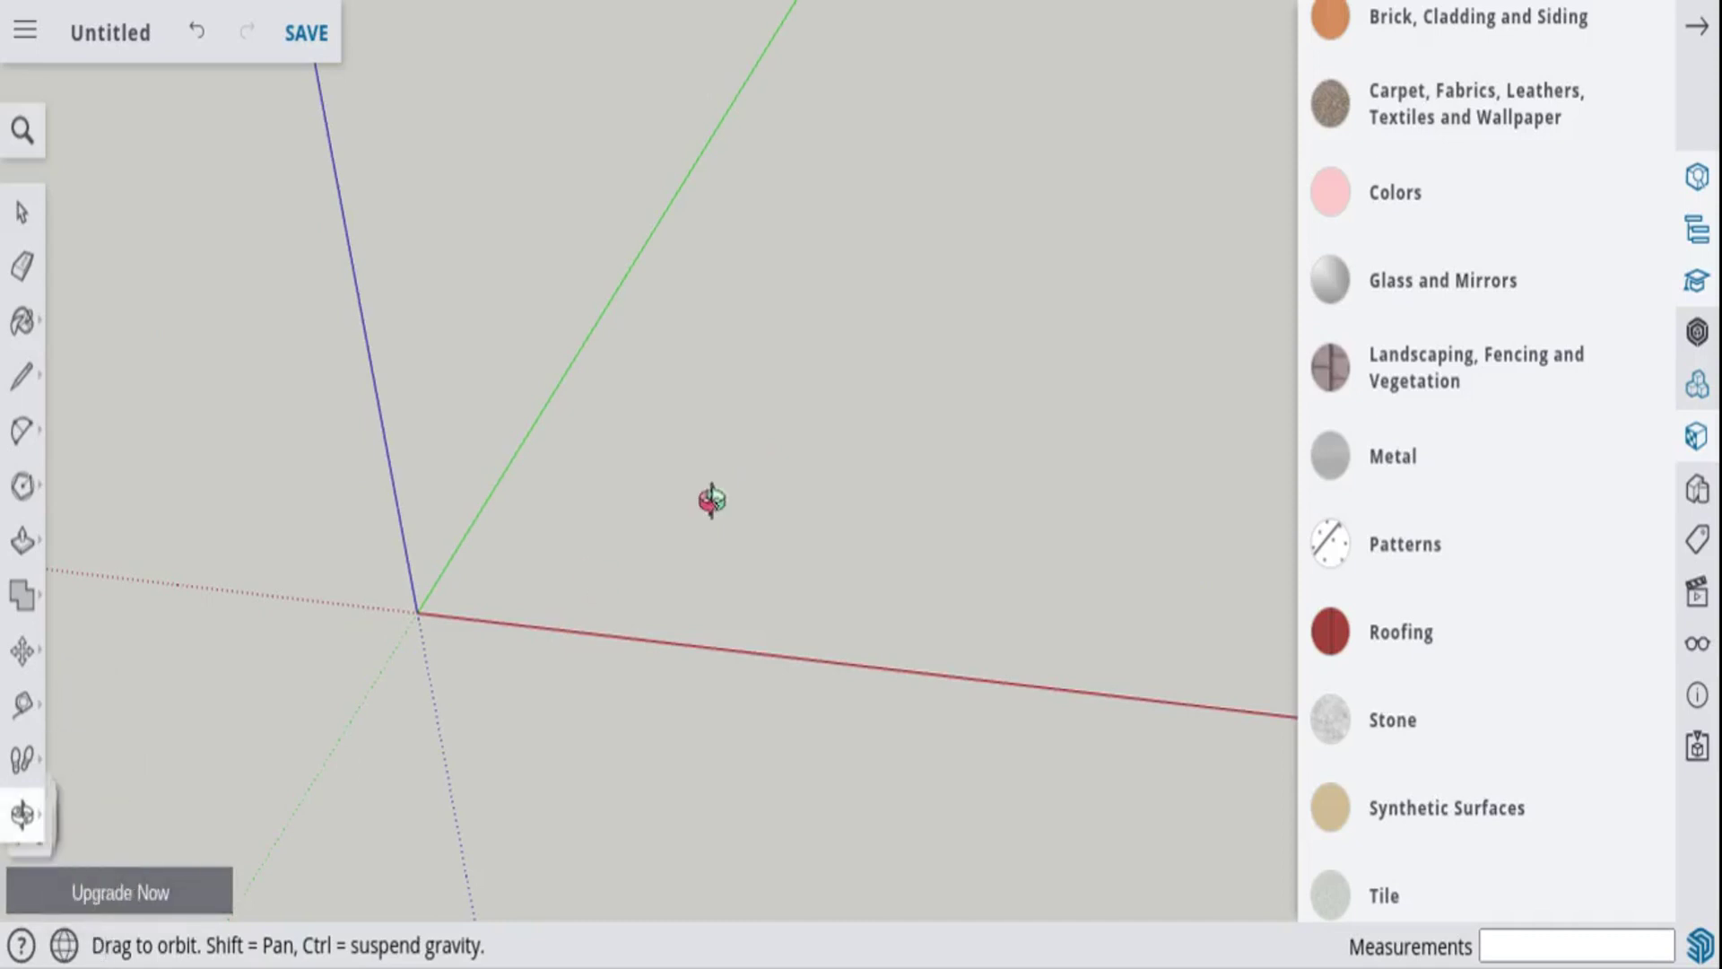
left_click_drag(711, 499, 673, 517)
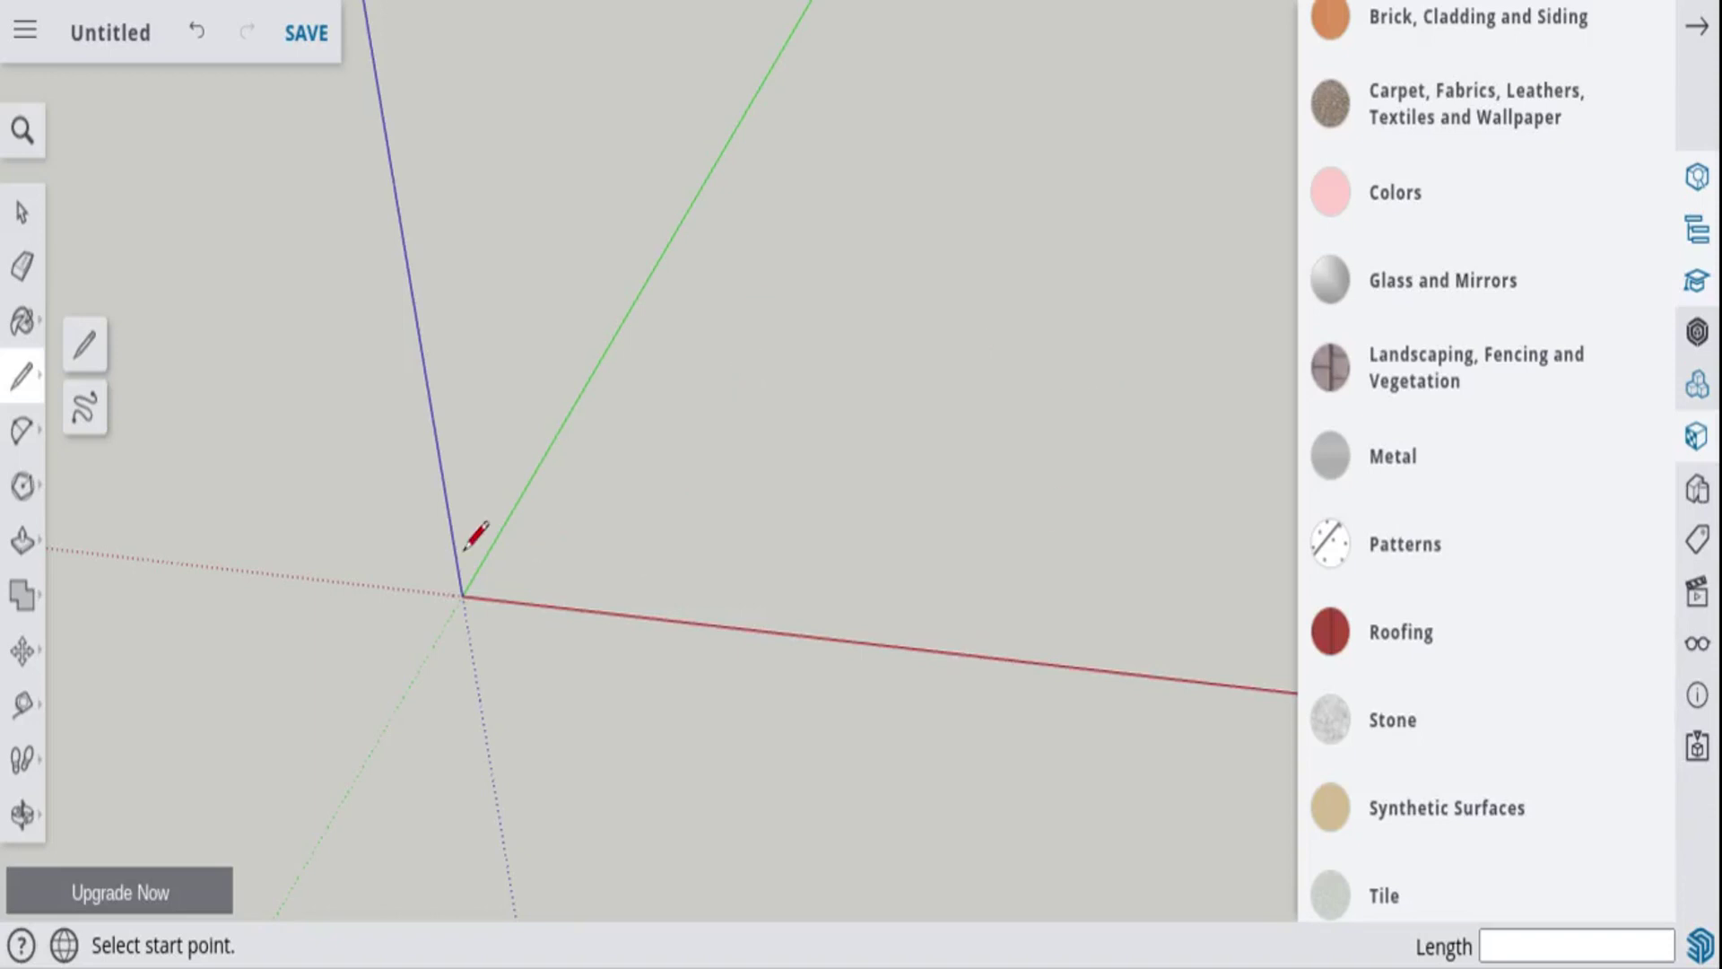
left_click(20, 502)
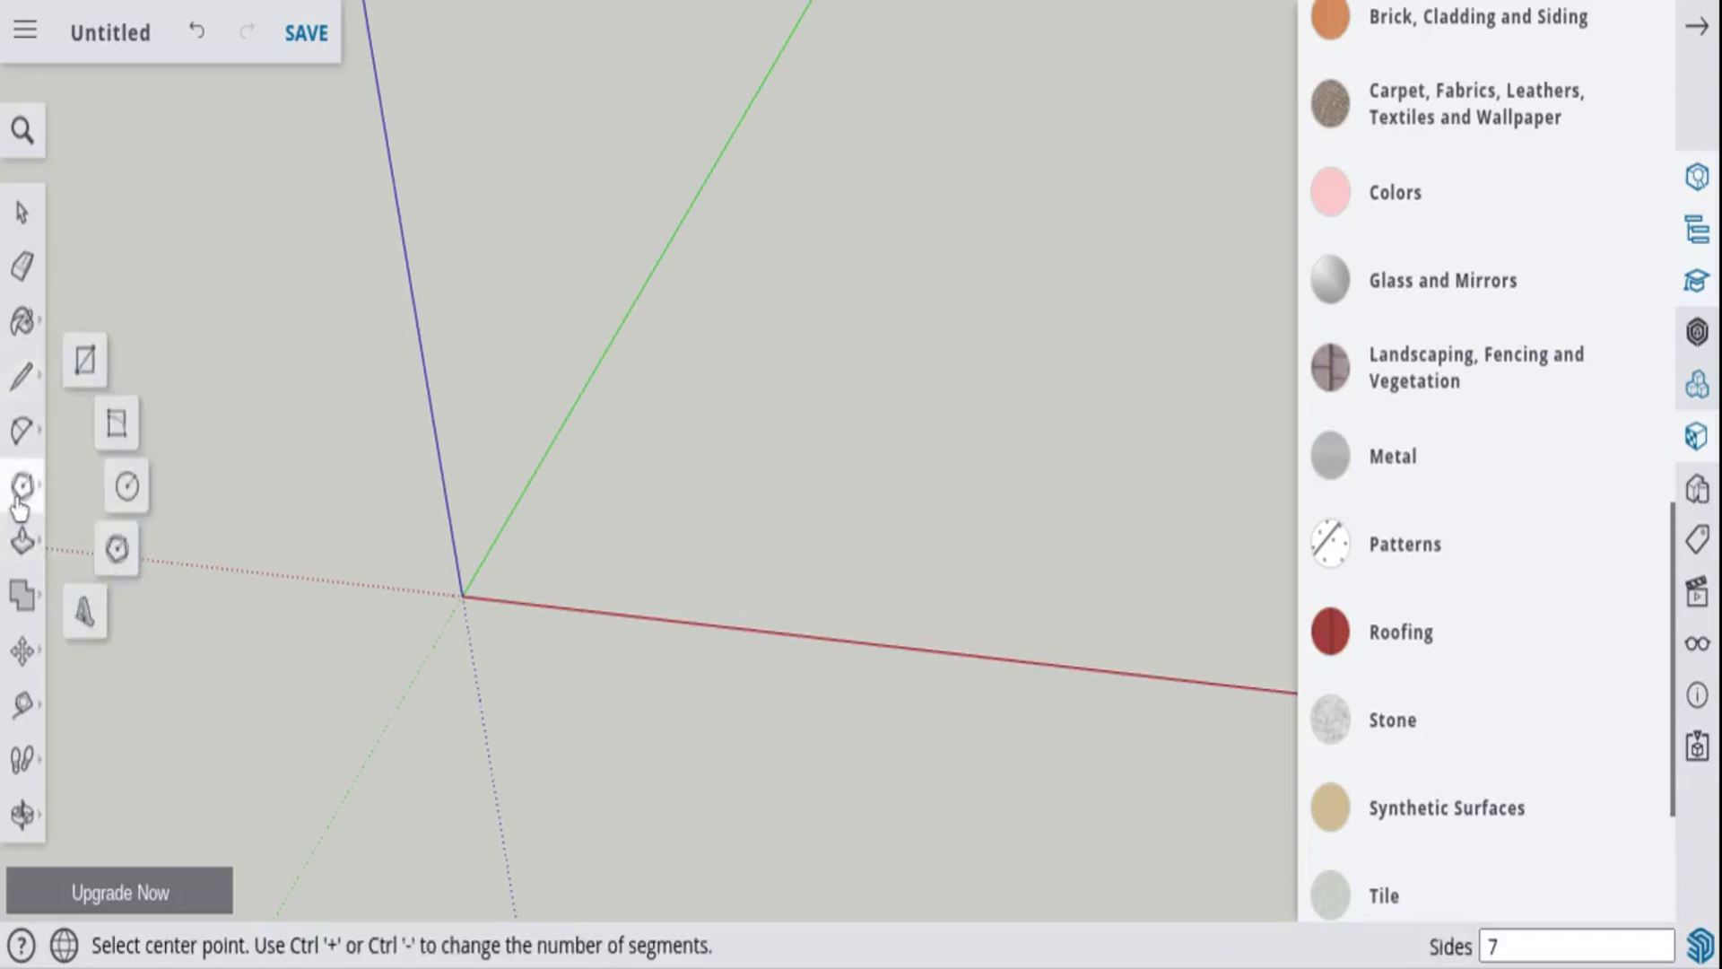
left_click(22, 379)
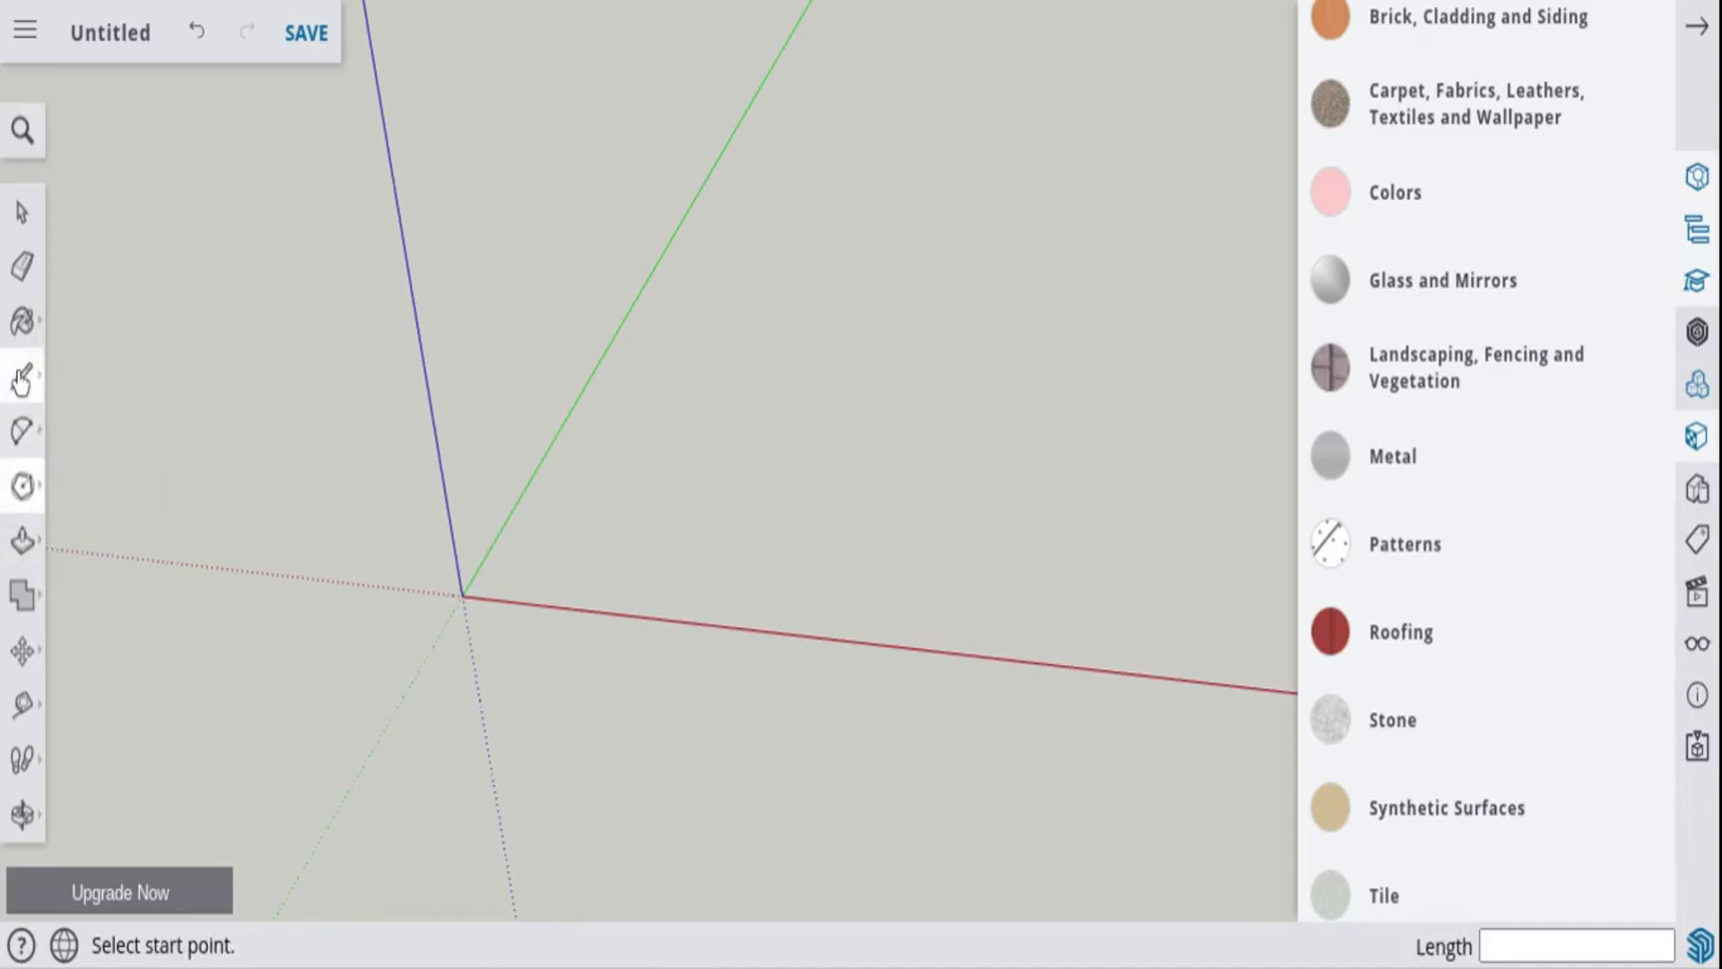
left_click(605, 549)
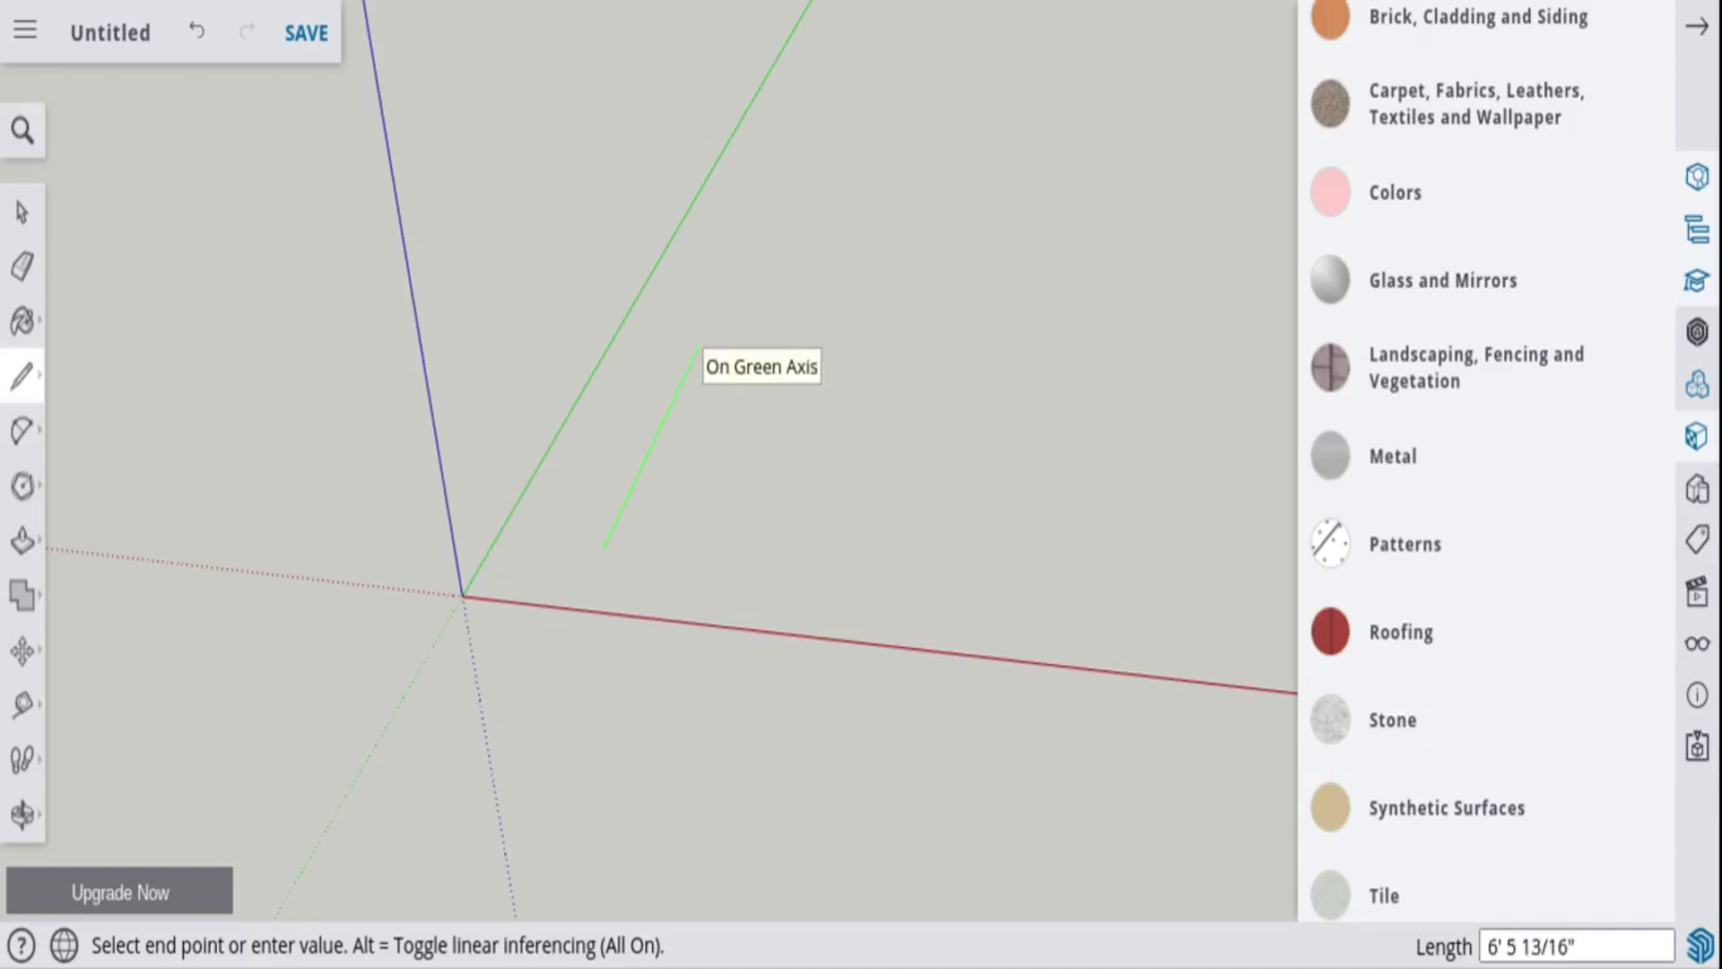
type("20'")
key("Return")
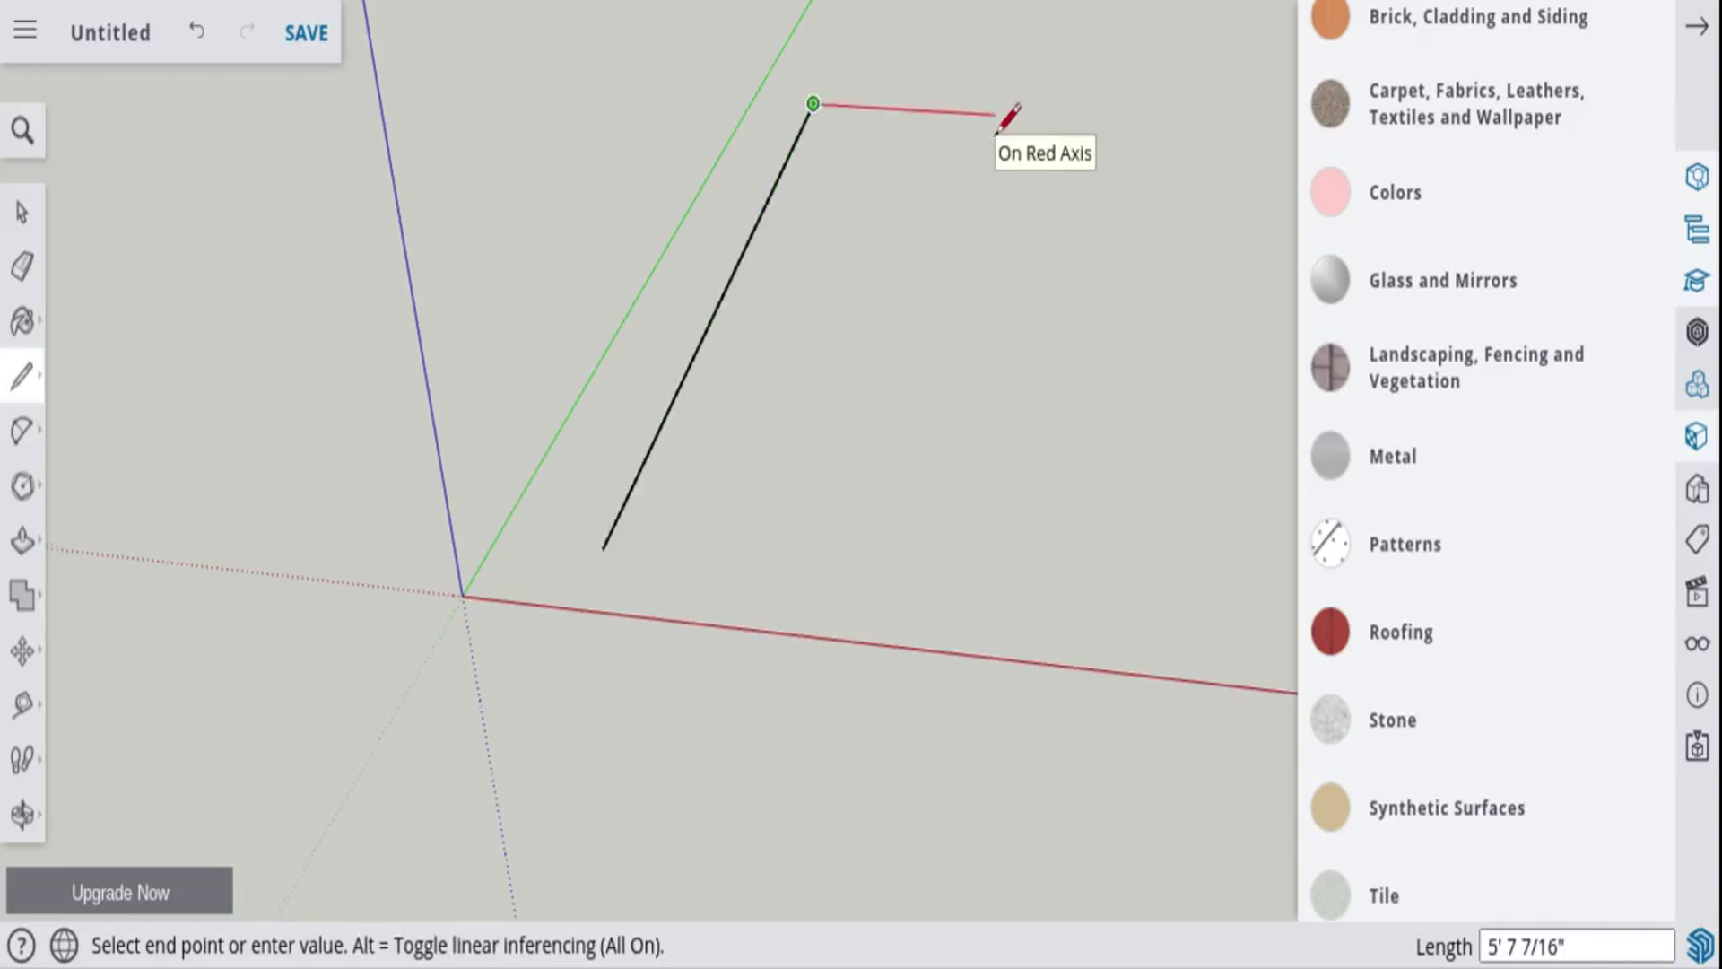
- Complete a 20' square from the line with edges along the red and green axes, closing it at the starting point
scroll(1003, 119, "down", 3)
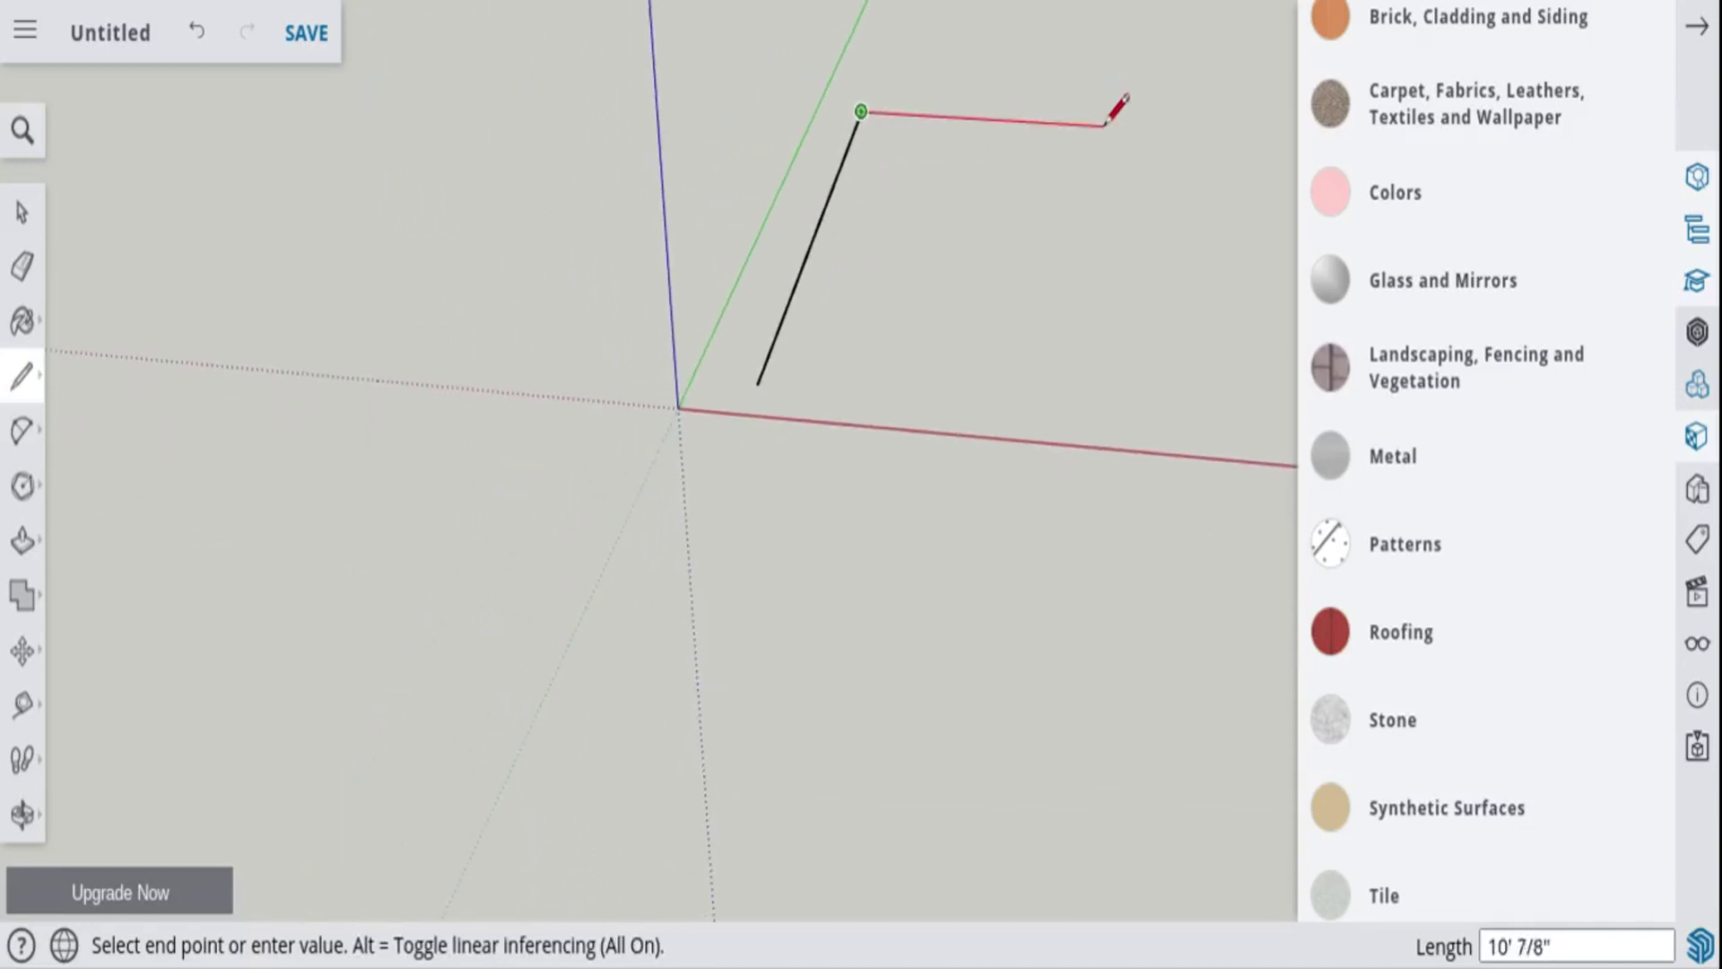
type("20")
key("Return")
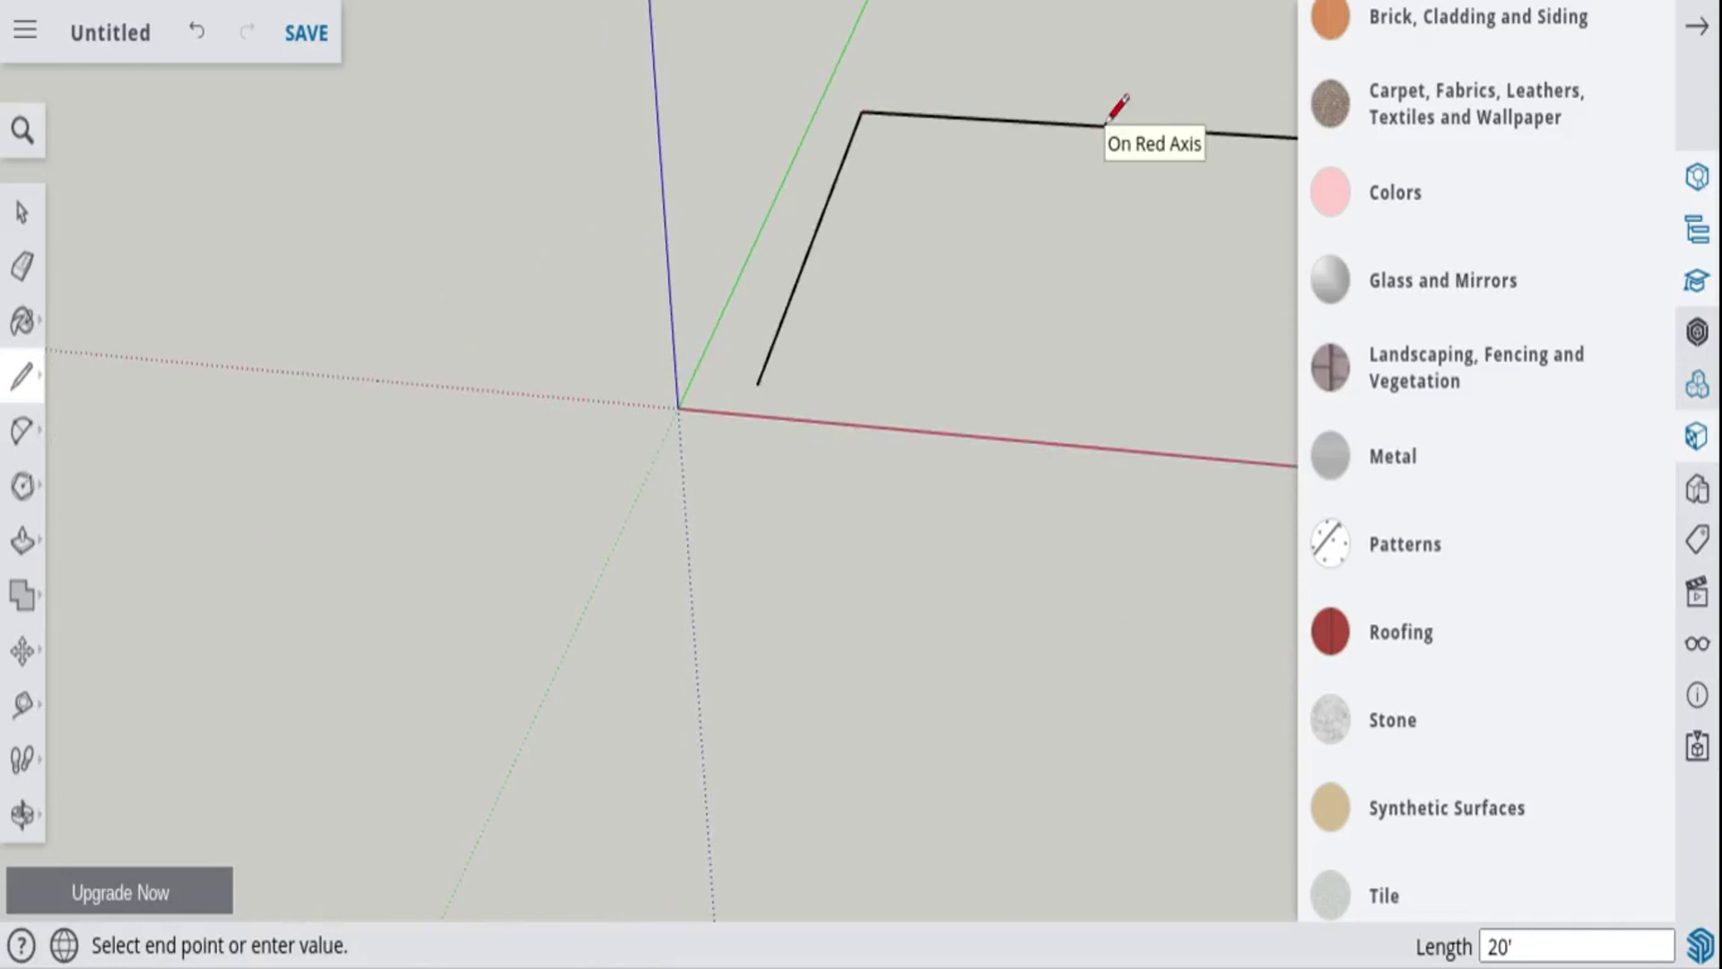
left_click(1692, 41)
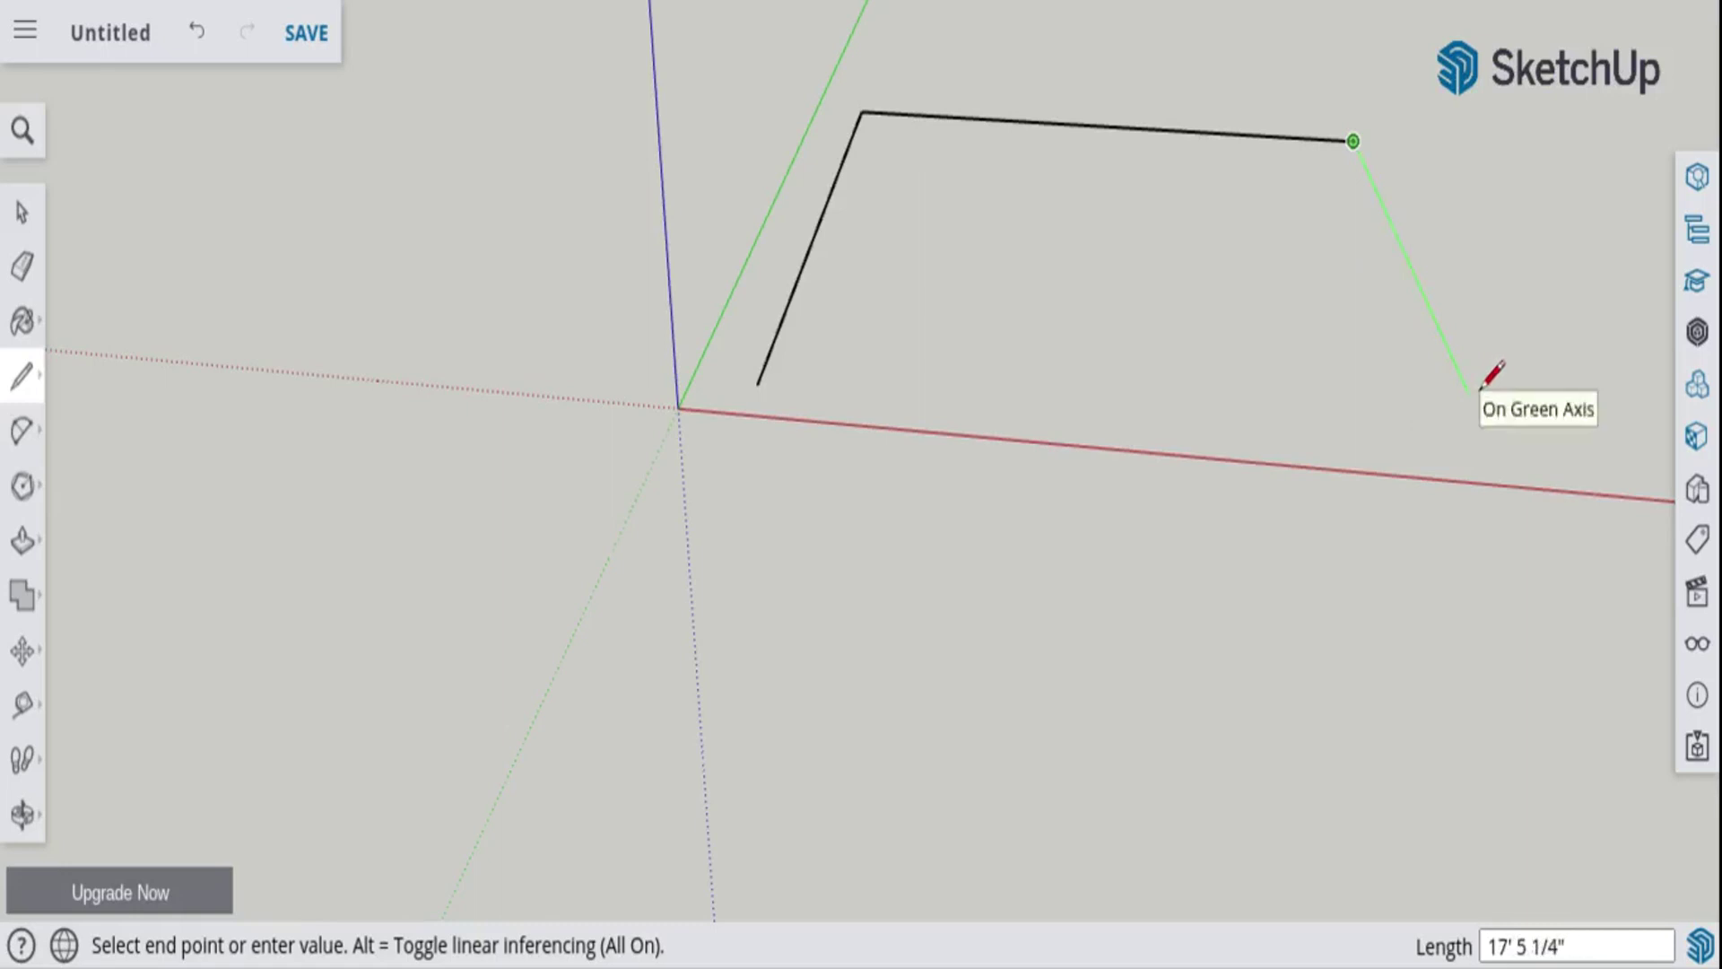
left_click(1503, 432)
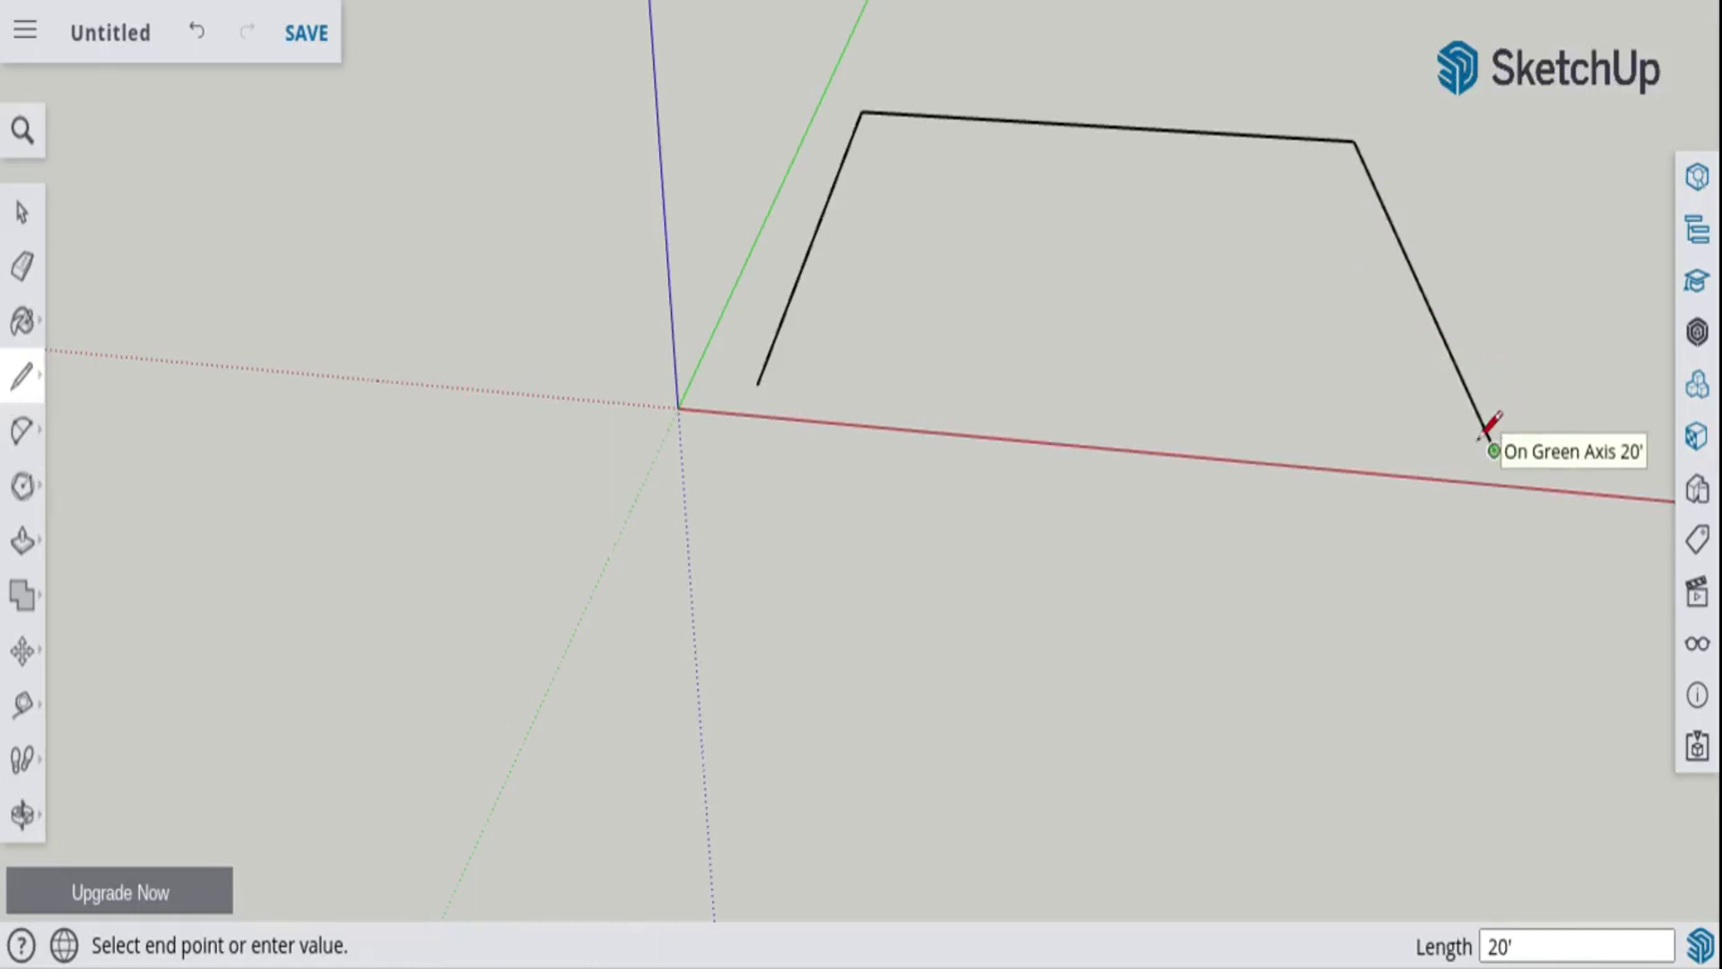
left_click(758, 383)
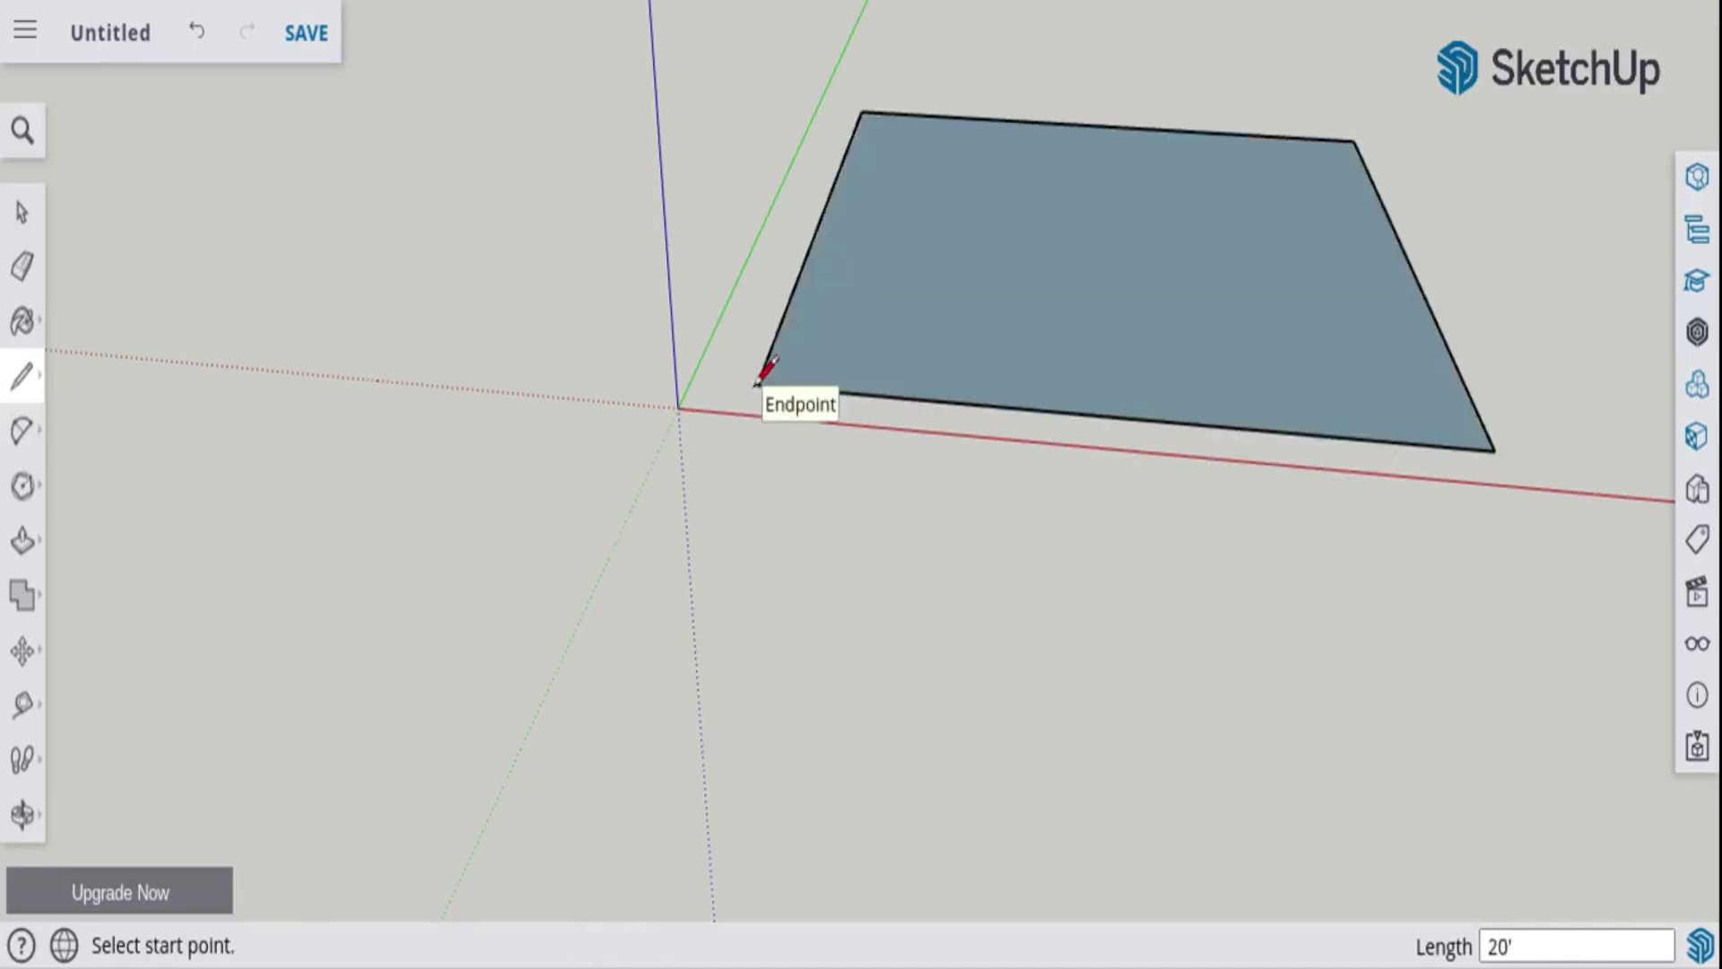
- Draw a 20' by 20' rectangle on the ground beside the first square, with its front edge aligned to that square
left_click(22, 814)
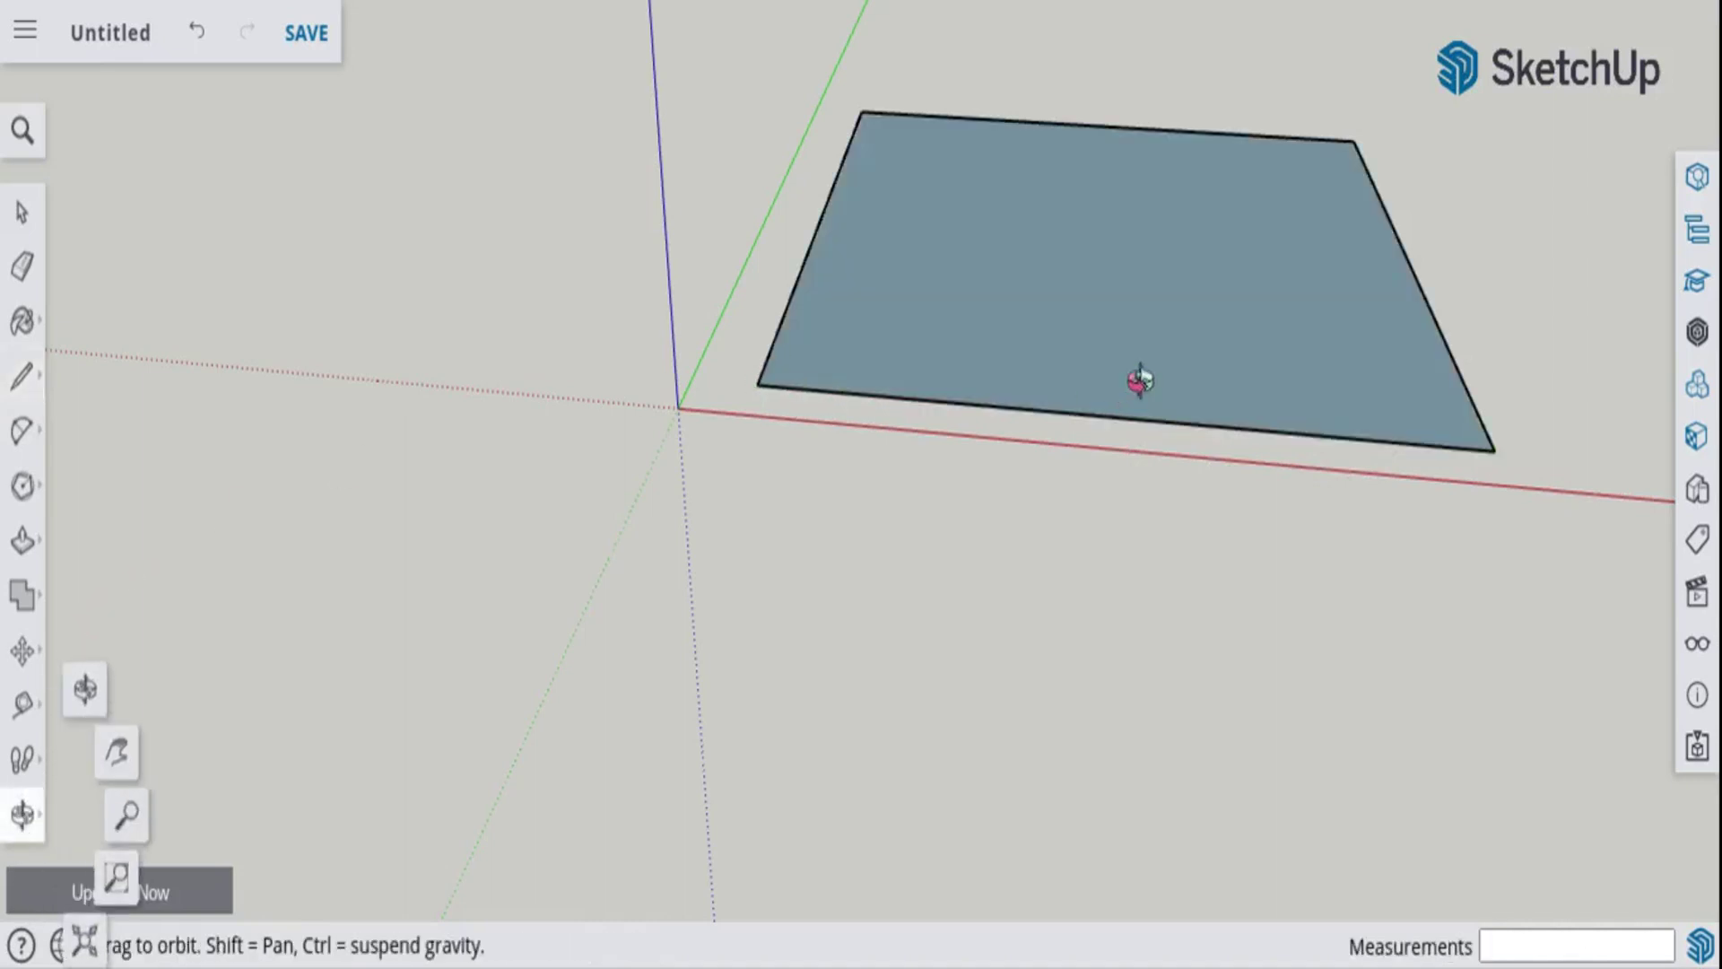
left_click_drag(1140, 380, 346, 454)
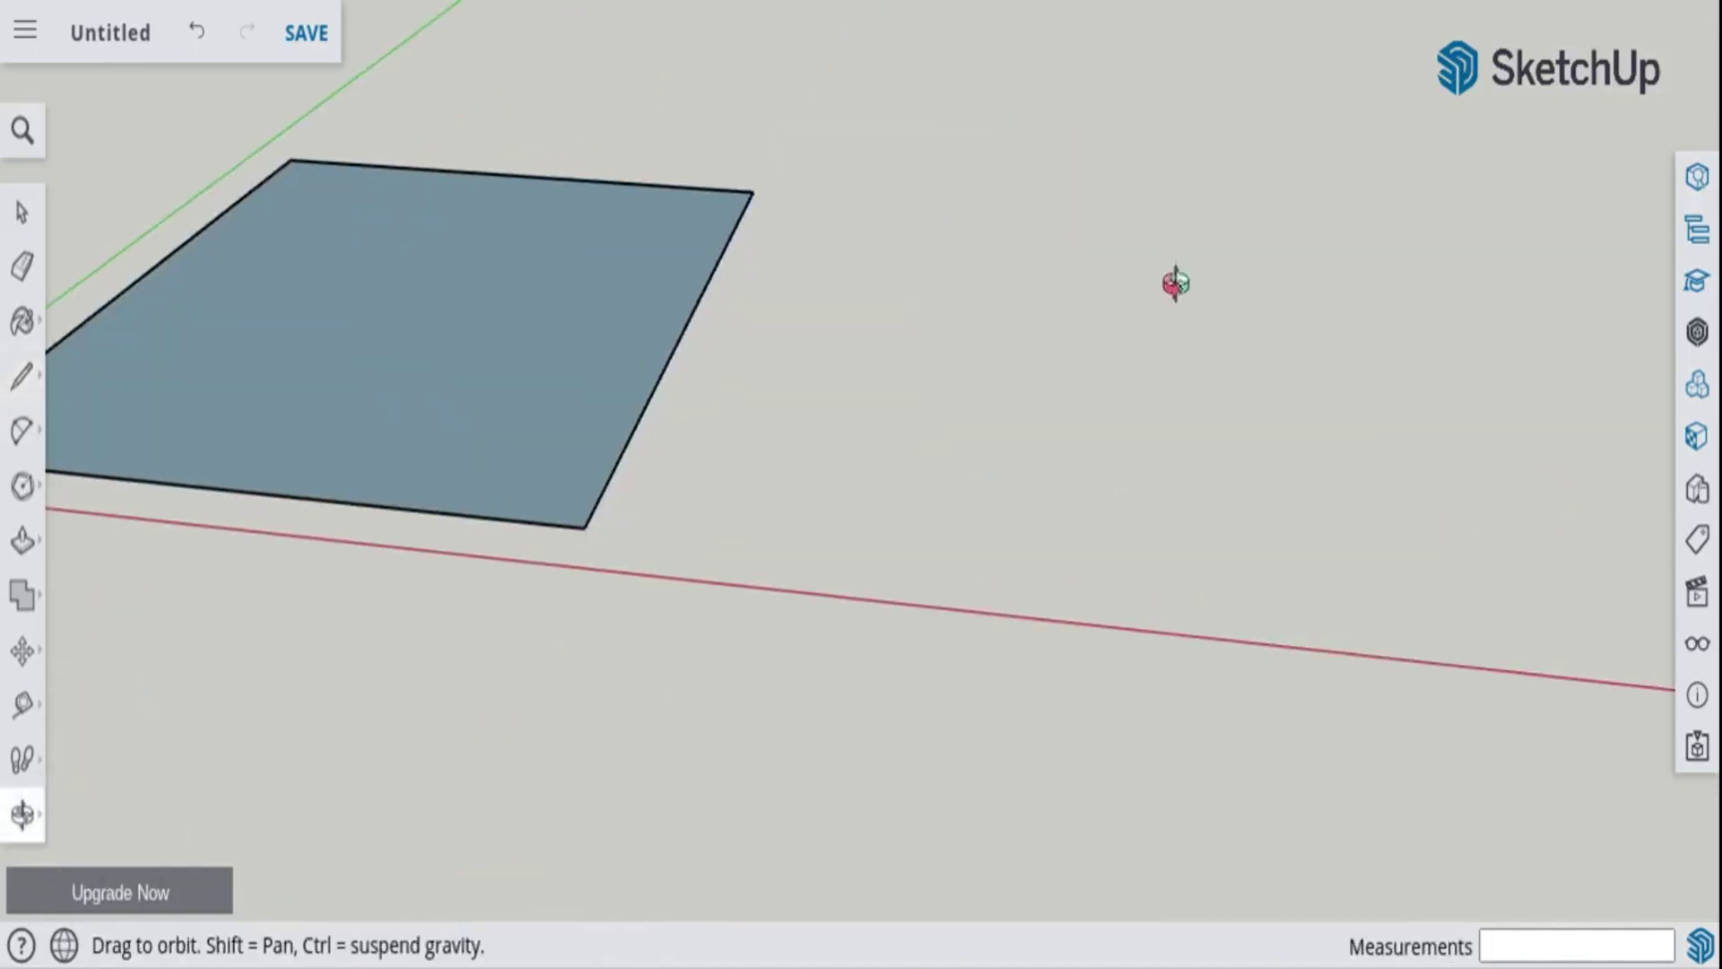
left_click_drag(1174, 283, 1029, 338)
left_click(22, 485)
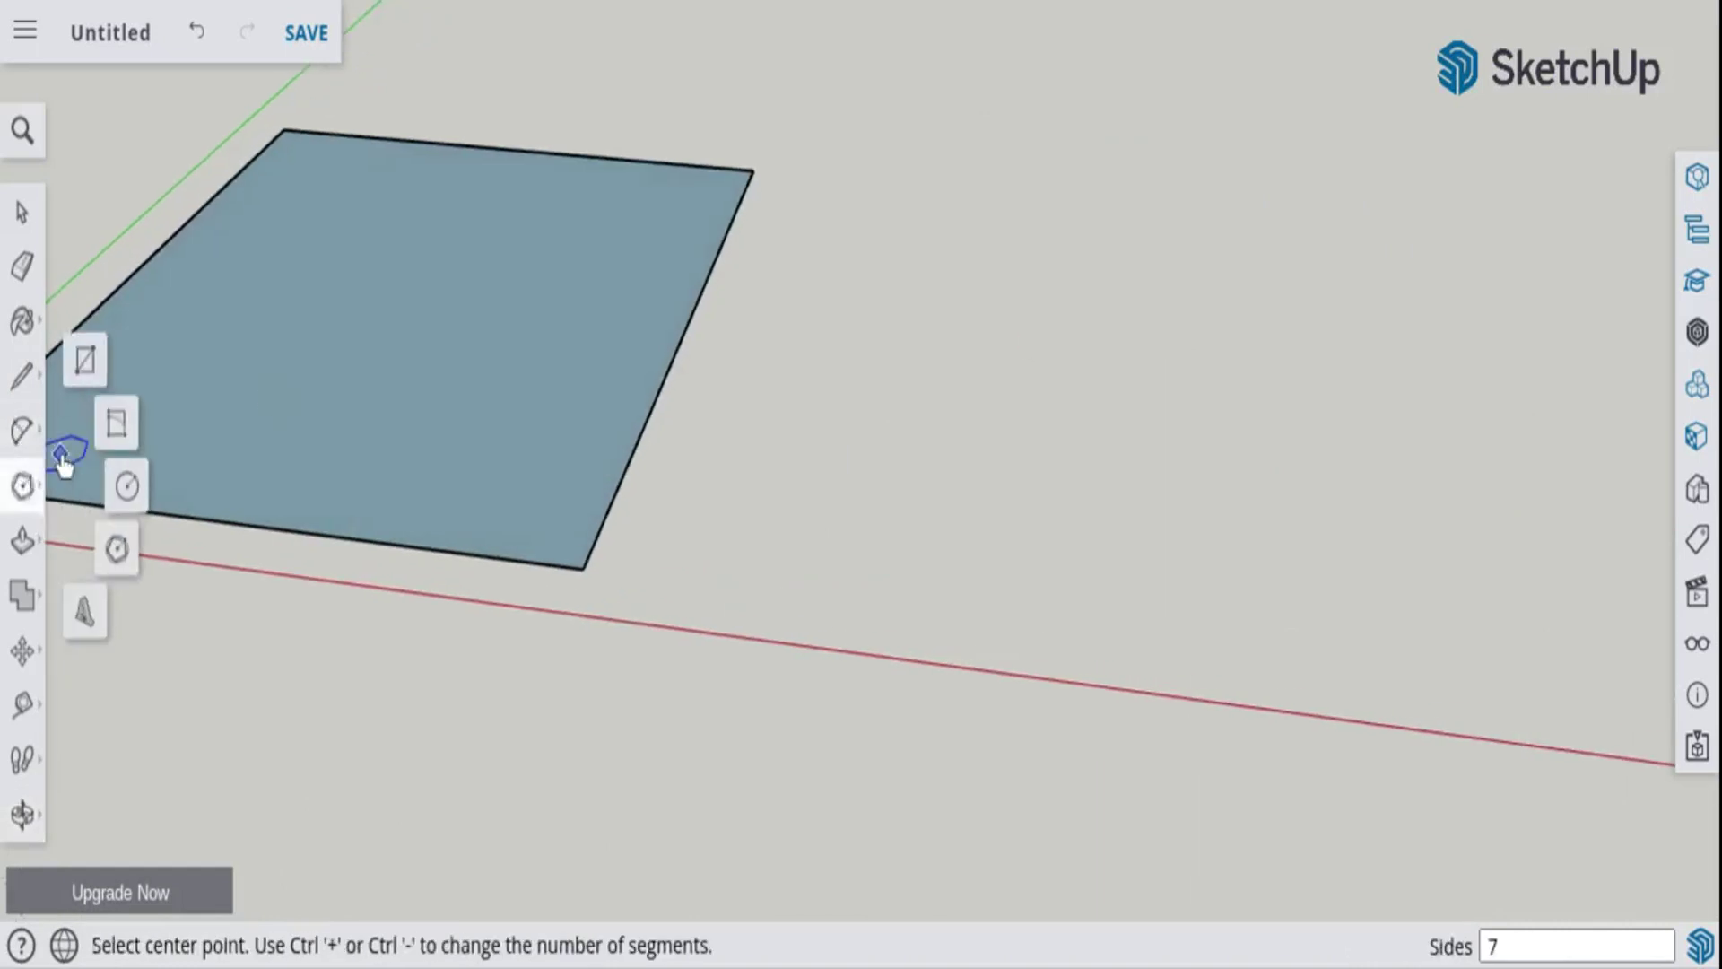
left_click(84, 360)
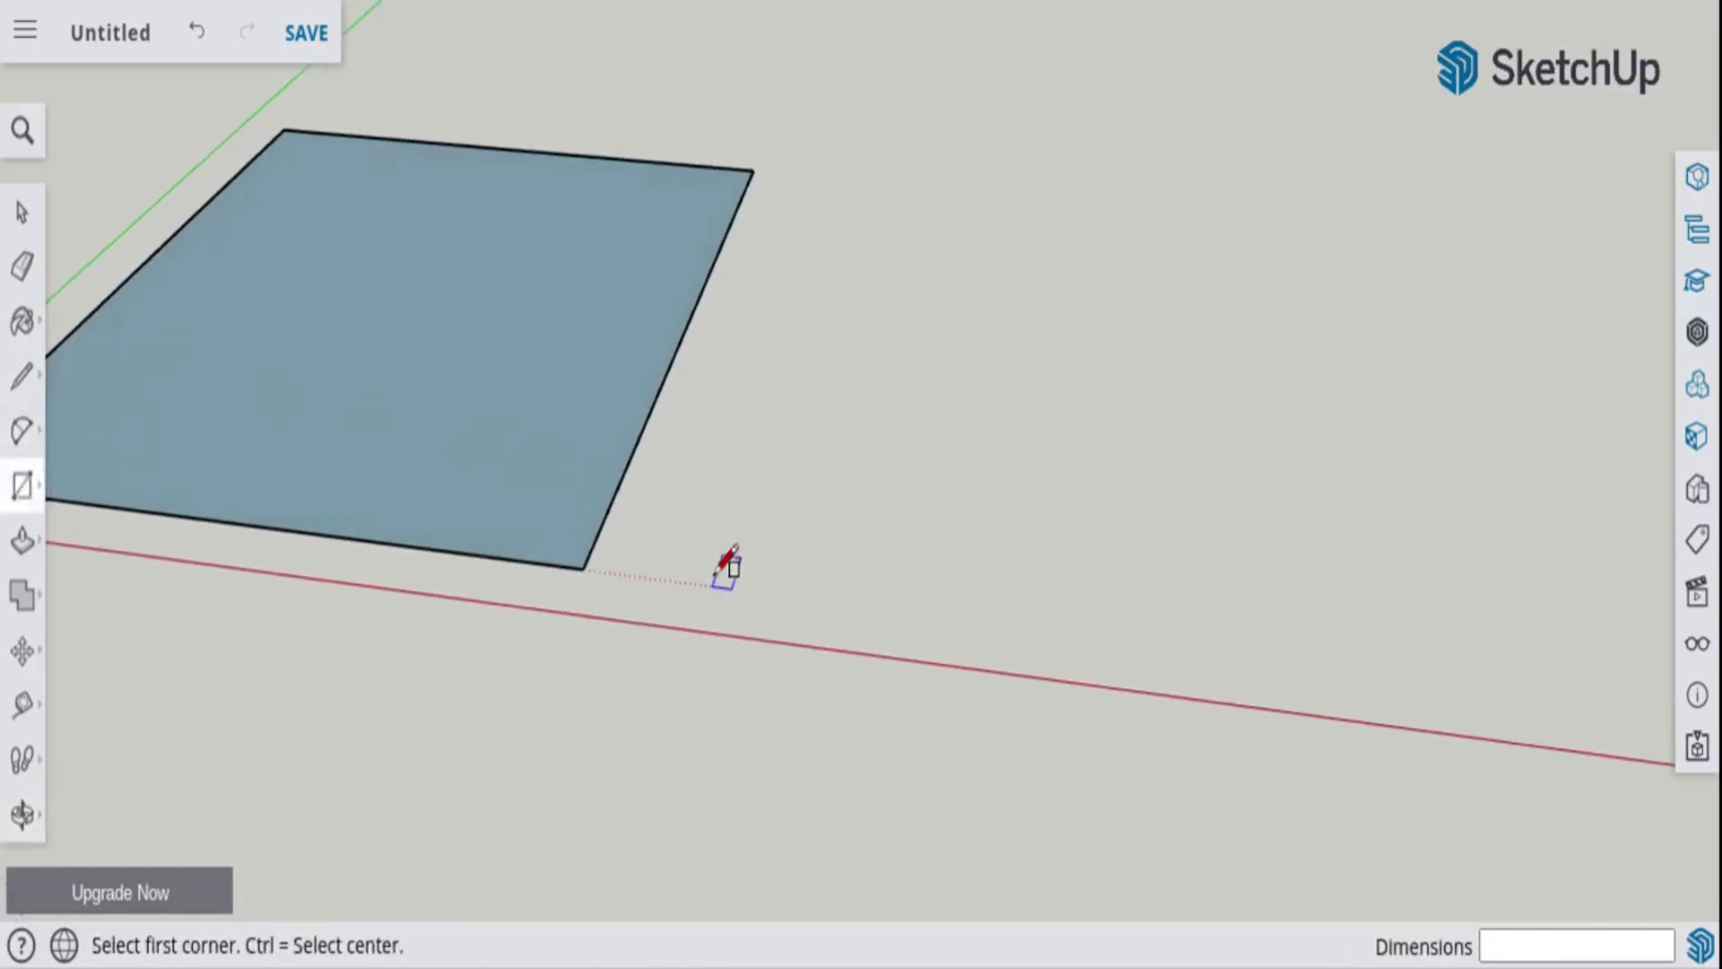
left_click(714, 584)
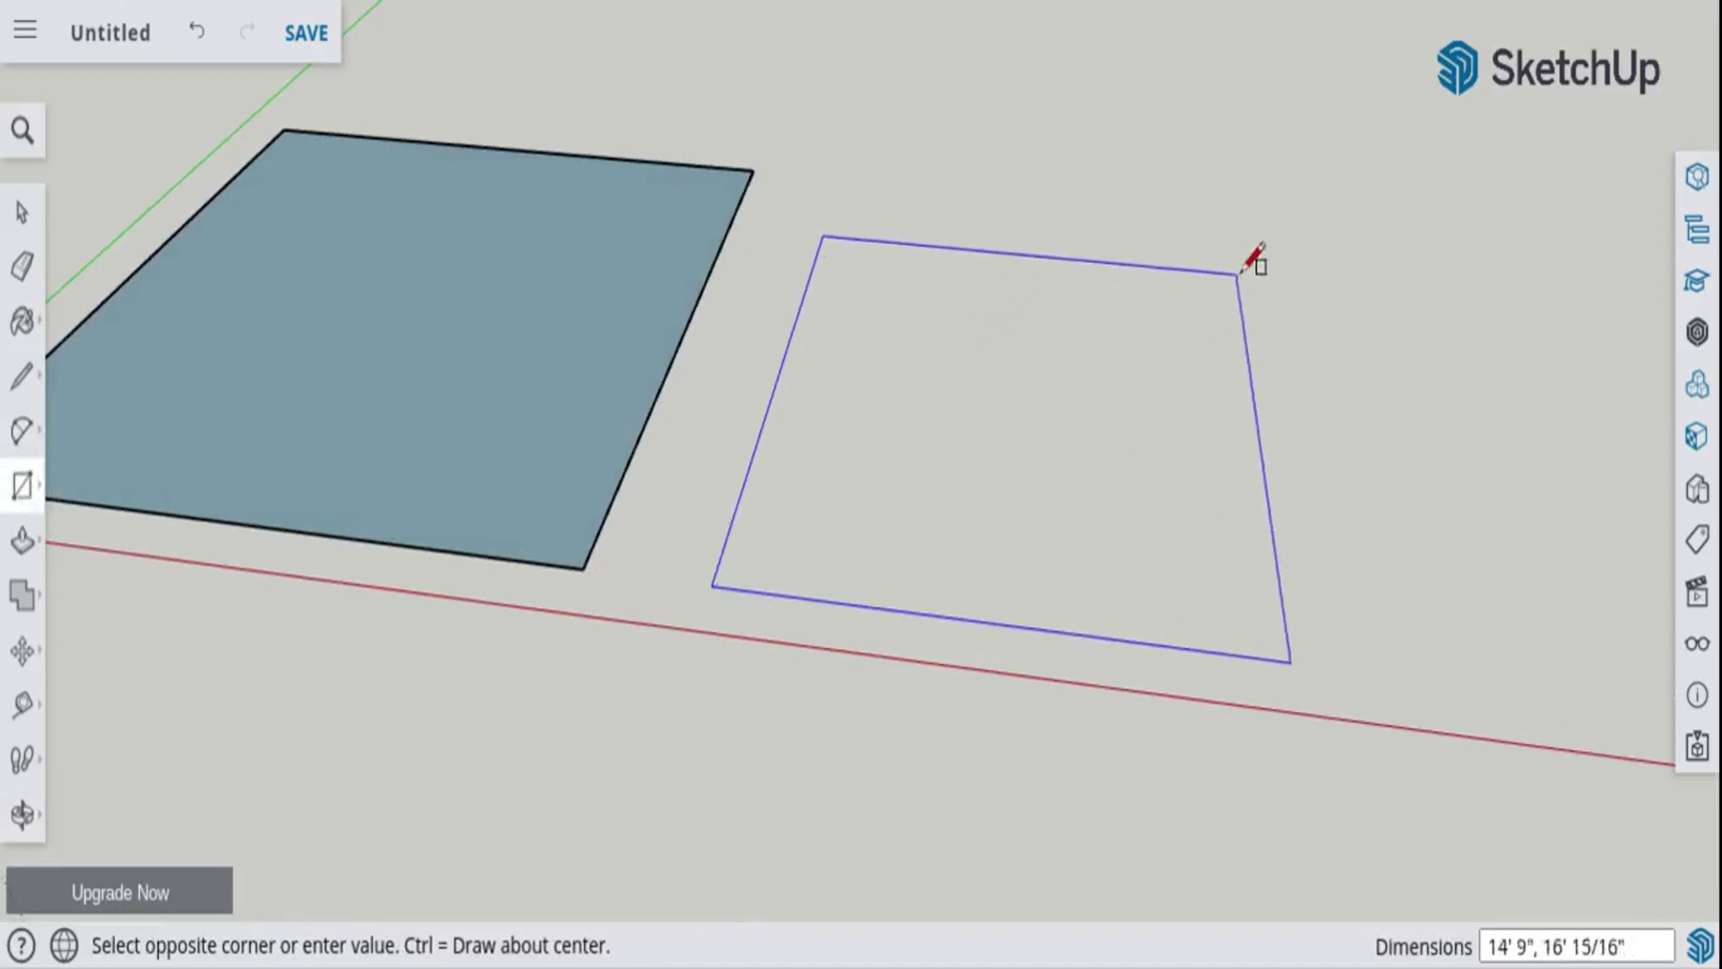
type("20', 20")
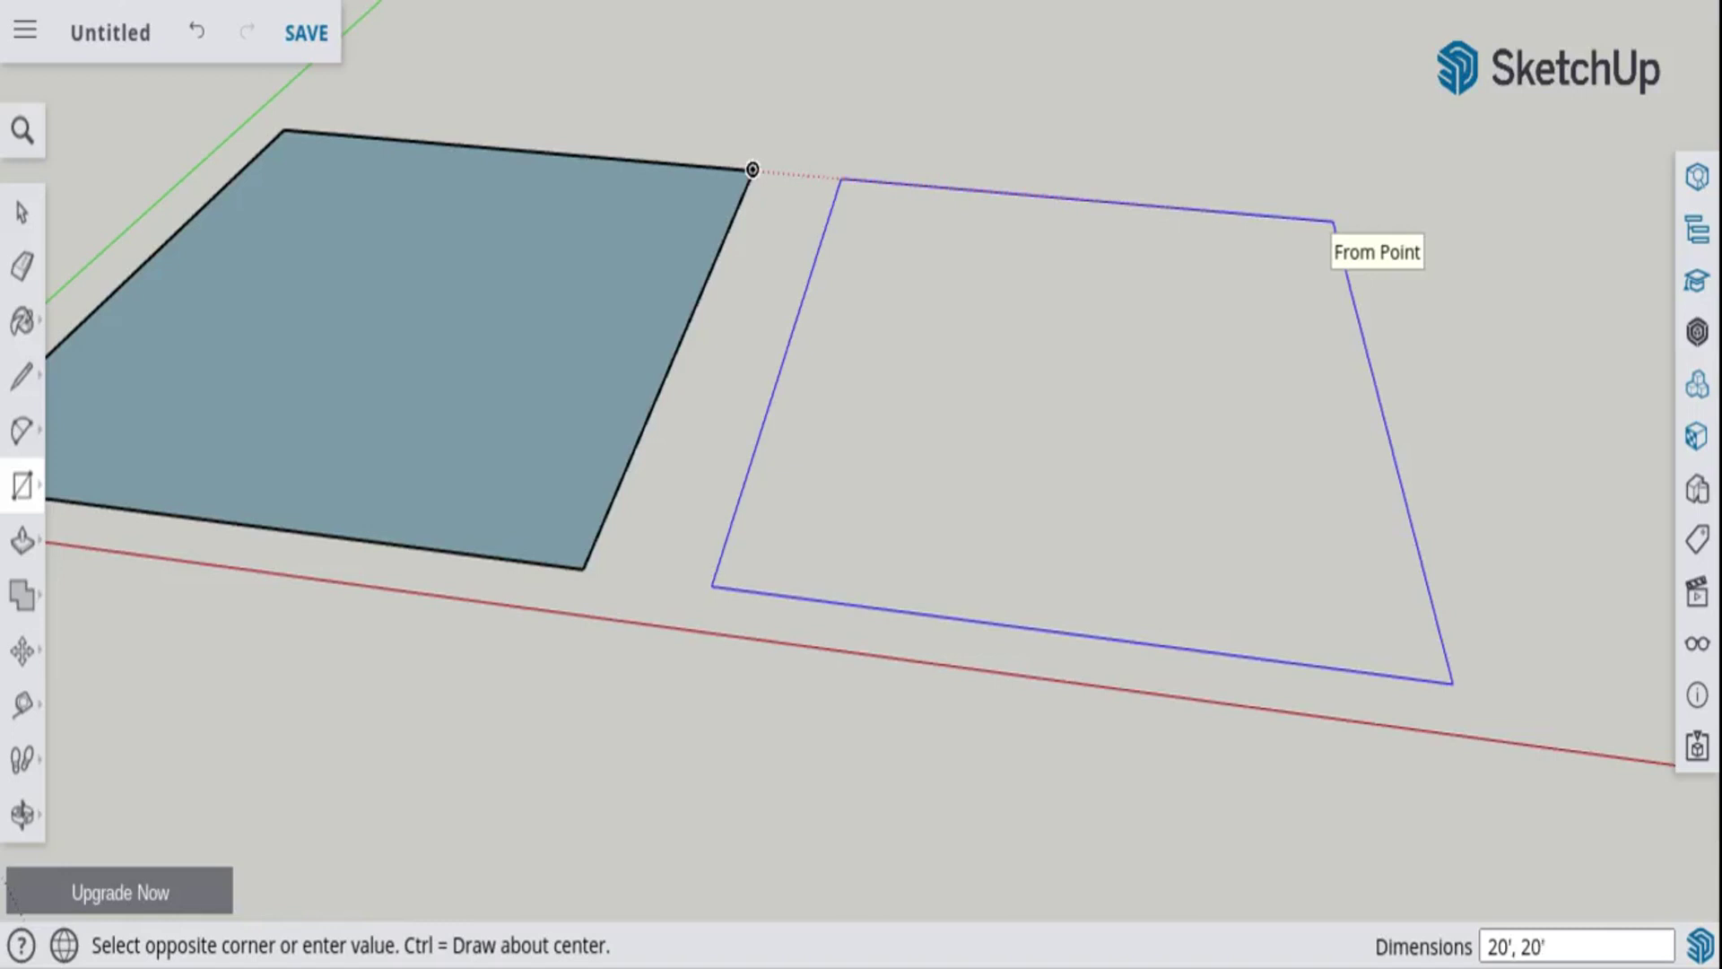
key("Return")
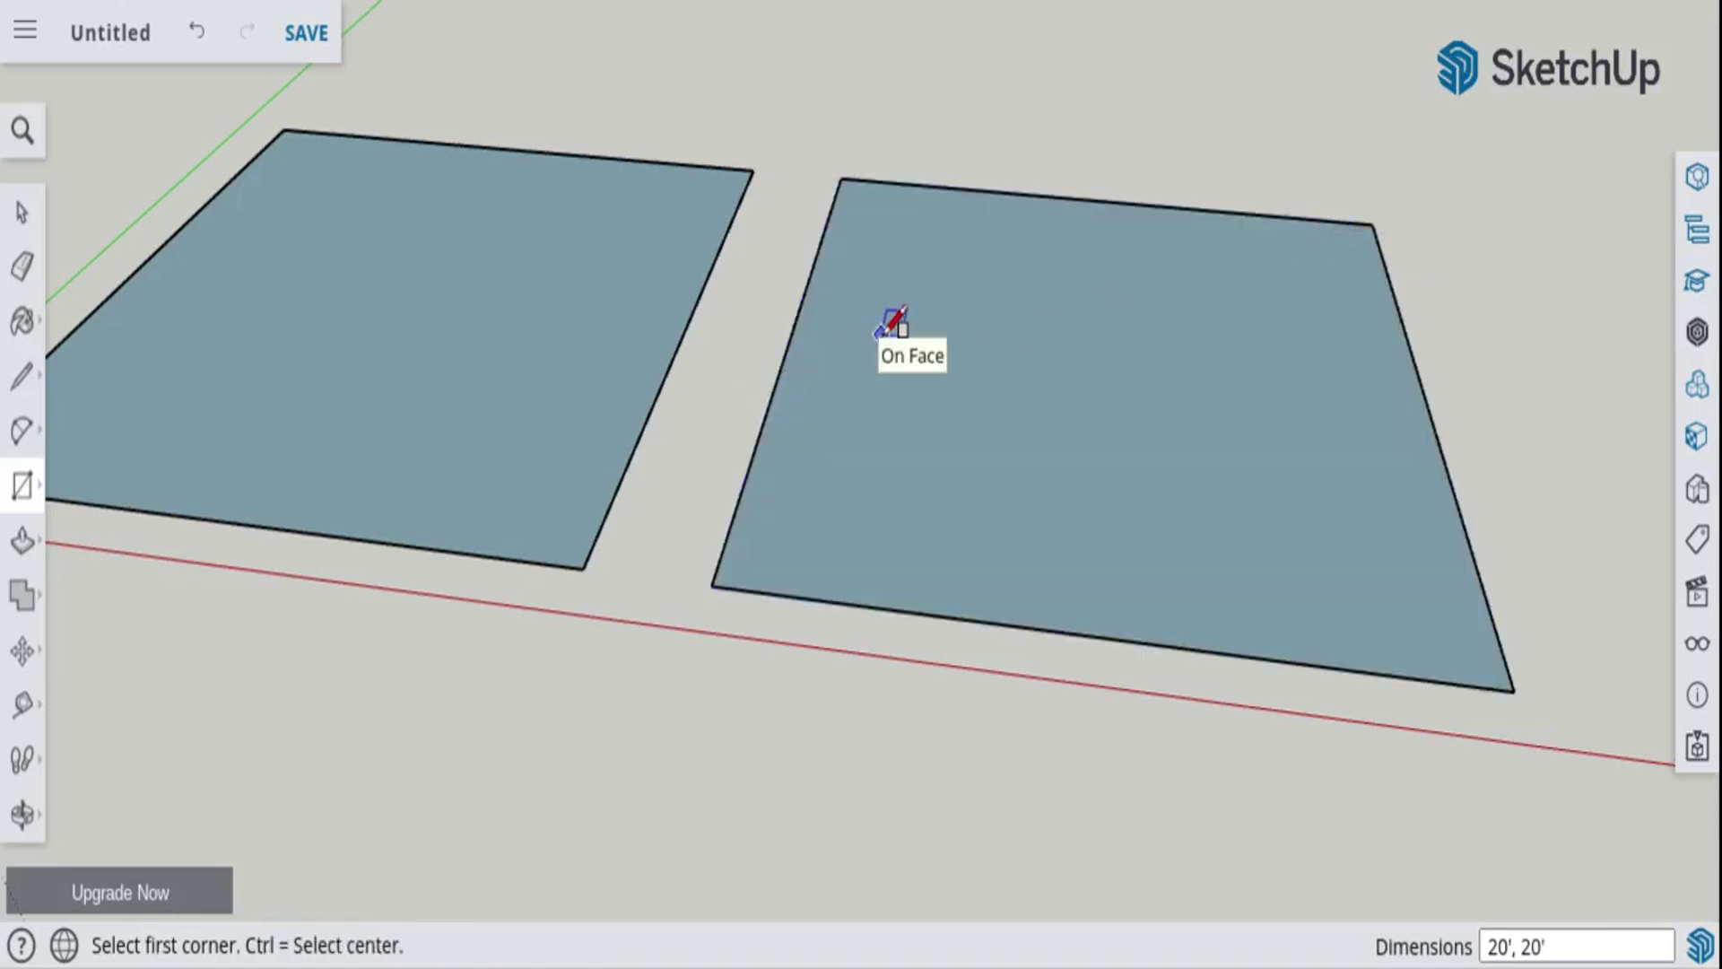
- Push/Pull the square nearest the origin up 10' into a box
scroll(861, 339, "down", 3)
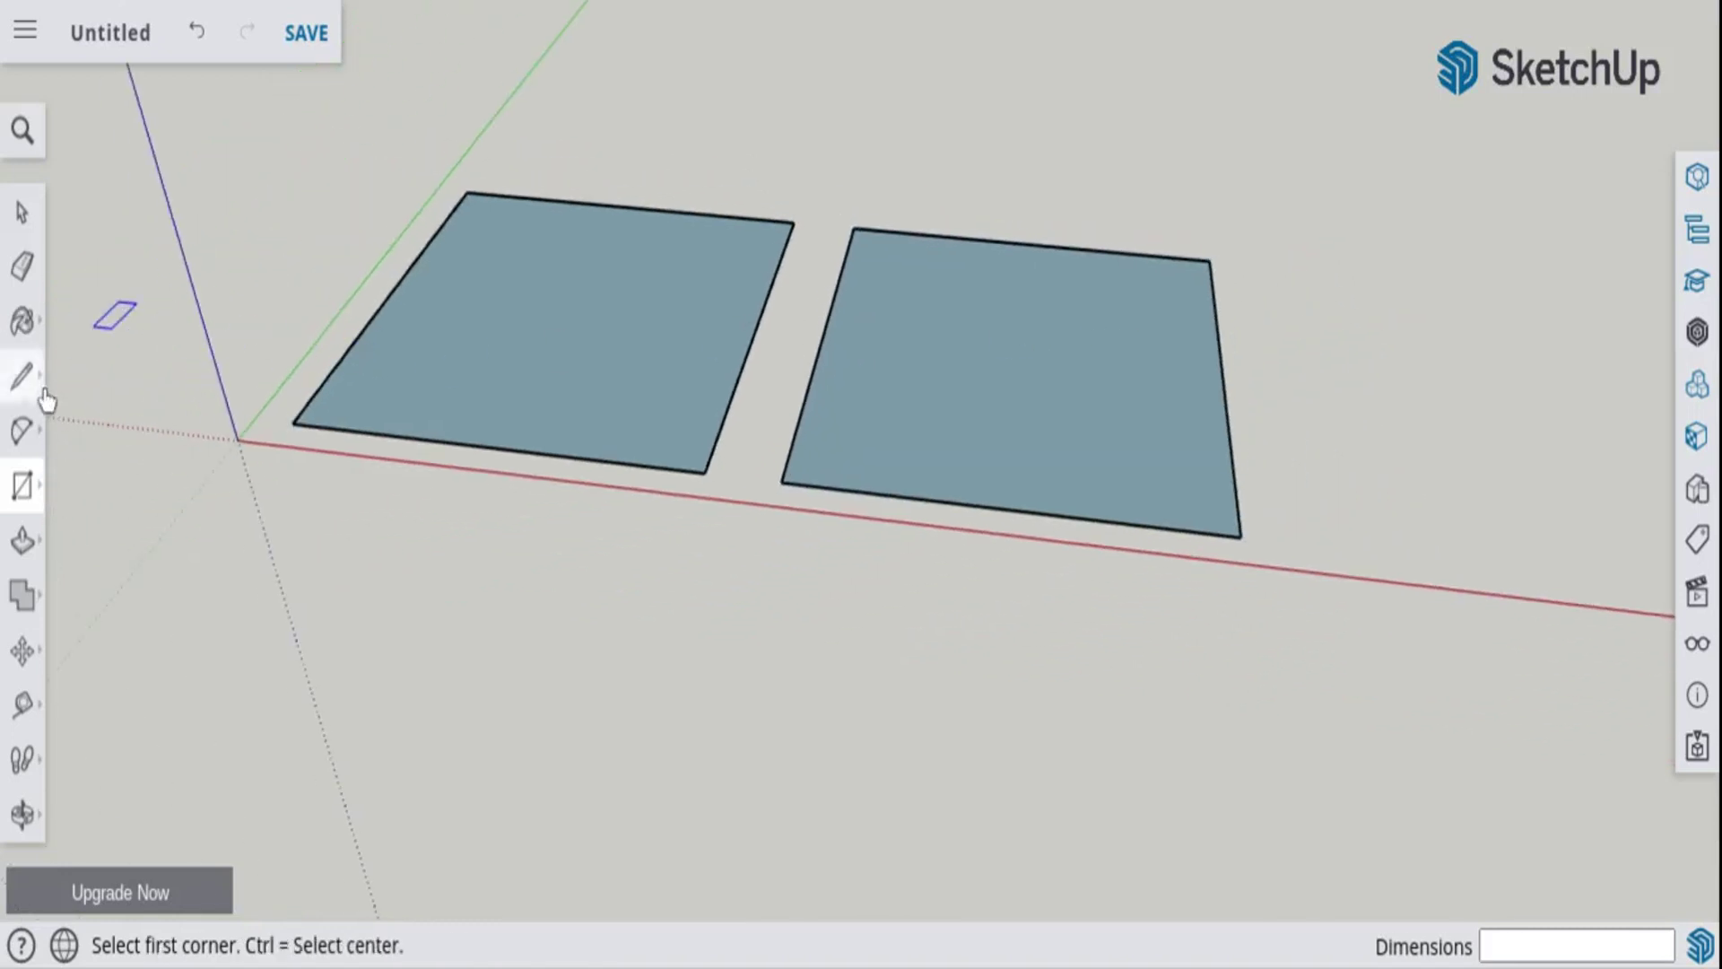
left_click(27, 541)
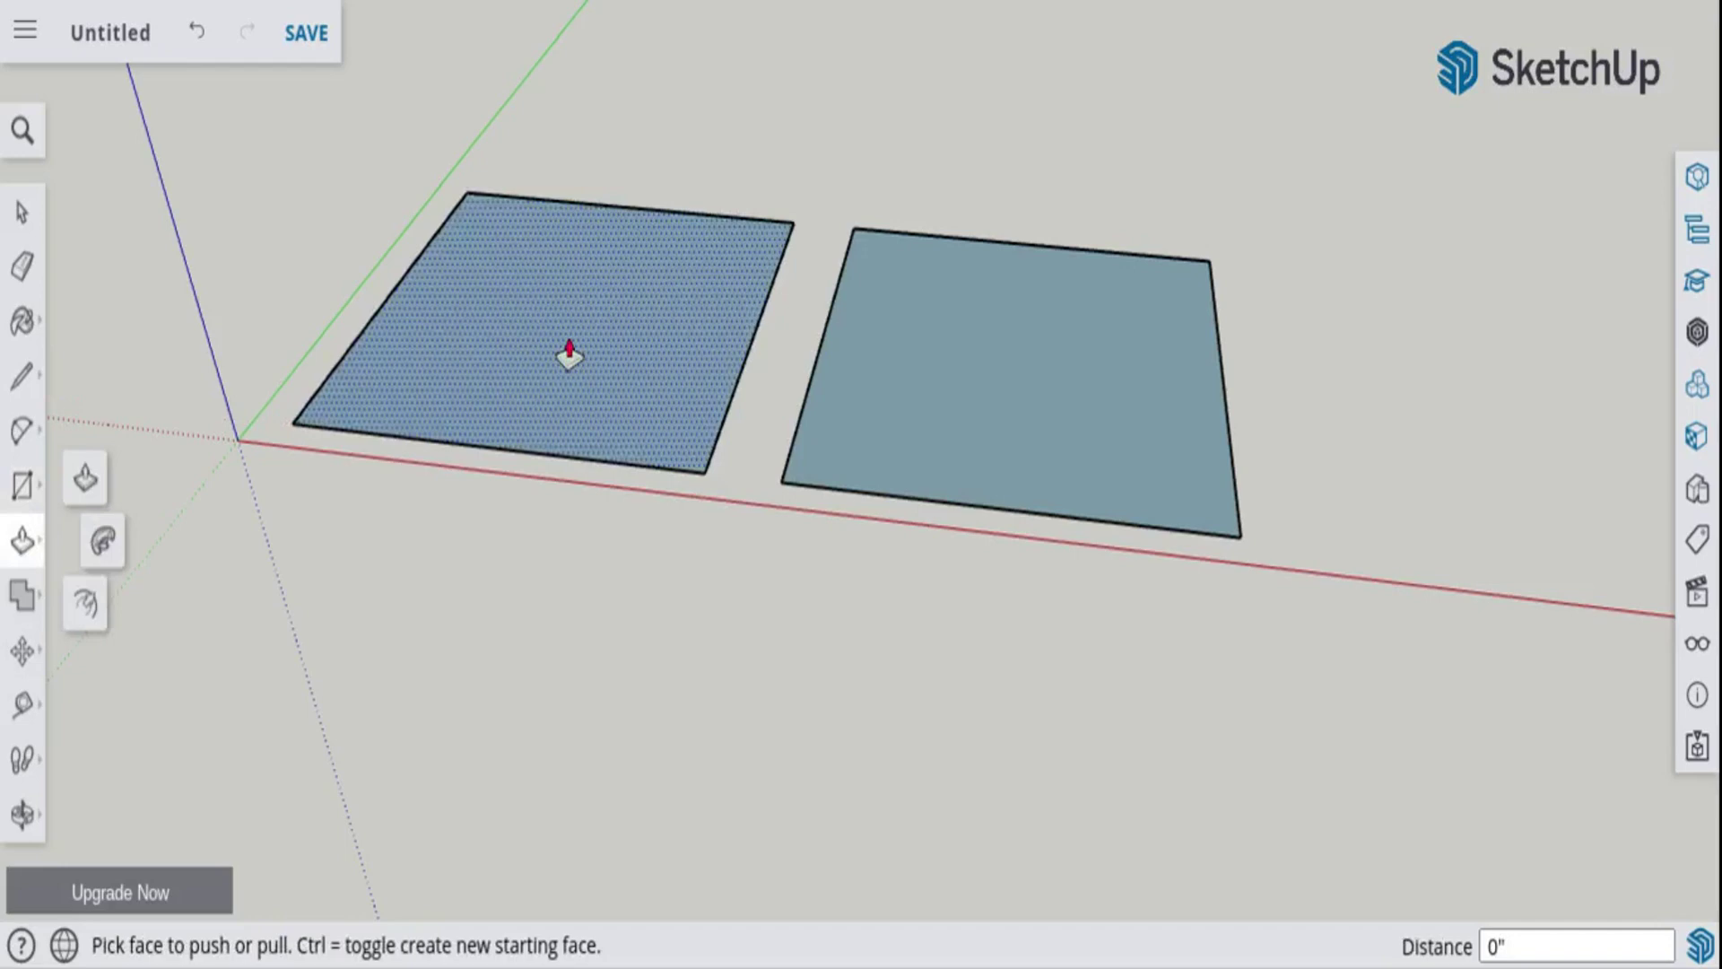
left_click_drag(569, 355, 538, 193)
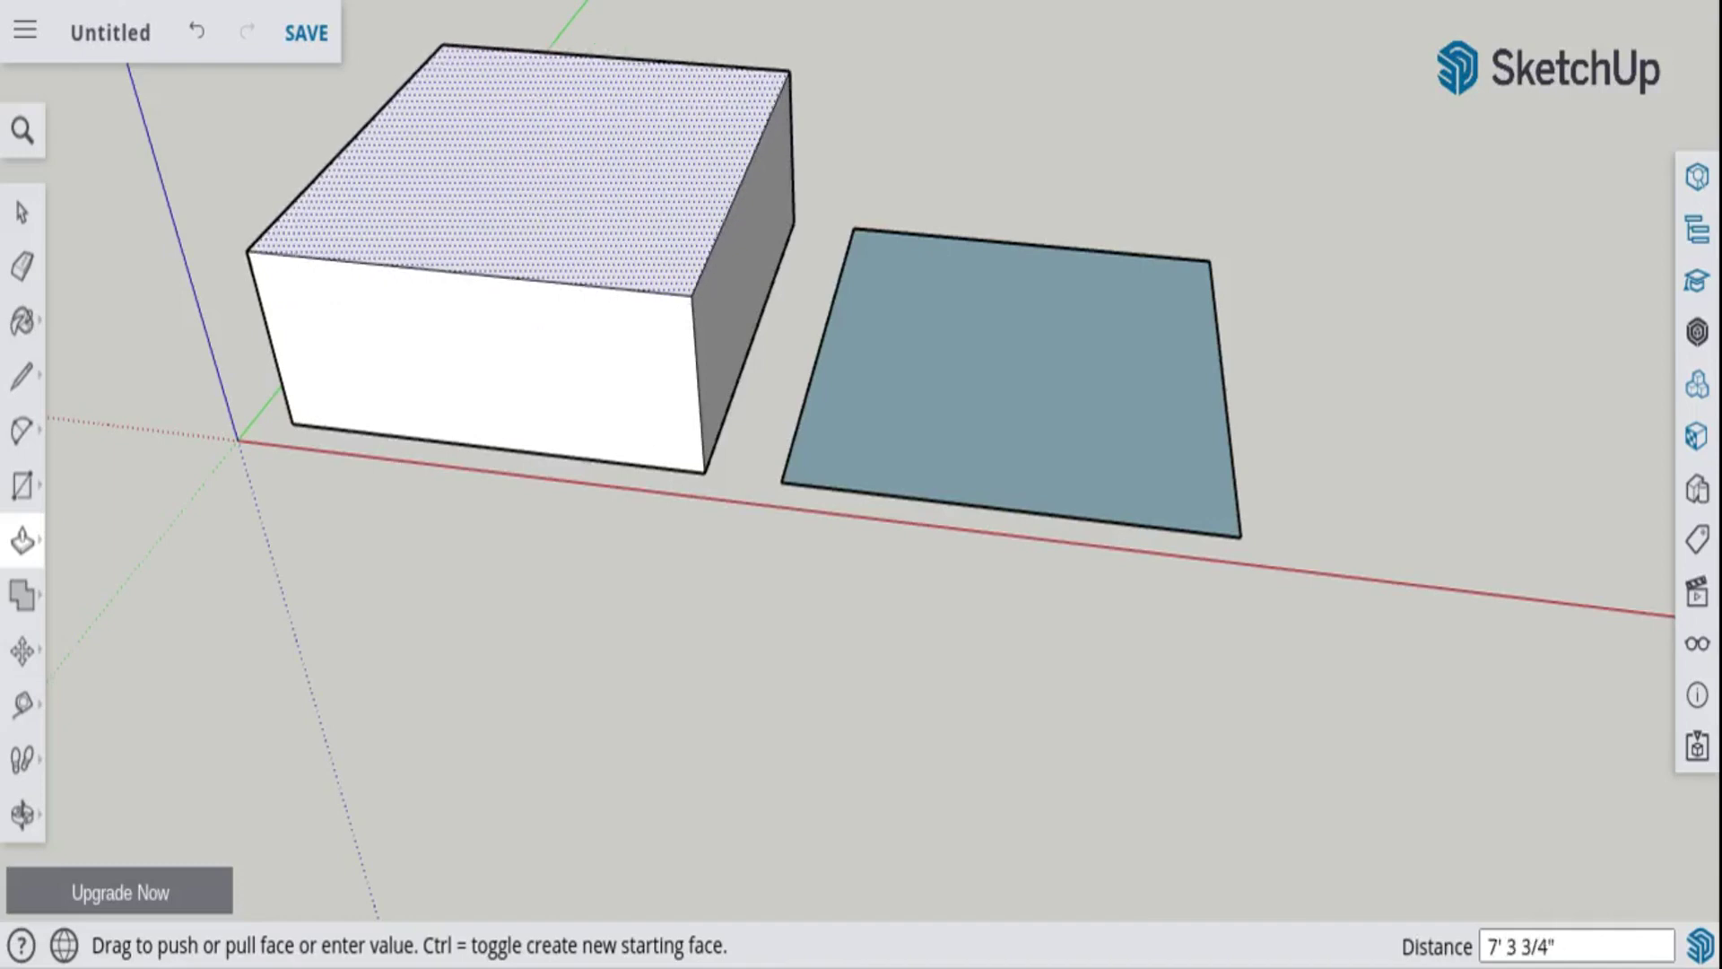
type("10'")
key("Return")
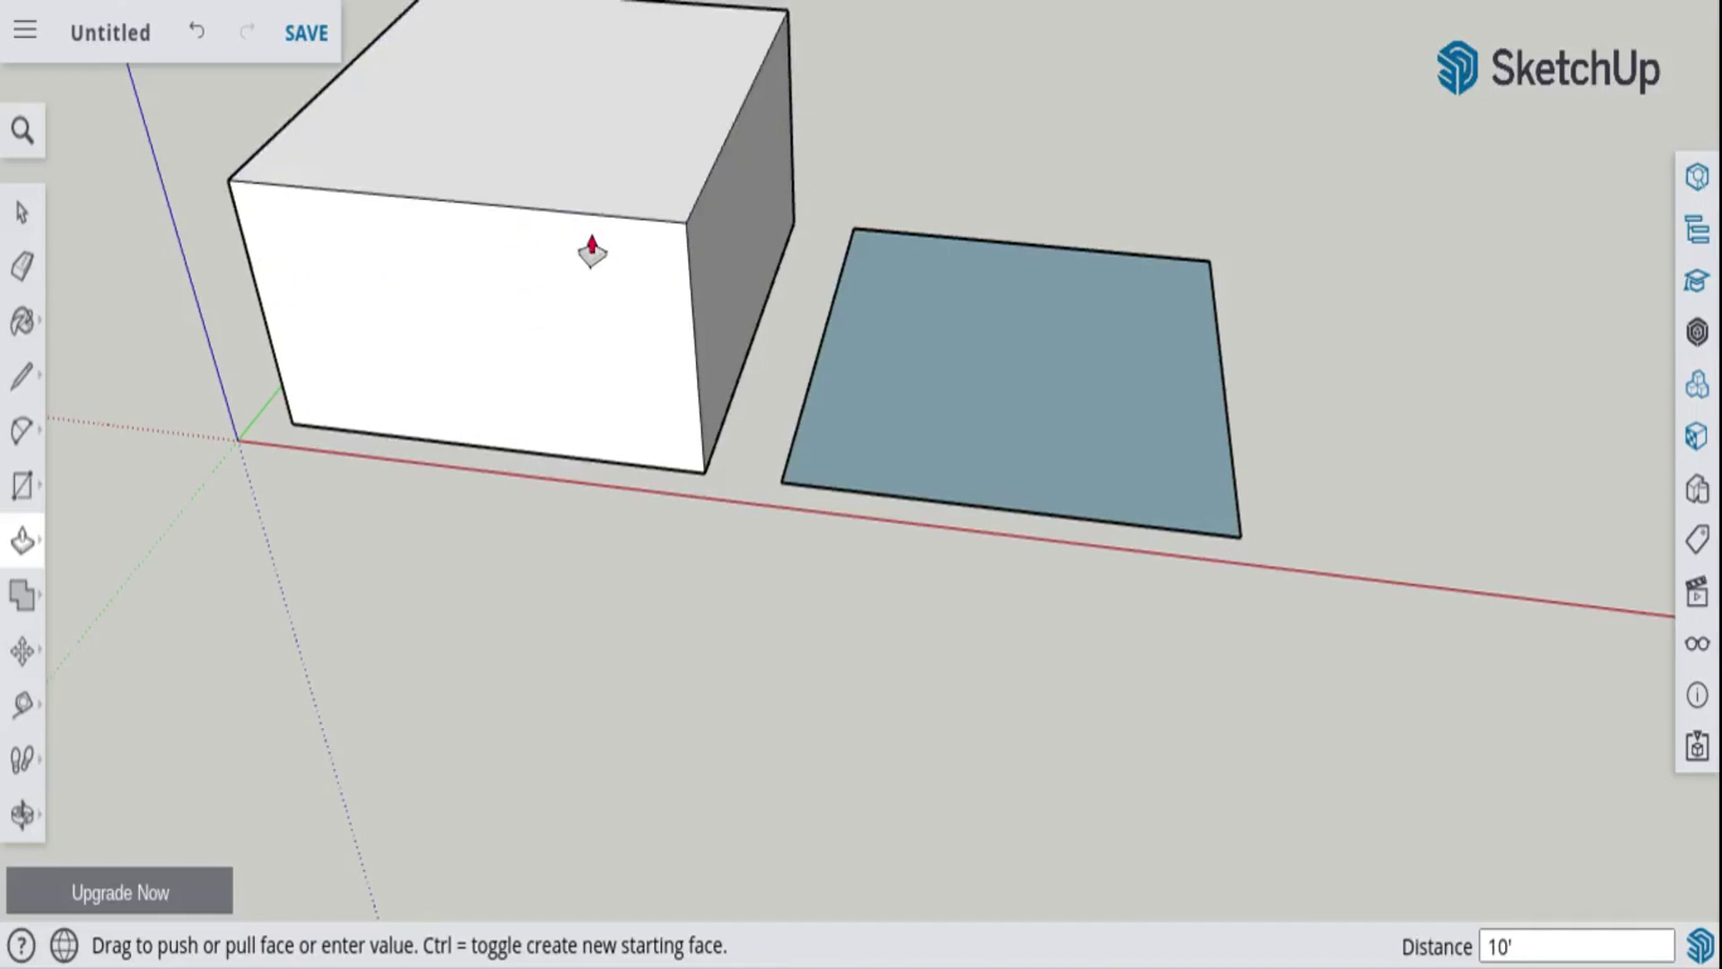
- Draw a 1' line in each direction from the midpoint of the bottom edge of the box's front face
left_click(41, 803)
left_click_drag(492, 642, 608, 623, "shift")
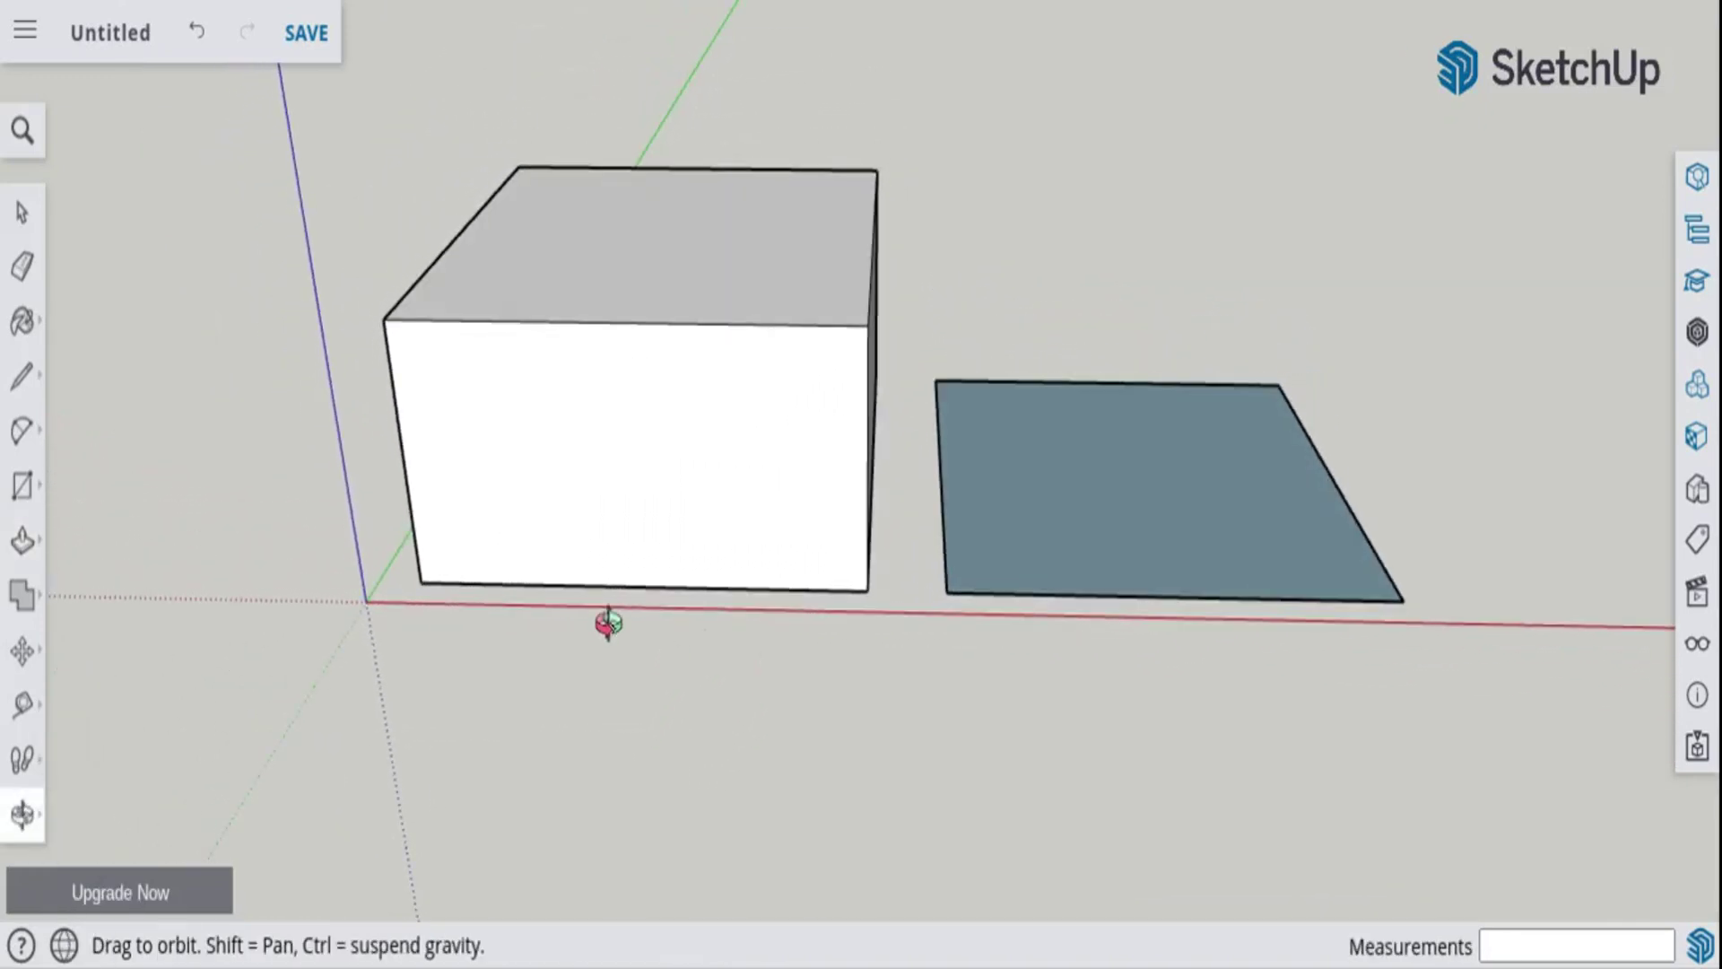
left_click(24, 380)
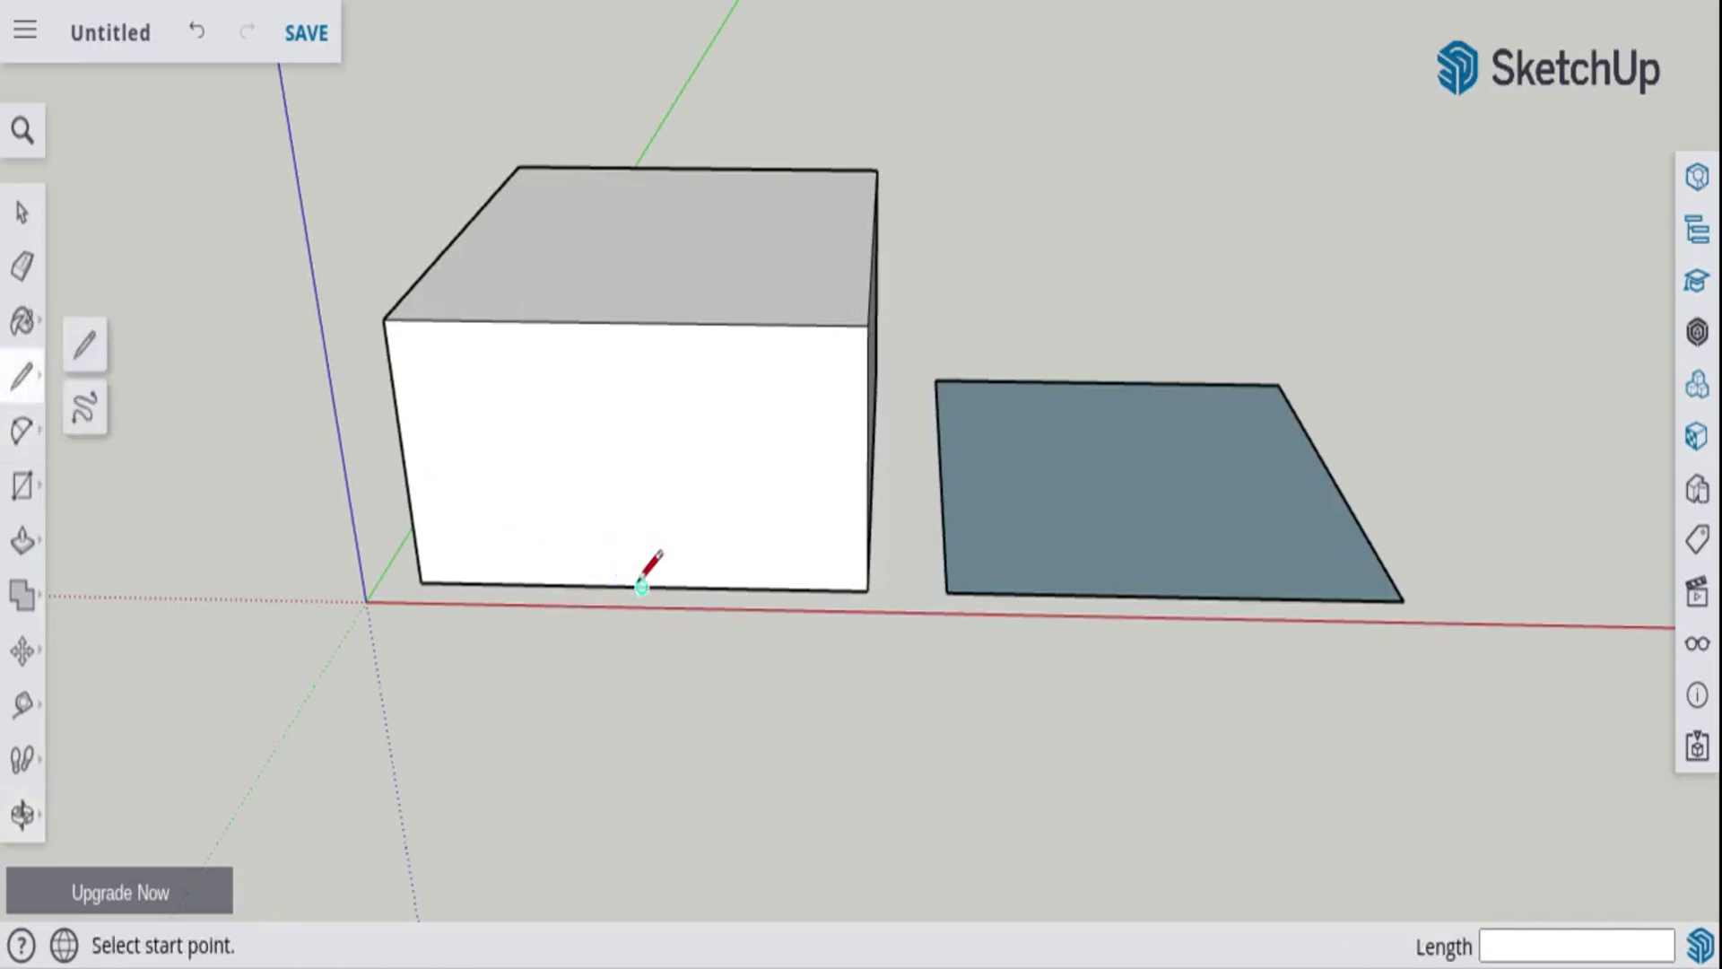
scroll(643, 585, "up", 4)
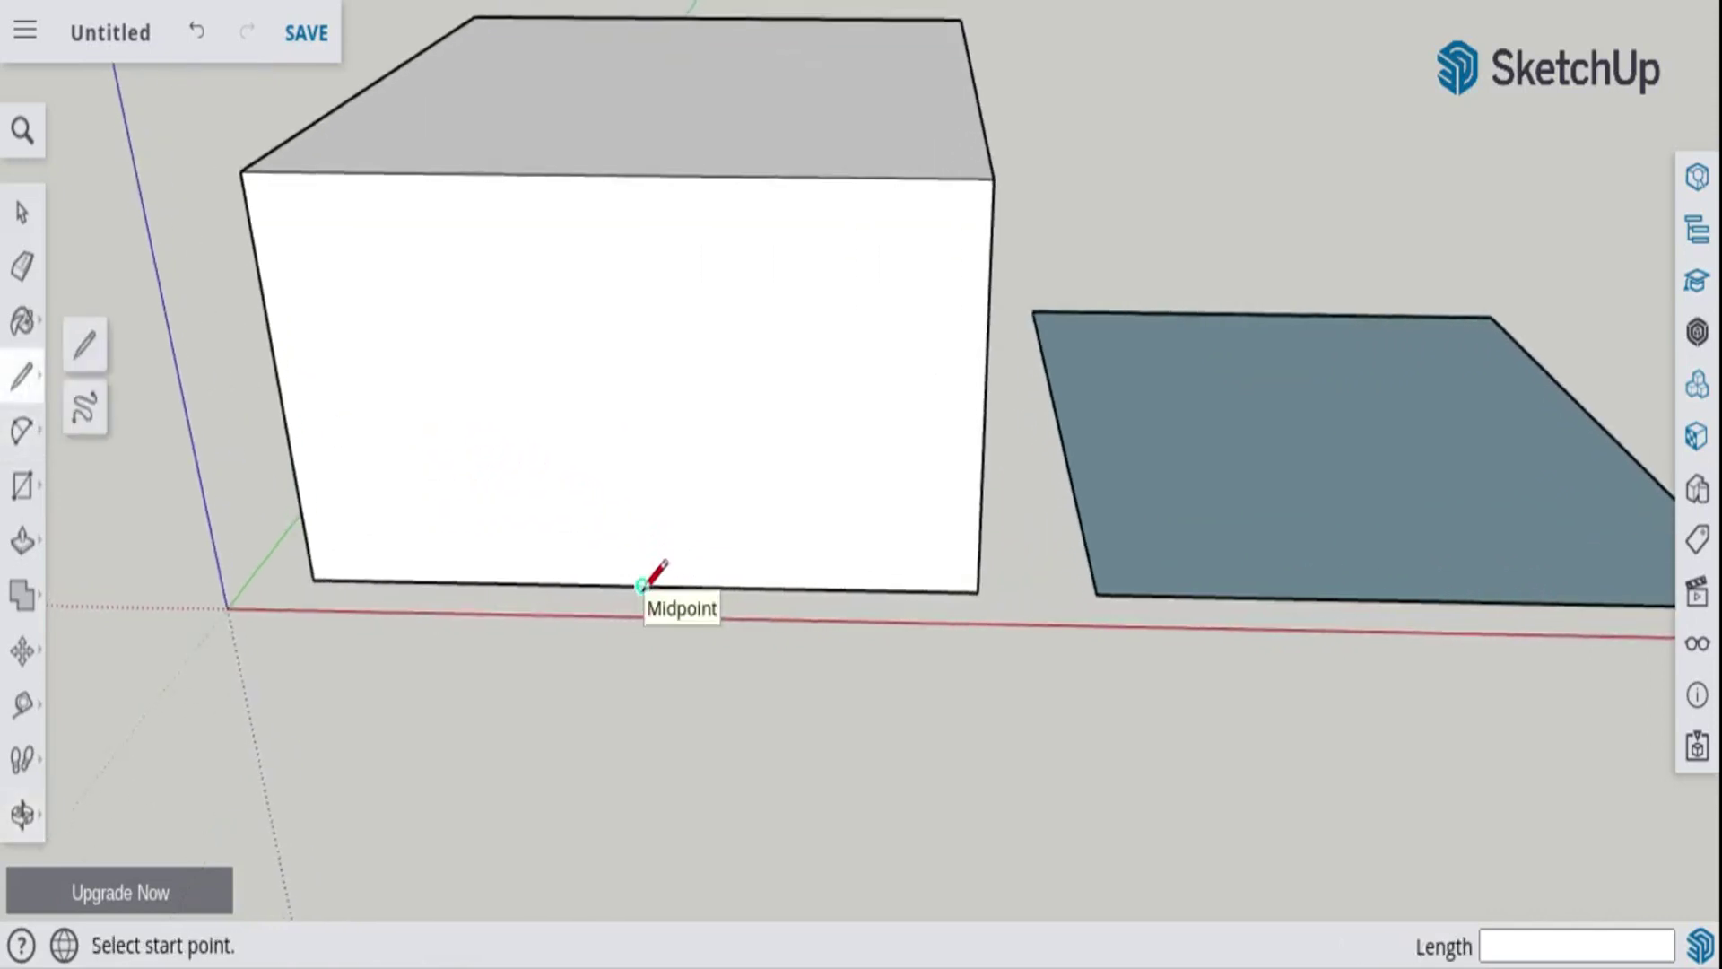
scroll(642, 585, "up", 3)
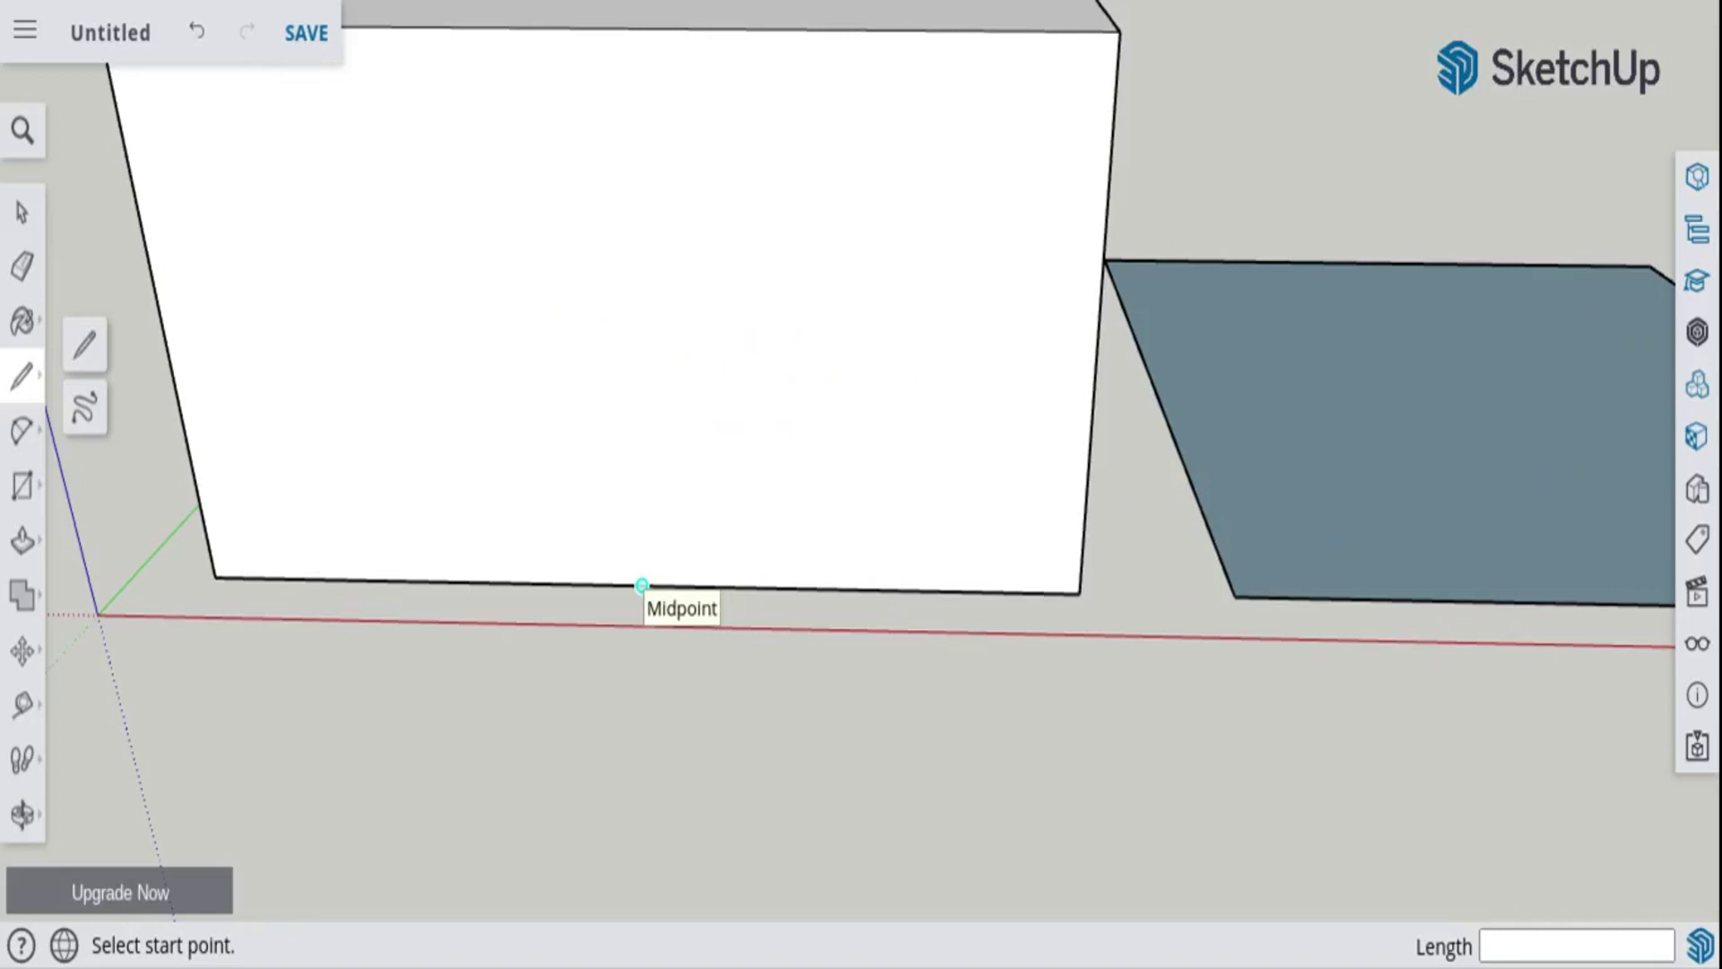
left_click(641, 585)
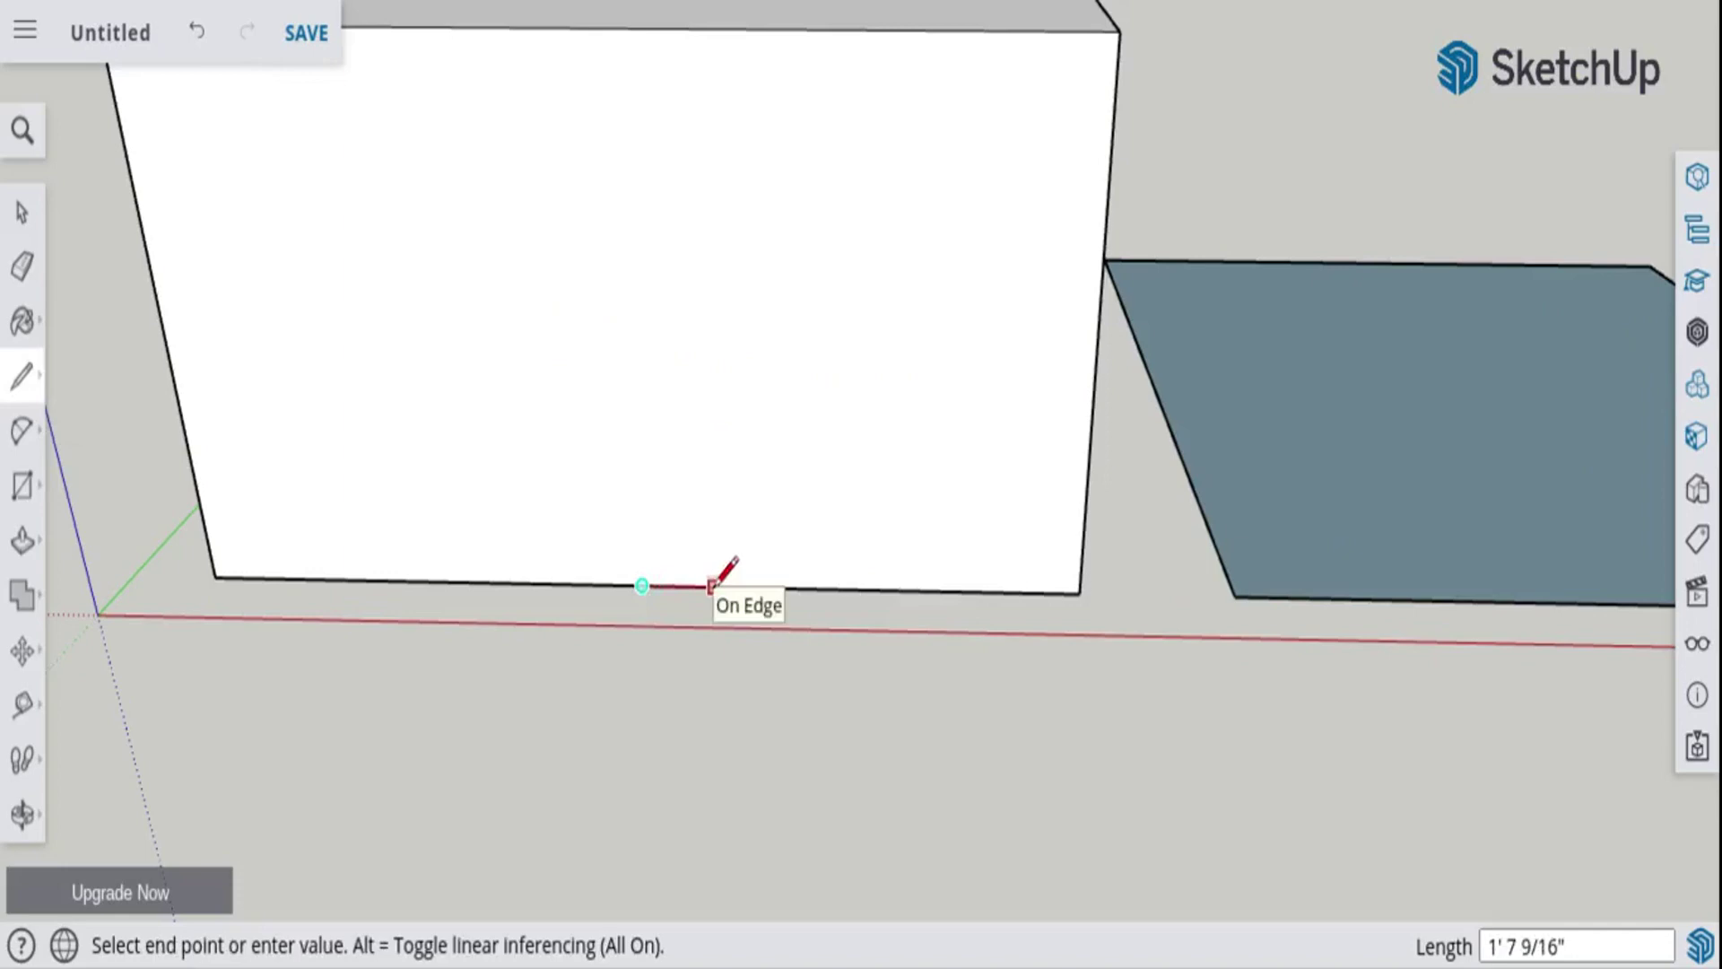
type("1'")
key("Return")
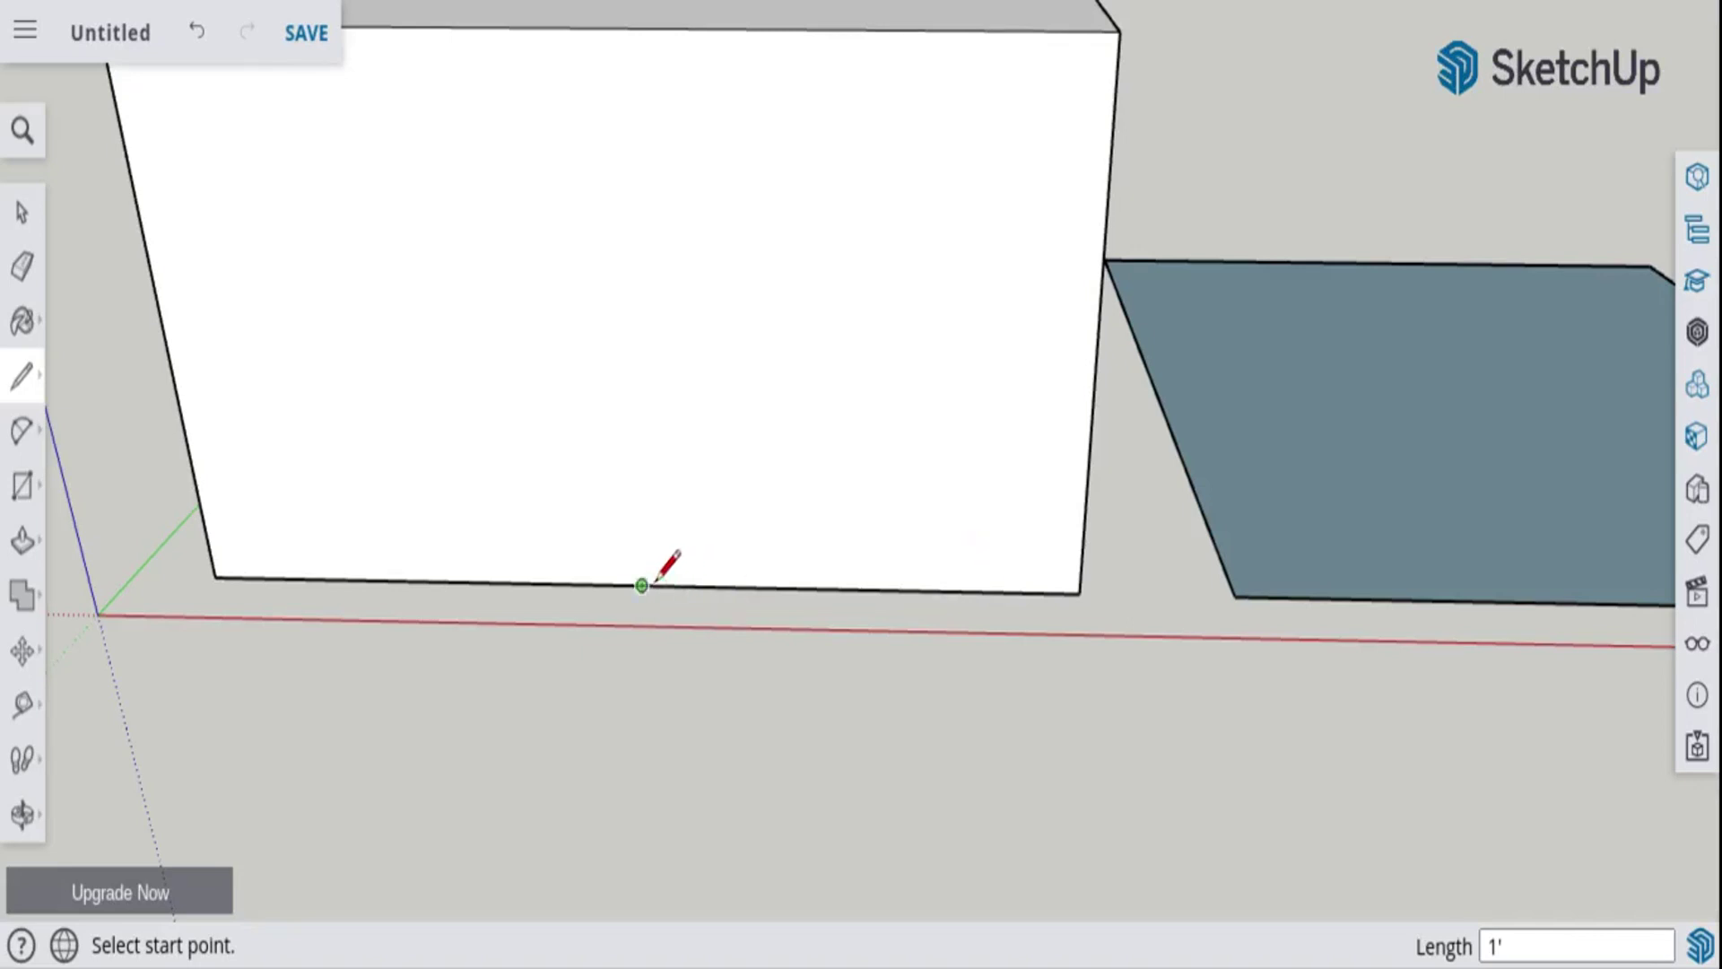
left_click(642, 585)
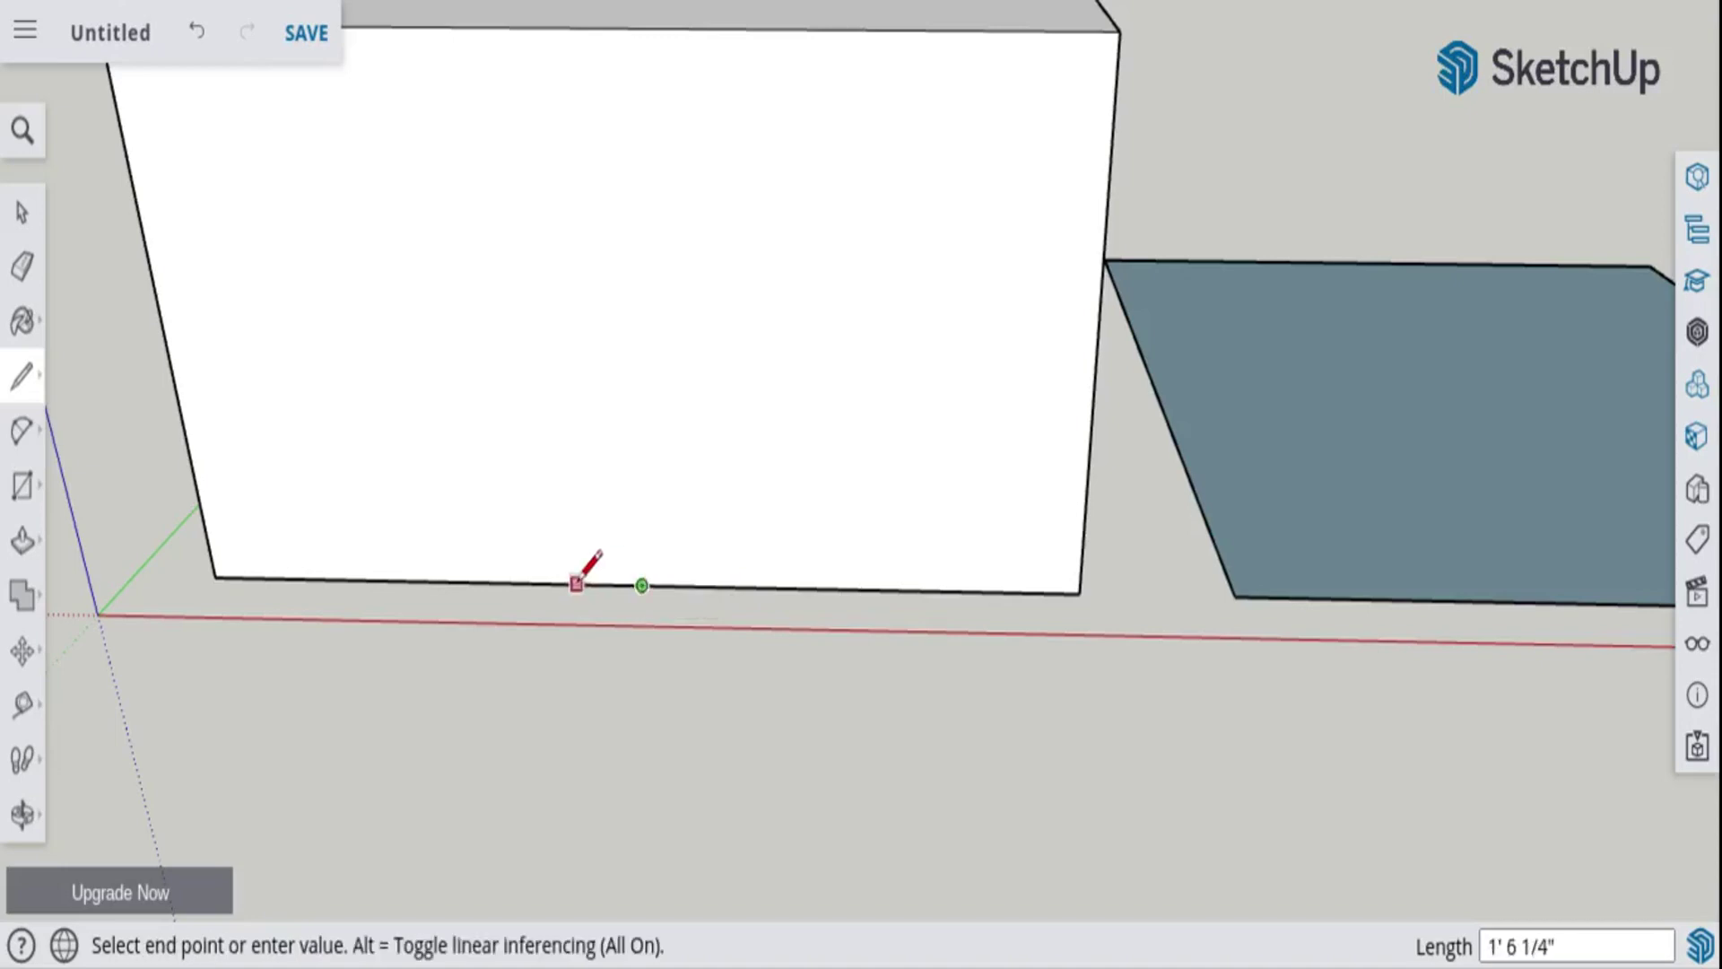
type("1'")
key("Return")
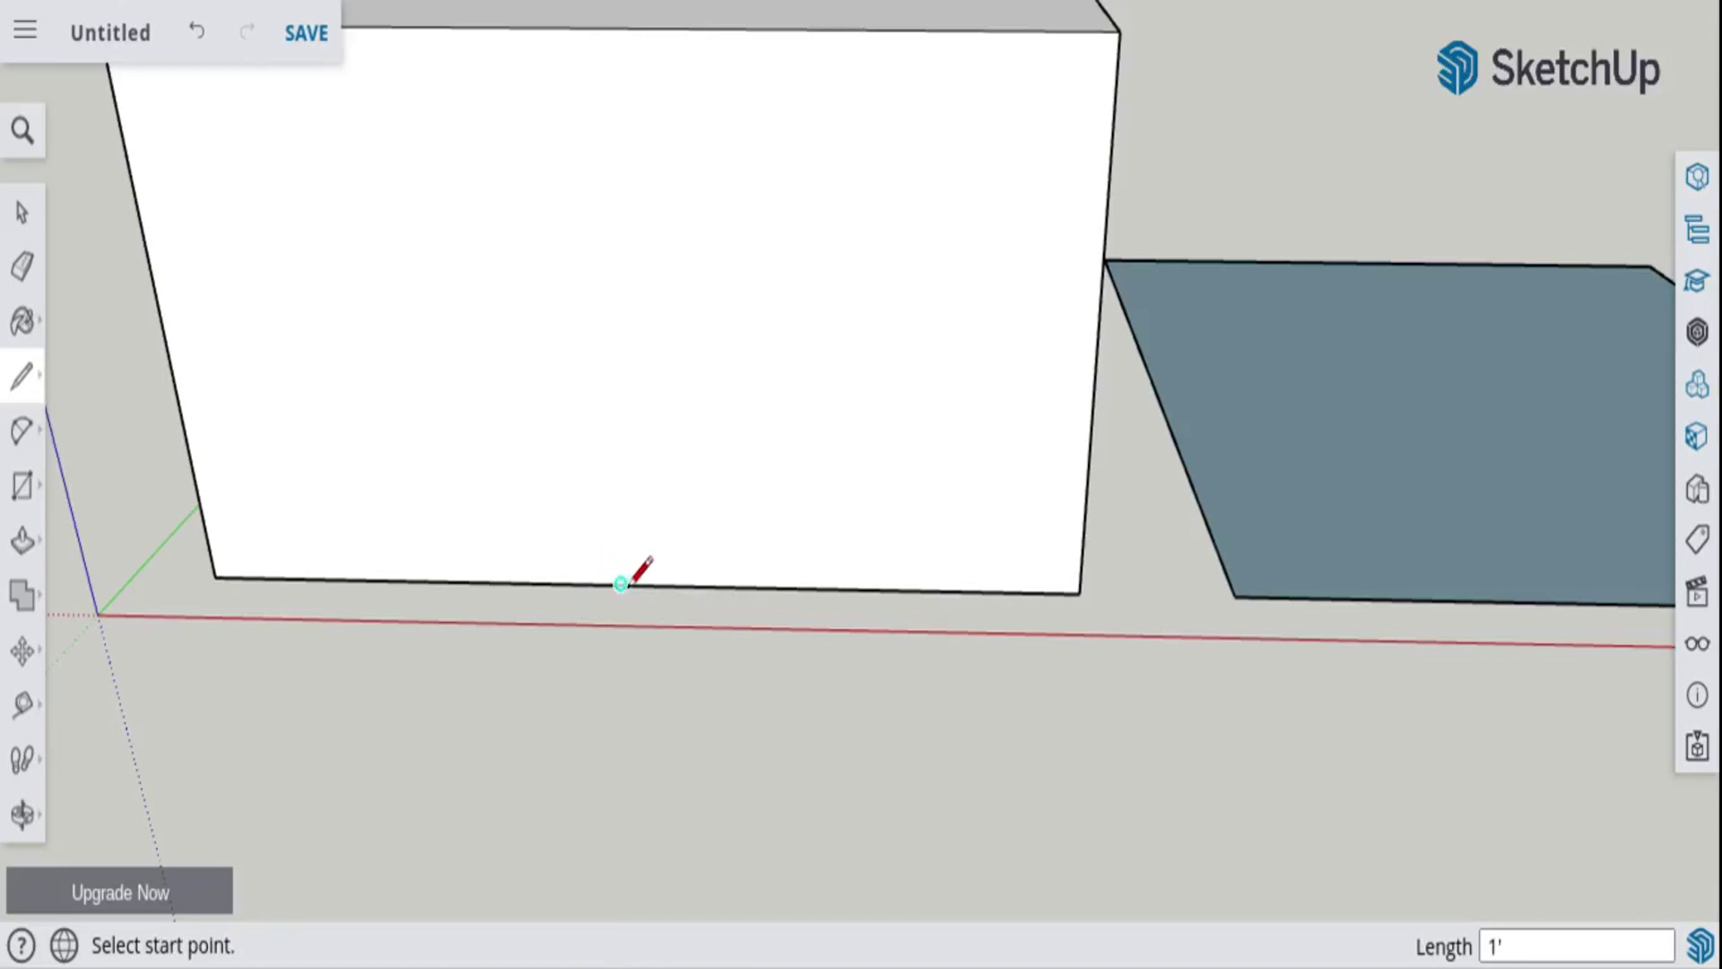
- Draw two 7' vertical lines up the box's front face from the outer ends of the 1' segments
left_click(686, 585)
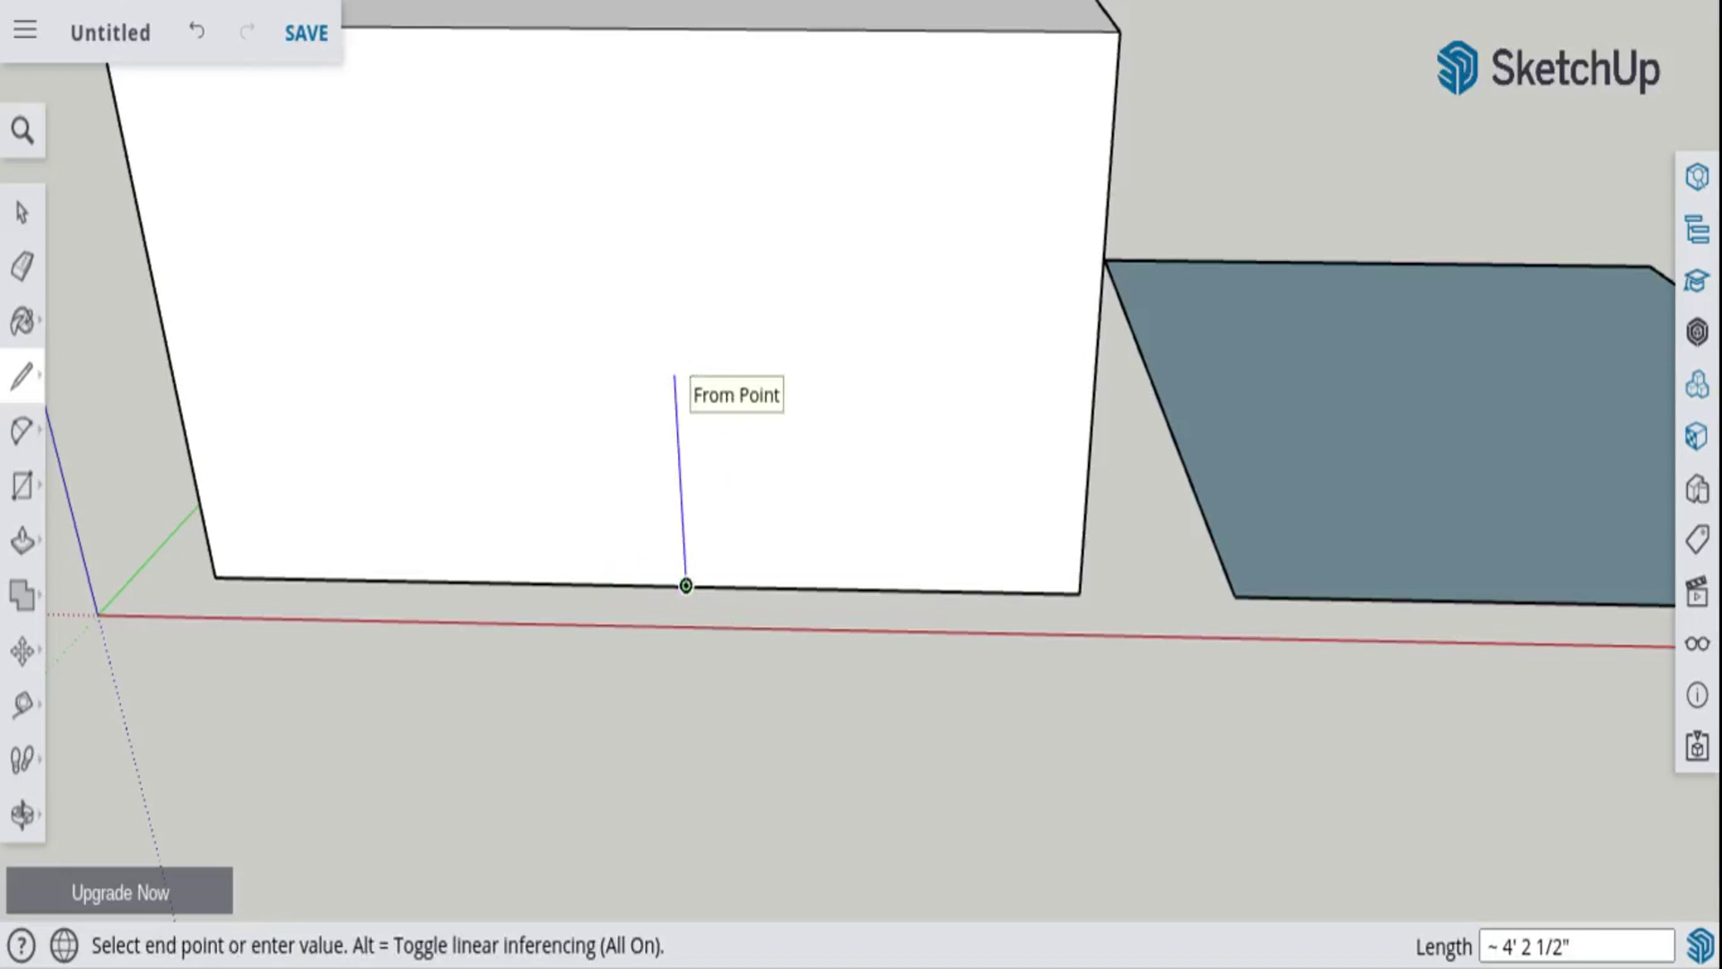
type("7'")
key("Return")
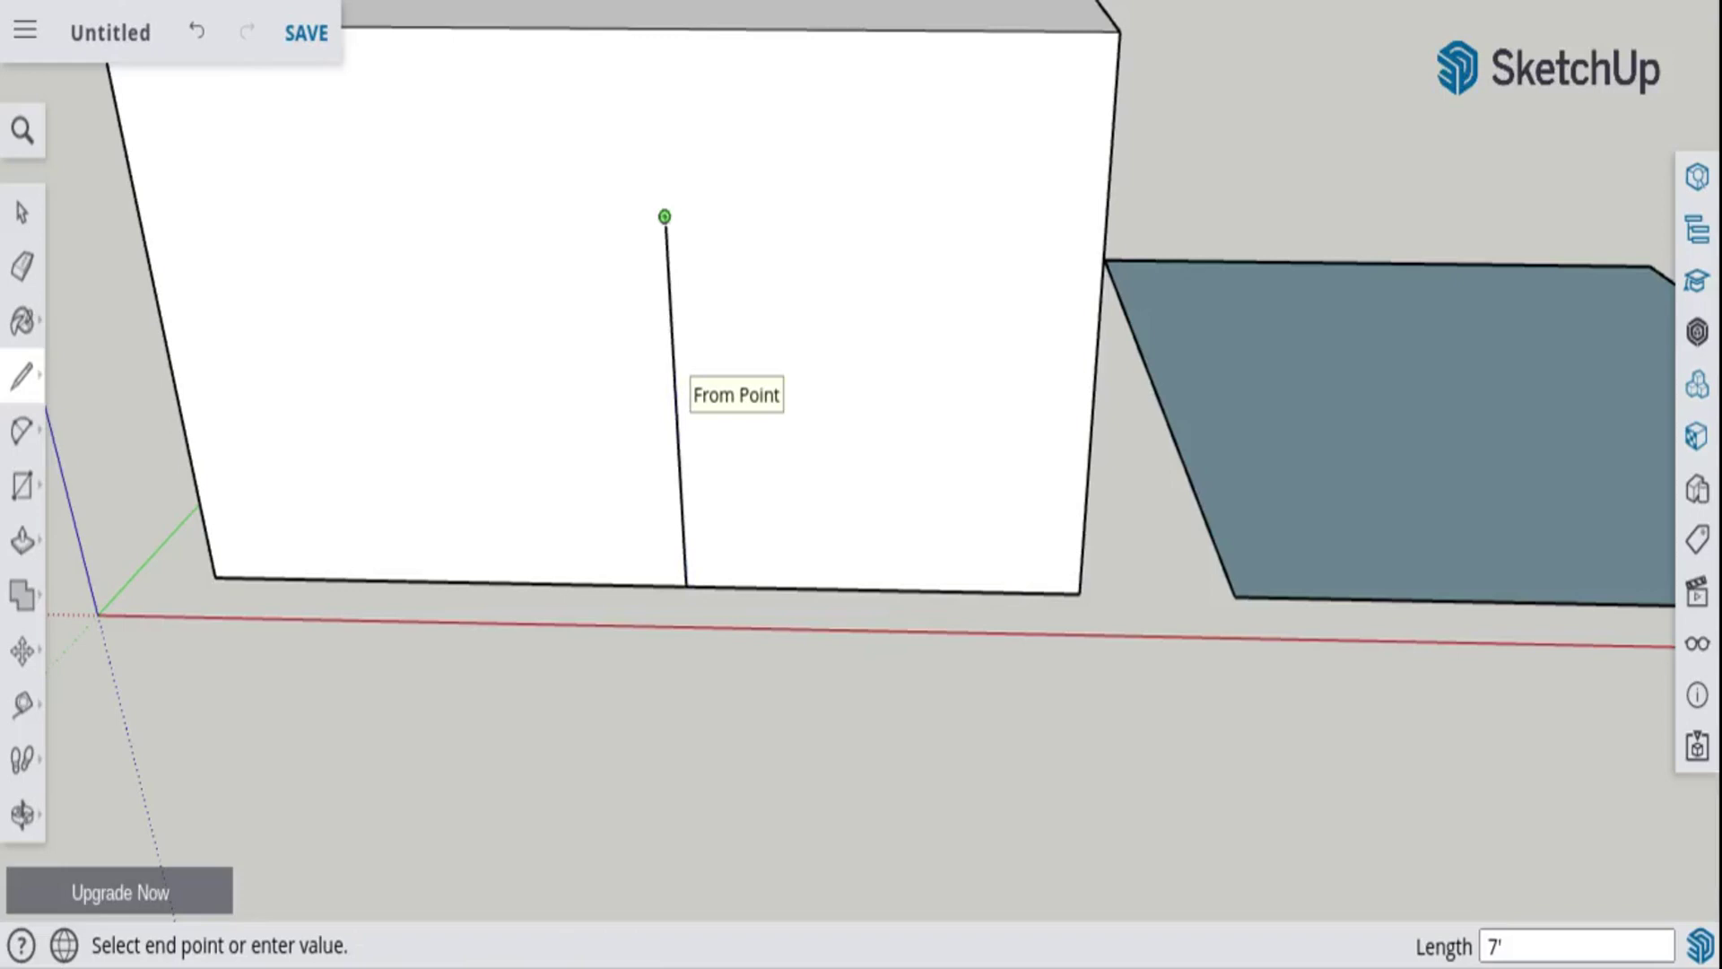
key("Escape")
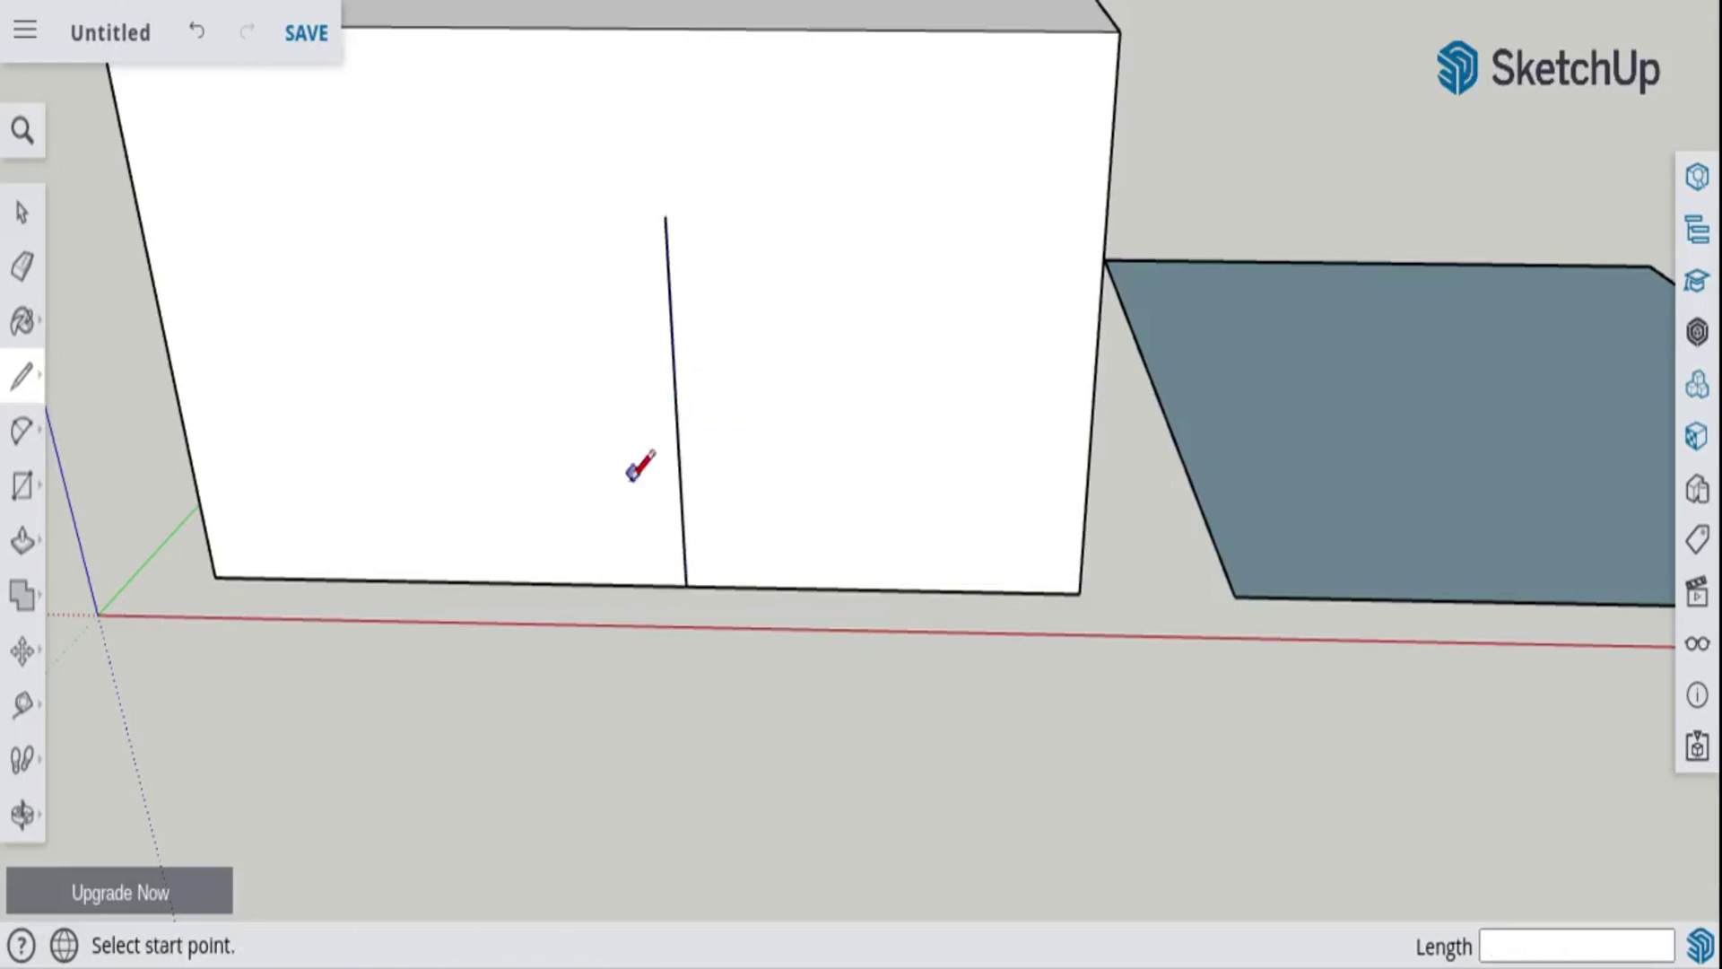
left_click(599, 583)
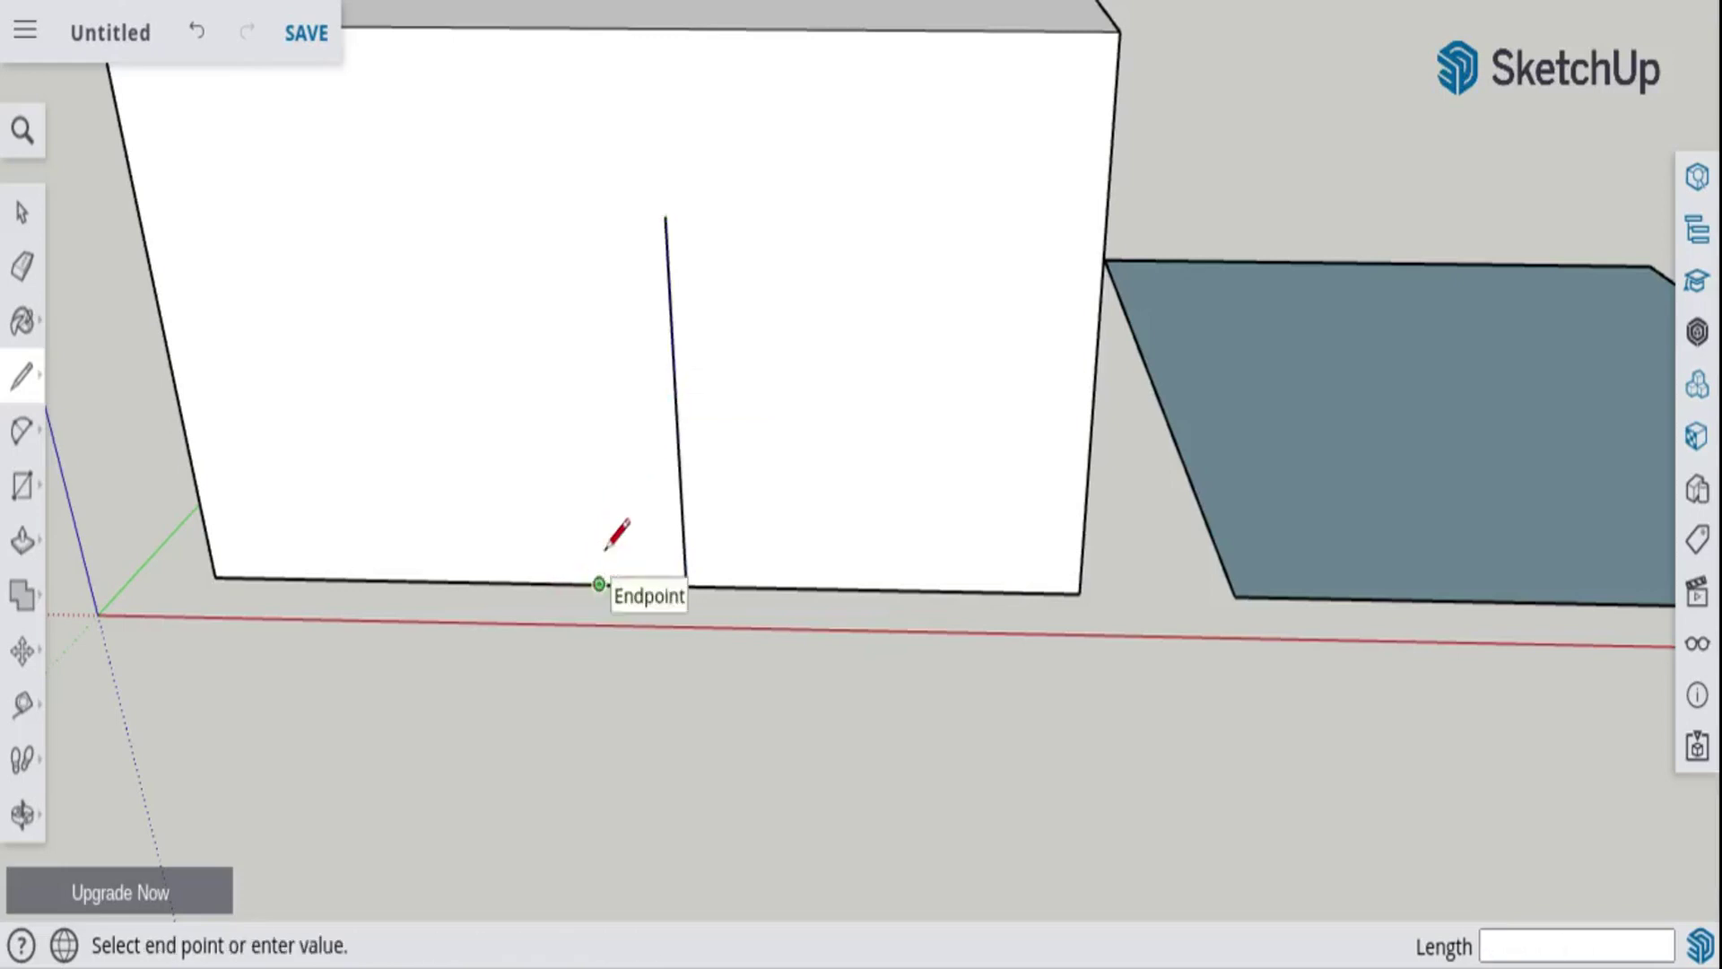
left_click(568, 215)
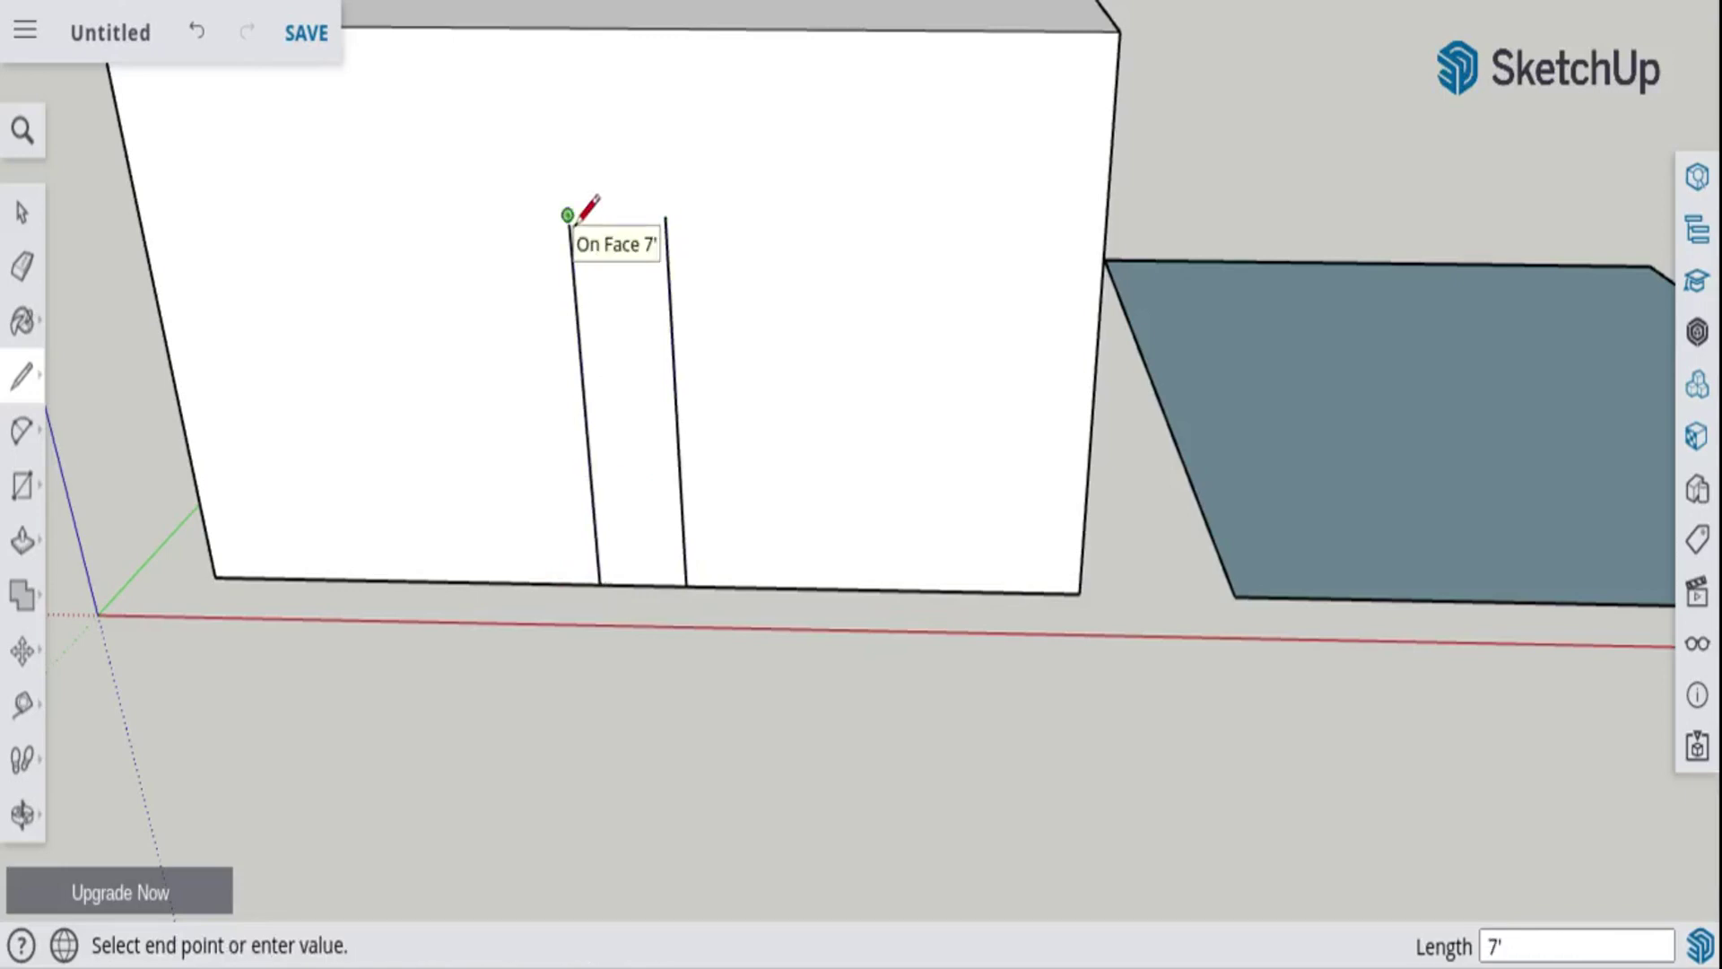
- Close the top of the door outline with a 2' line and draw a 2" segment along the wall's base outward from its right corner
left_click(664, 216)
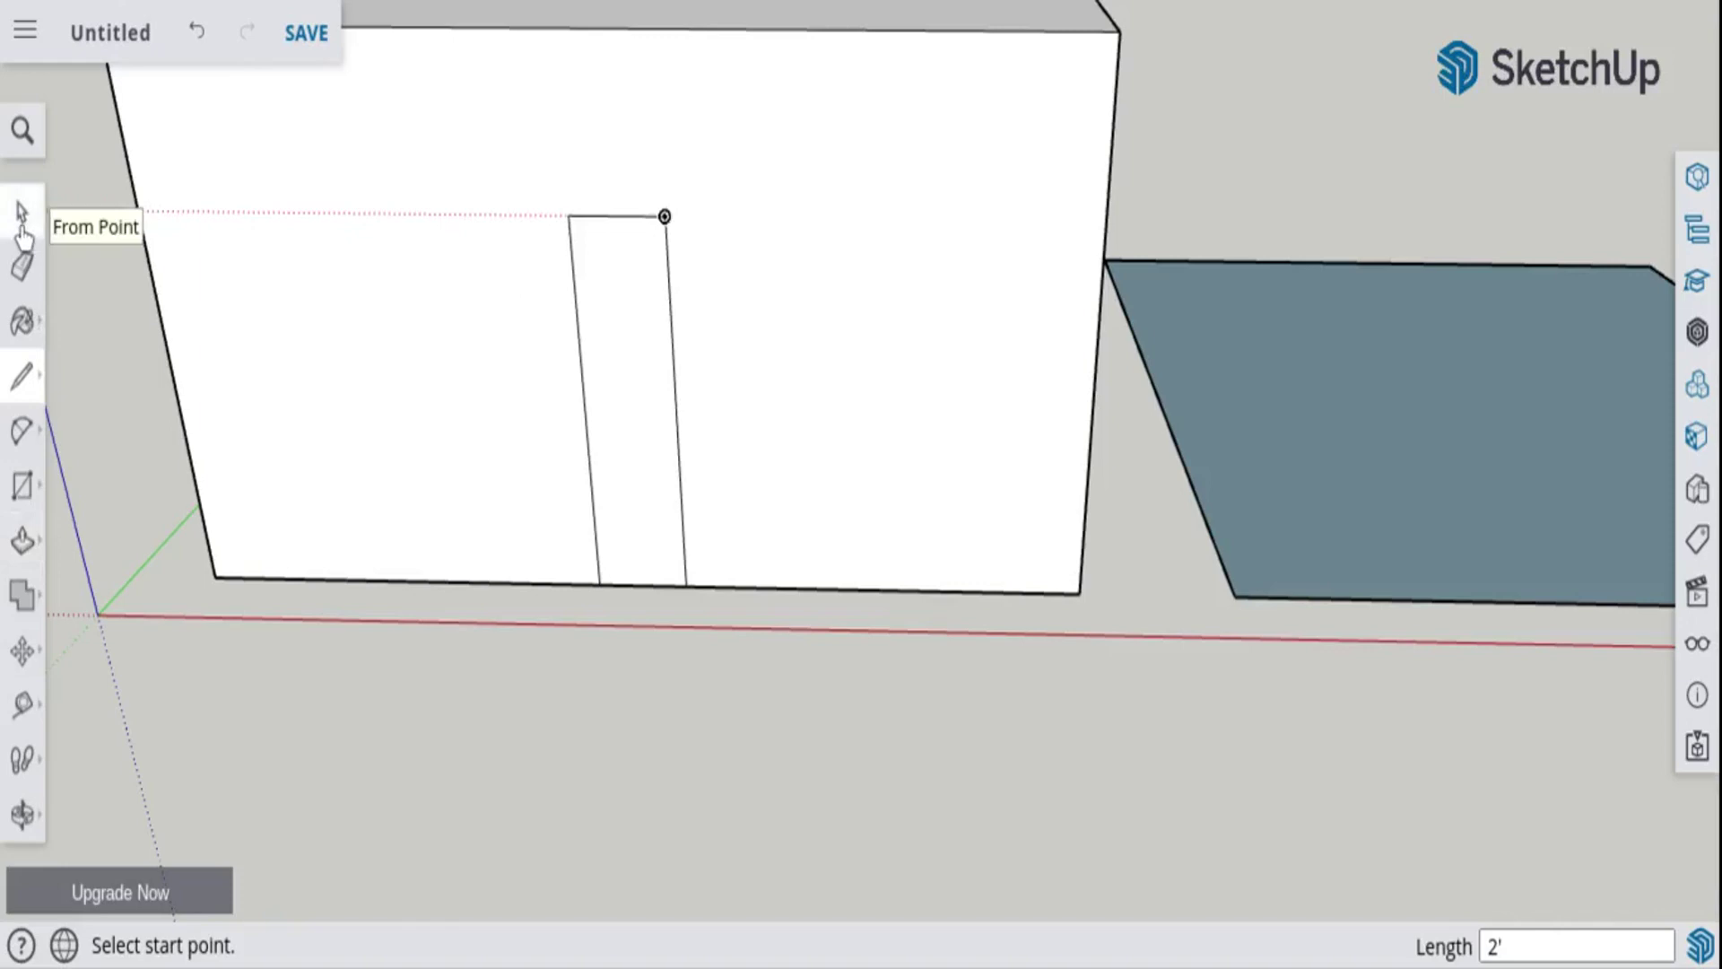
left_click(686, 584)
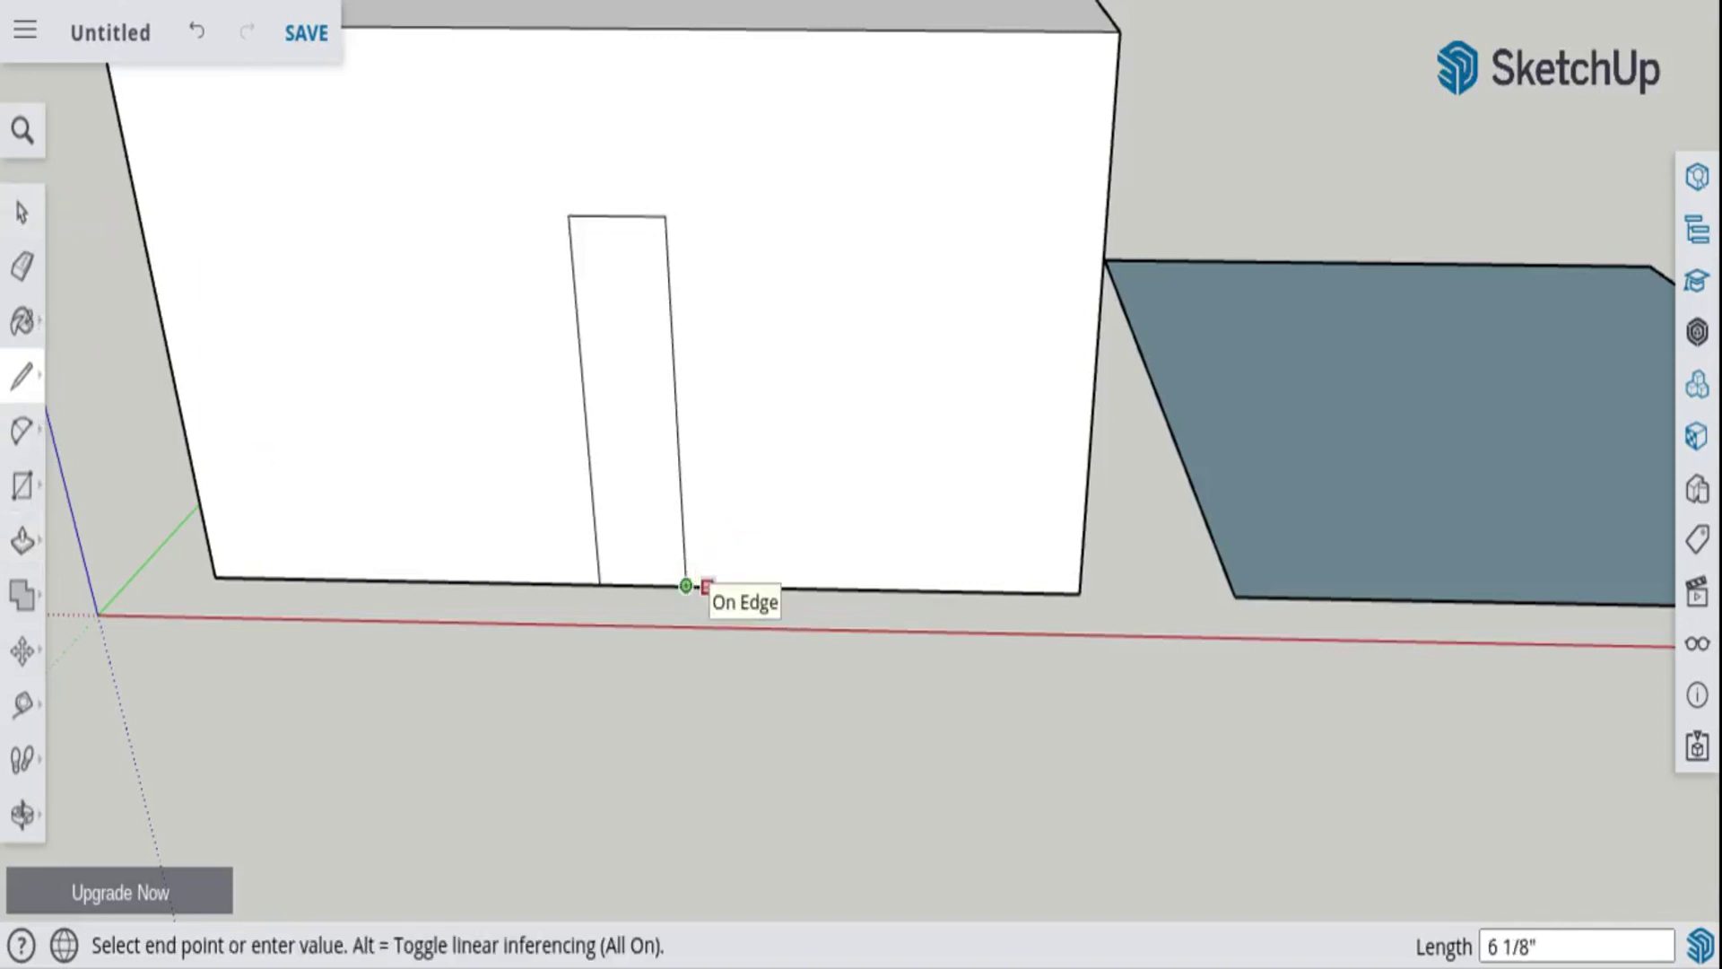
left_click(698, 585)
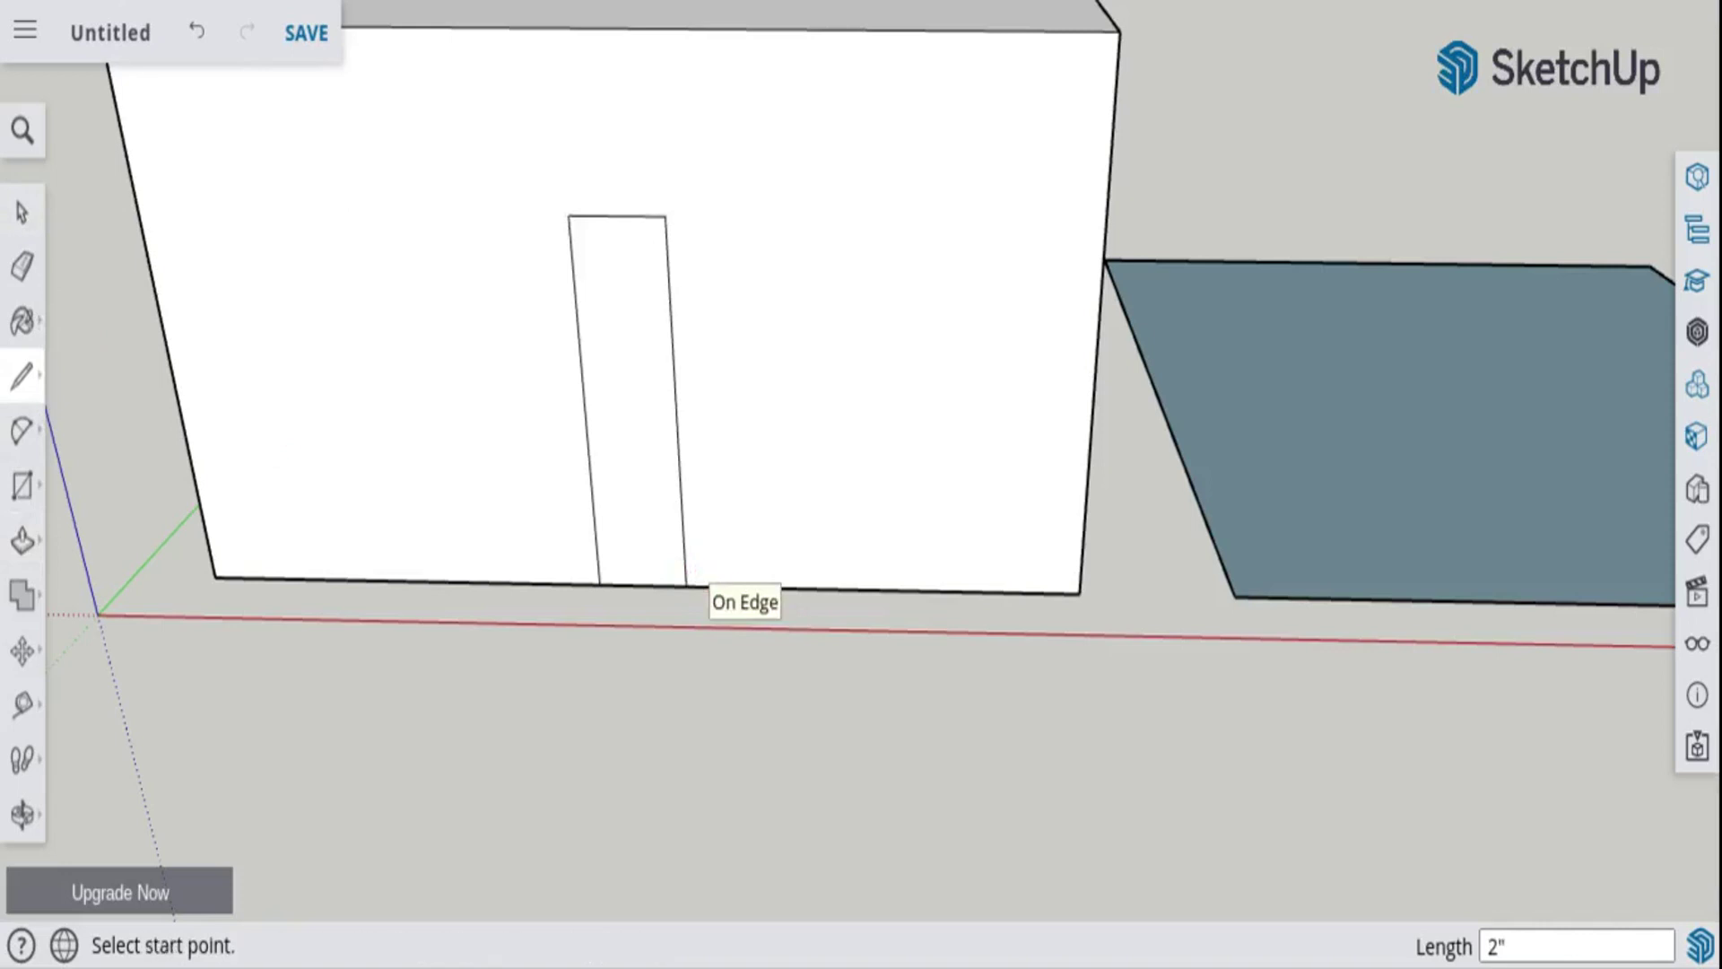
left_click(693, 585)
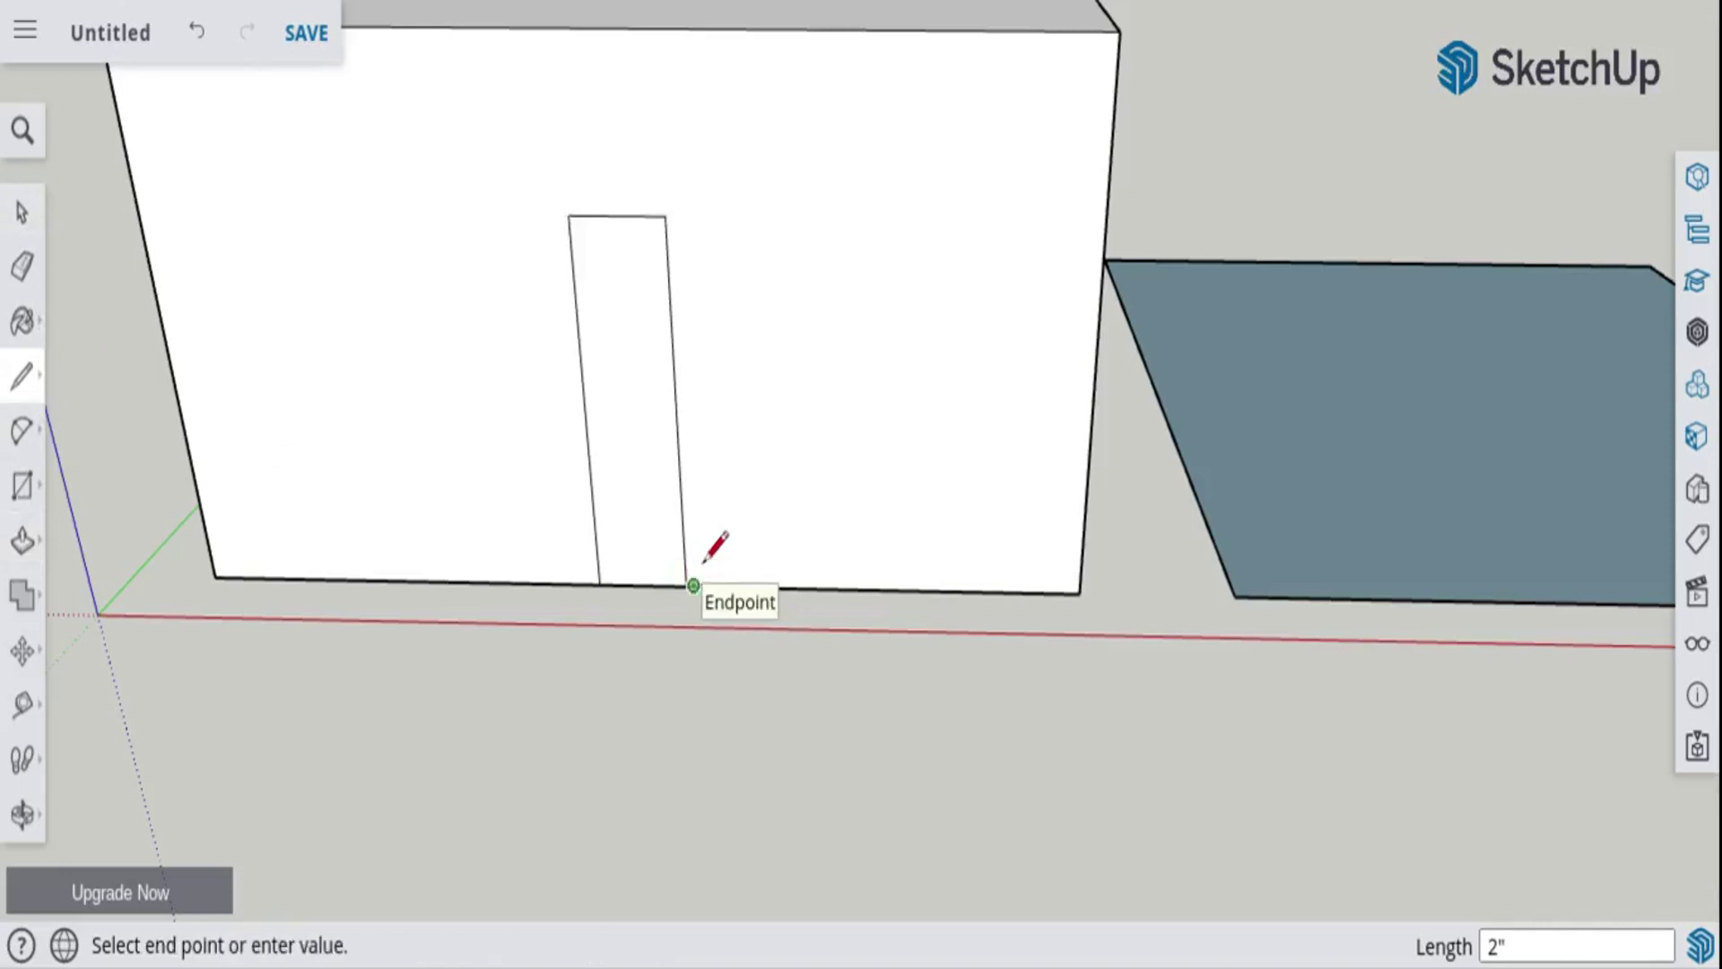
left_click(688, 215)
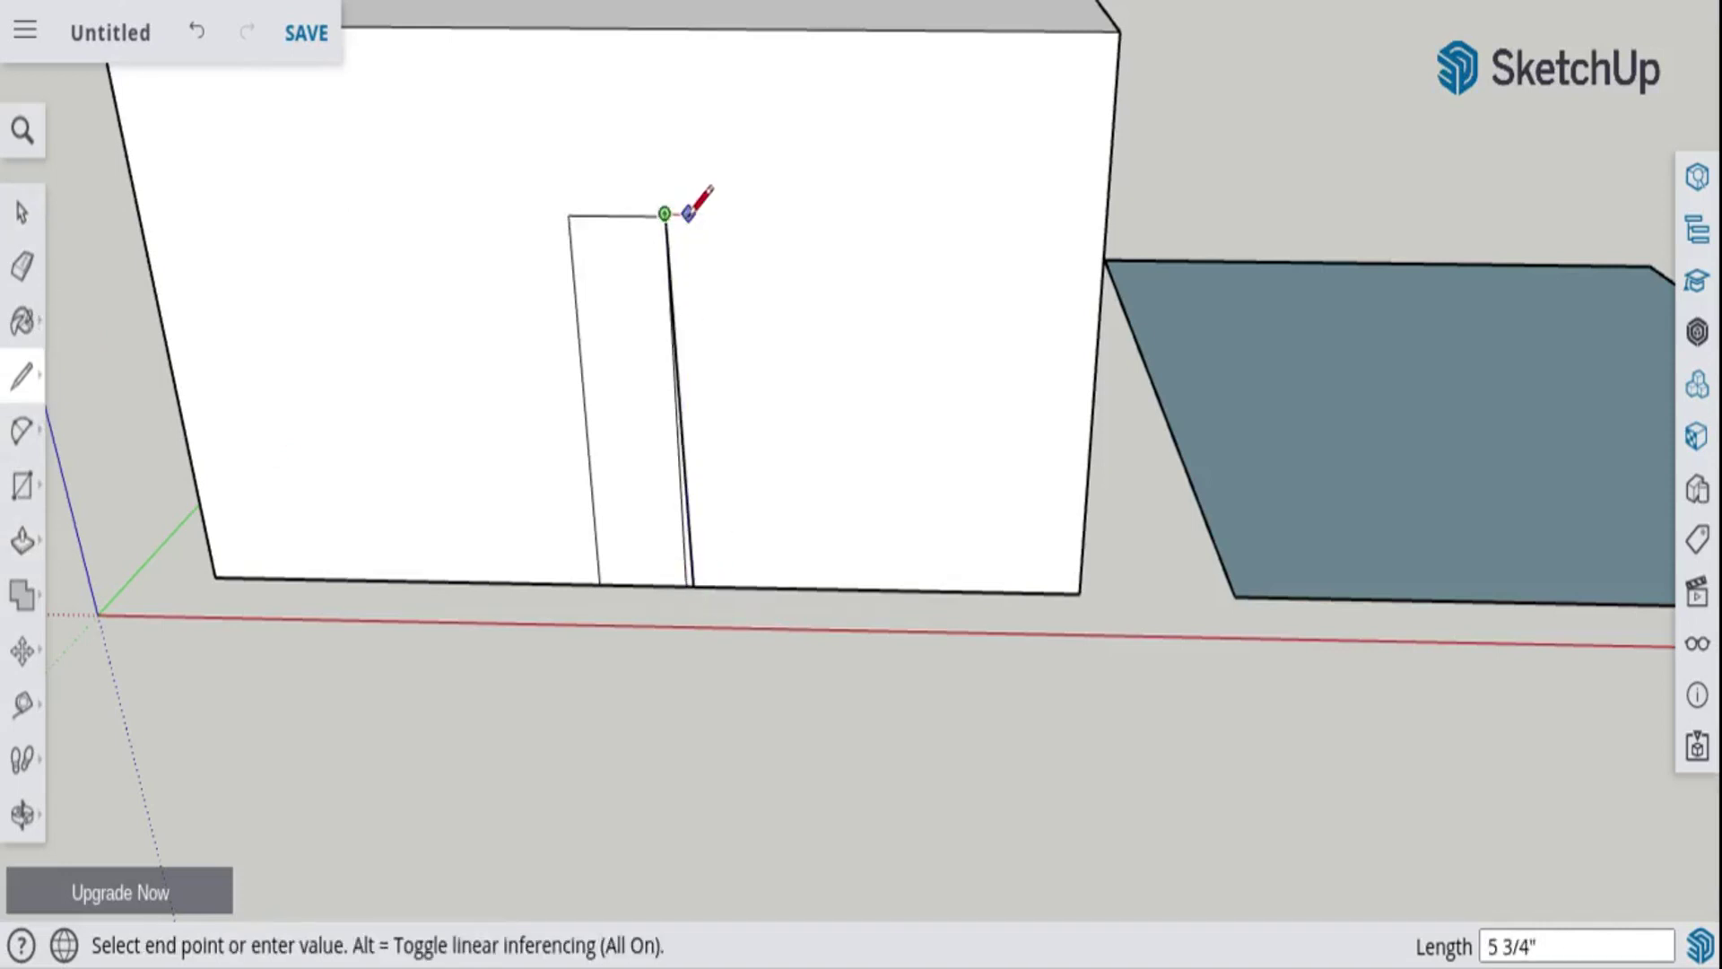
key("ctrl+z")
- Draw a 7' vertical line from the outer end of the 2" segment, level with the top of the door
left_click(696, 586)
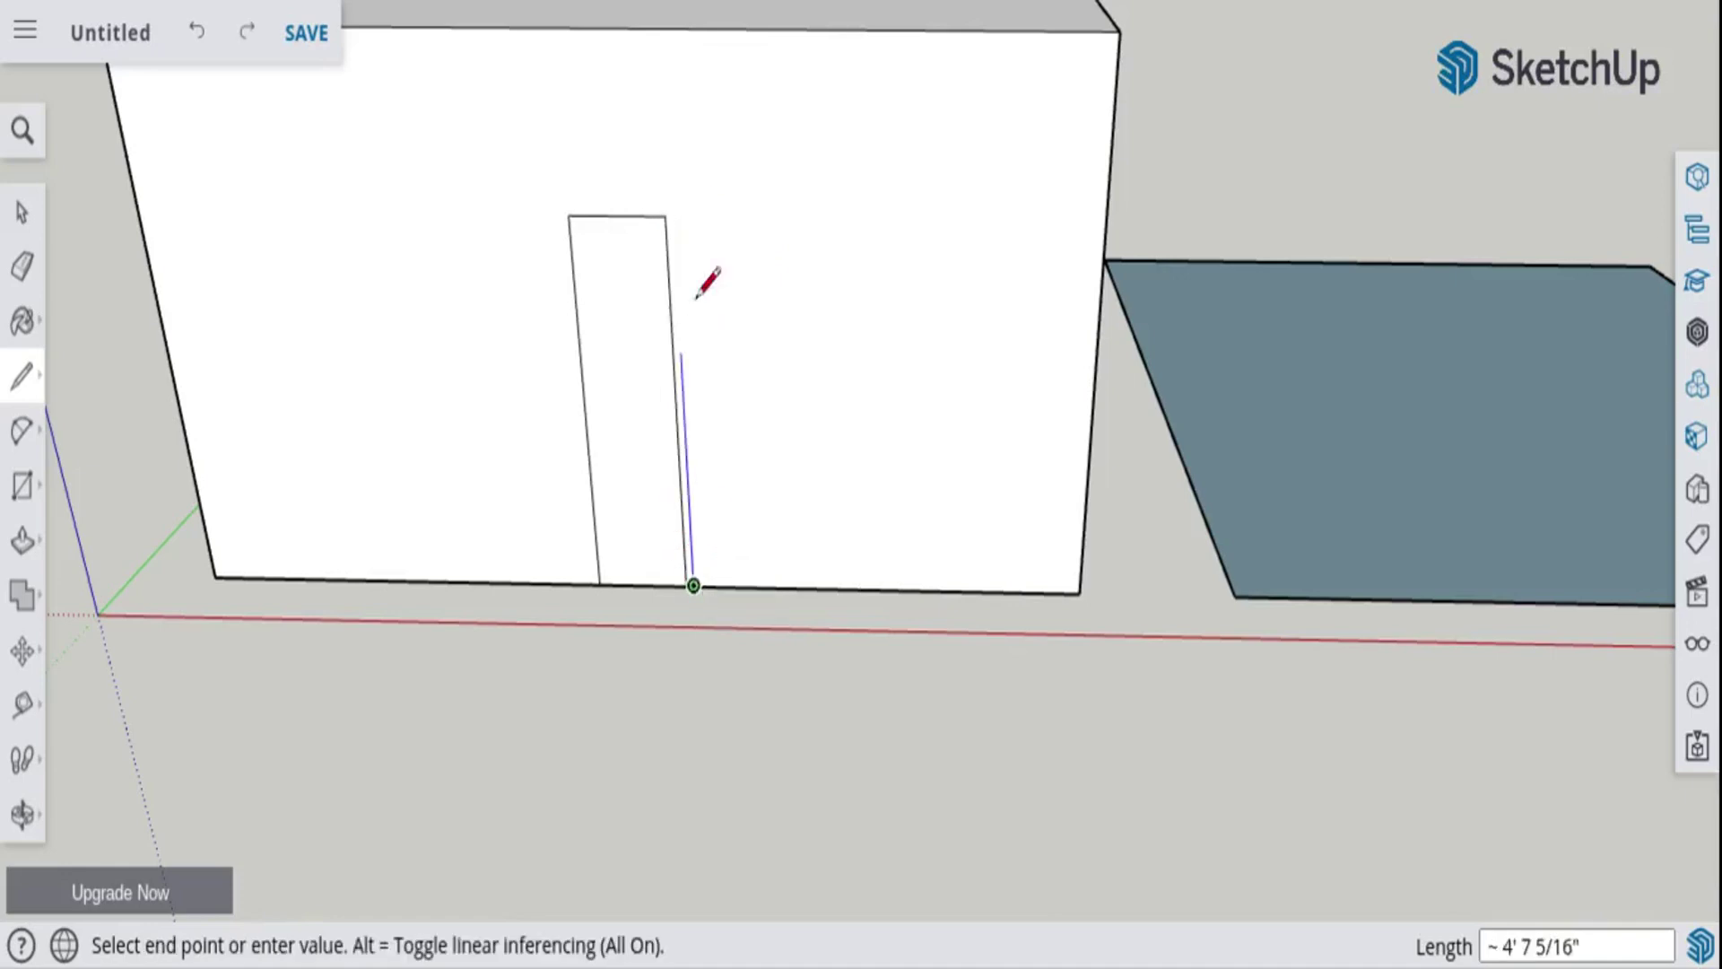
left_click(674, 216)
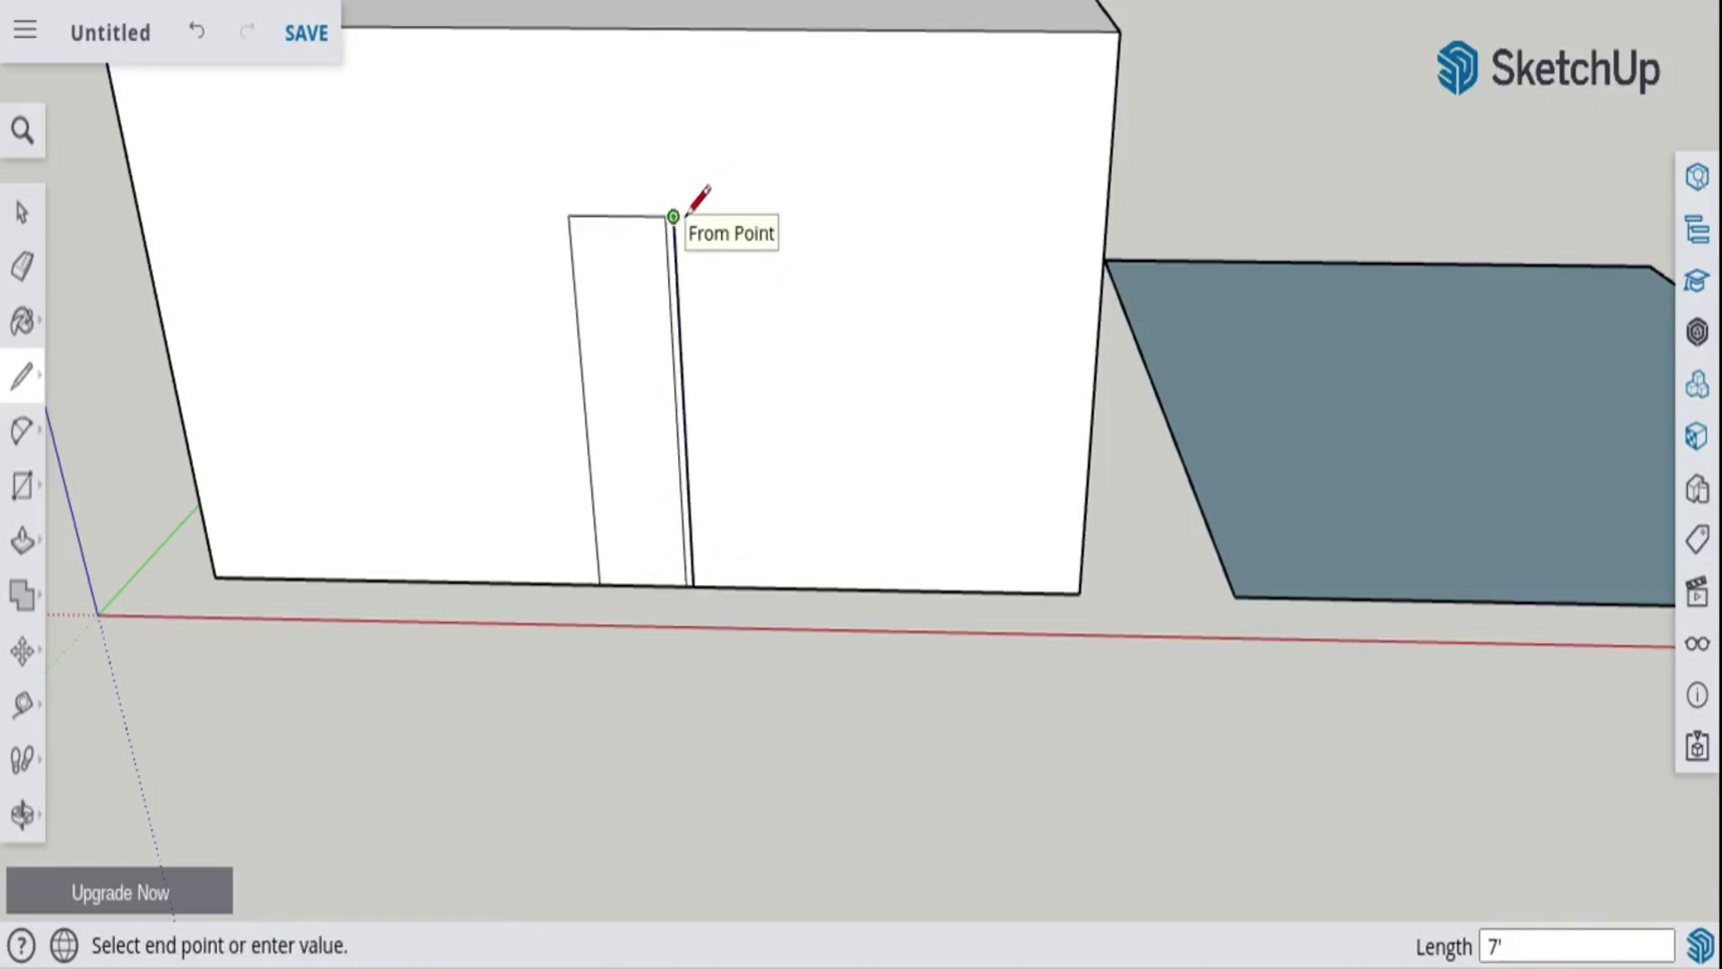
scroll(673, 217, "up", 1)
scroll(686, 213, "up", 5)
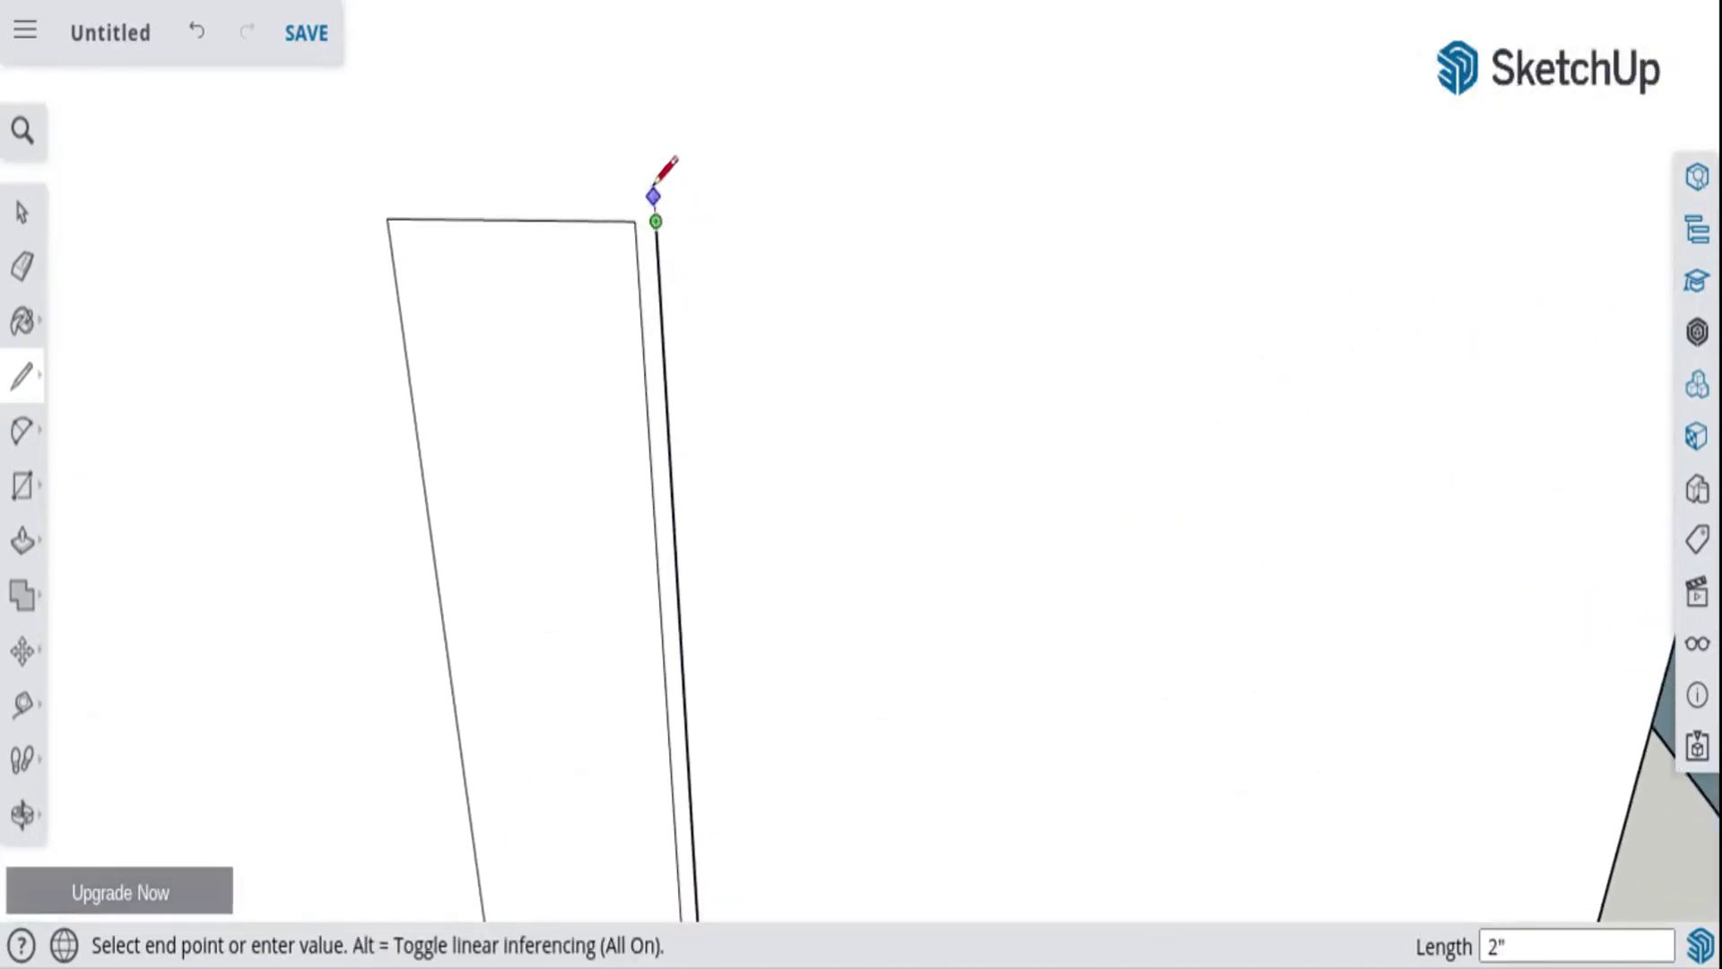
type("2")
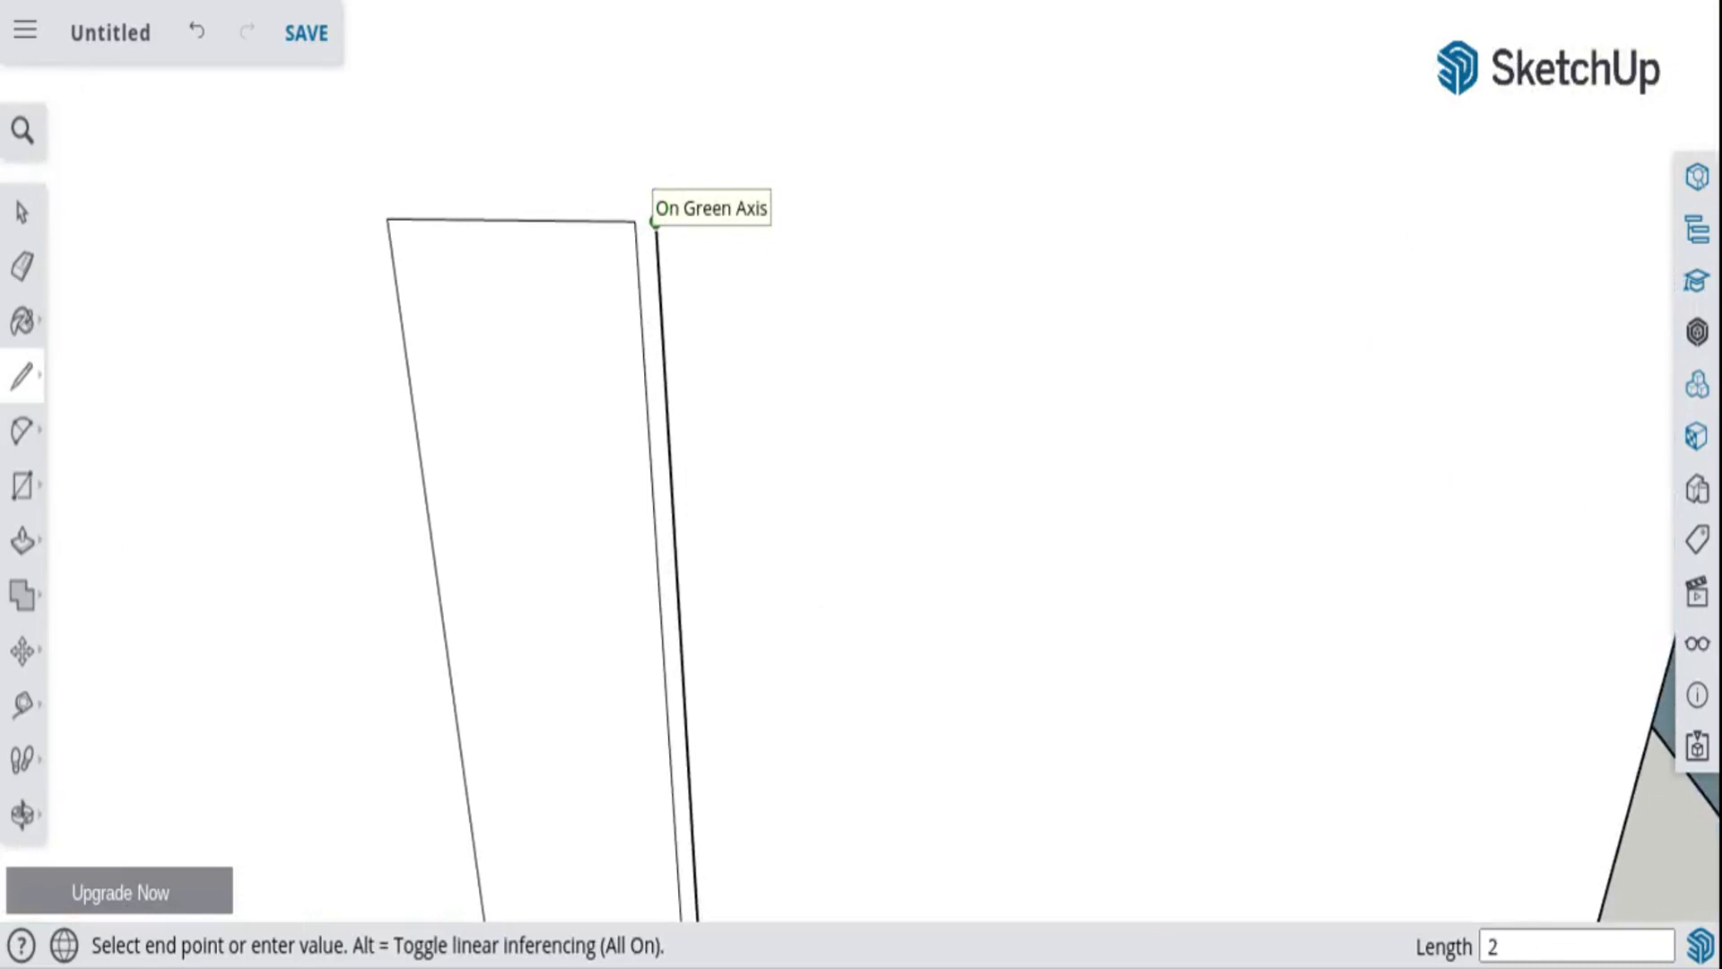
key("Return")
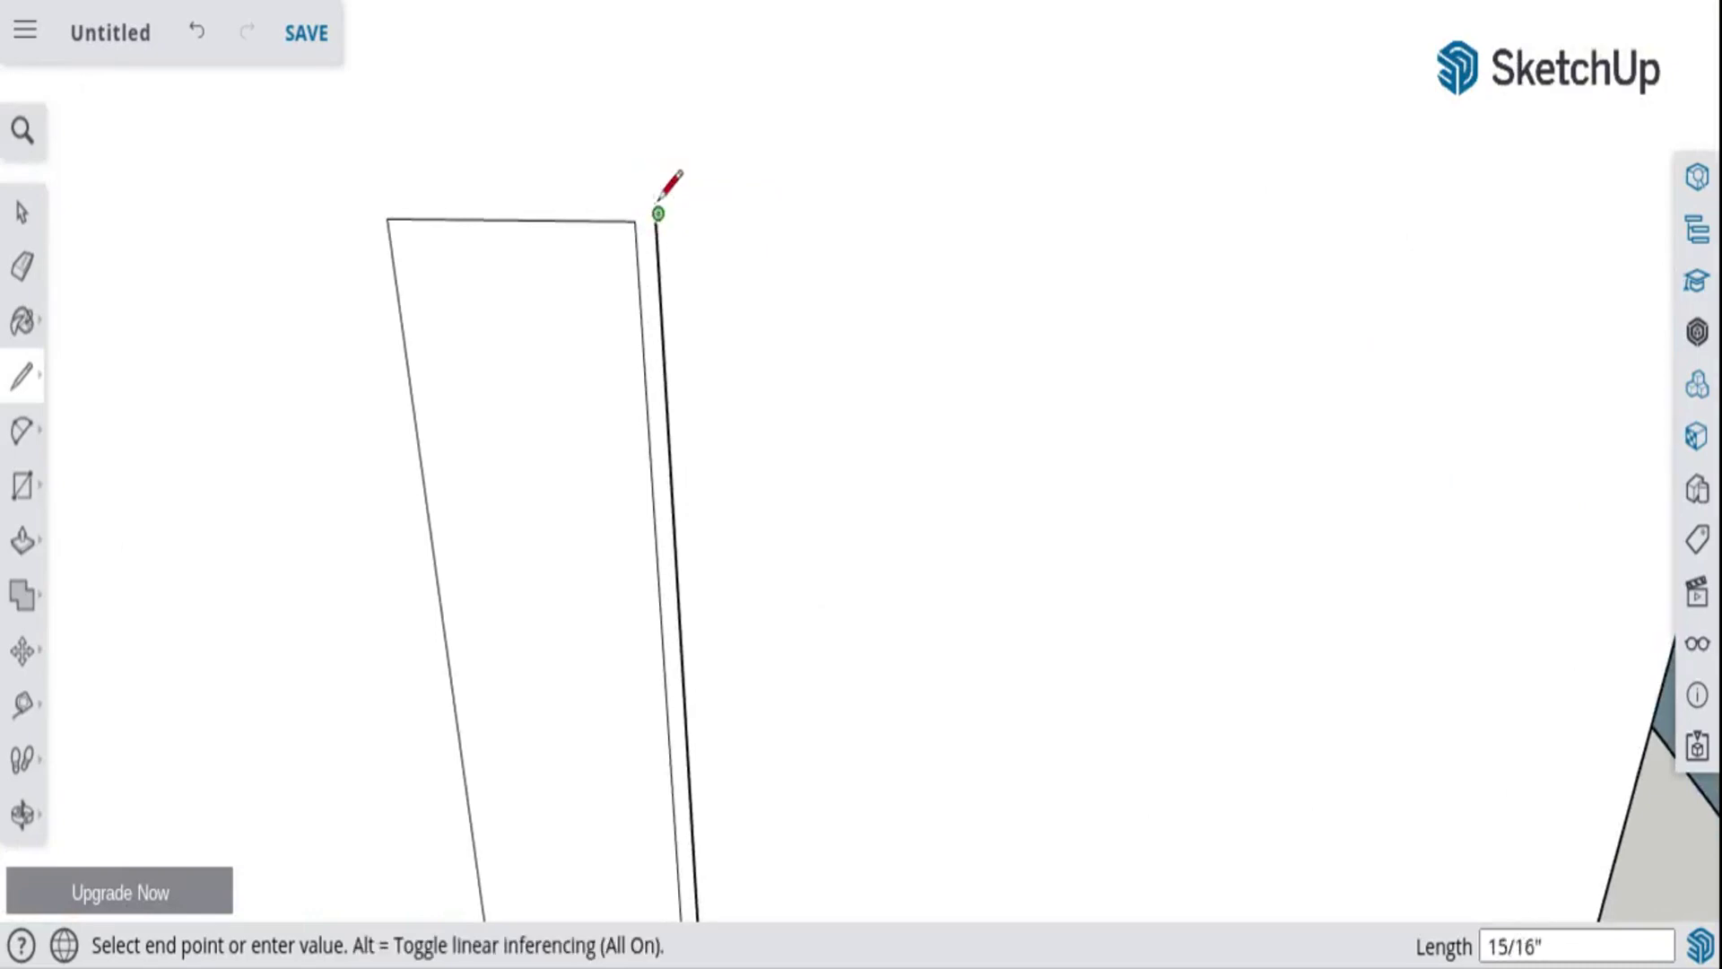
scroll(661, 287, "up", 3)
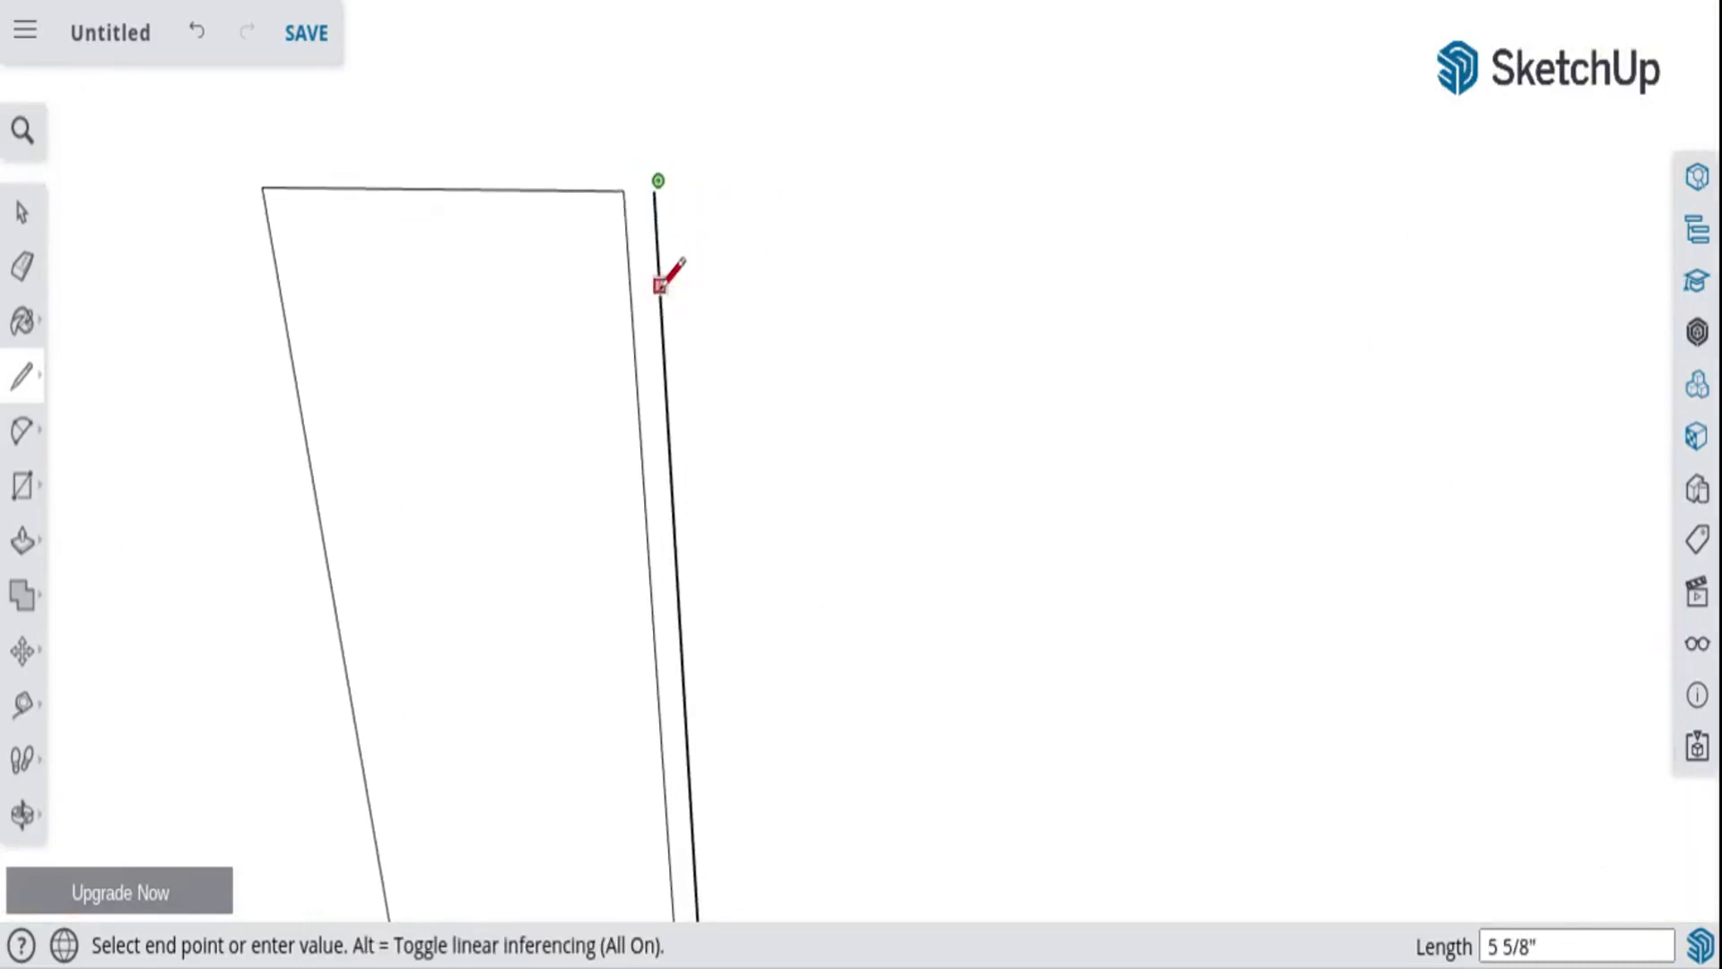
key("ctrl+z")
- Extend the outer vertical line to the right of the door upward by 2" along the blue axis
left_click(655, 190)
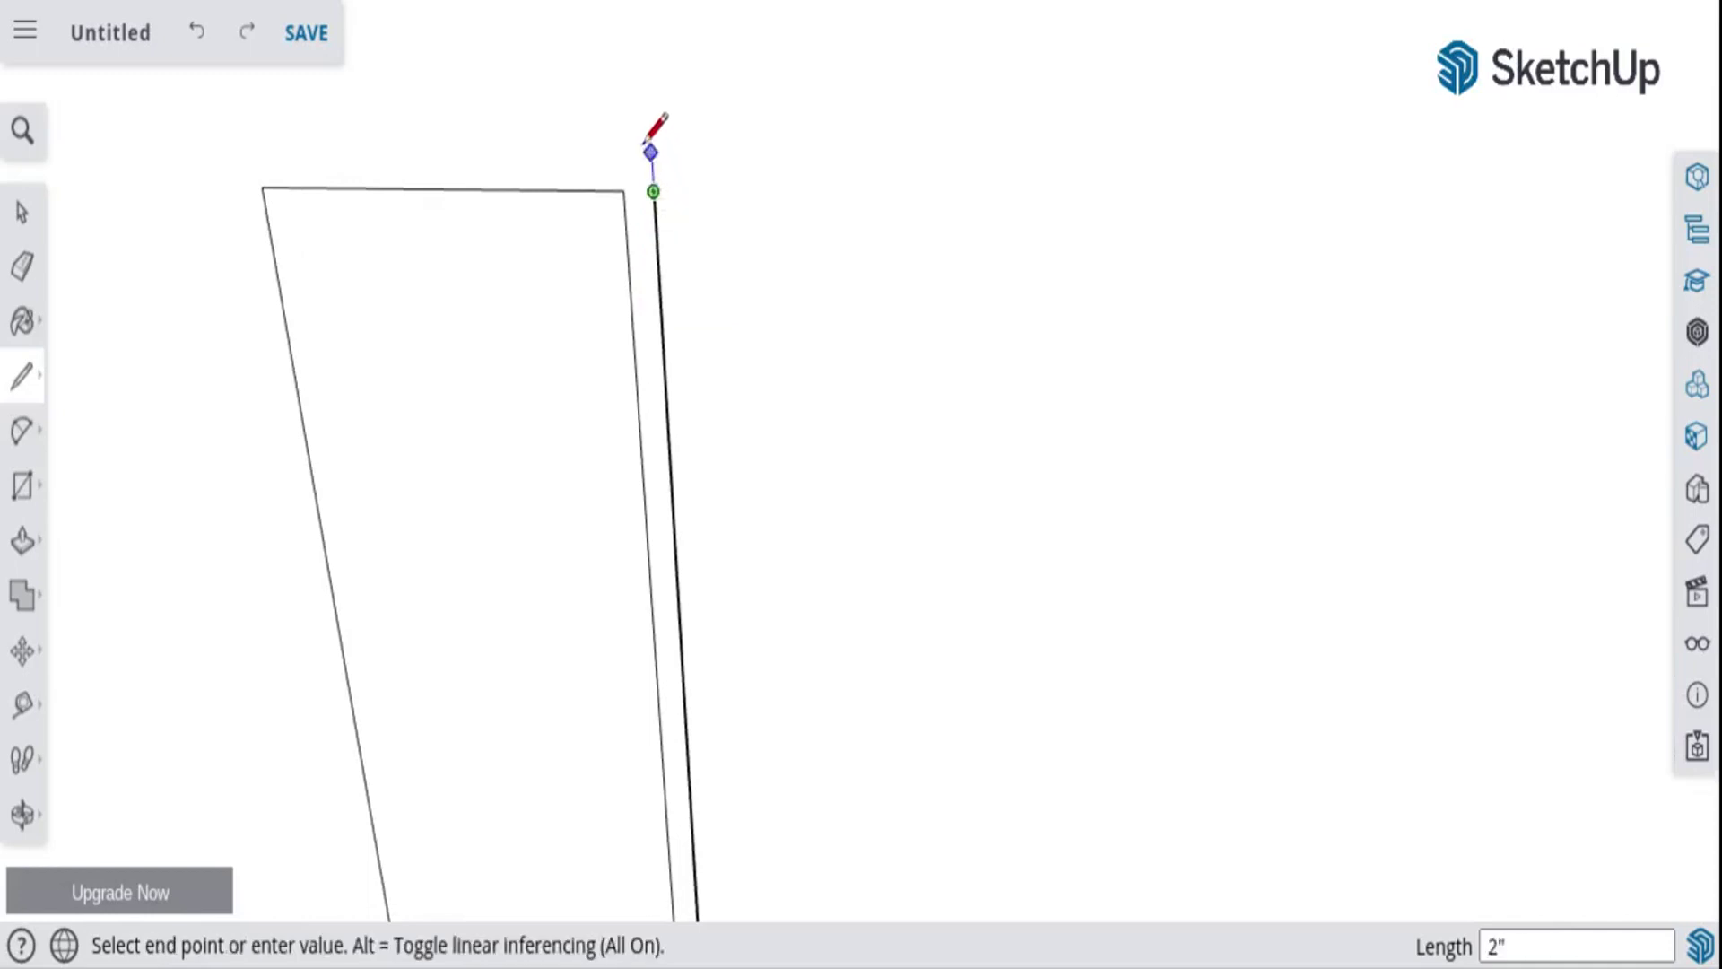
left_click(651, 153)
scroll(653, 151, "down", 1)
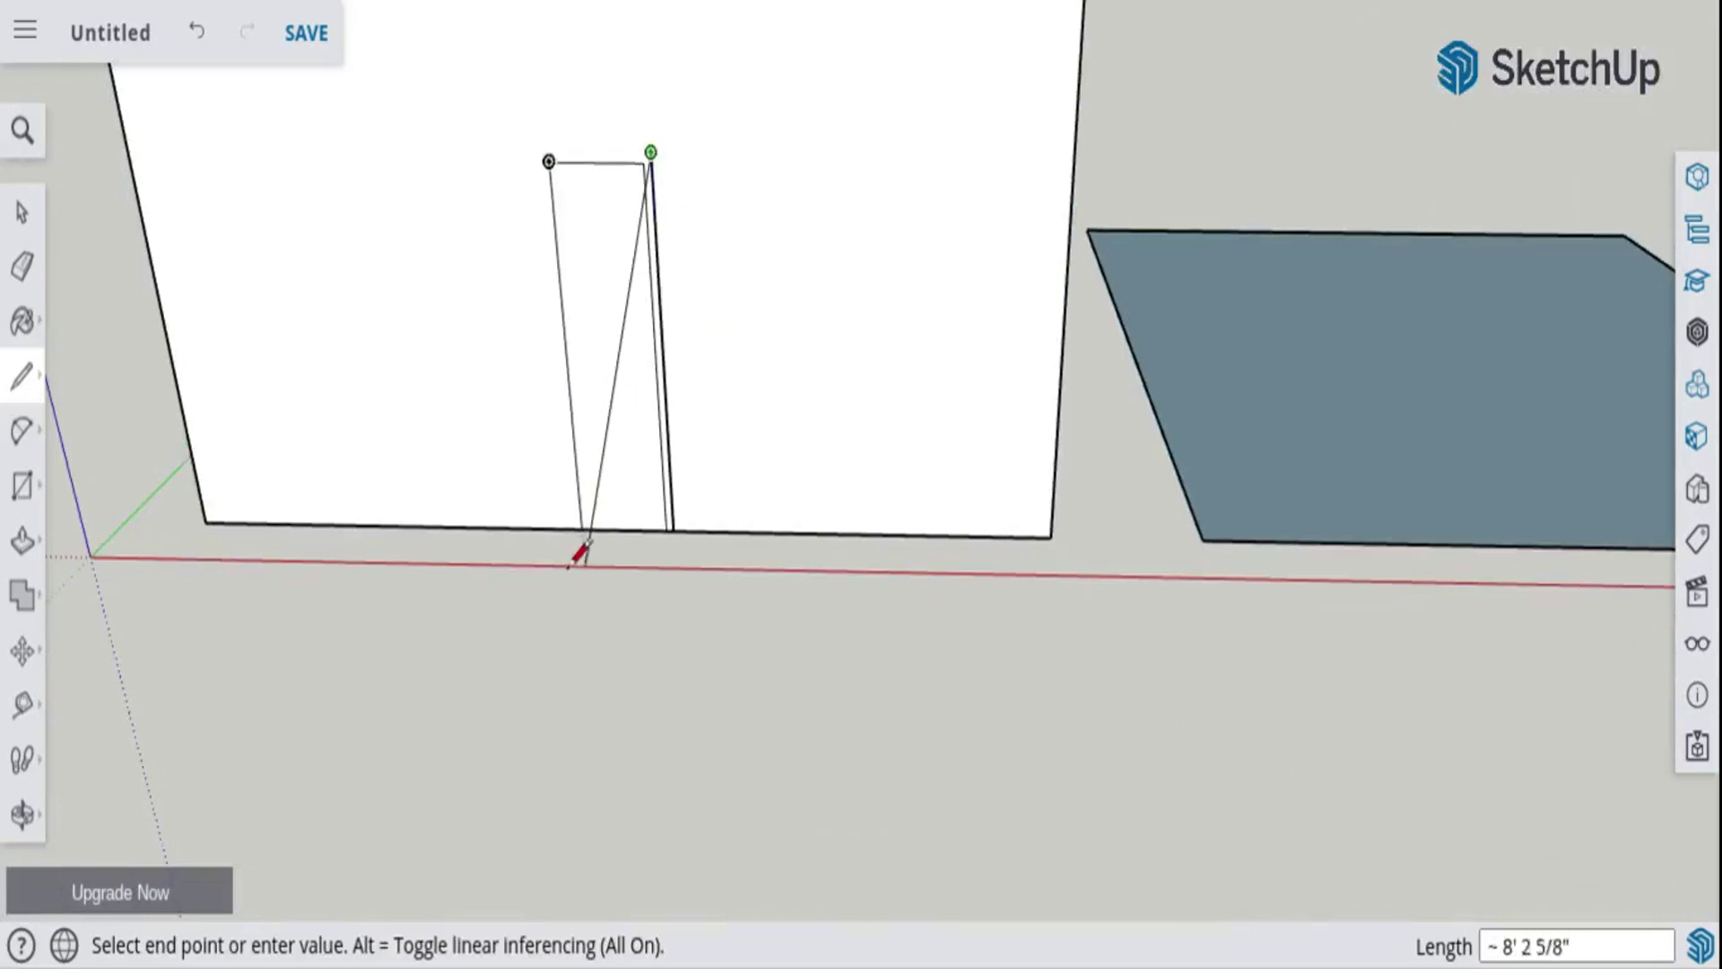
key("Escape")
- Complete the door frame outline with a 2" base offset on the left, a 7' 2" vertical line and a line across the top
left_click(578, 527)
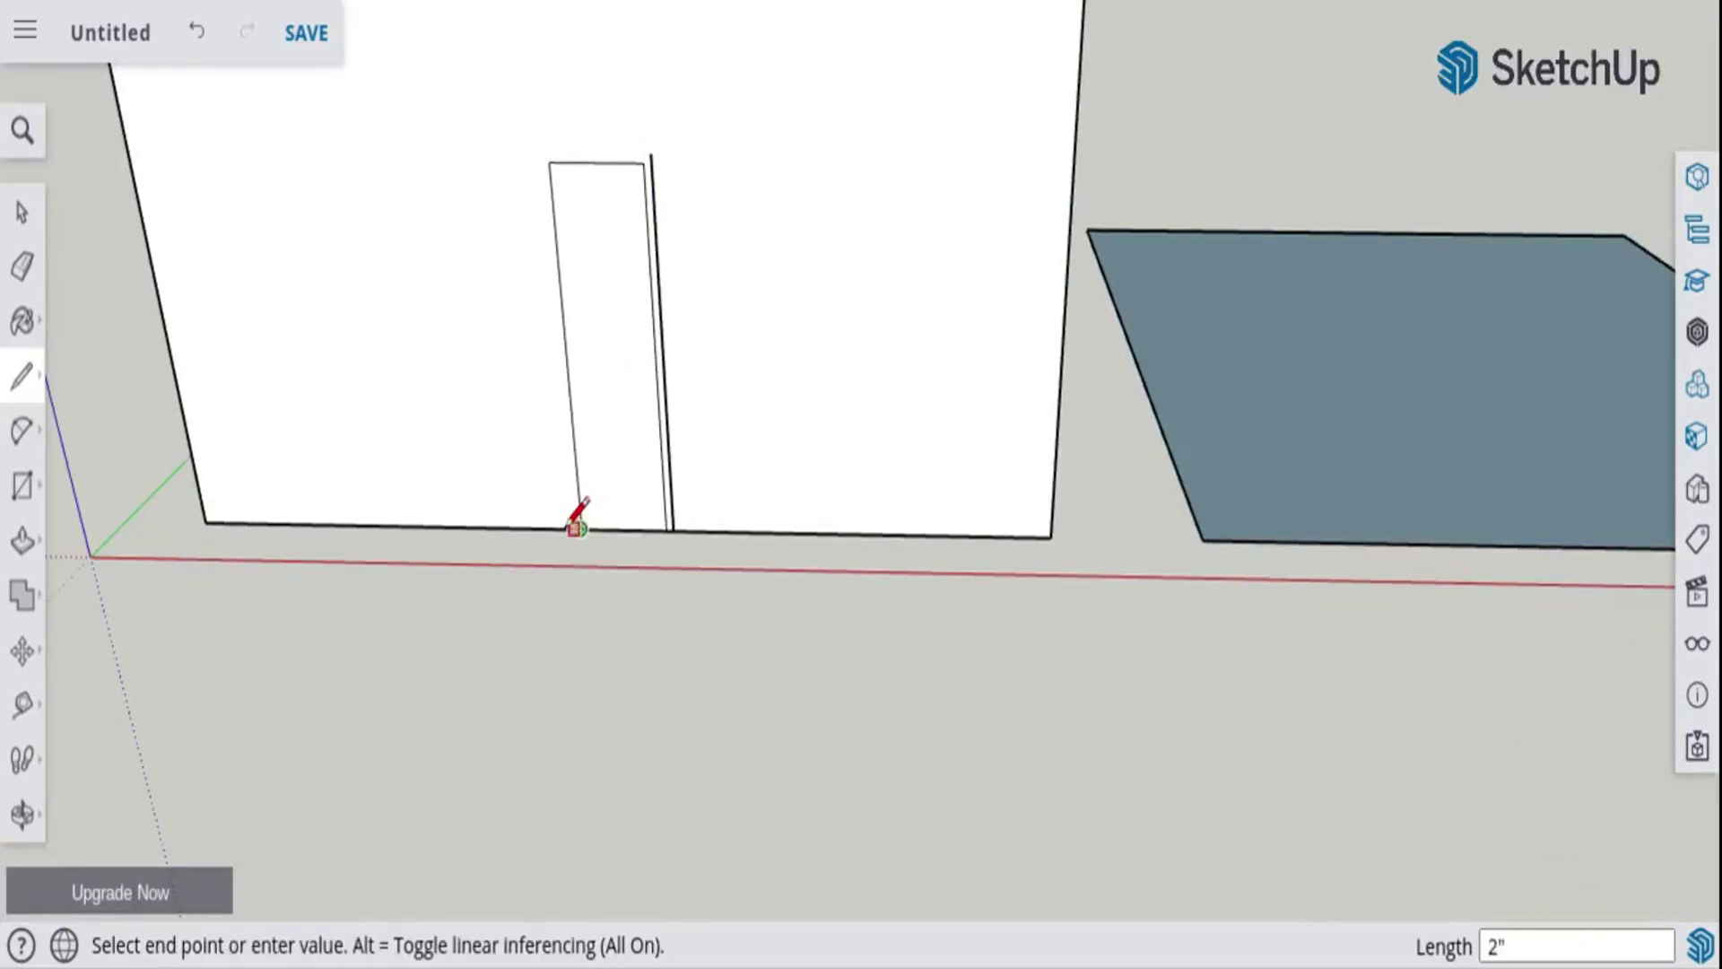
left_click(568, 526)
left_click(574, 528)
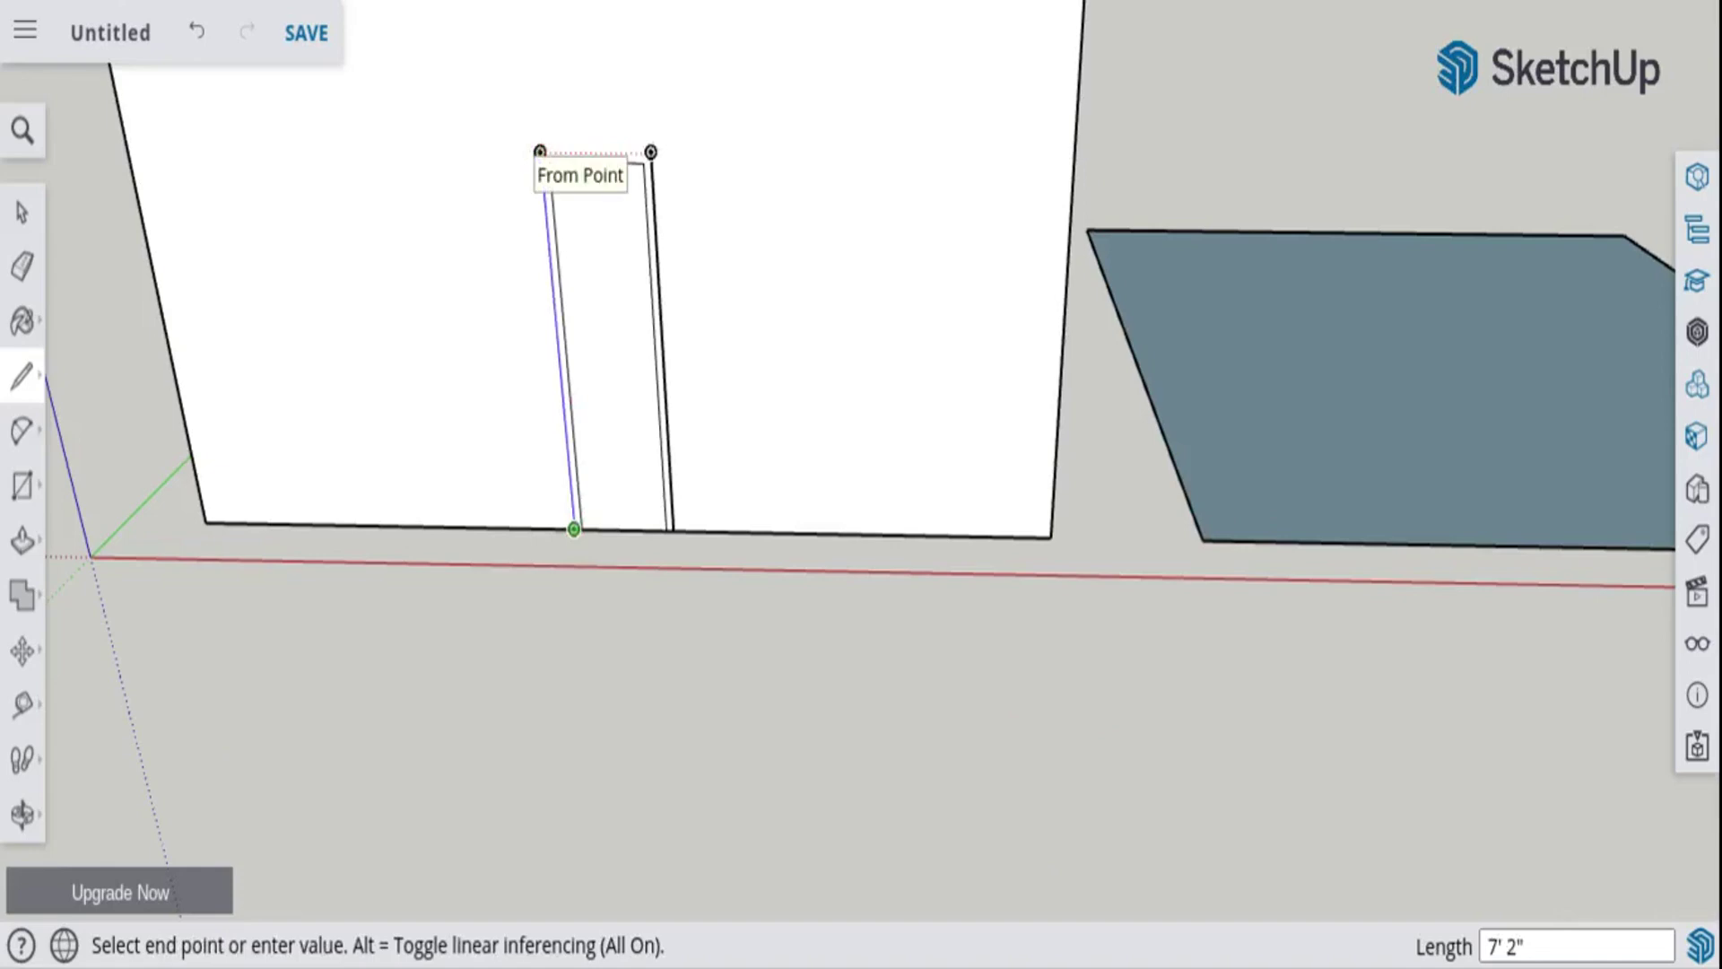
left_click(540, 150)
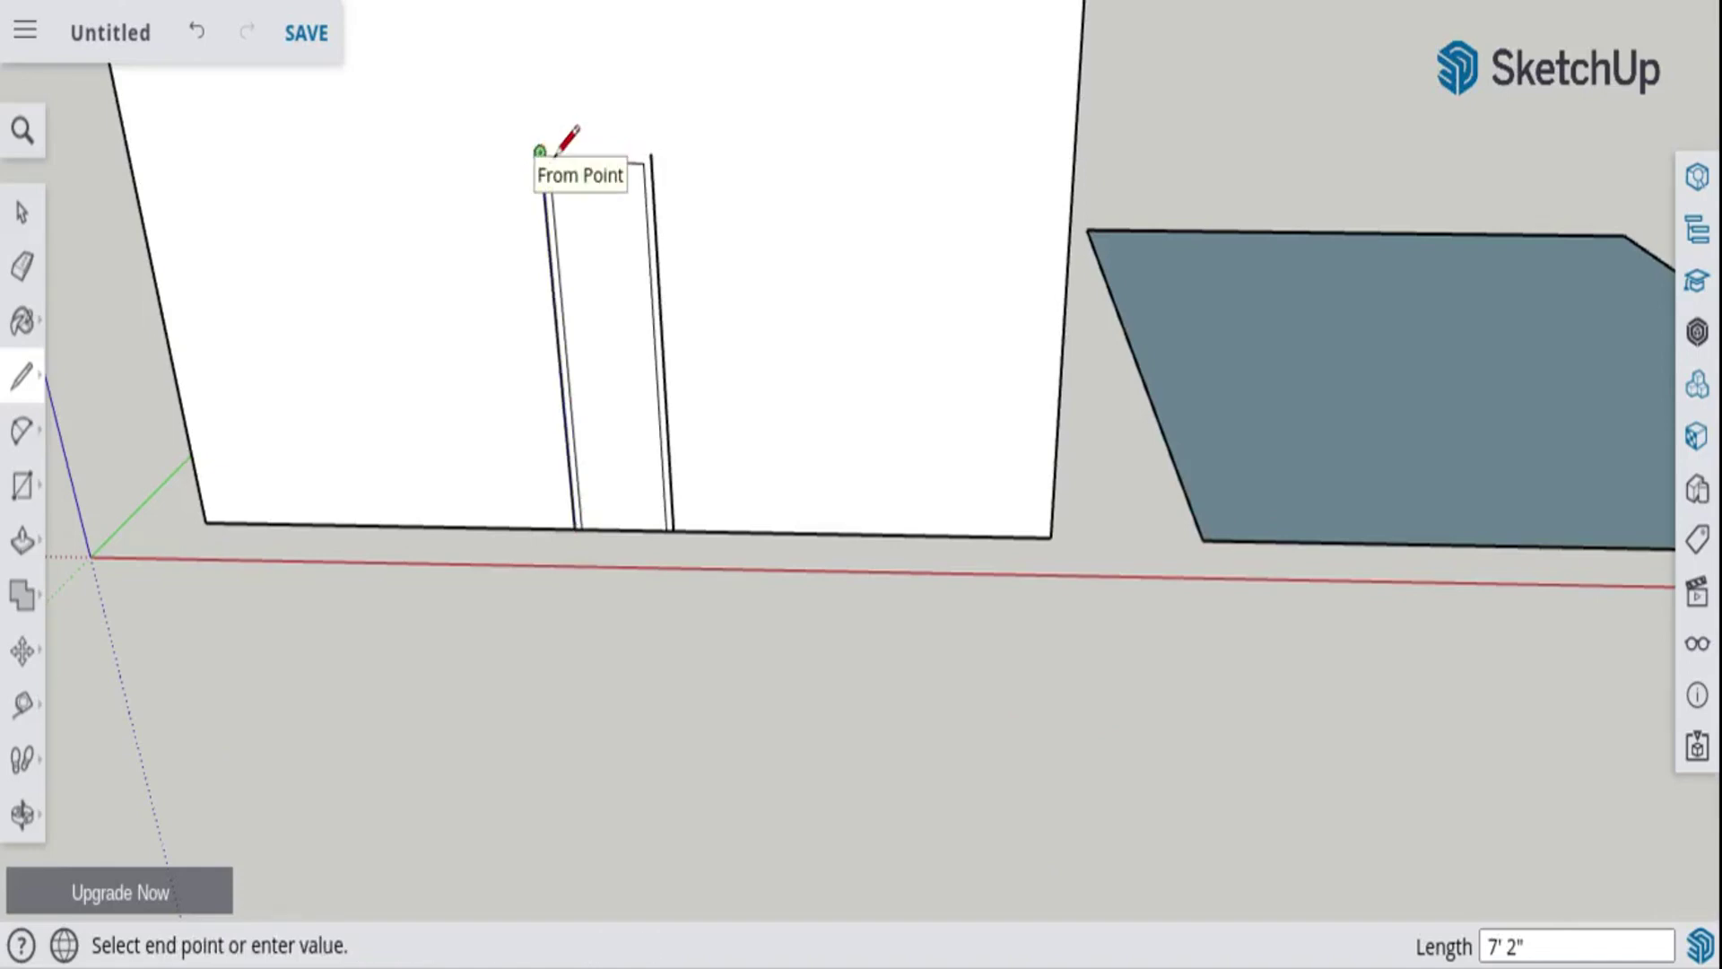
left_click(651, 151)
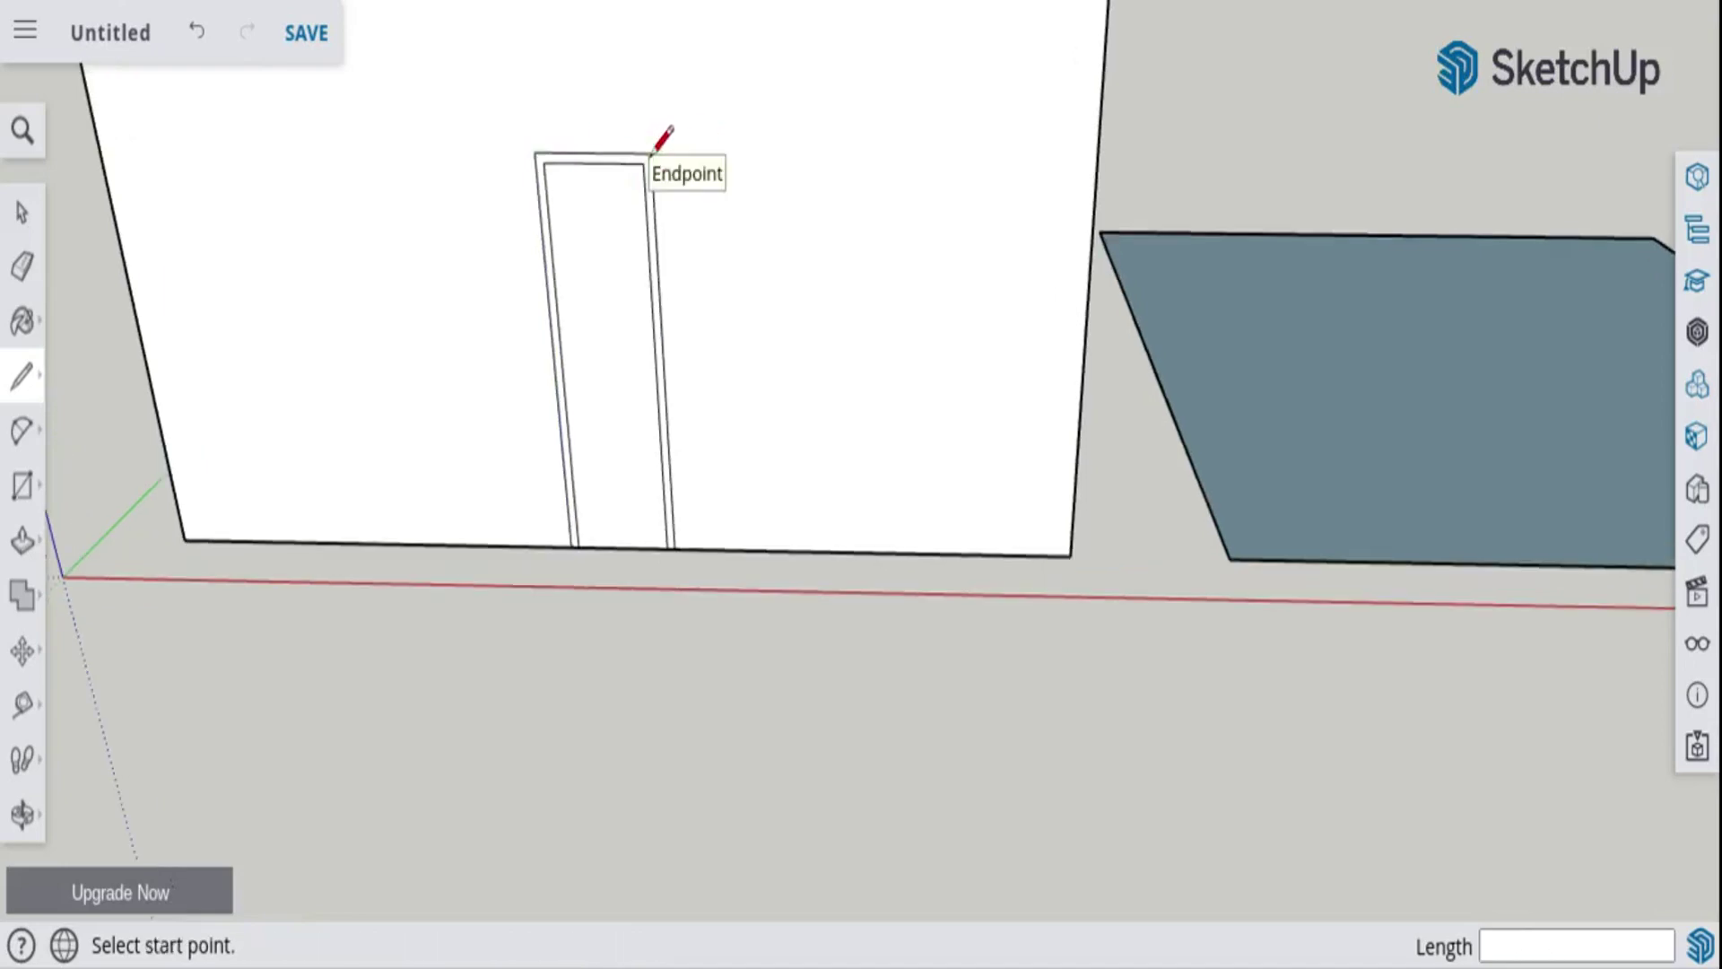
- Push/Pull the door frame face outward from the wall by 2"
scroll(659, 162, "up", 4)
left_click(40, 541)
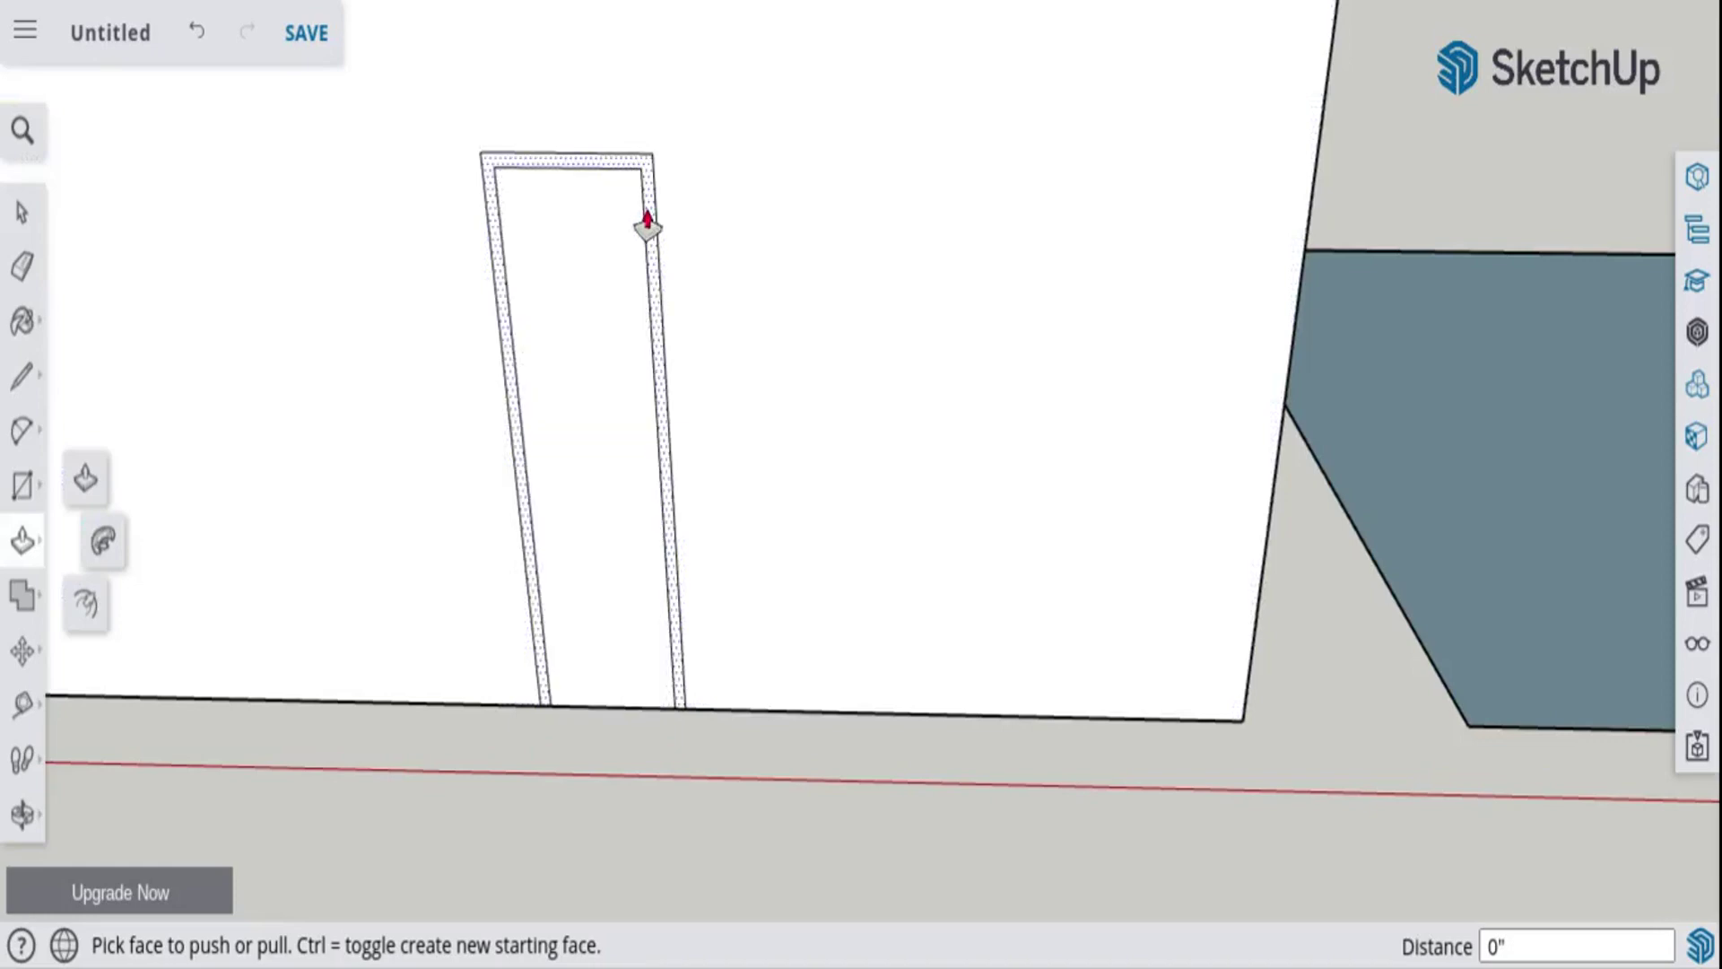
left_click(635, 235)
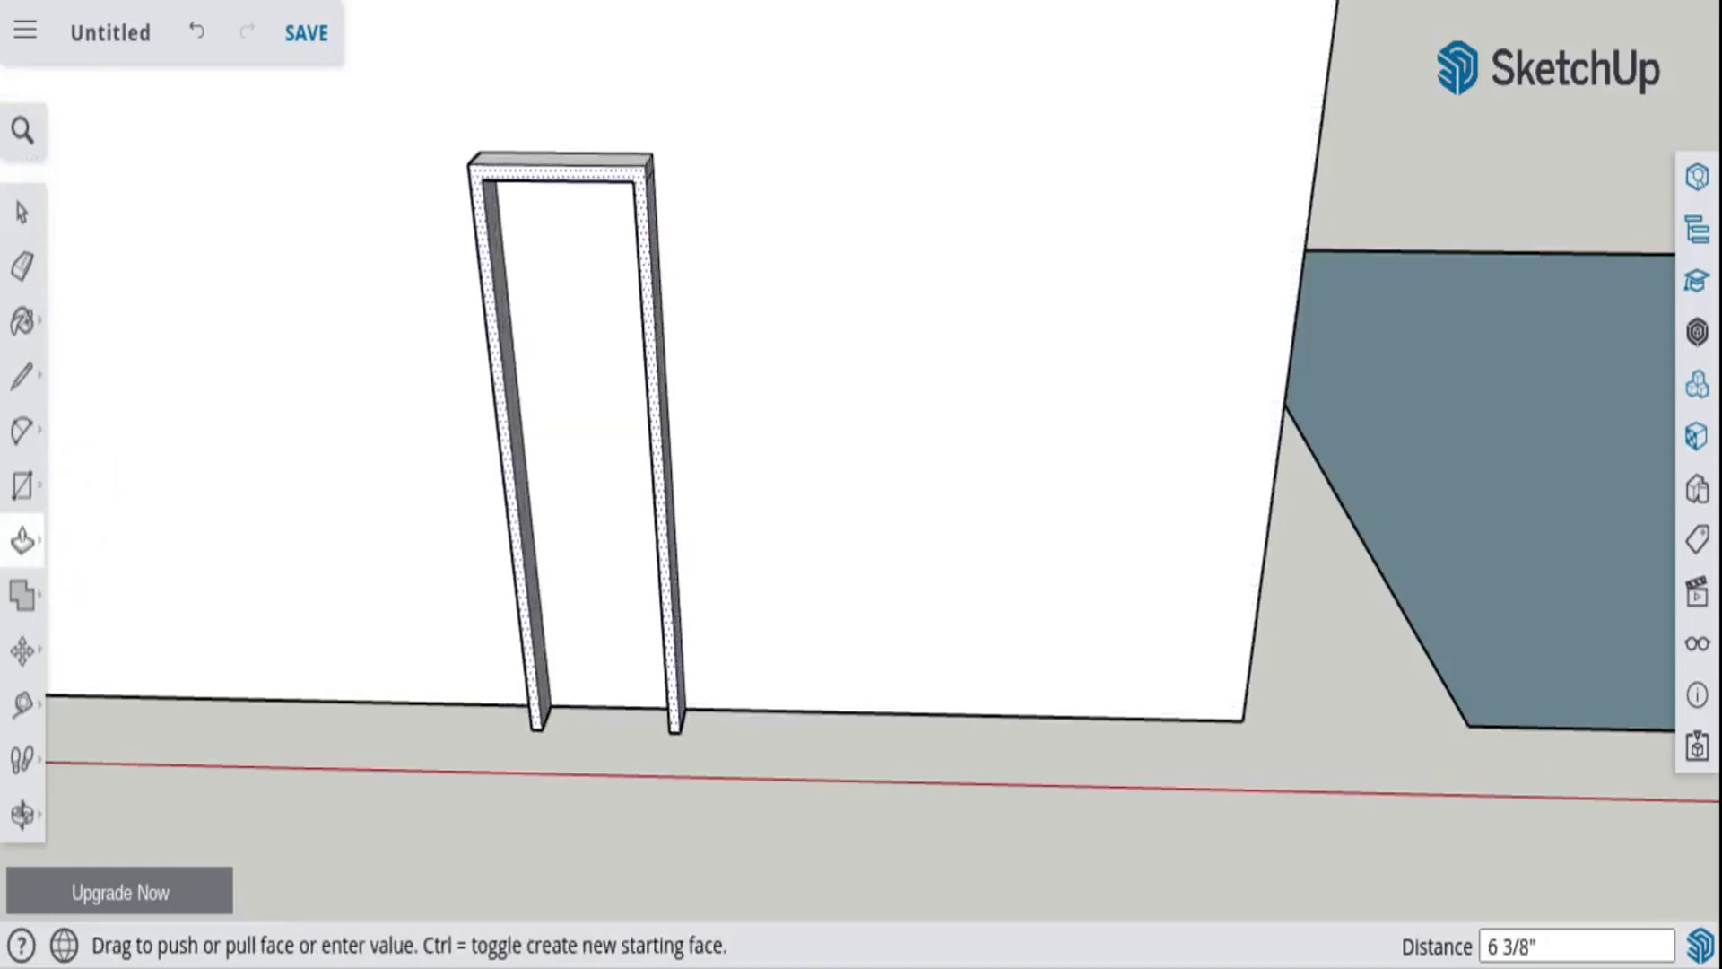
key("Return")
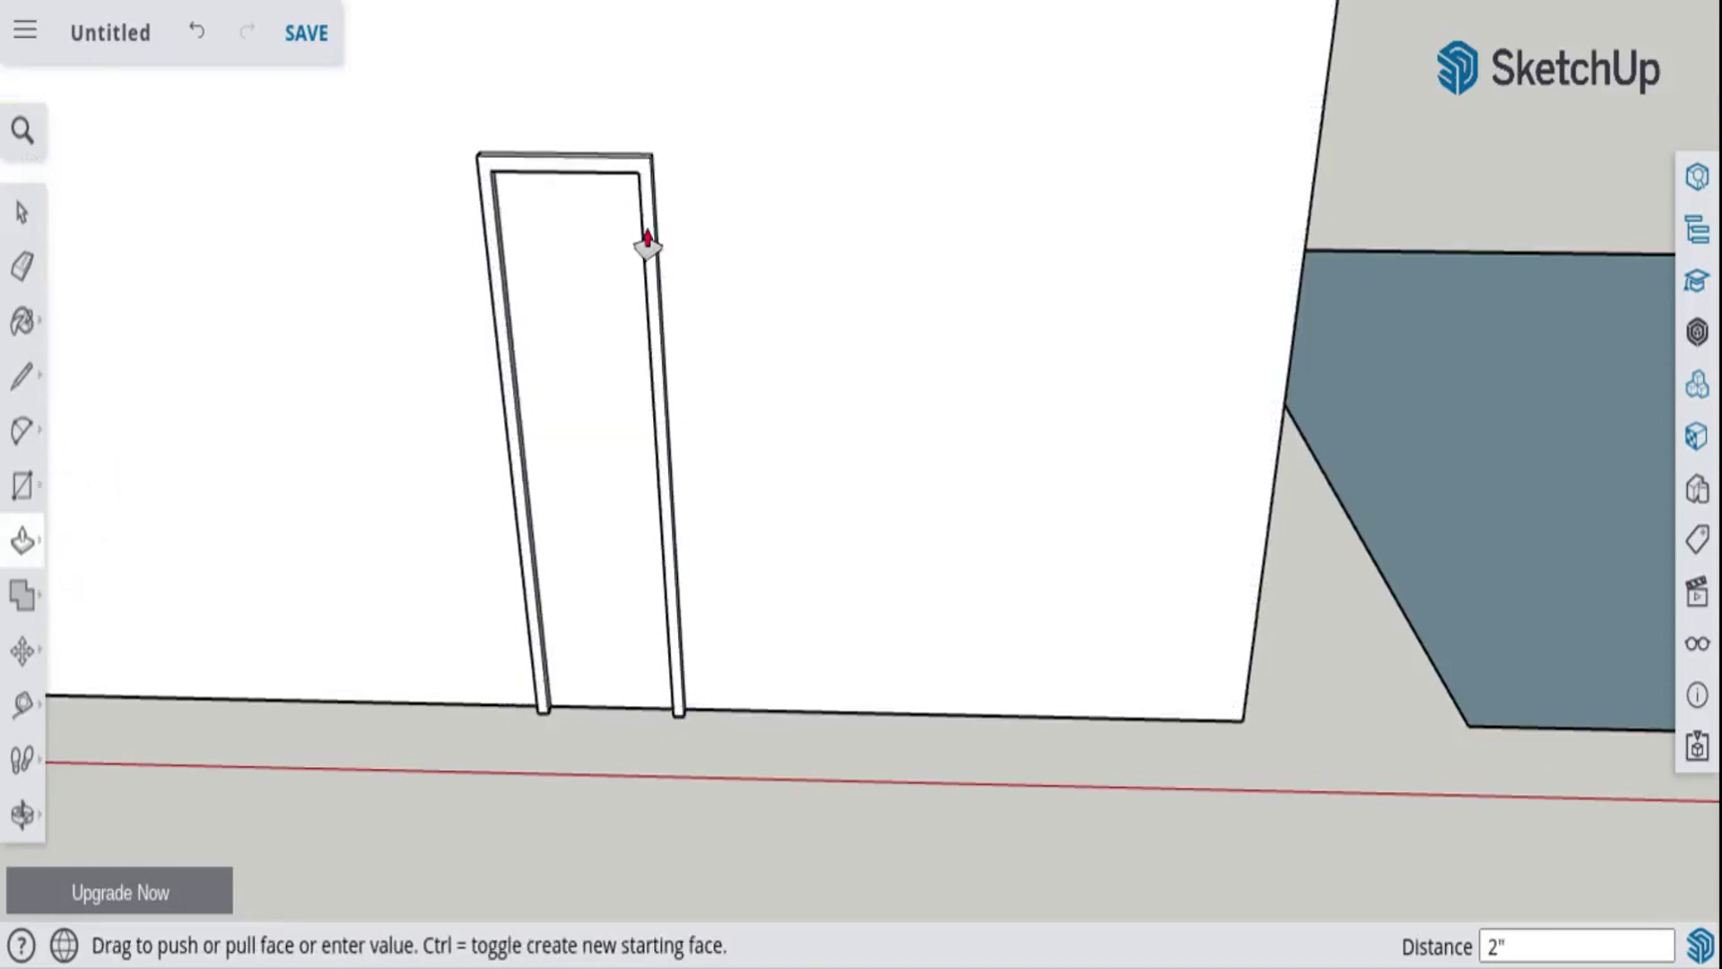
- Draw a 20' line across the box's top face between the midpoints of its two side edges
left_click(22, 813)
left_click_drag(473, 703, 800, 561)
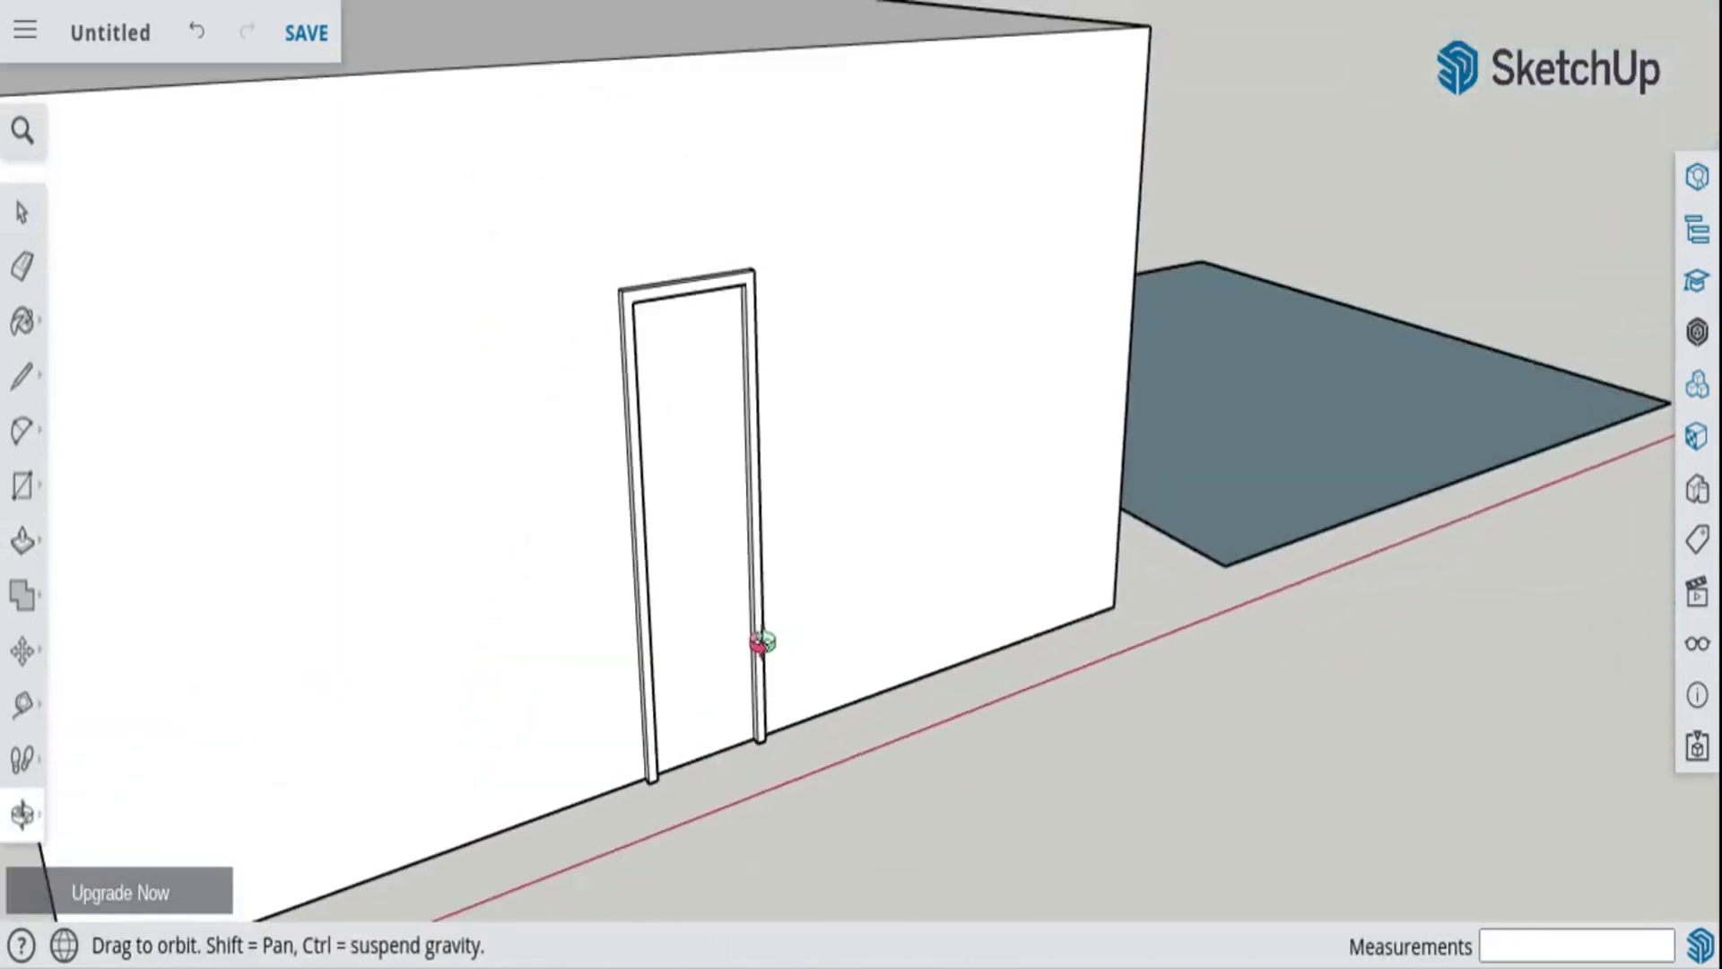
scroll(761, 642, "down", 6)
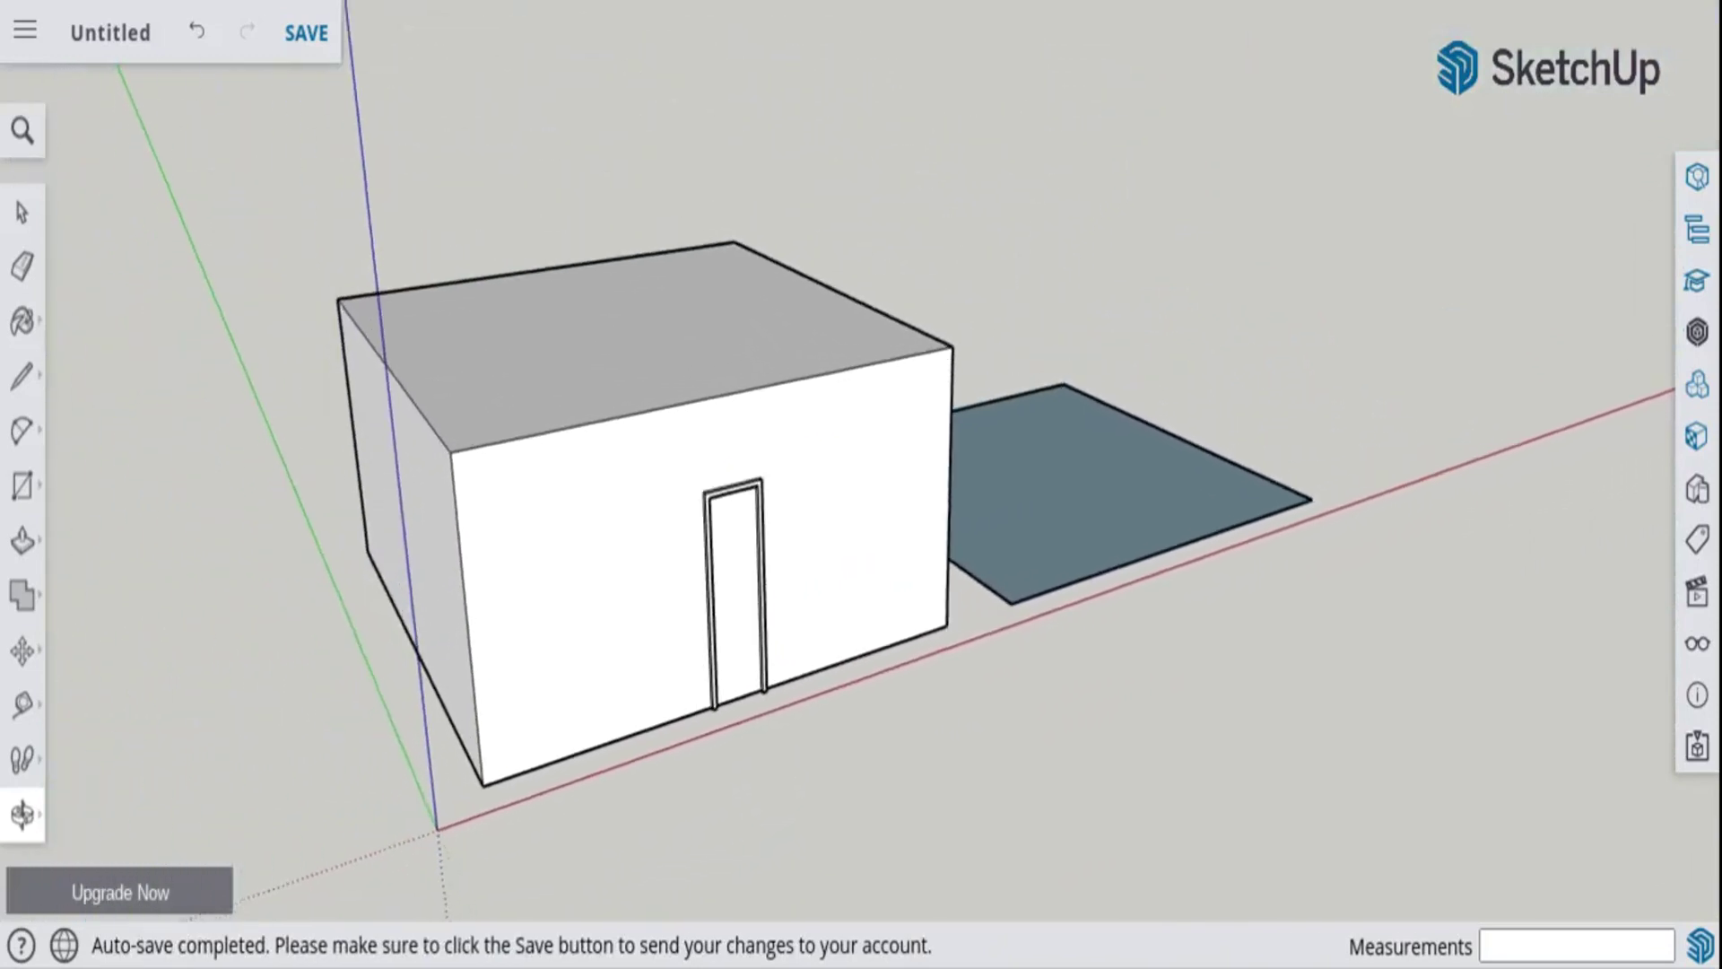
left_click_drag(492, 434, 1155, 502)
left_click(22, 376)
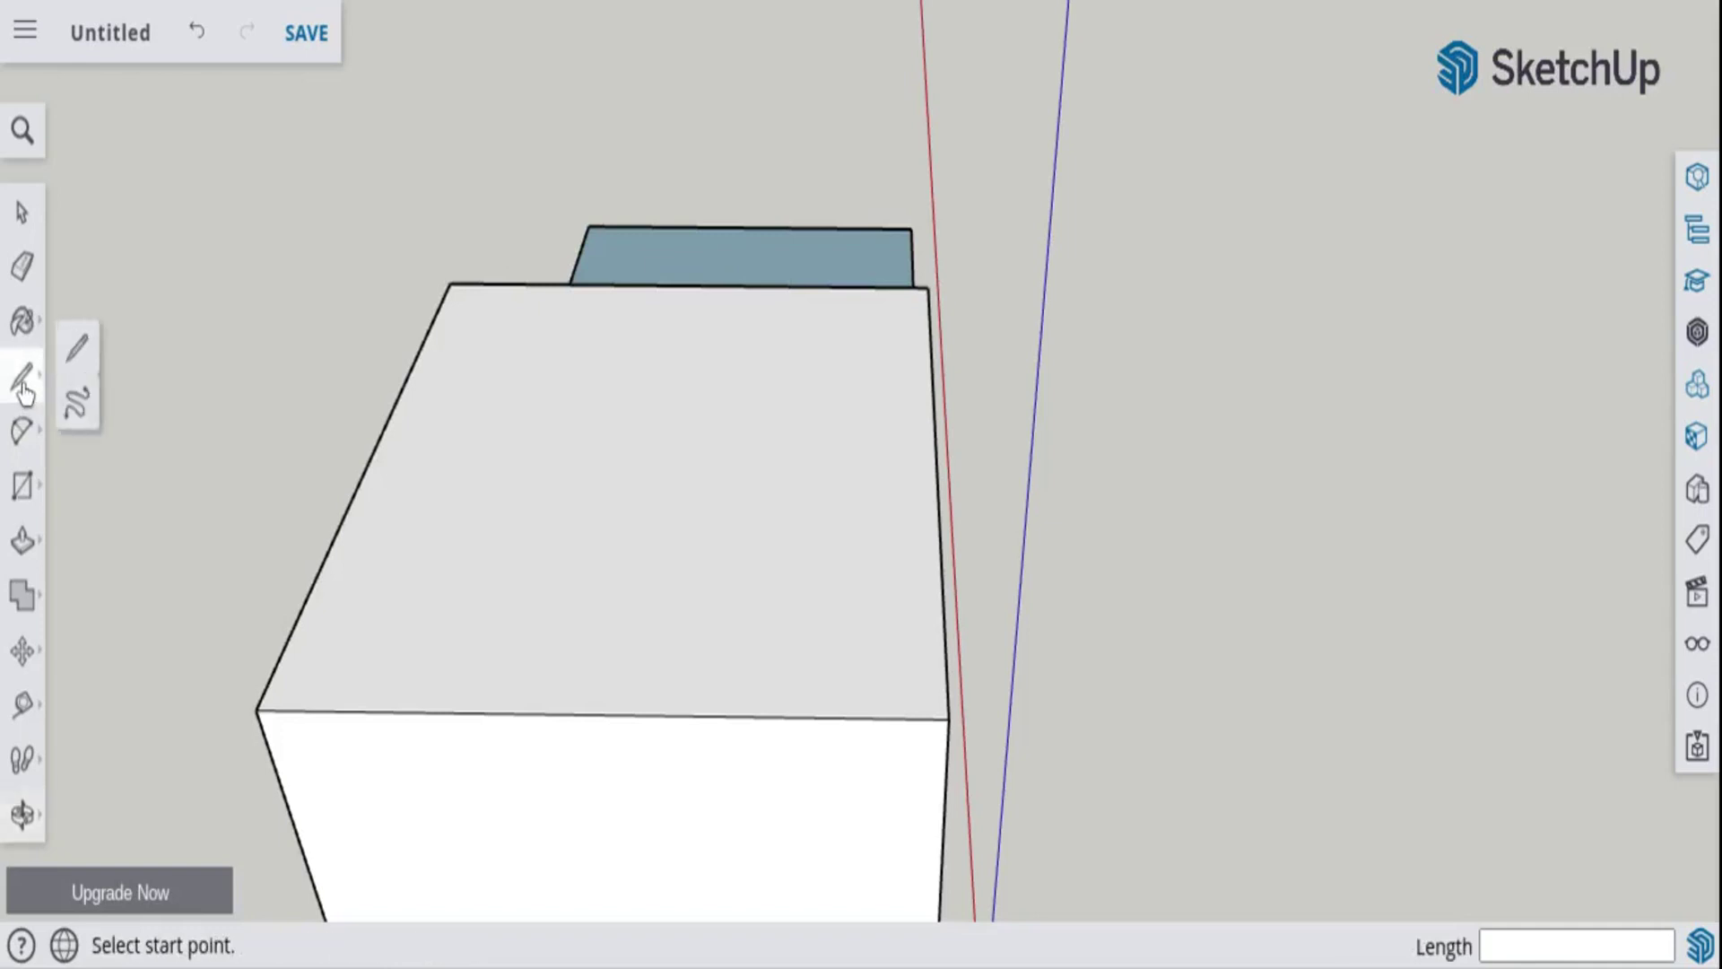
left_click(687, 285)
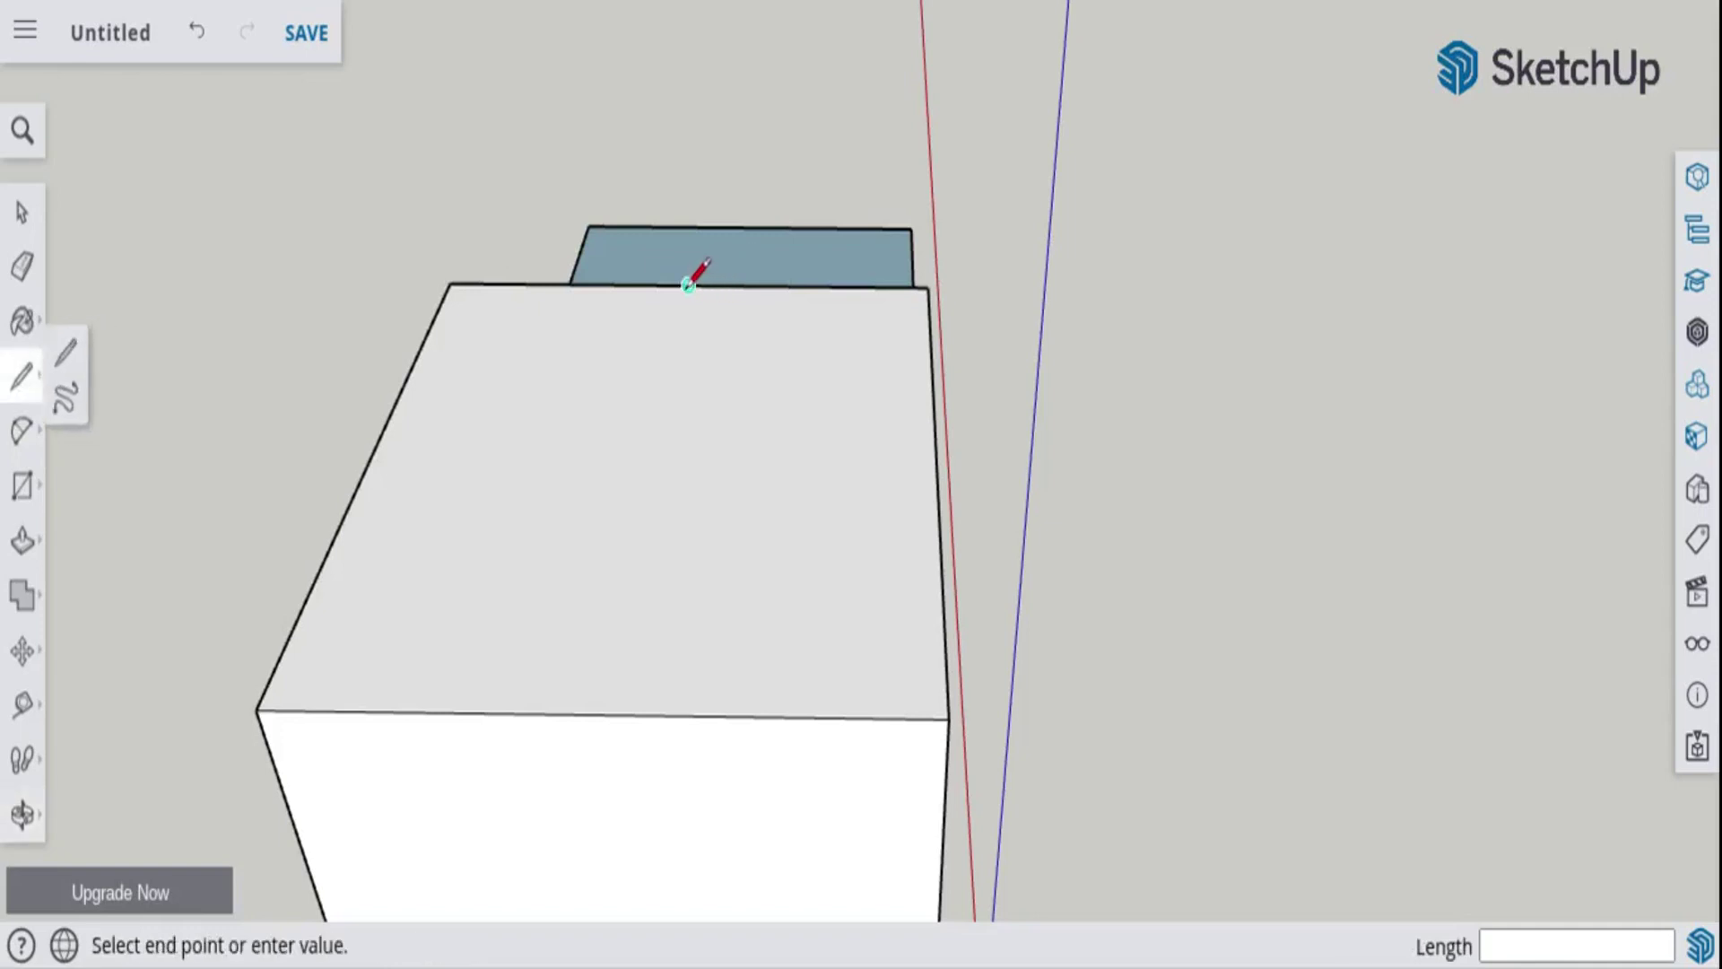
left_click(601, 715)
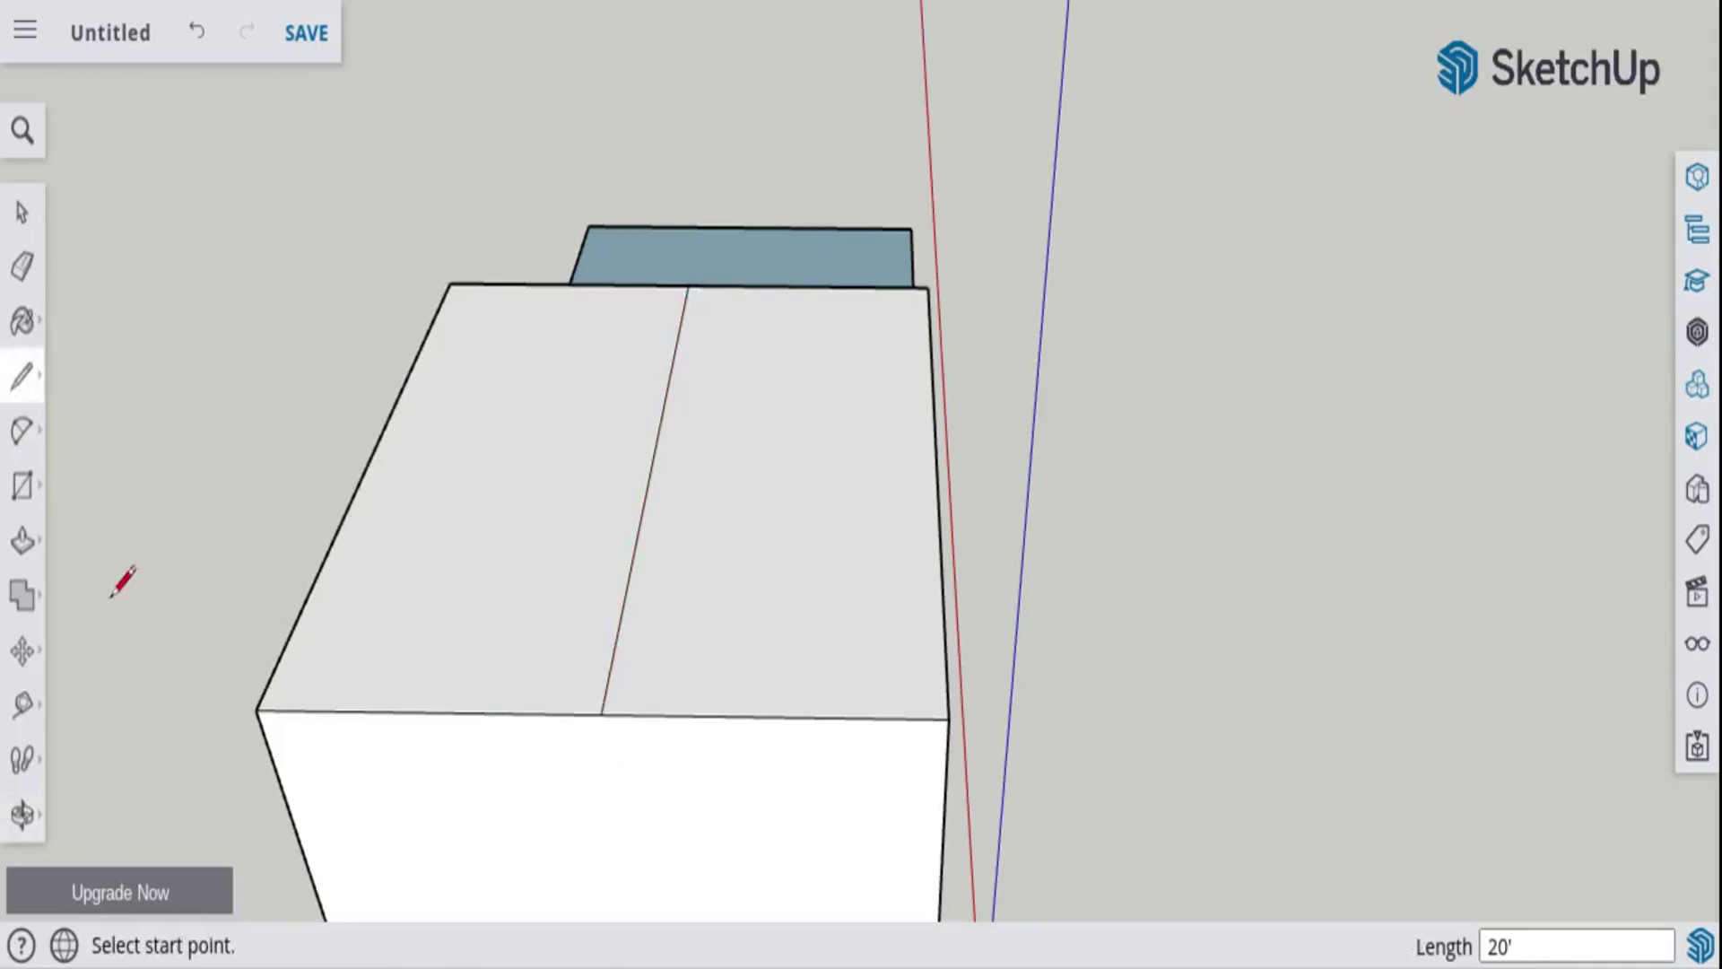
- Move the centre line on the top face up 7' along the blue axis to form a gable roof
left_click(27, 665)
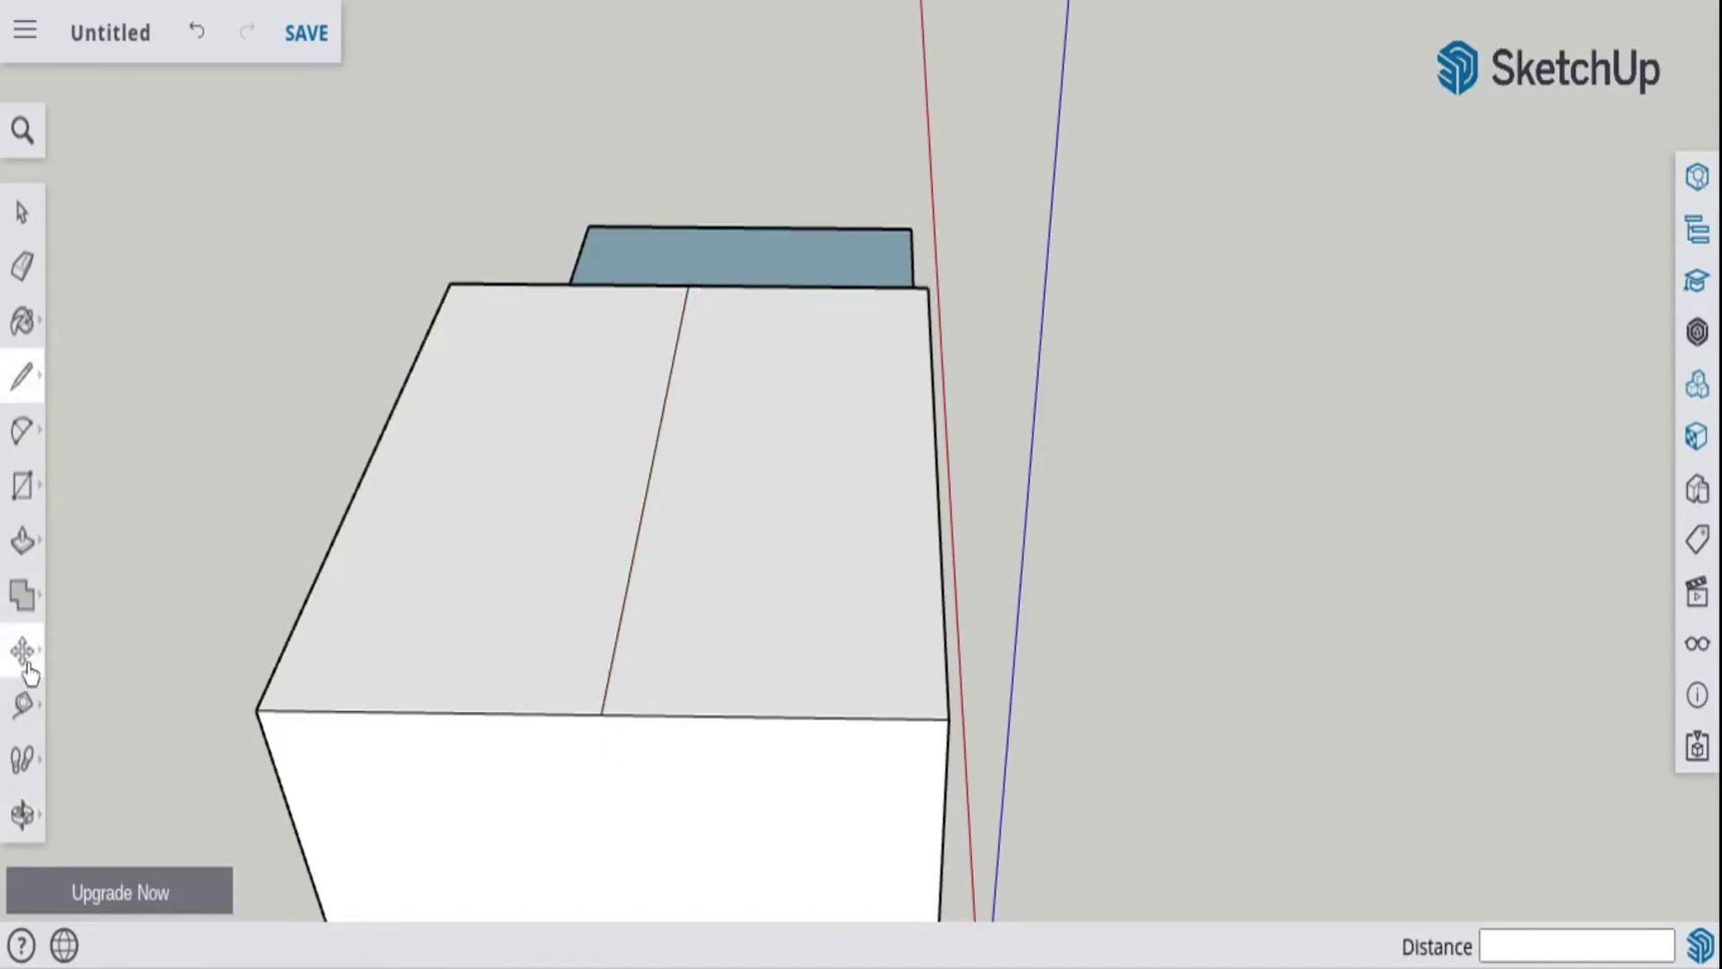
left_click(664, 473)
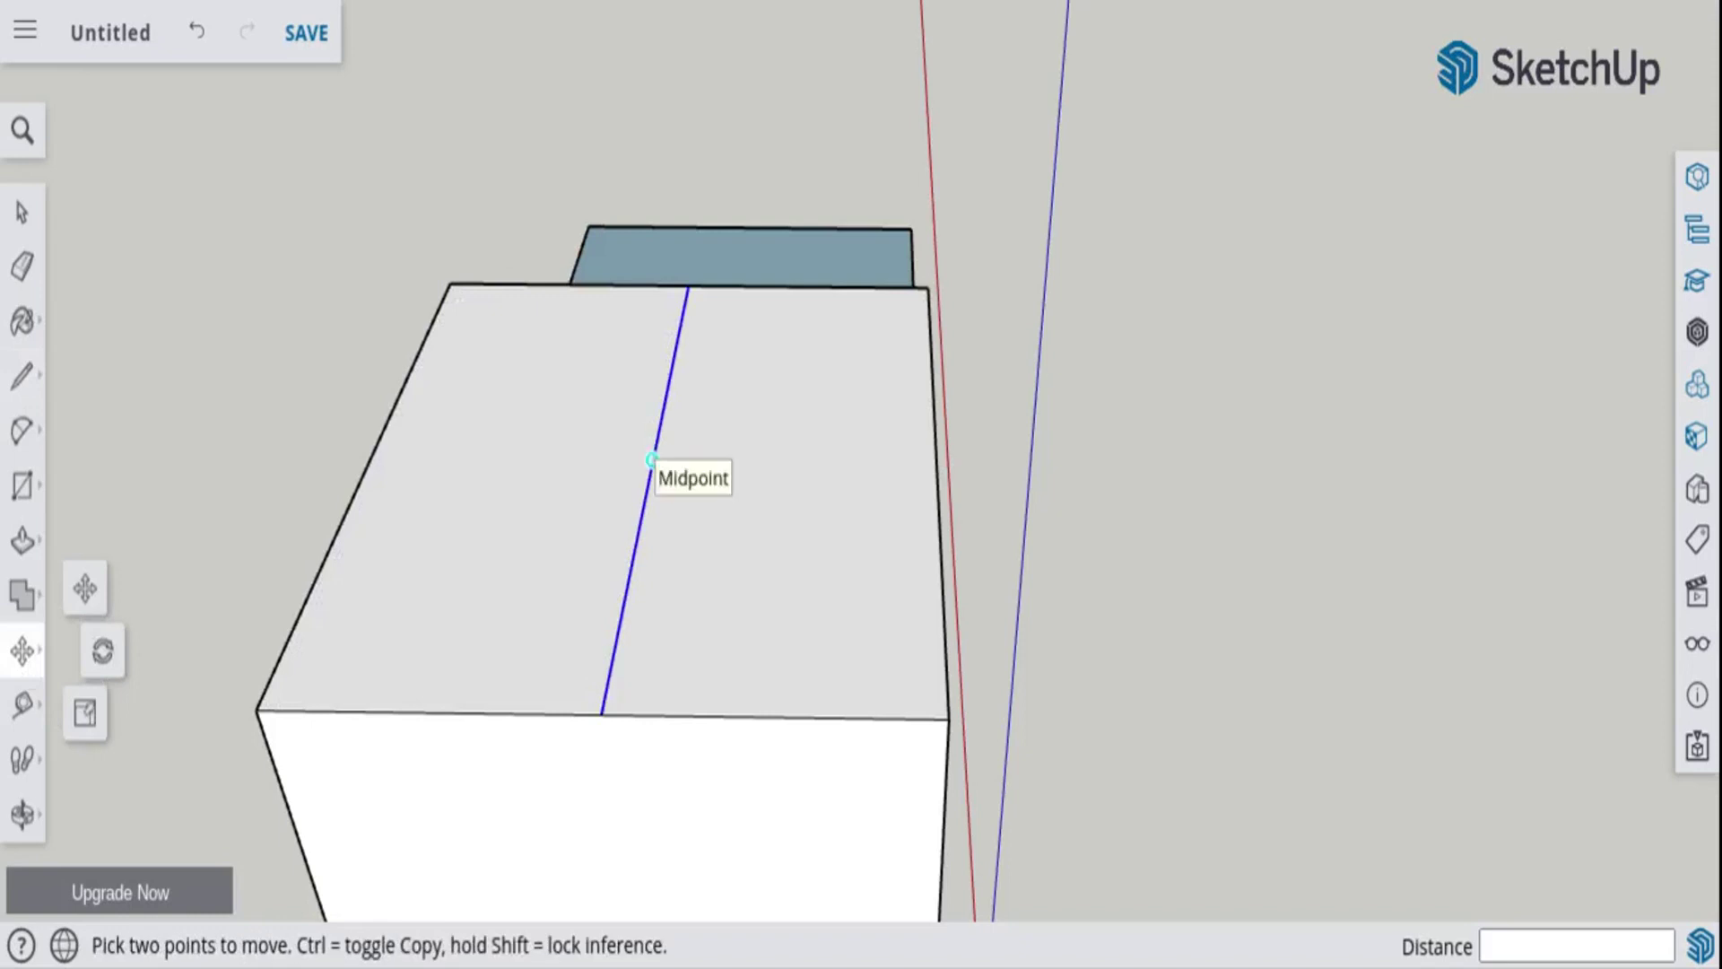
left_click(652, 459)
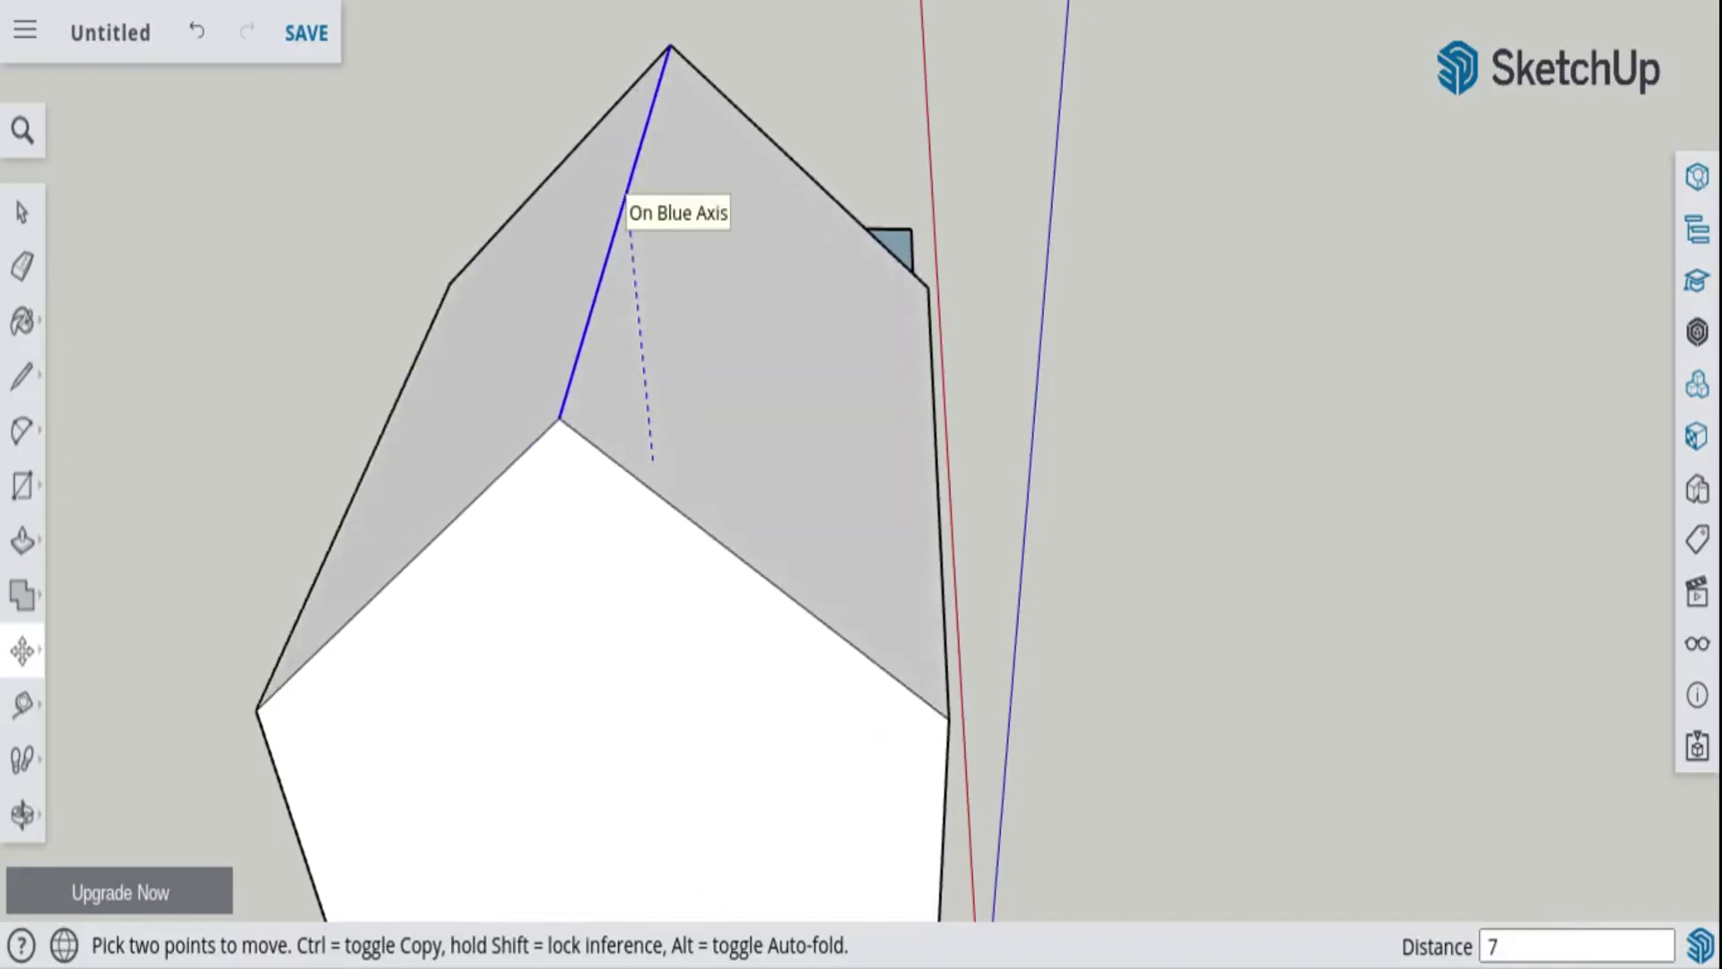
type("'")
key("Return")
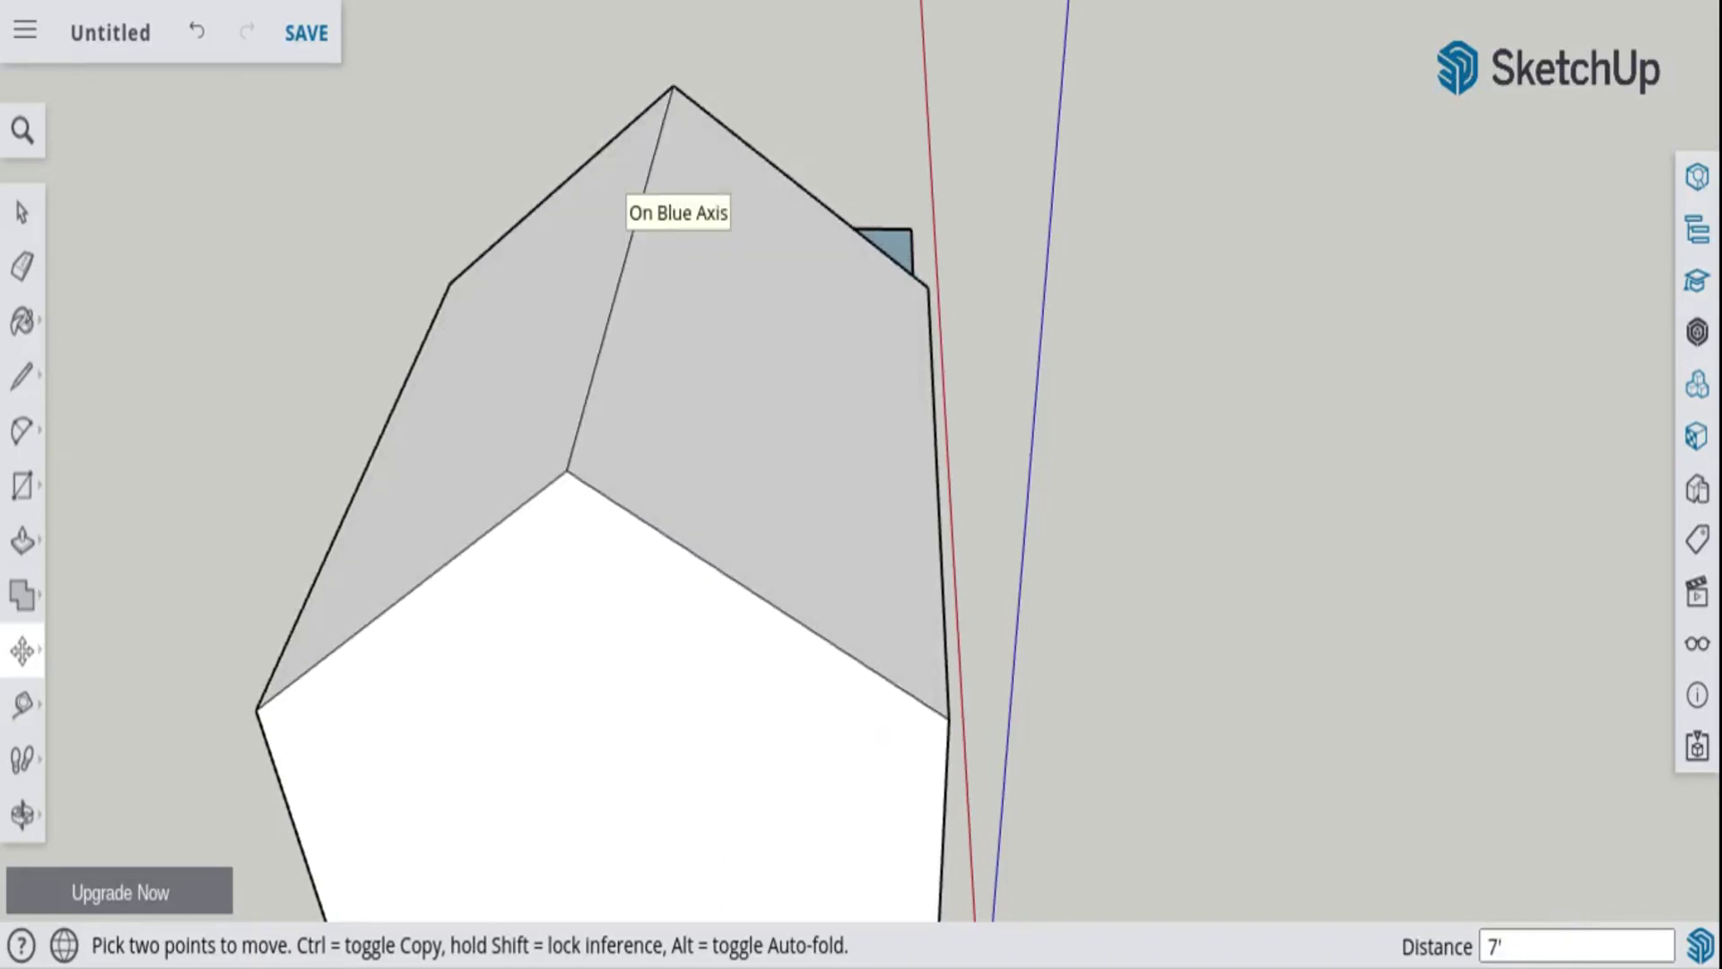
- Draw a 20' horizontal line across the gable end wall between its two eave corners
left_click(22, 813)
left_click_drag(658, 661, 390, 426)
left_click_drag(1354, 456, 930, 380, "shift")
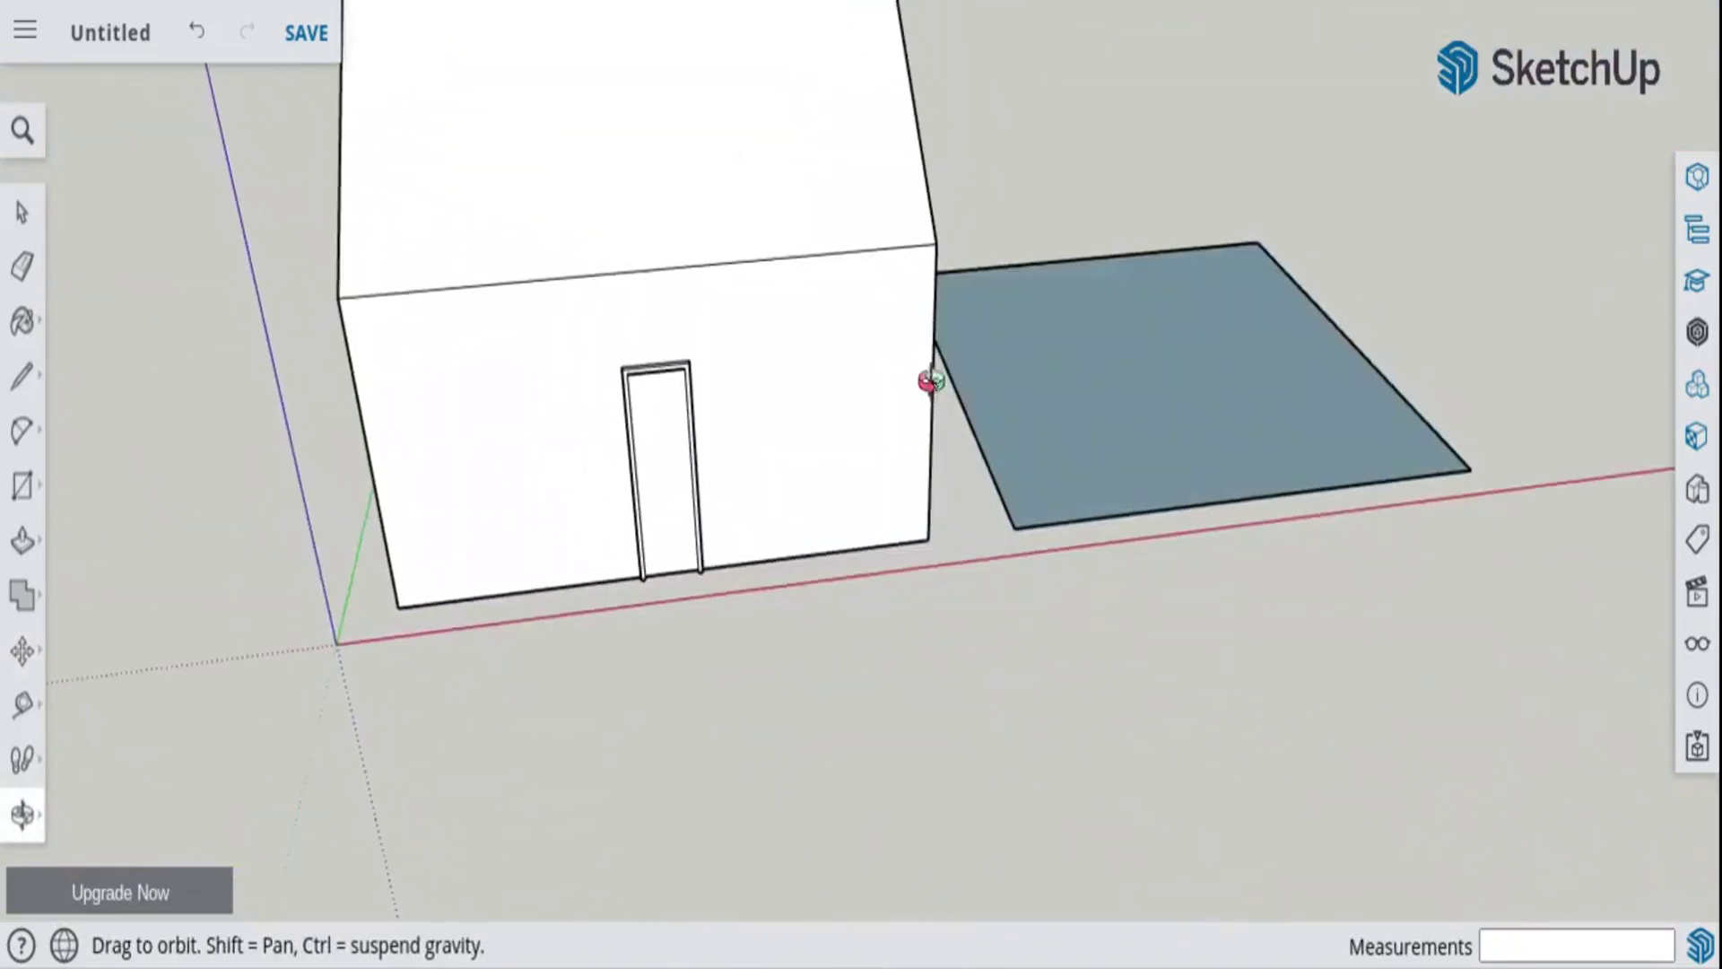
left_click_drag(555, 389, 866, 298)
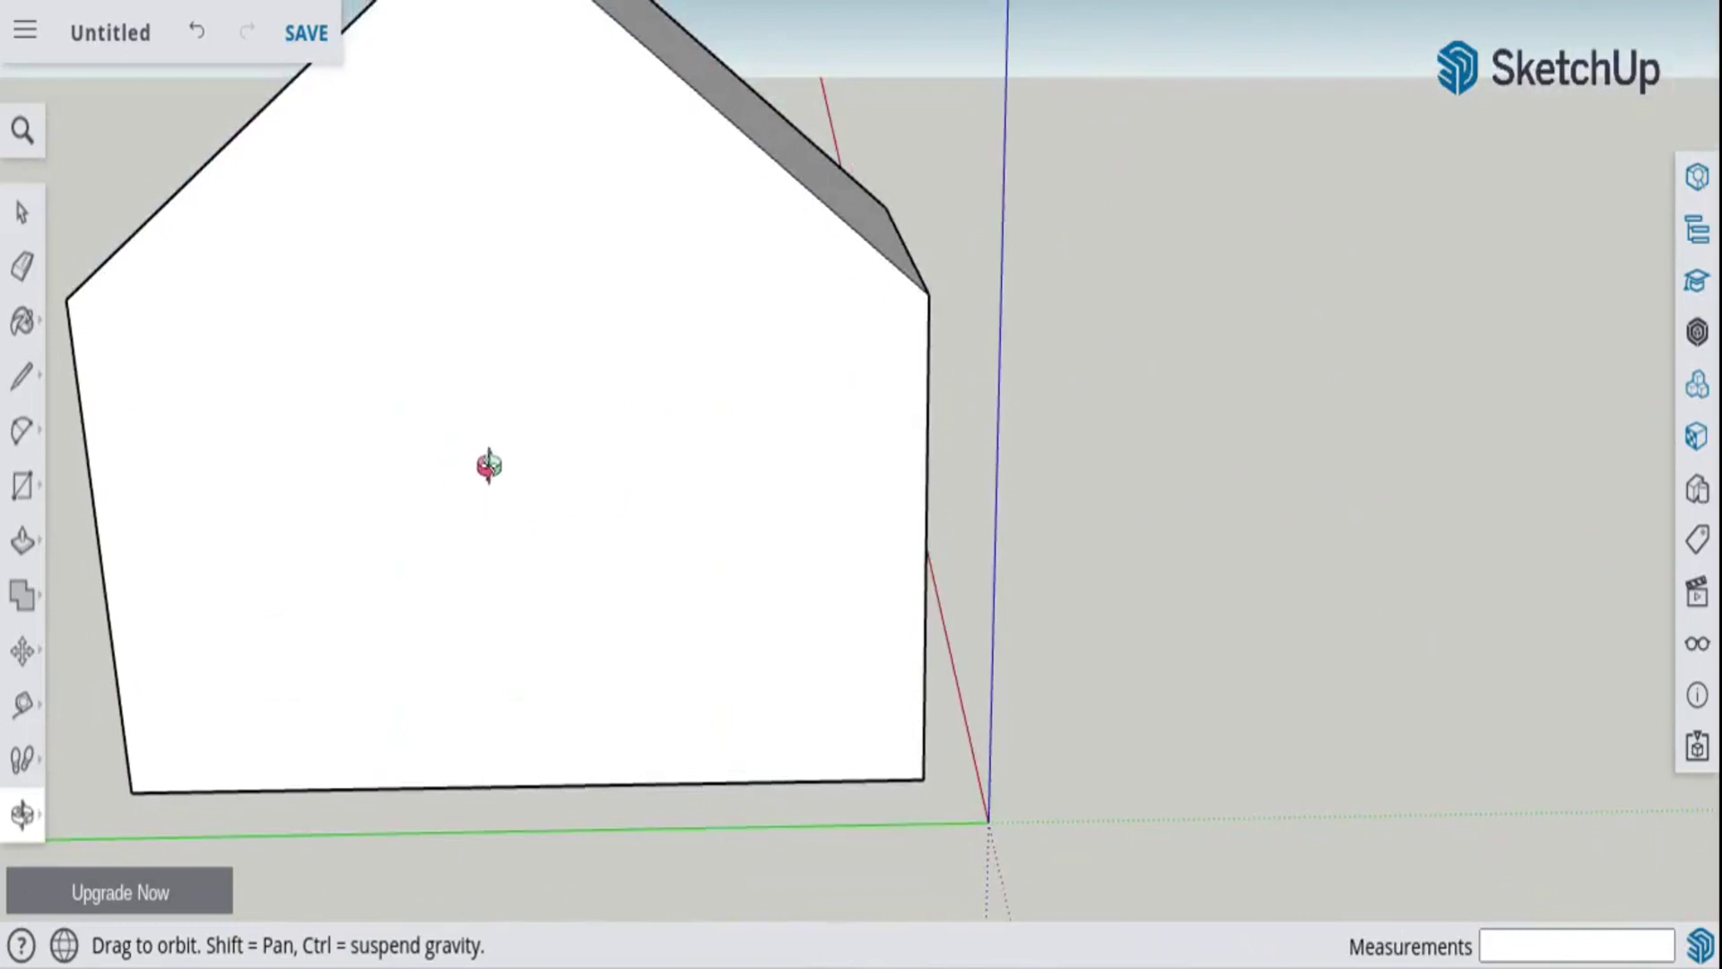
left_click(18, 392)
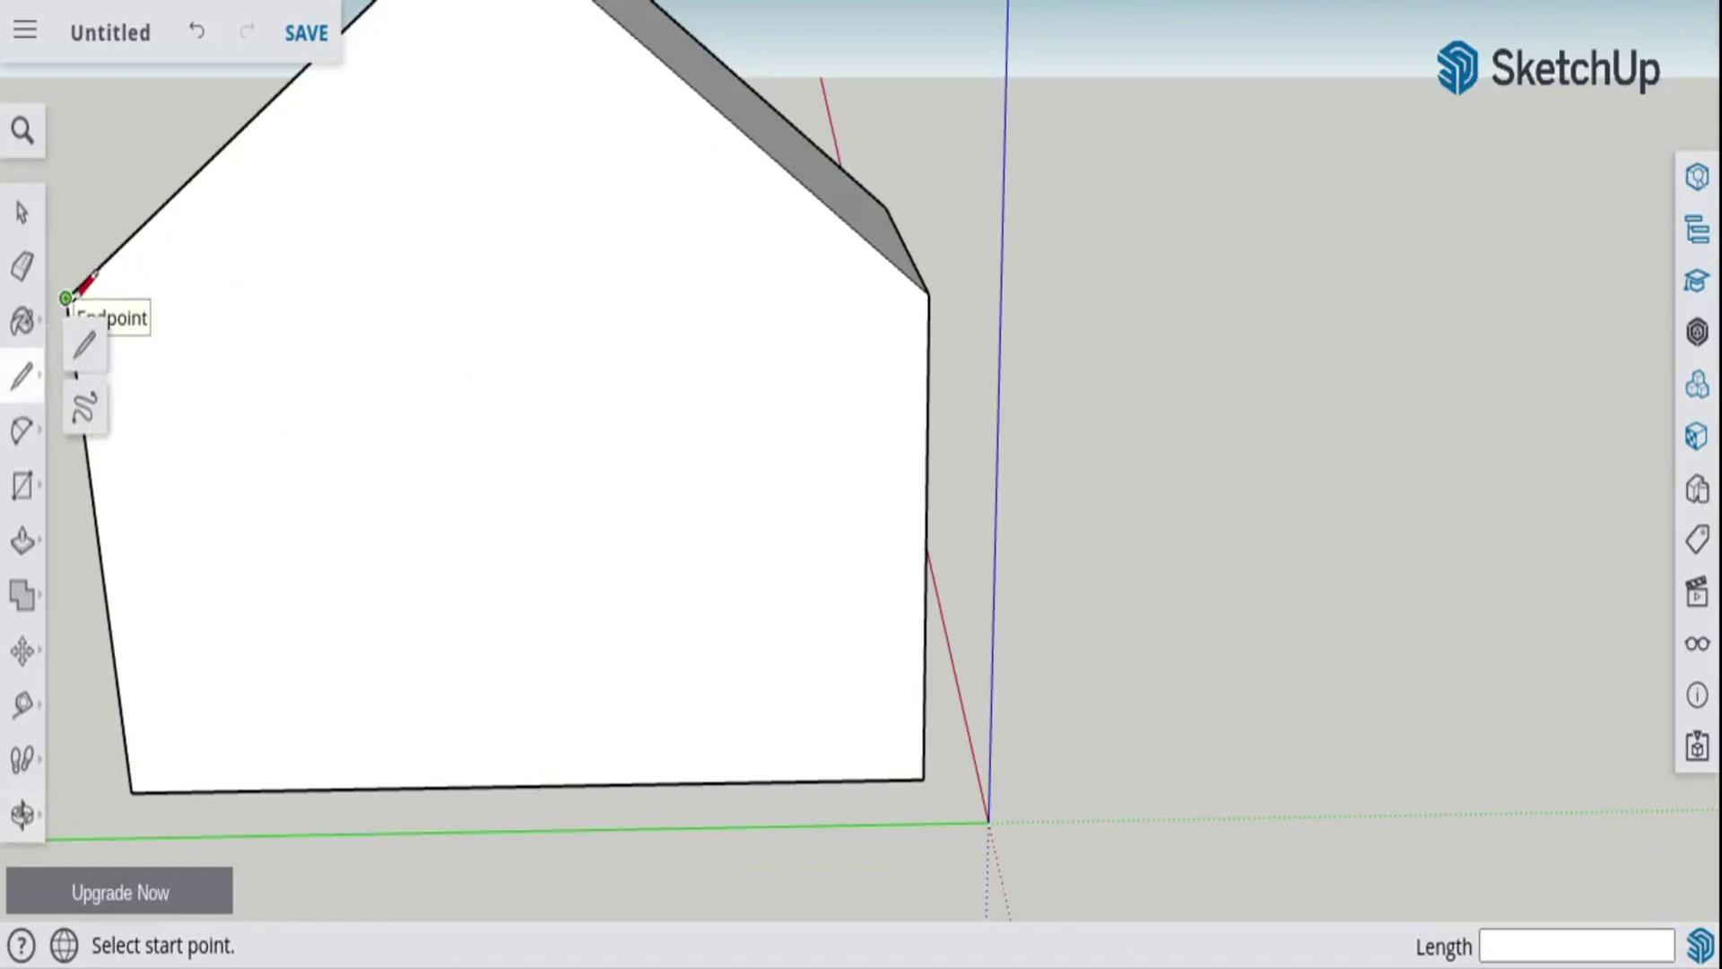
left_click(67, 297)
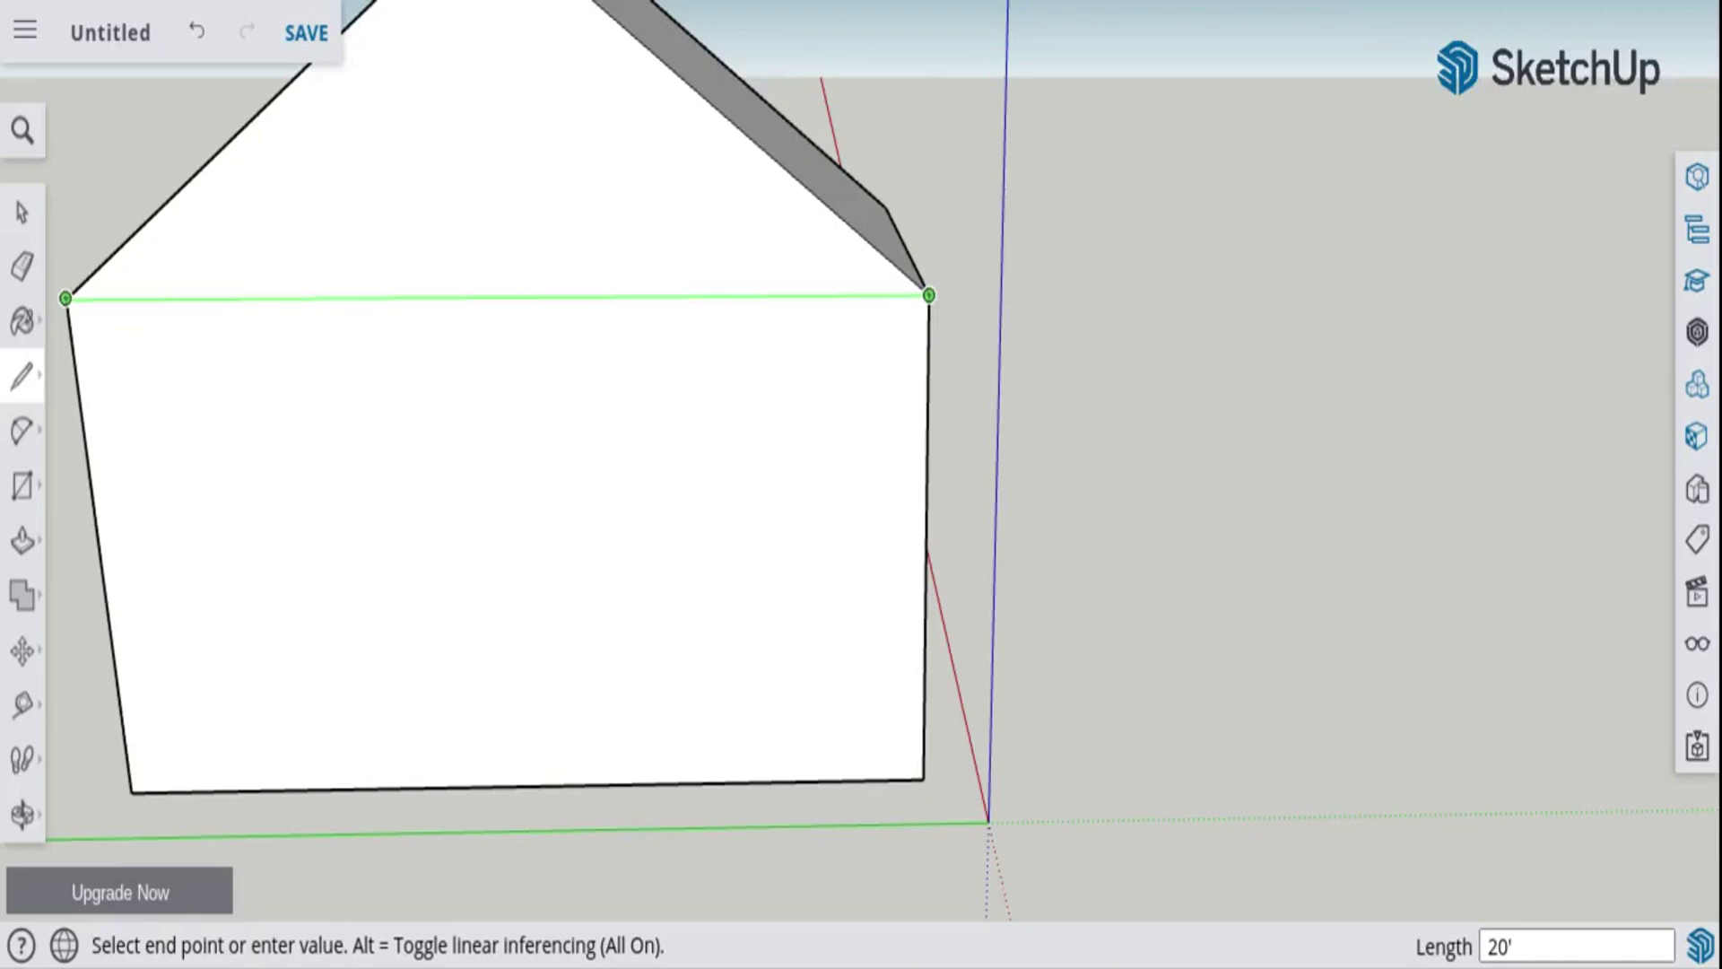
left_click(938, 302)
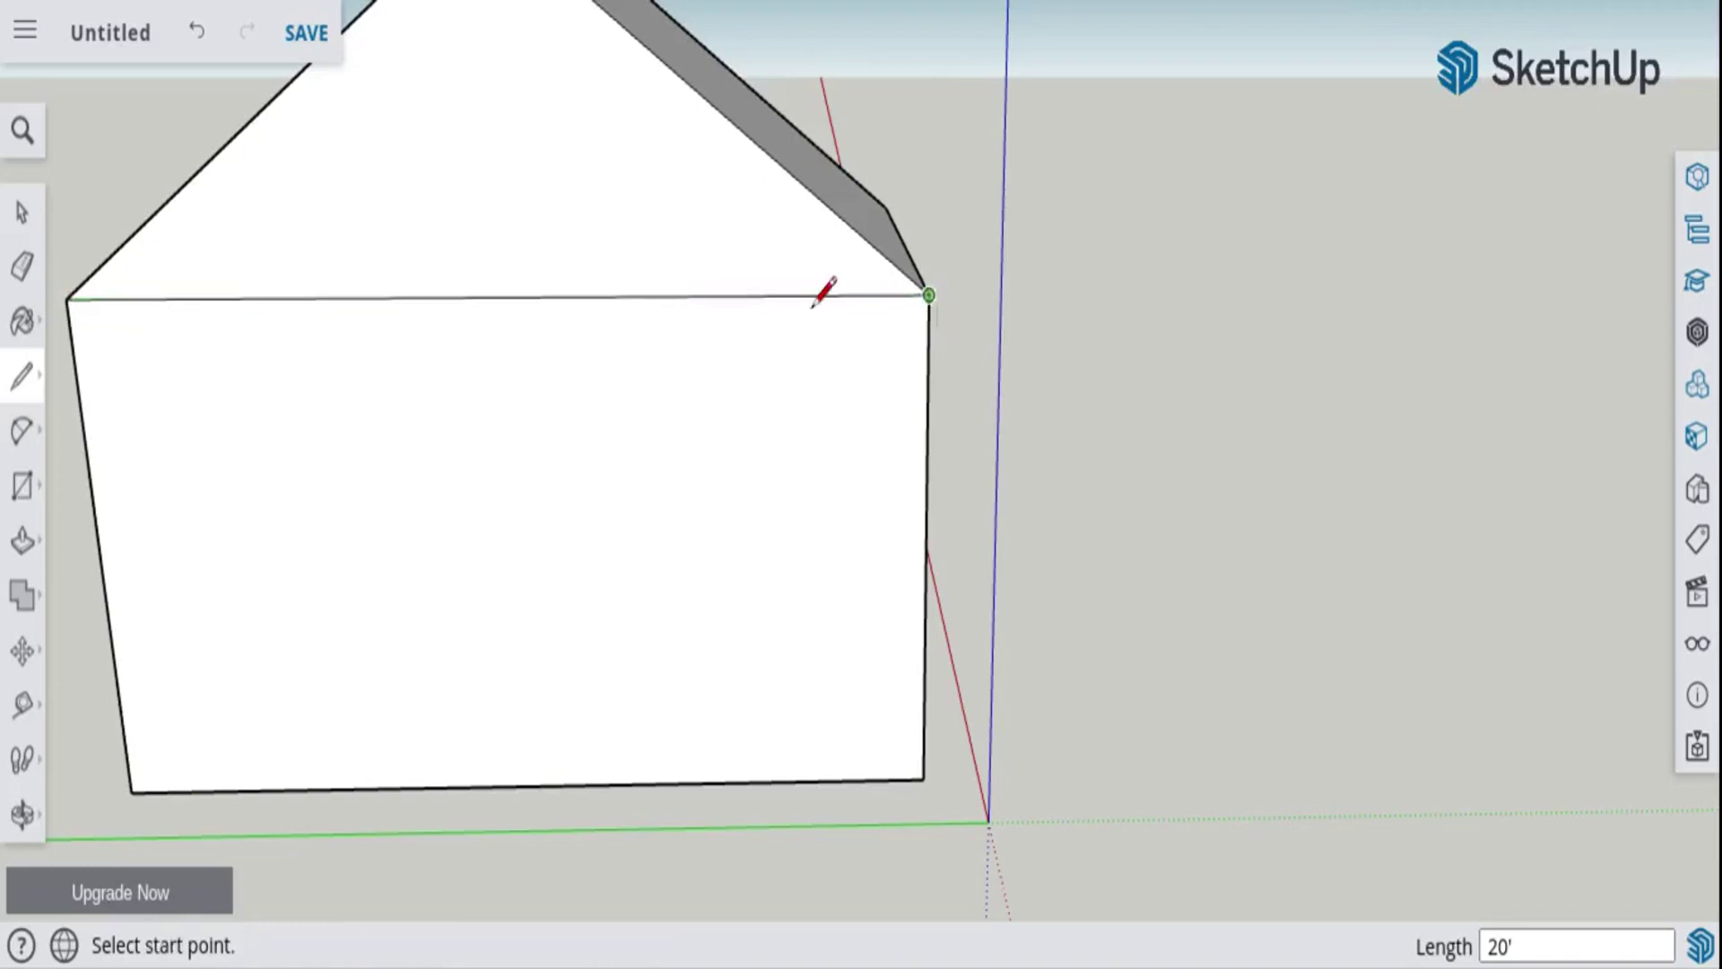
- Draw a vertical line from the midpoint of the gable wall's eave line down to the wall's middle, ending in a 1' 6" horizontal segment
left_click(502, 296)
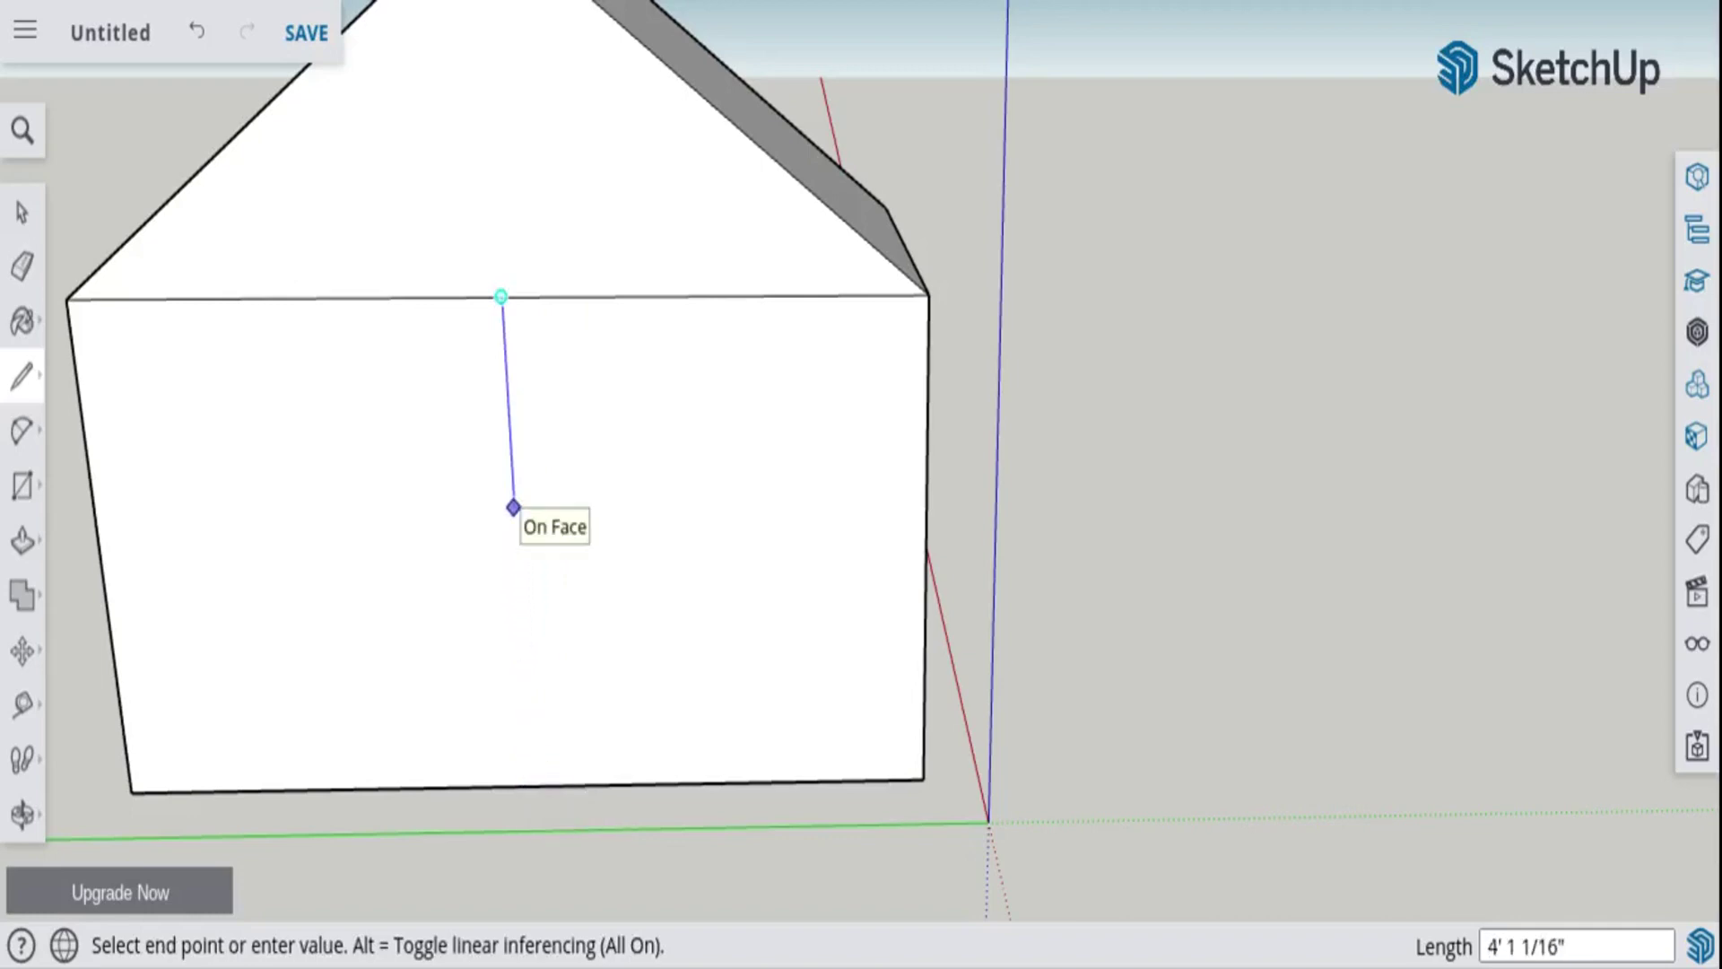
key("Return")
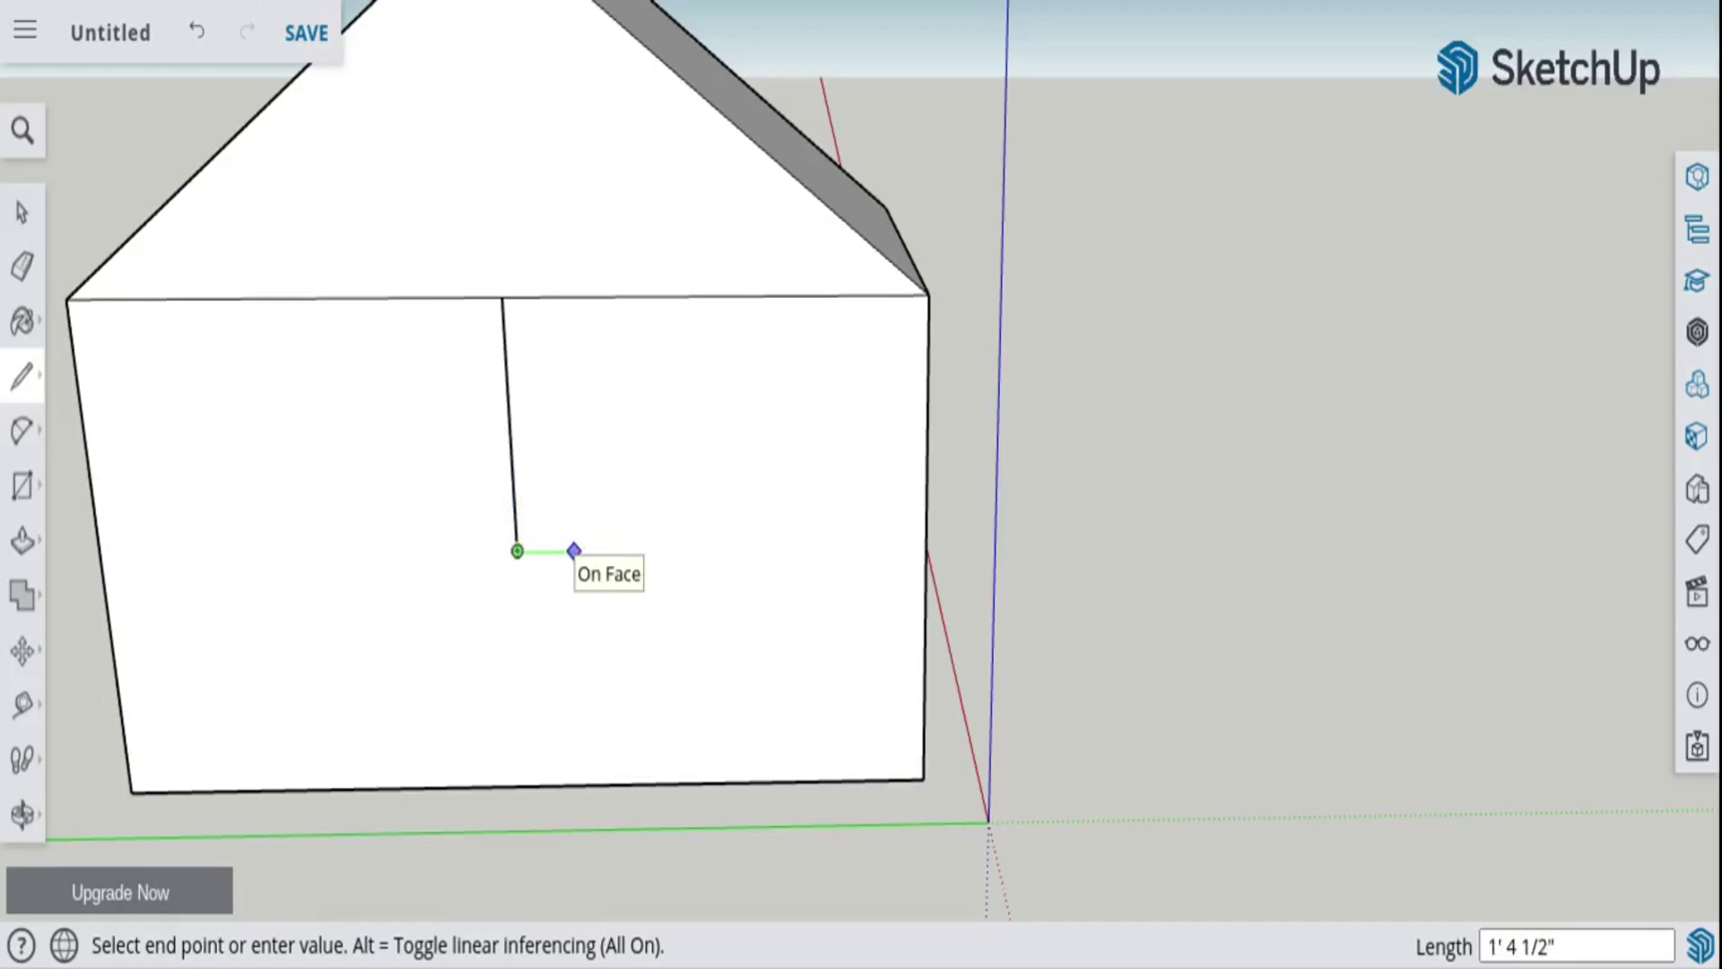
key("Return")
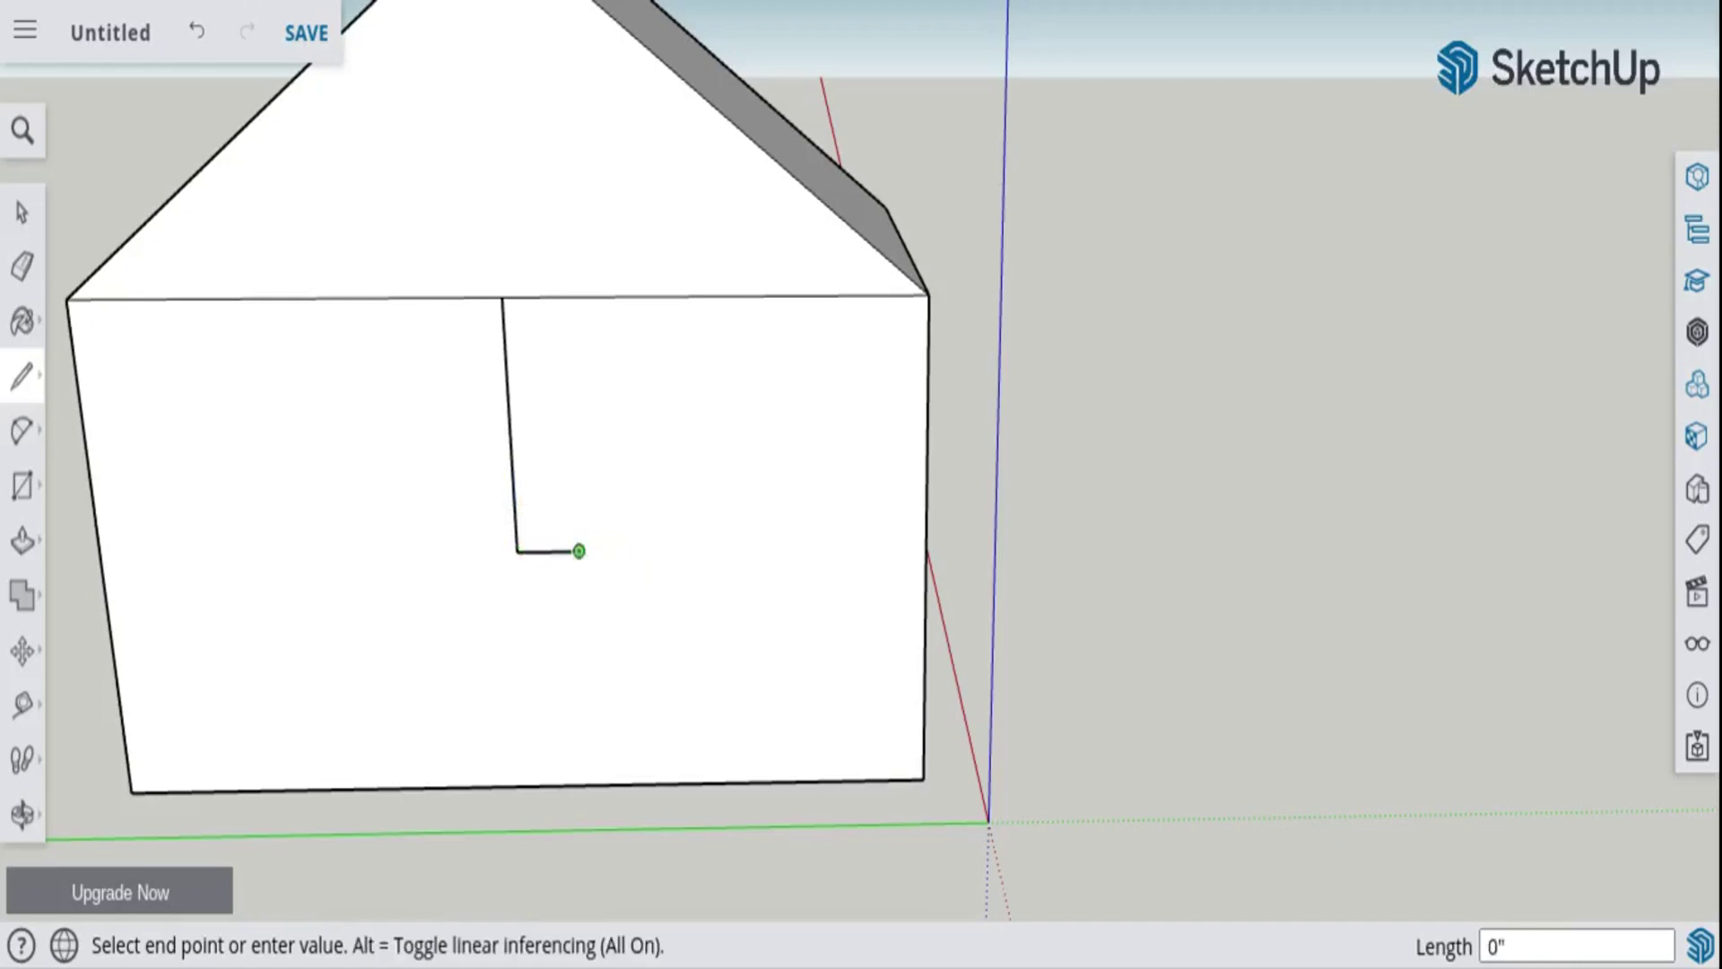
- Draw a 3' square window outline centred on the lower end of the vertical line, starting and closing at the short horizontal segment's end
left_click(574, 476)
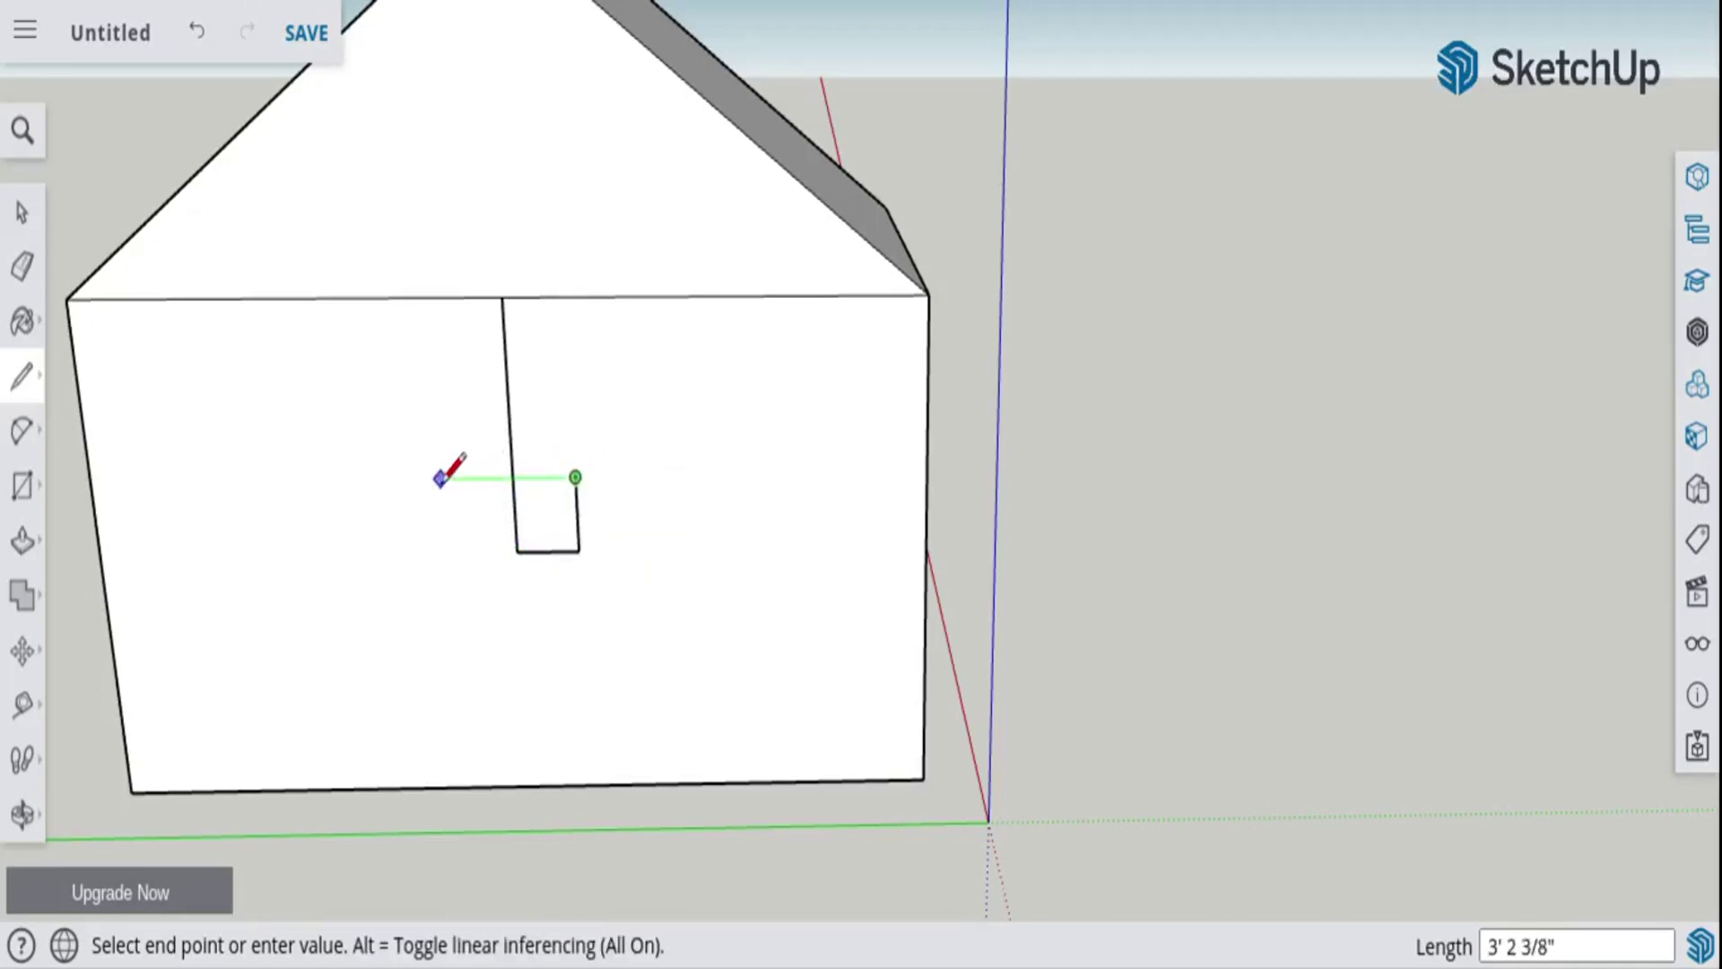
type("3")
key("Return")
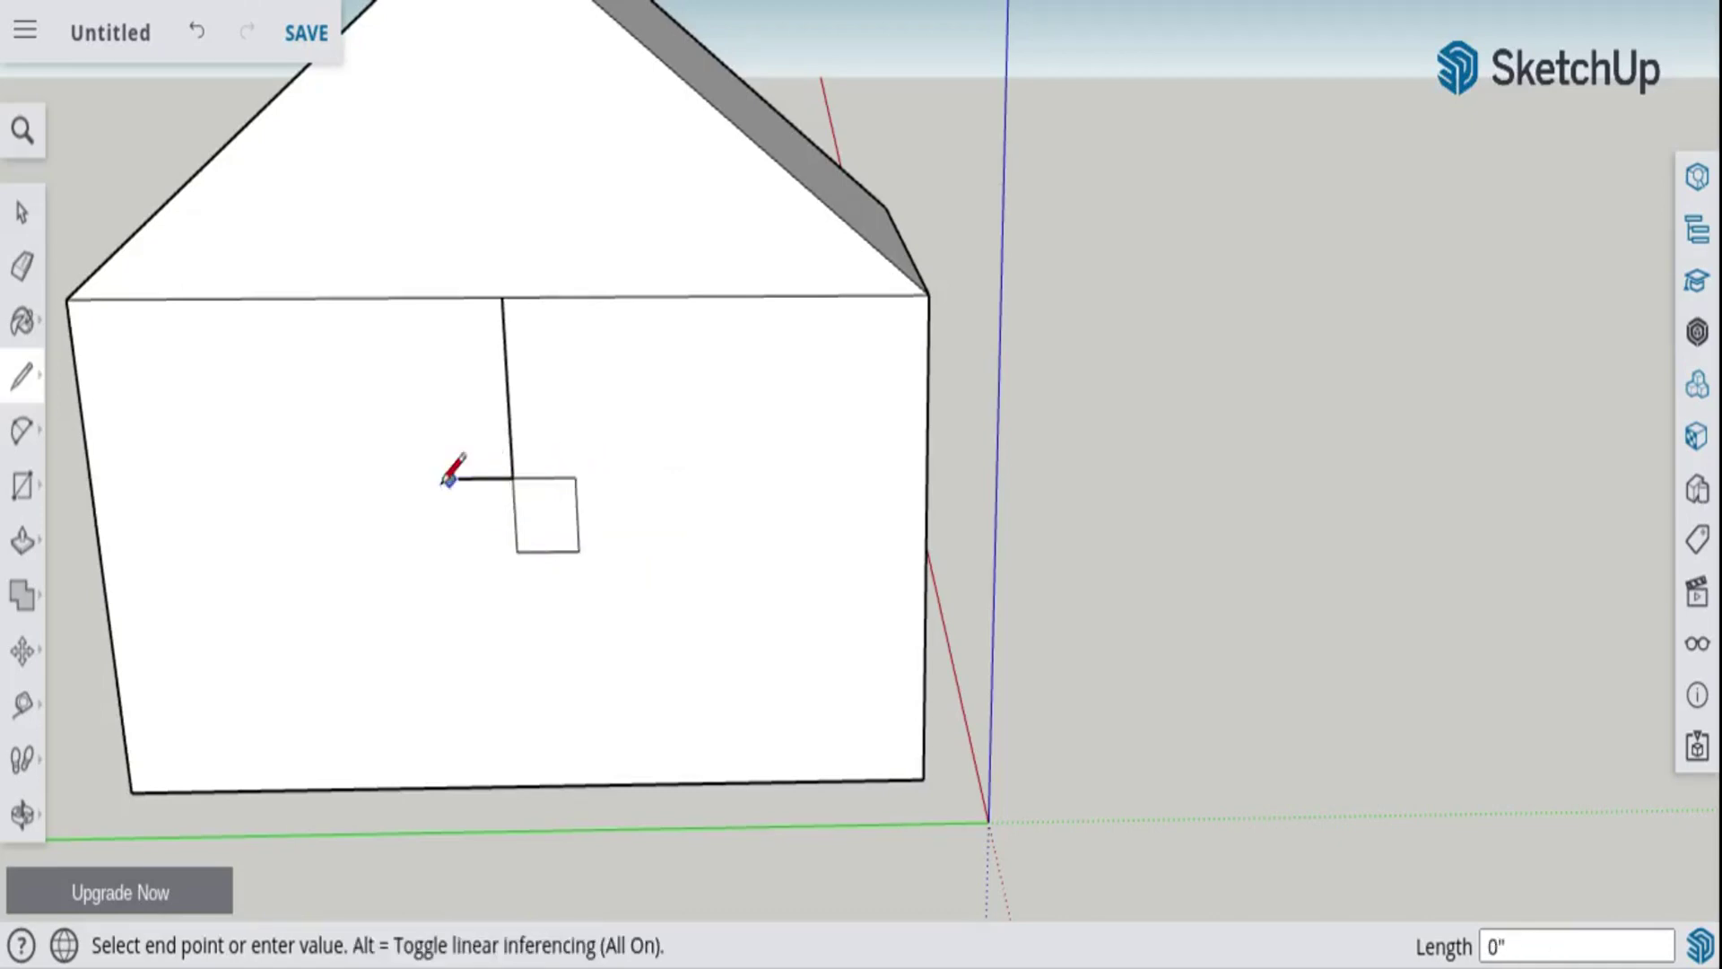
left_click(458, 625)
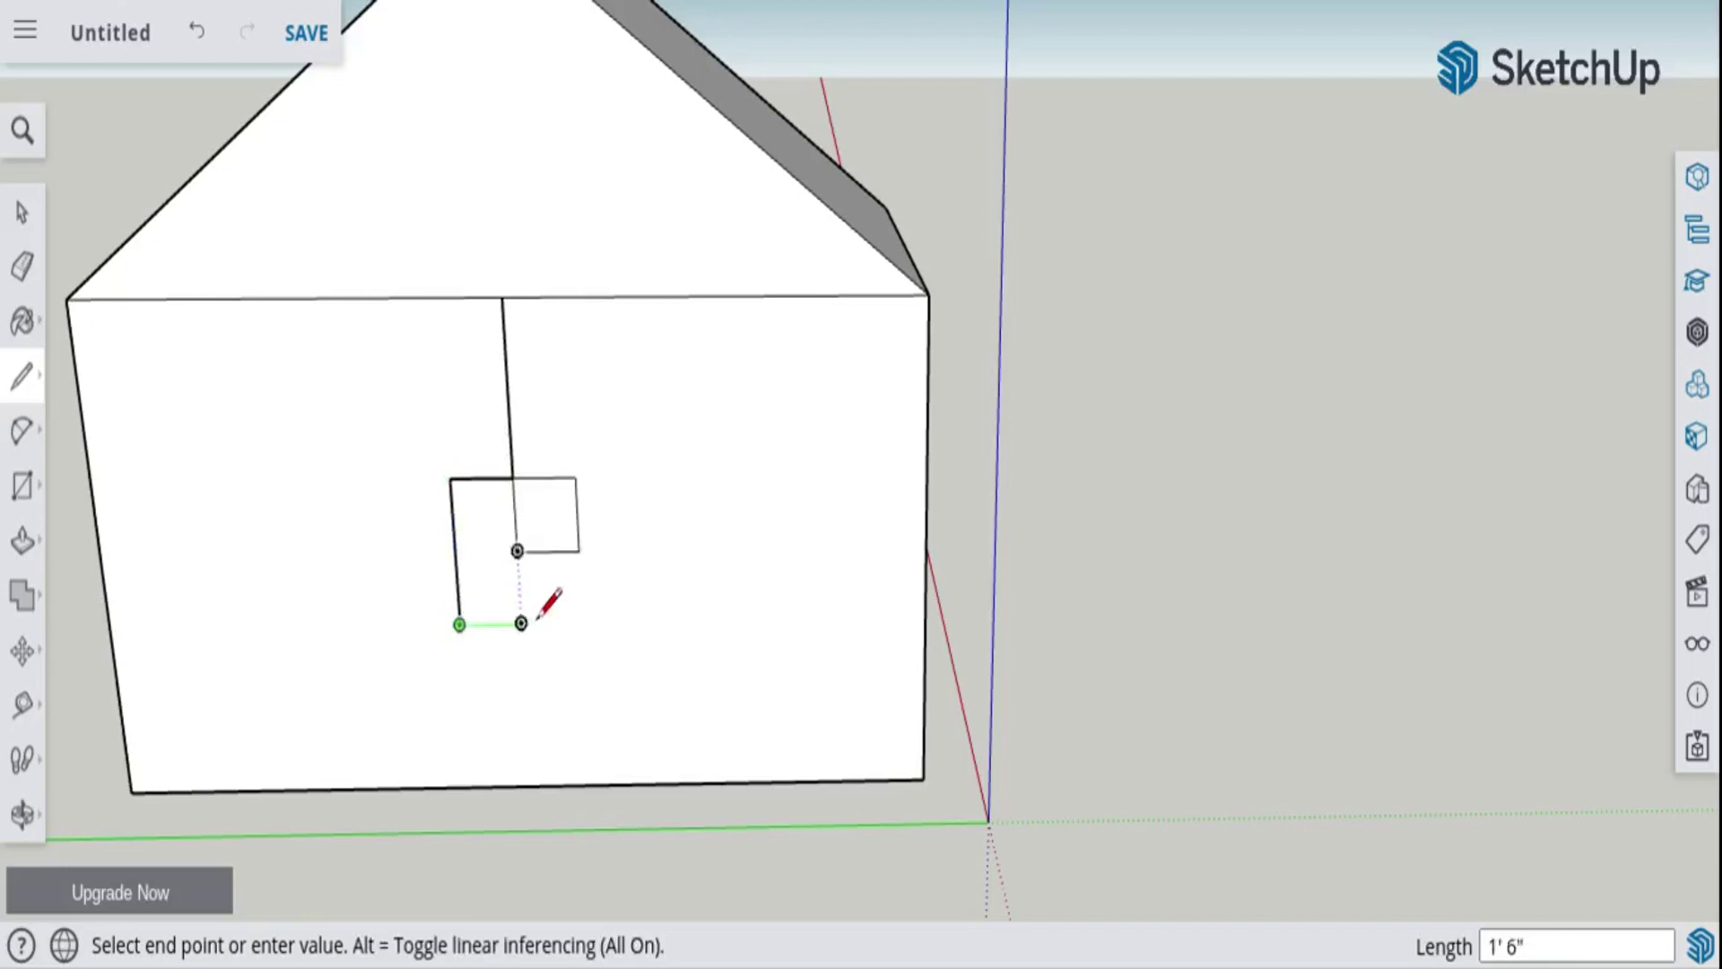
left_click(578, 623)
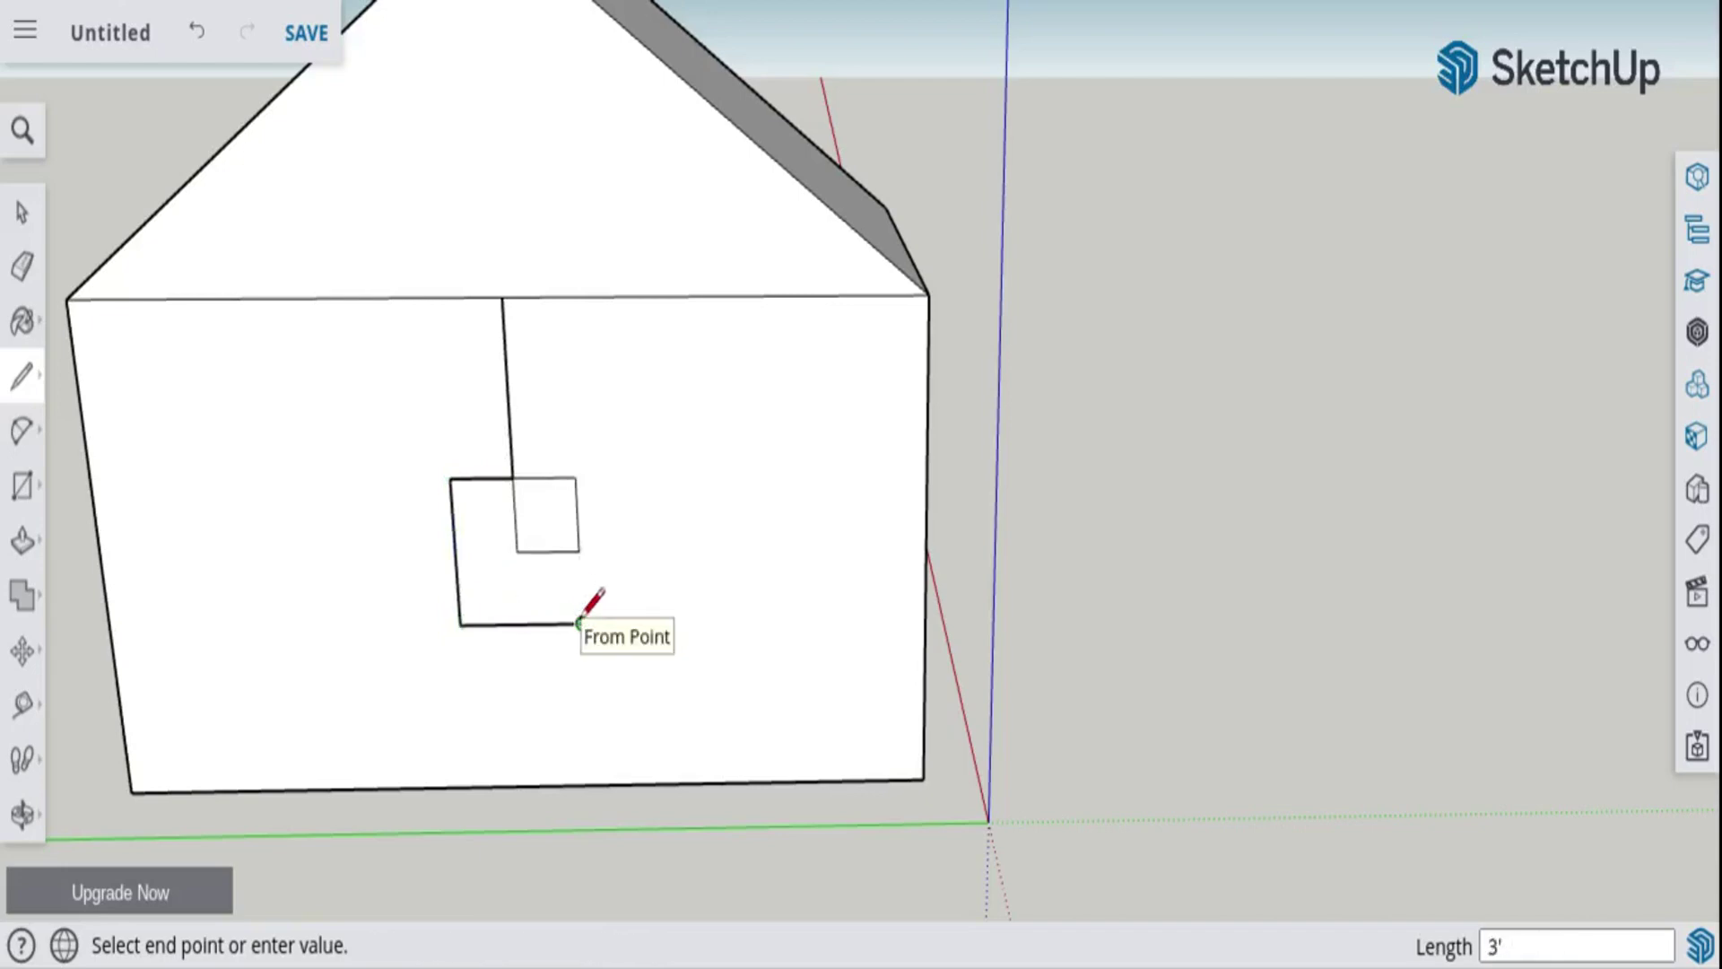
left_click(579, 551)
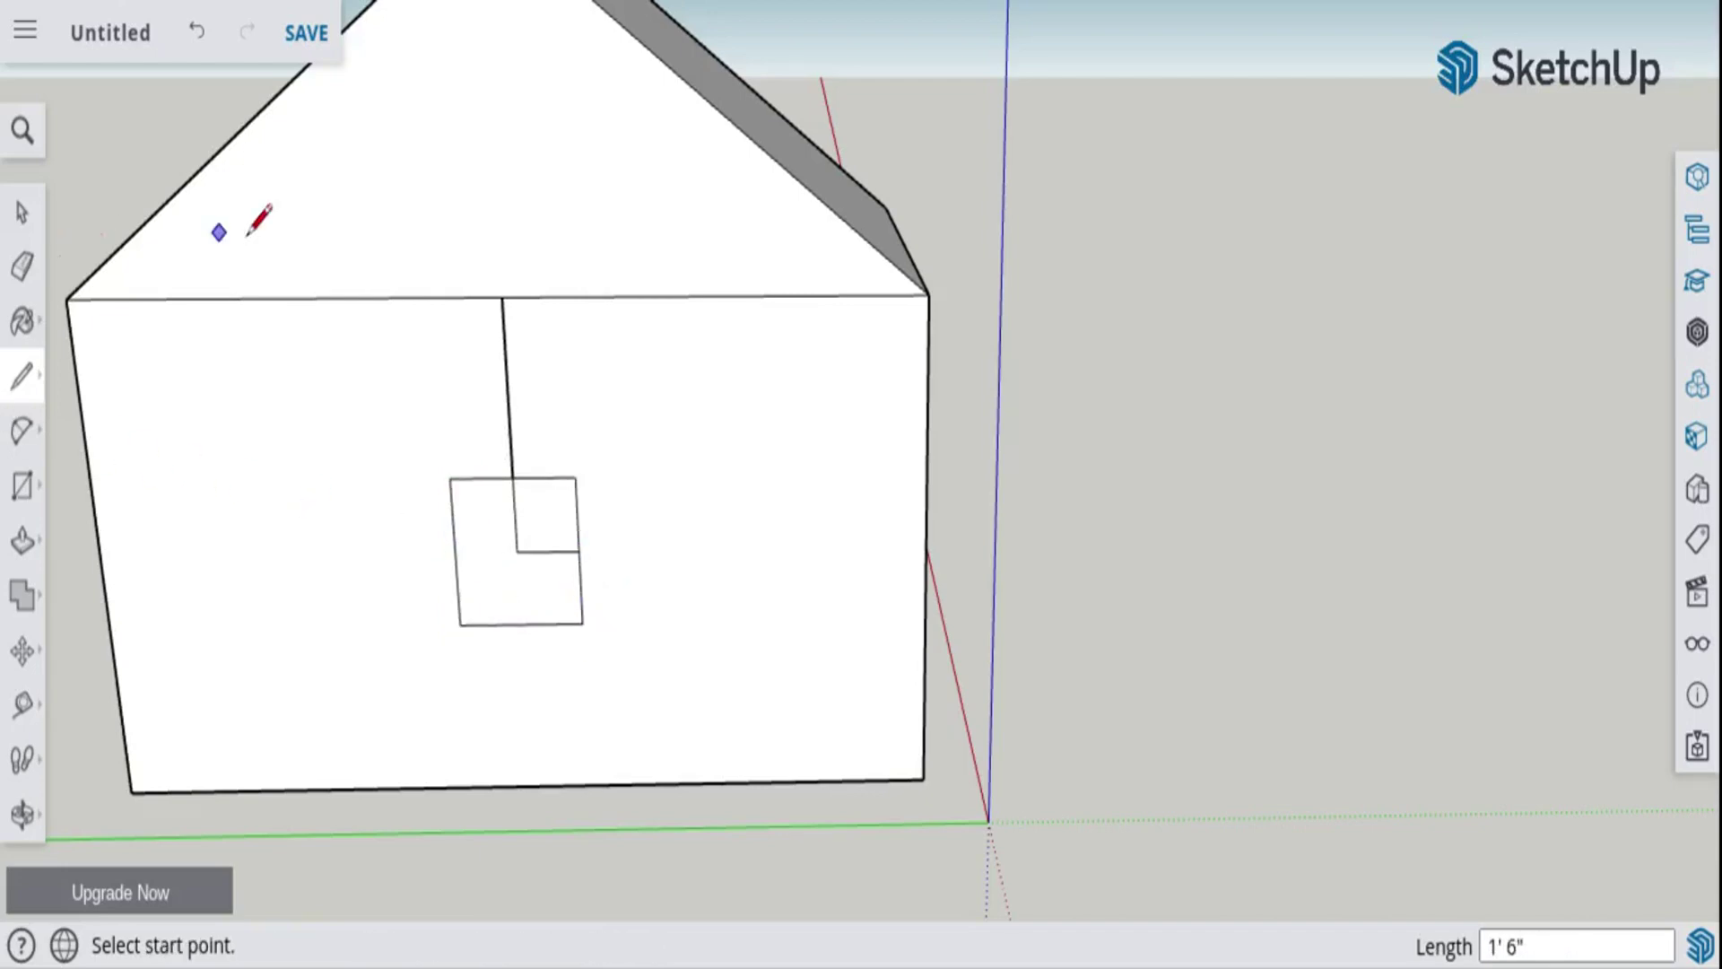
- Erase the lines inside the window square, the vertical line above it and the horizontal eave line across the gable wall
key("e")
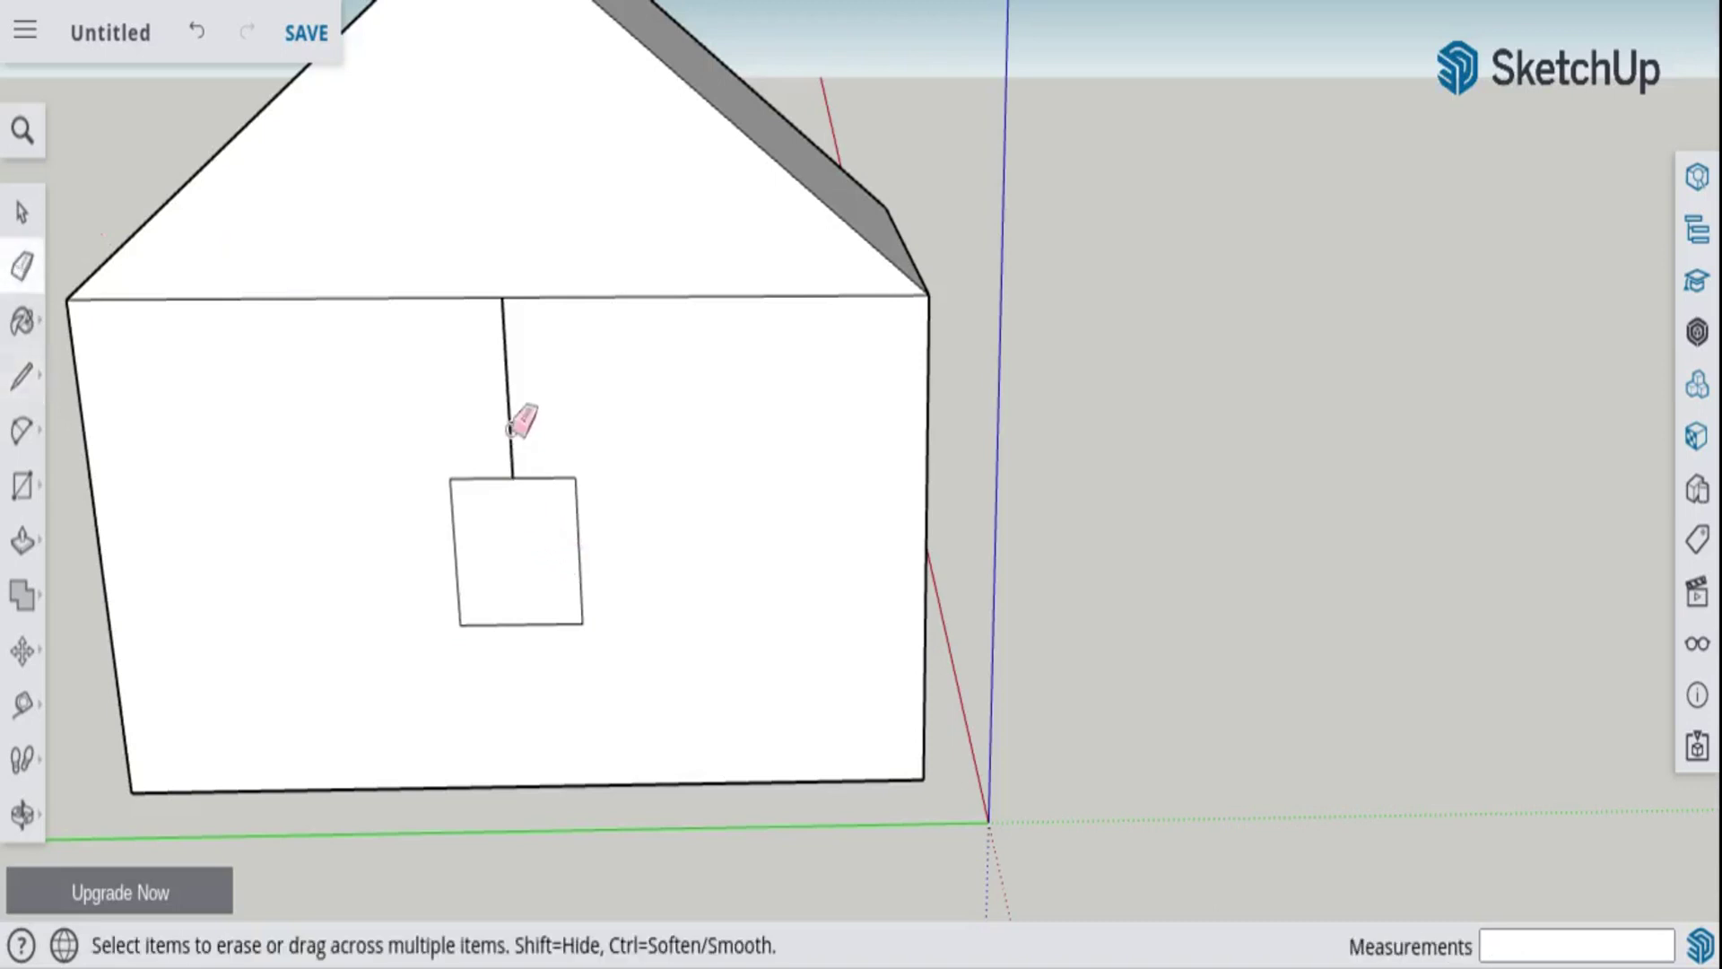
left_click(513, 394)
left_click(517, 296)
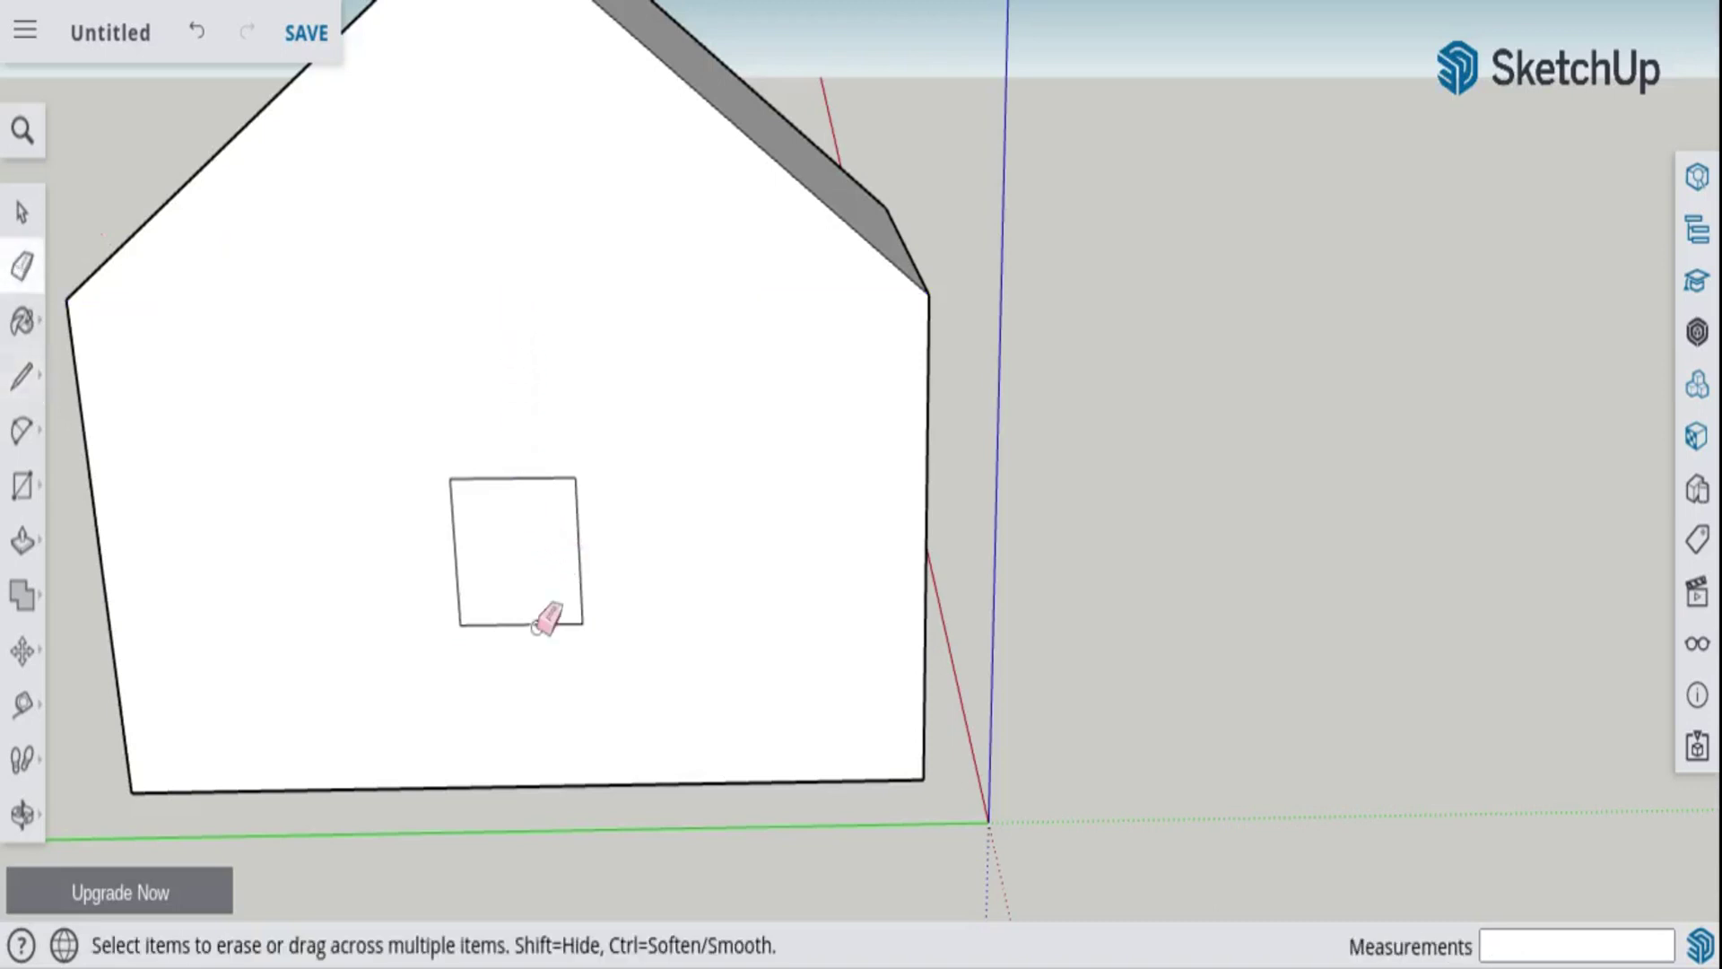
scroll(546, 654, "down", 5)
scroll(541, 662, "up", 4)
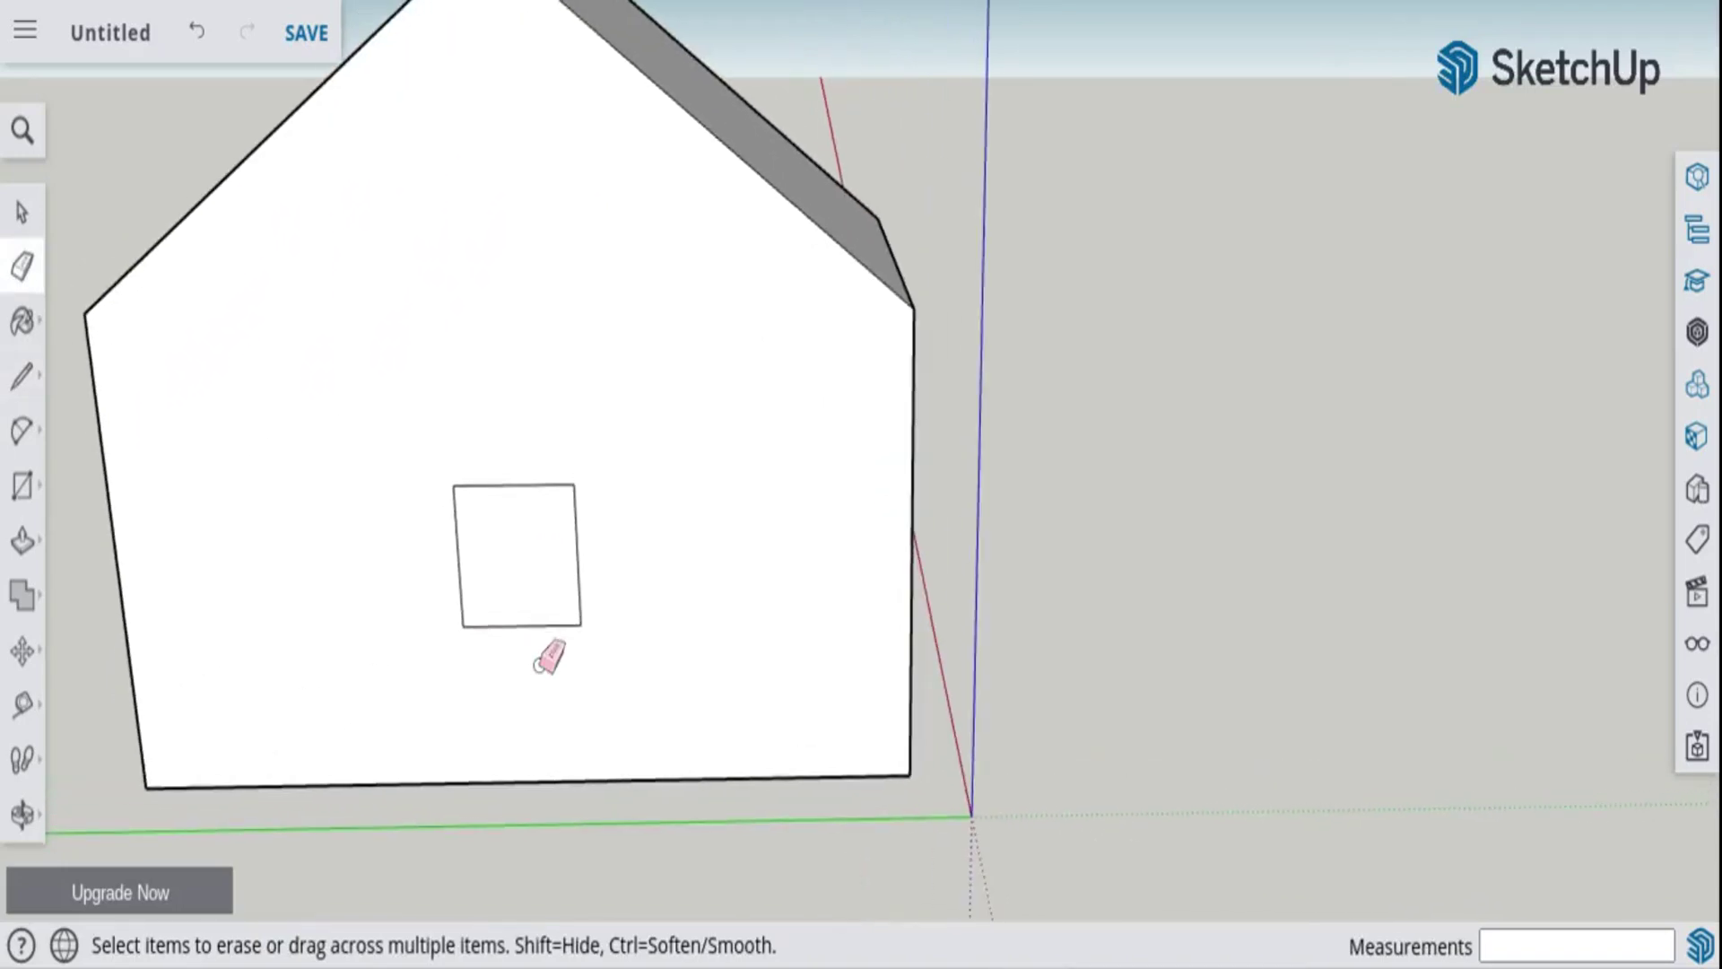
- Open the material library for the Paint Bucket and review its material categories down to Wood
left_click(22, 813)
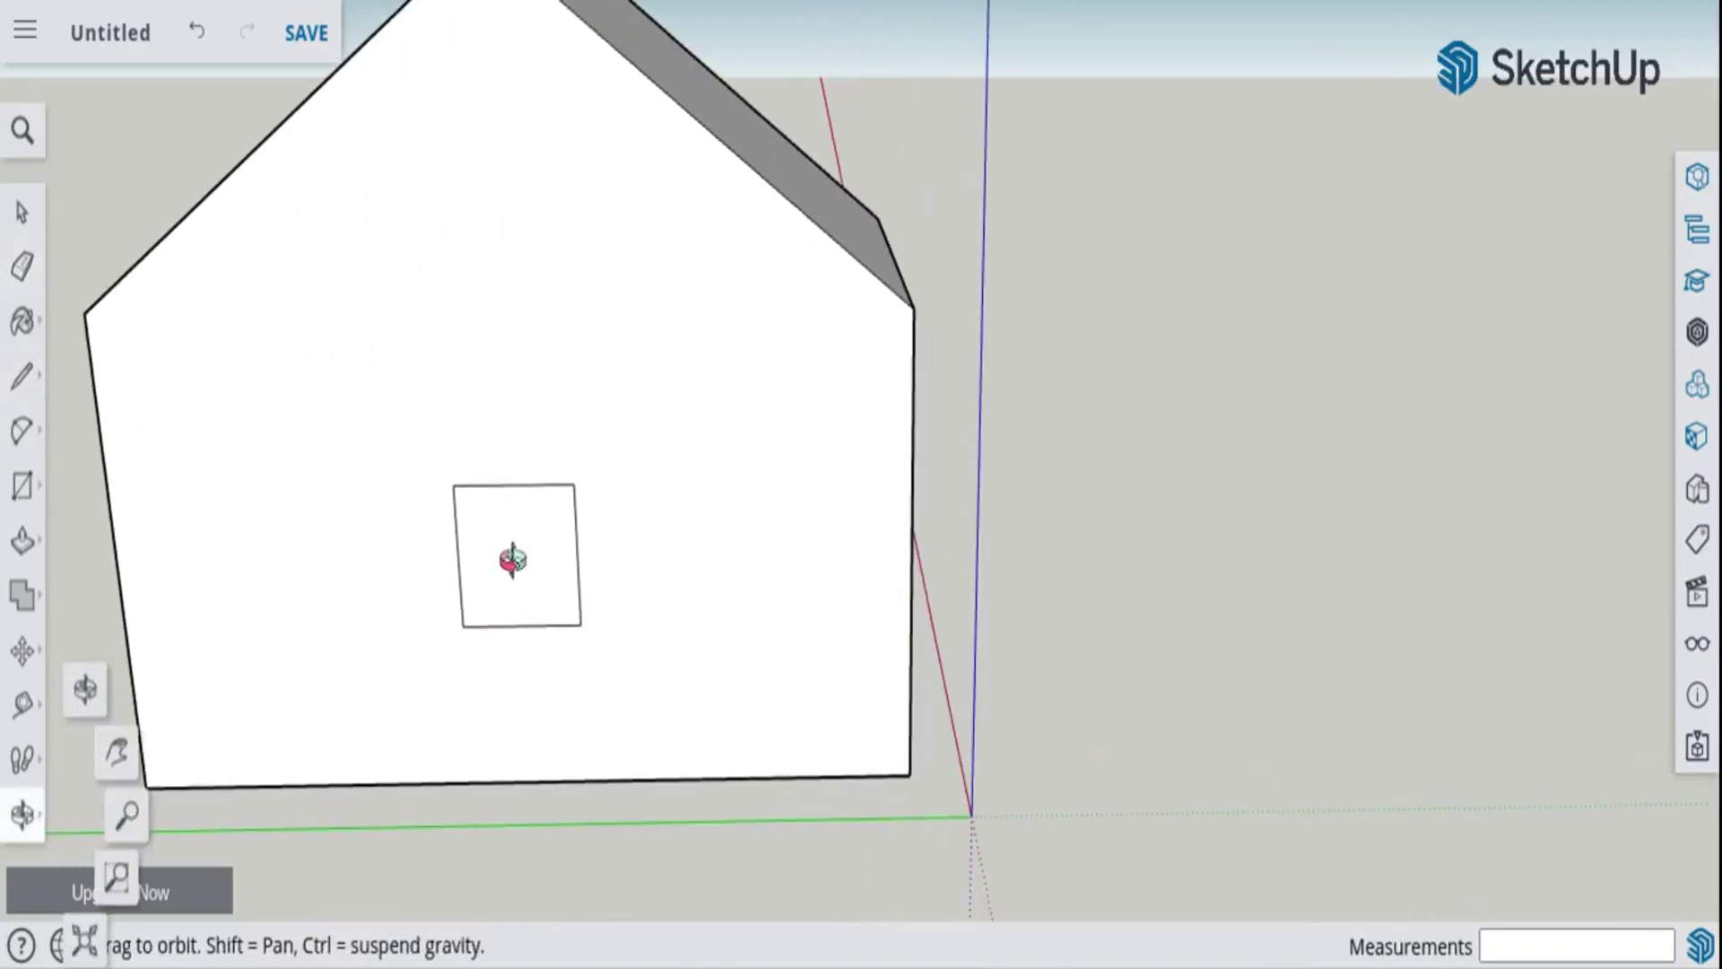
left_click_drag(512, 559, 993, 546)
left_click_drag(413, 618, 709, 679)
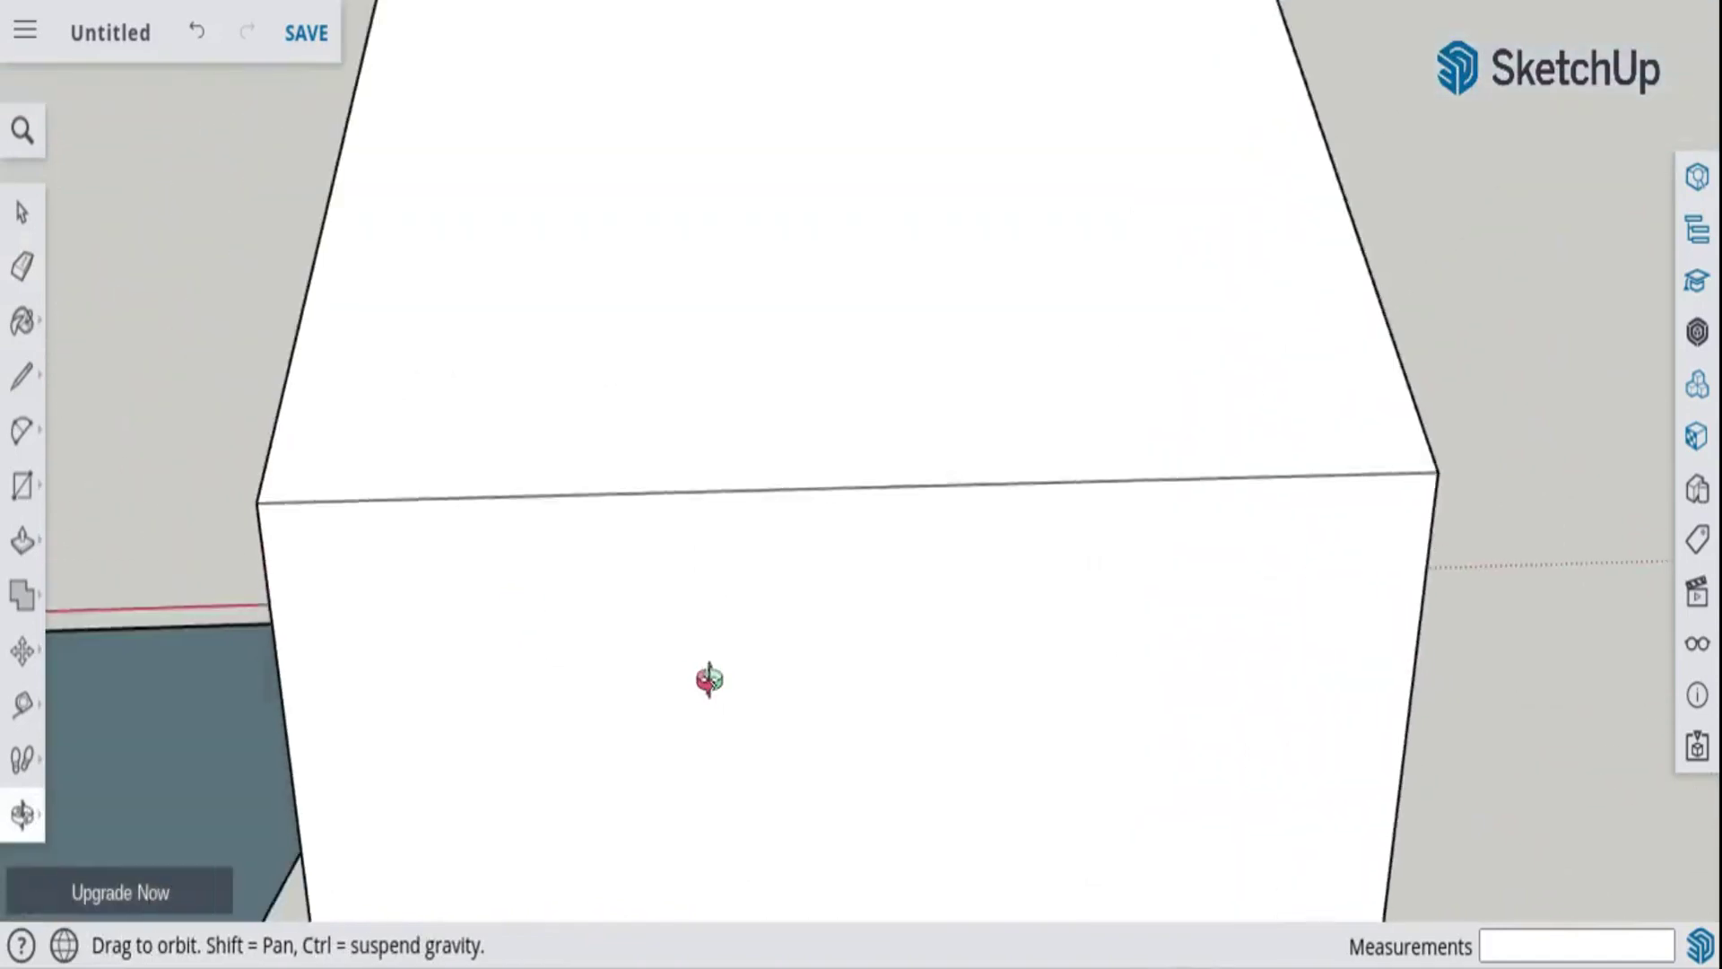
scroll(708, 679, "down", 10)
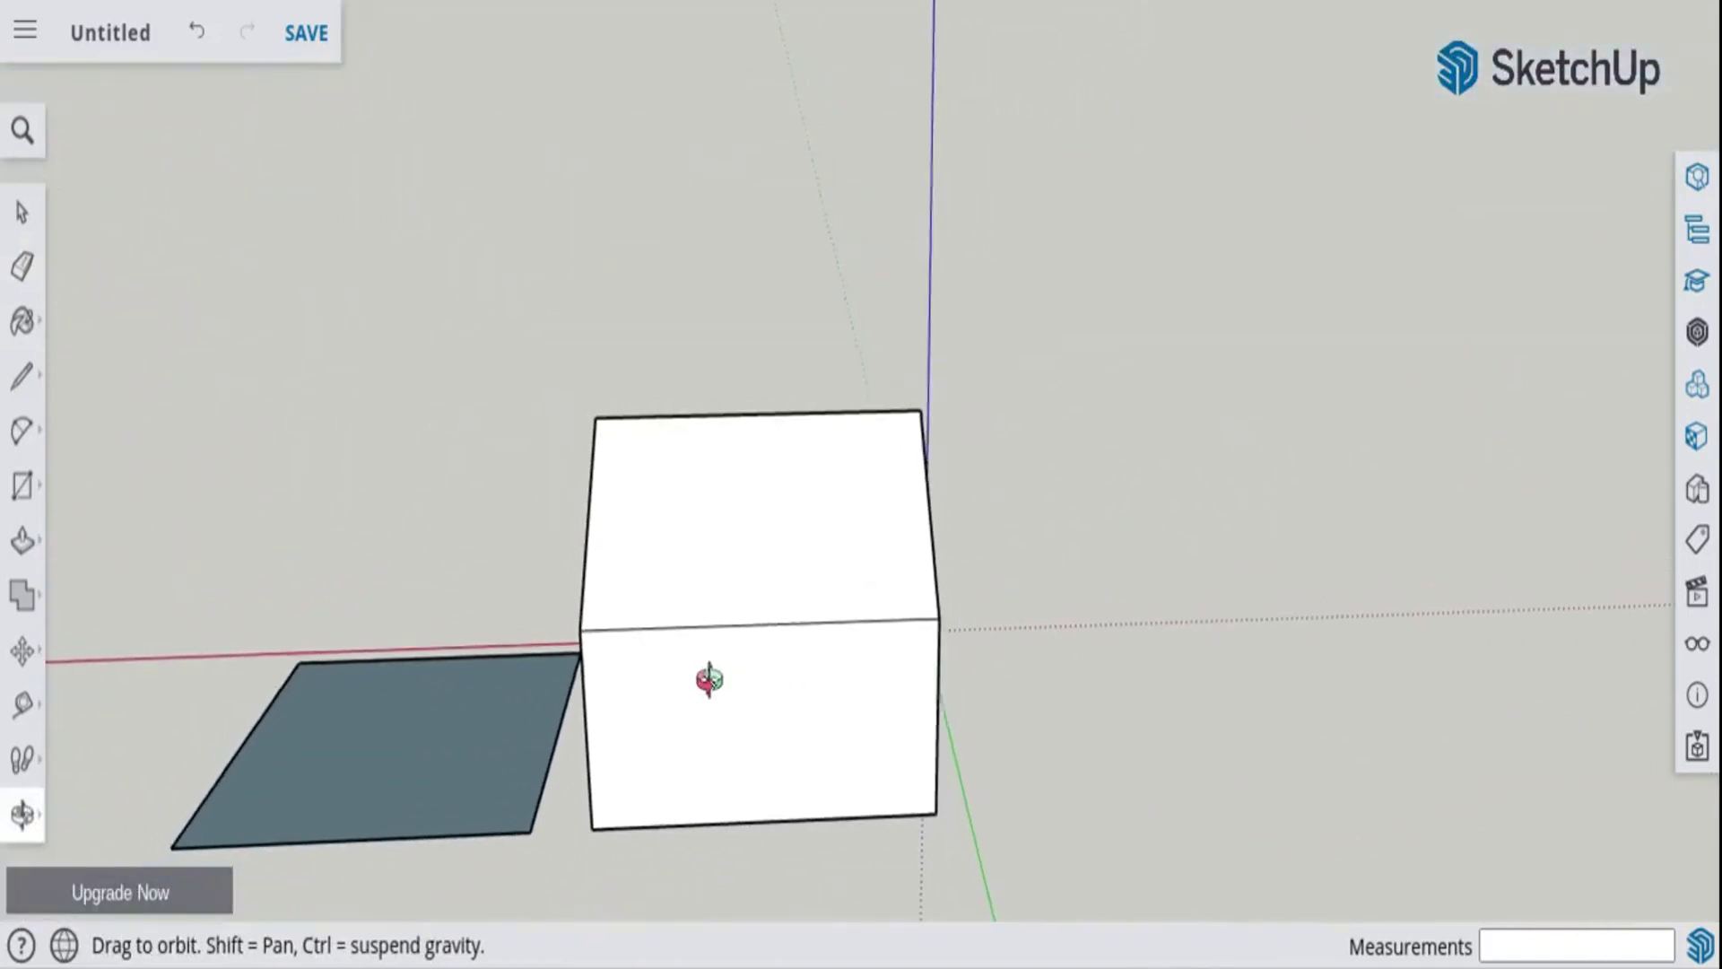
left_click_drag(443, 645, 441, 422)
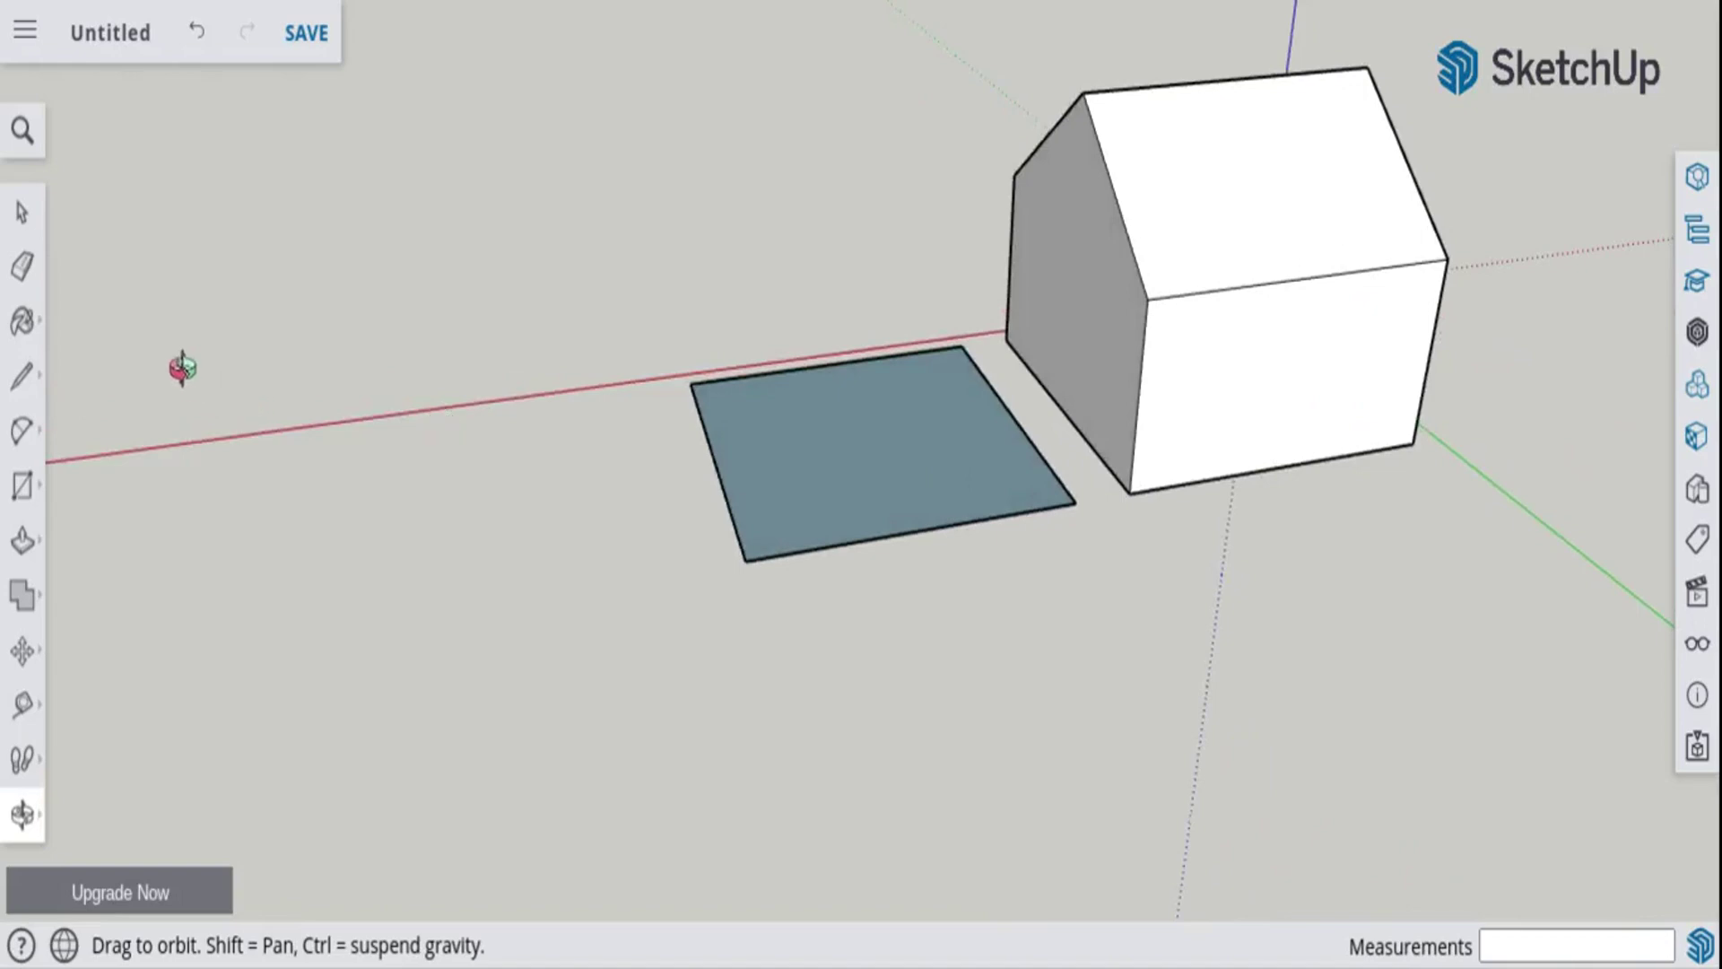
left_click(22, 320)
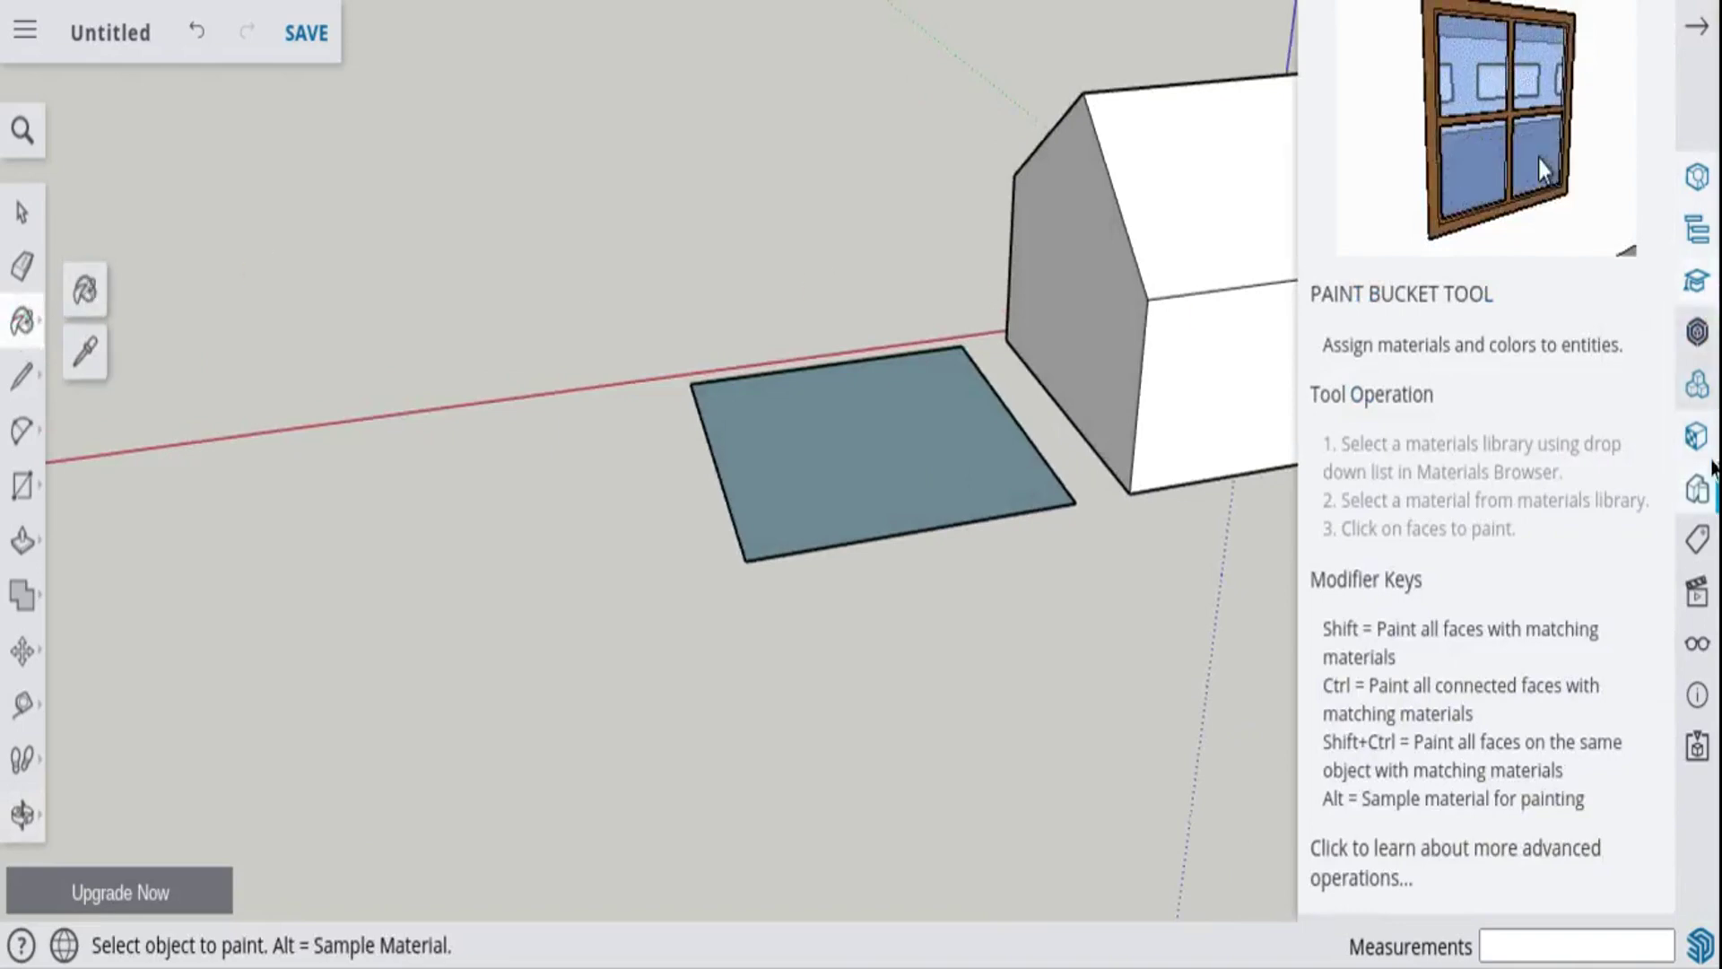
left_click(1698, 438)
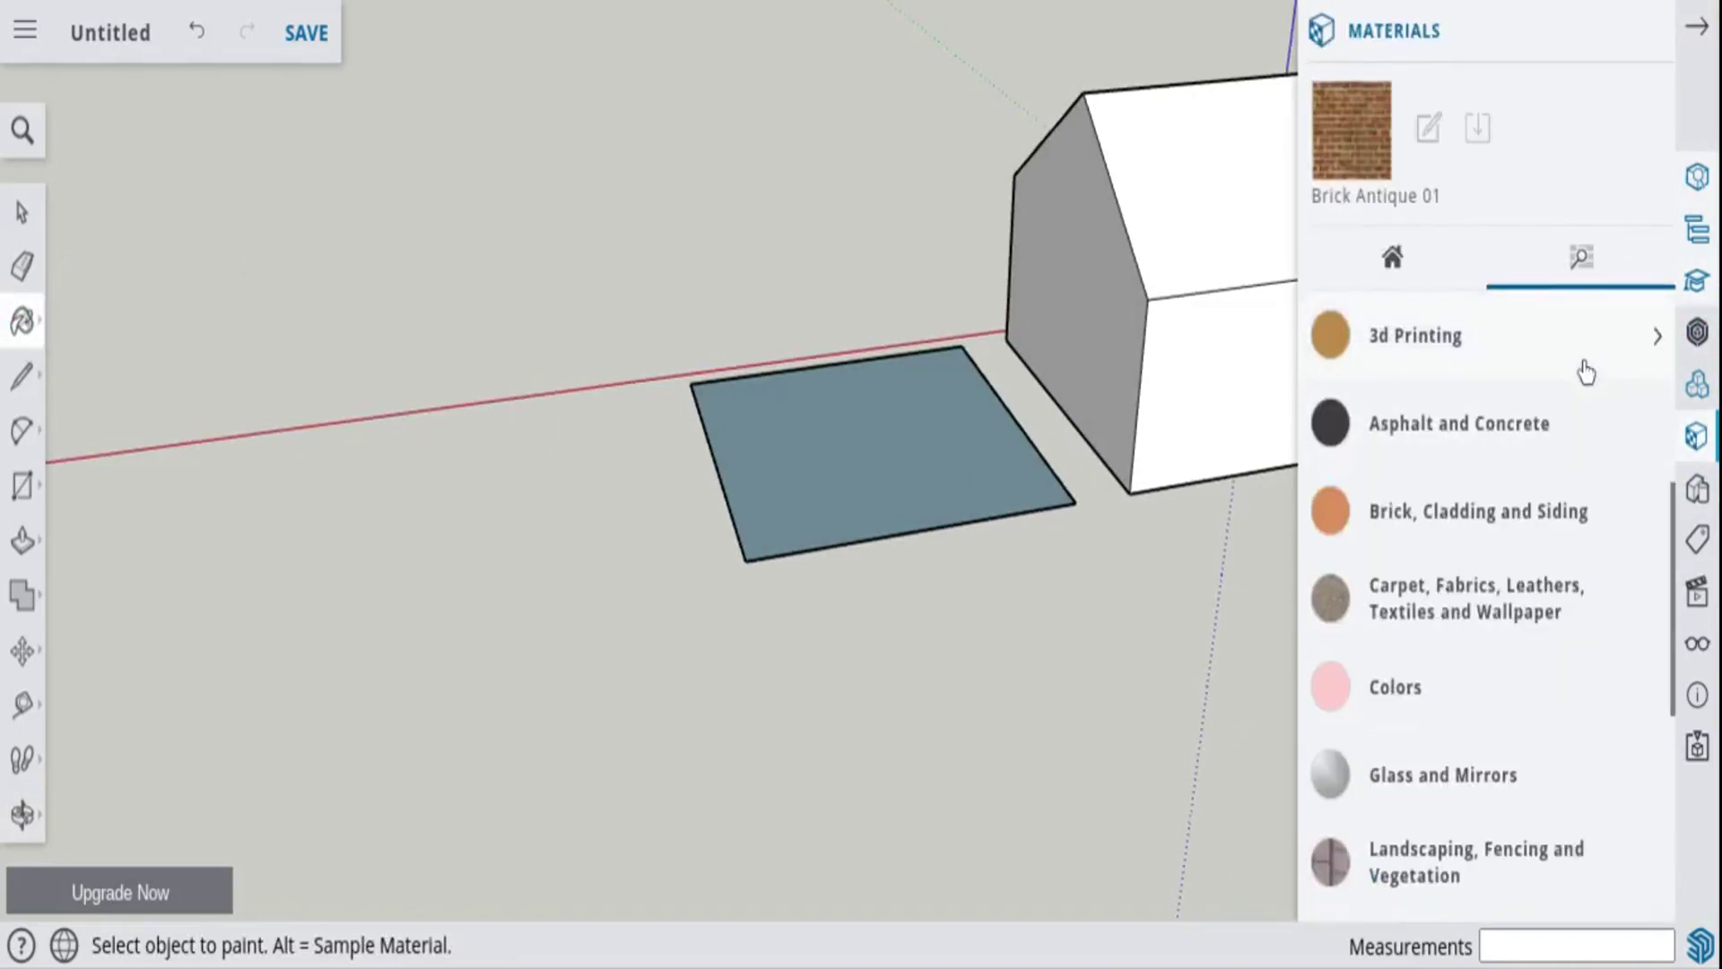
scroll(1583, 373, "down", 2)
scroll(1585, 371, "down", 1)
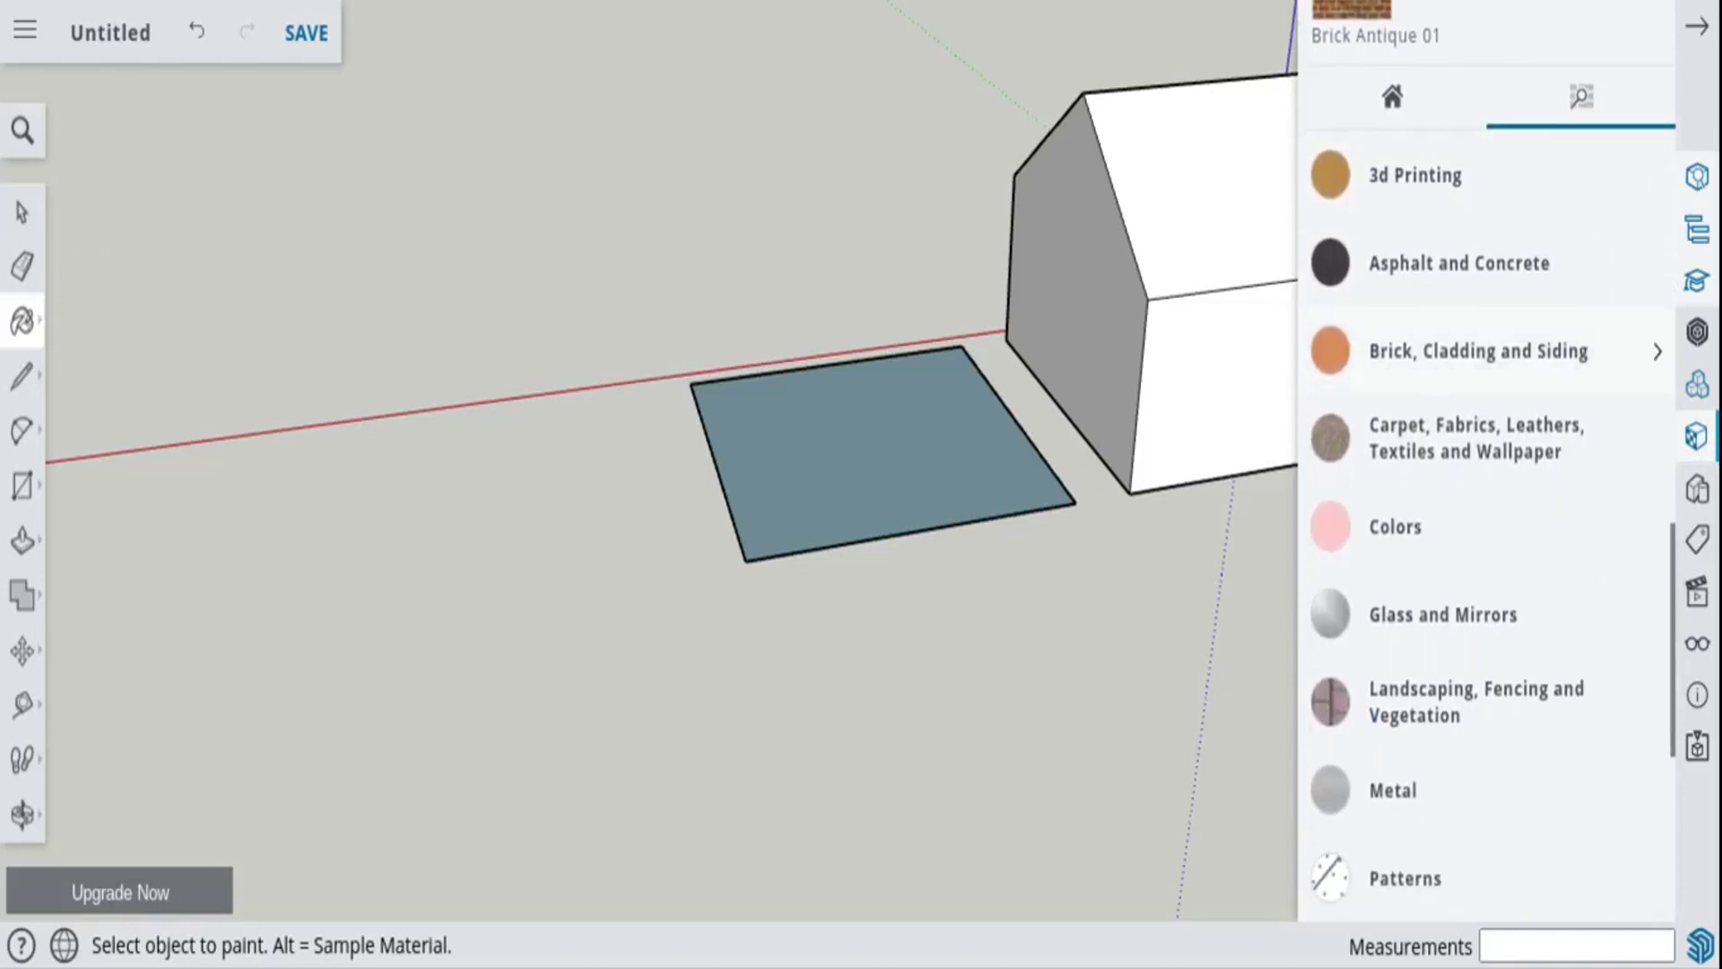
scroll(1586, 372, "down", 1)
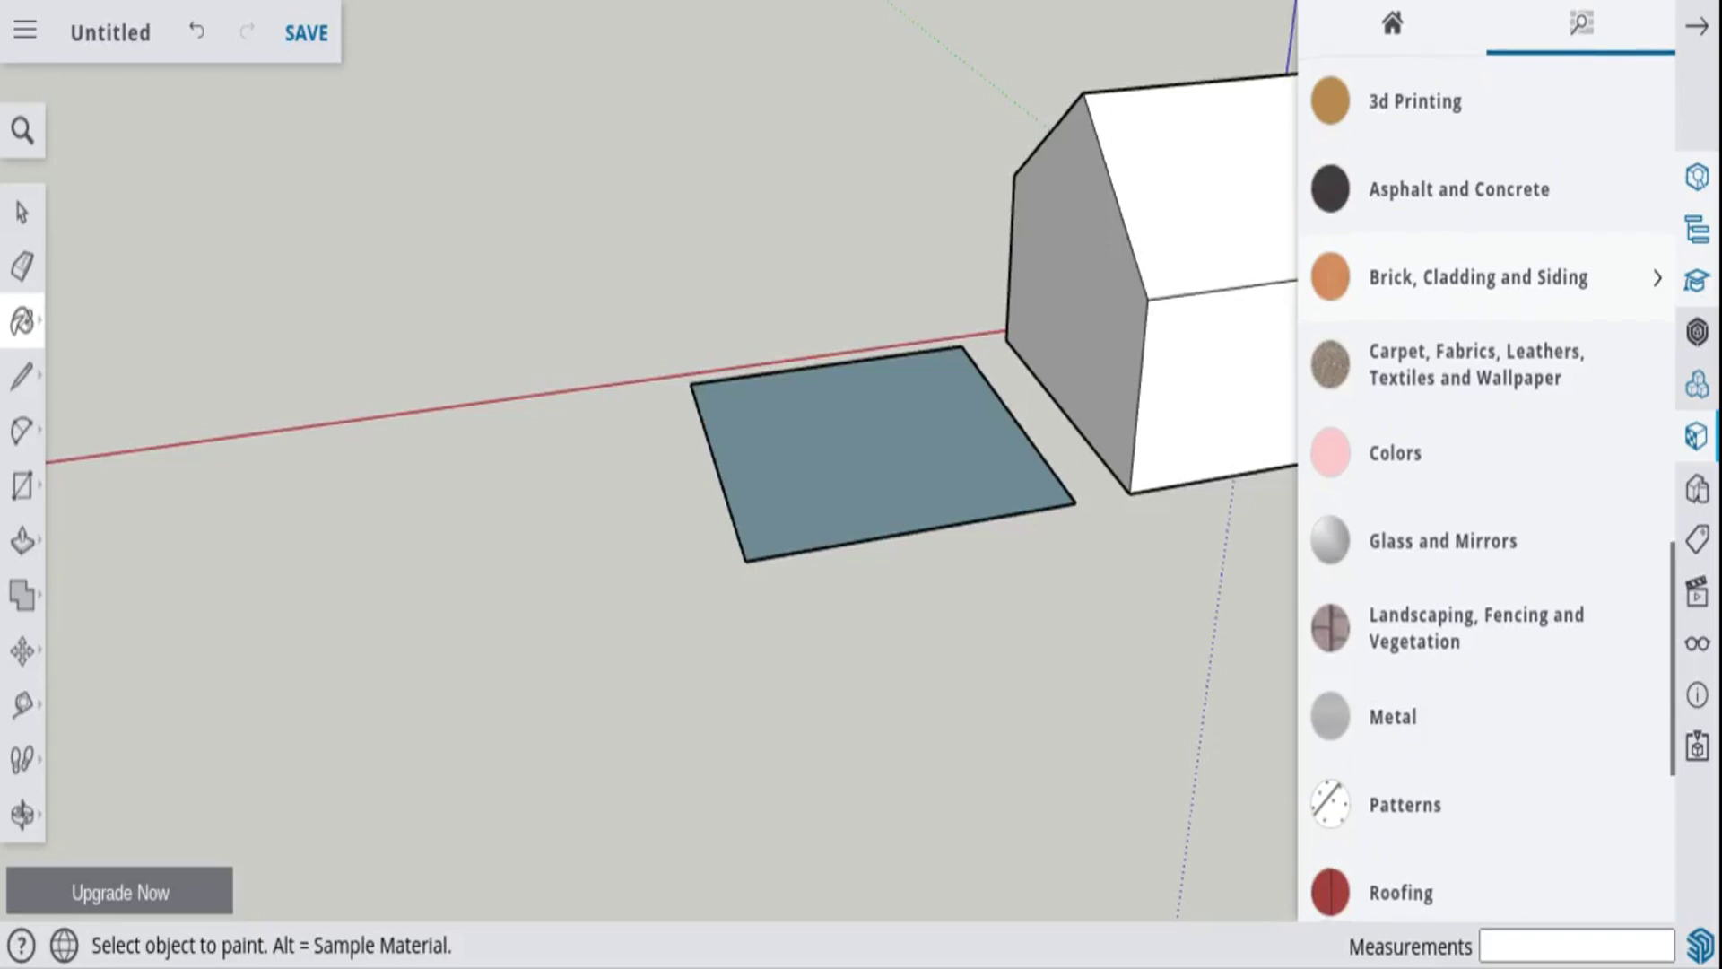
scroll(1486, 269, "down", 1)
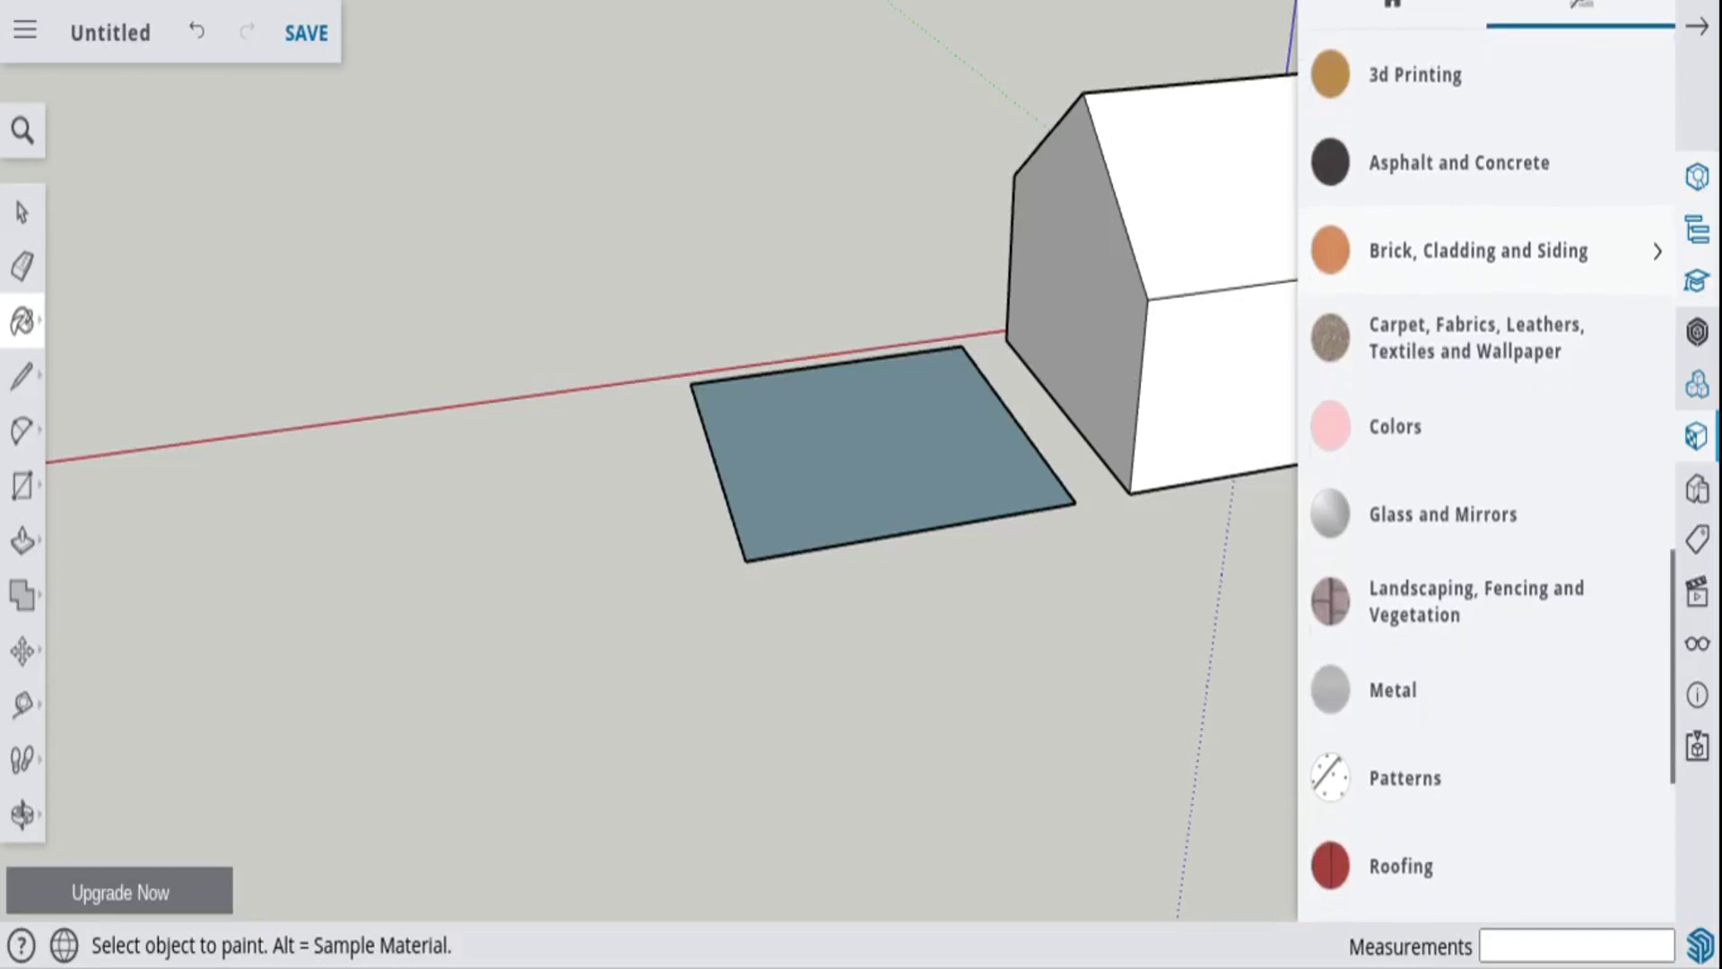
scroll(1486, 289, "down", 3)
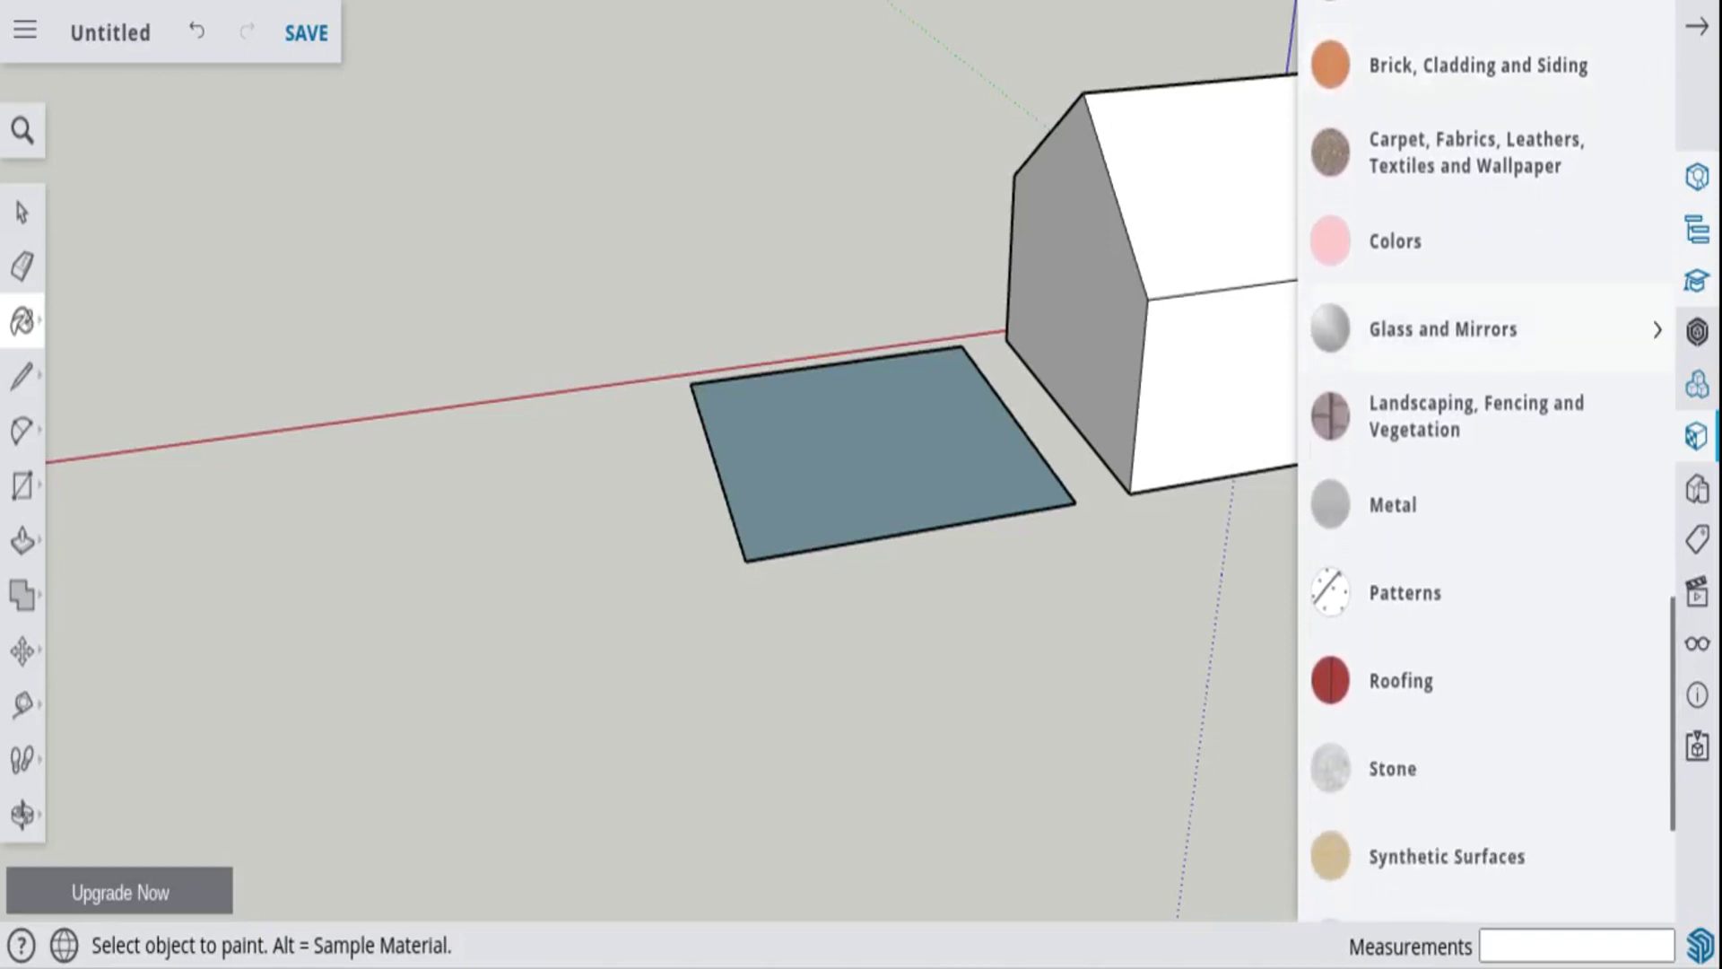
scroll(1561, 363, "down", 4)
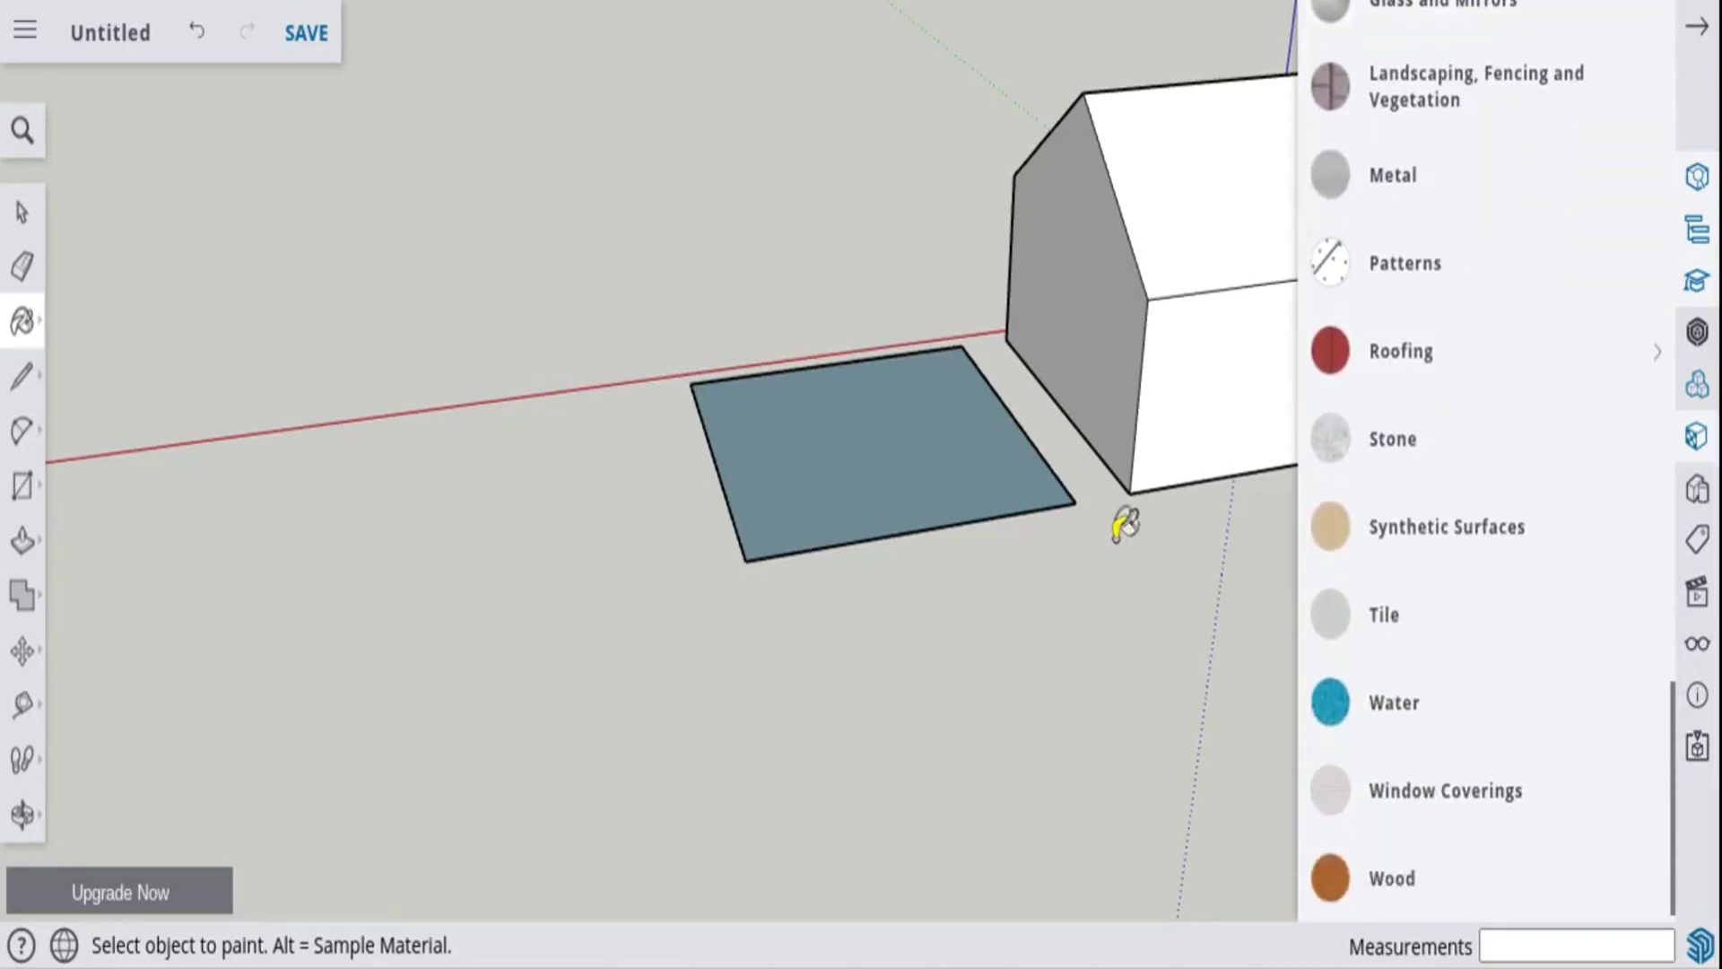
- Paint the window square on the gable wall with the semi-transparent pool material from the Water category
left_click(23, 813)
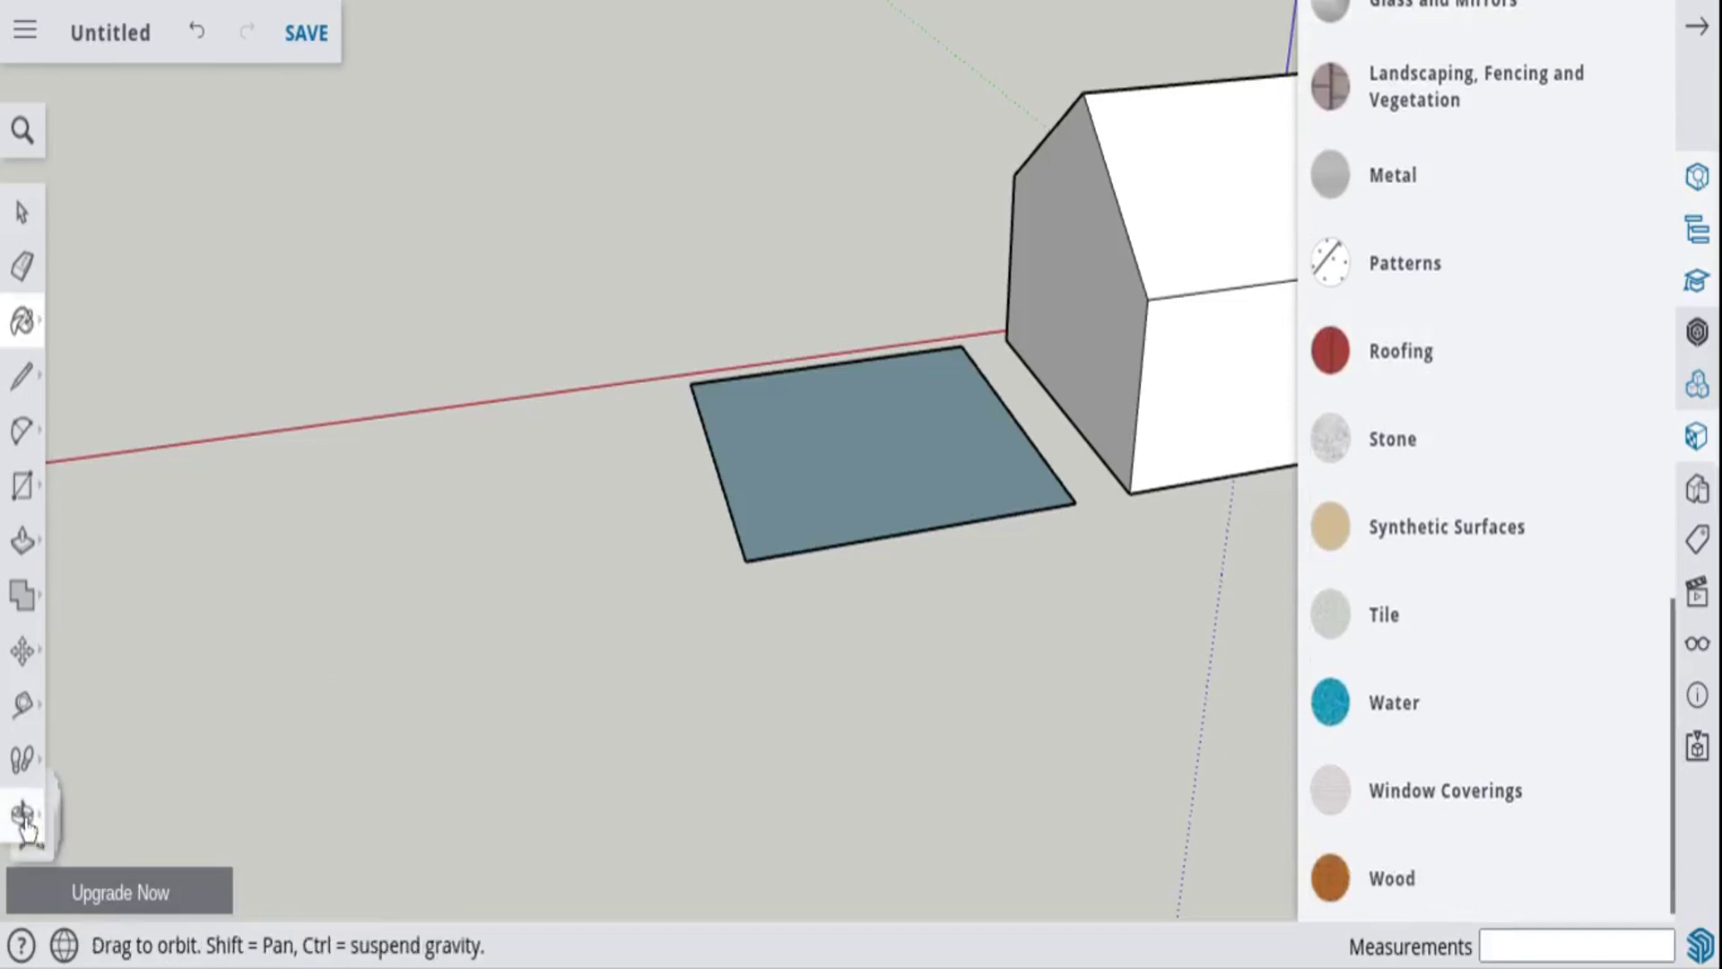
left_click_drag(869, 467, 490, 461)
left_click_drag(1094, 361, 459, 459)
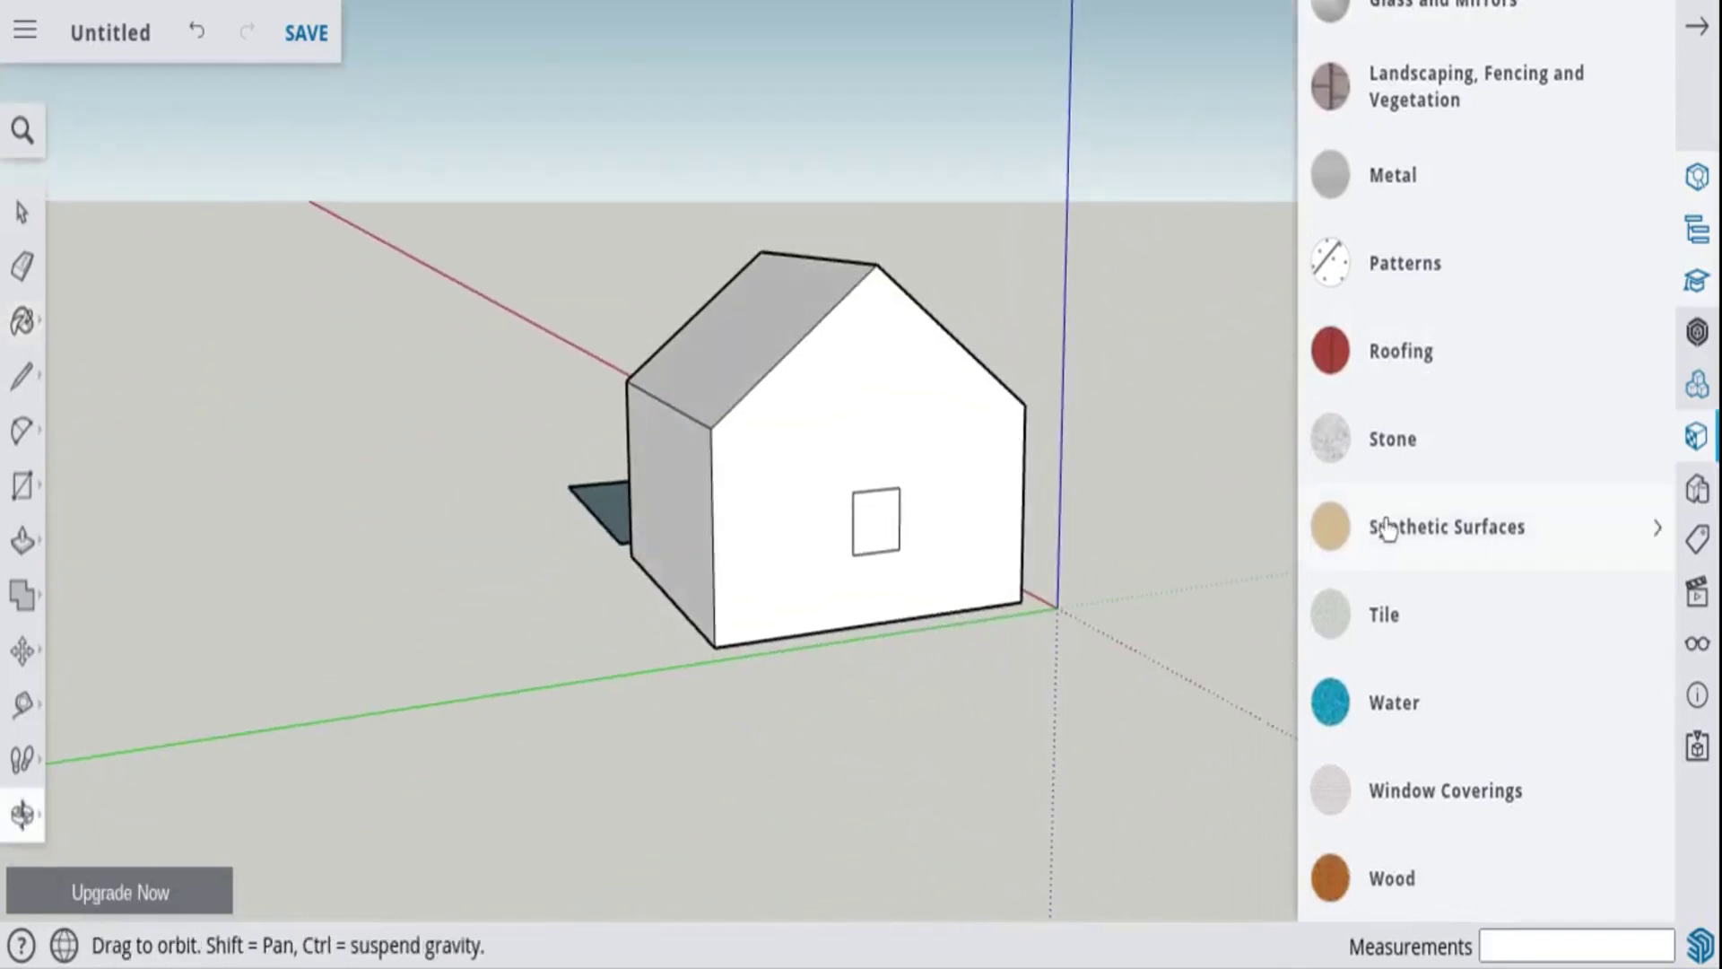
scroll(1388, 529, "up", 5)
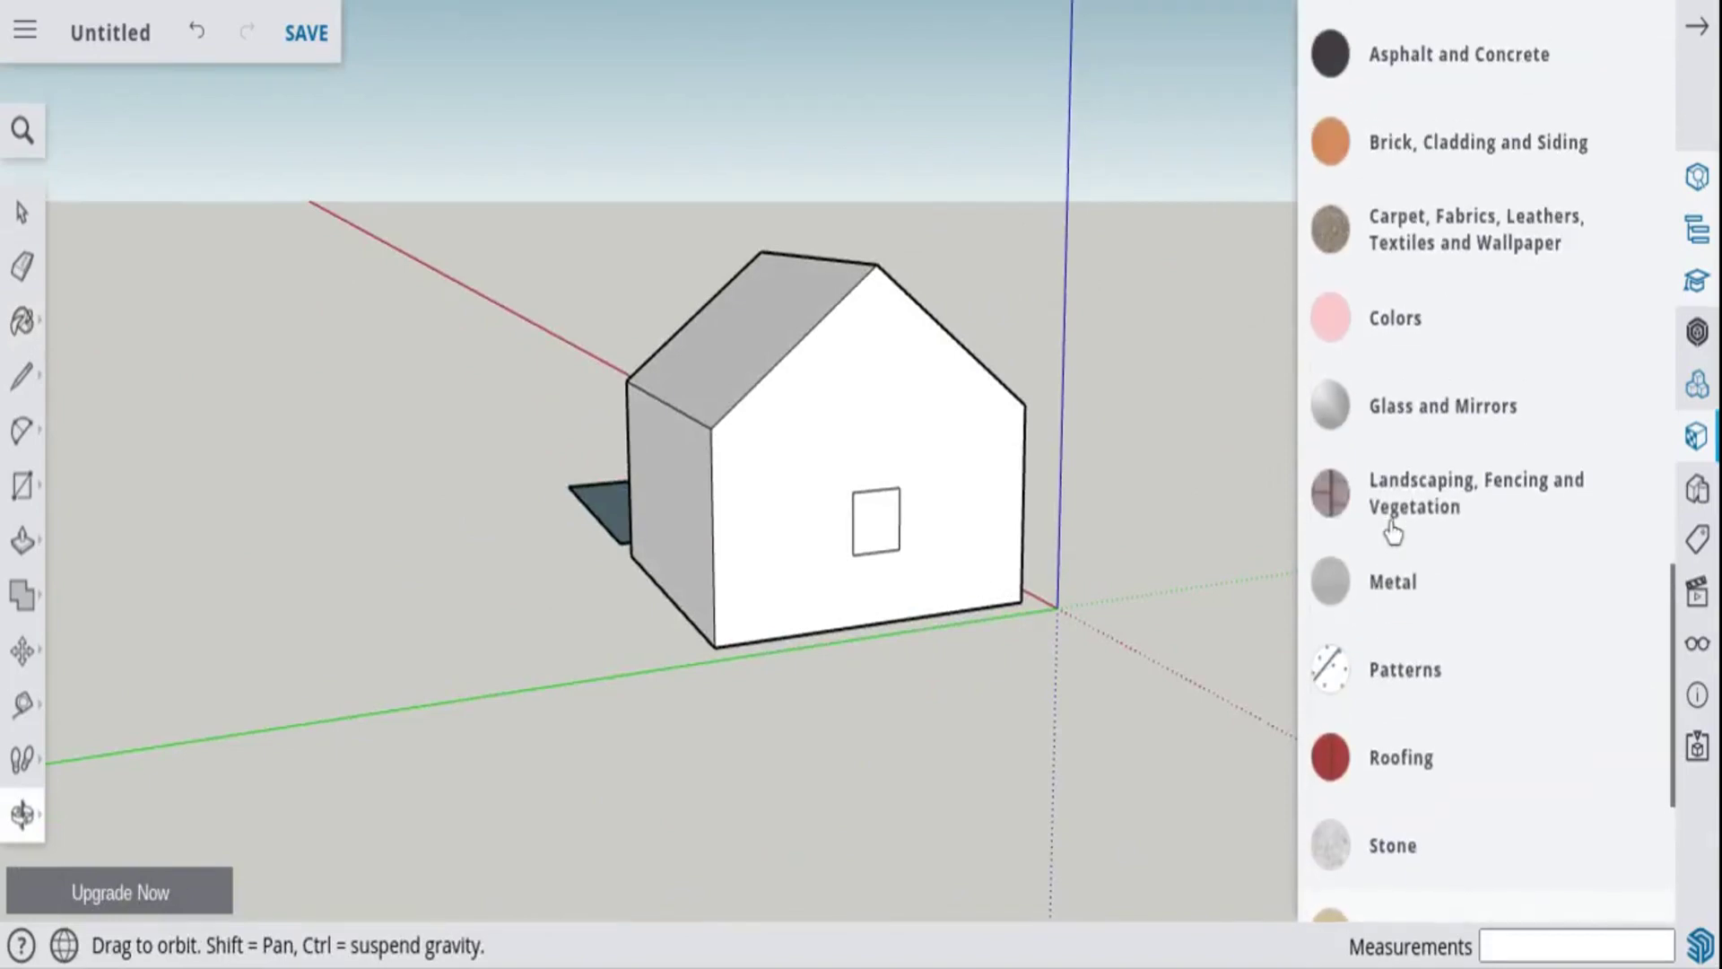
scroll(1393, 531, "down", 4)
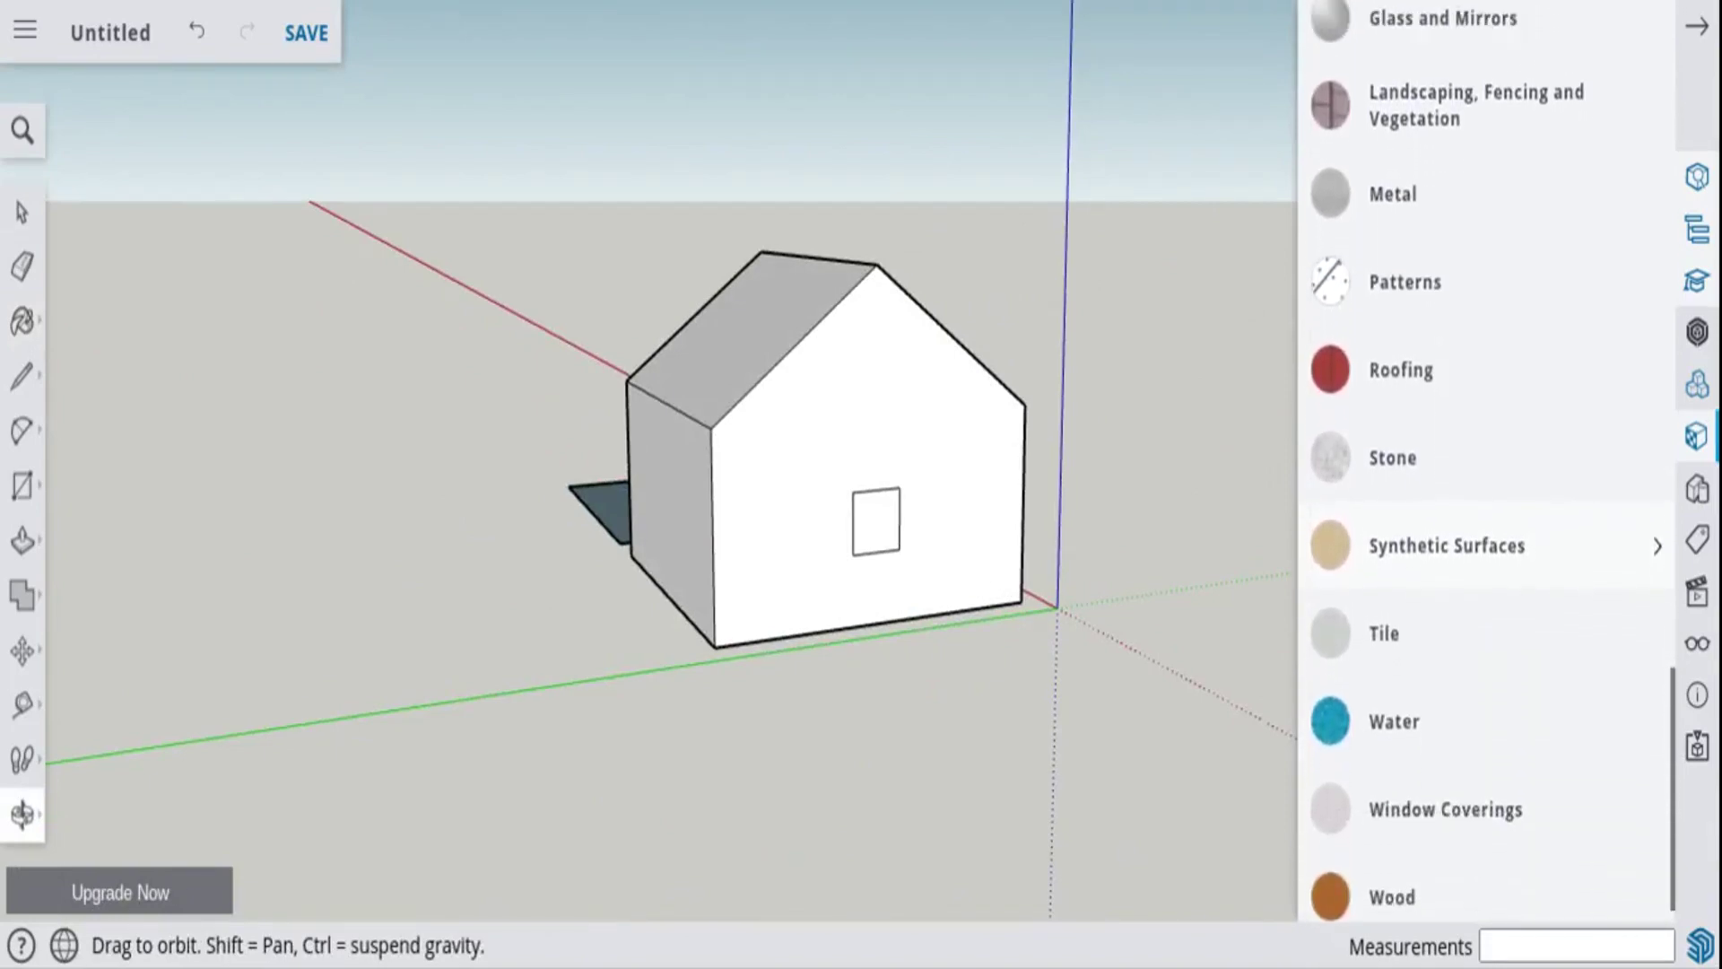
scroll(1393, 531, "up", 7)
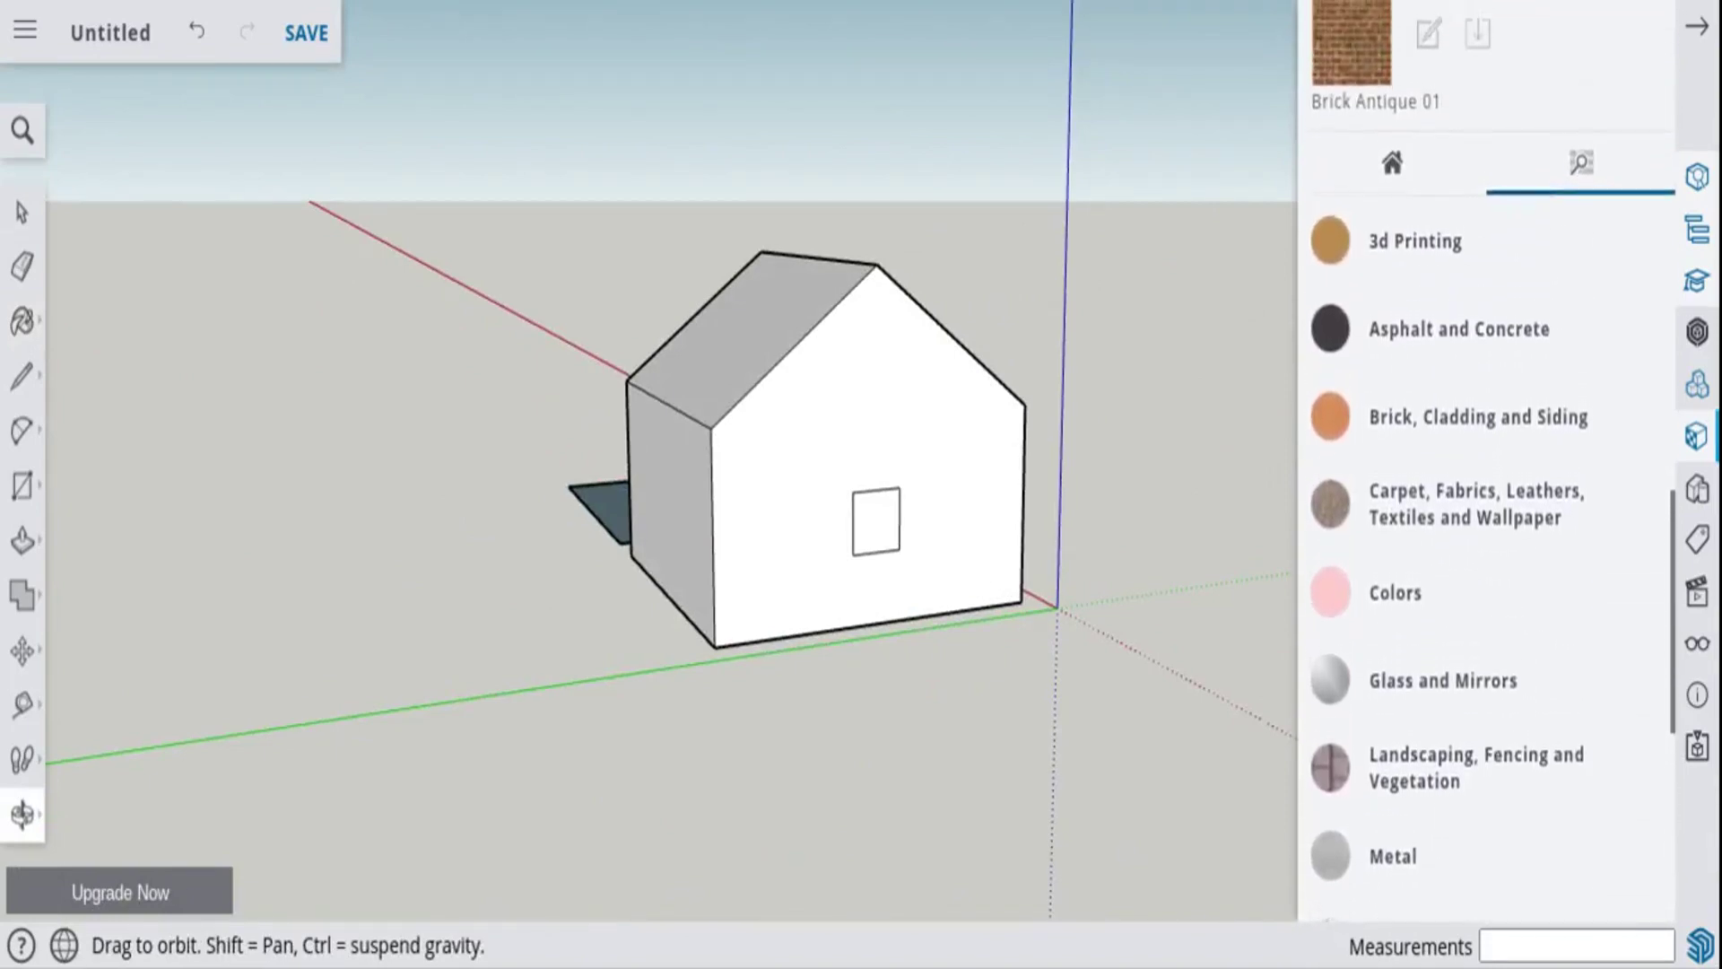
scroll(1392, 531, "down", 7)
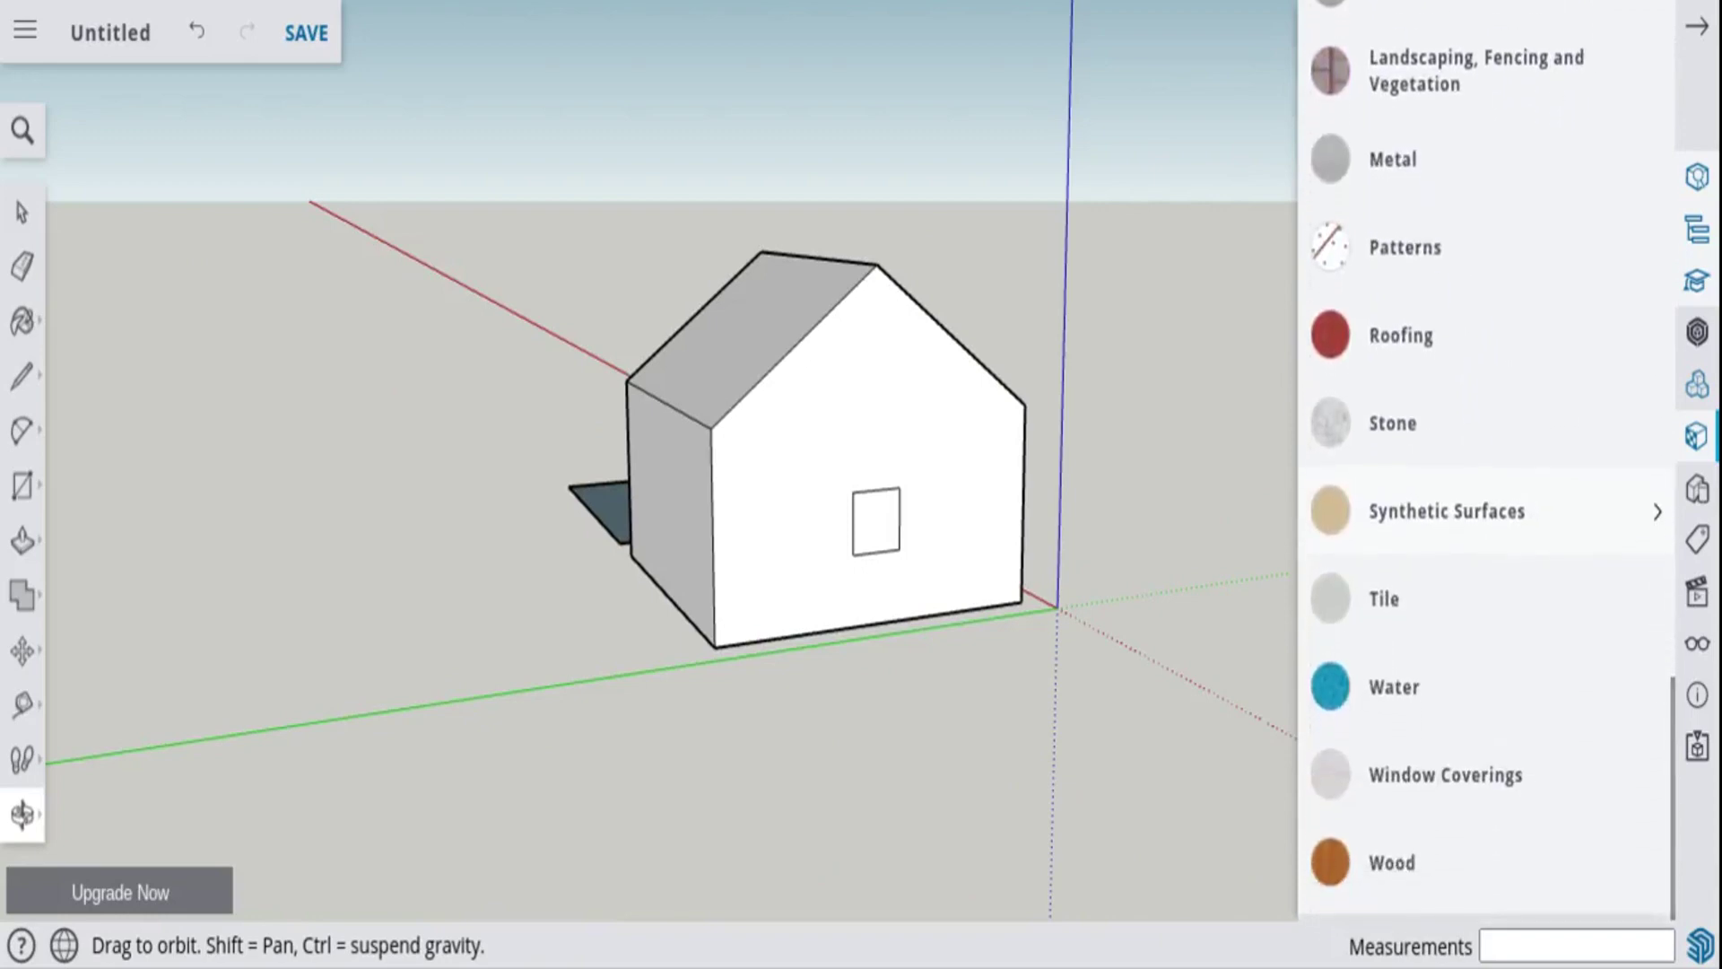
left_click(1399, 687)
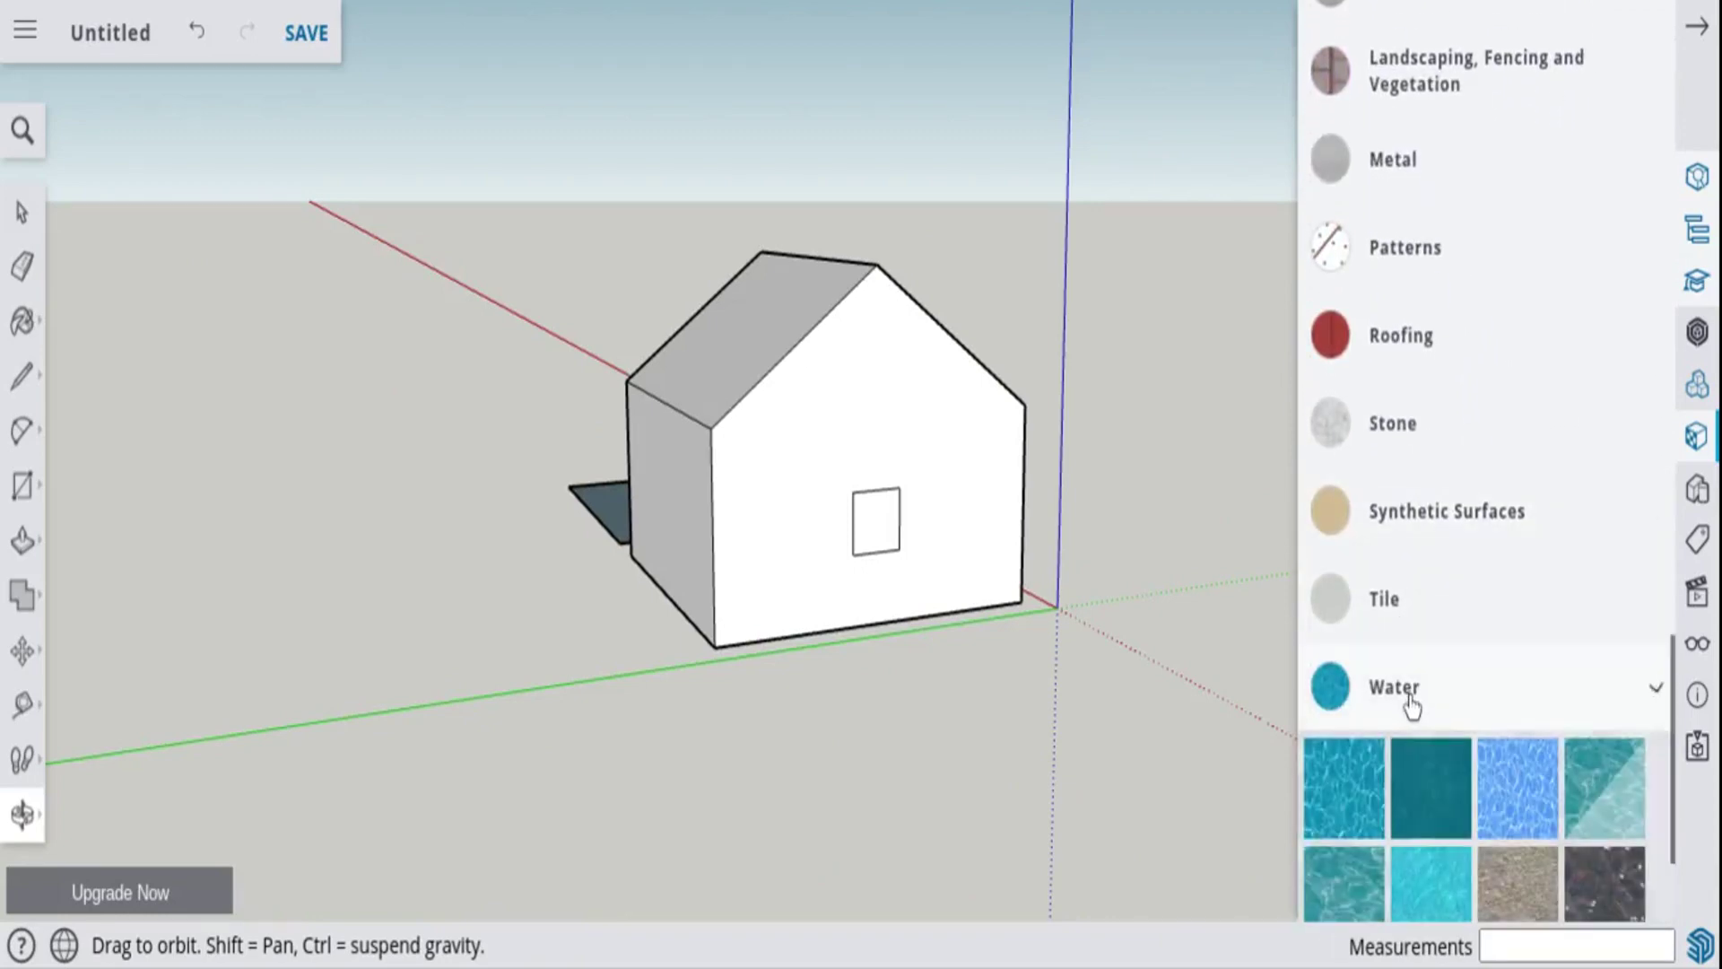
scroll(1411, 705, "down", 3)
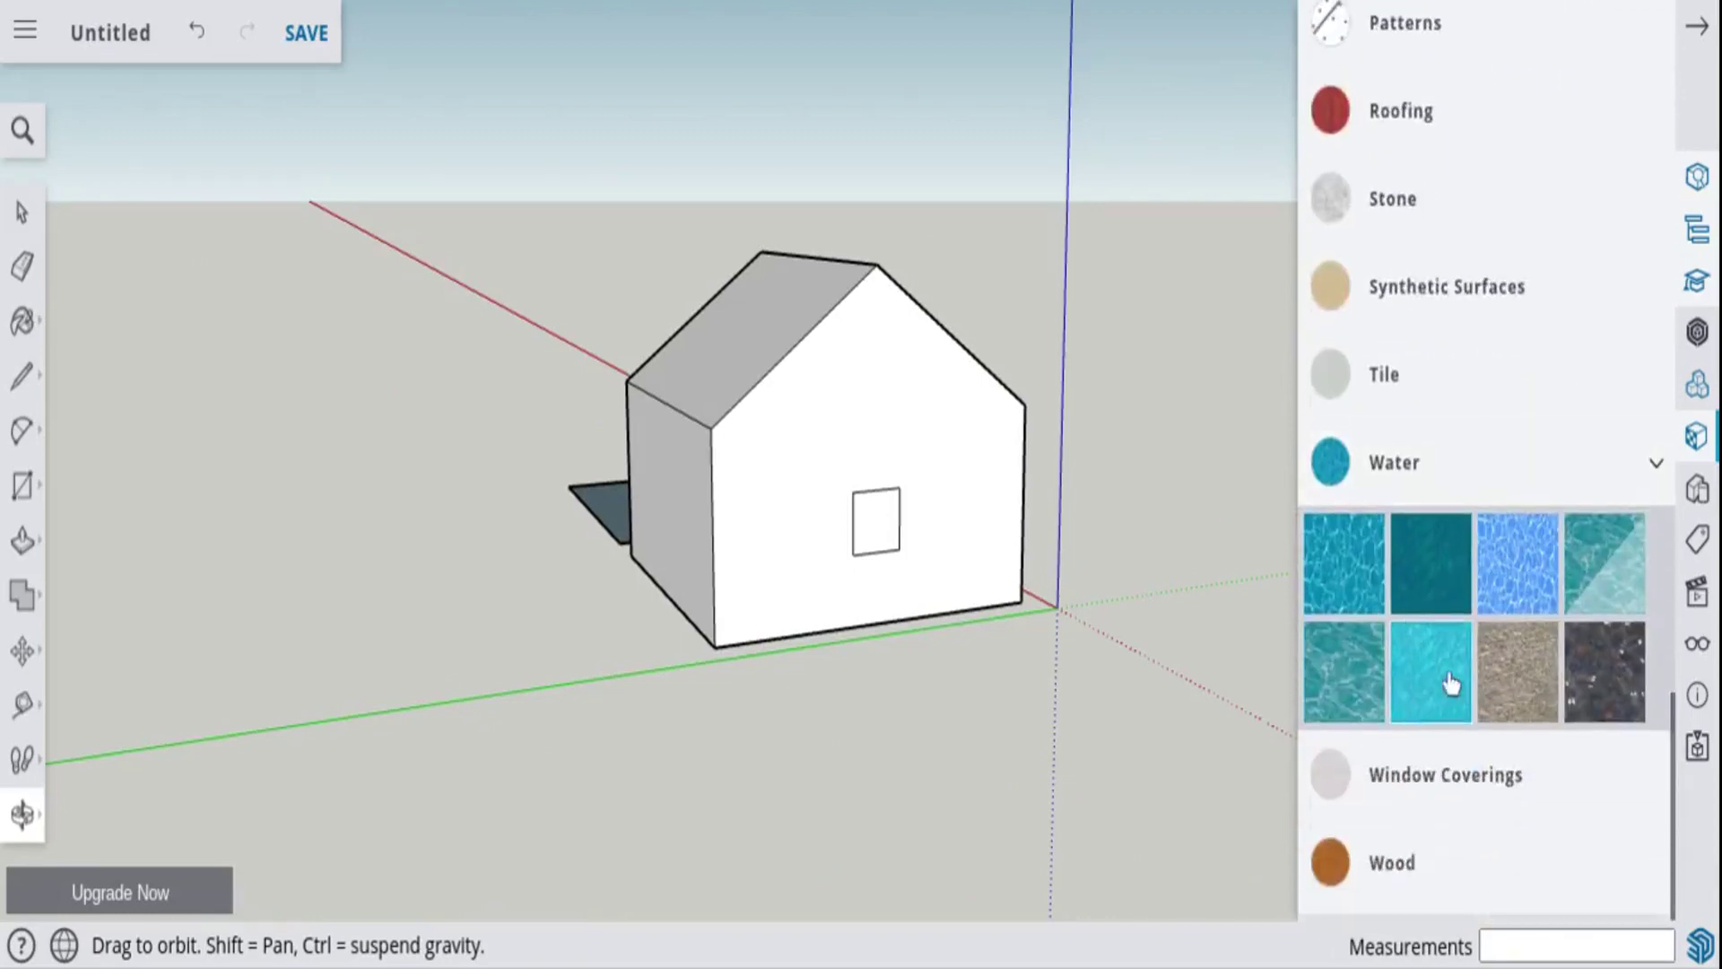
left_click(1621, 587)
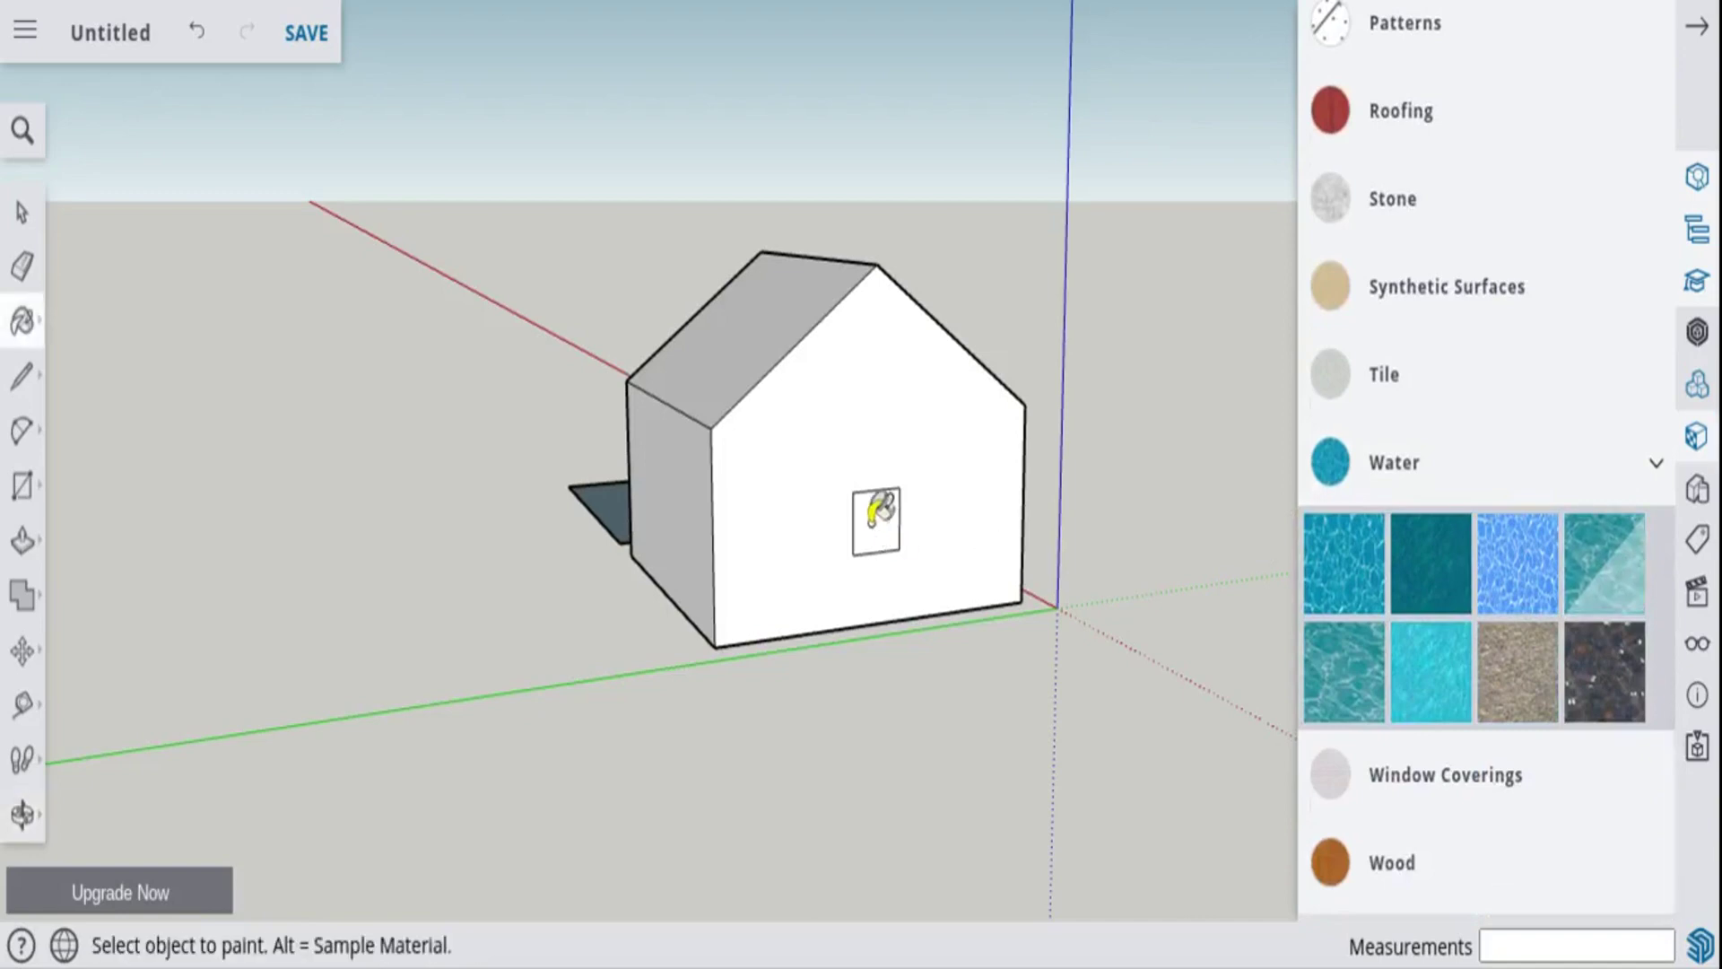
scroll(877, 513, "up", 2)
scroll(877, 511, "up", 2)
left_click(879, 505)
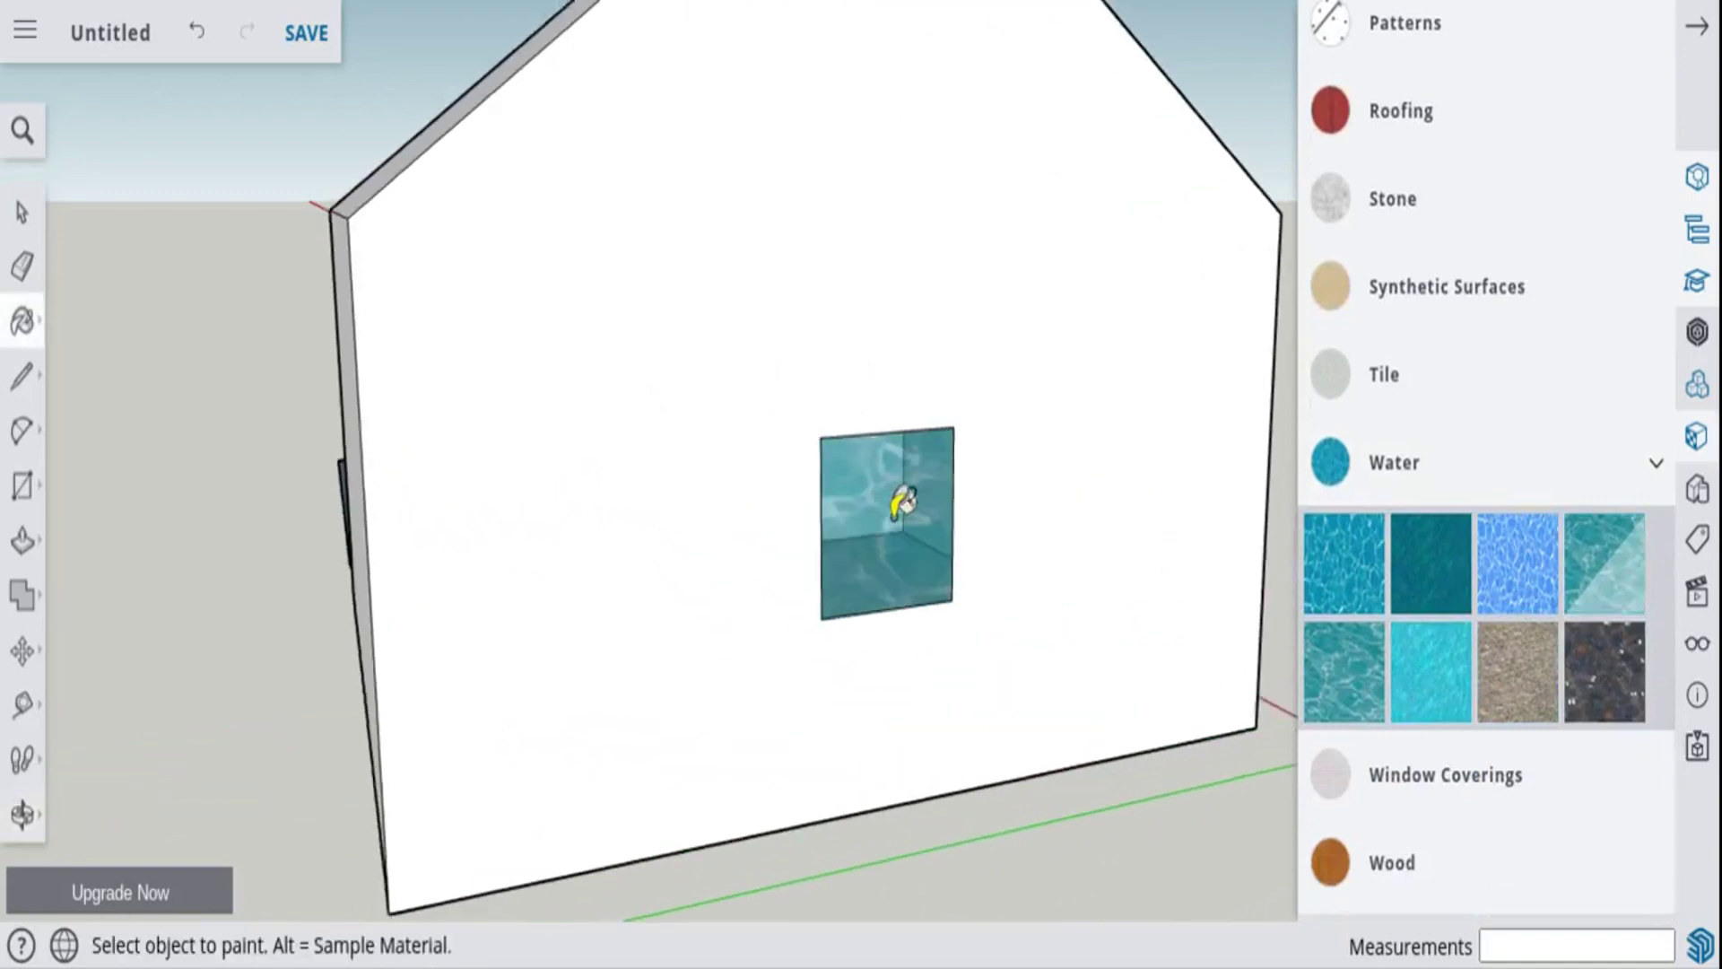
- Examine the house's interior through the transparent window from close up and from different angles
scroll(896, 499, "up", 2)
scroll(898, 501, "up", 5)
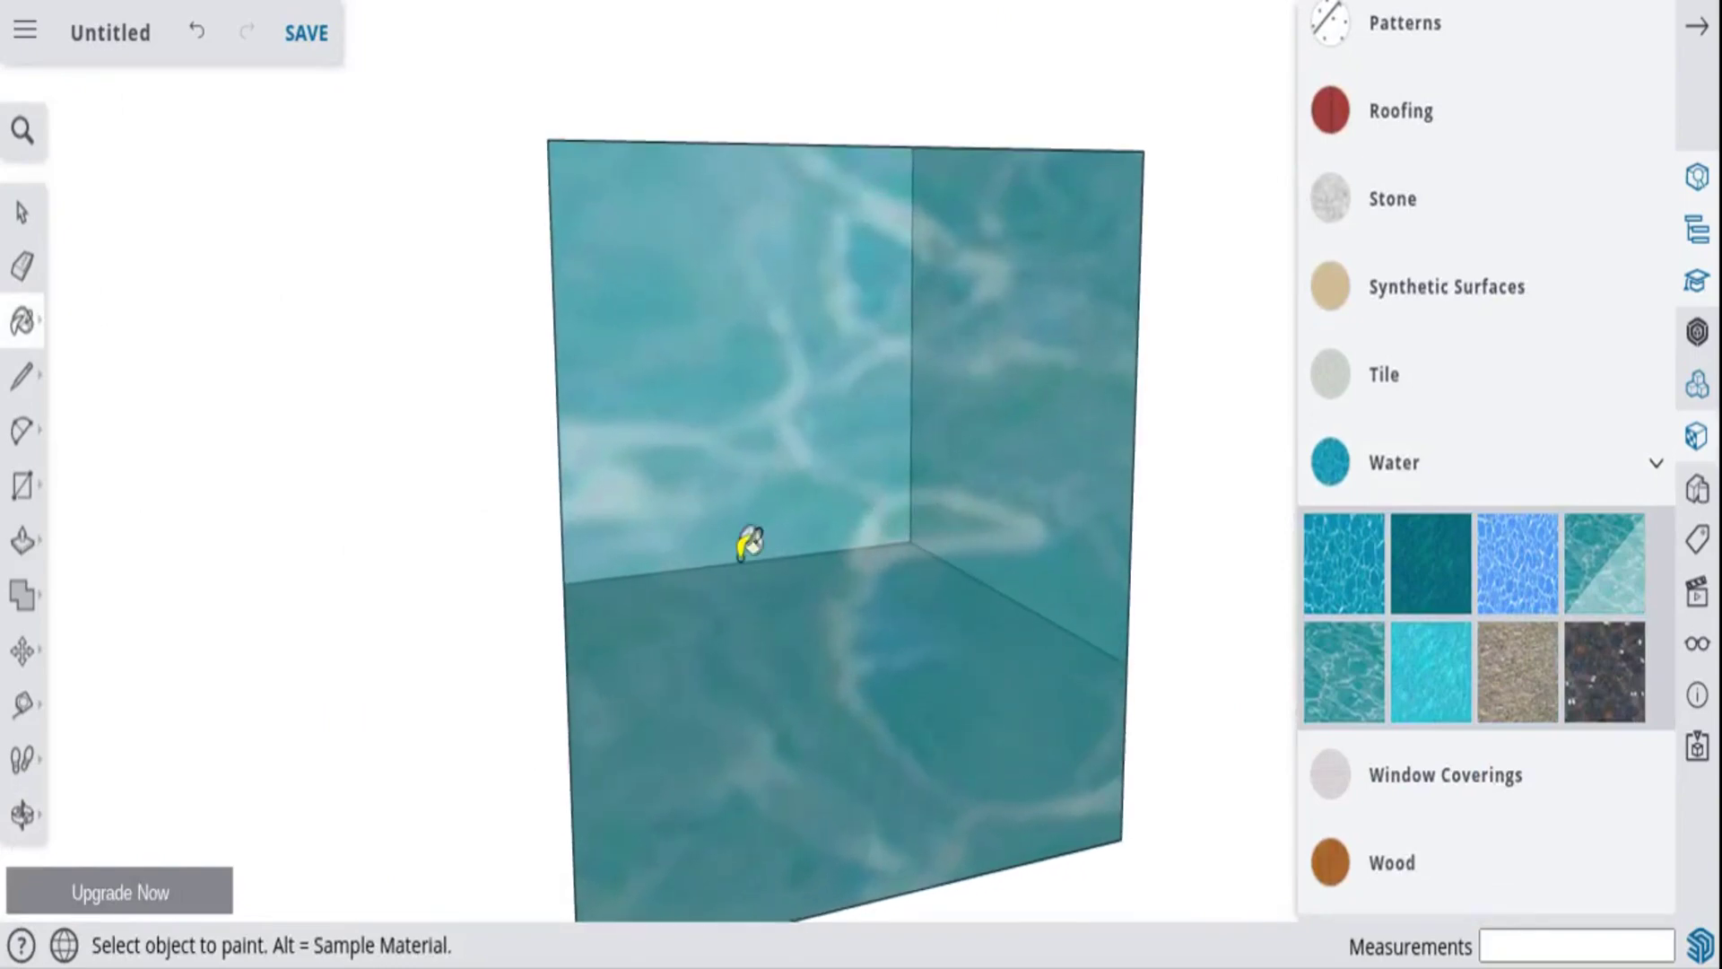
left_click(79, 794)
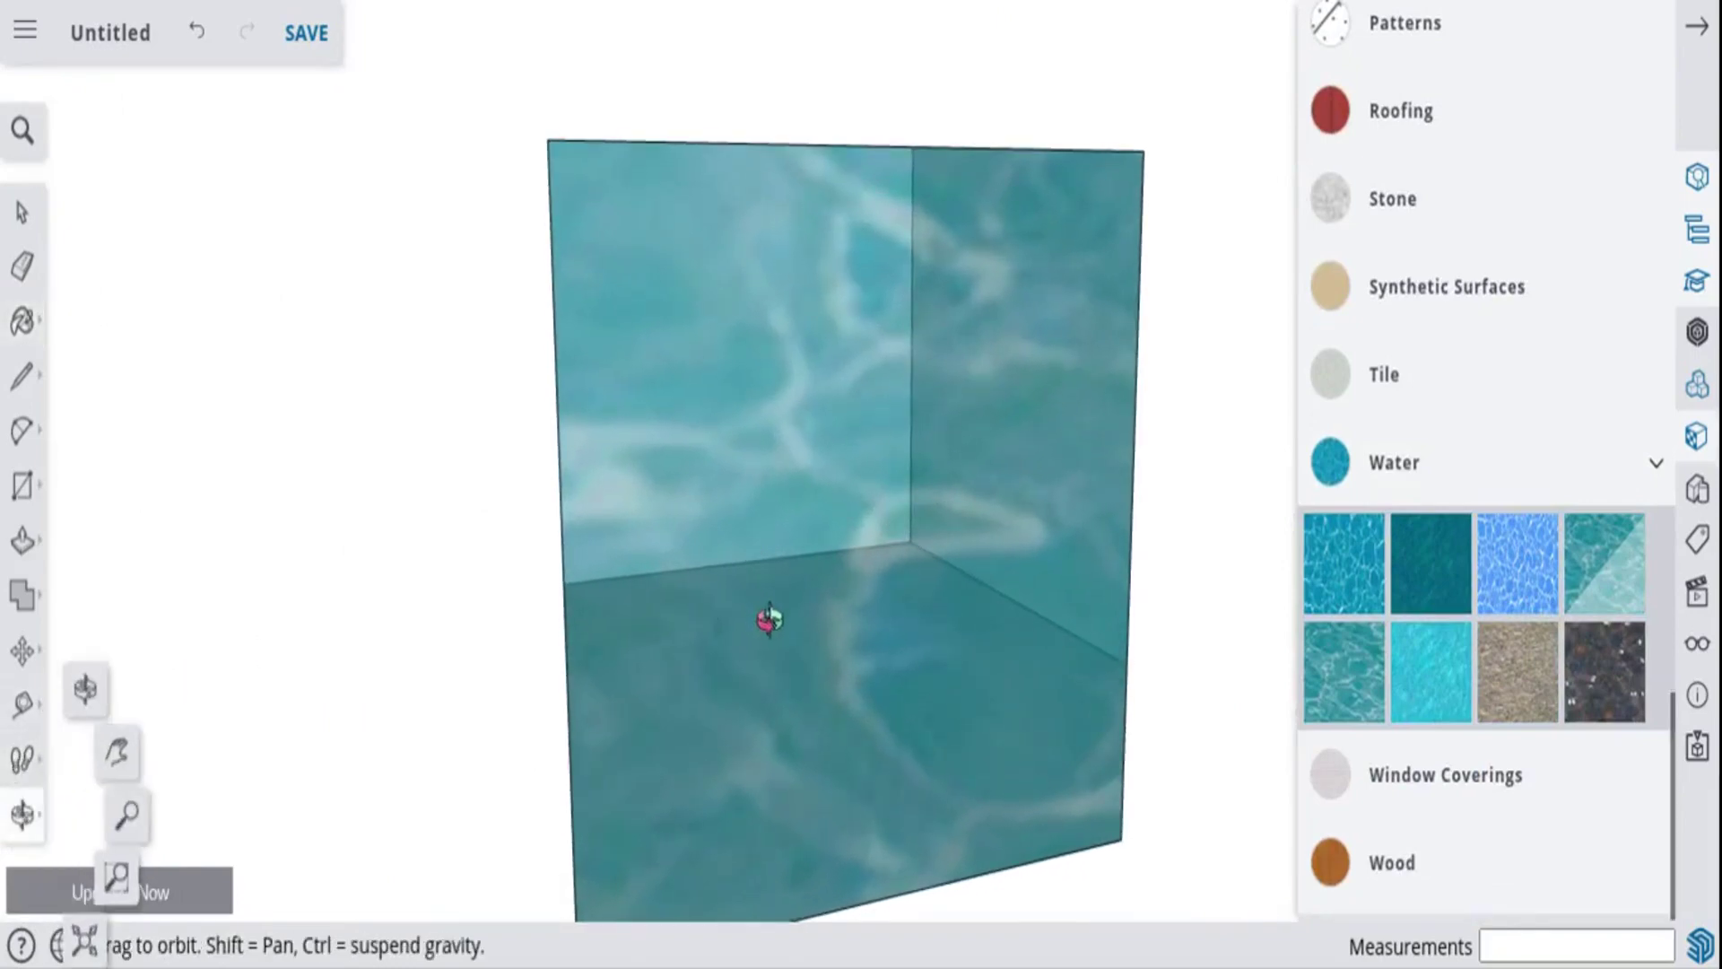
left_click_drag(765, 619, 333, 478)
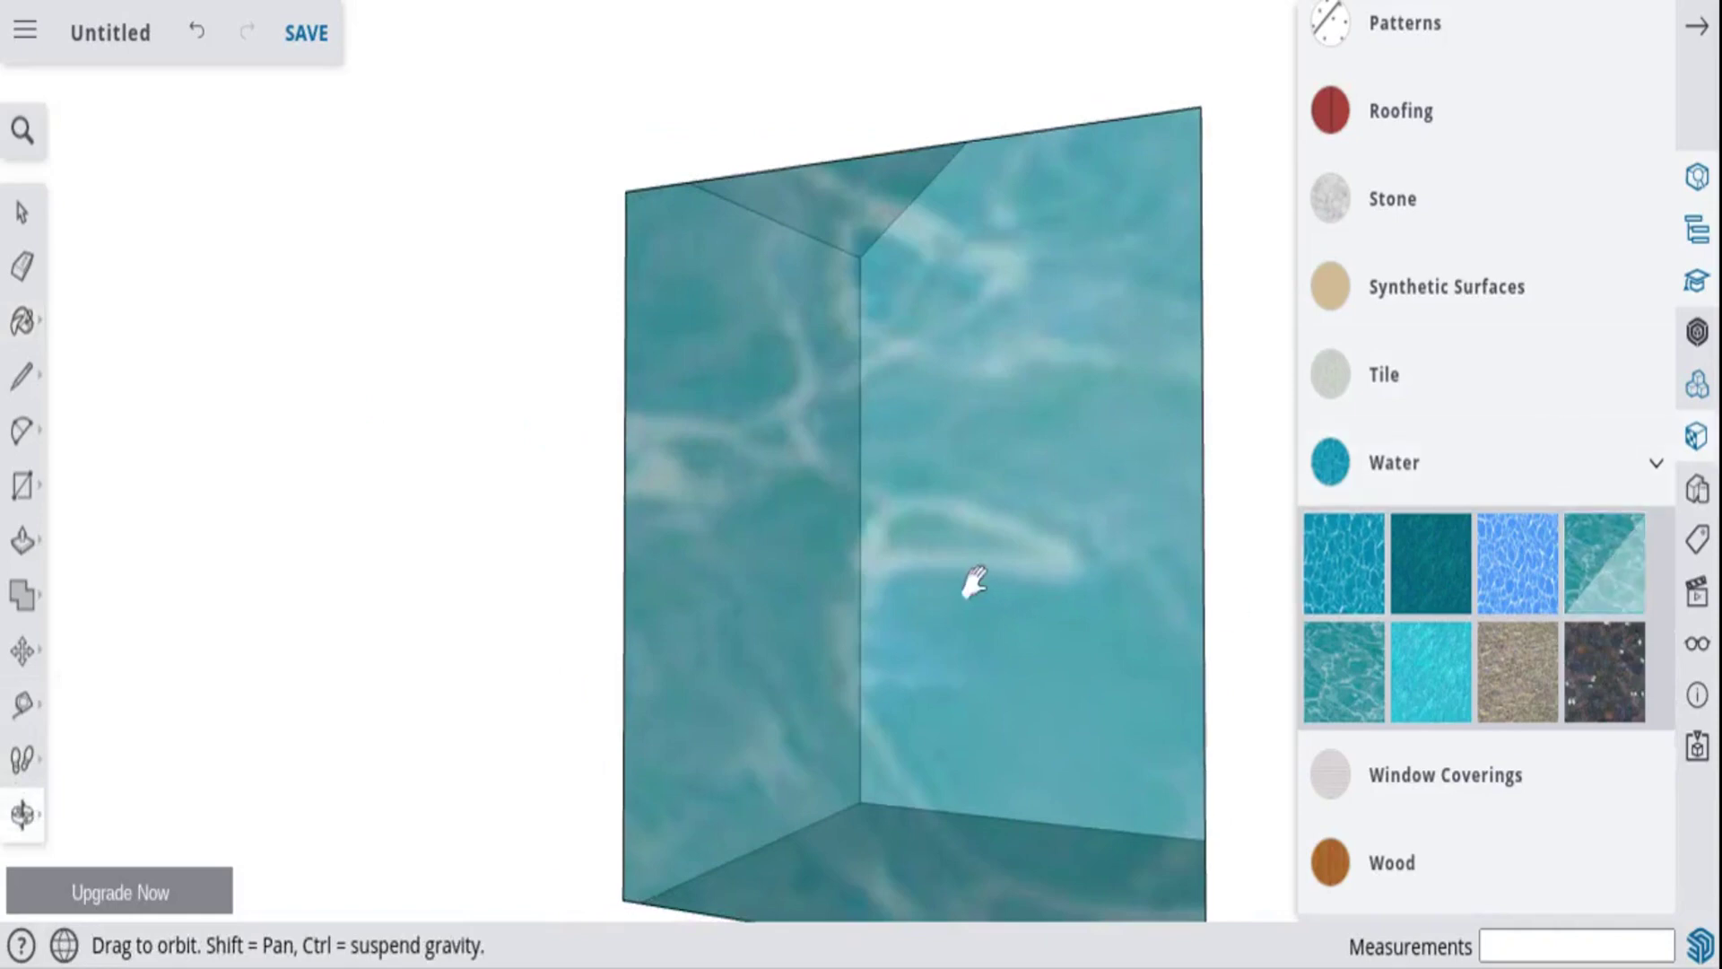
- Examine the painted window from below and outside, then return to a view of the front wall with the door
left_click_drag(974, 583, 638, 307, "shift")
left_click_drag(1030, 296, 1125, 547)
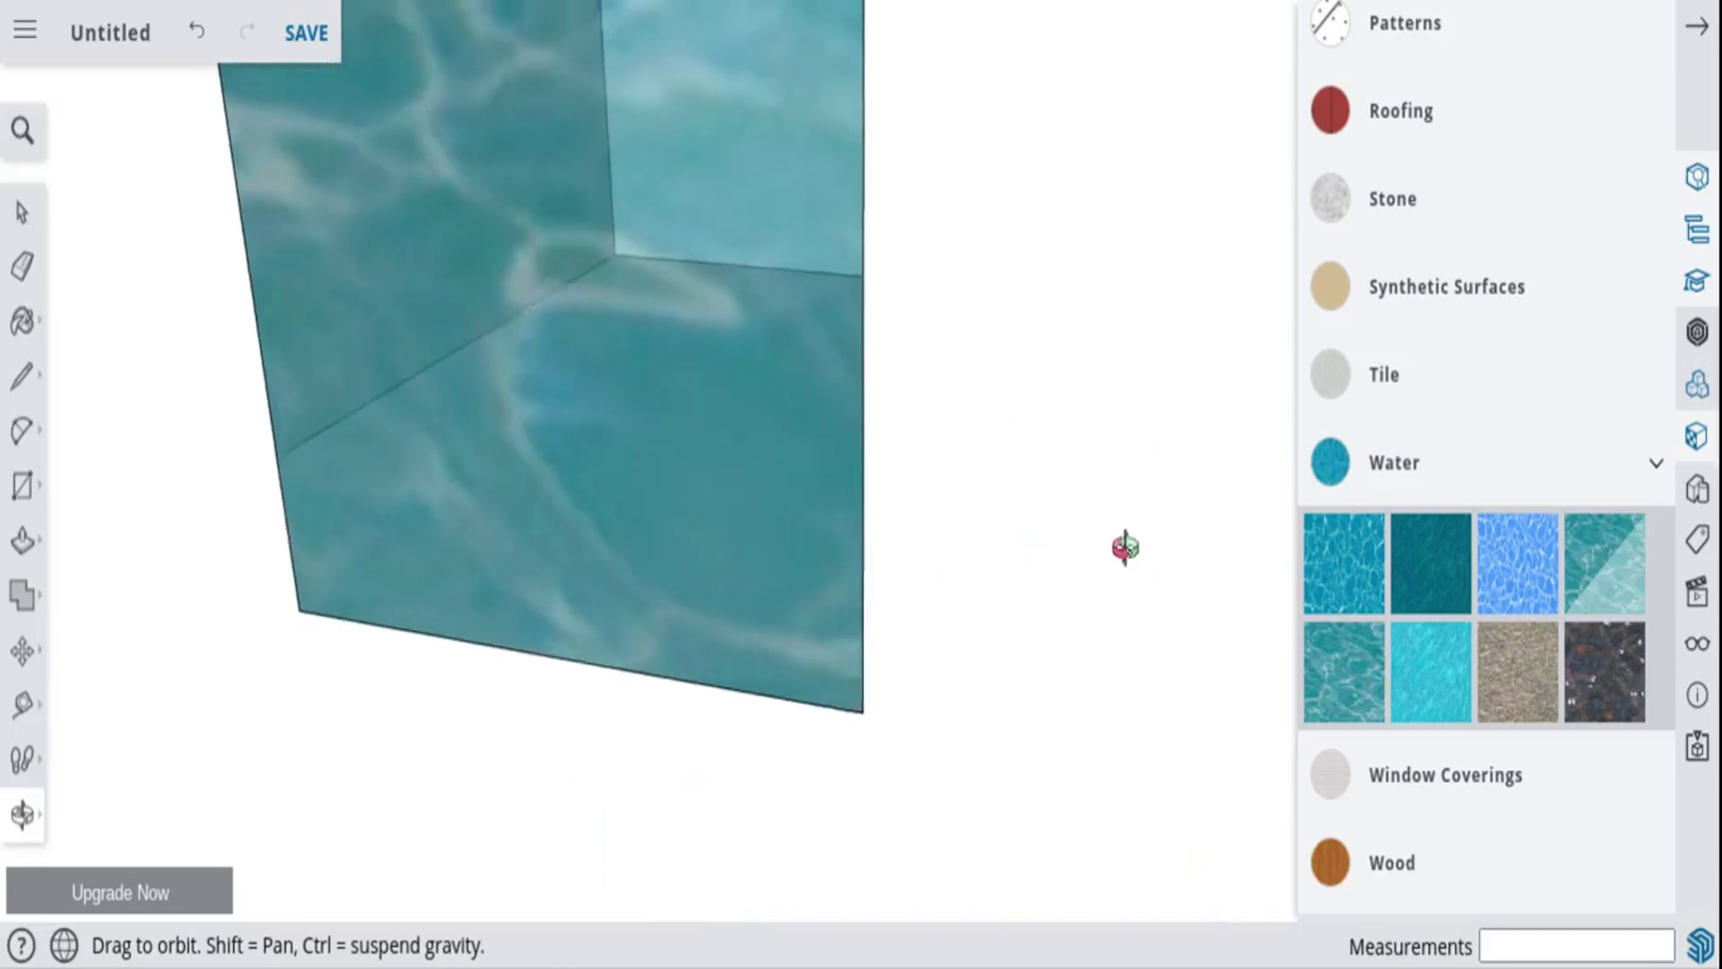
scroll(1125, 547, "down", 4)
left_click_drag(716, 578, 523, 549)
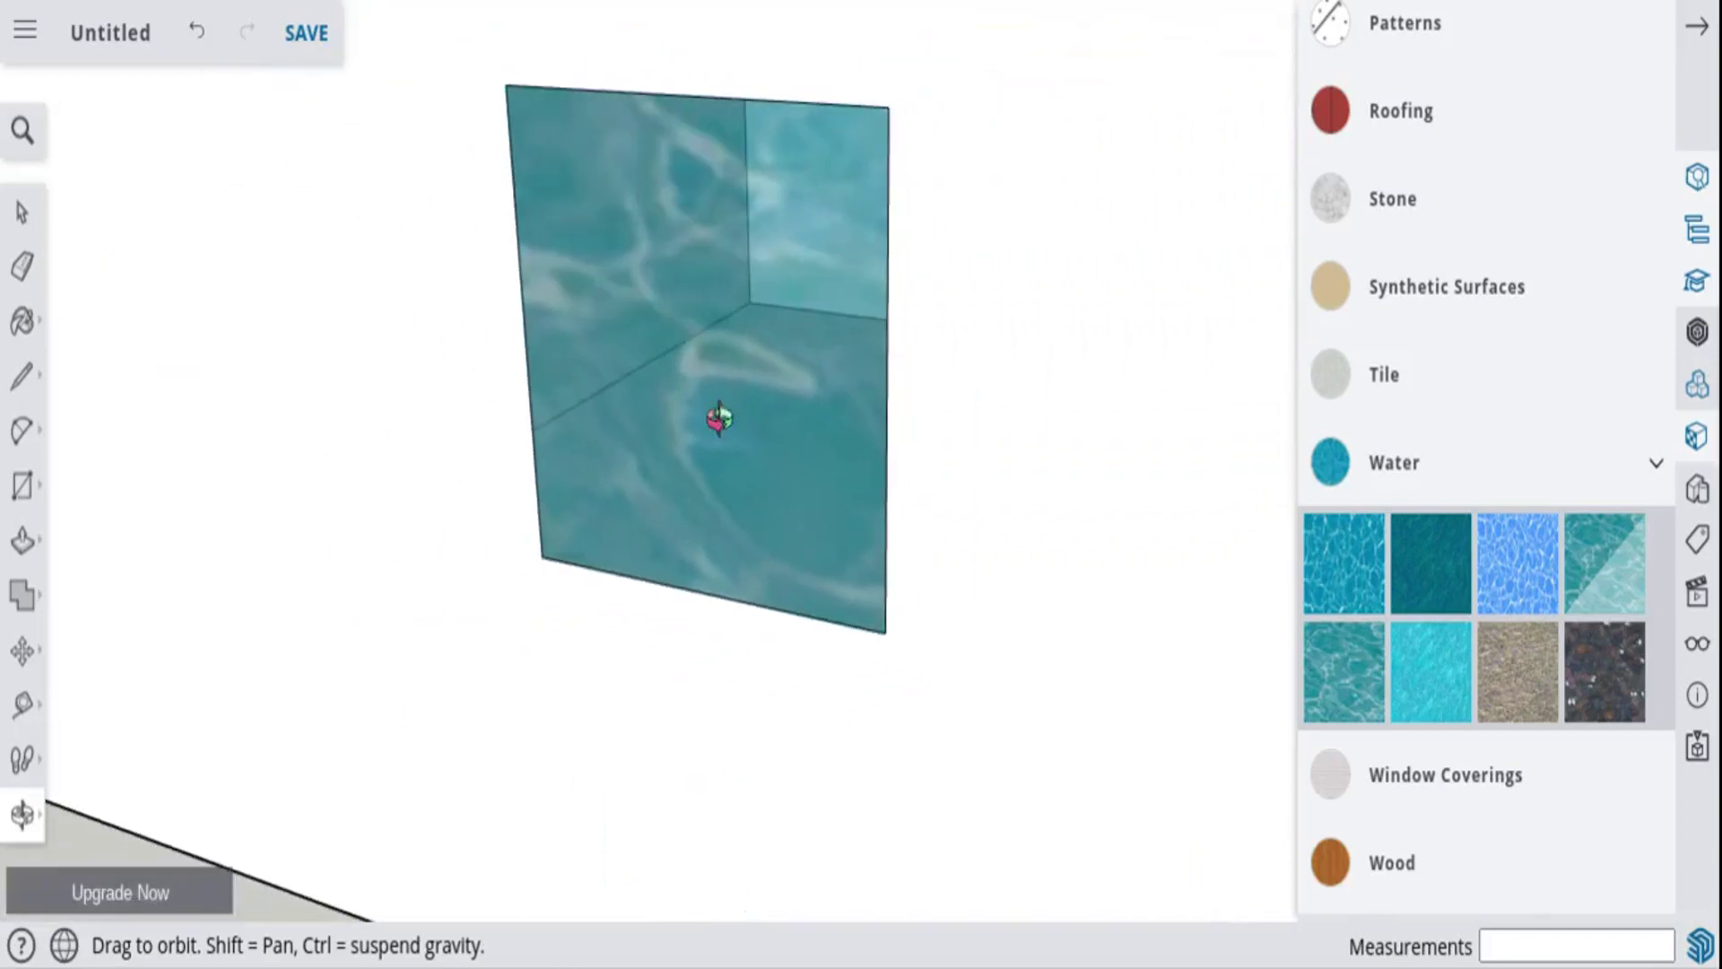
scroll(719, 418, "down", 10)
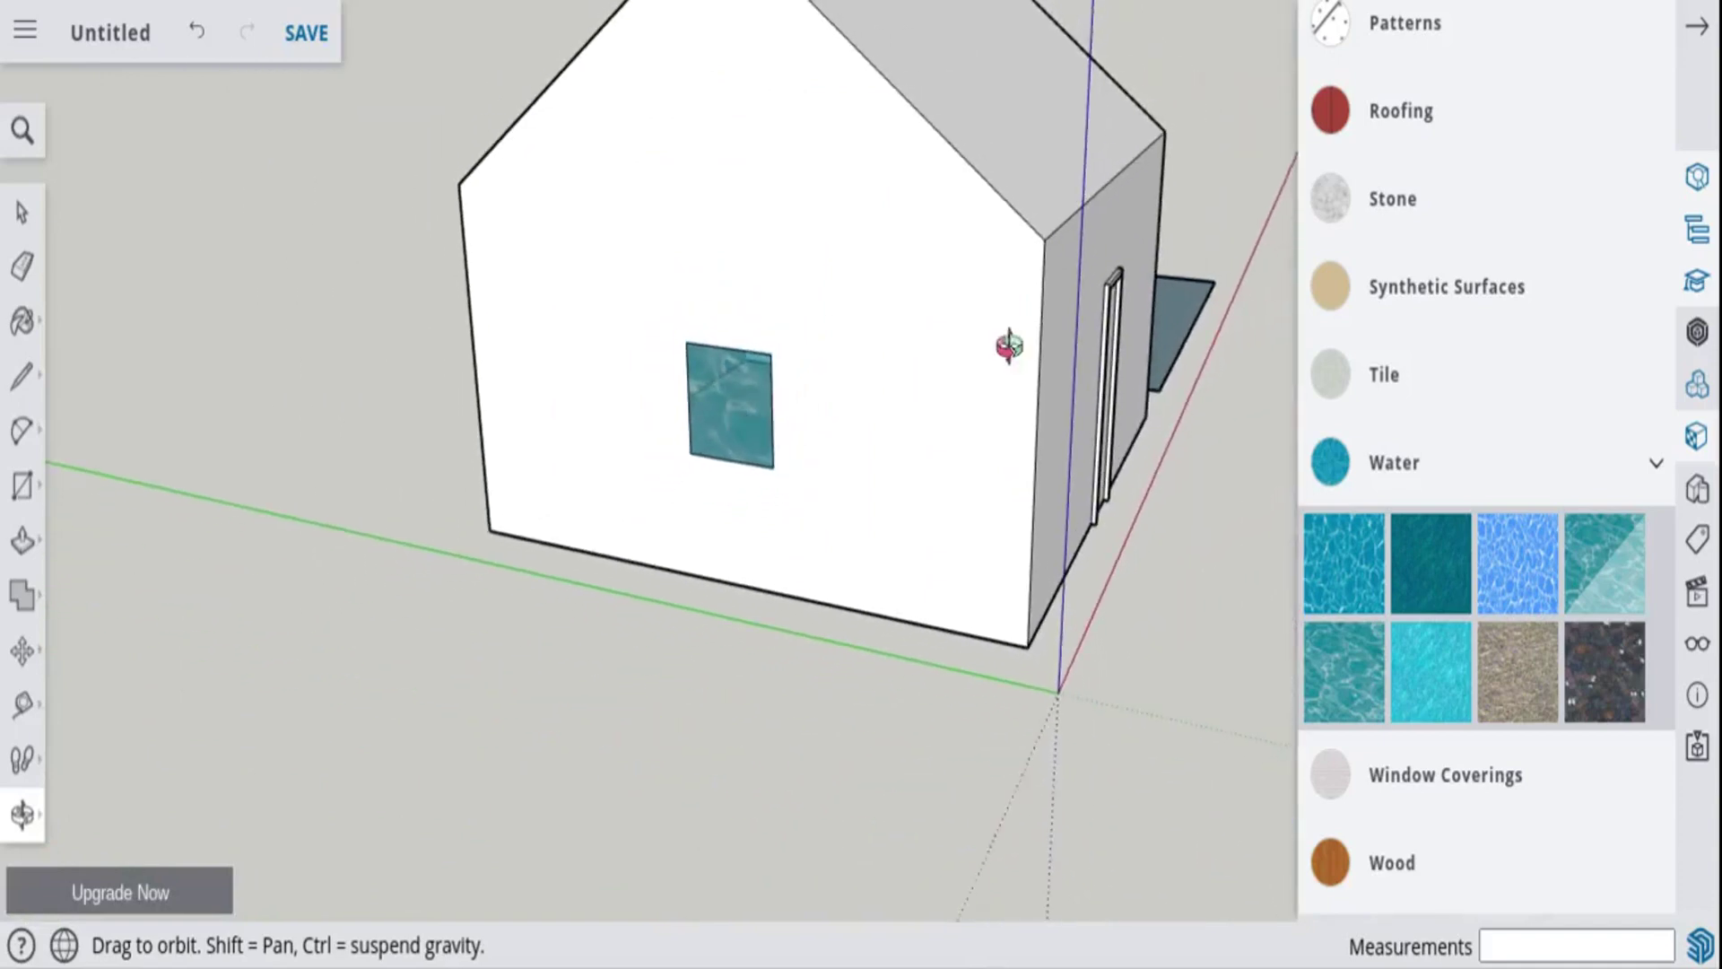
left_click_drag(1064, 353, 862, 384)
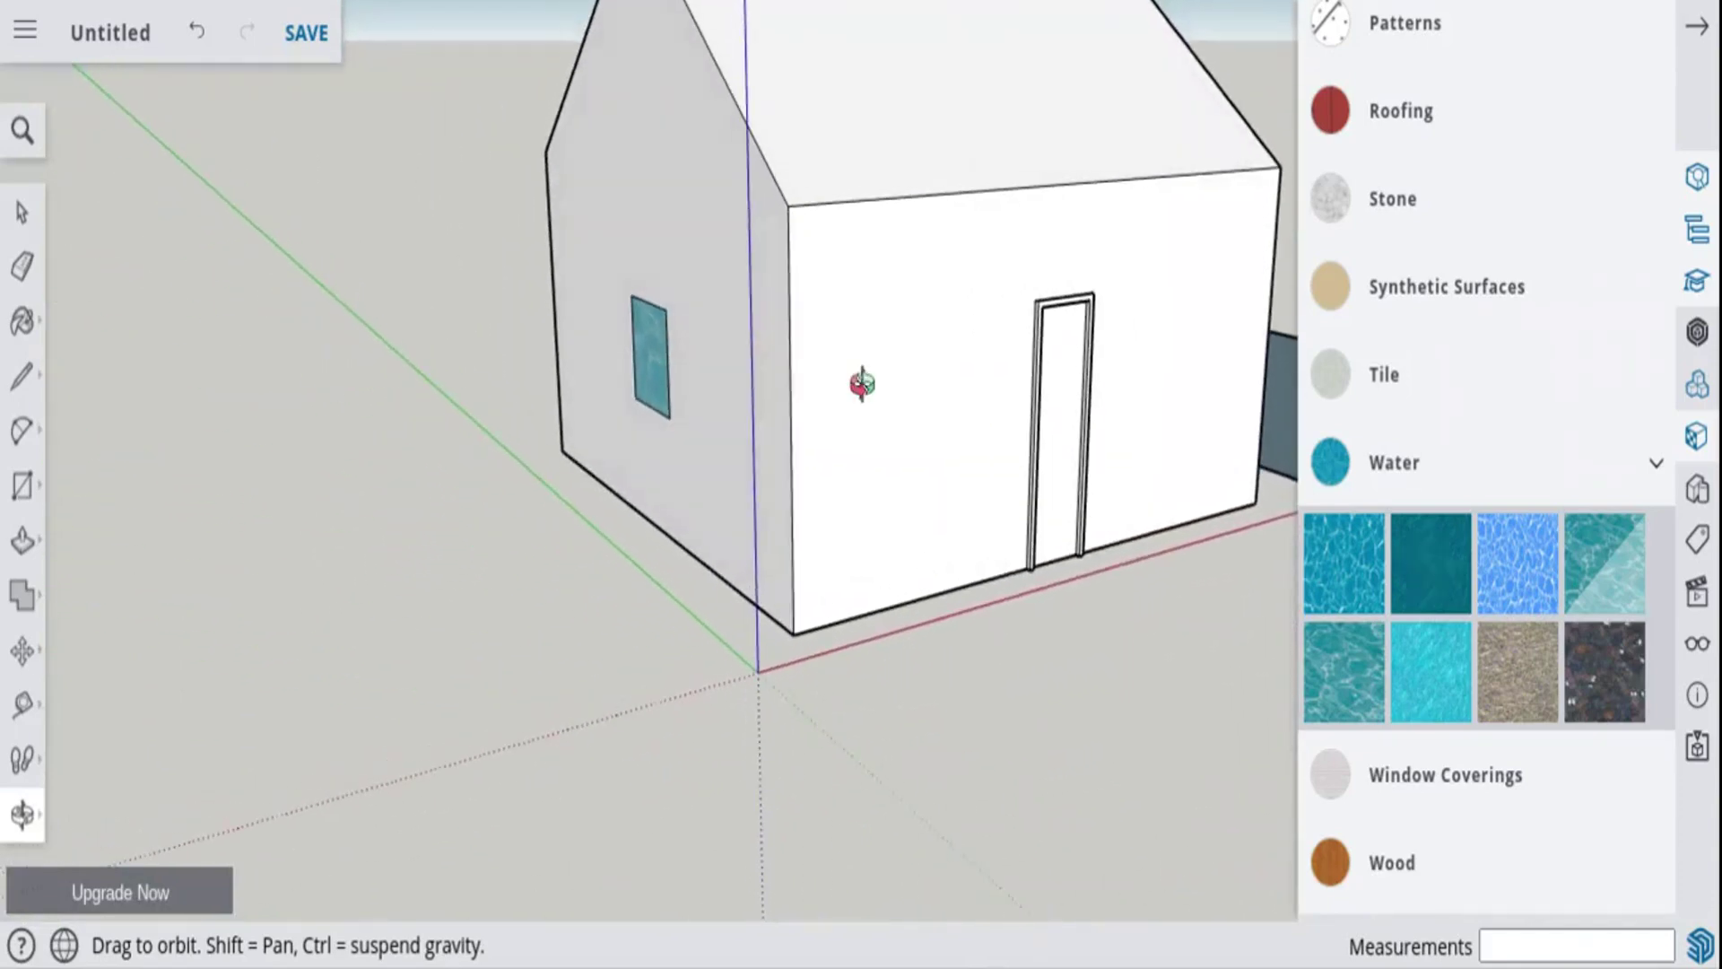
- Paint the front wall around the door with Brick Antique 01 from the Brick, Cladding and Siding category
left_click(1454, 402)
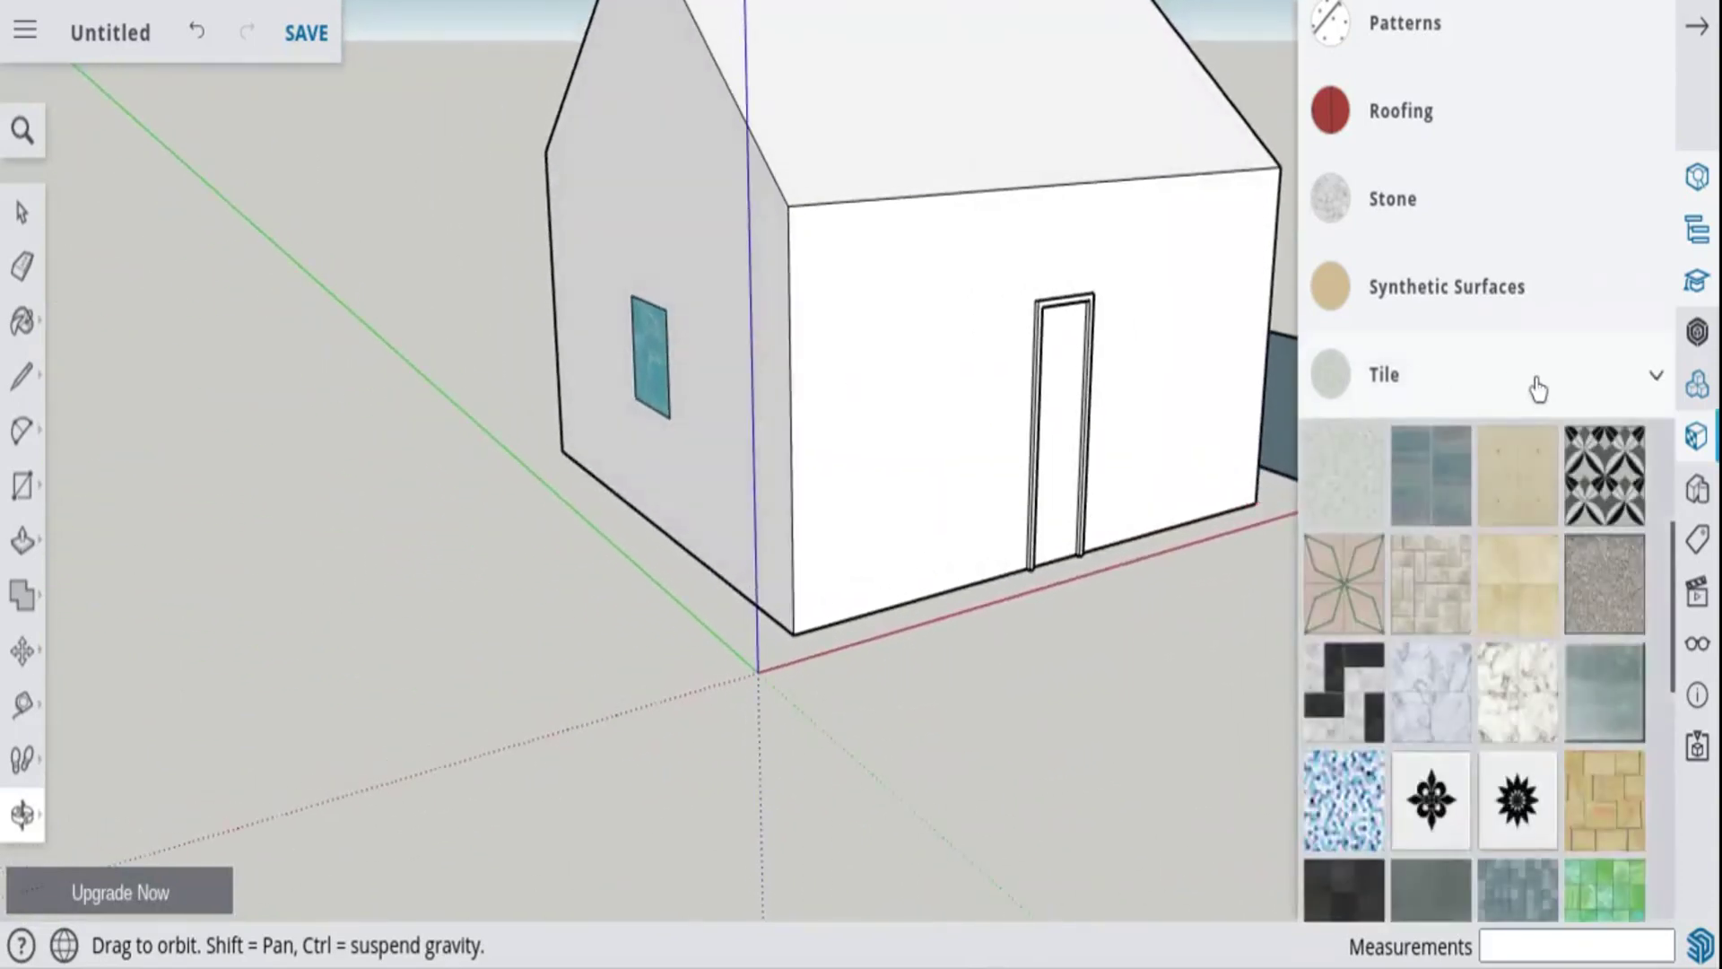
left_click(1564, 380)
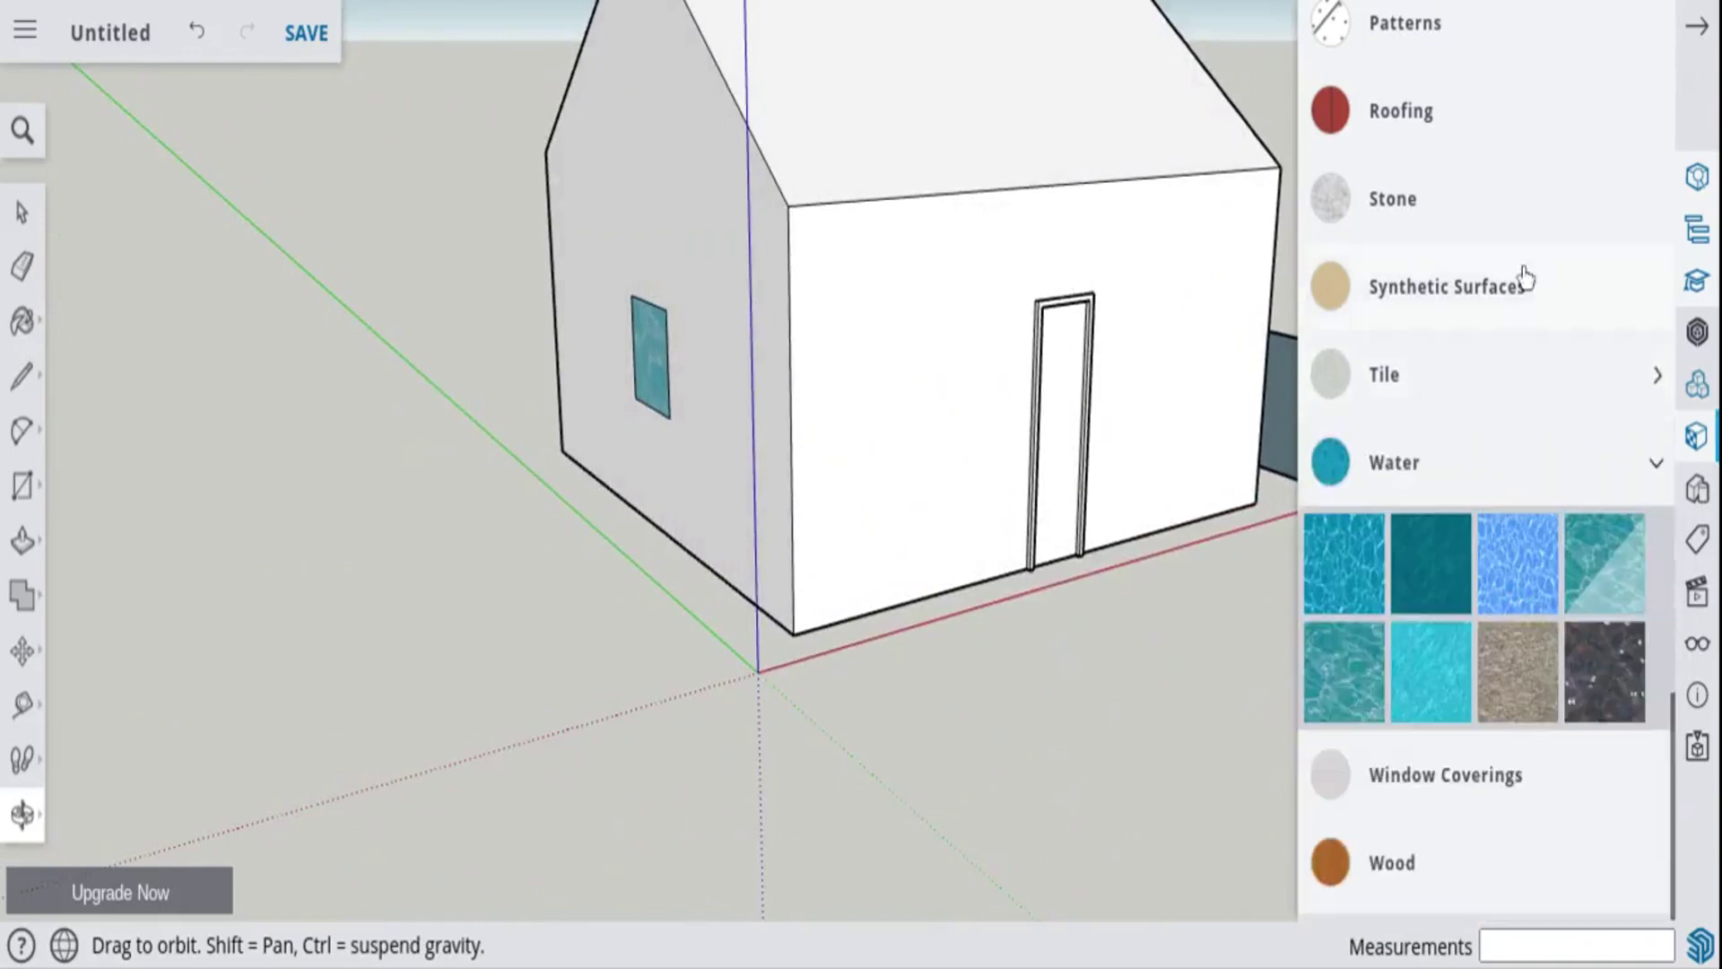
scroll(1512, 278, "up", 4)
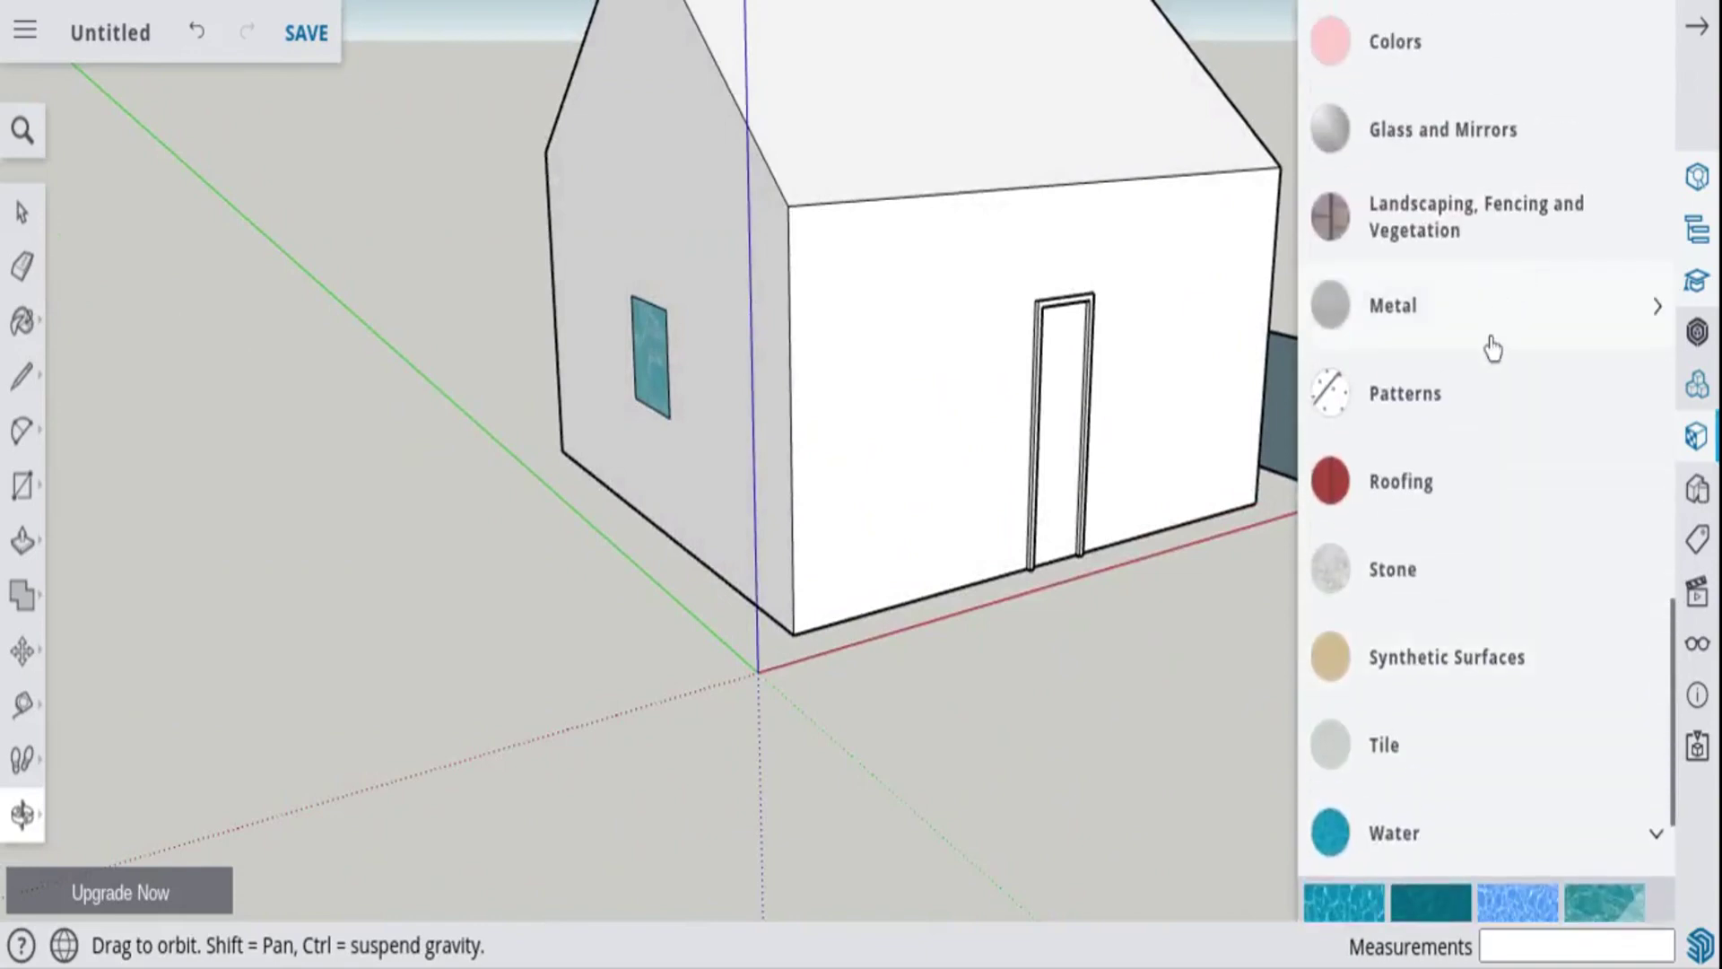
scroll(1486, 211, "up", 4)
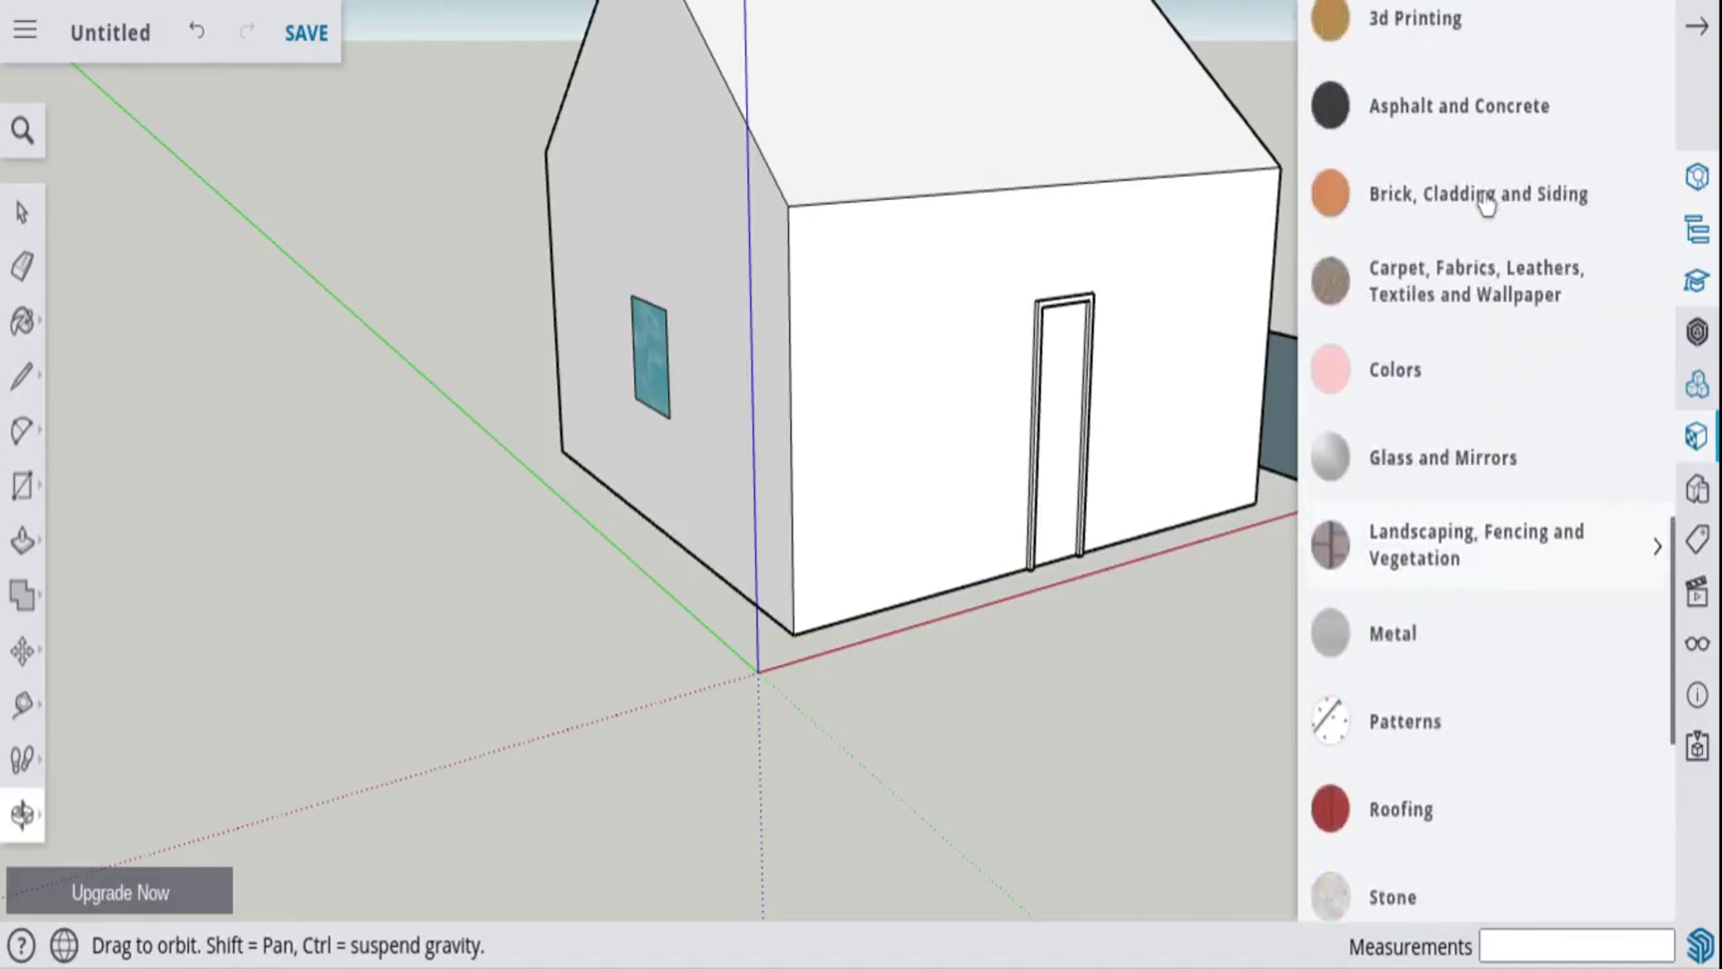
left_click(1486, 230)
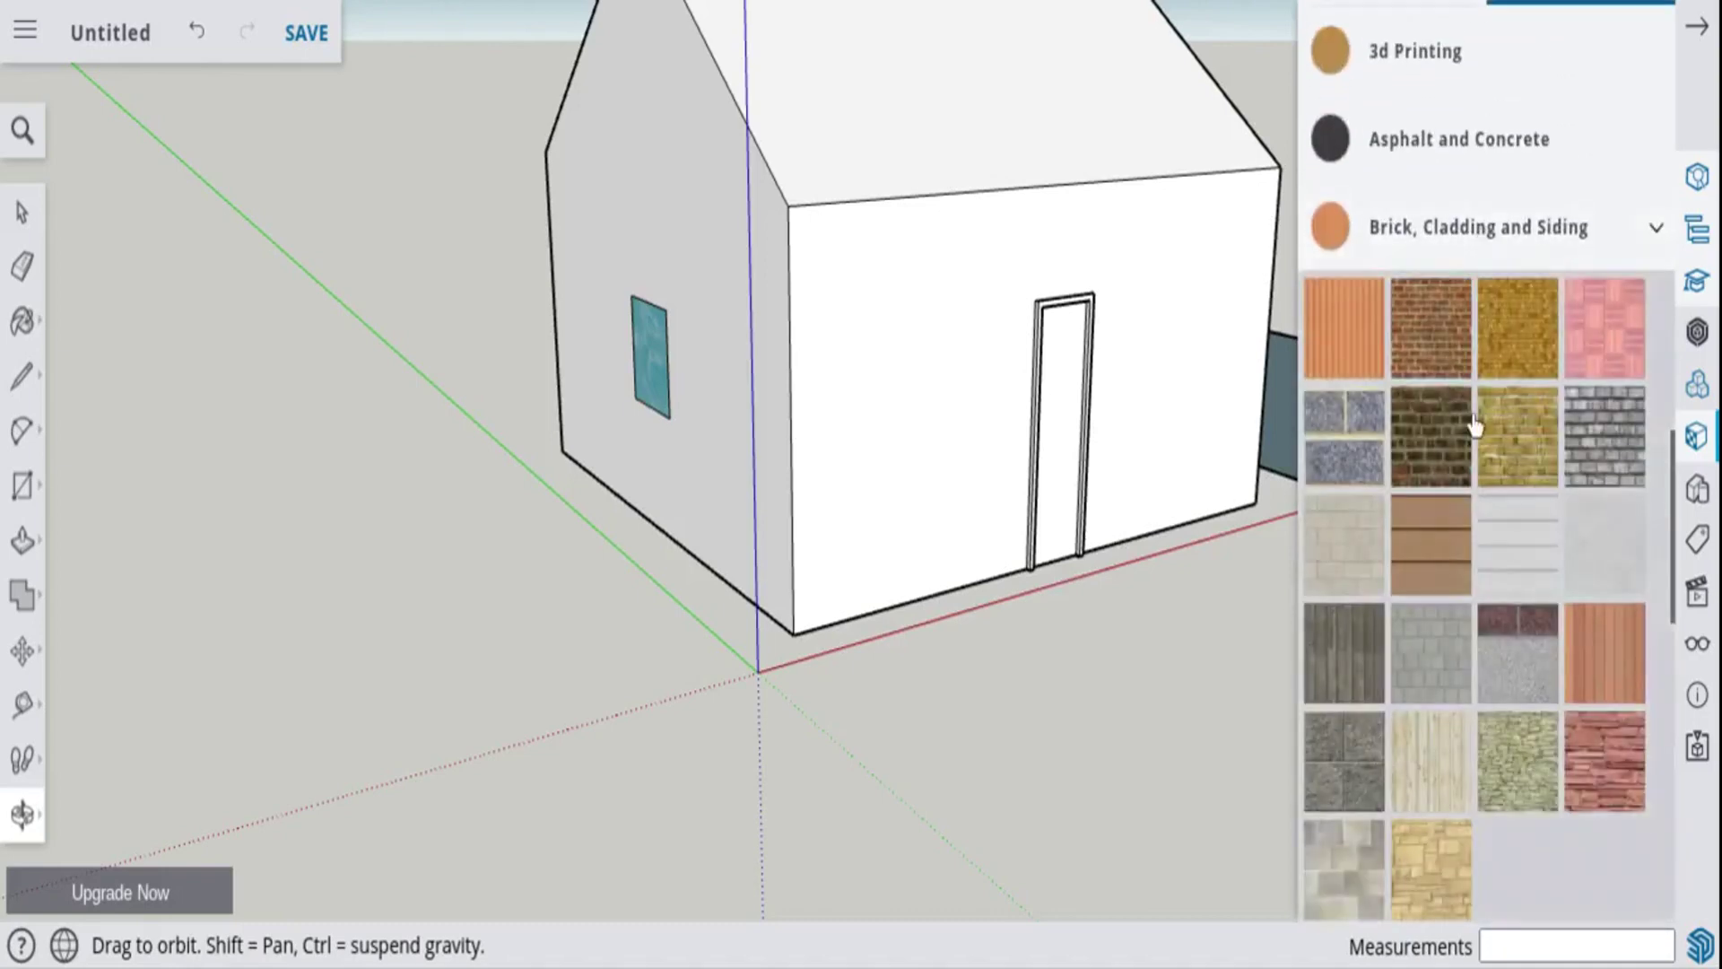
left_click(1417, 300)
left_click(880, 330)
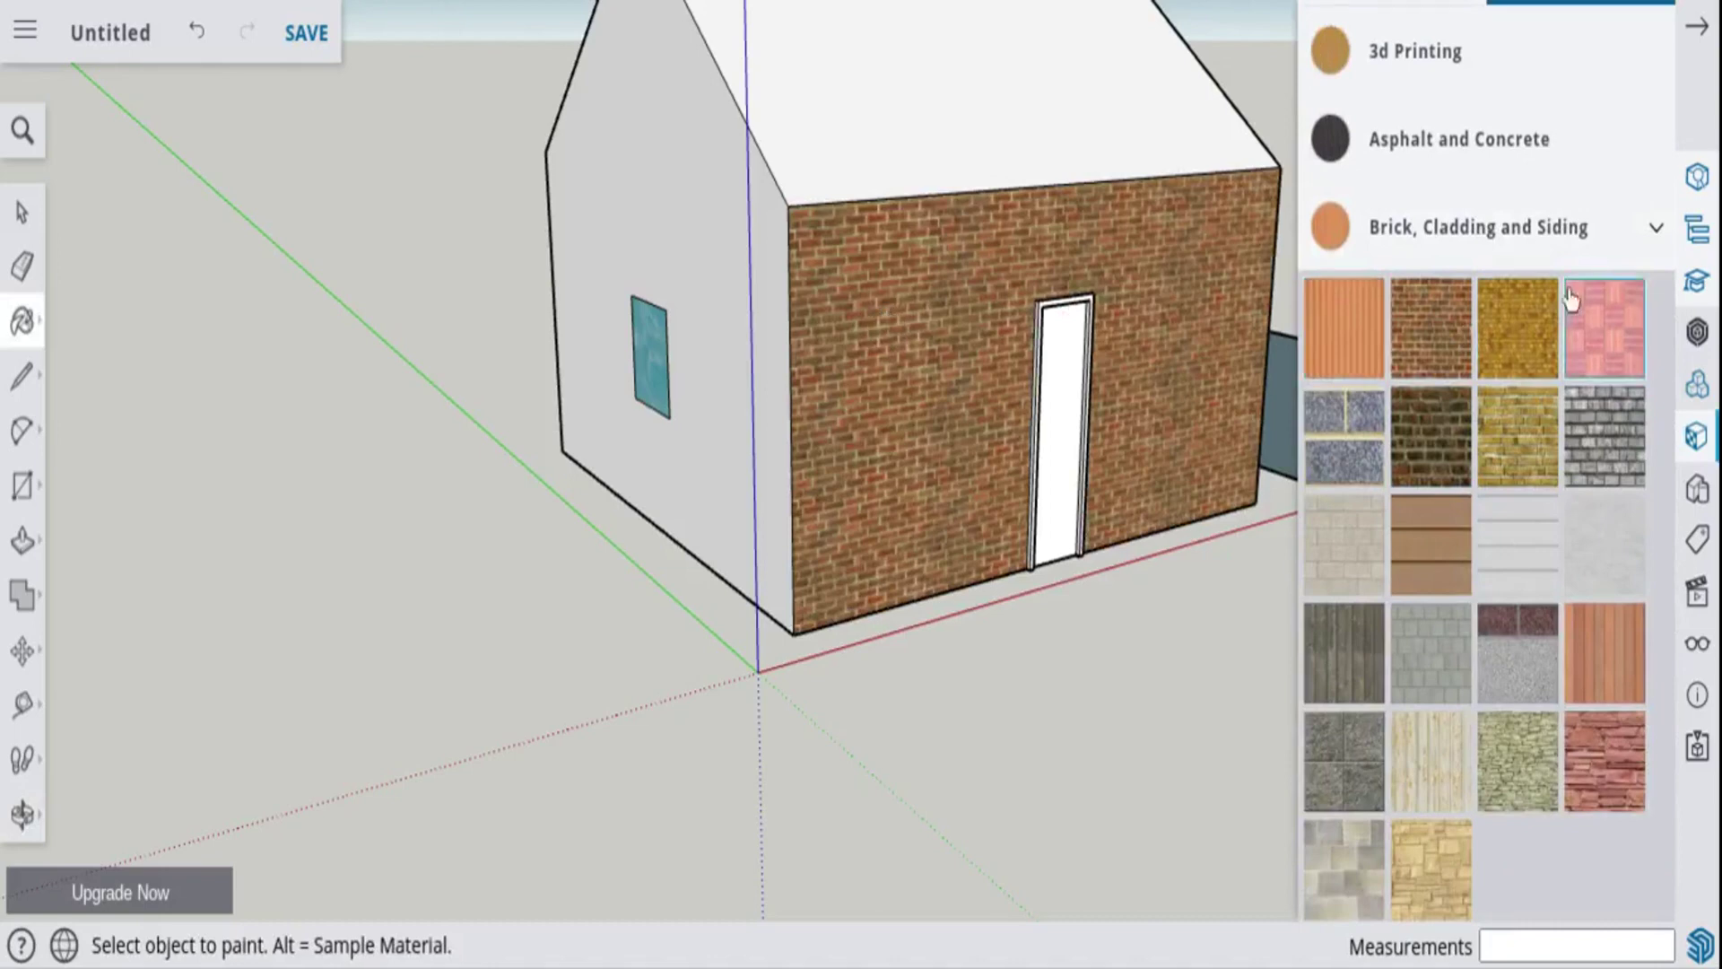
scroll(1591, 278, "up", 4)
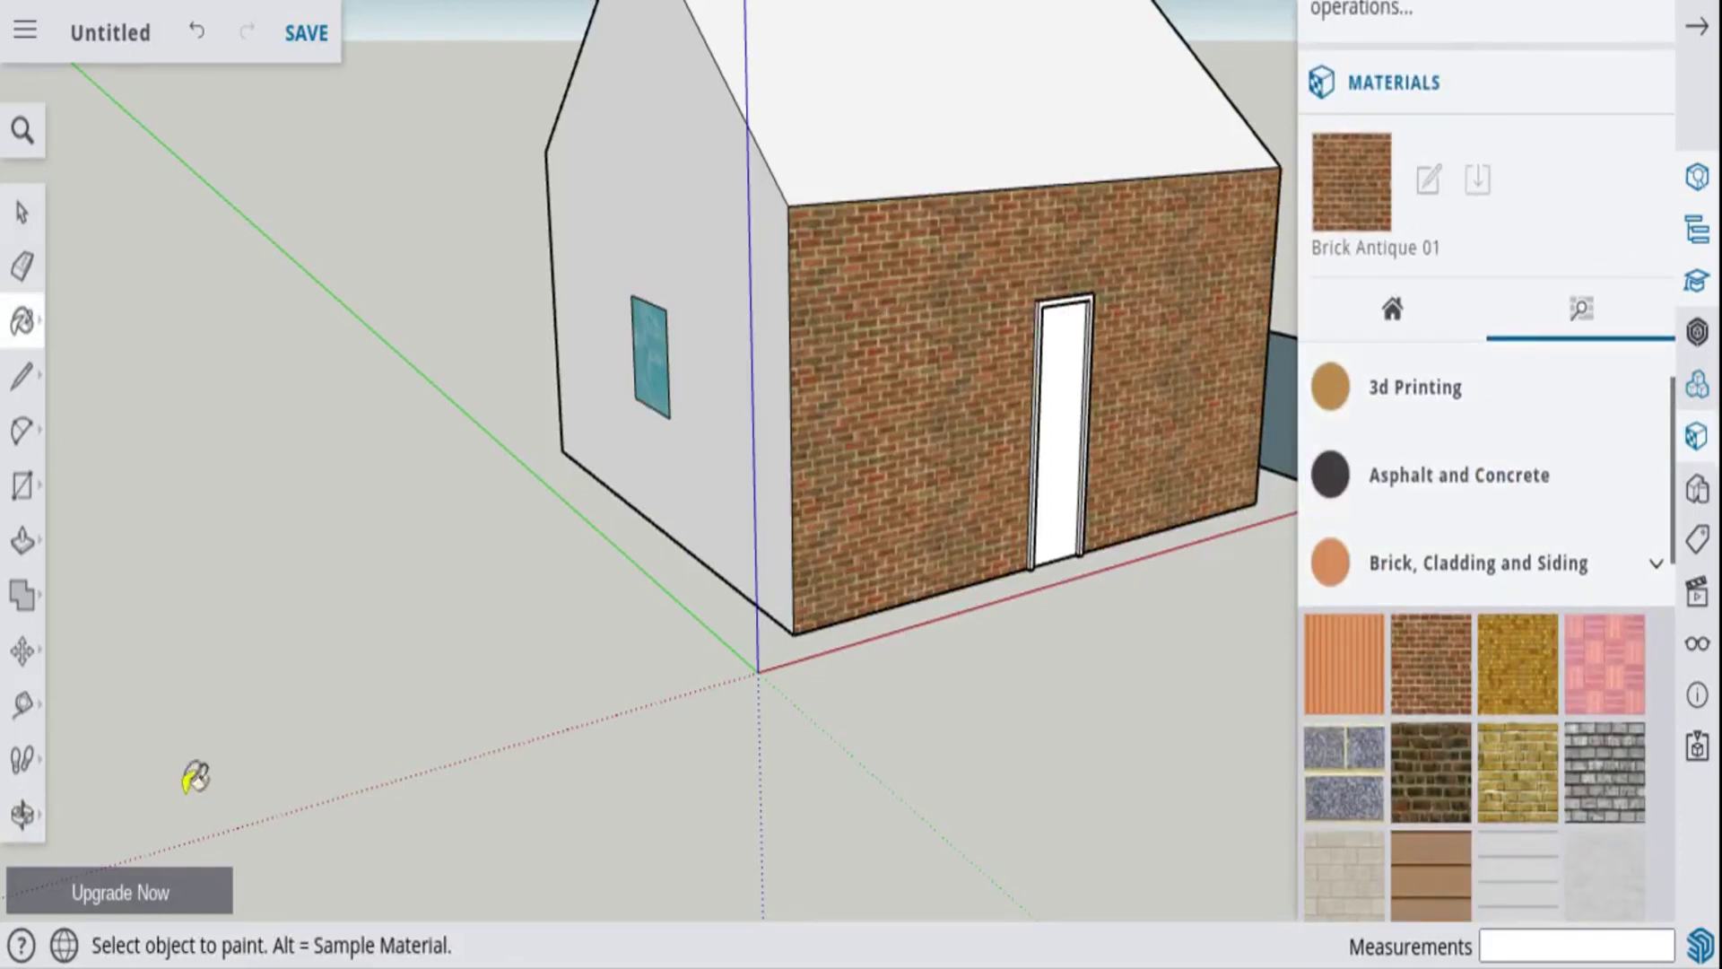
- Draw a 1' 6" line along the red axis on the empty ground beyond the flat rectangle beside the house
left_click(22, 813)
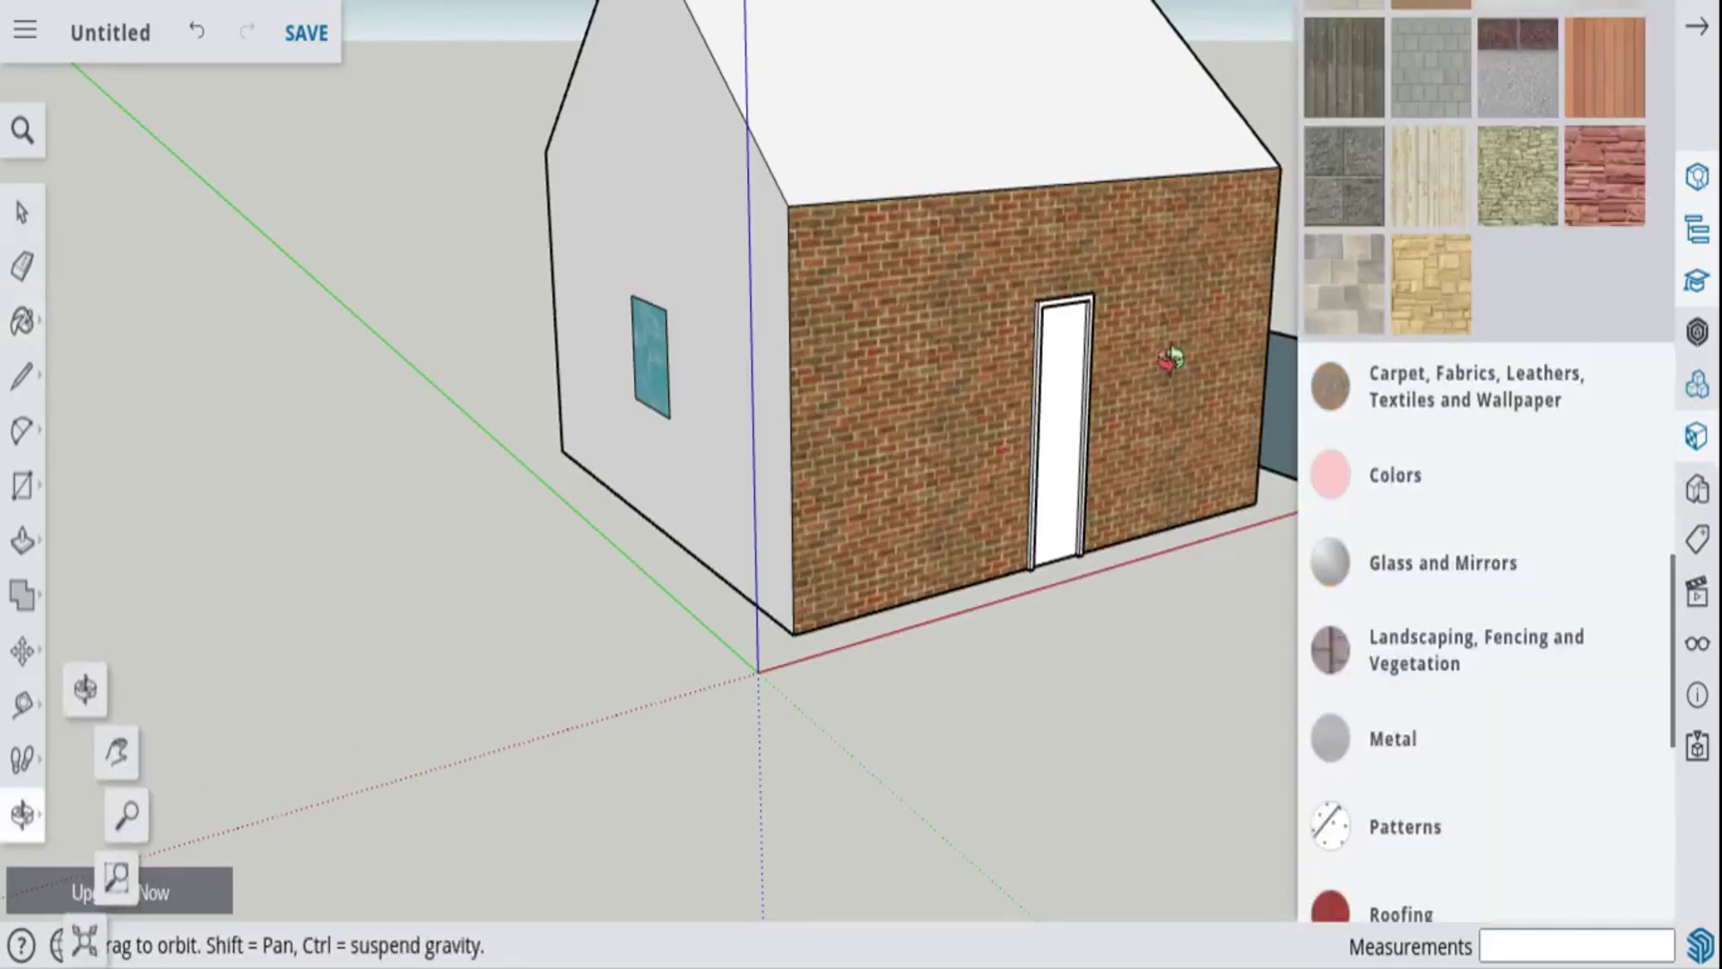
left_click_drag(1192, 339, 623, 516)
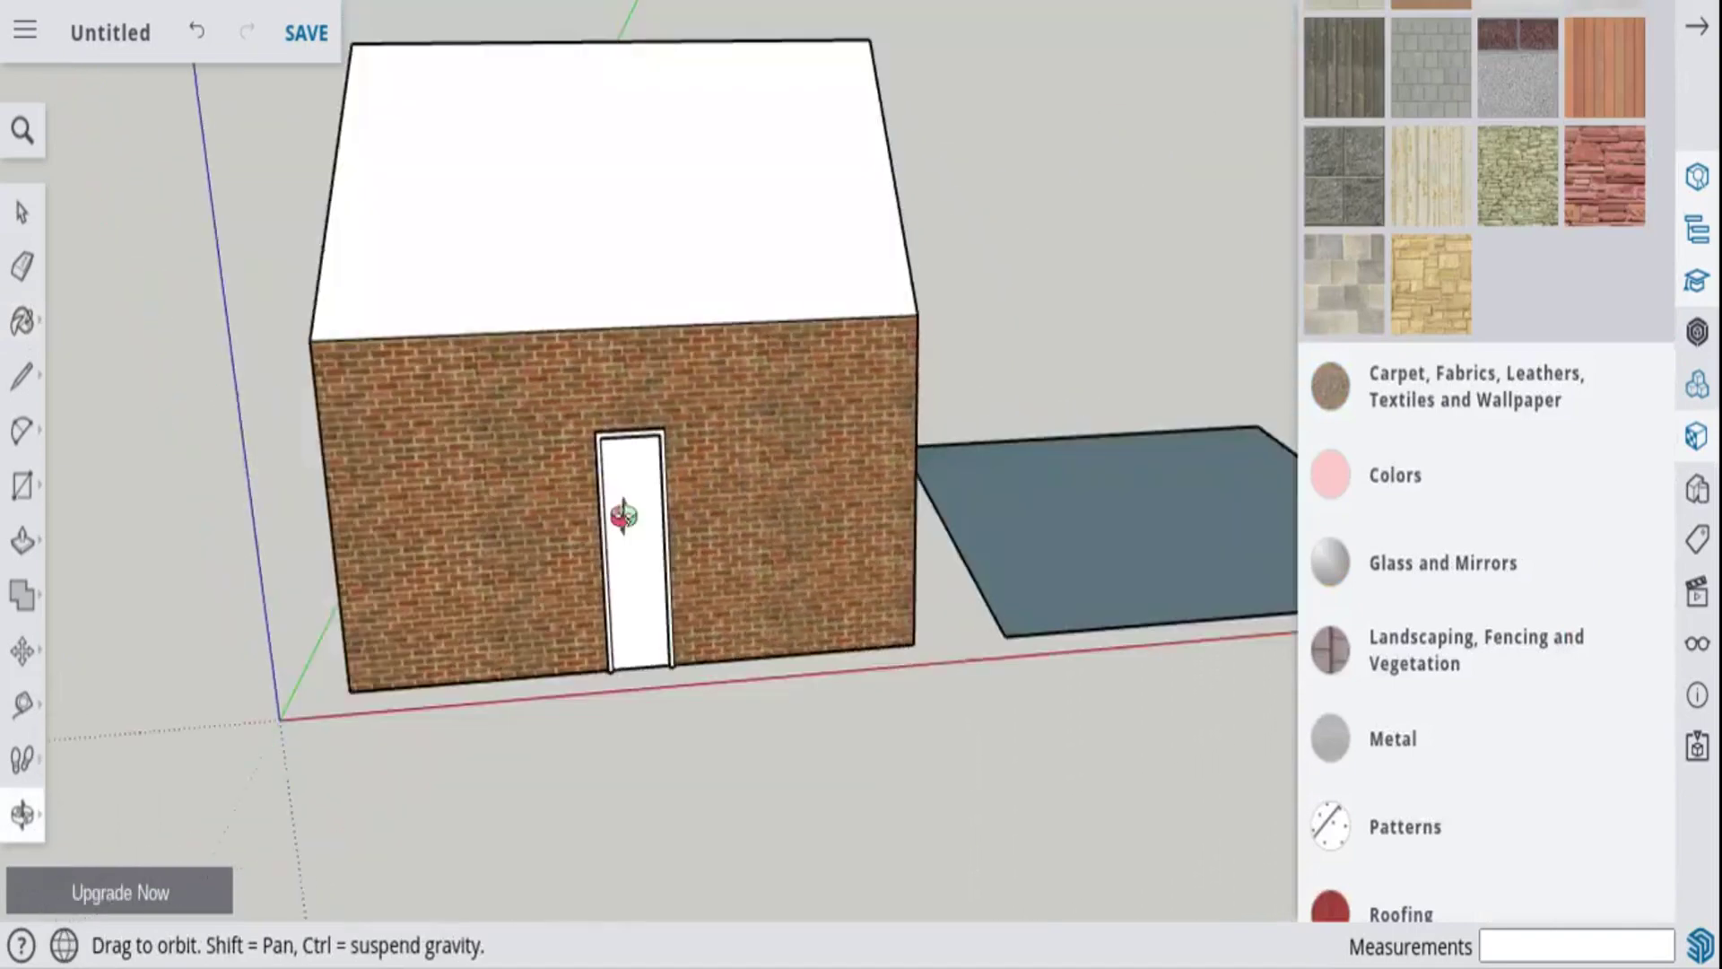
mouse_move(1211, 365)
left_mouse_down()
mouse_move(892, 413)
mouse_move(882, 429)
left_mouse_up()
left_click(23, 433)
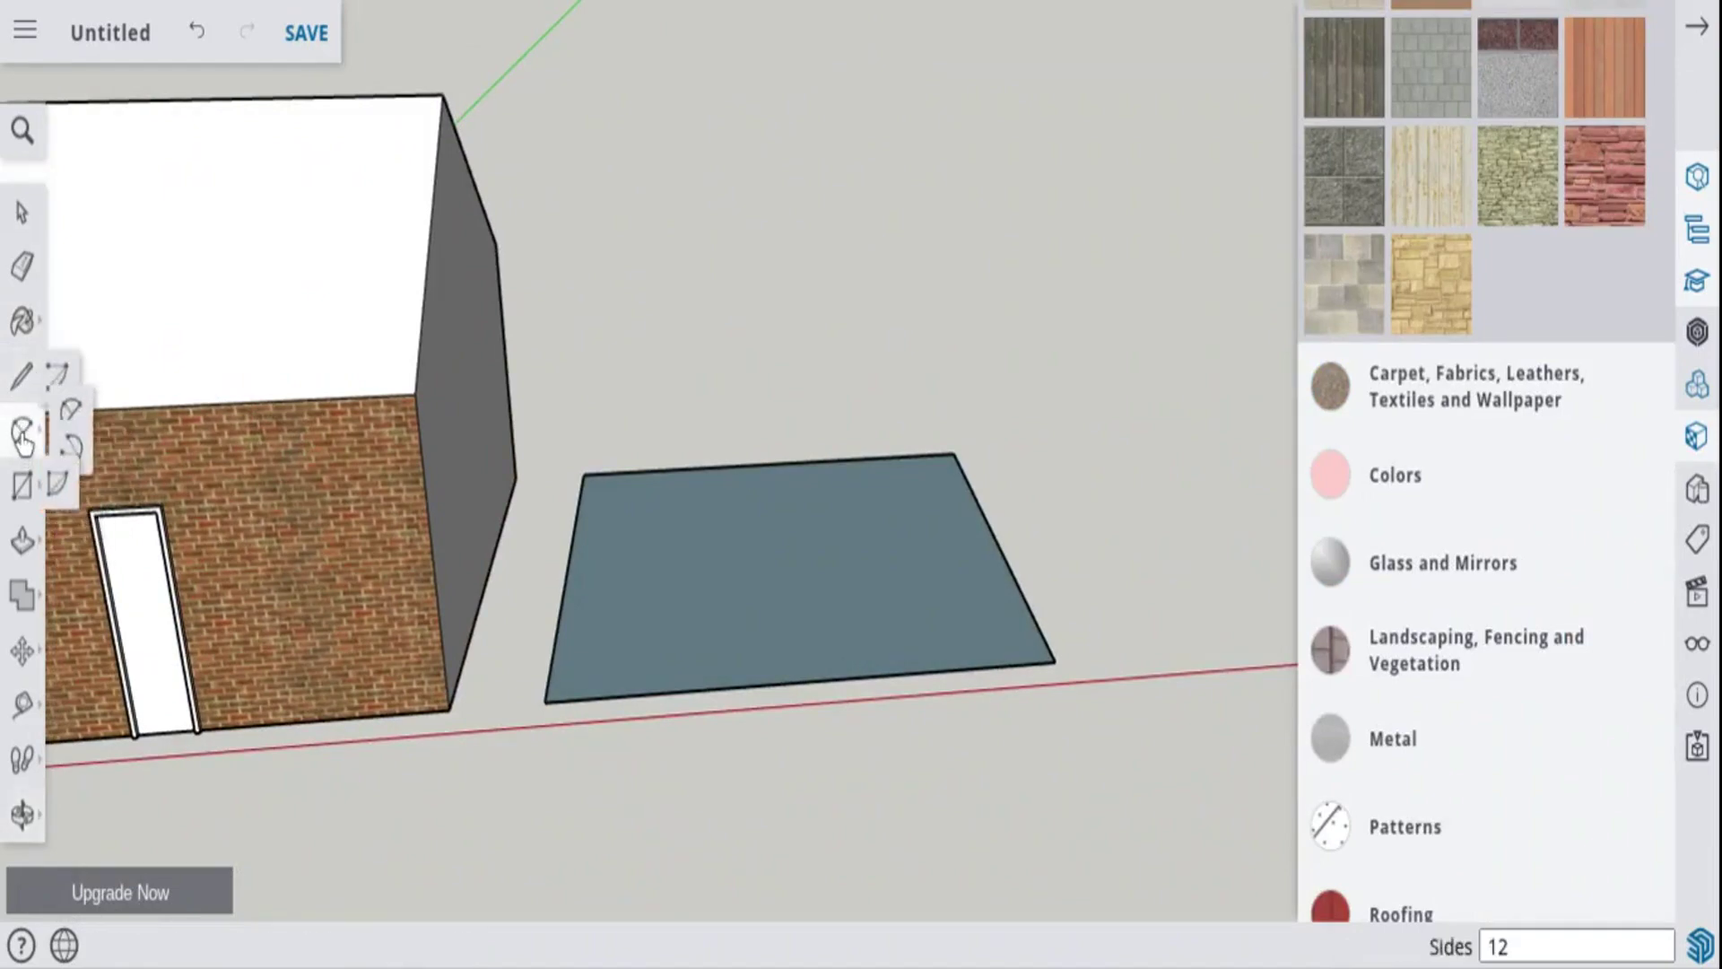
left_click(22, 813)
left_click_drag(846, 334, 400, 809)
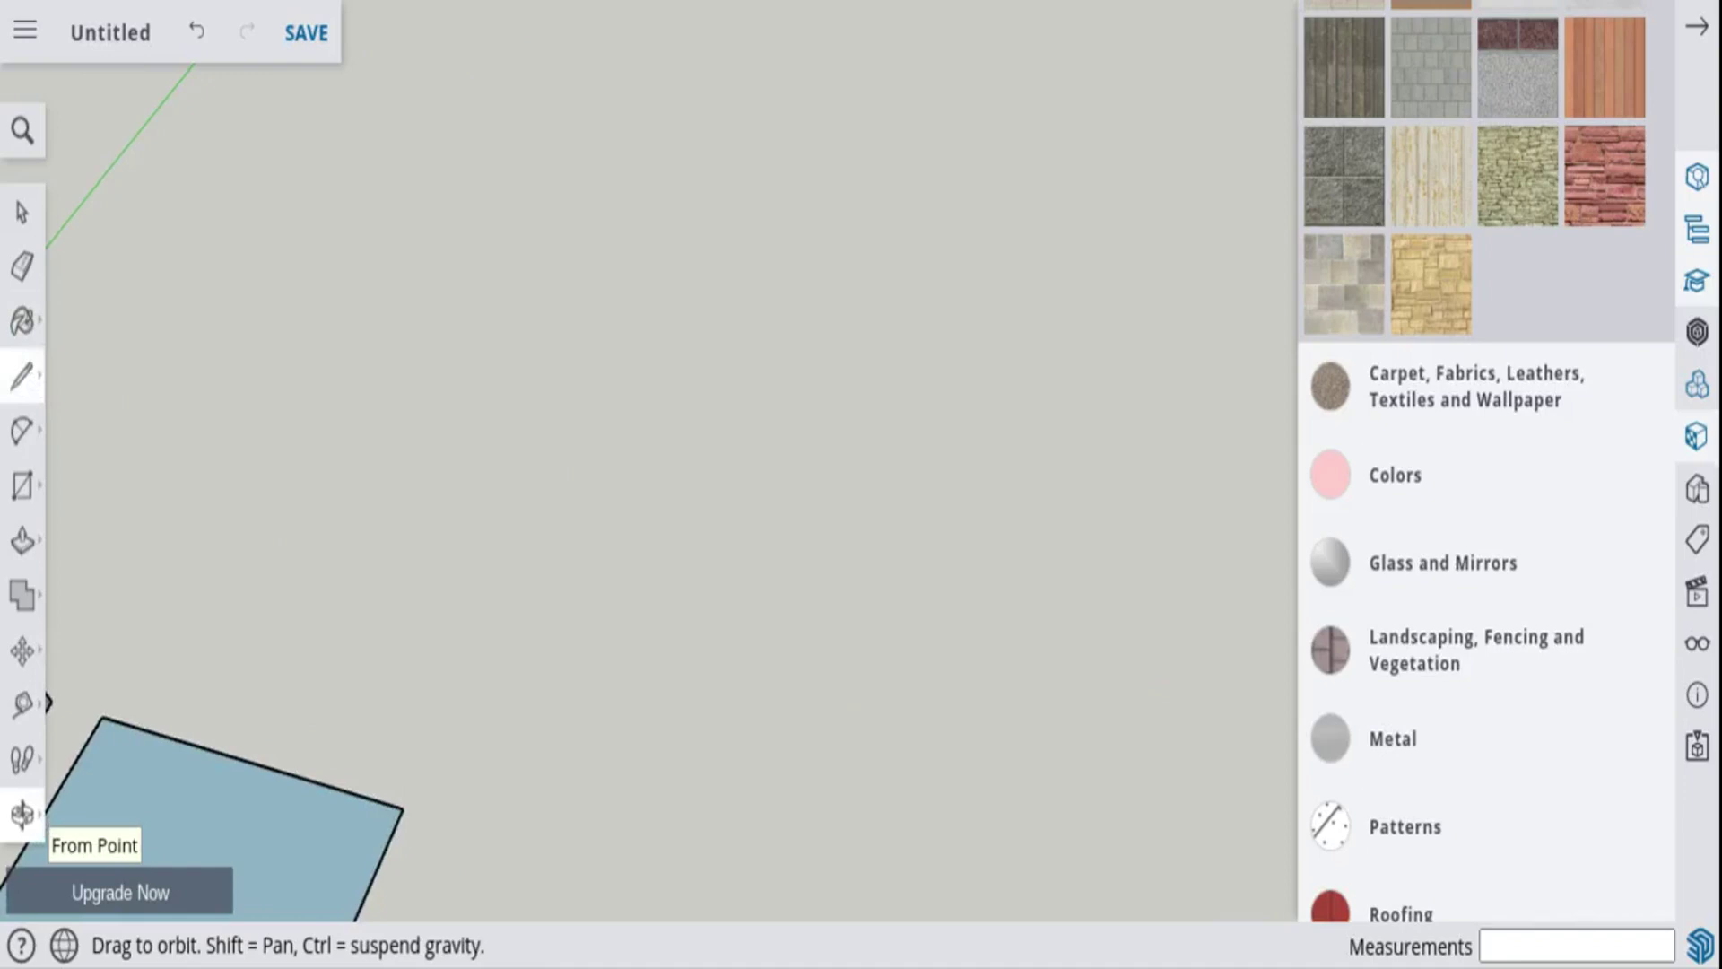
left_click(27, 380)
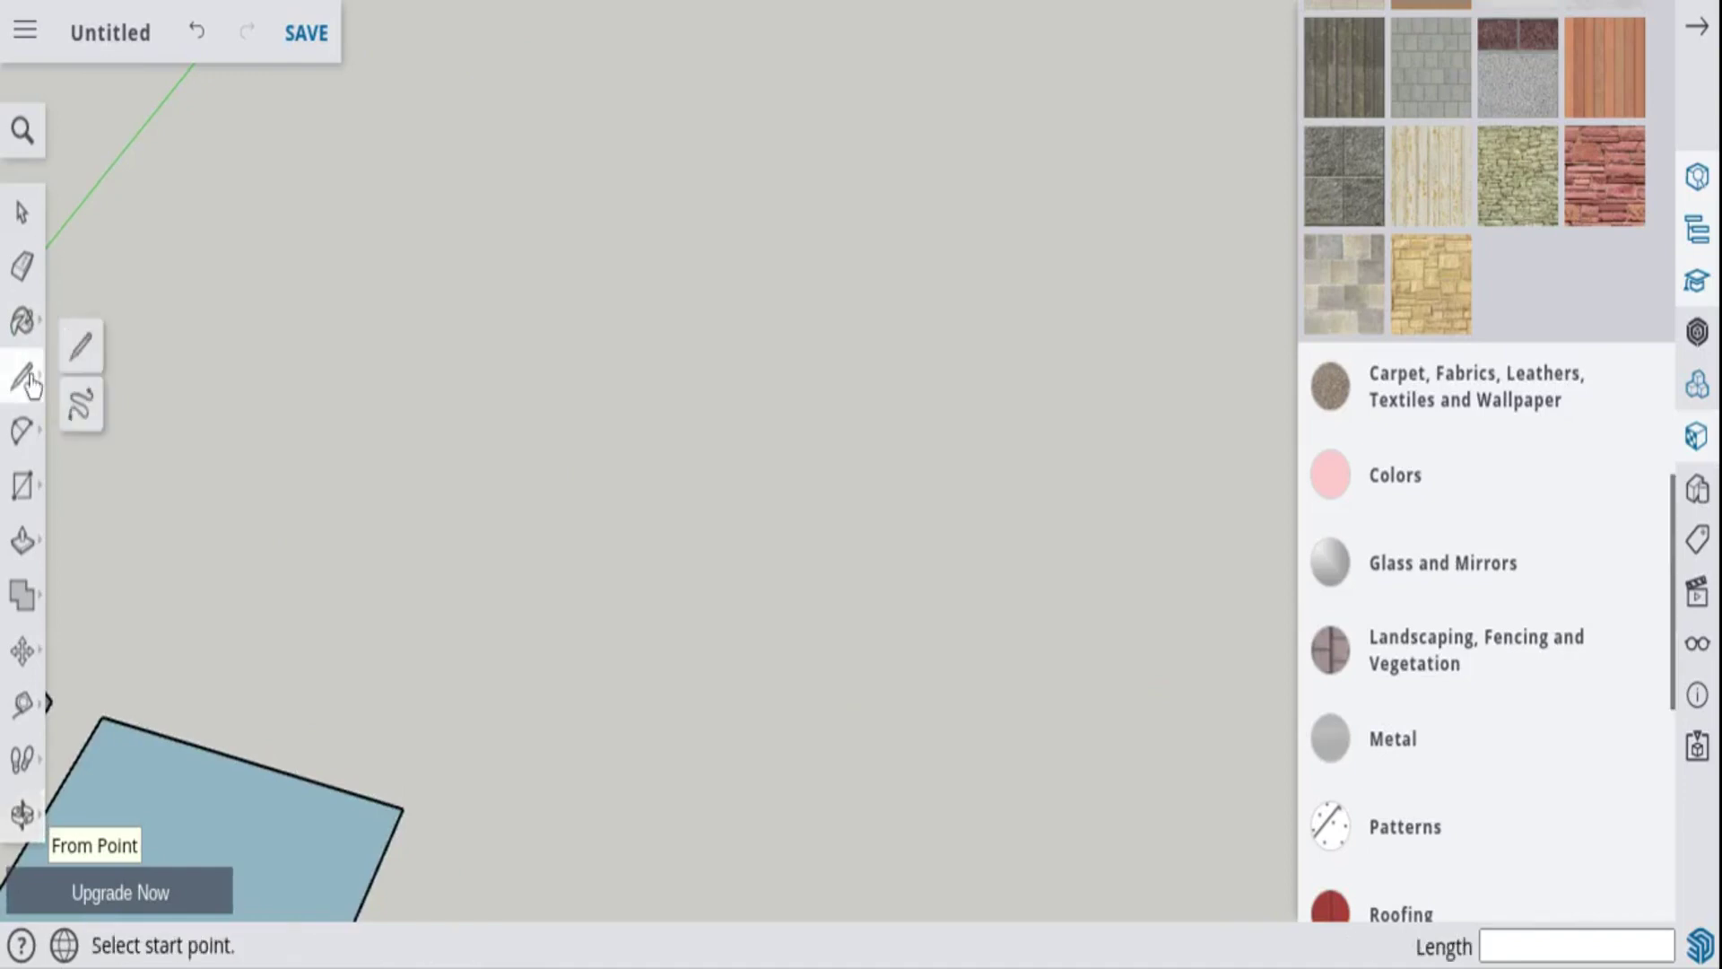
left_click(542, 416)
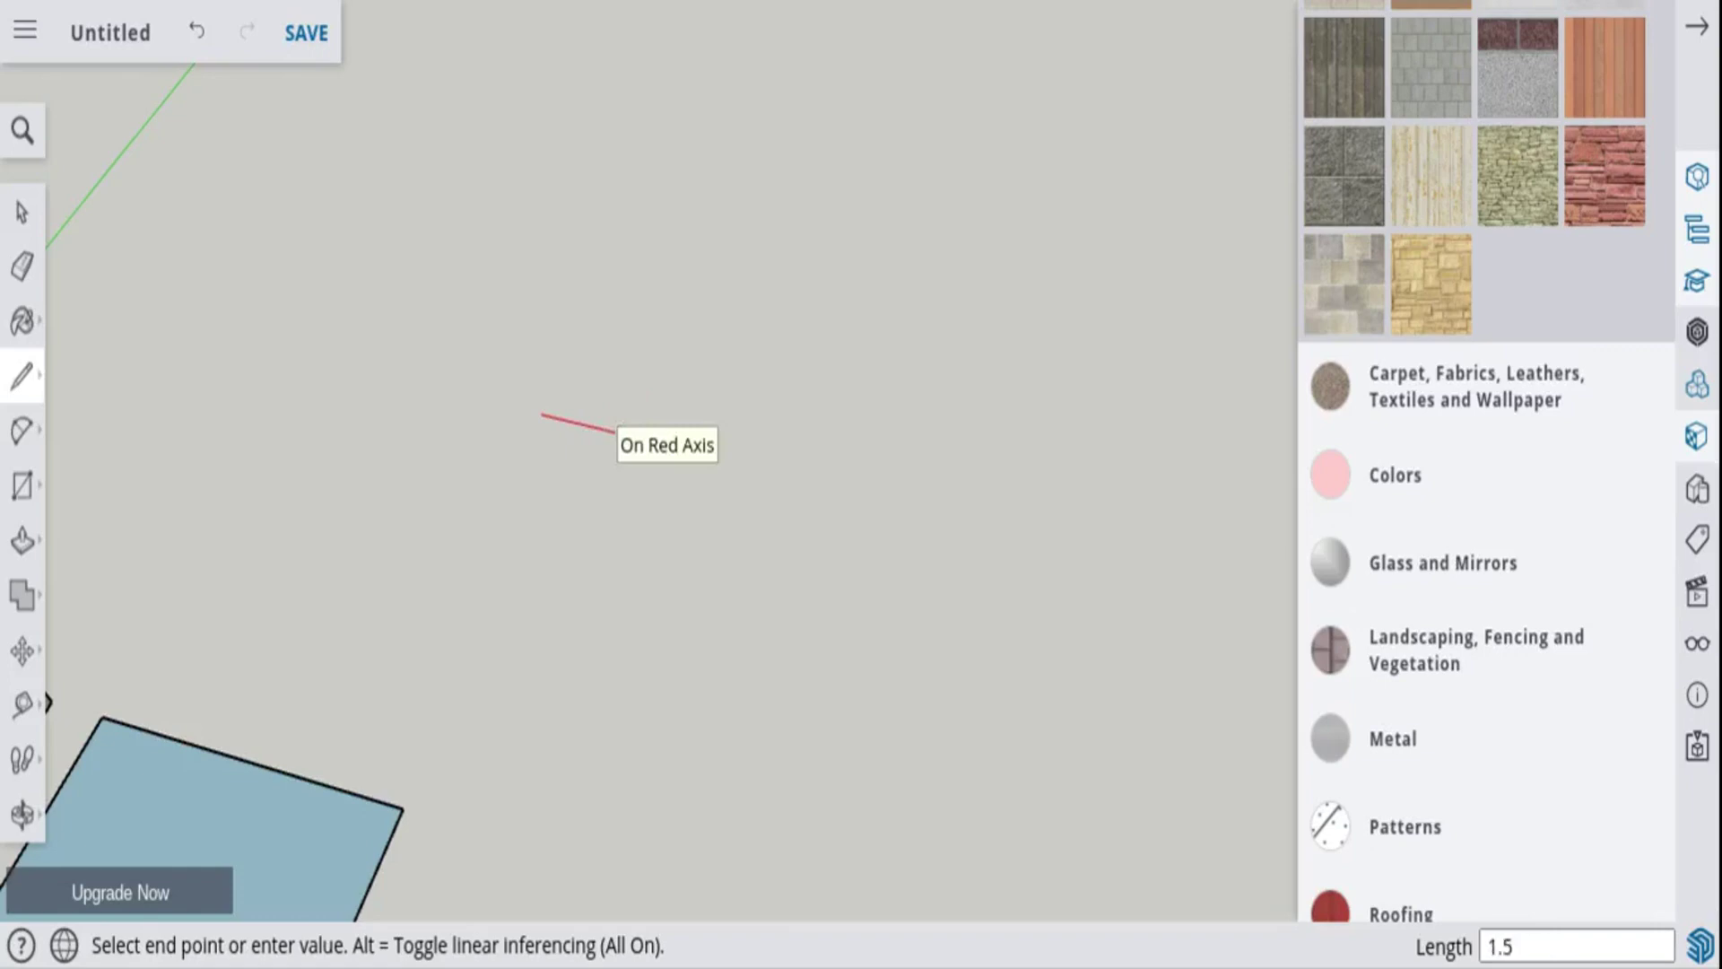
type("'")
key("Return")
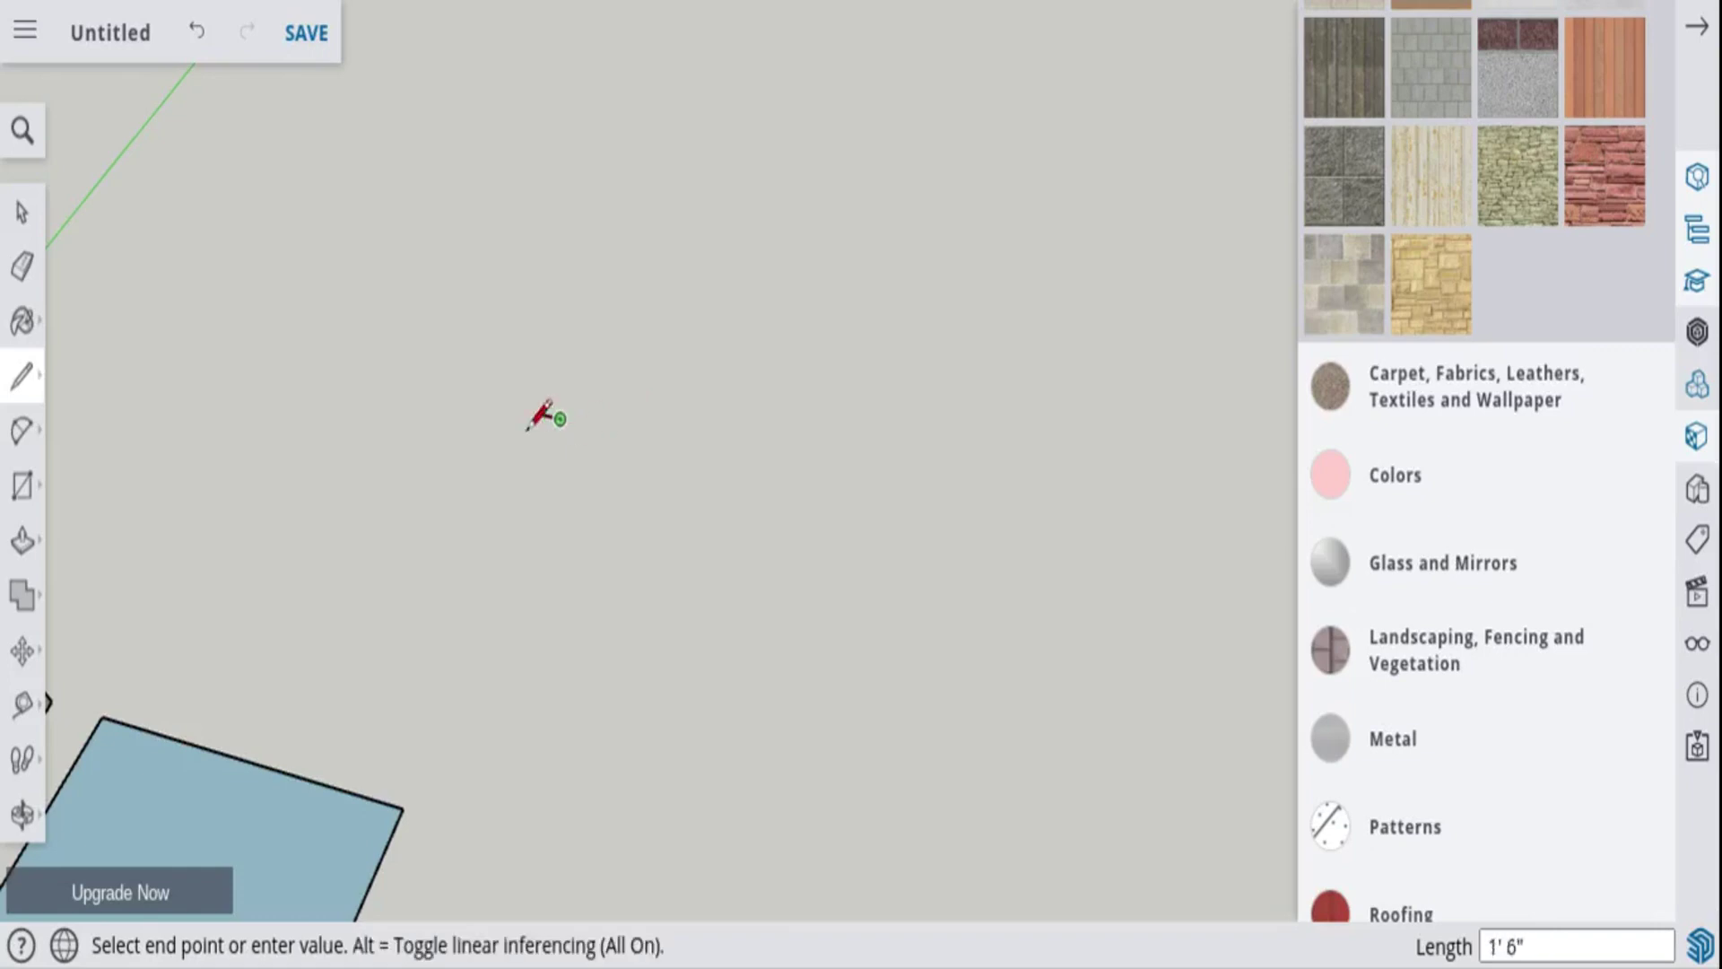
scroll(519, 422, "up", 6)
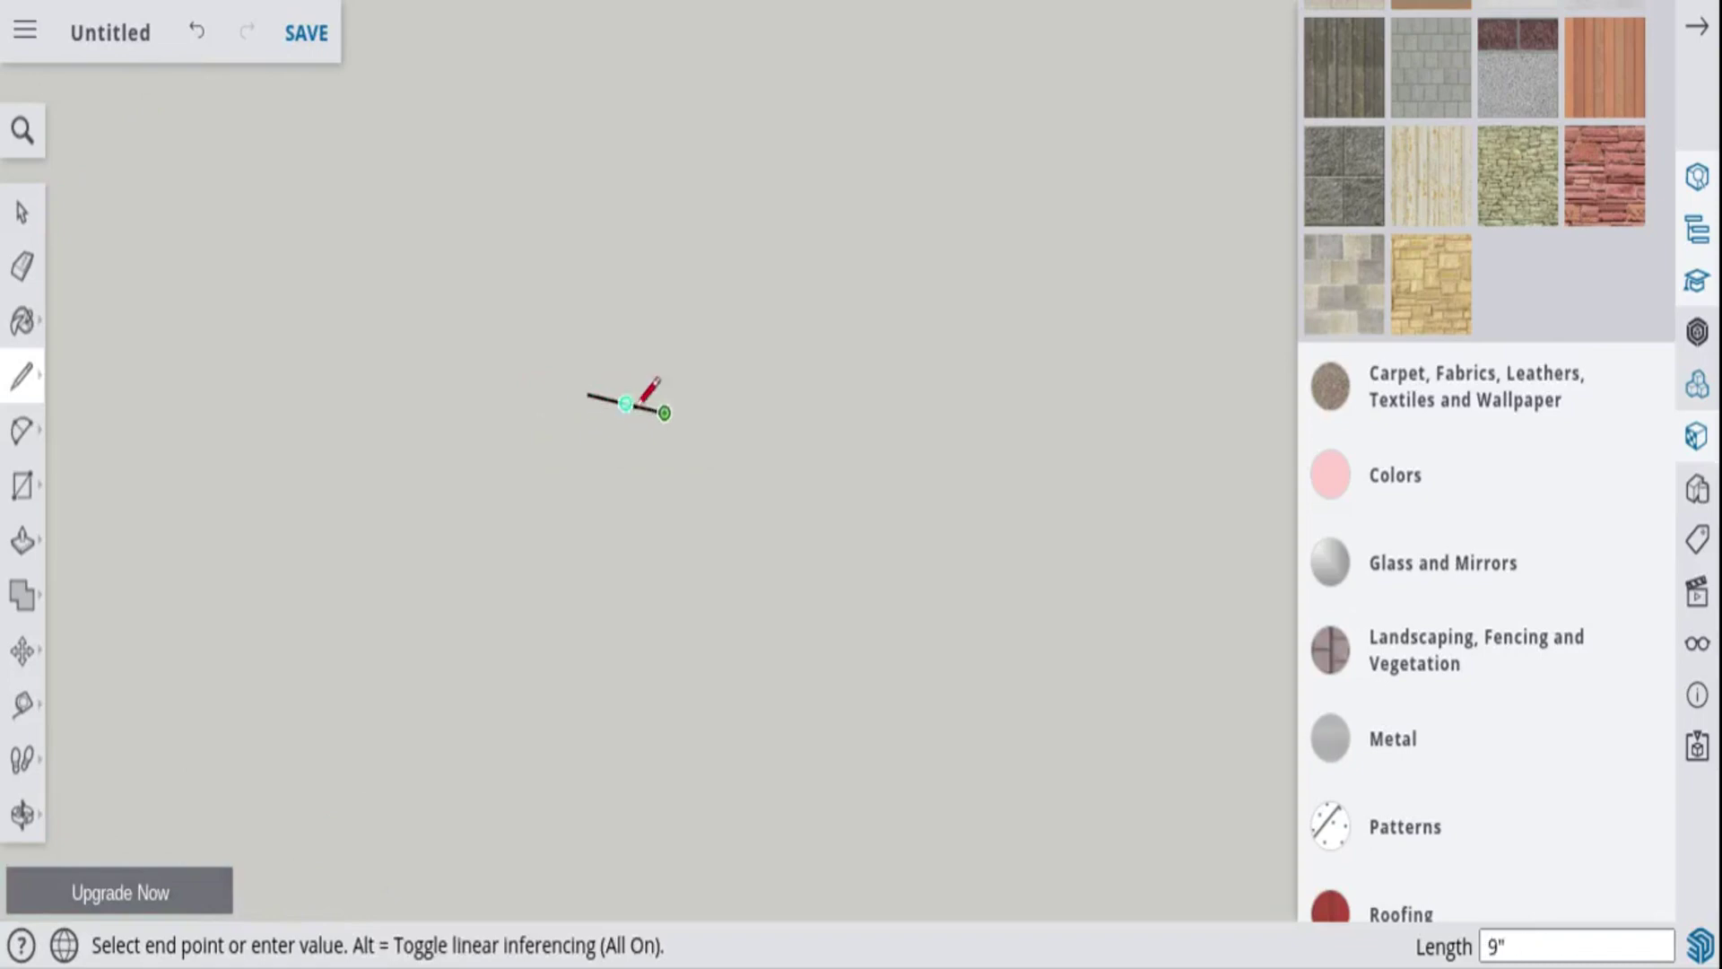
- Draw a 180° arc with the Arc tool, centred on the line's start point and starting at its other end
left_click(21, 431)
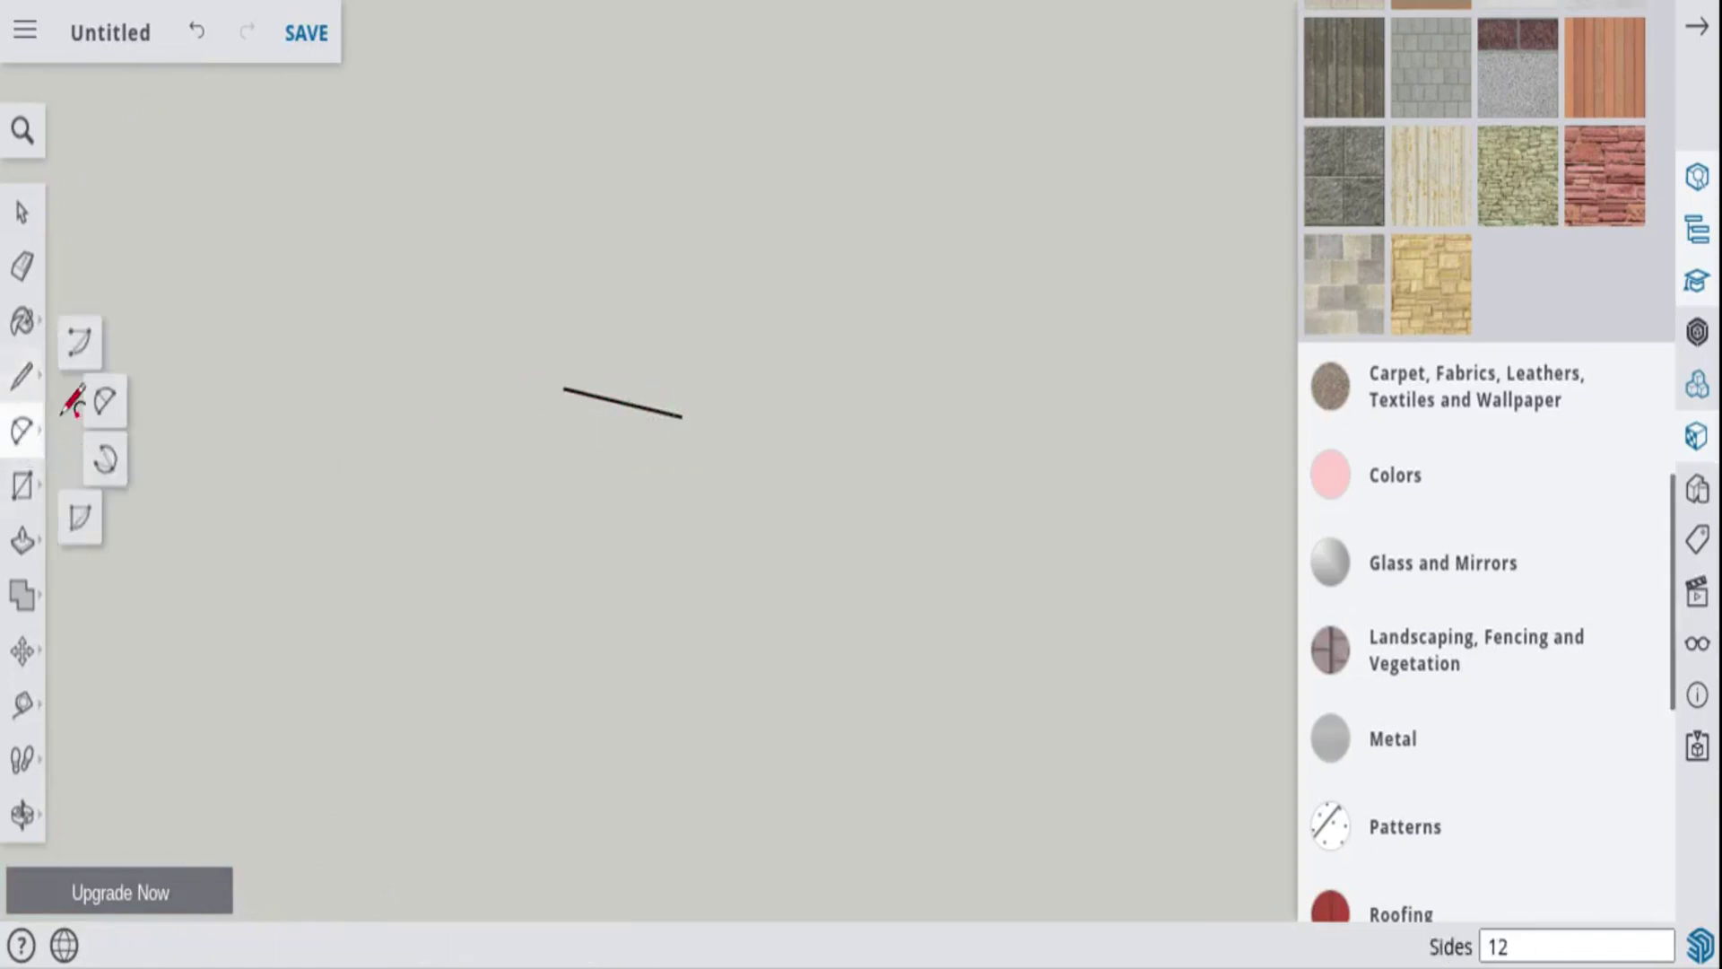
left_click(86, 340)
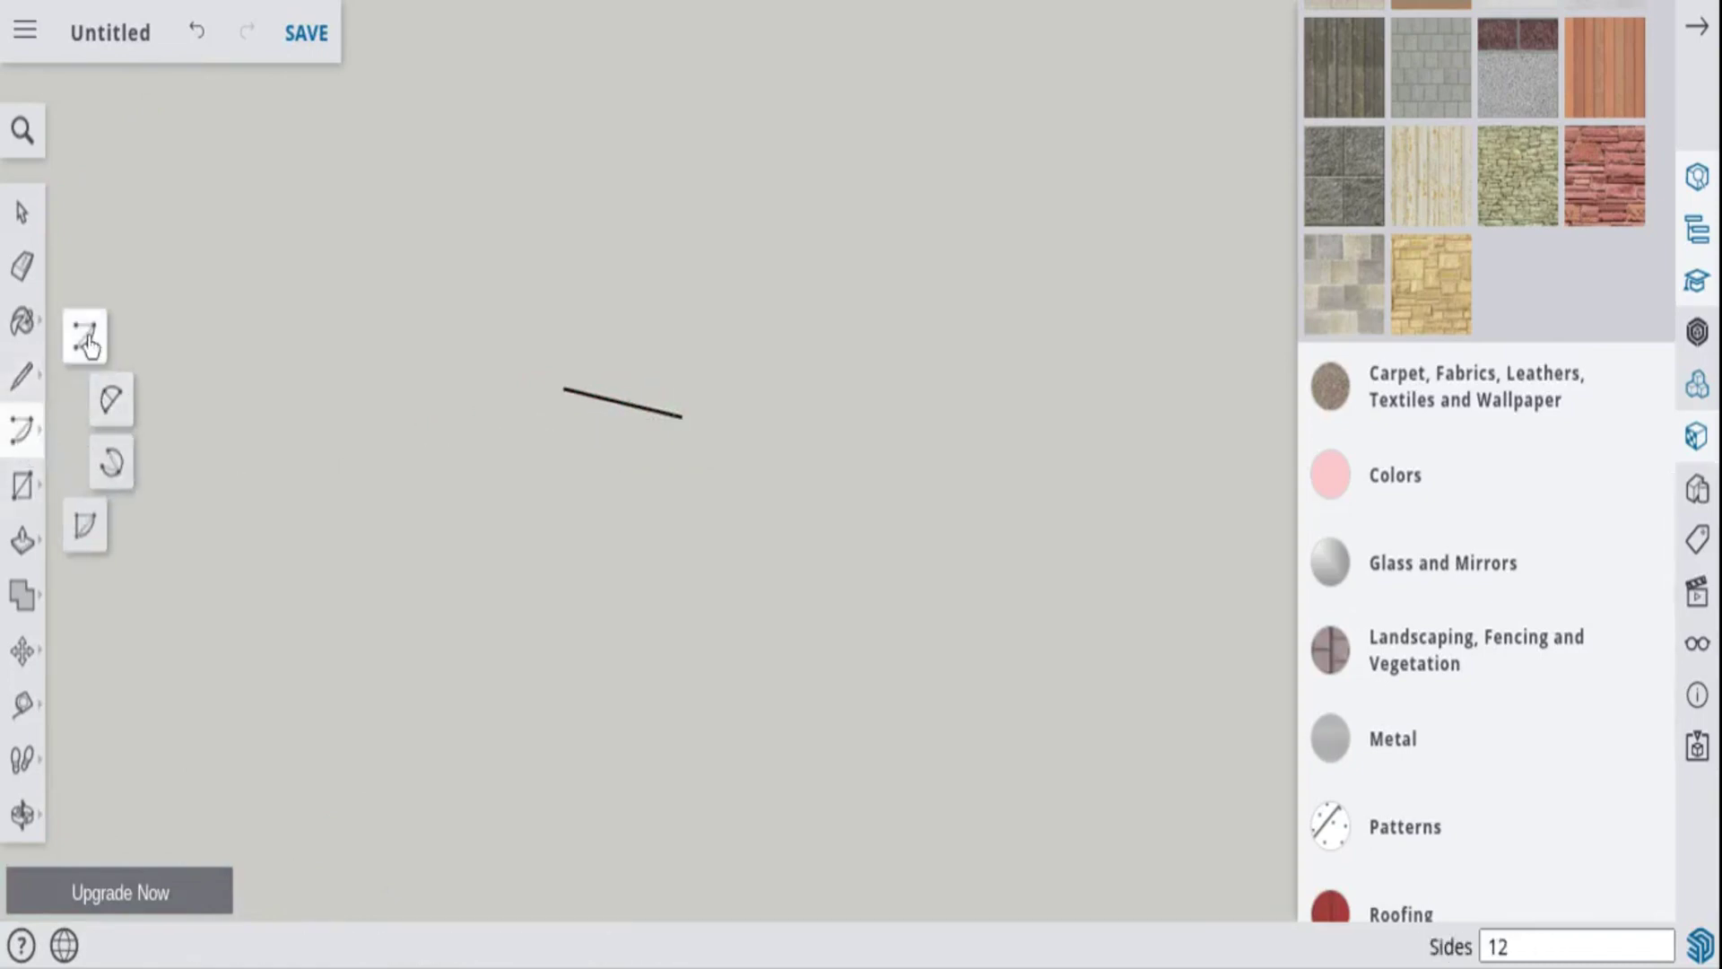
left_click(562, 387)
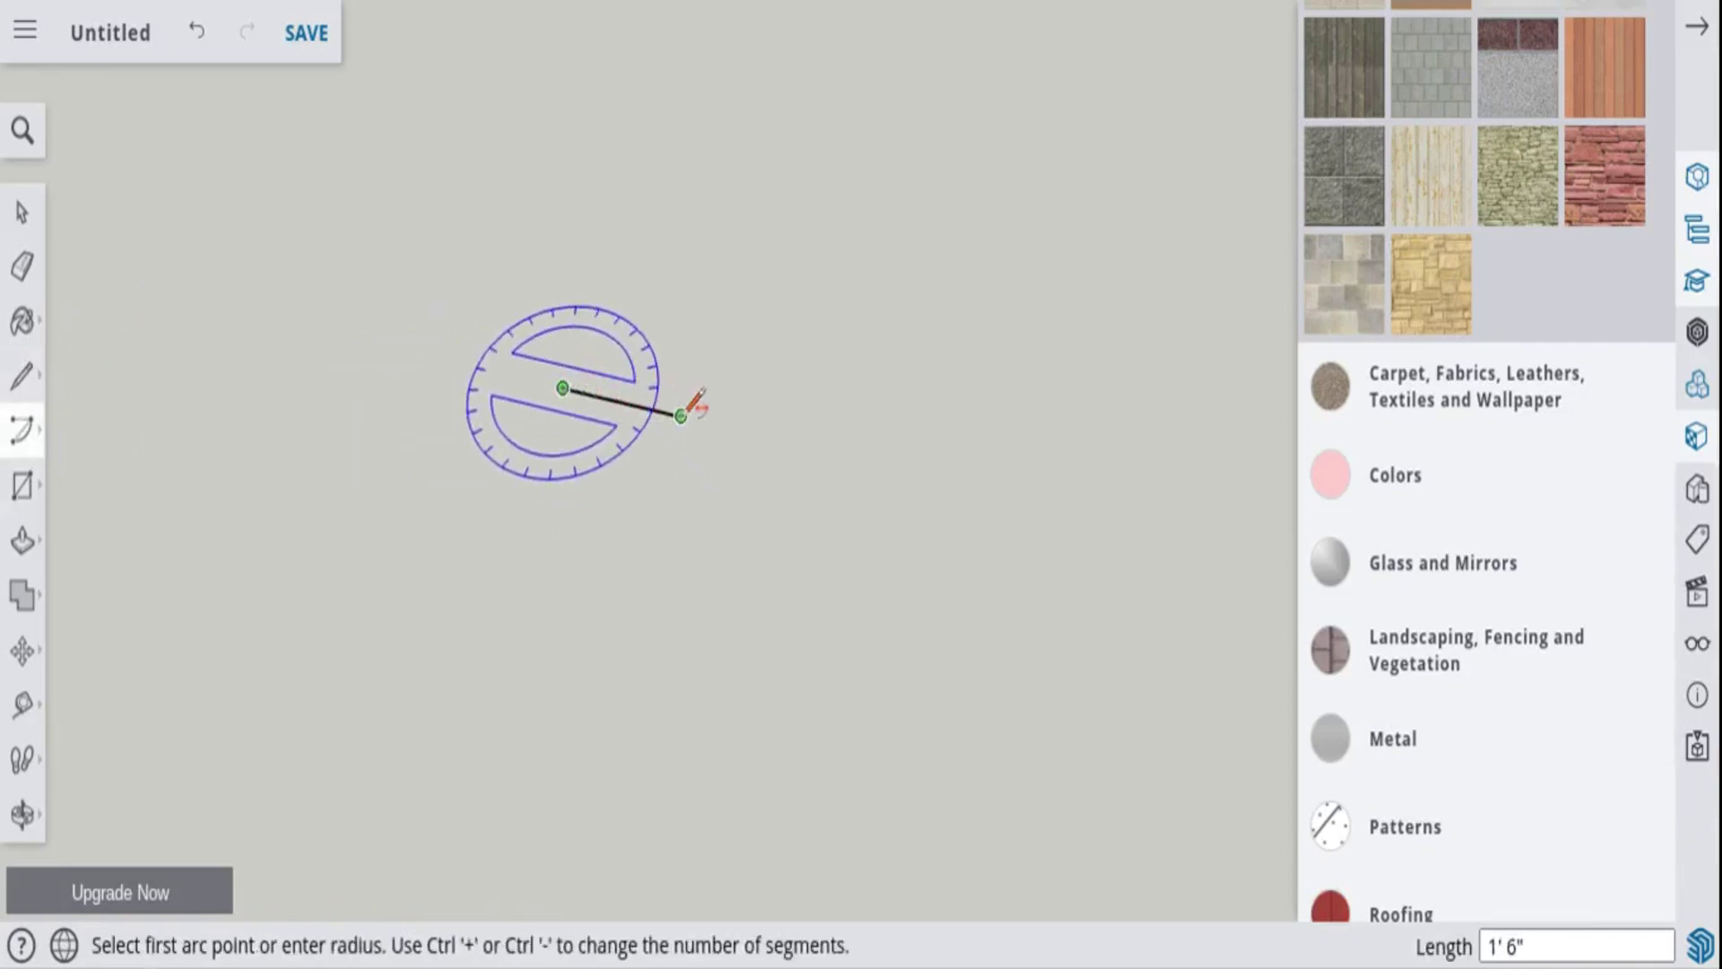
left_click(681, 415)
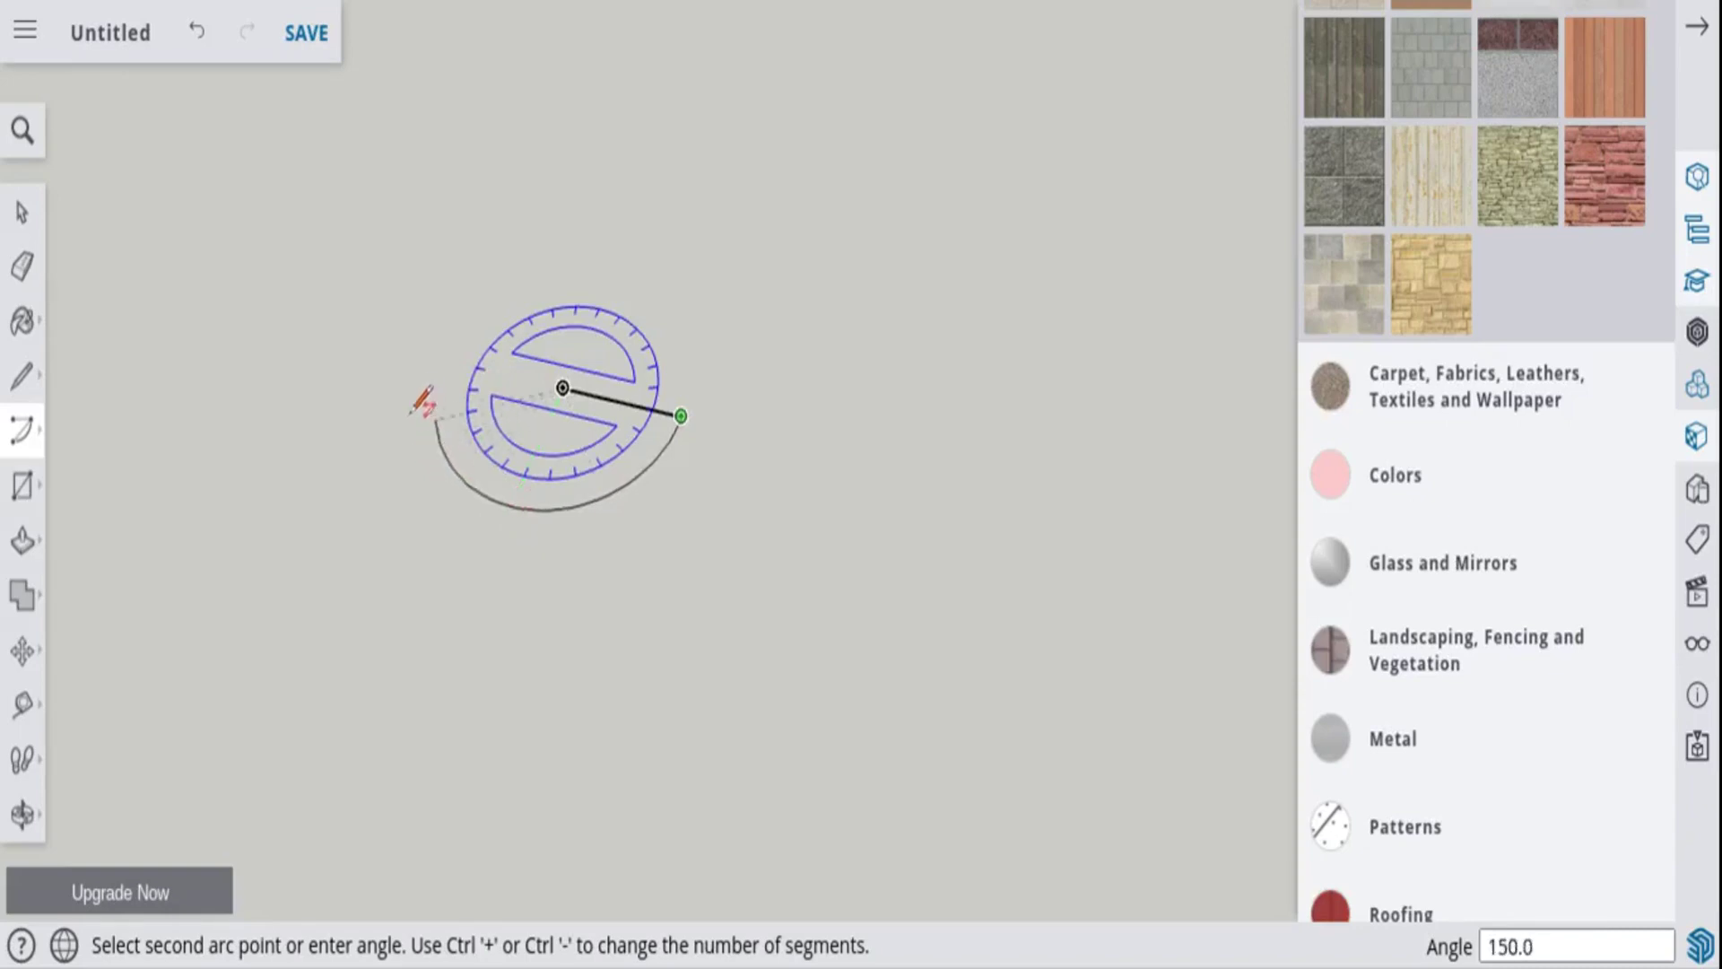
left_click(419, 365)
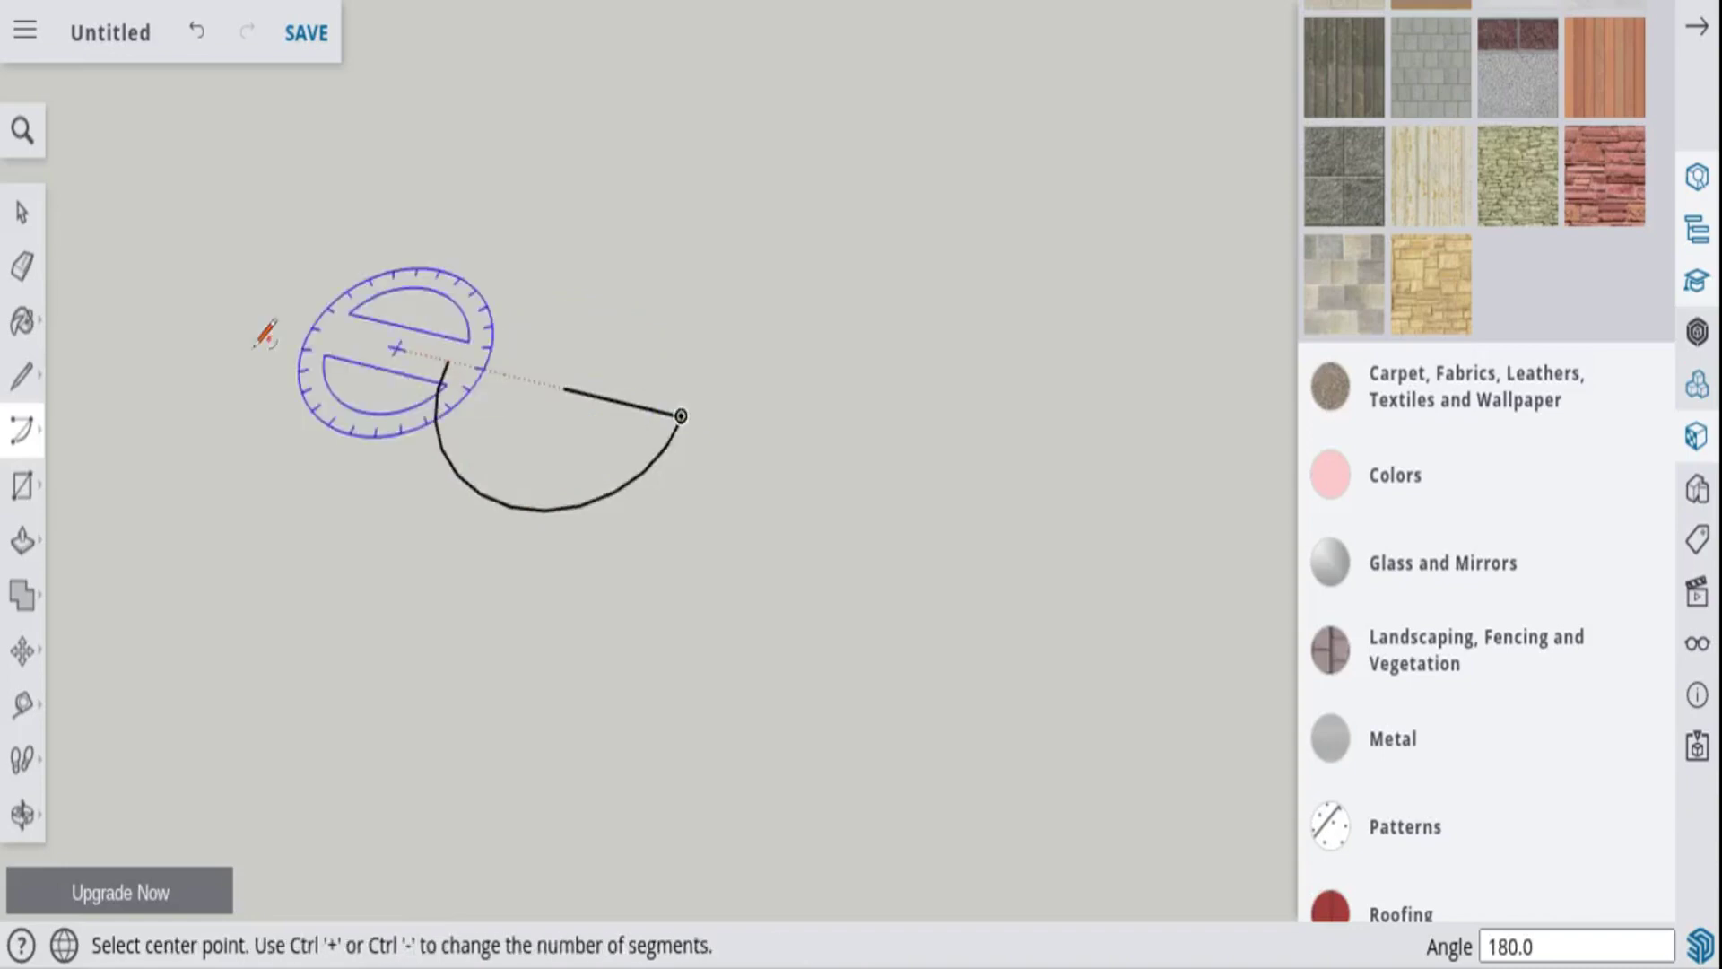
- Close the half circle with a line from the arc's open end to its centre point
left_click(28, 388)
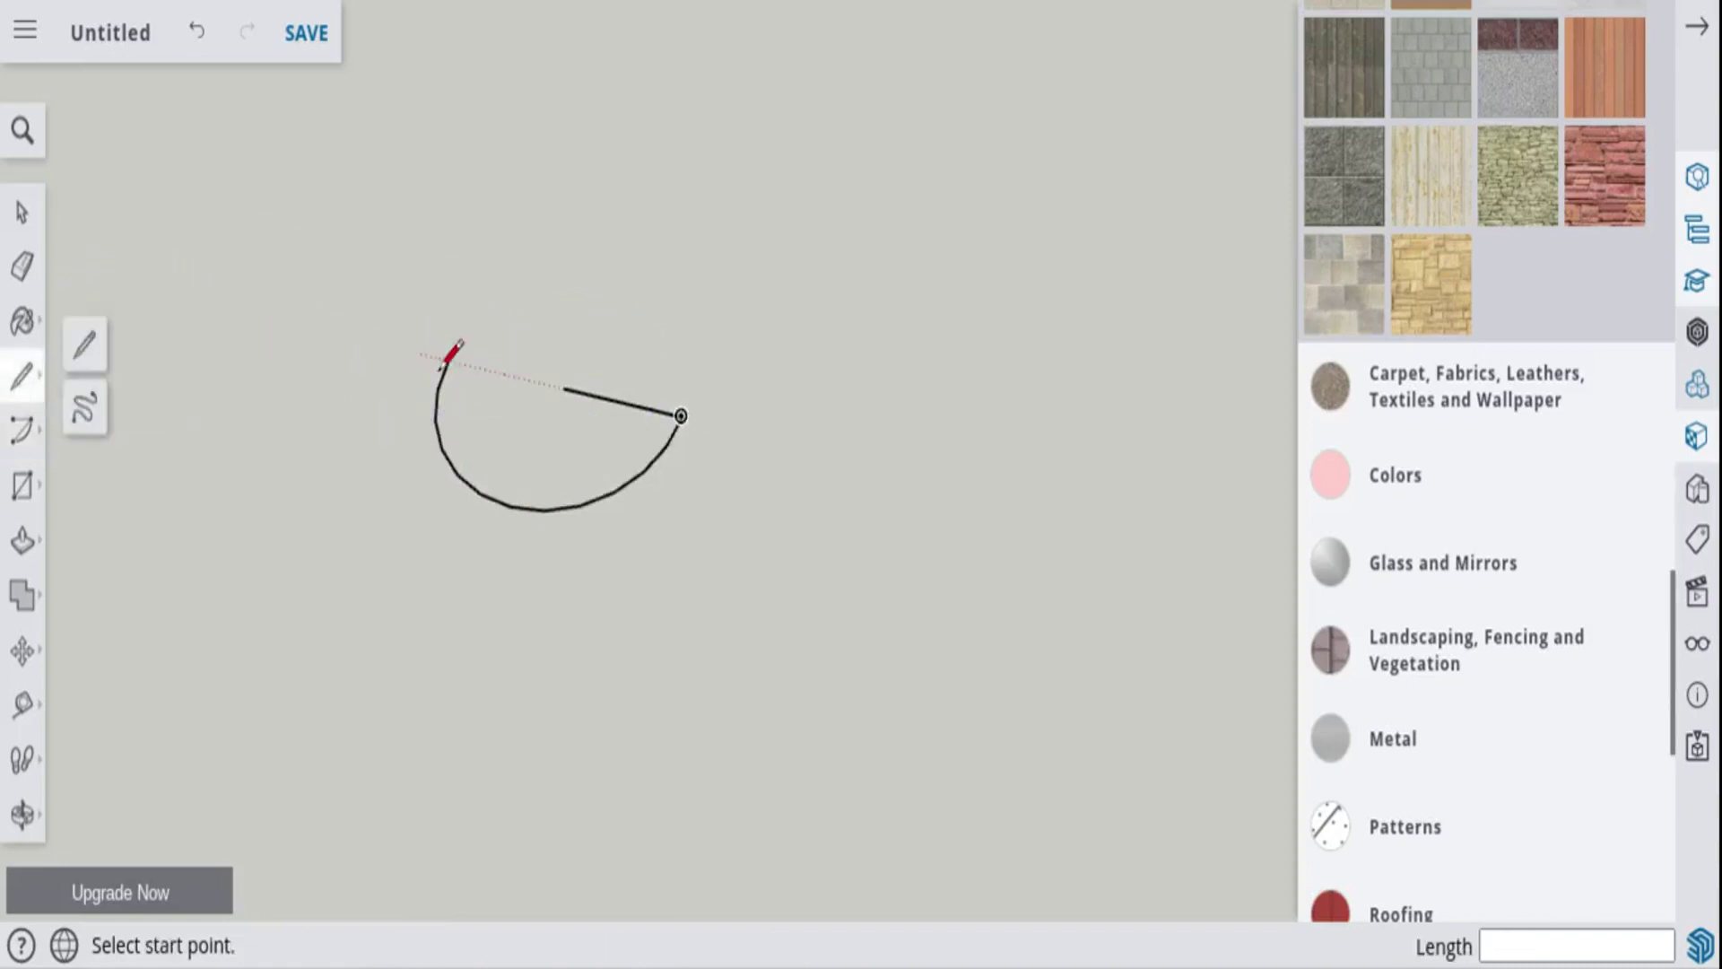
left_click(447, 359)
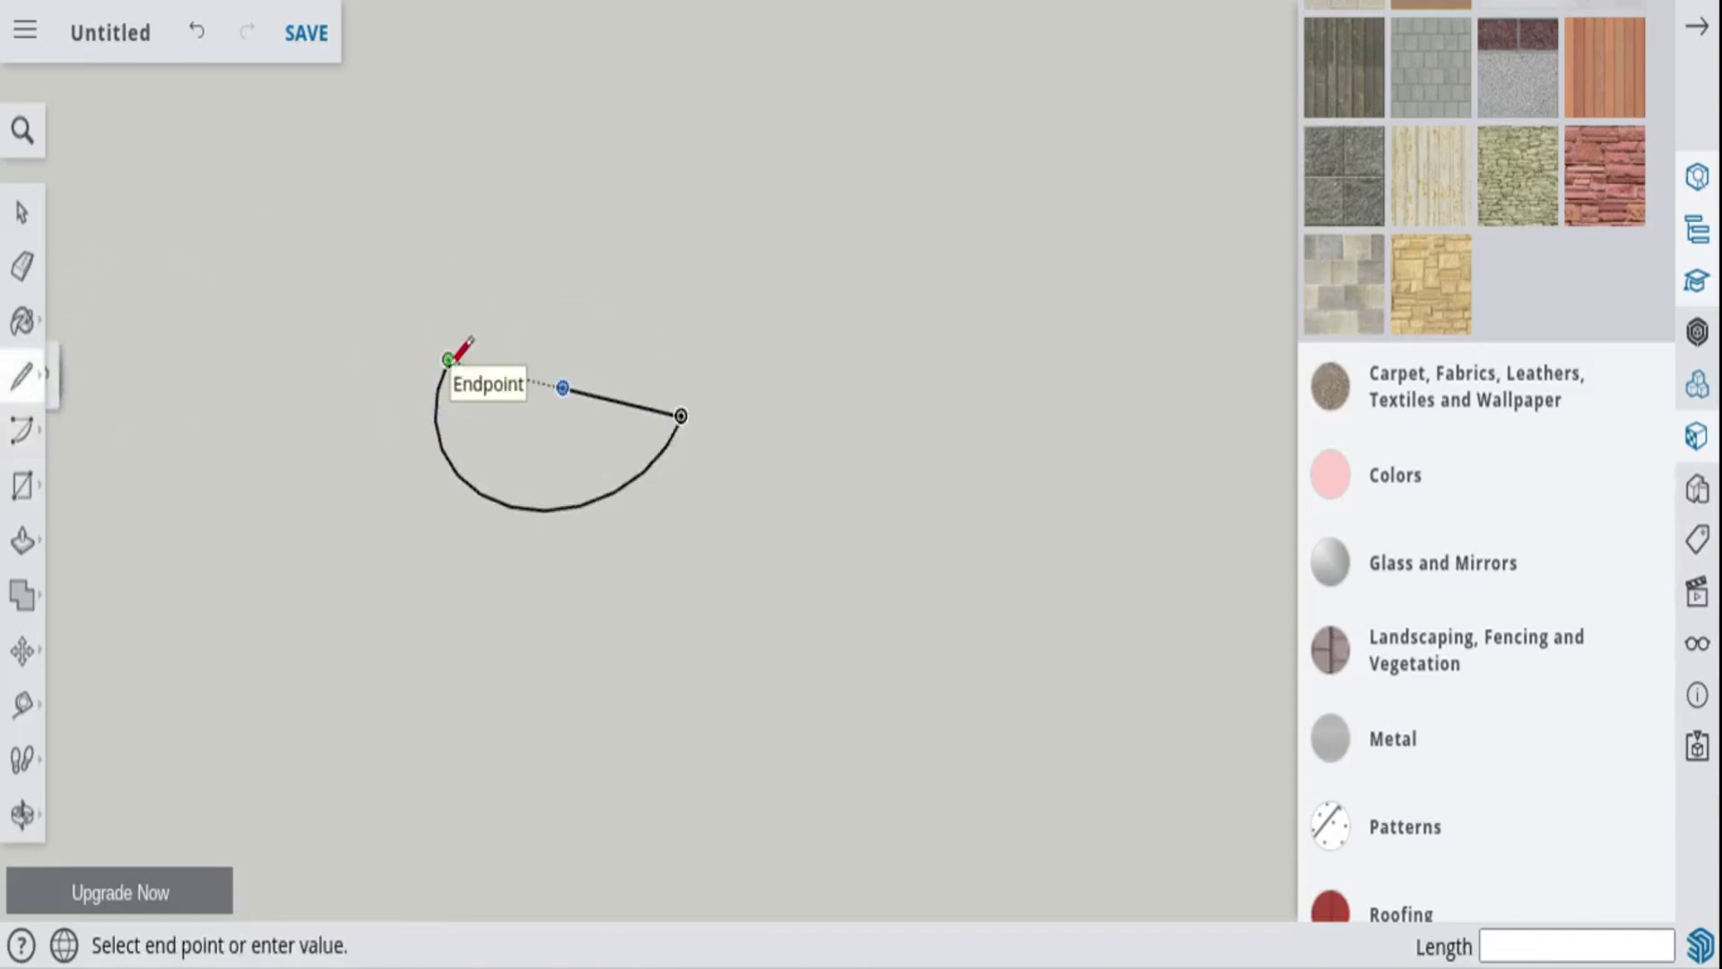
left_click(562, 387)
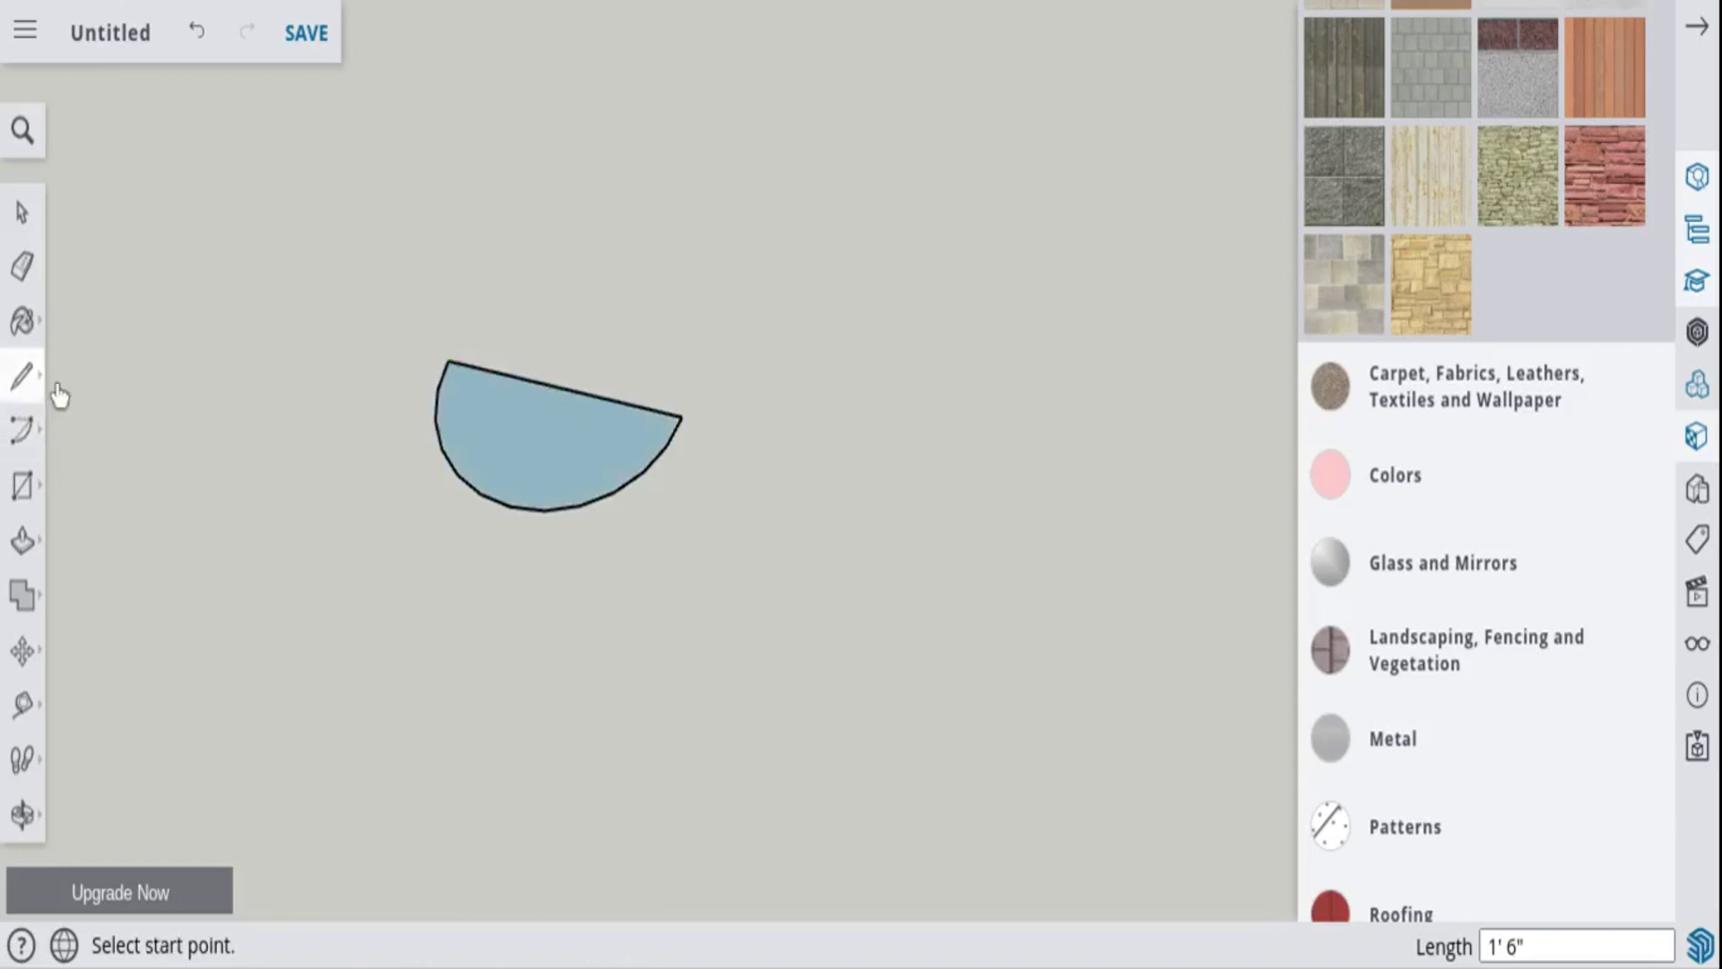
- Draw a separate line on the ground beside the half circle, parallel to its straight edge
scroll(807, 320, "down", 2)
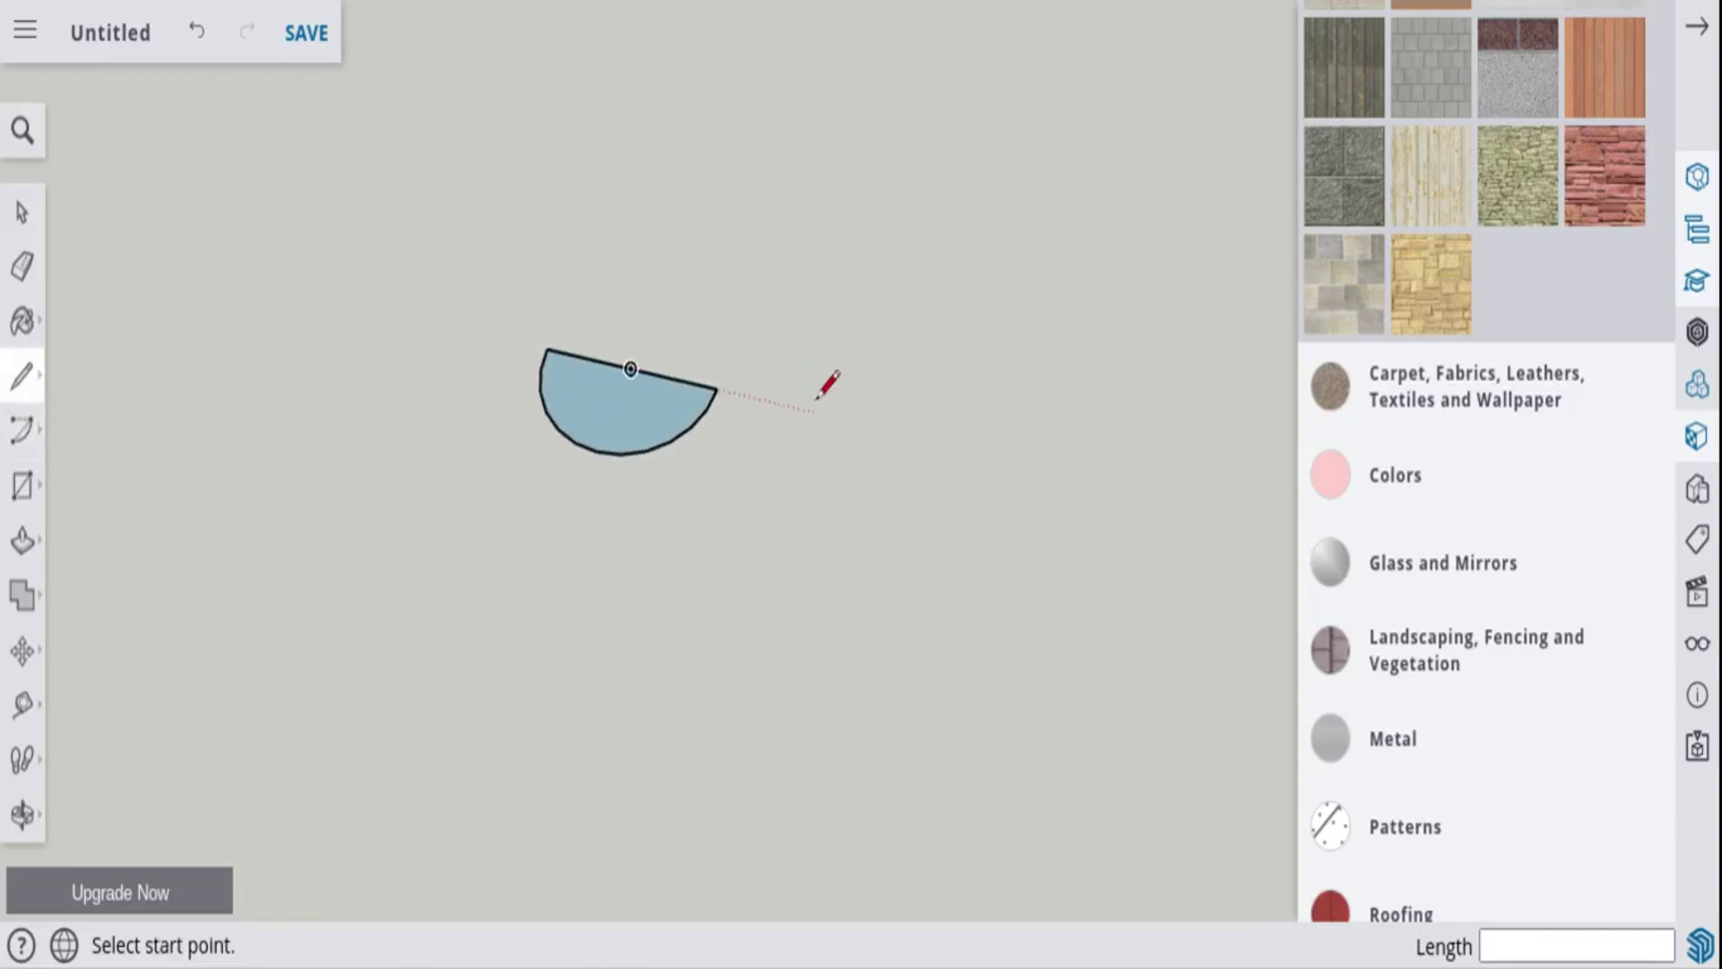
left_click(822, 486)
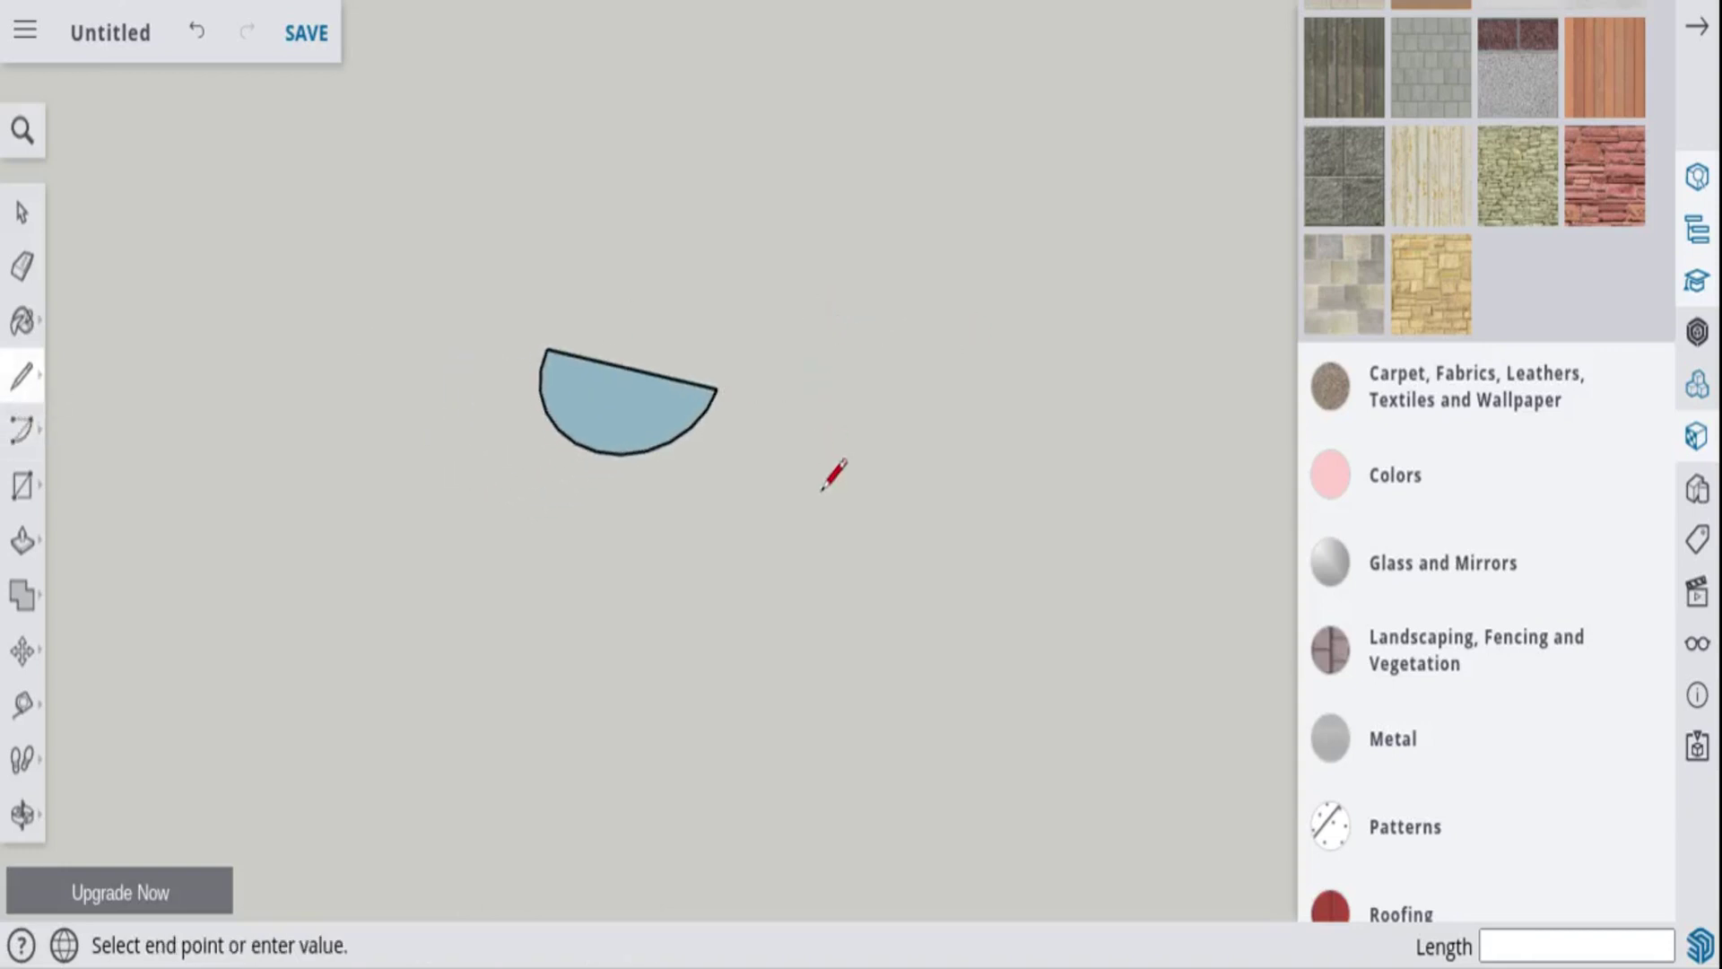
left_click(1008, 531)
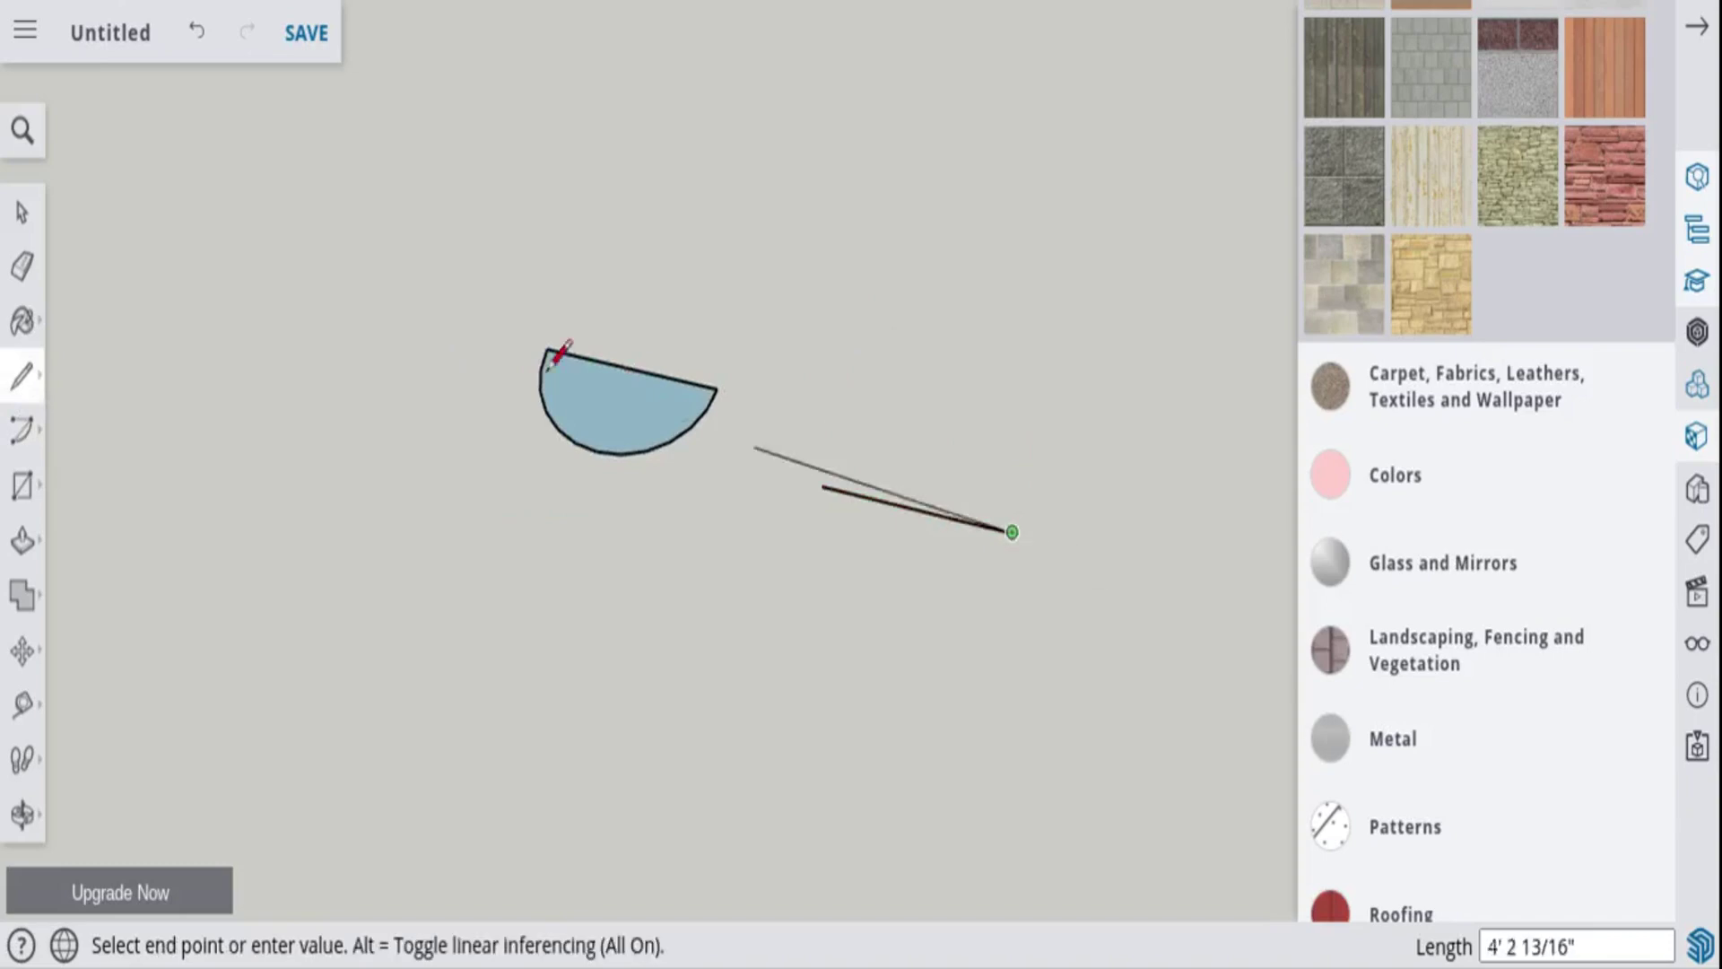
- Close the separate line into a half circle using a 2 Point Arc between its endpoints with a 1' 6" bulge
left_click(27, 432)
mouse_move(29, 439)
left_click(111, 395)
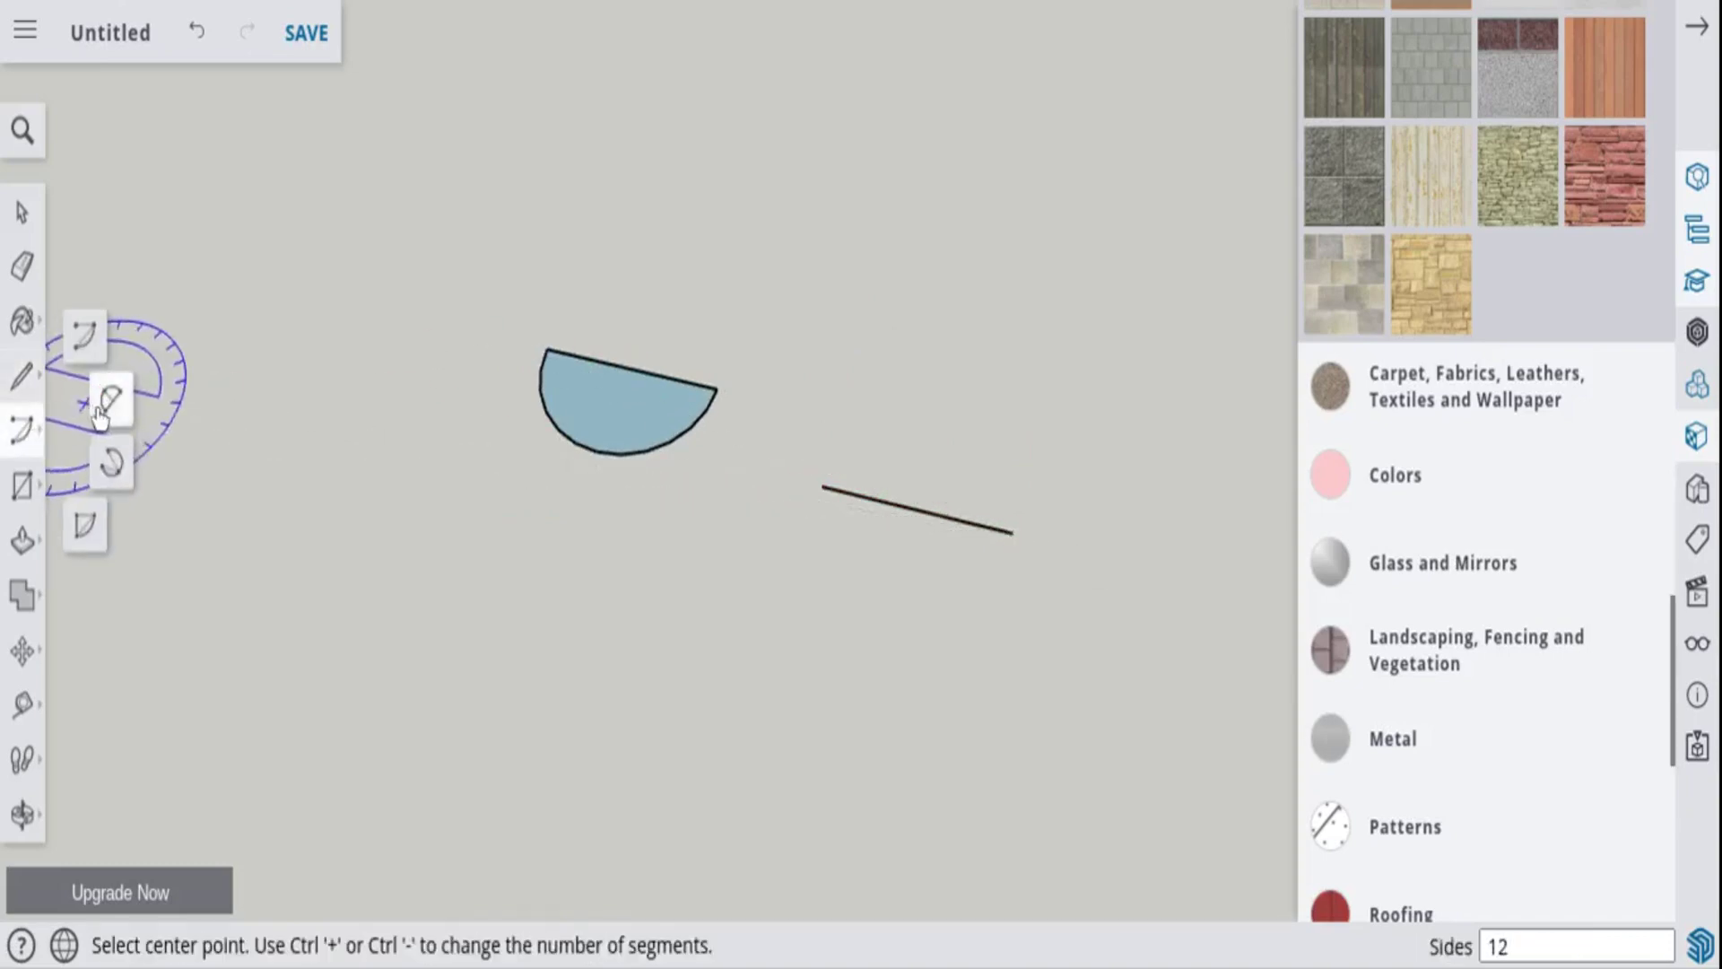
left_click(822, 486)
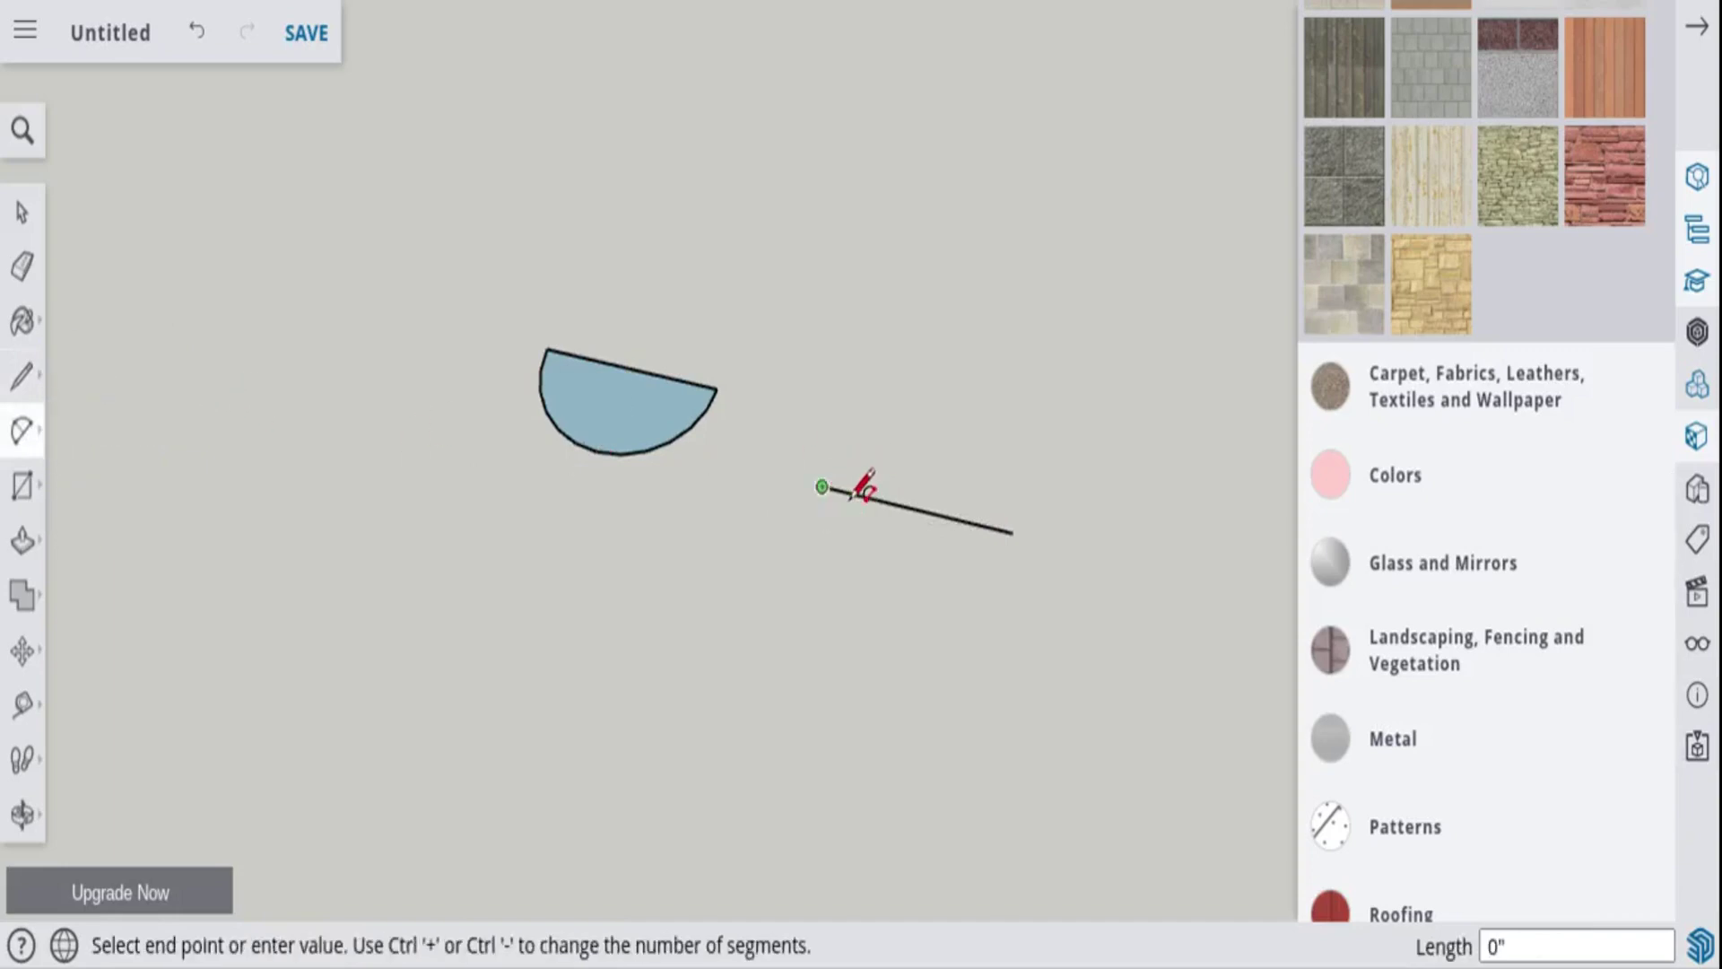
left_click(1023, 531)
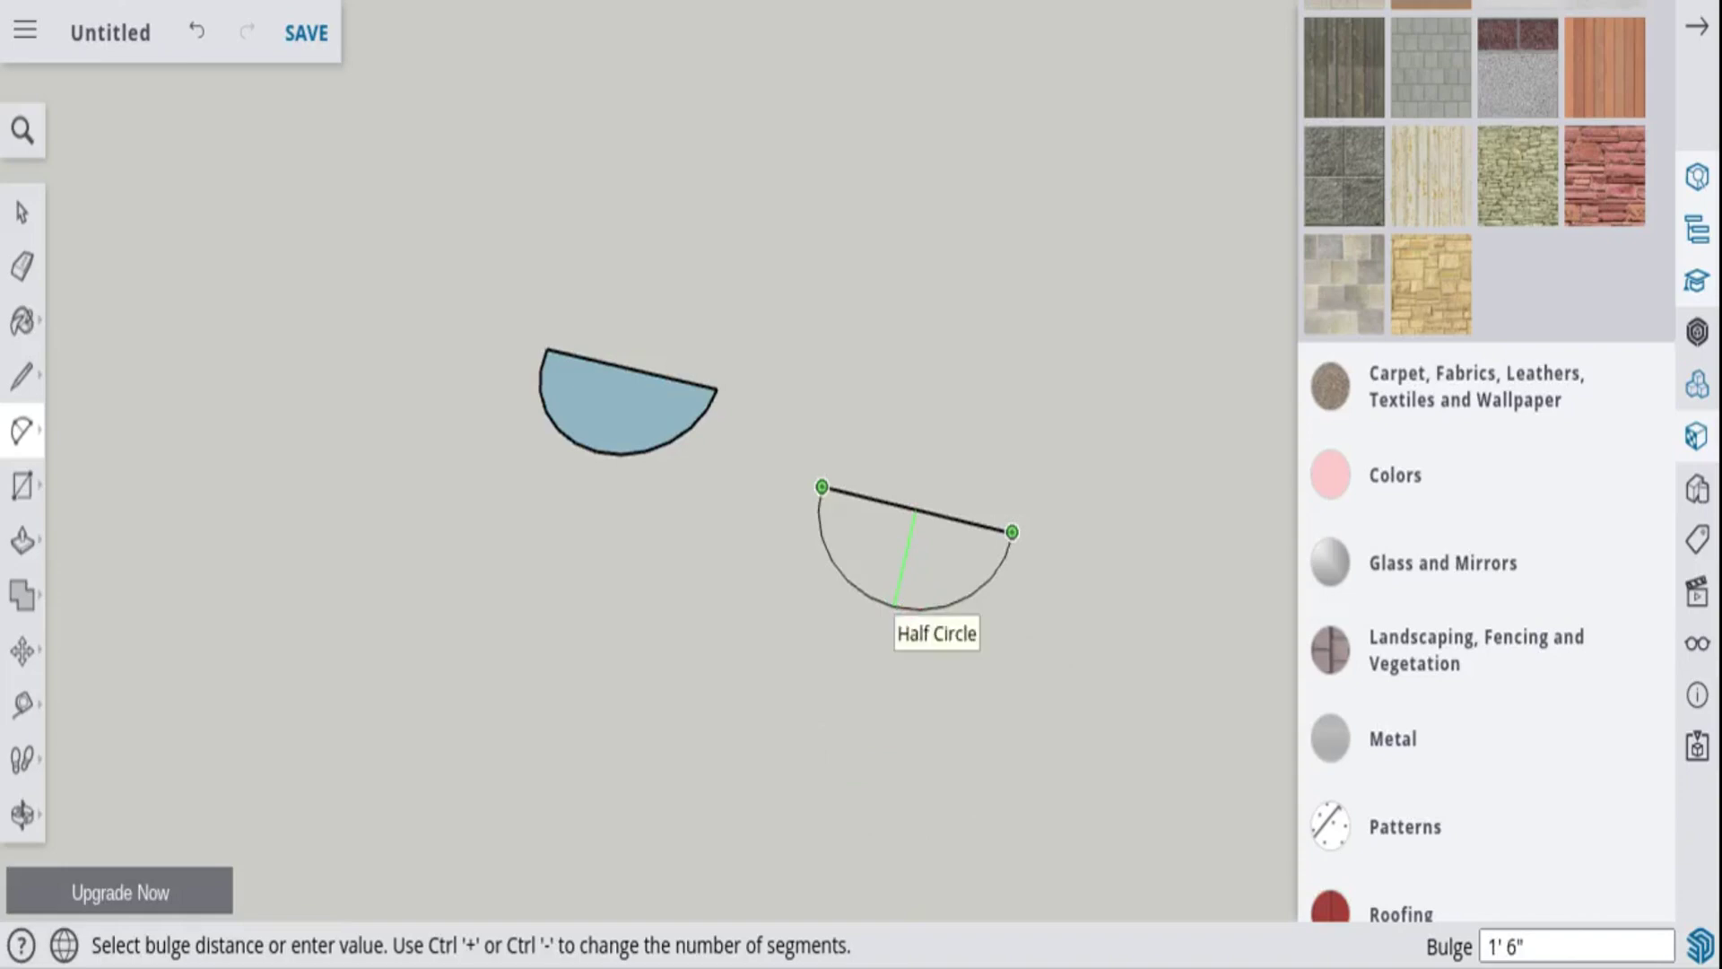
left_click(908, 603)
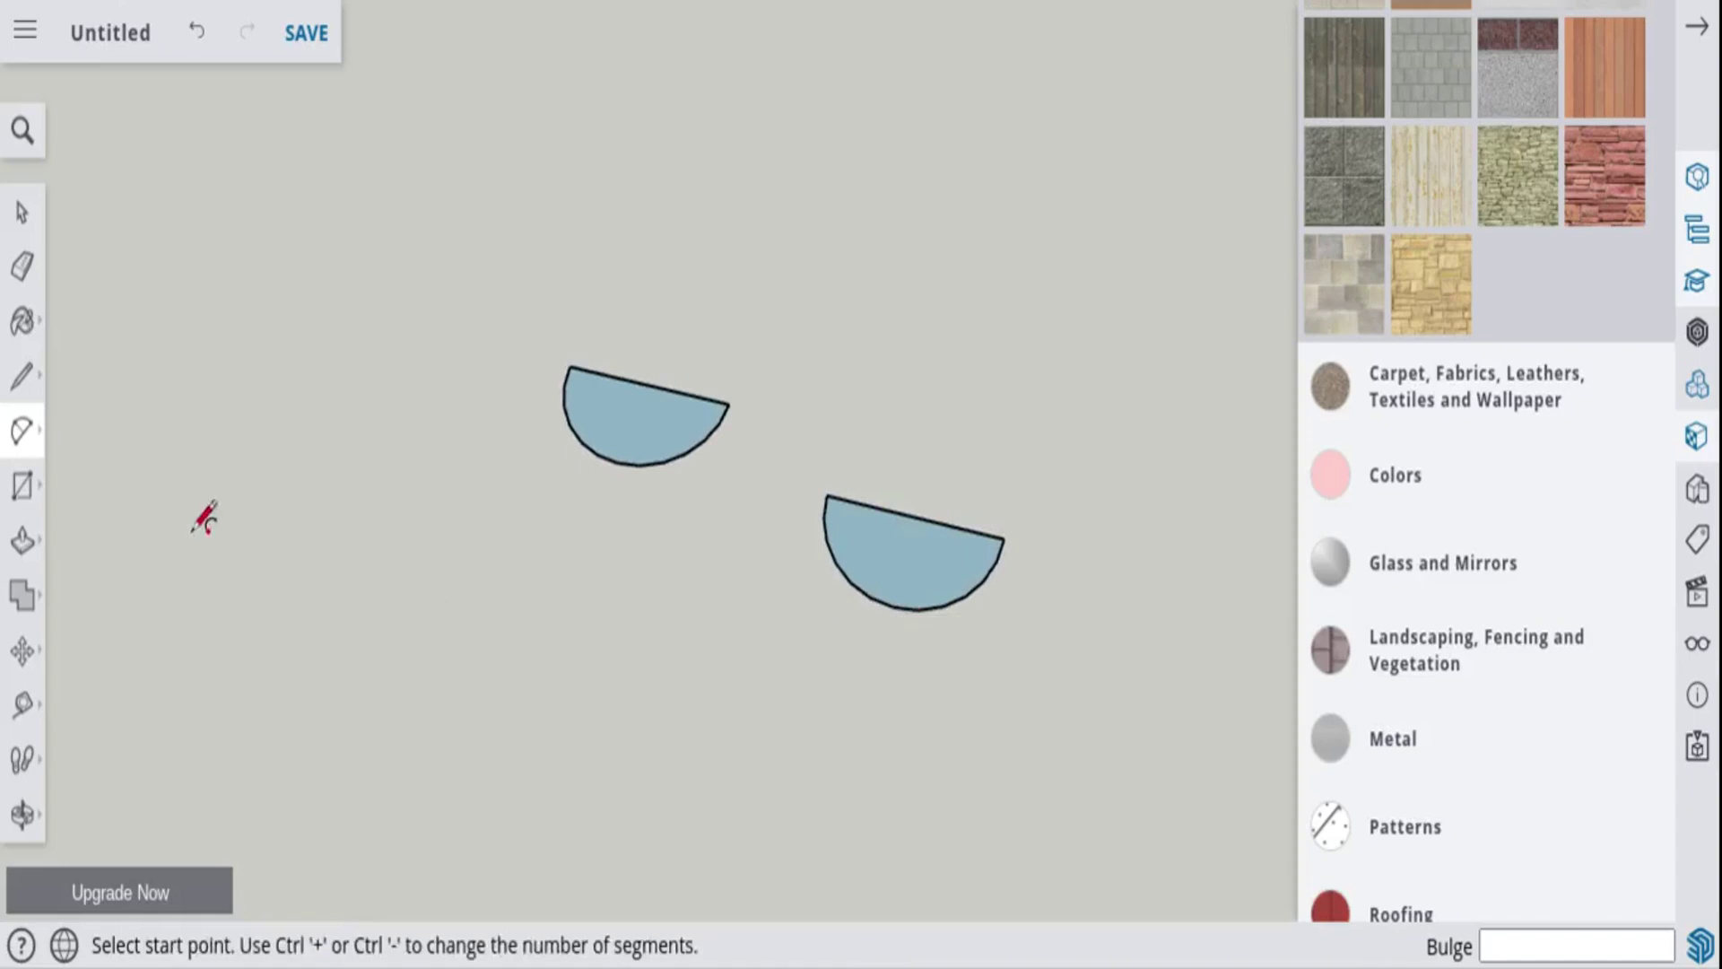
- Draw a straight line about 1' 9 5/8" long on the ground beside the two half circles
left_click(22, 485)
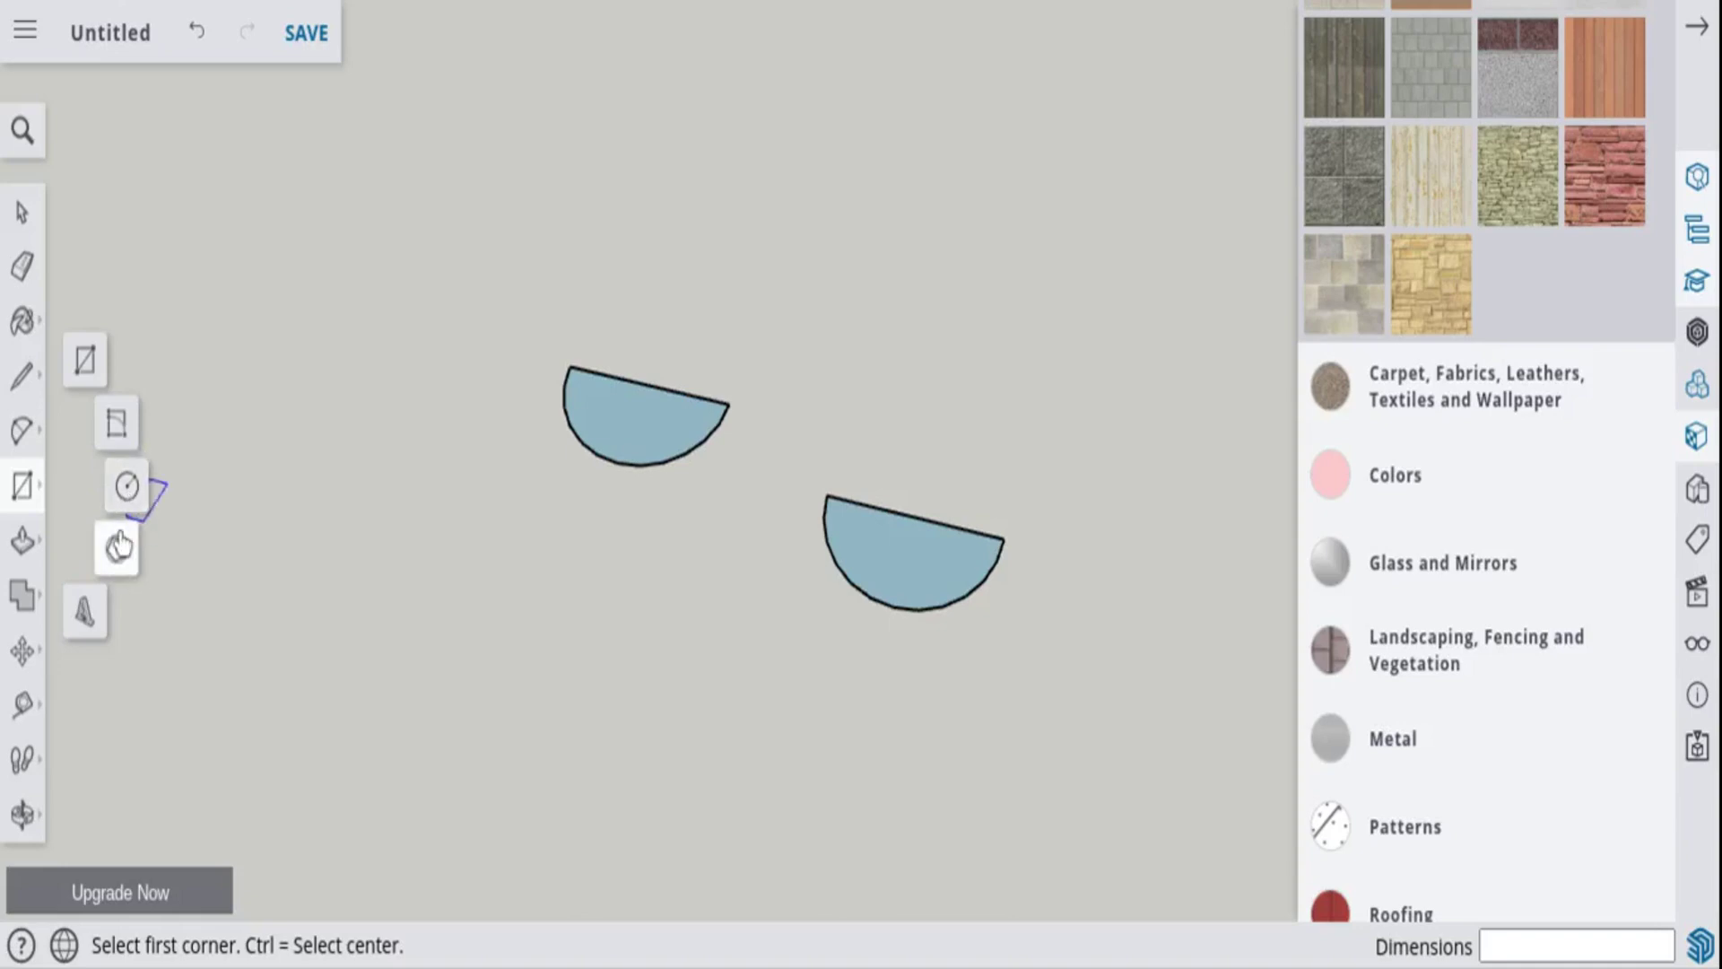
left_click(22, 375)
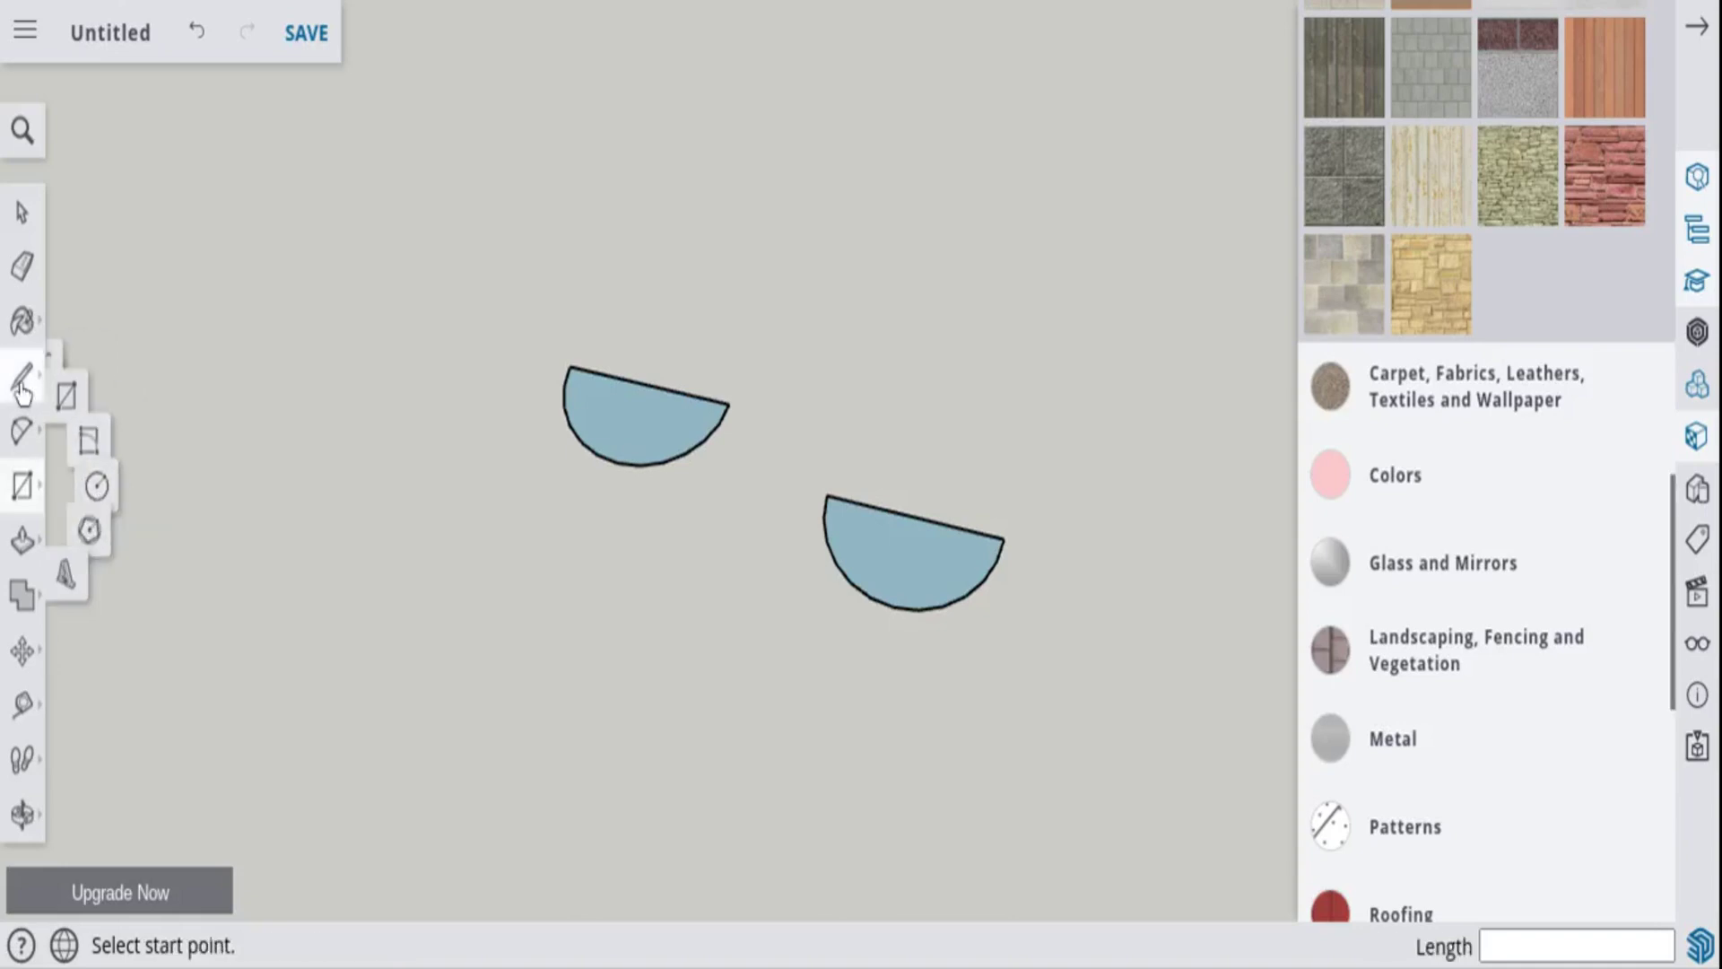
left_click(324, 651)
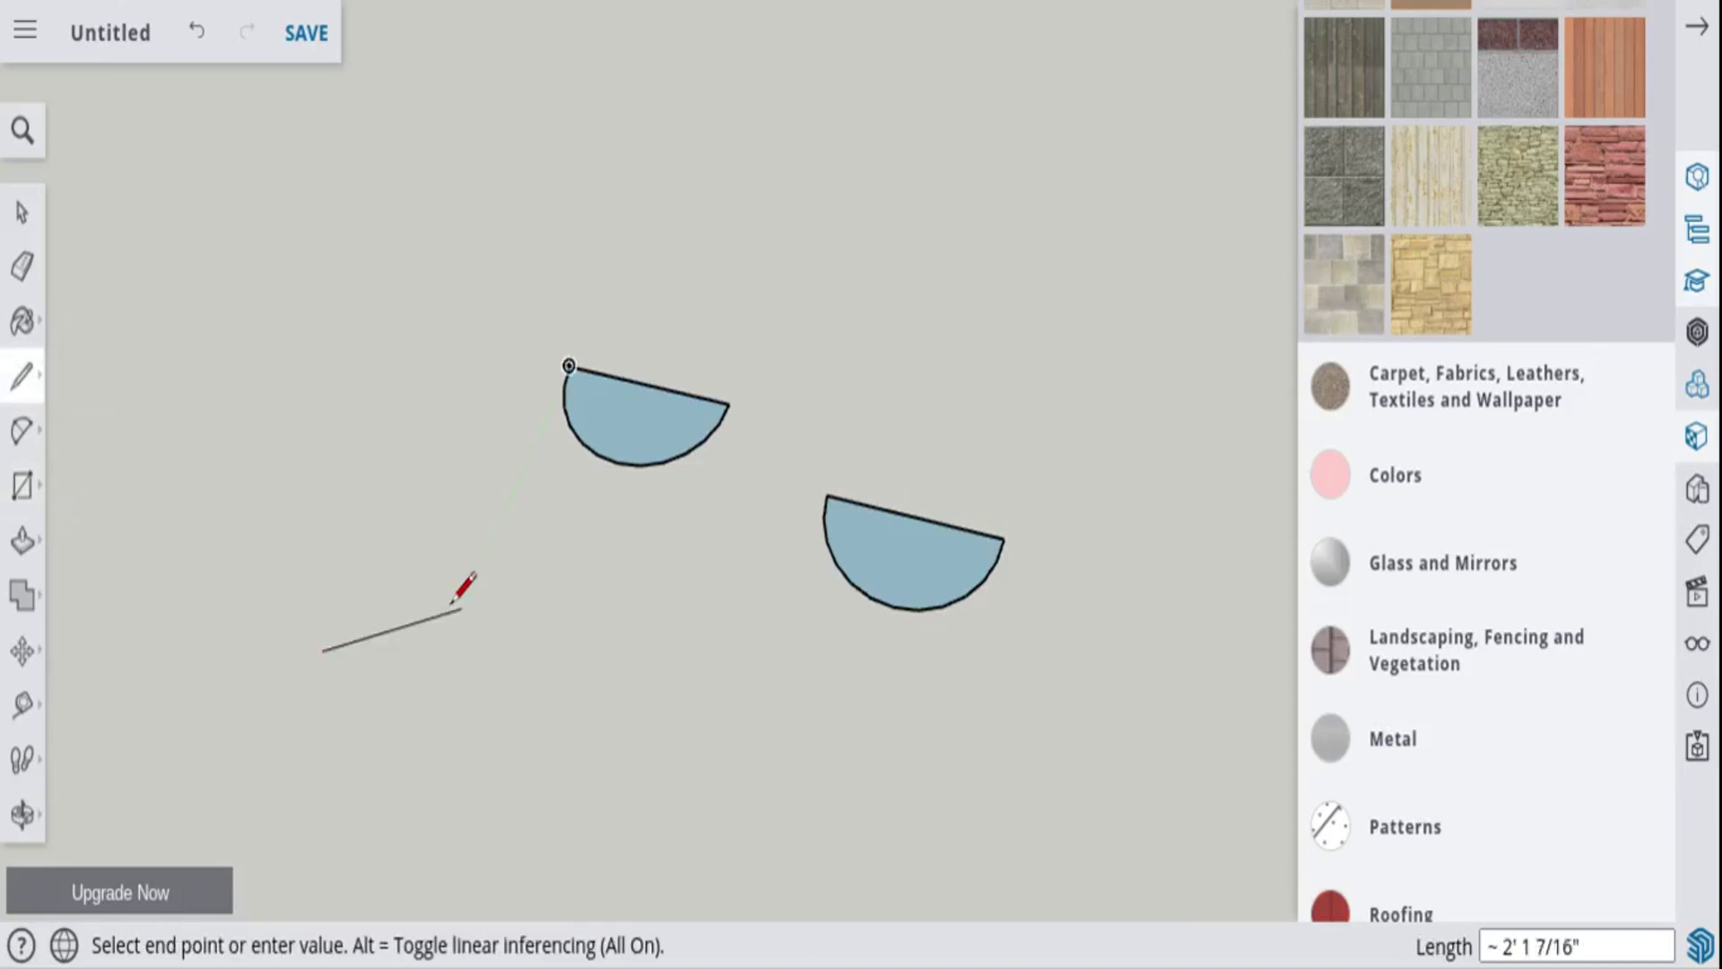
left_click(428, 681)
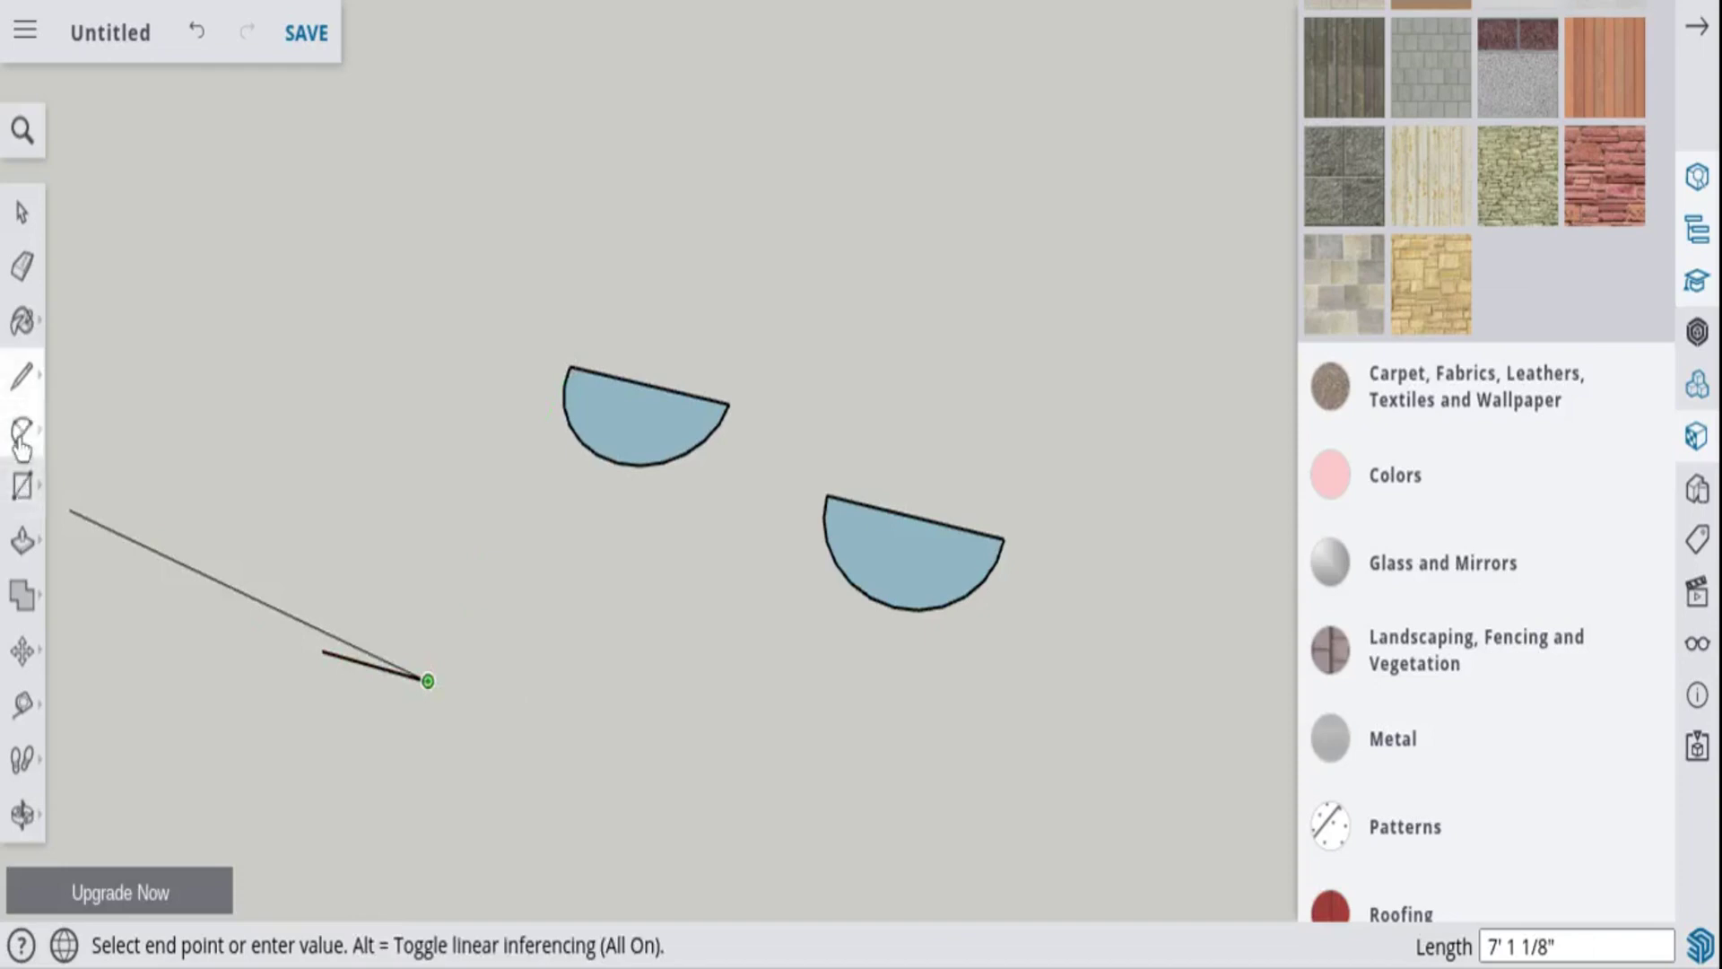
- Draw a circle centred on one end of the separate line, with its edge passing through the line's other end
left_click(22, 484)
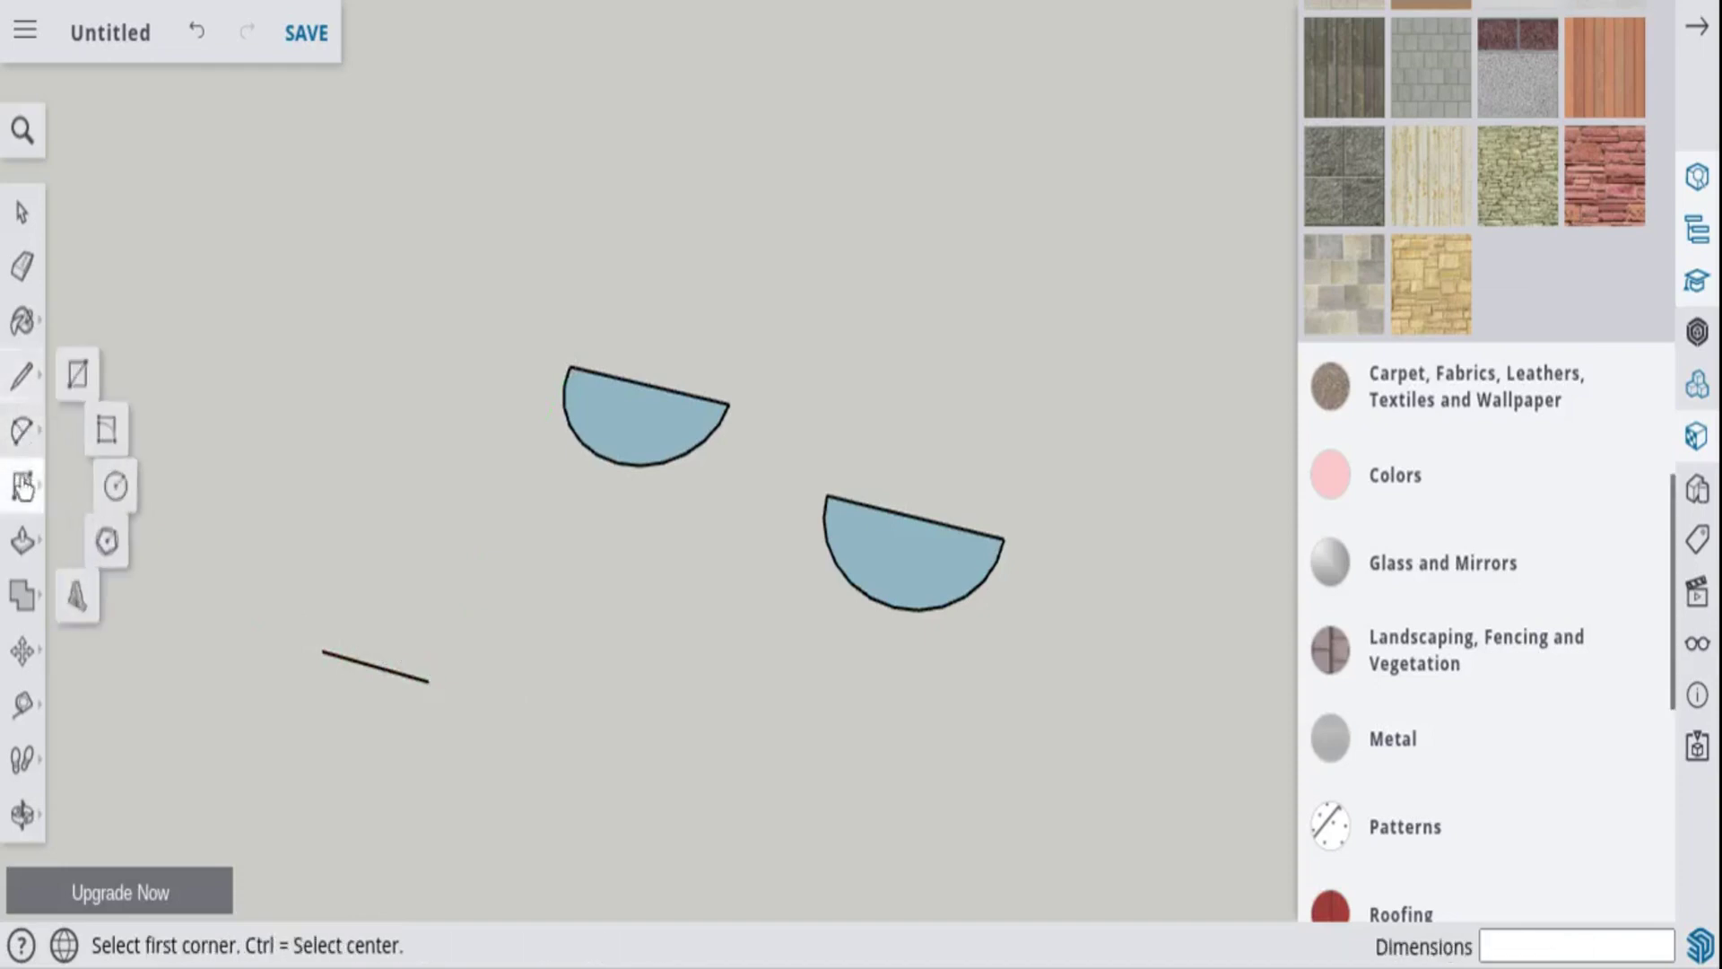
left_click(126, 488)
left_click(320, 652)
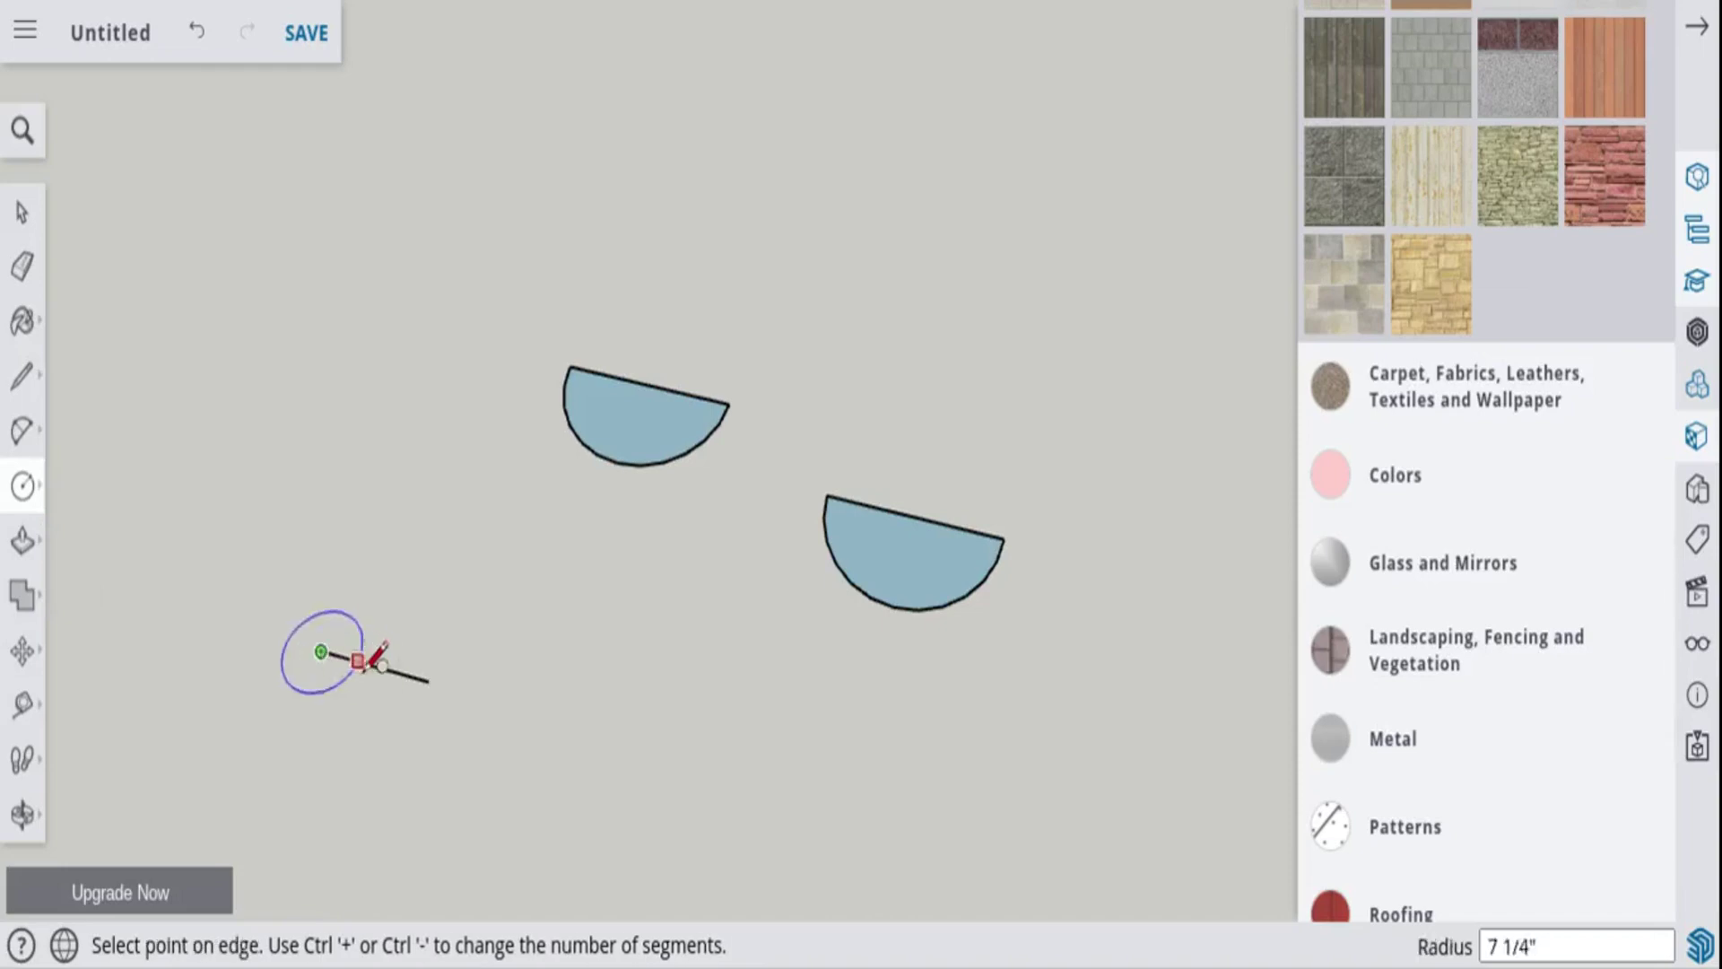
left_click(428, 681)
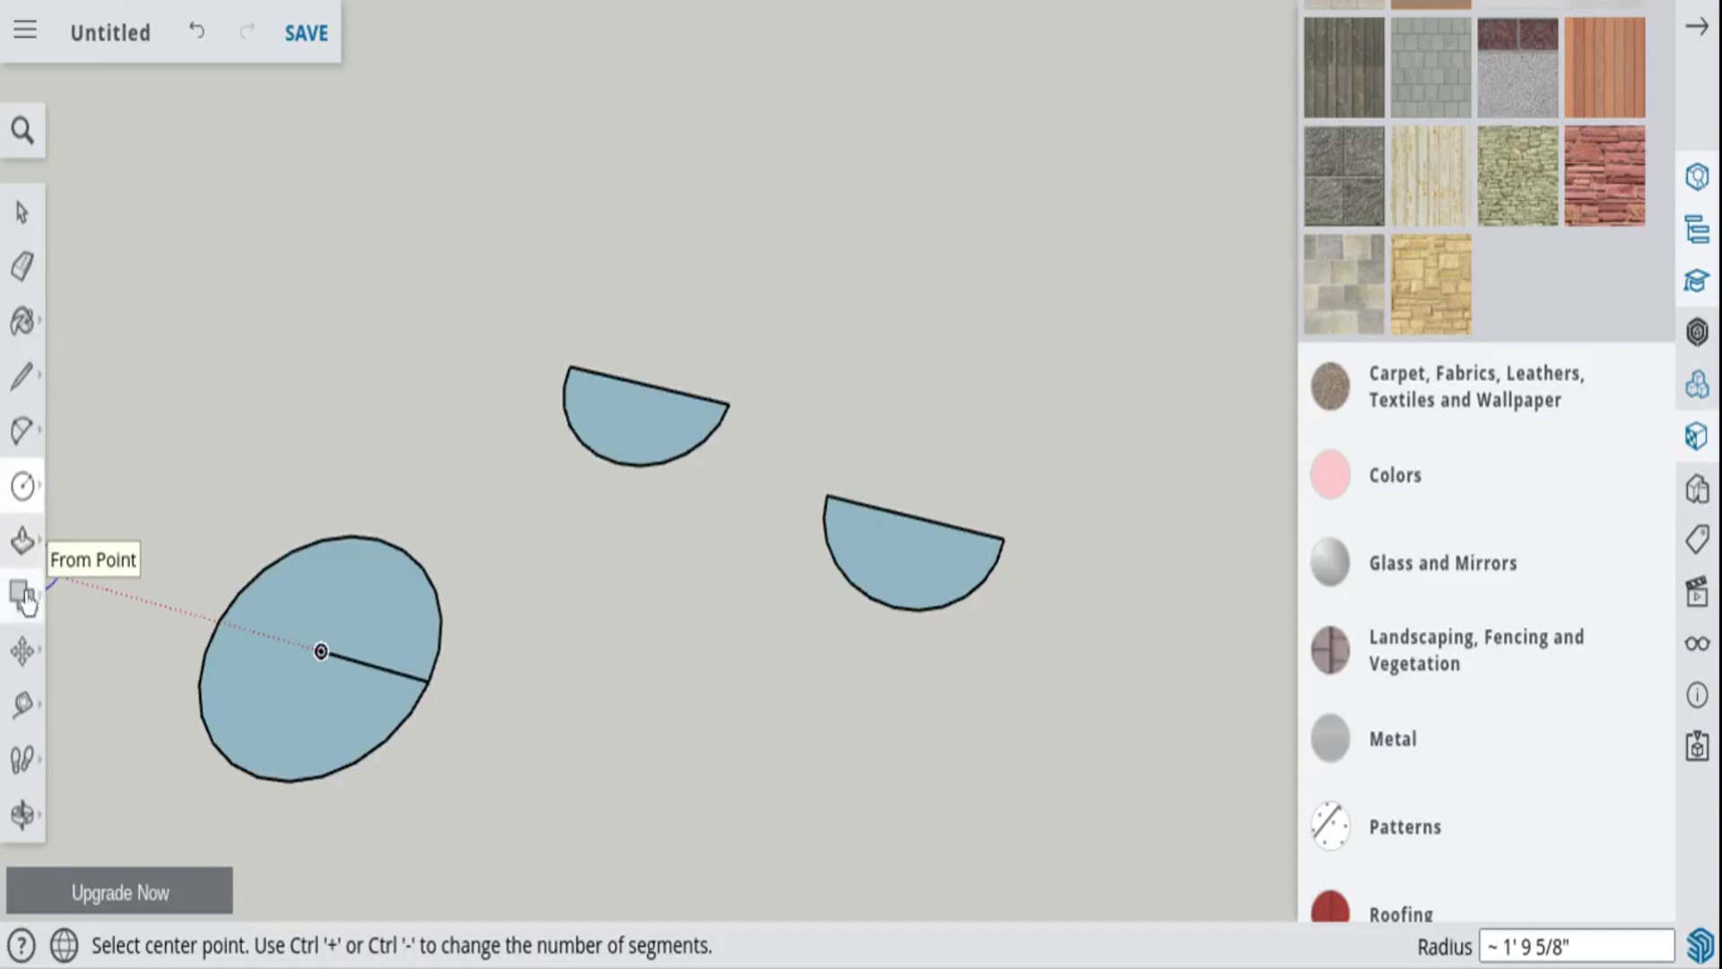
- Delete the flat blue rectangle lying on the ground beside the house
scroll(408, 632, "down", 8)
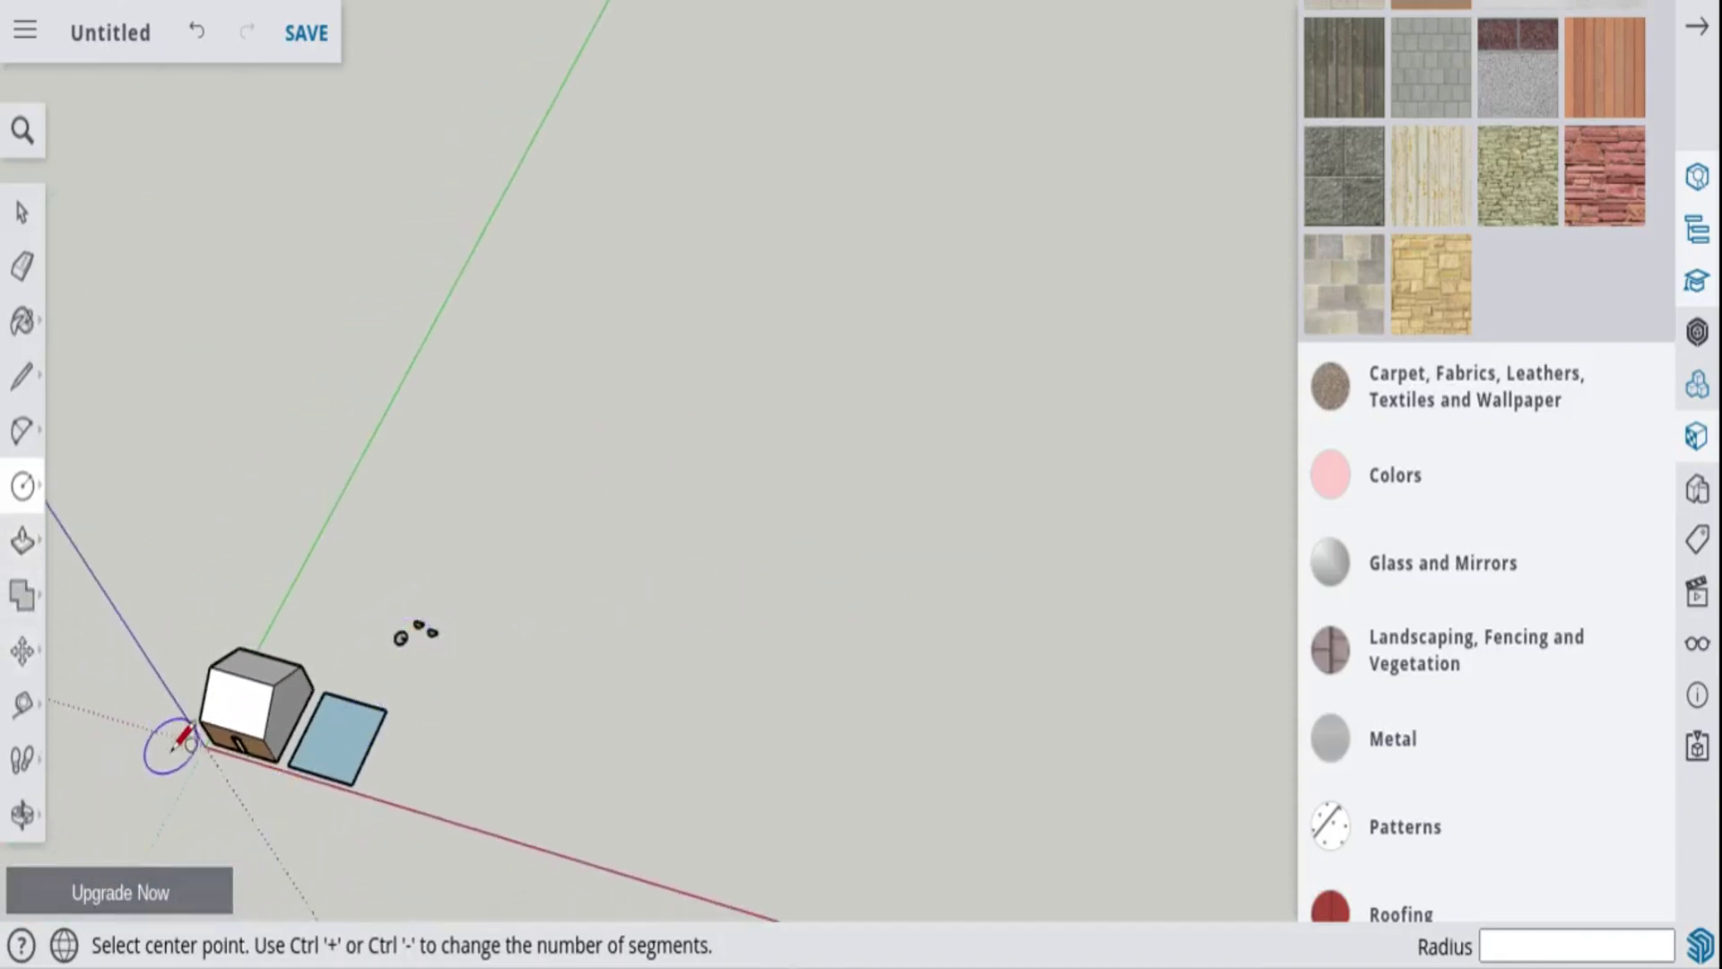
scroll(172, 740, "up", 5)
scroll(175, 749, "up", 4)
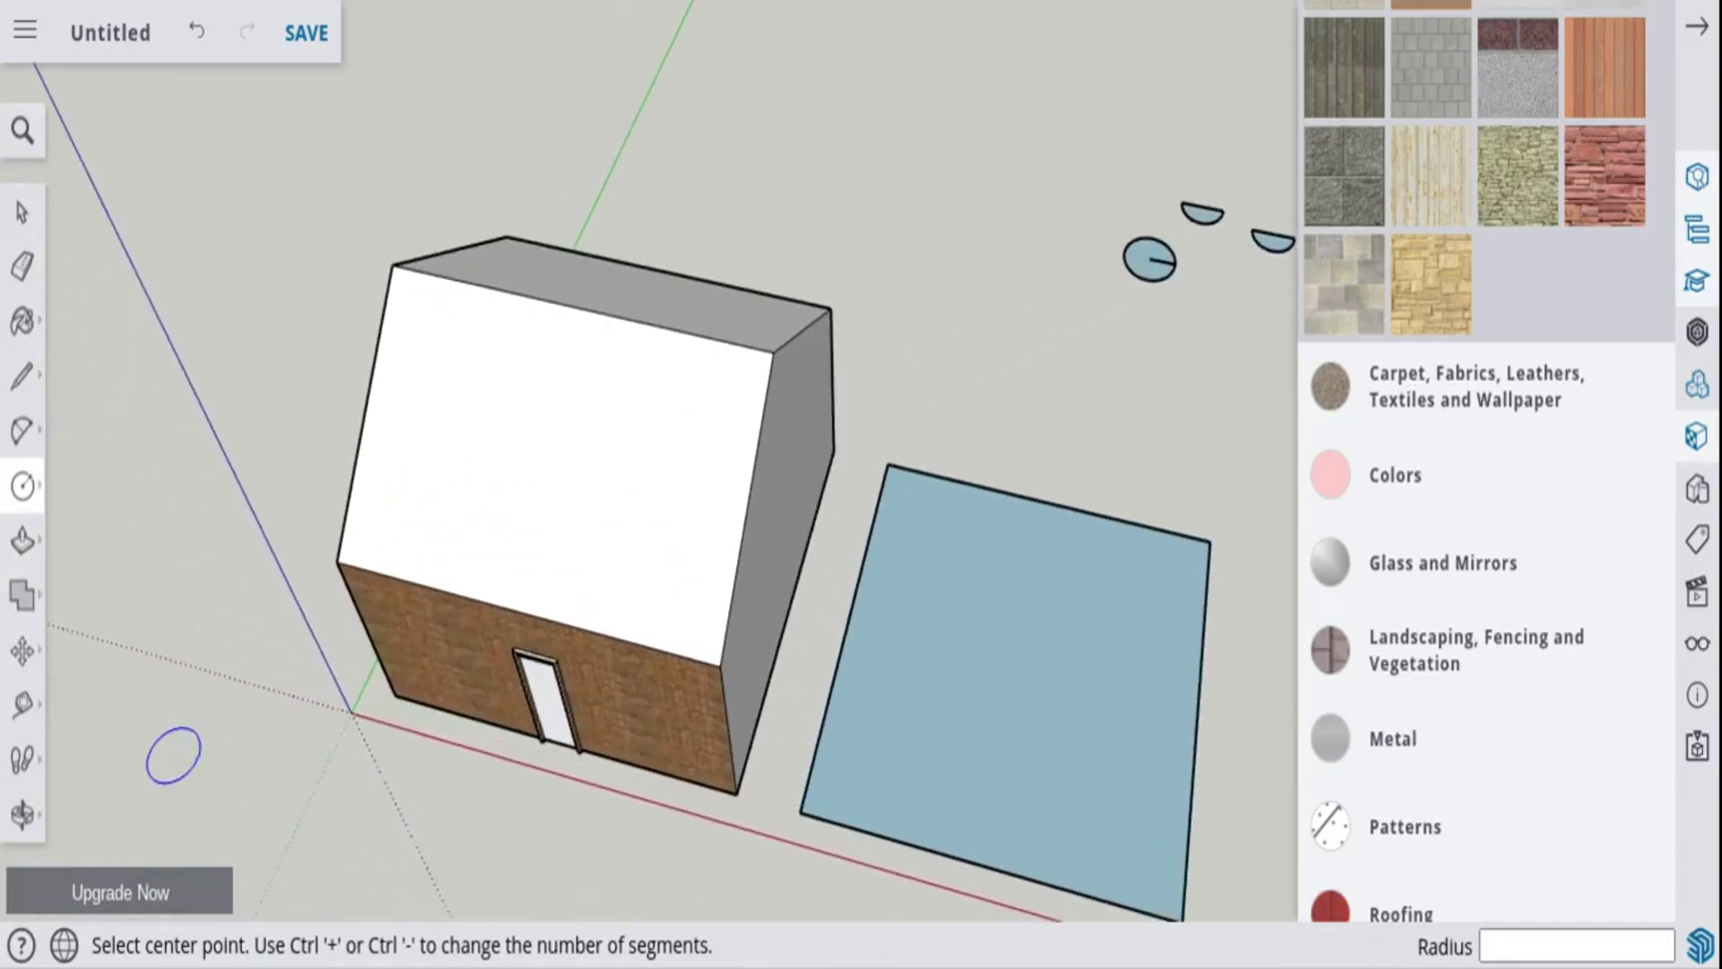
left_click(23, 814)
left_click_drag(493, 685, 787, 269)
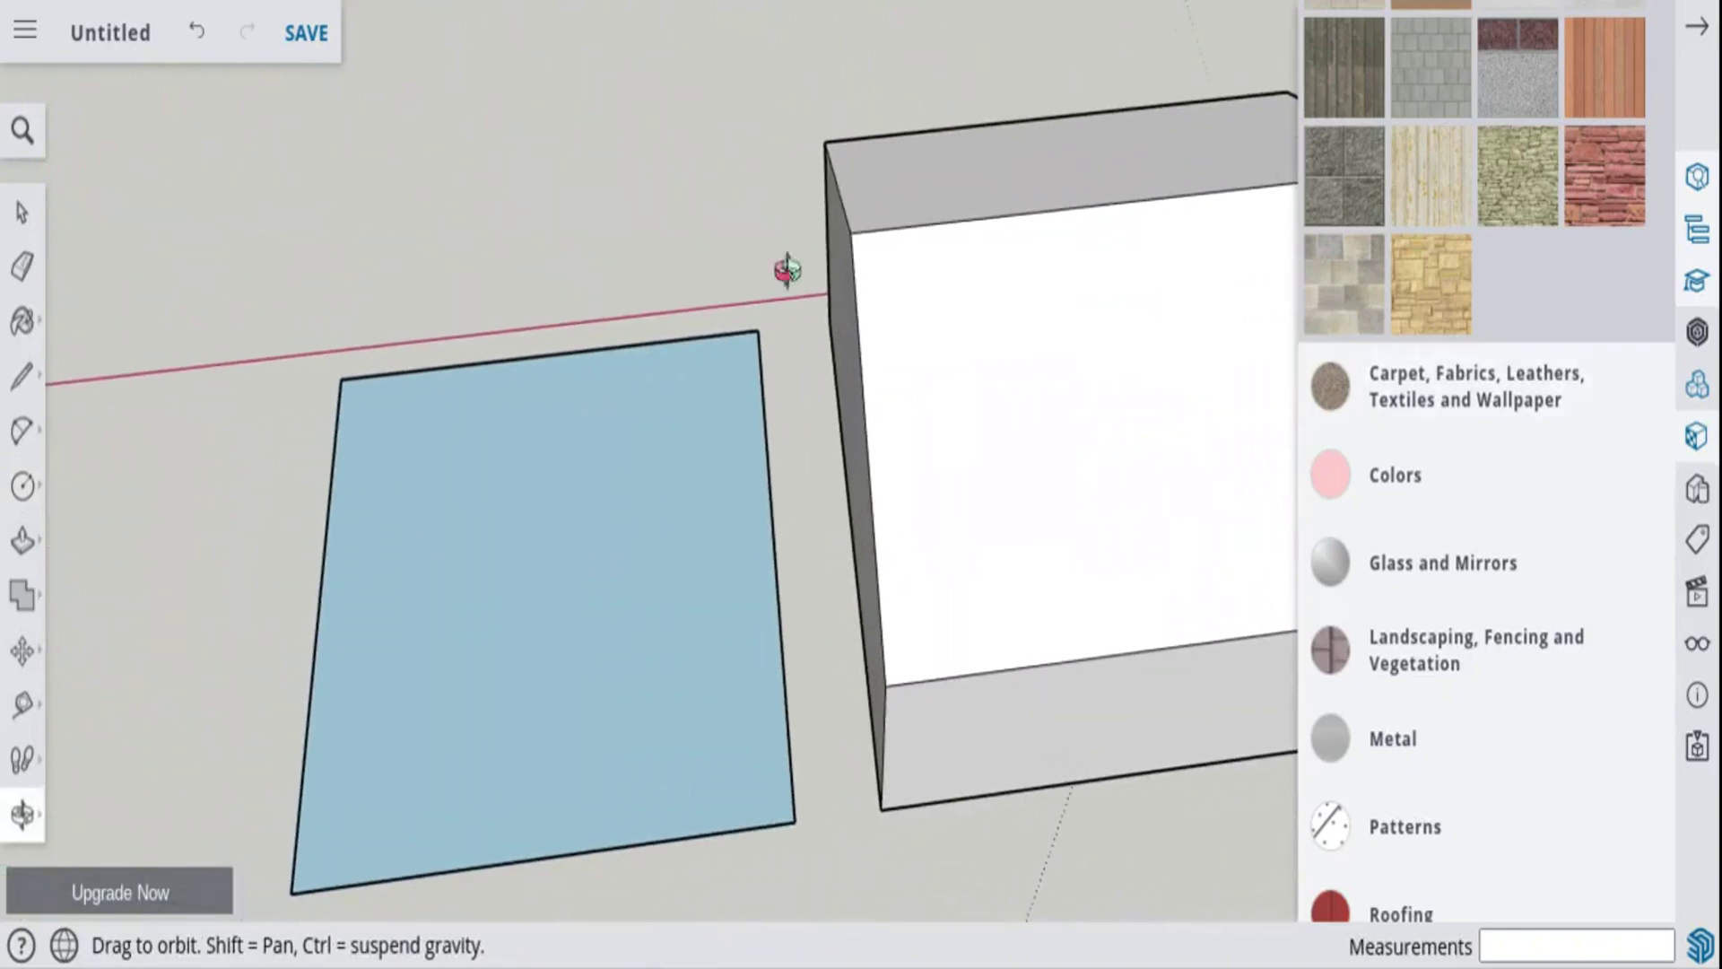
left_click(23, 212)
scroll(616, 396, "down", 2)
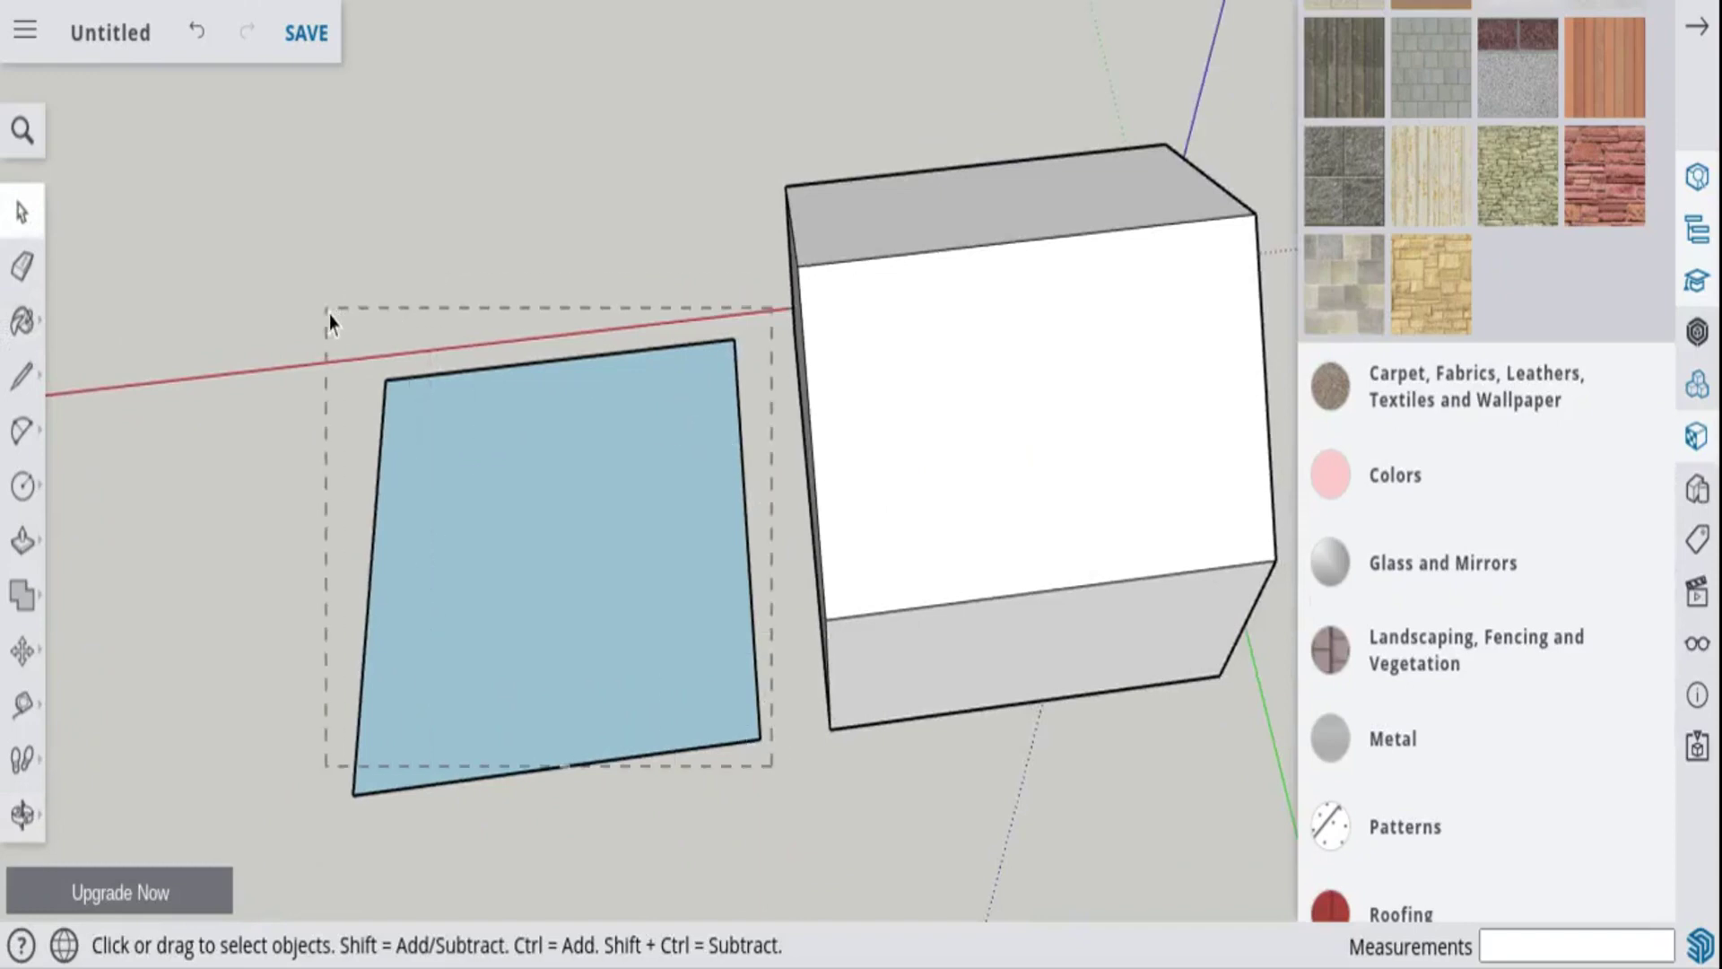
left_click_drag(330, 323, 298, 323)
key("Delete")
- Select the whole house, move it a short distance along the green axis, and deselect it
middle_click_drag(298, 323, 333, 348)
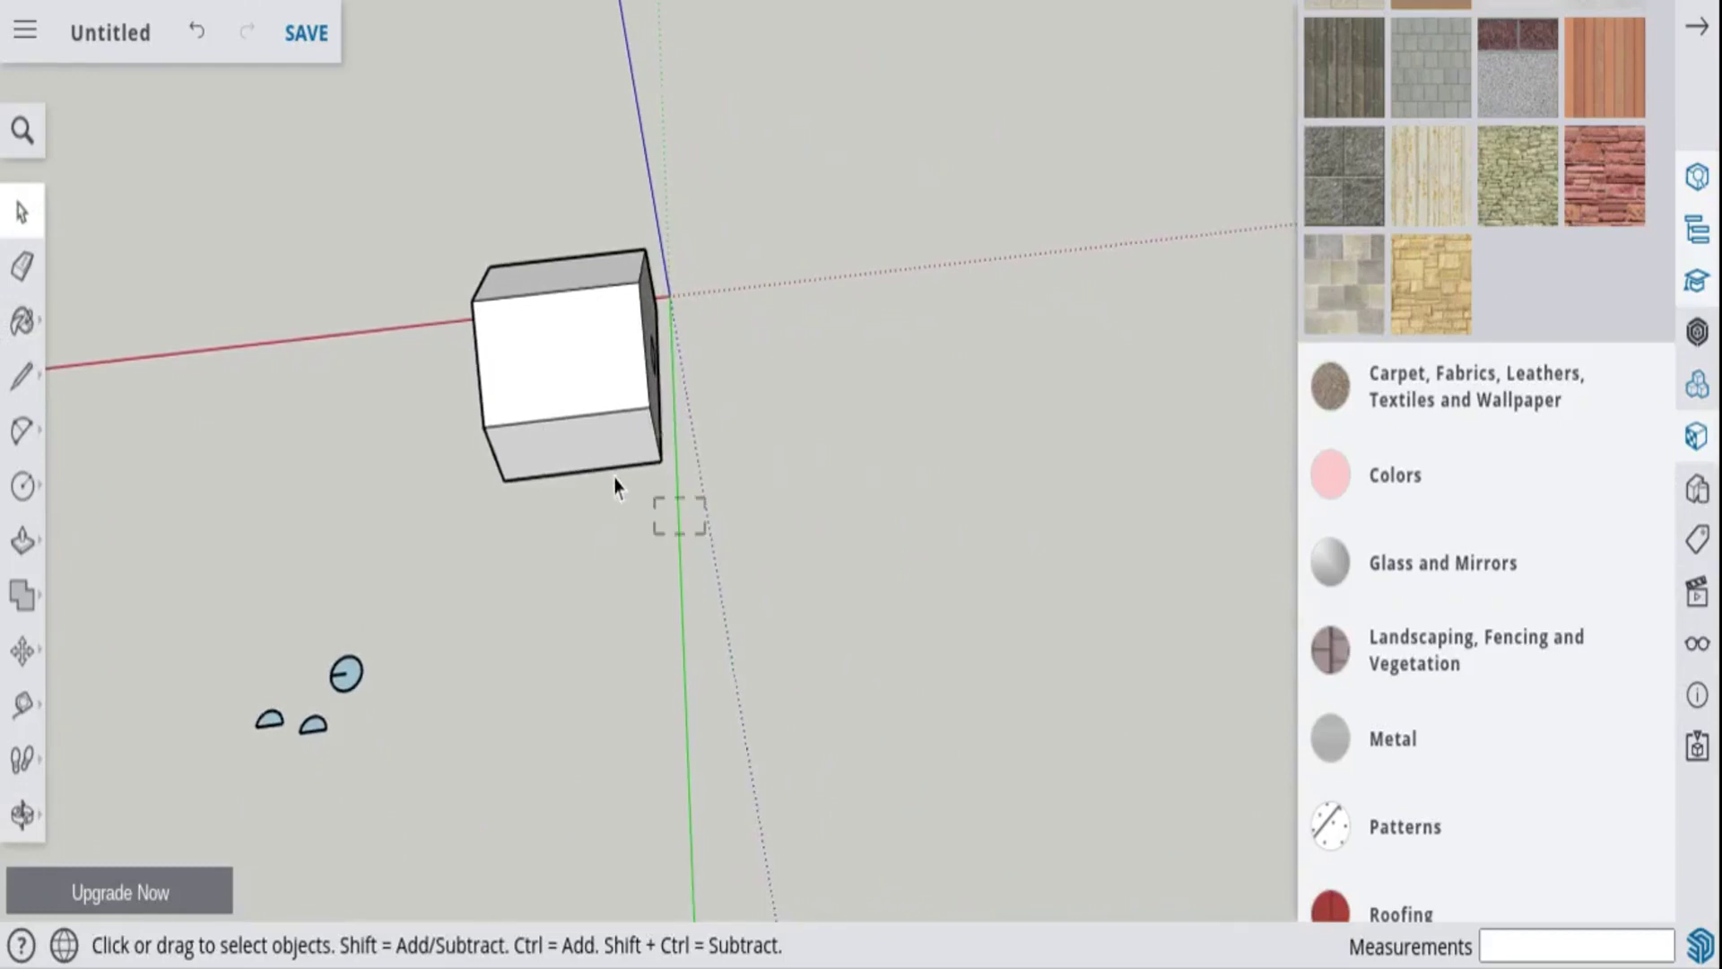
left_click_drag(703, 488, 377, 173)
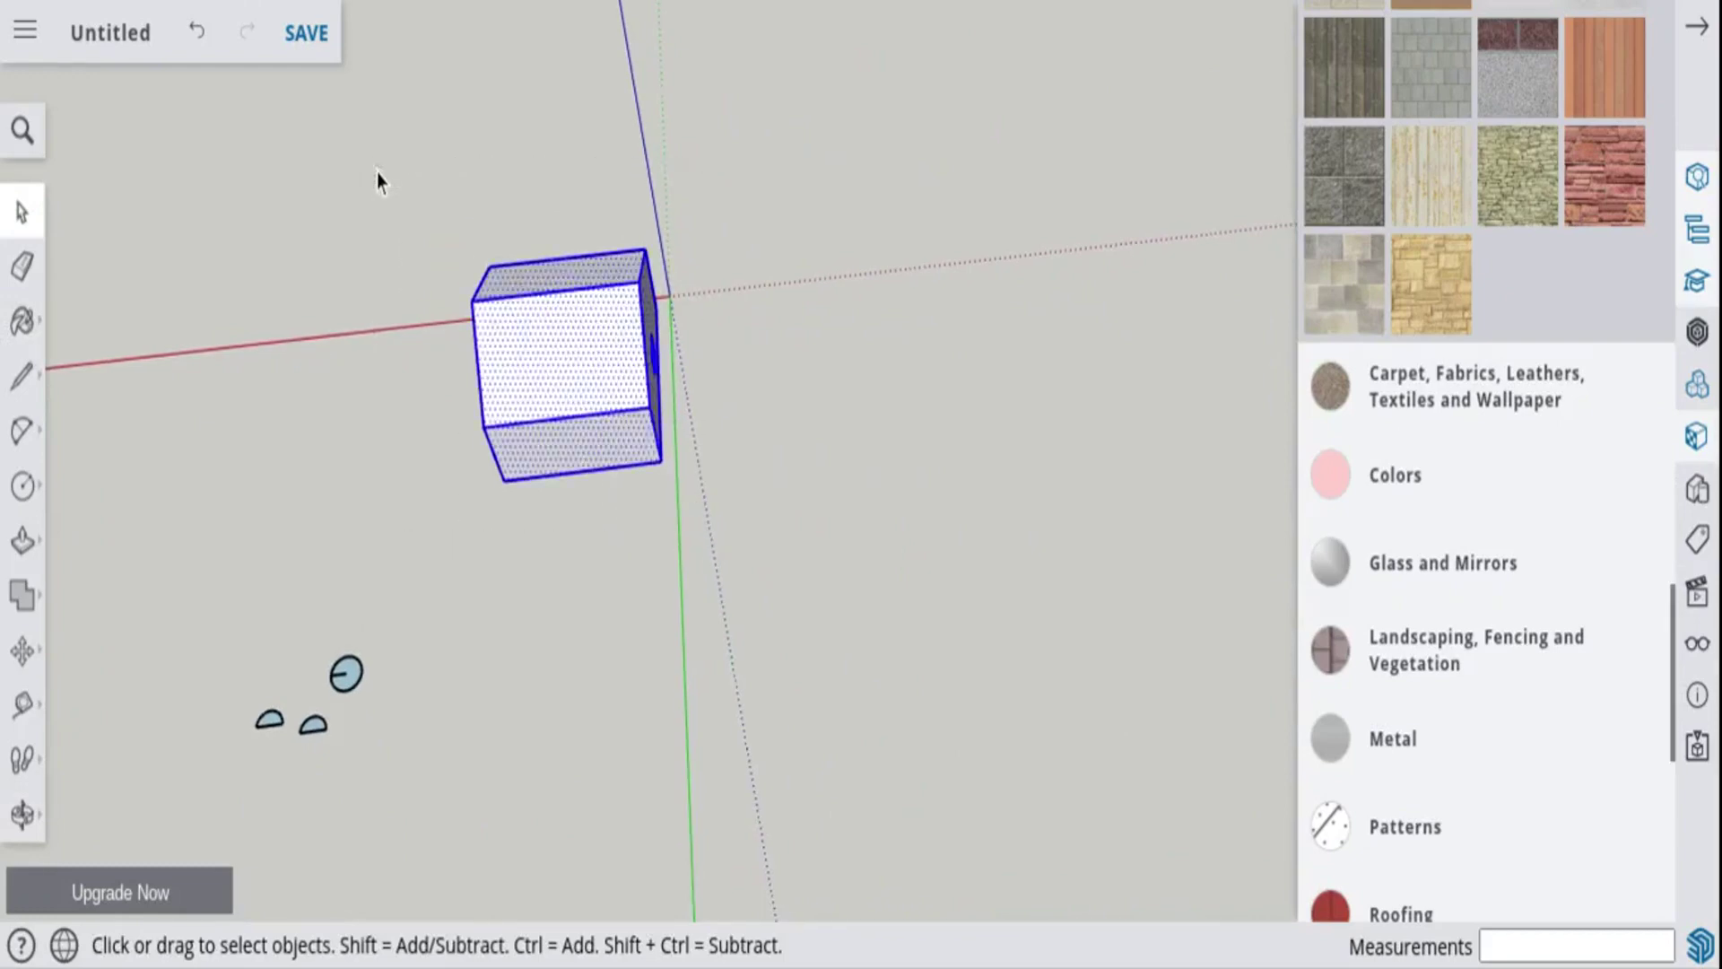
left_click(389, 450)
key("ctrl+a")
left_click(426, 488)
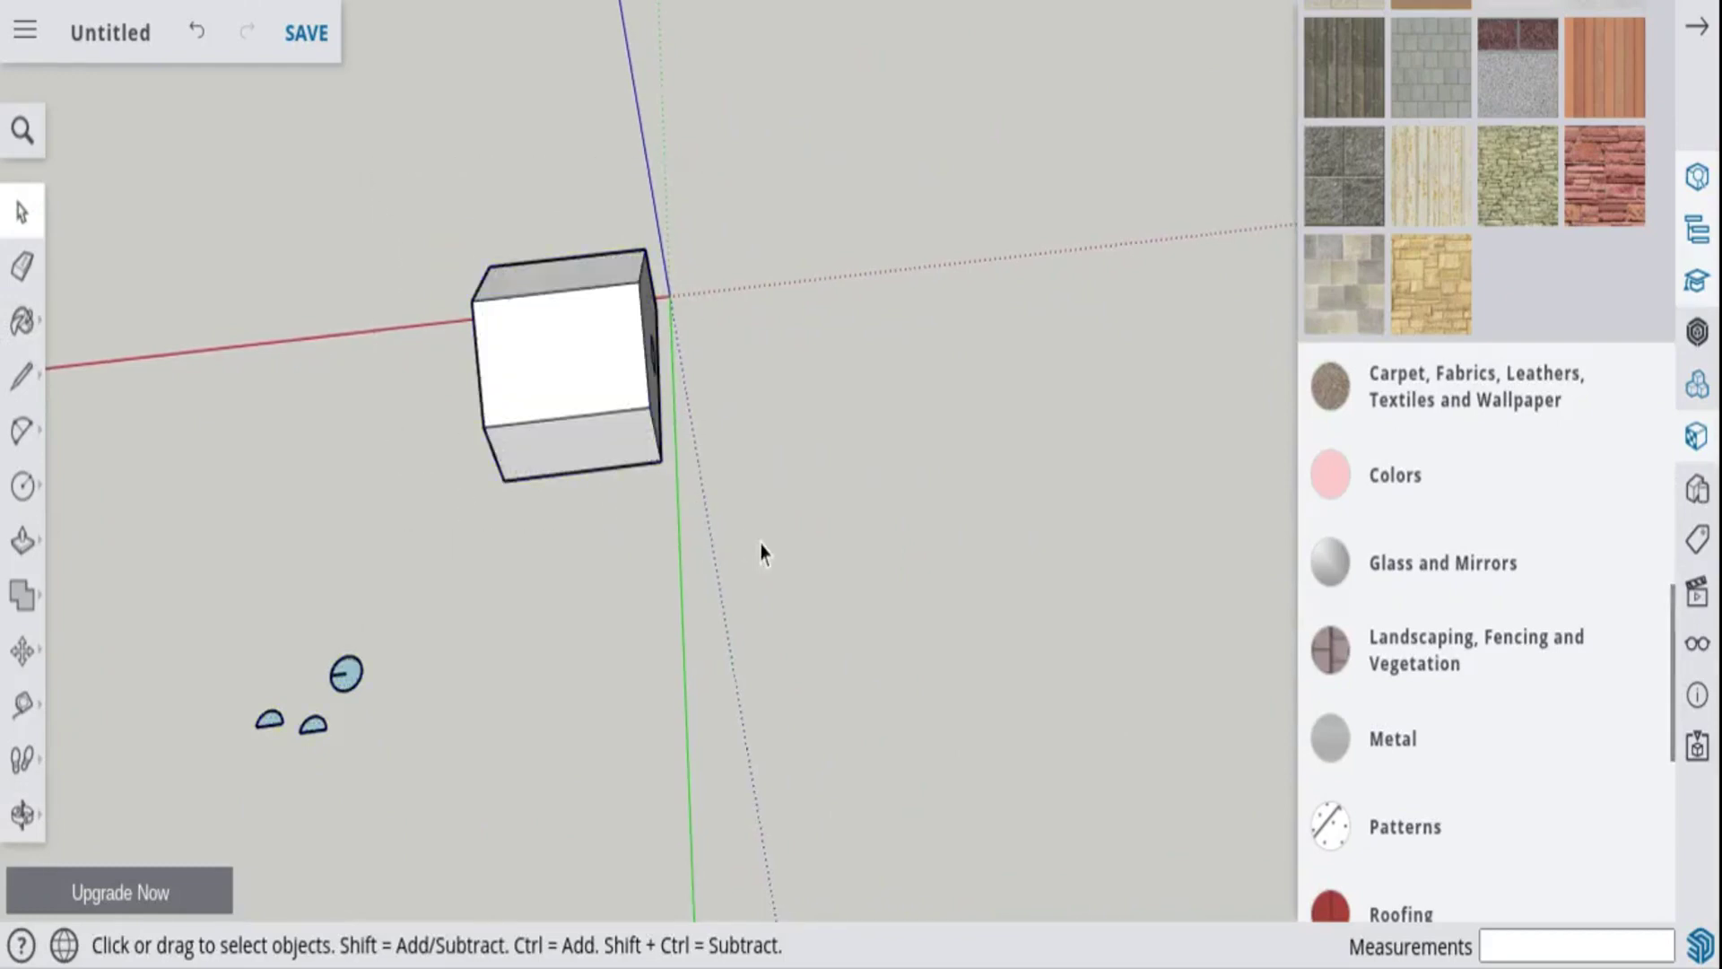
left_click_drag(845, 560, 416, 221)
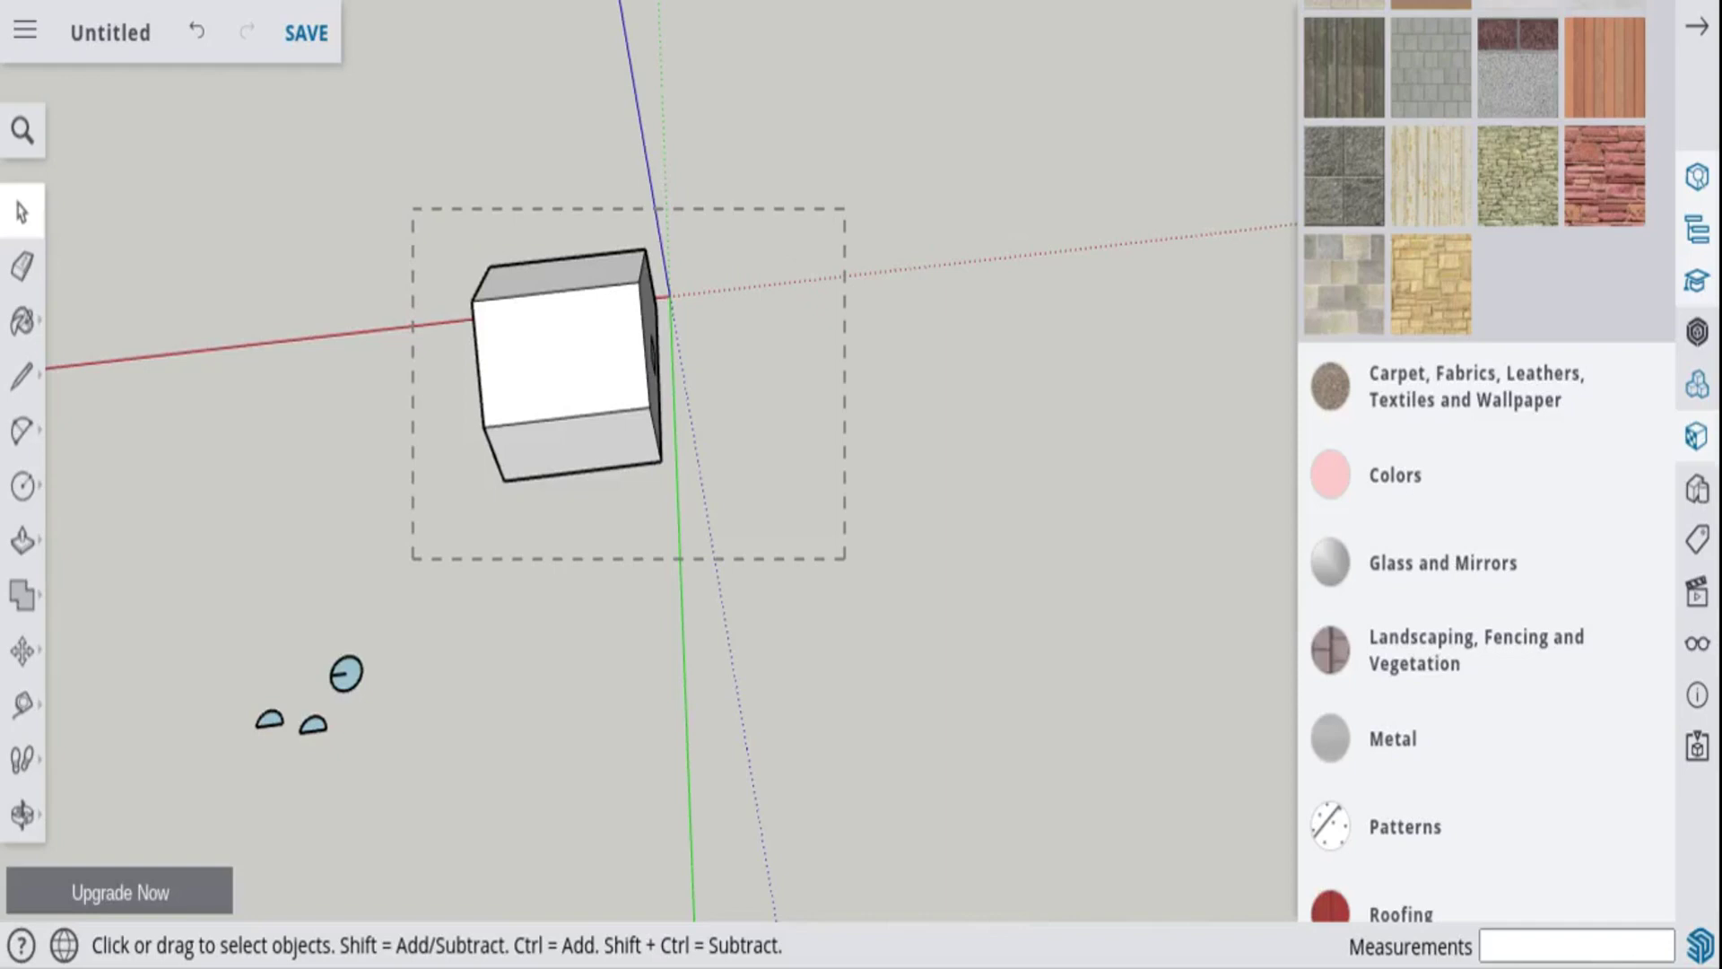
left_click_drag(415, 224, 417, 226)
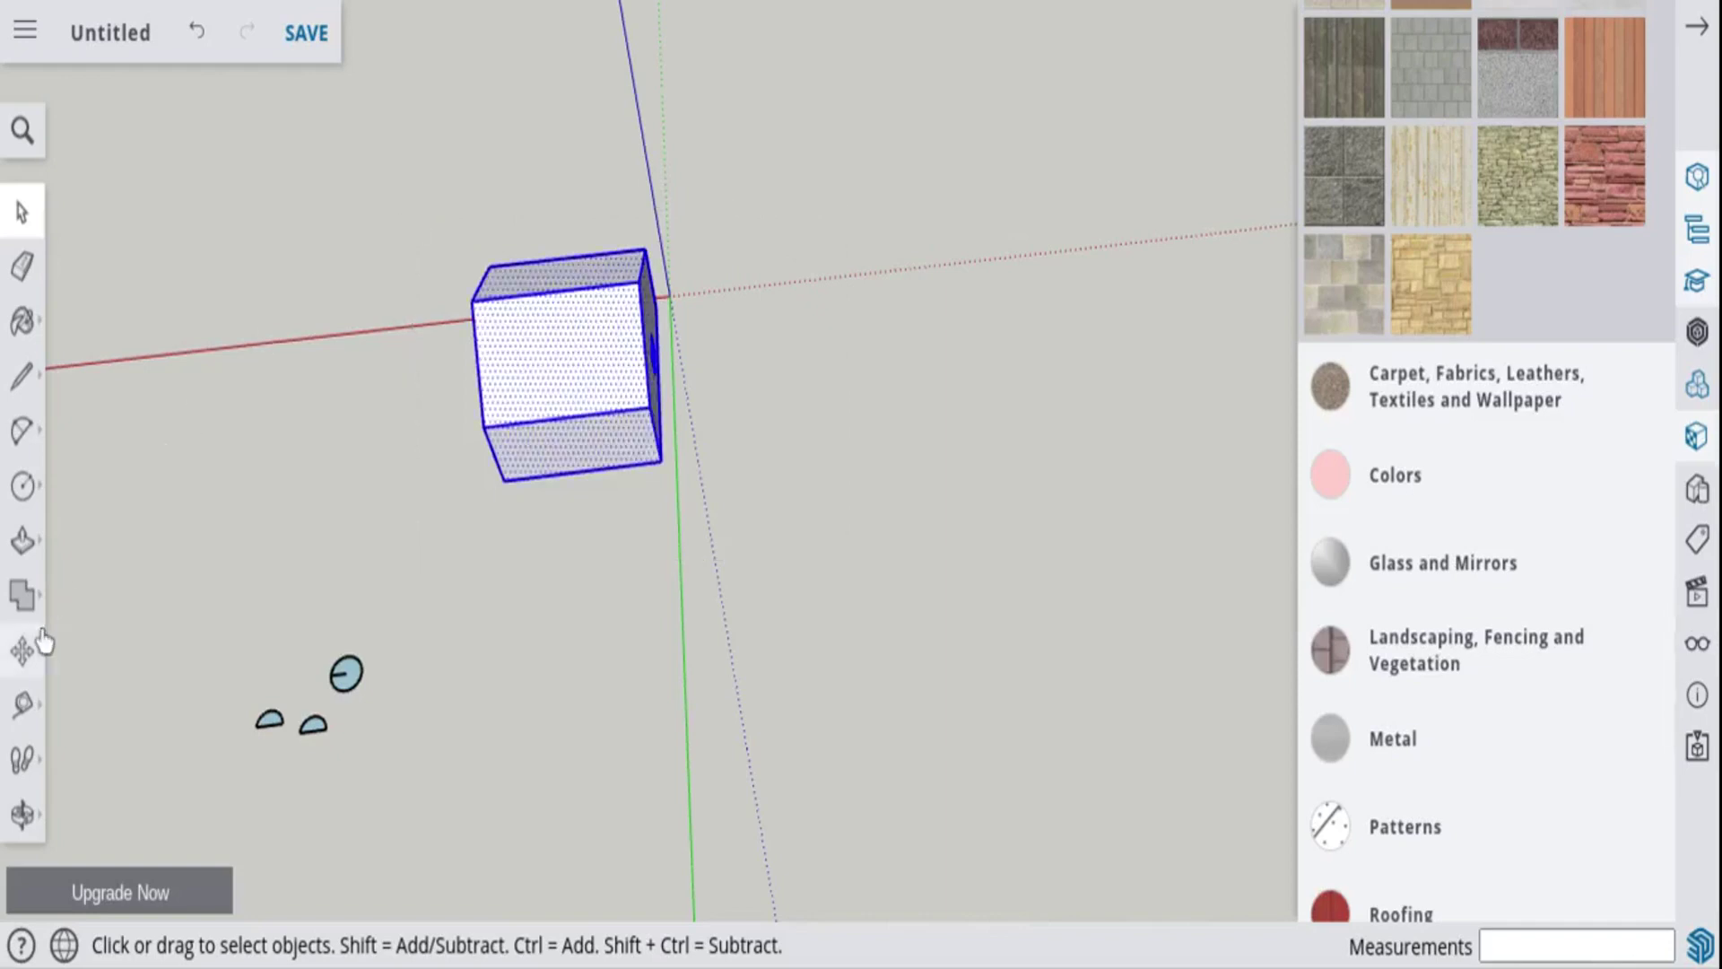
left_click(23, 651)
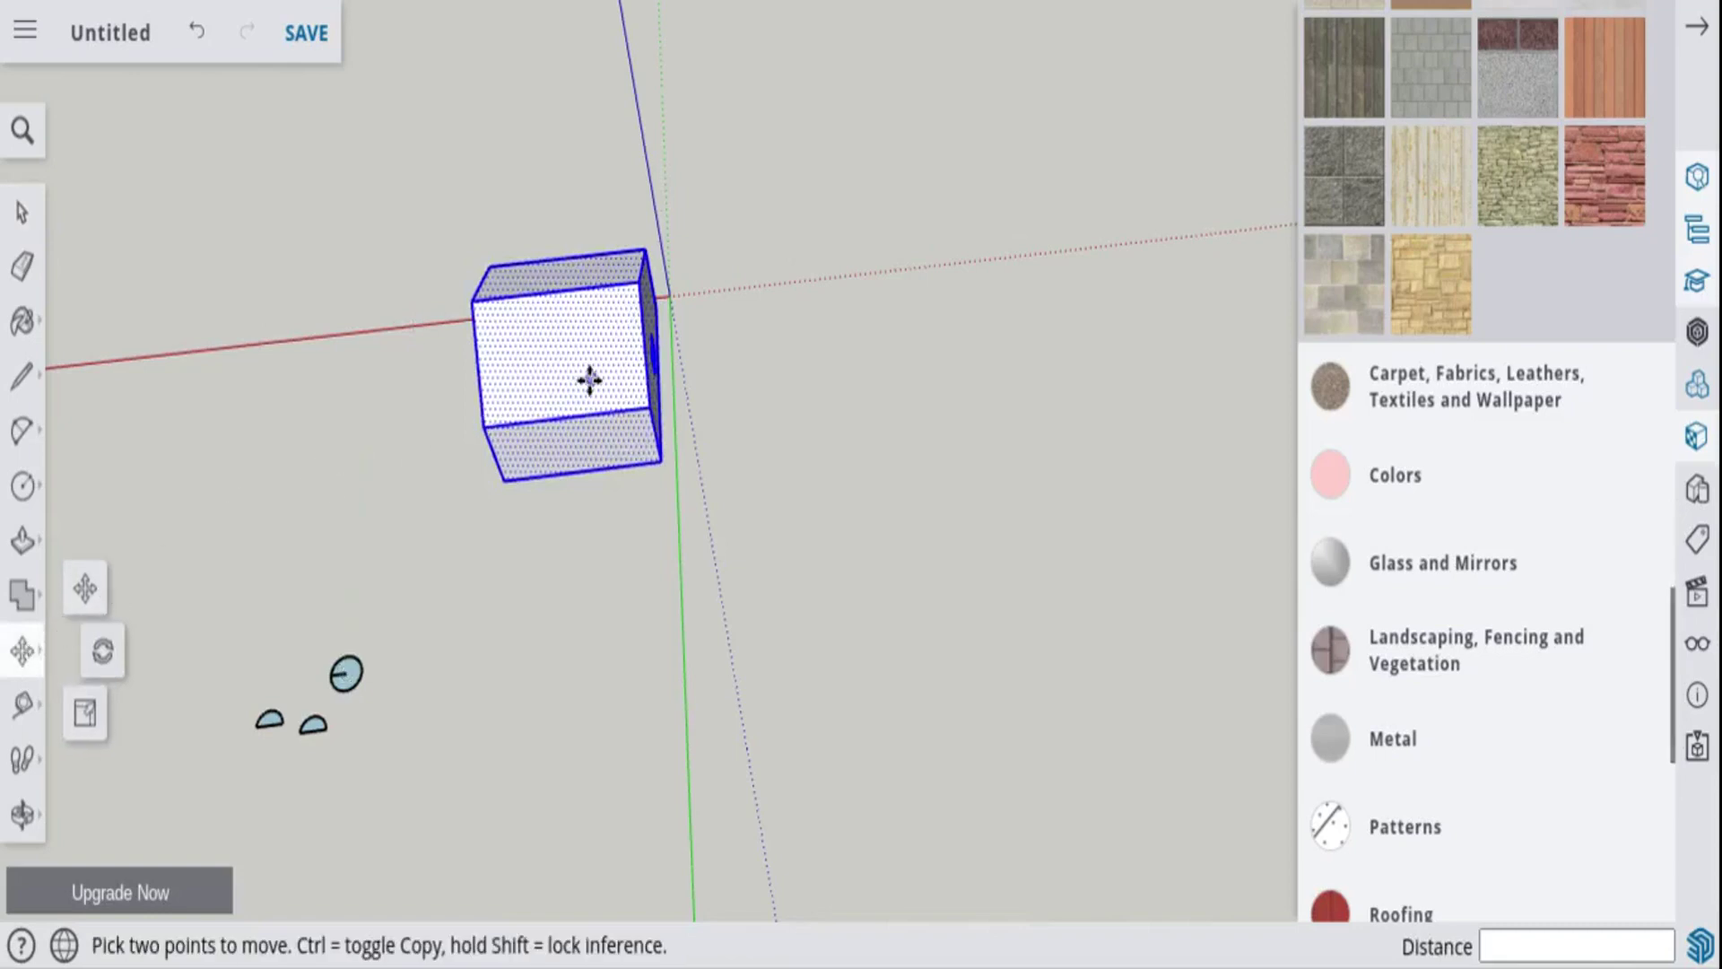
left_click(571, 320)
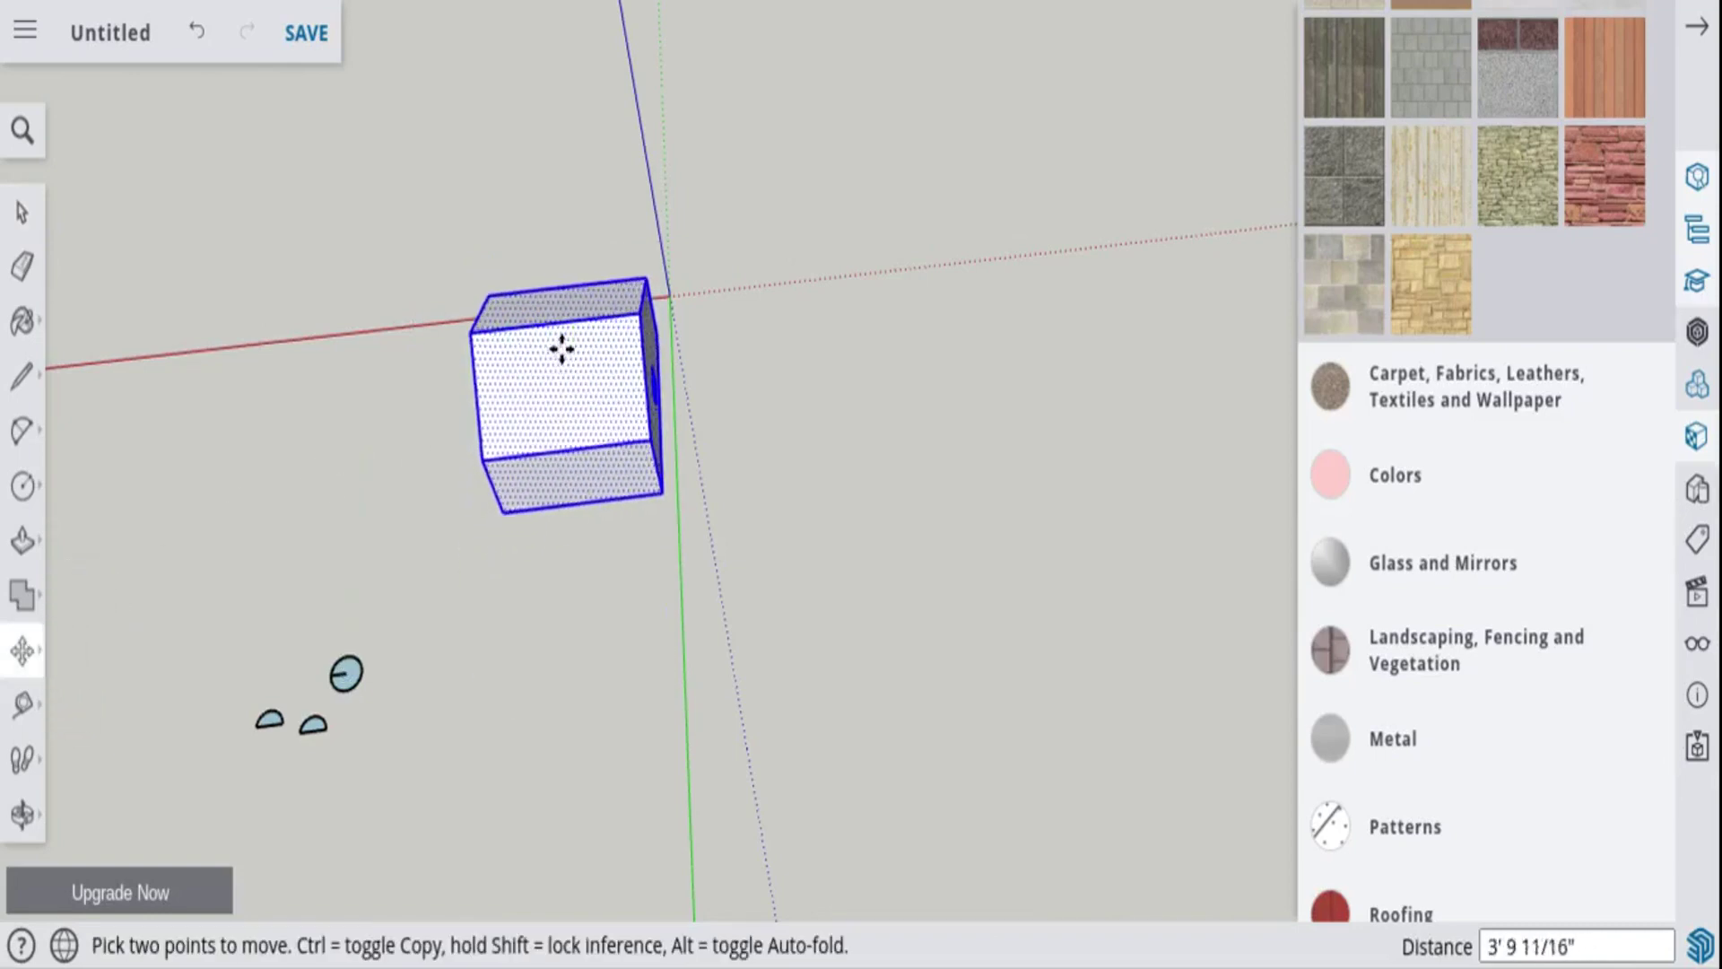
left_click(21, 215)
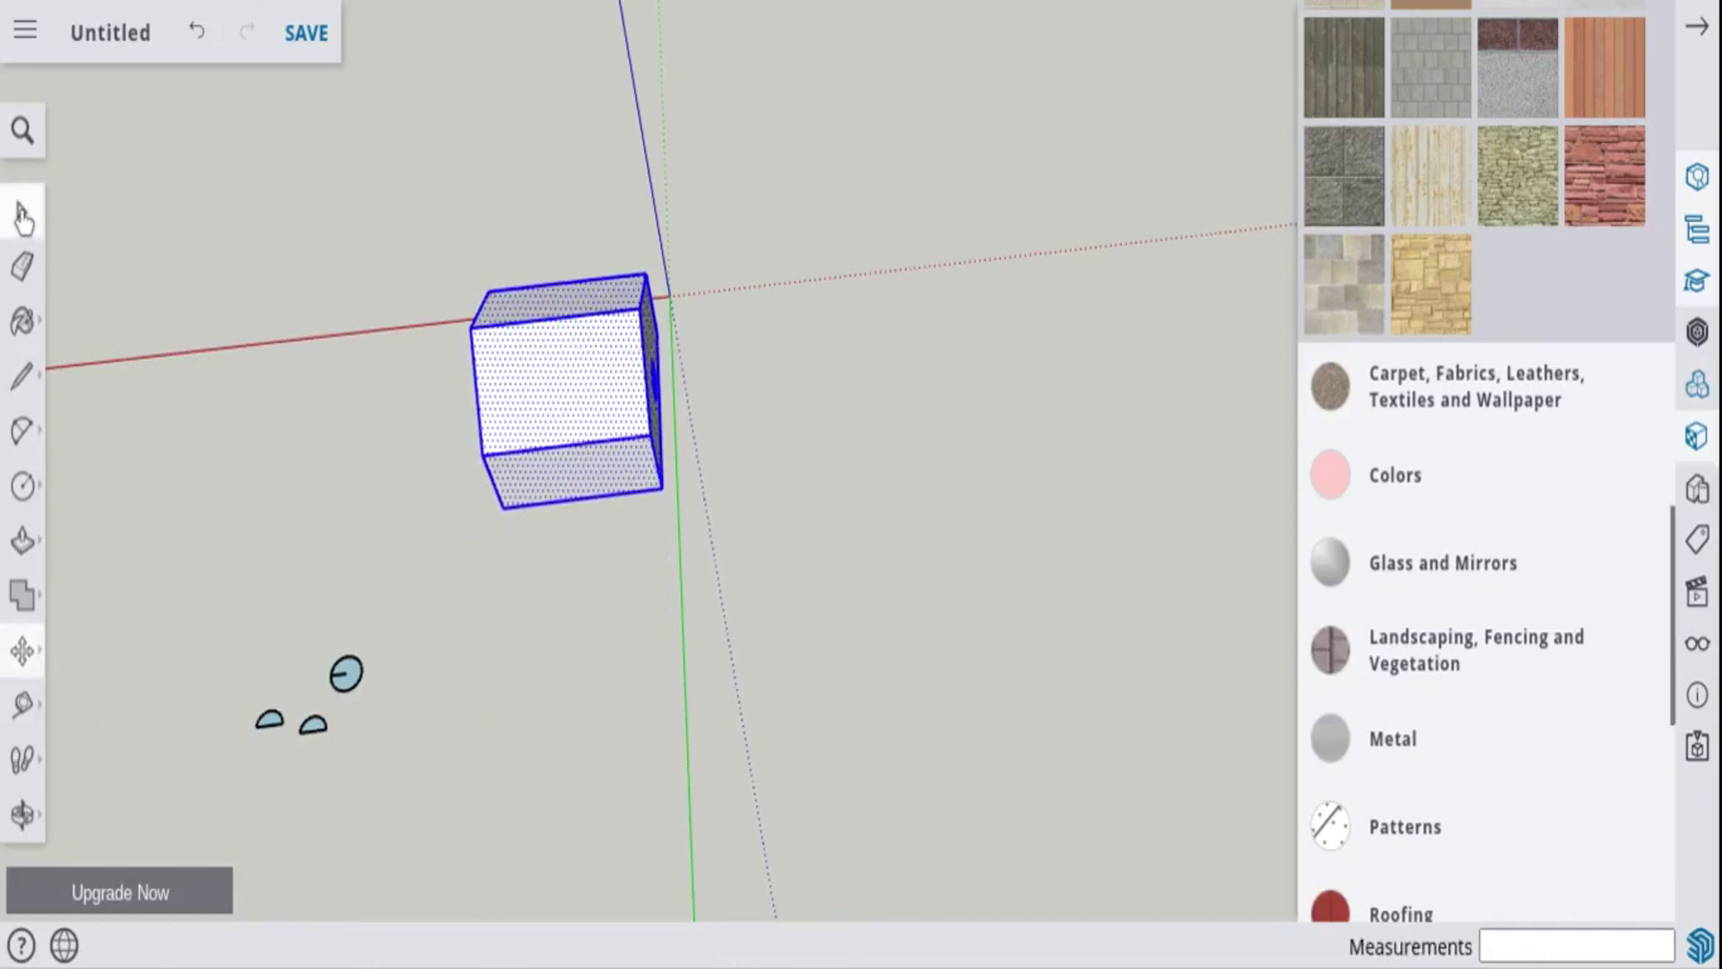
left_click(336, 337)
- Try to rotate a single roof face of the house with the Rotate tool
scroll(556, 320, "up", 3)
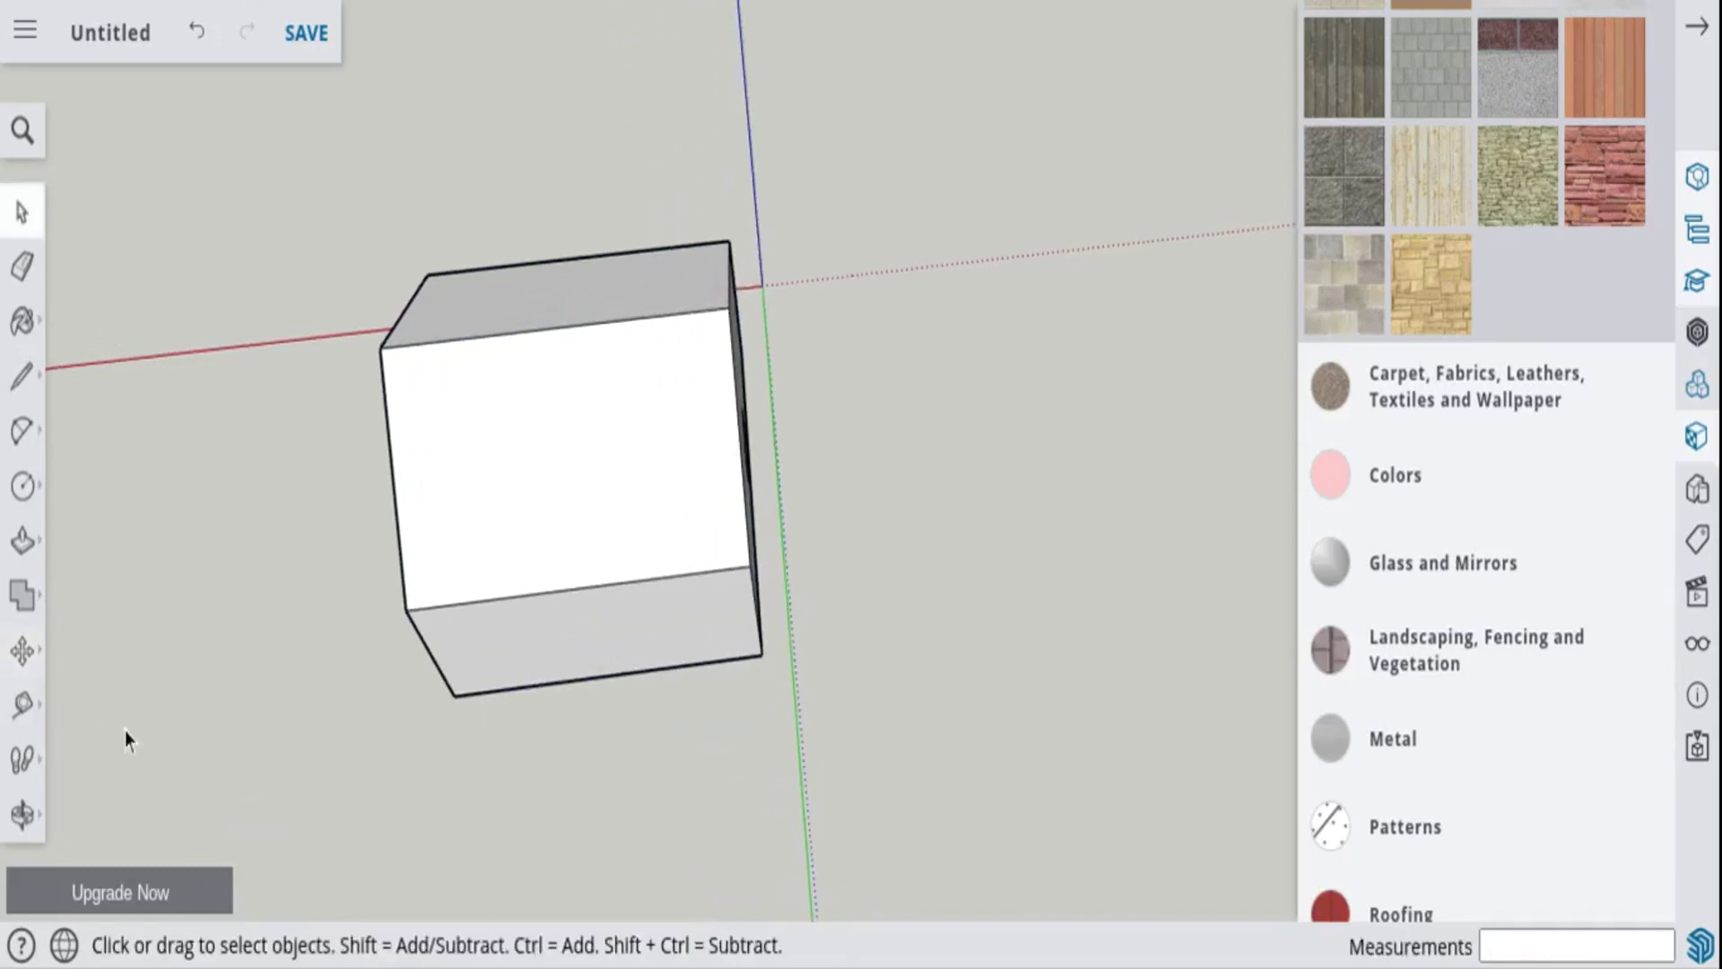
left_click(22, 663)
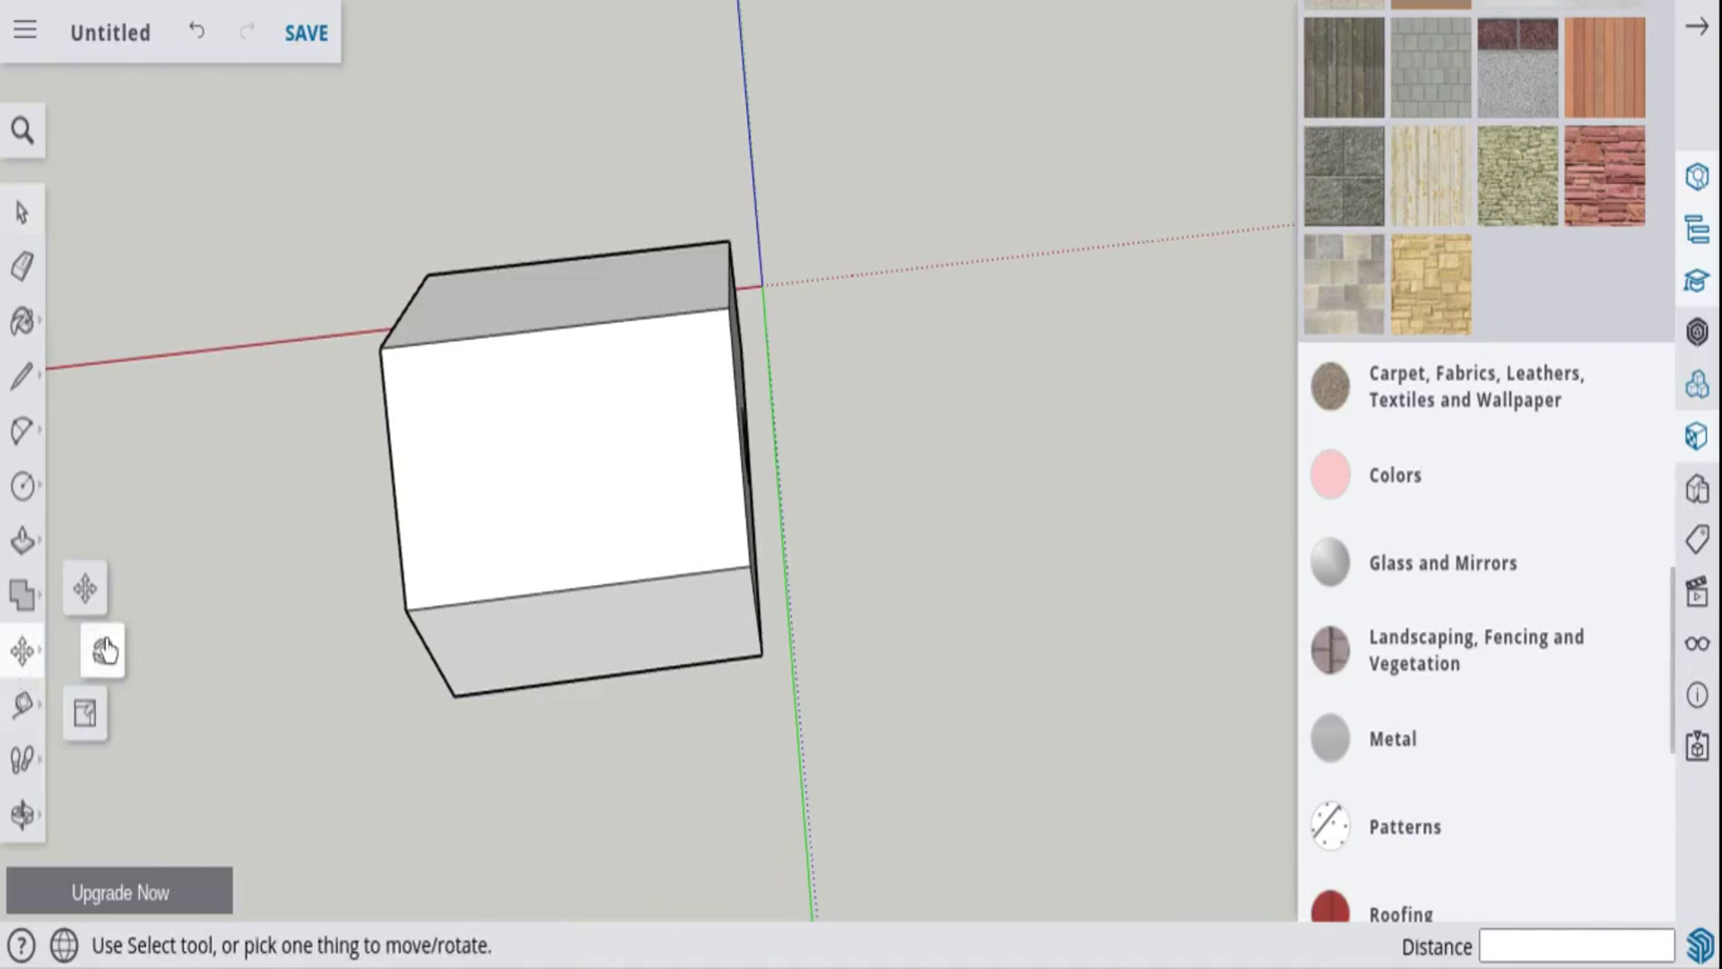
left_click(100, 651)
left_click(27, 812)
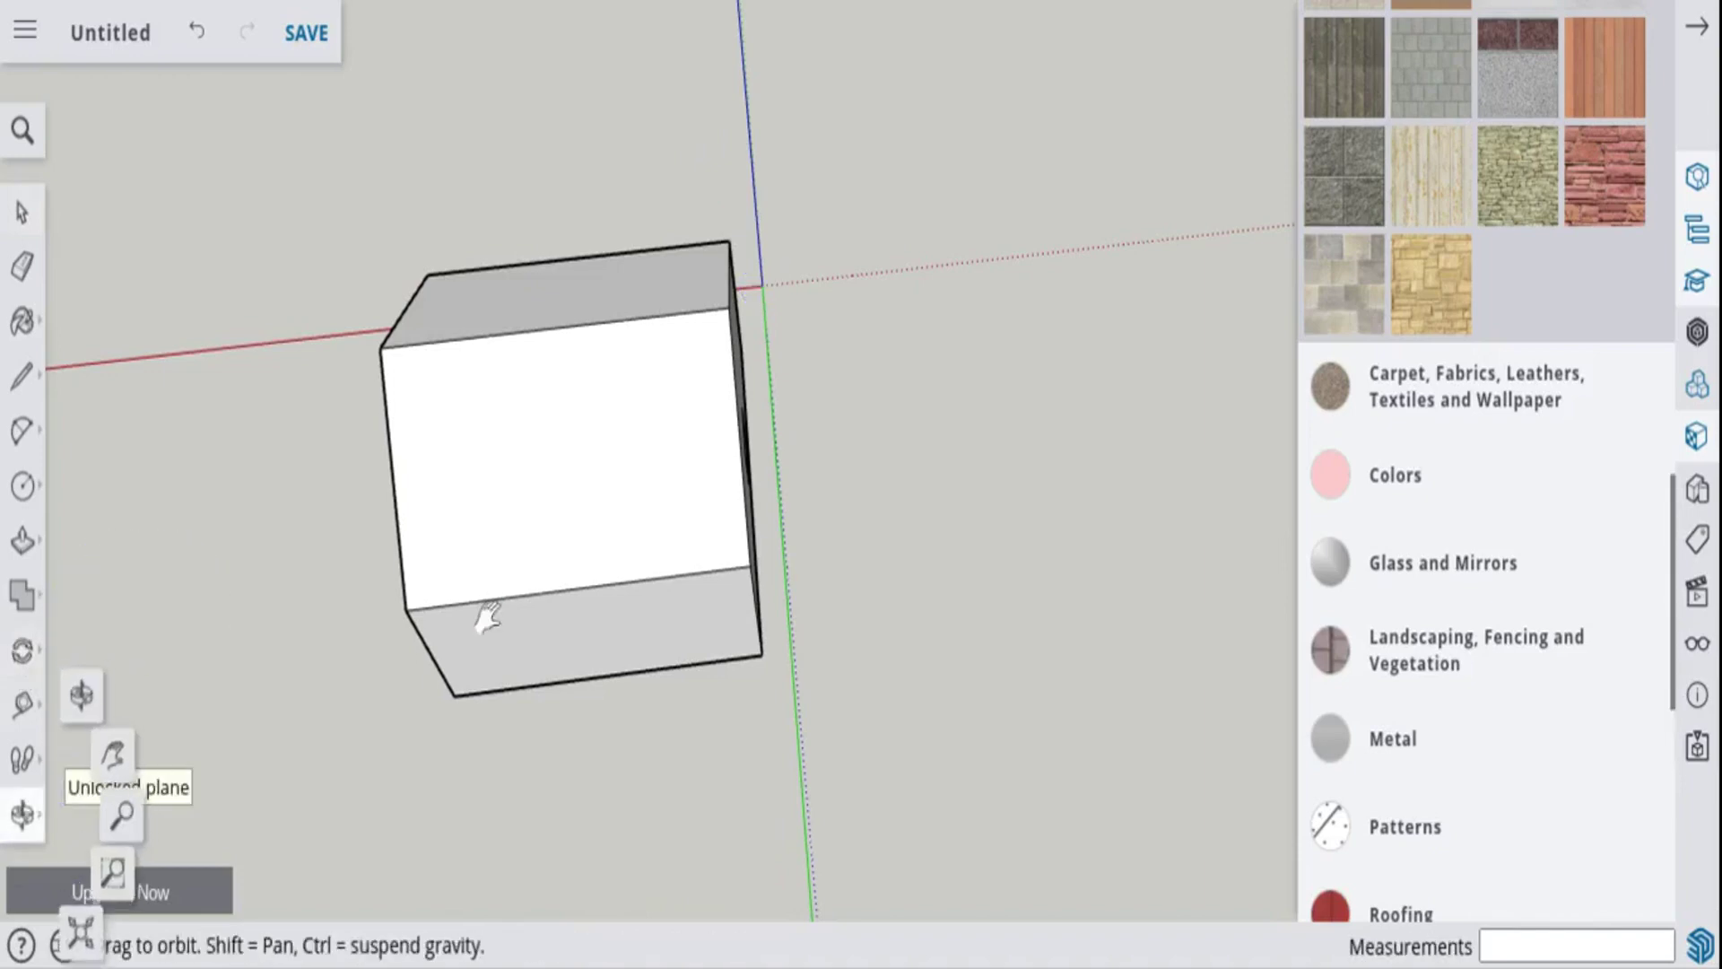
left_click_drag(484, 615, 247, 476)
left_click_drag(685, 384, 557, 530)
left_click(27, 652)
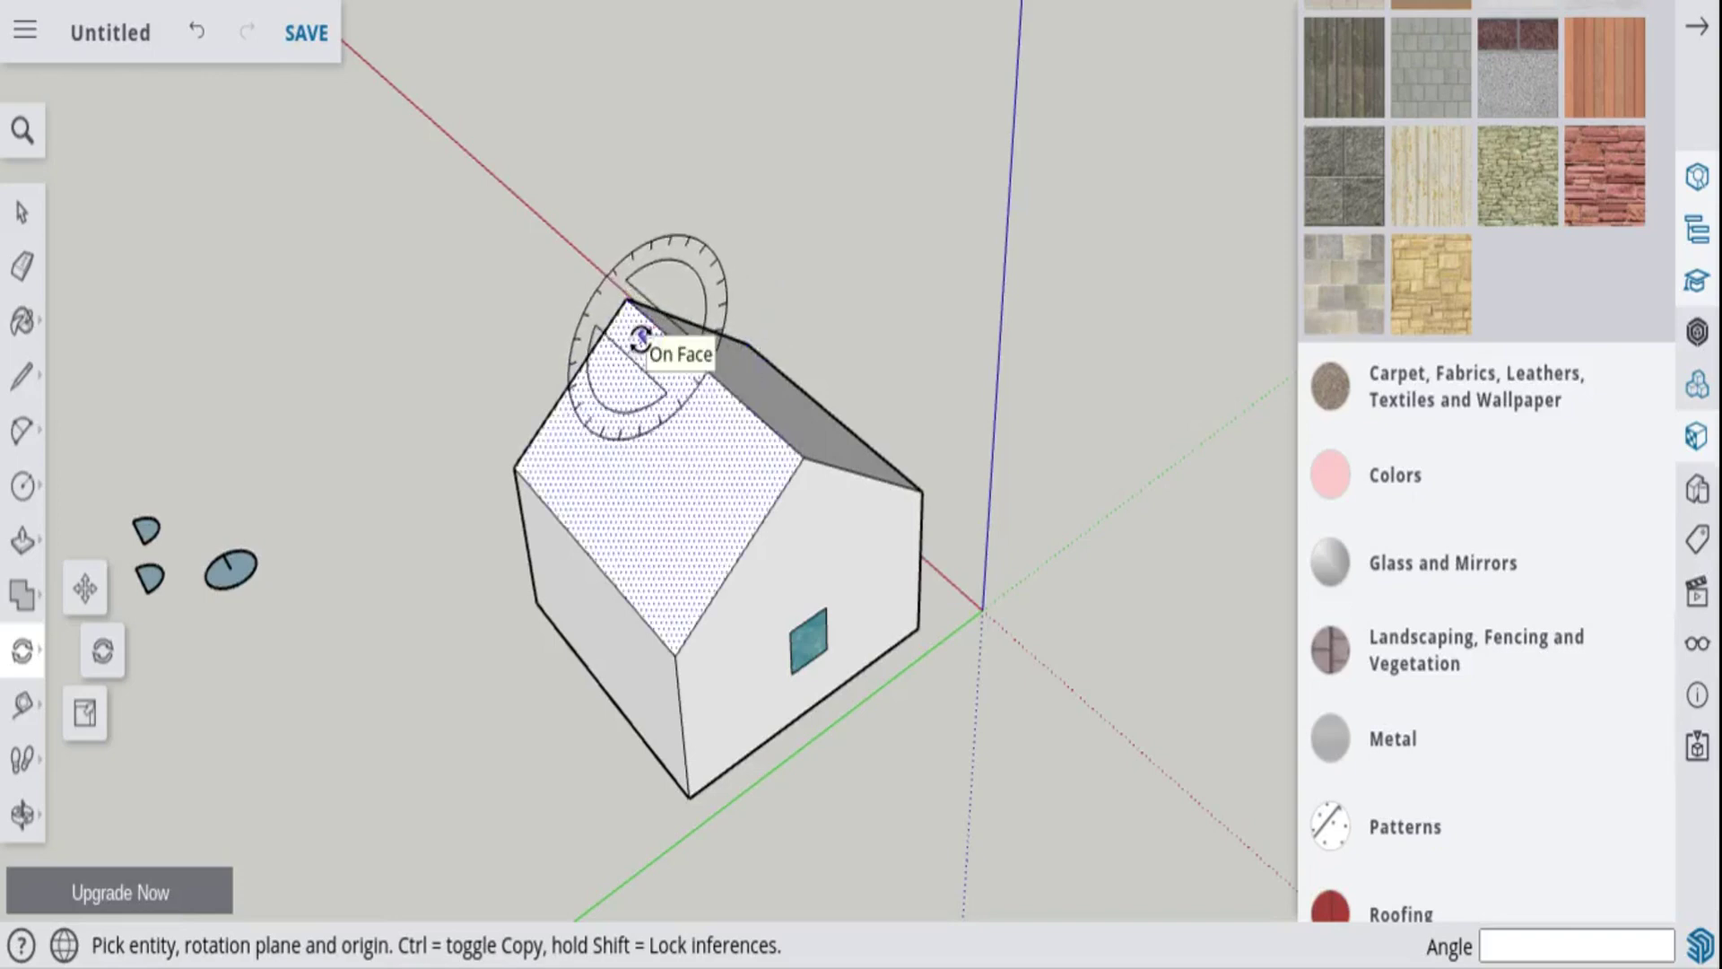
left_click(640, 339)
left_click(753, 233)
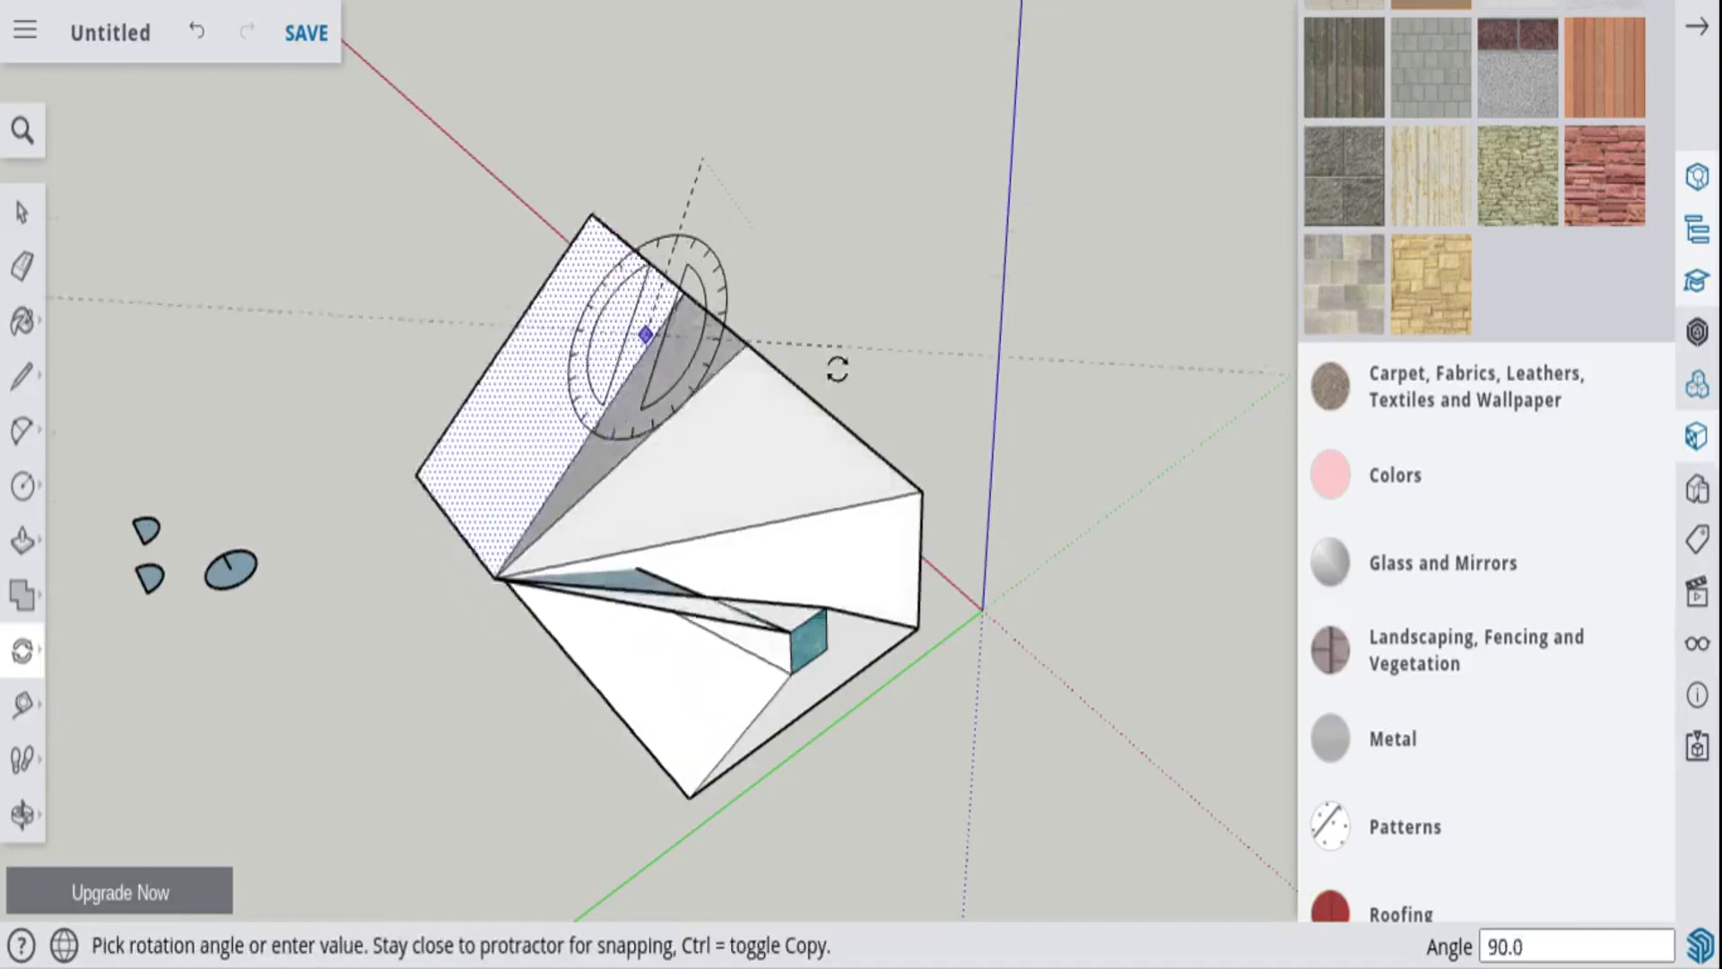
key("Escape")
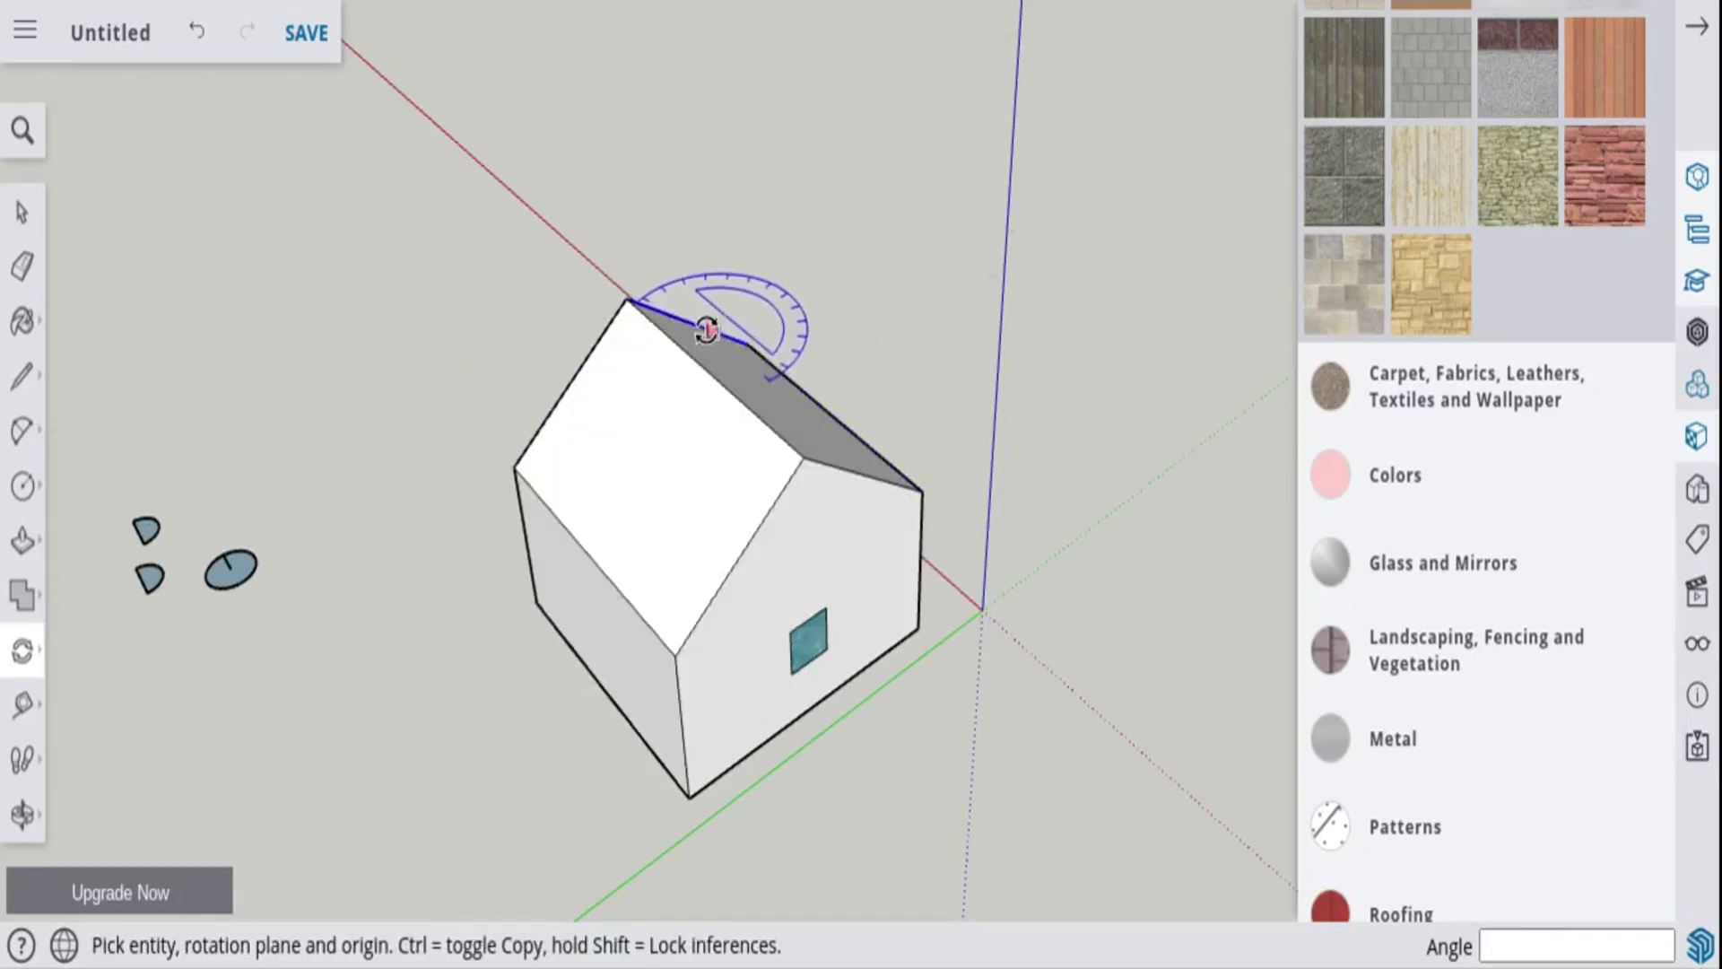
- Select the entire gabled house and start the Rotate tool
left_click(22, 213)
left_click_drag(989, 778, 514, 289)
left_click(22, 650)
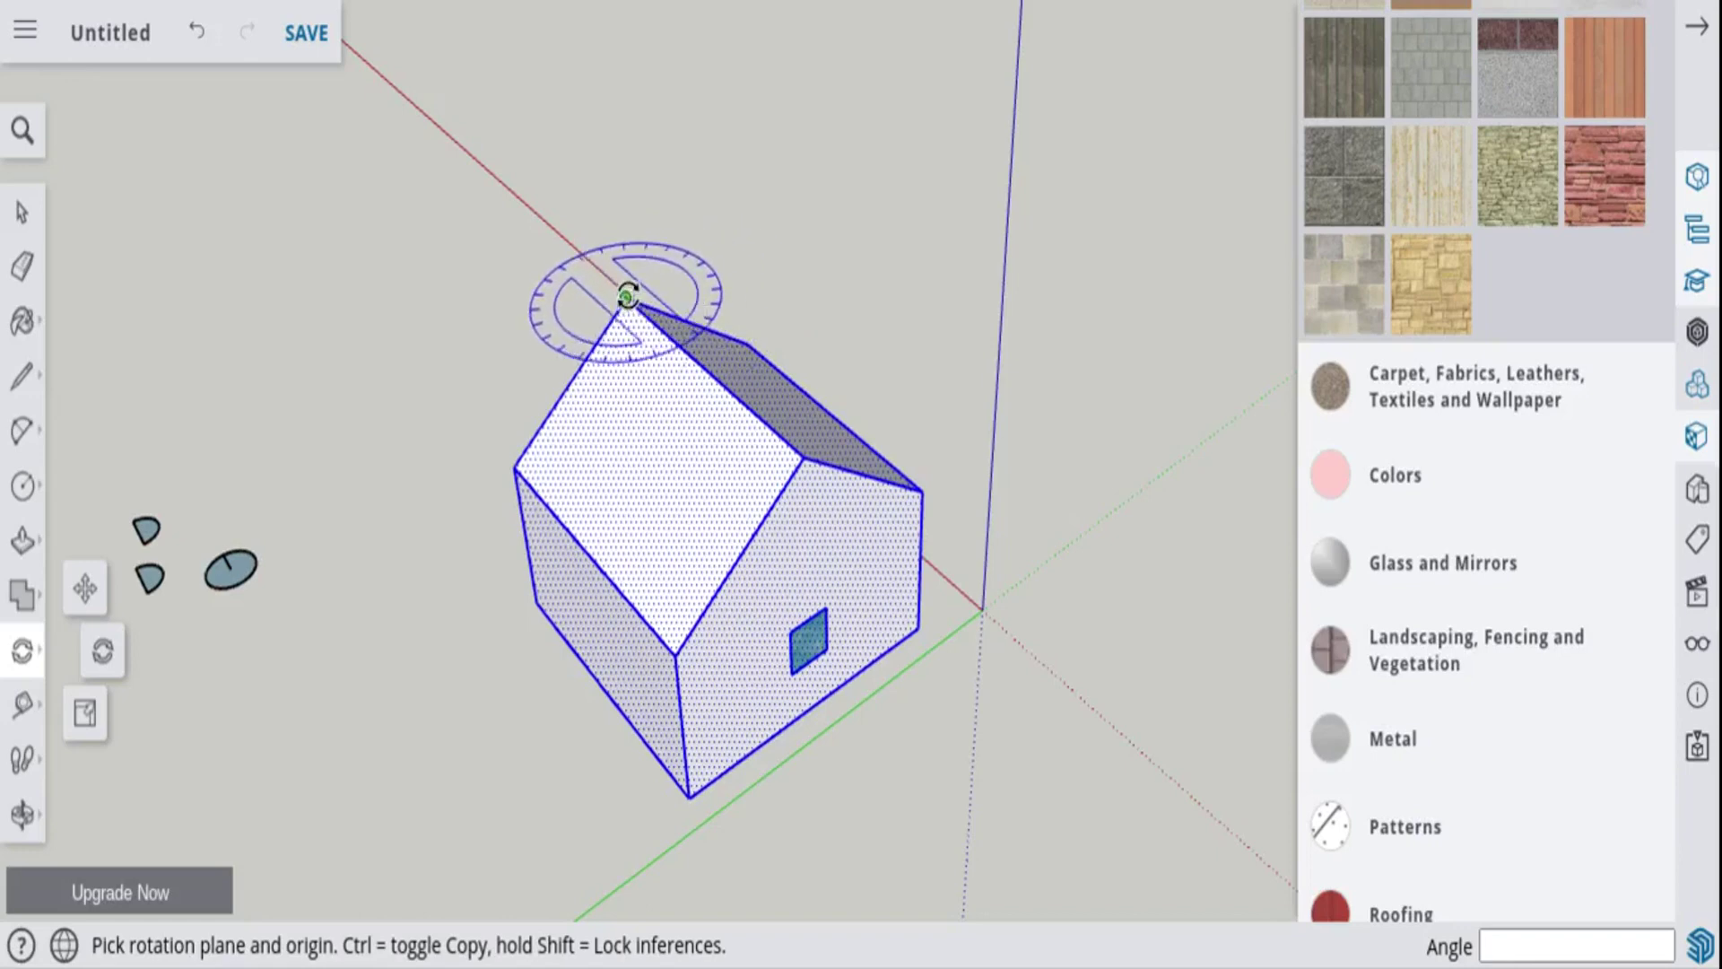
left_click(27, 382)
left_click(626, 298)
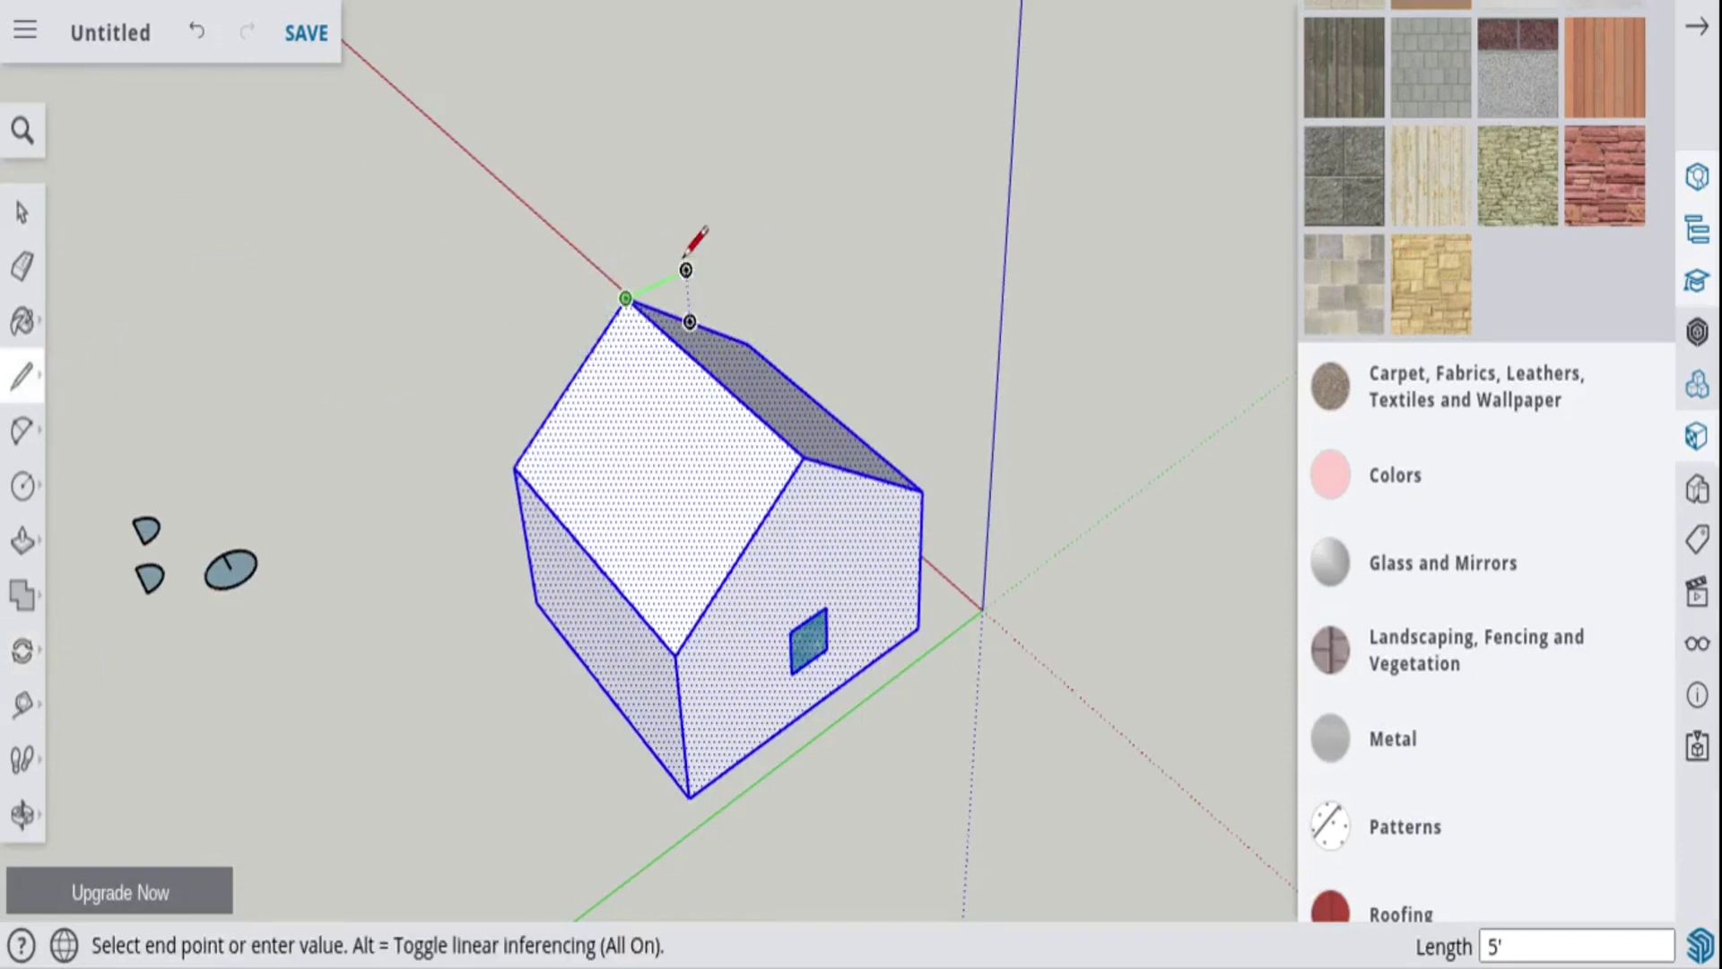
key("Escape")
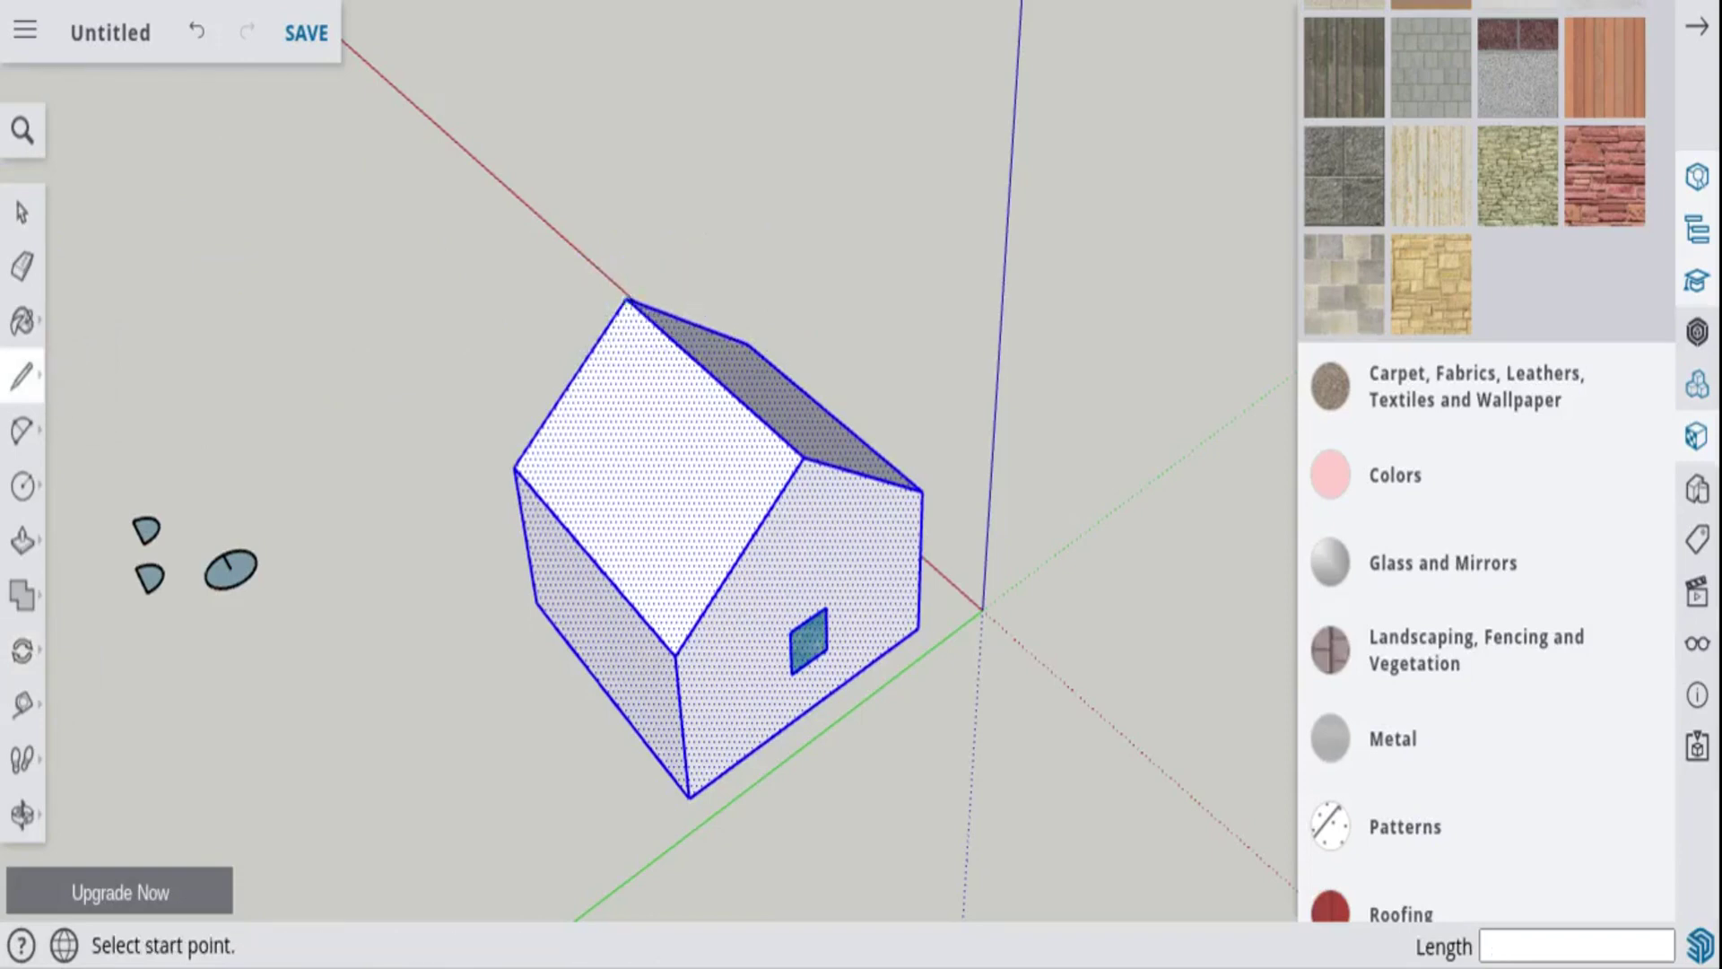
- Try to rotate the selected house horizontally about the midpoint of its gable's upper roof edge, with the protractor aligned to the green axis
left_click(24, 653)
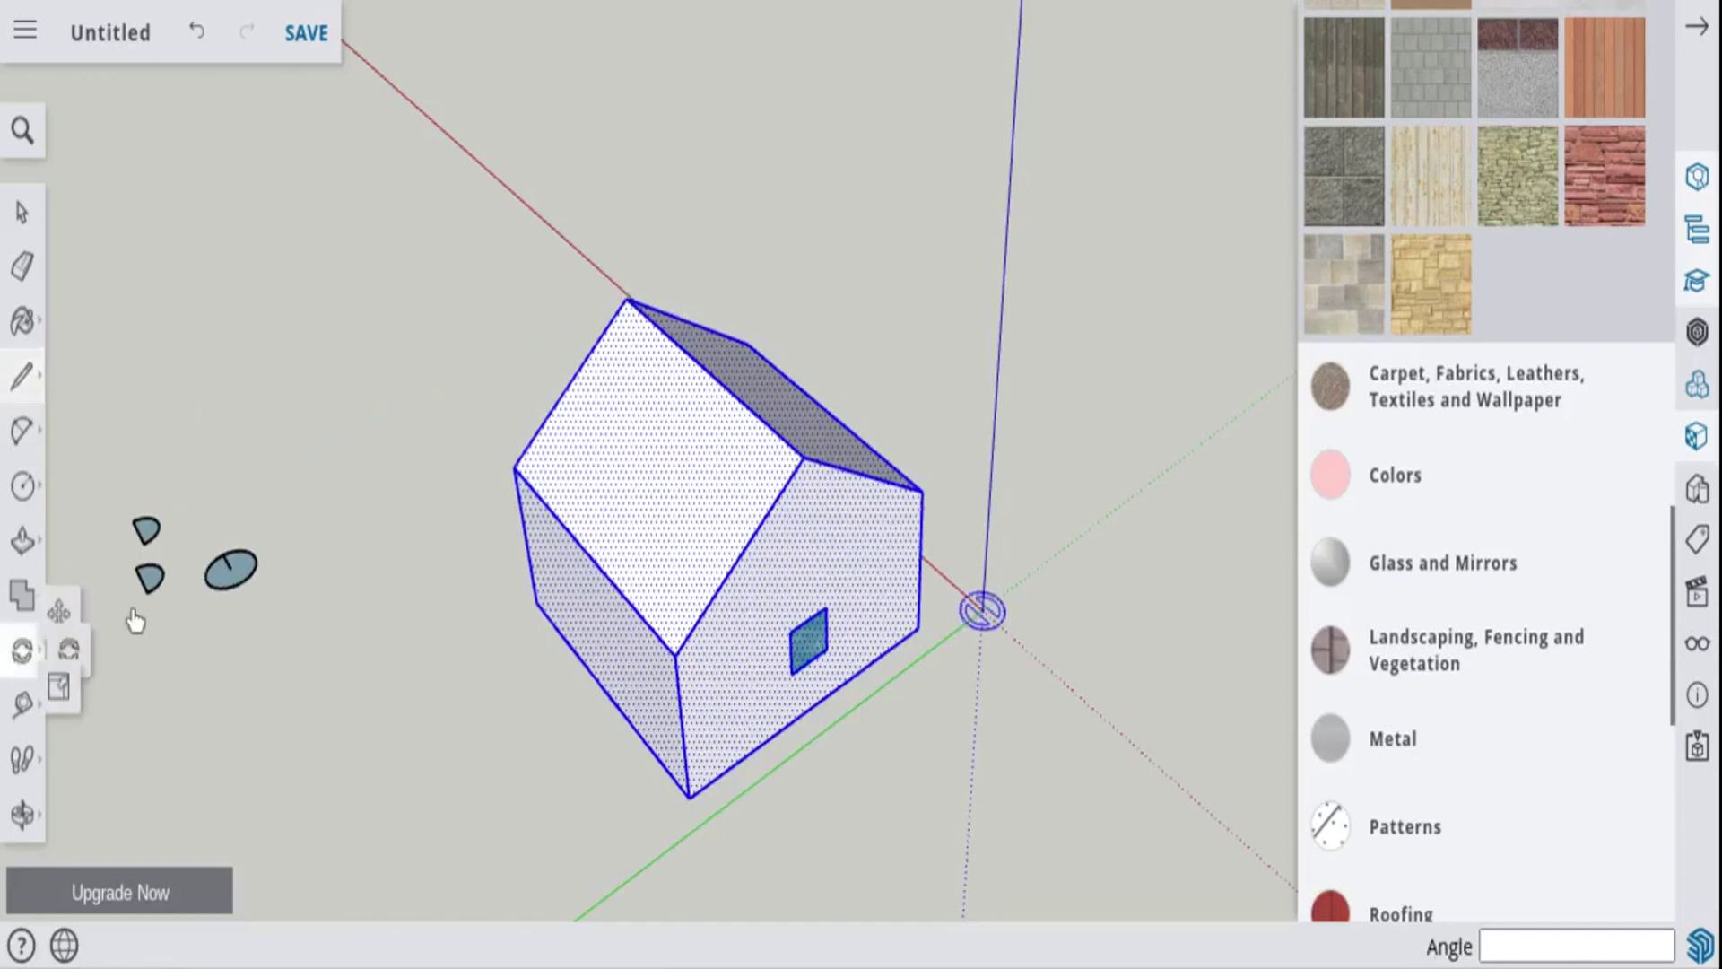
left_click(688, 321)
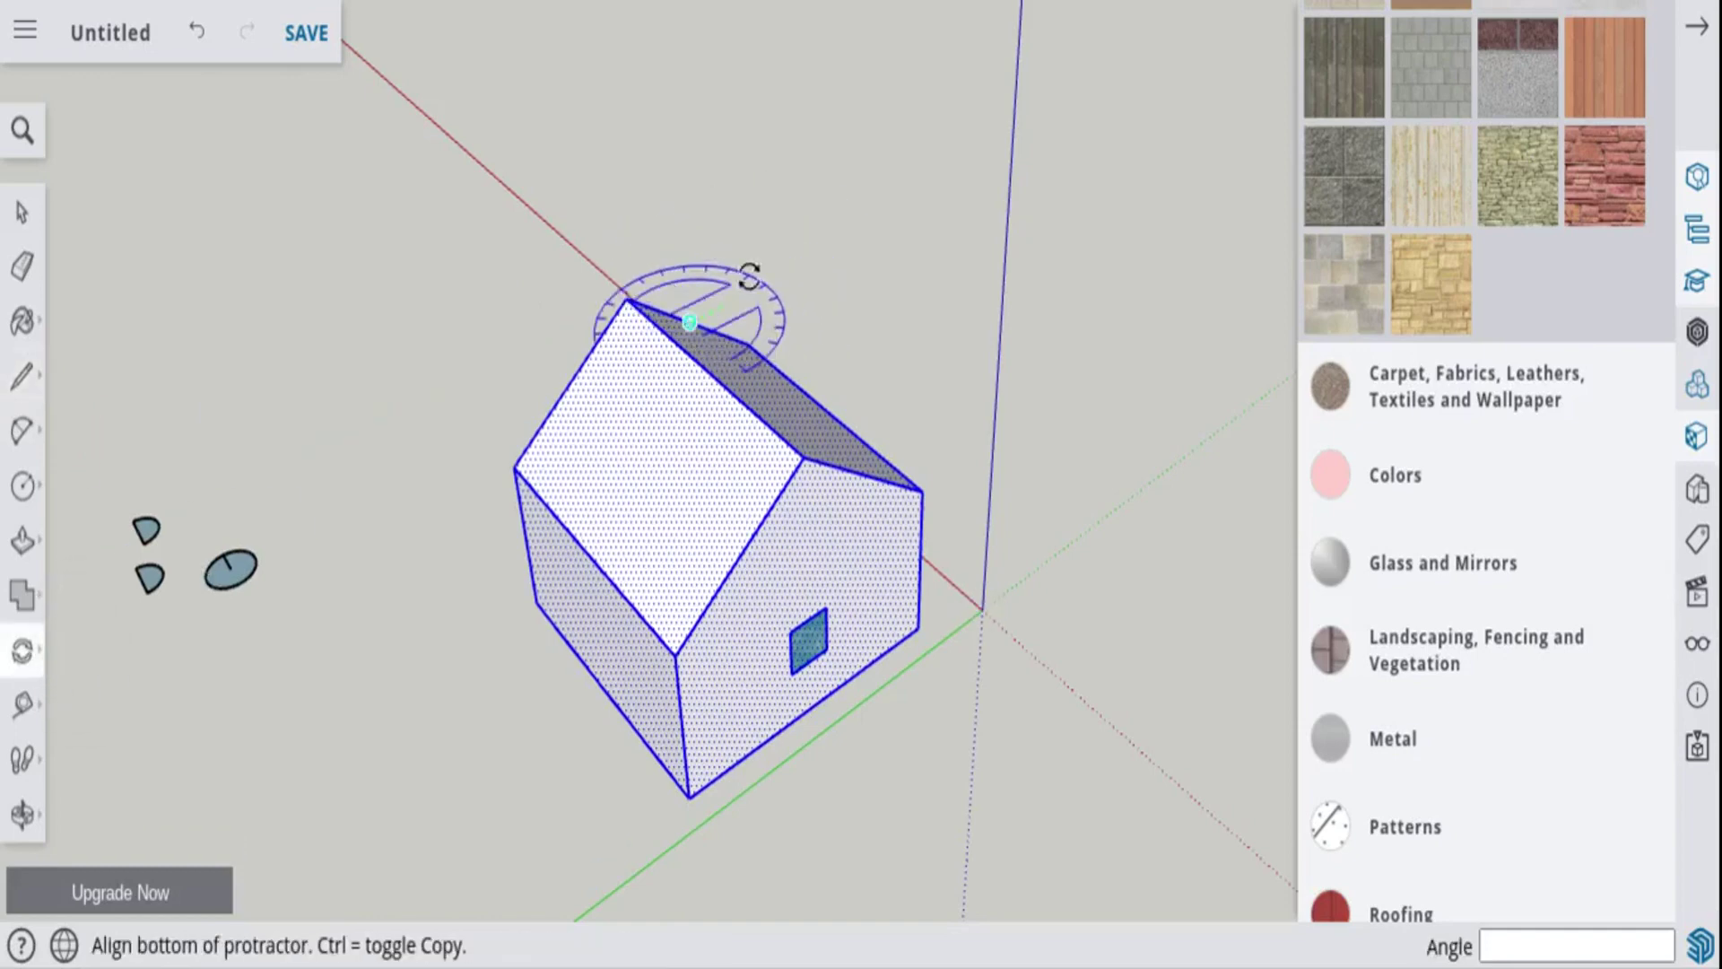
left_click(922, 192)
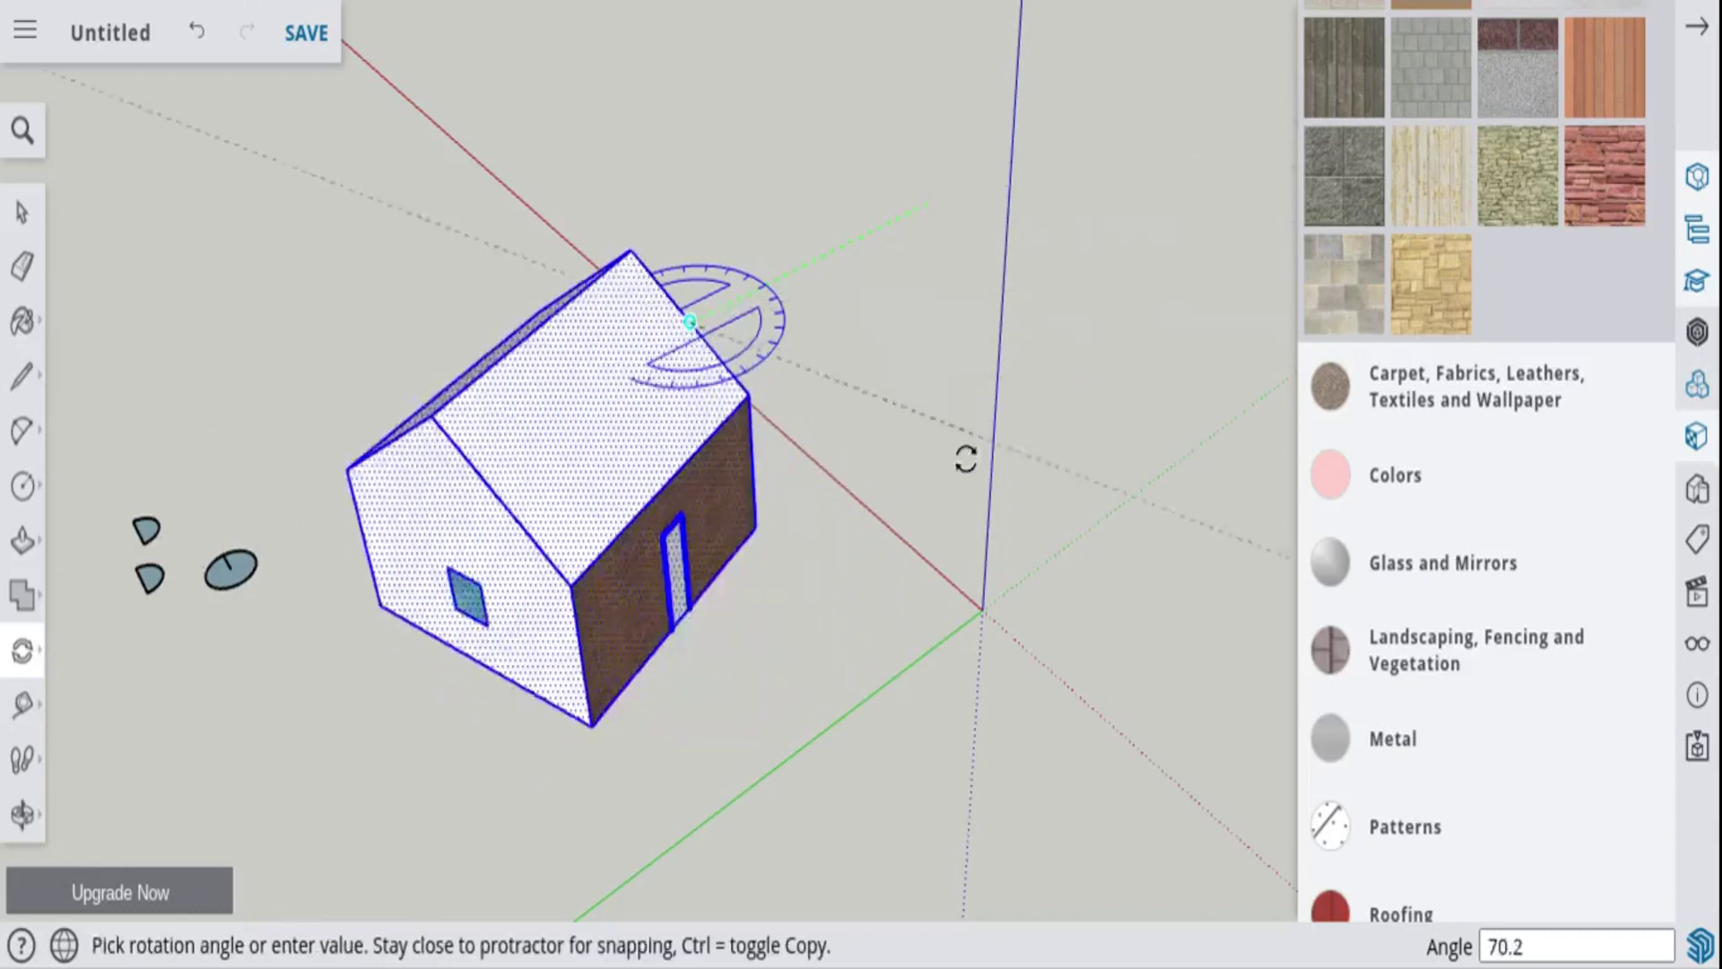
left_click(767, 414)
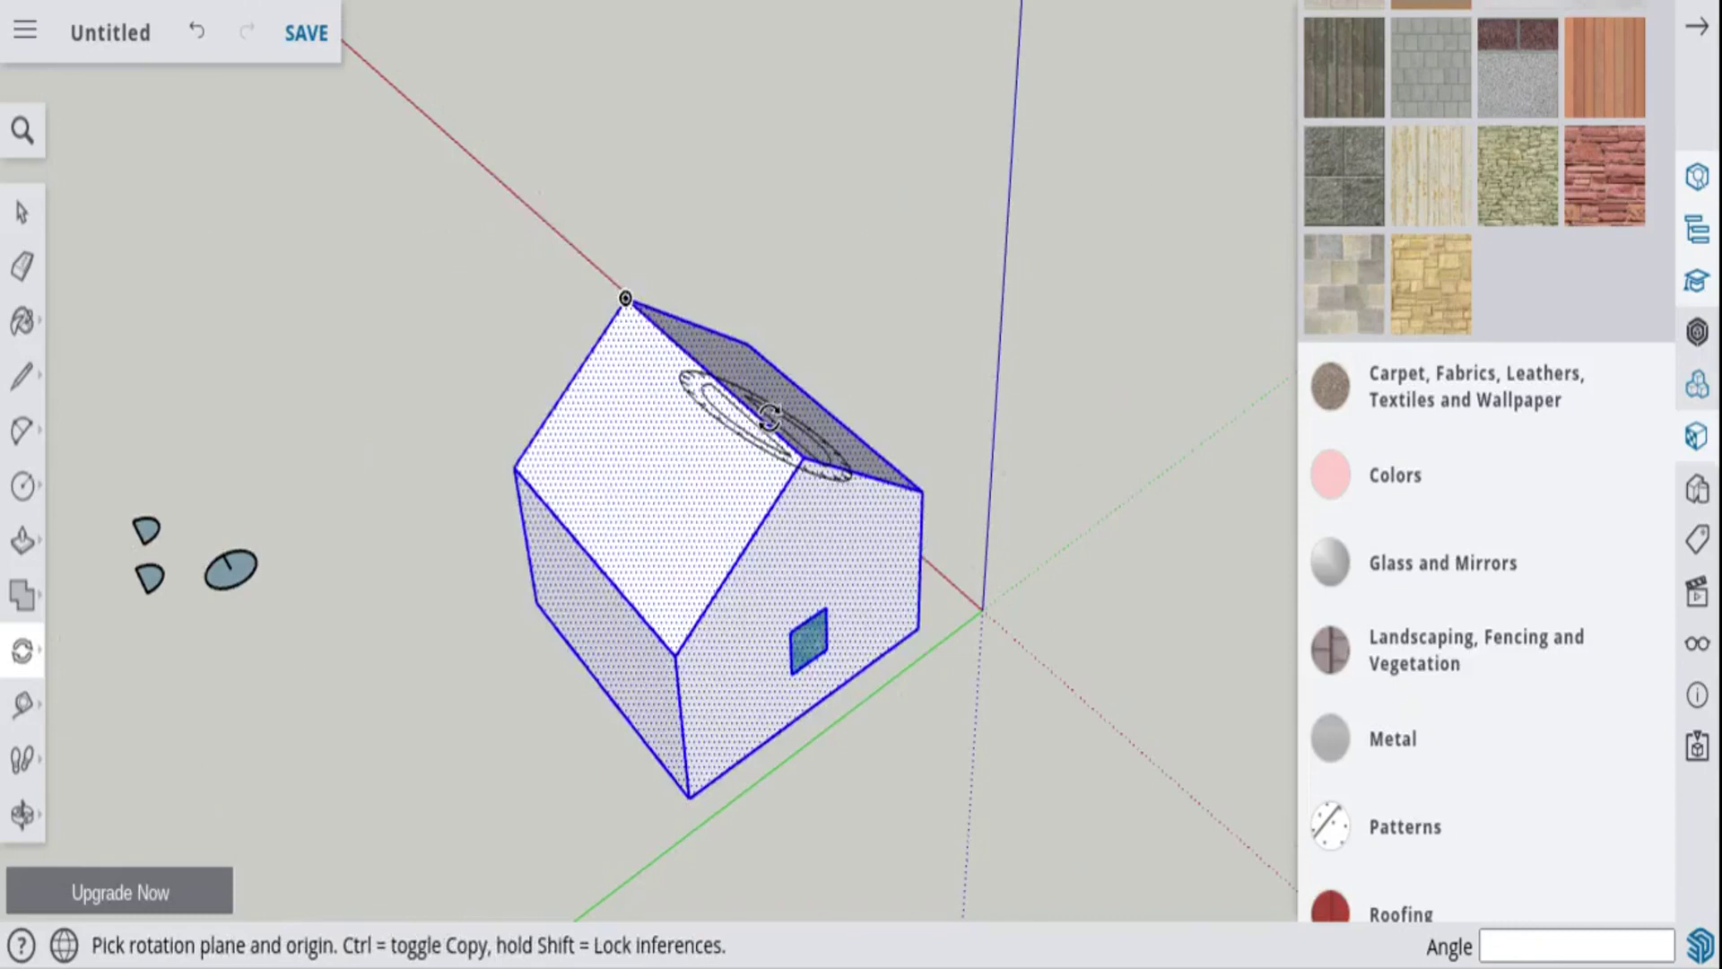
- Scale the selected house down uniformly to about 0.58 from an upper corner towards the opposite lower corner
left_click(28, 652)
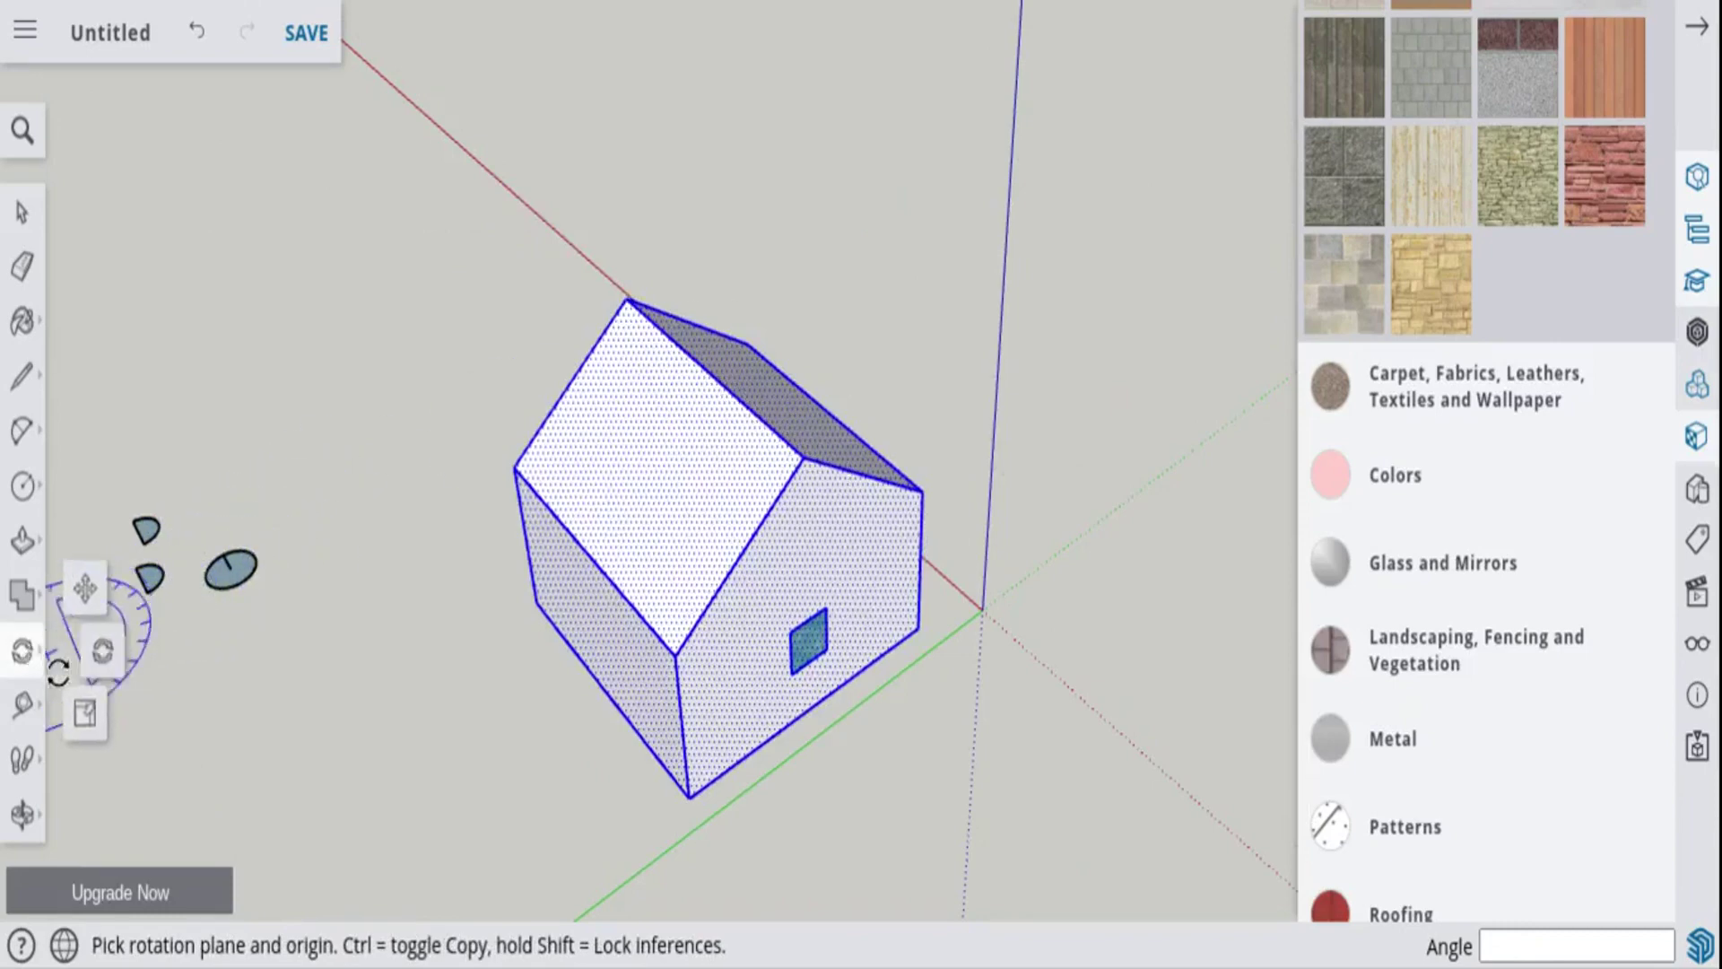
left_click(85, 713)
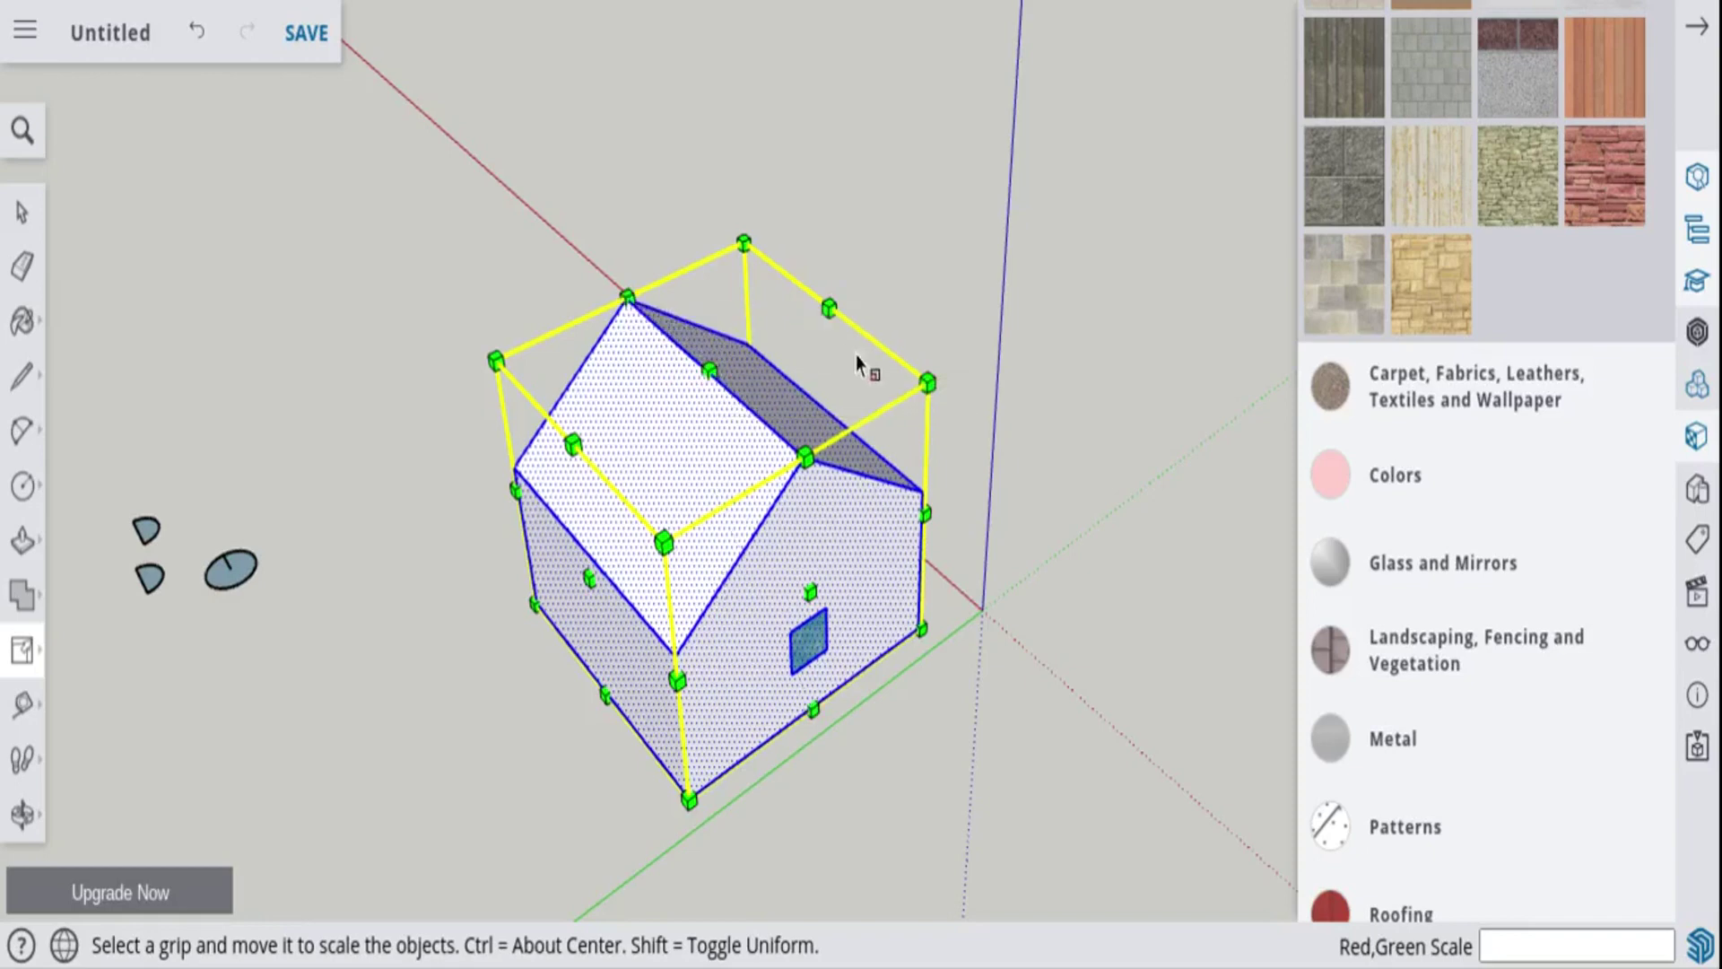
left_click_drag(929, 383, 728, 428)
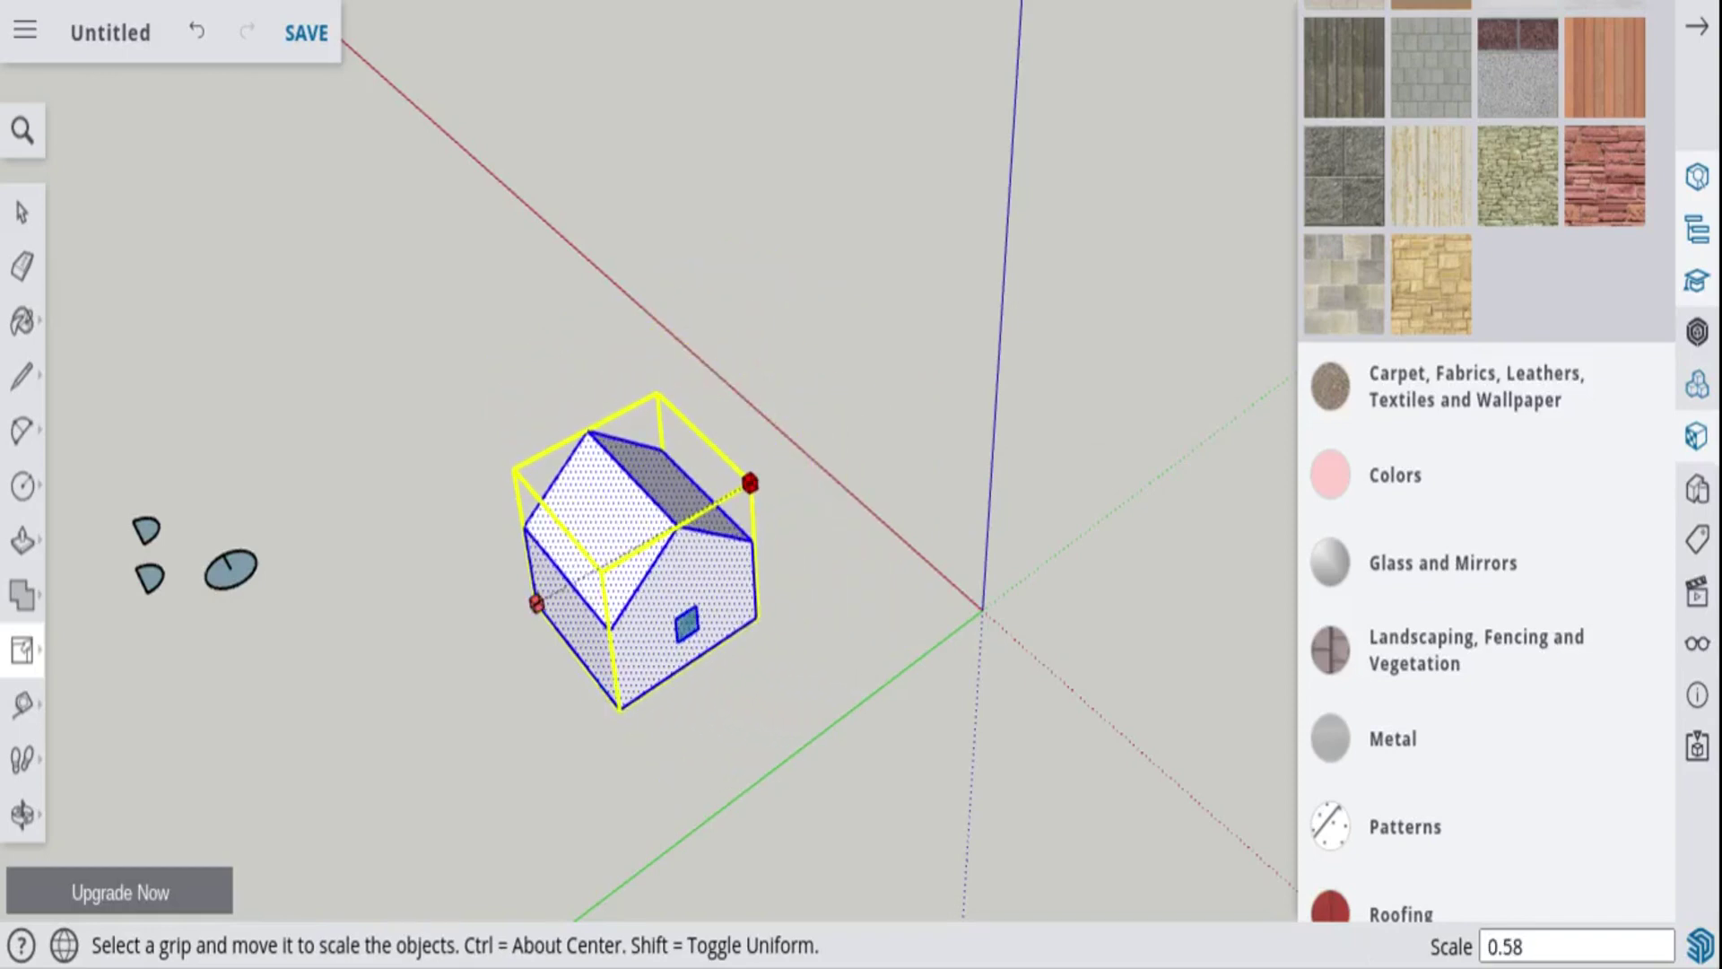
- Set the house's uniform scale factor to 0.5 and deselect the house
type(".5")
key("Return")
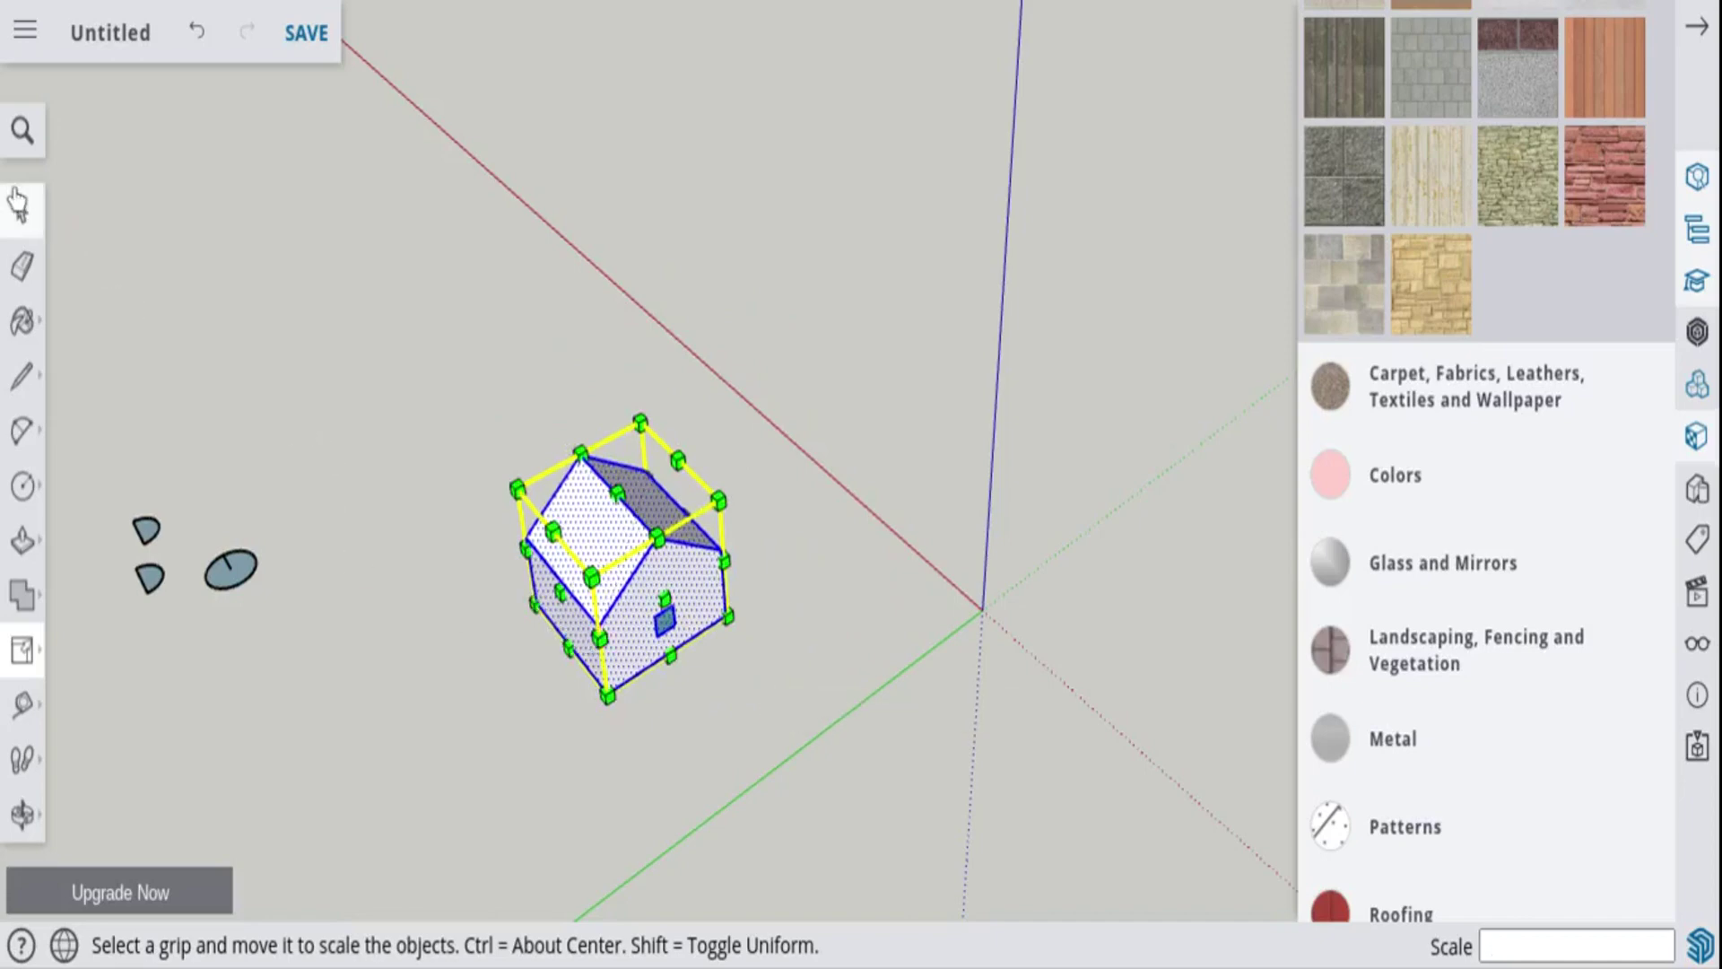
left_click(18, 209)
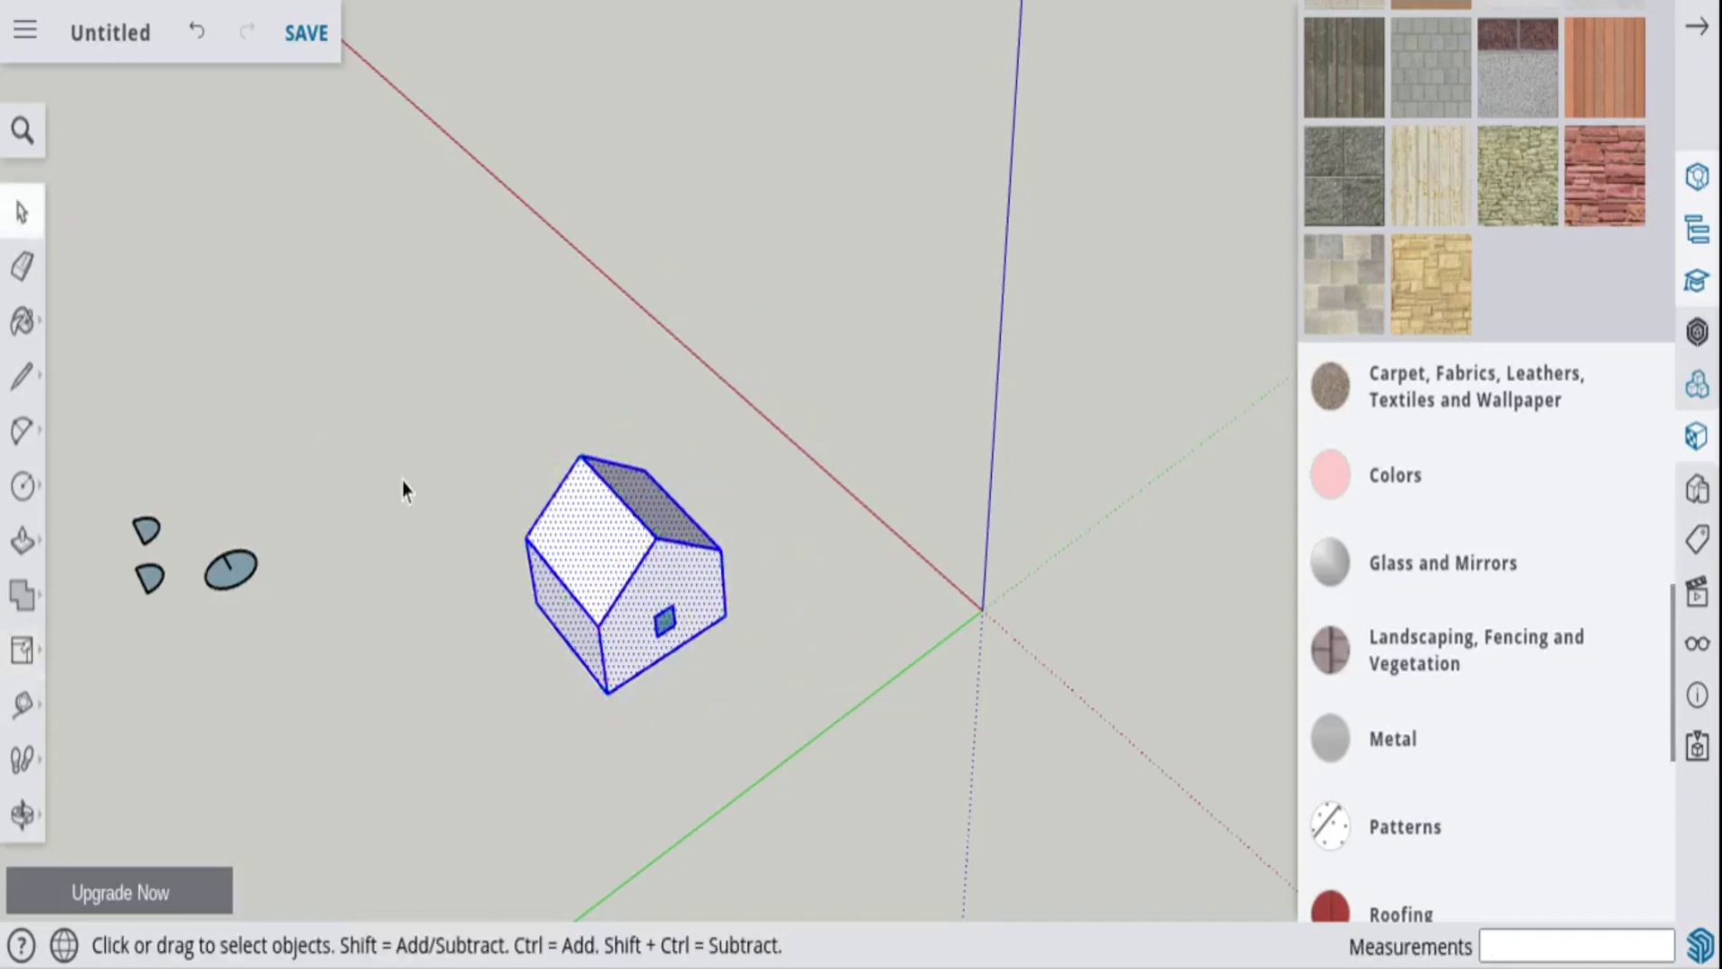
left_click(403, 489)
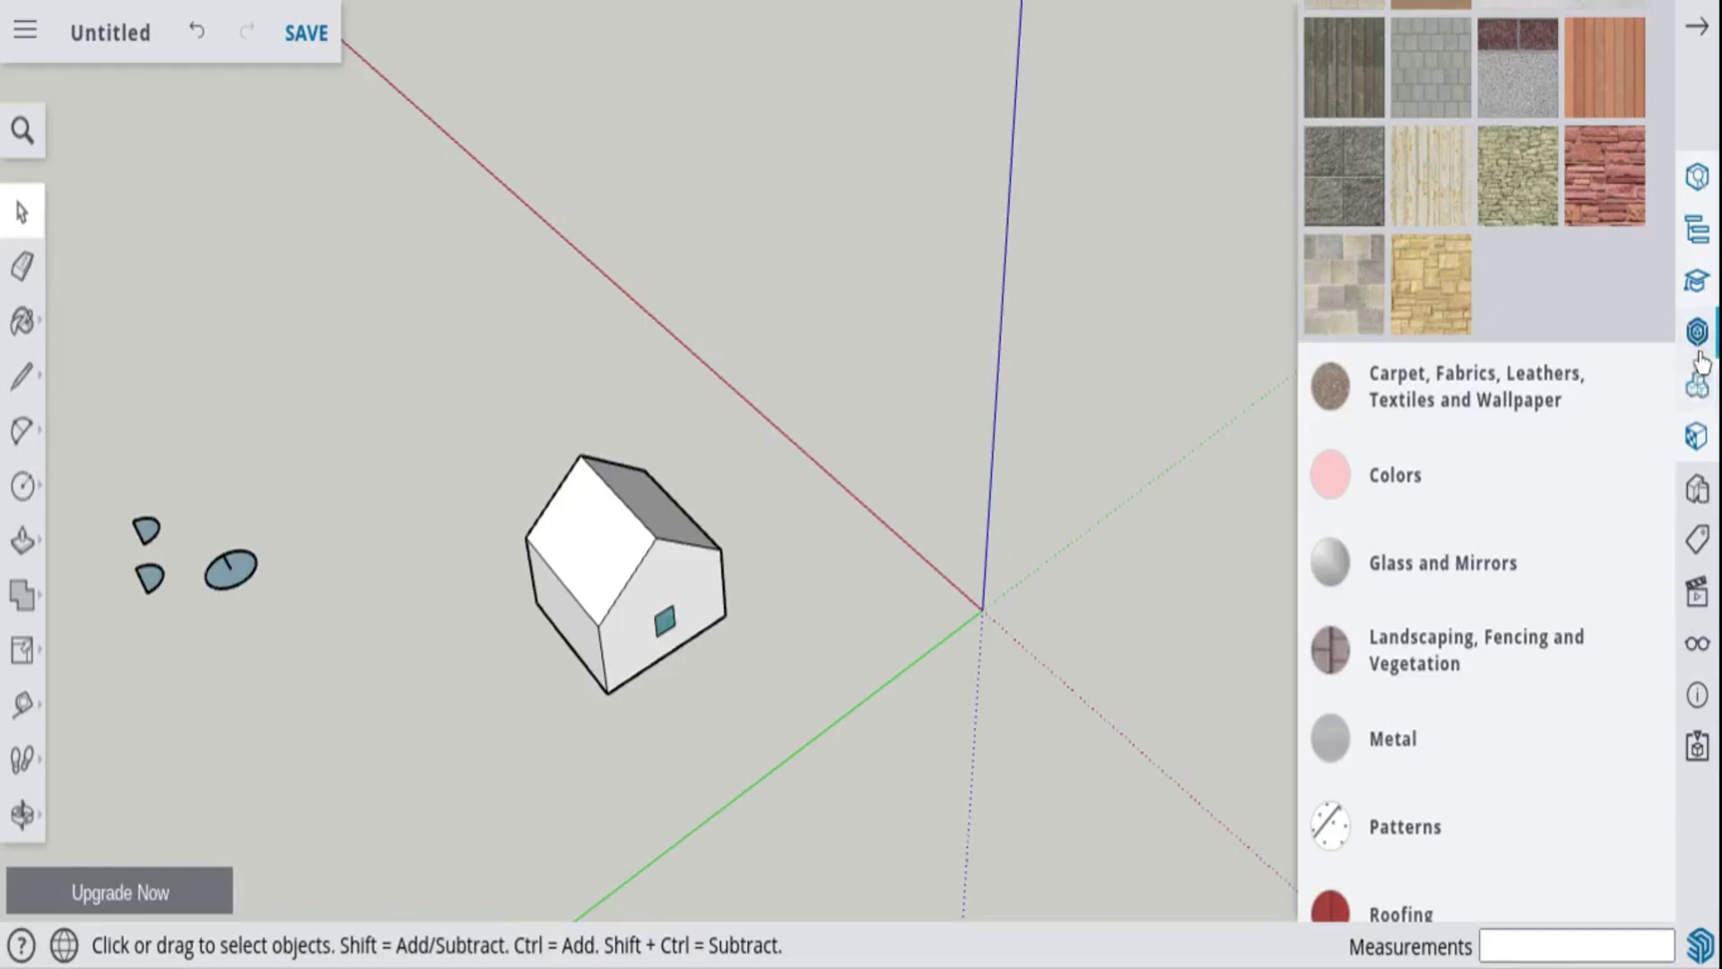
- Open 3D Warehouse and browse its curated collections, featured models and brands
left_click(1697, 346)
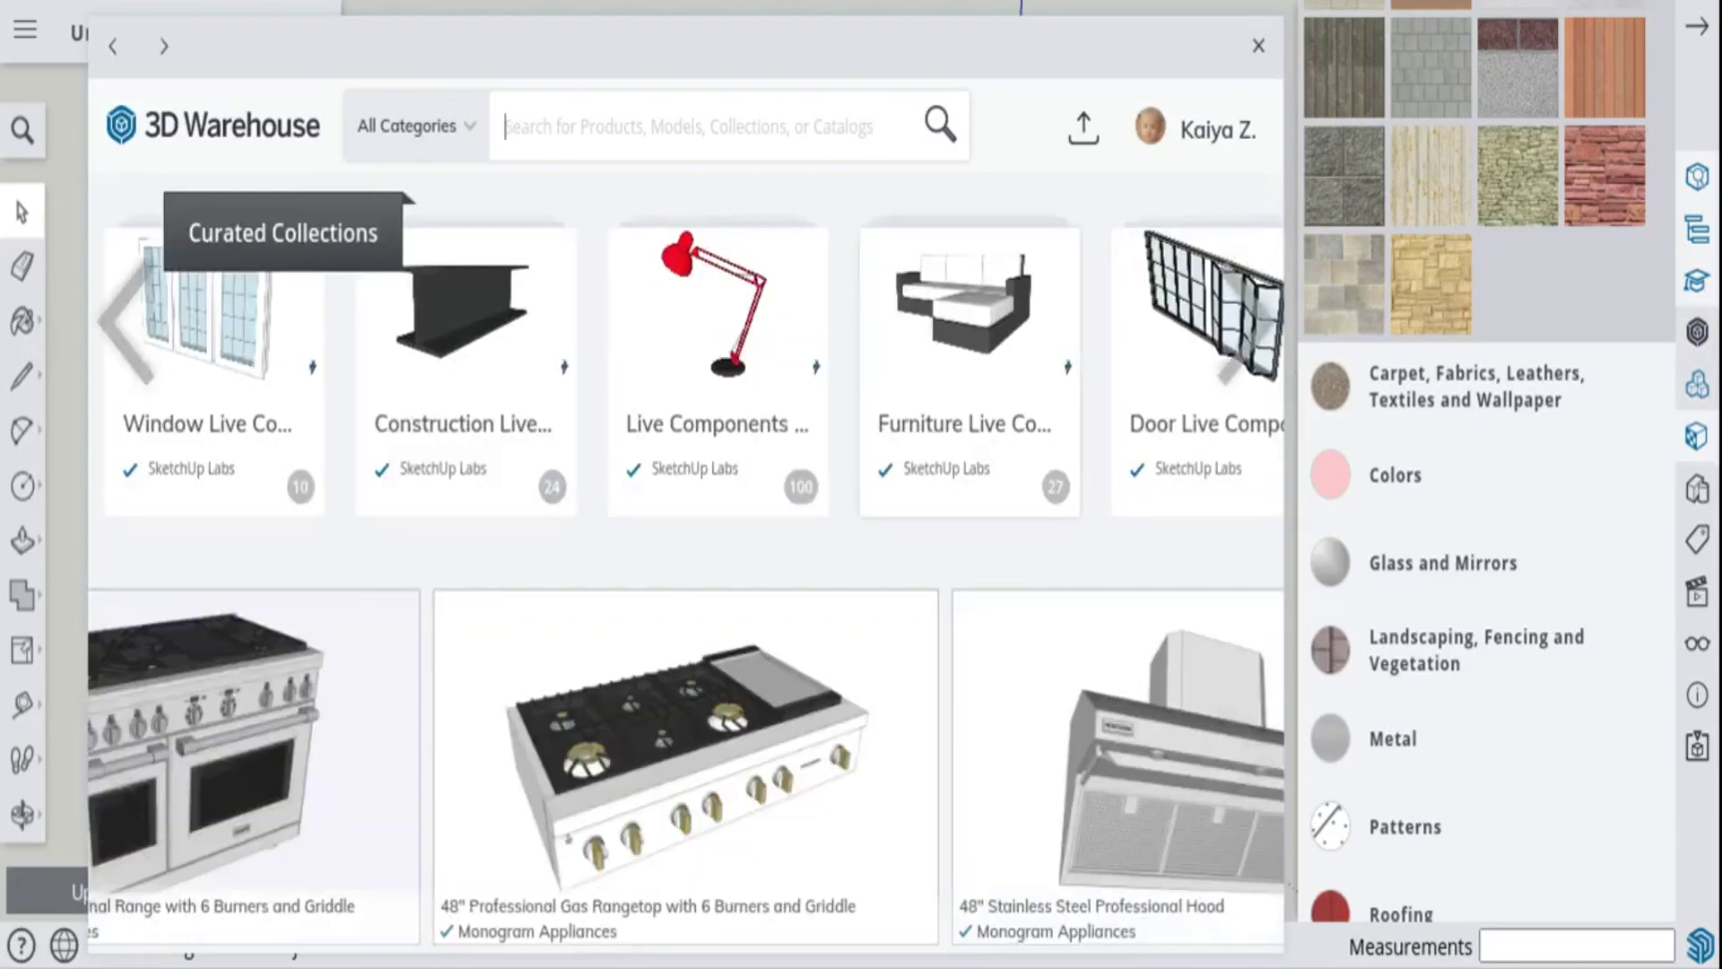
scroll(686, 556, "down", 2)
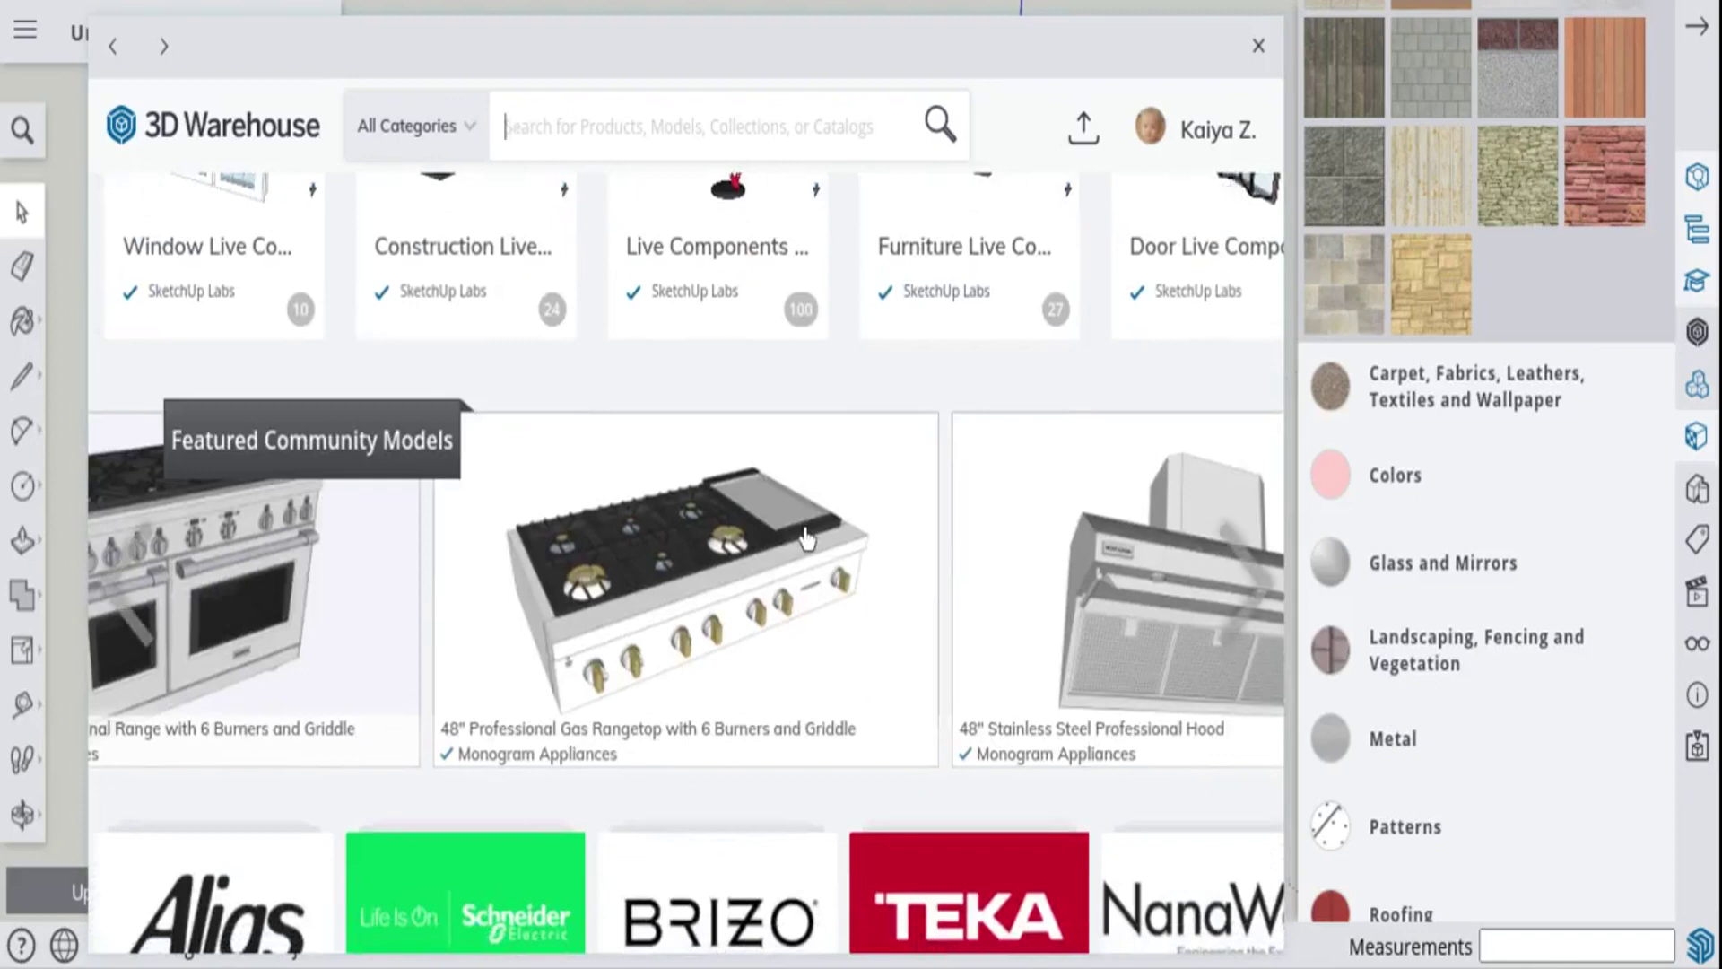
scroll(807, 538, "down", 1)
scroll(807, 538, "up", 3)
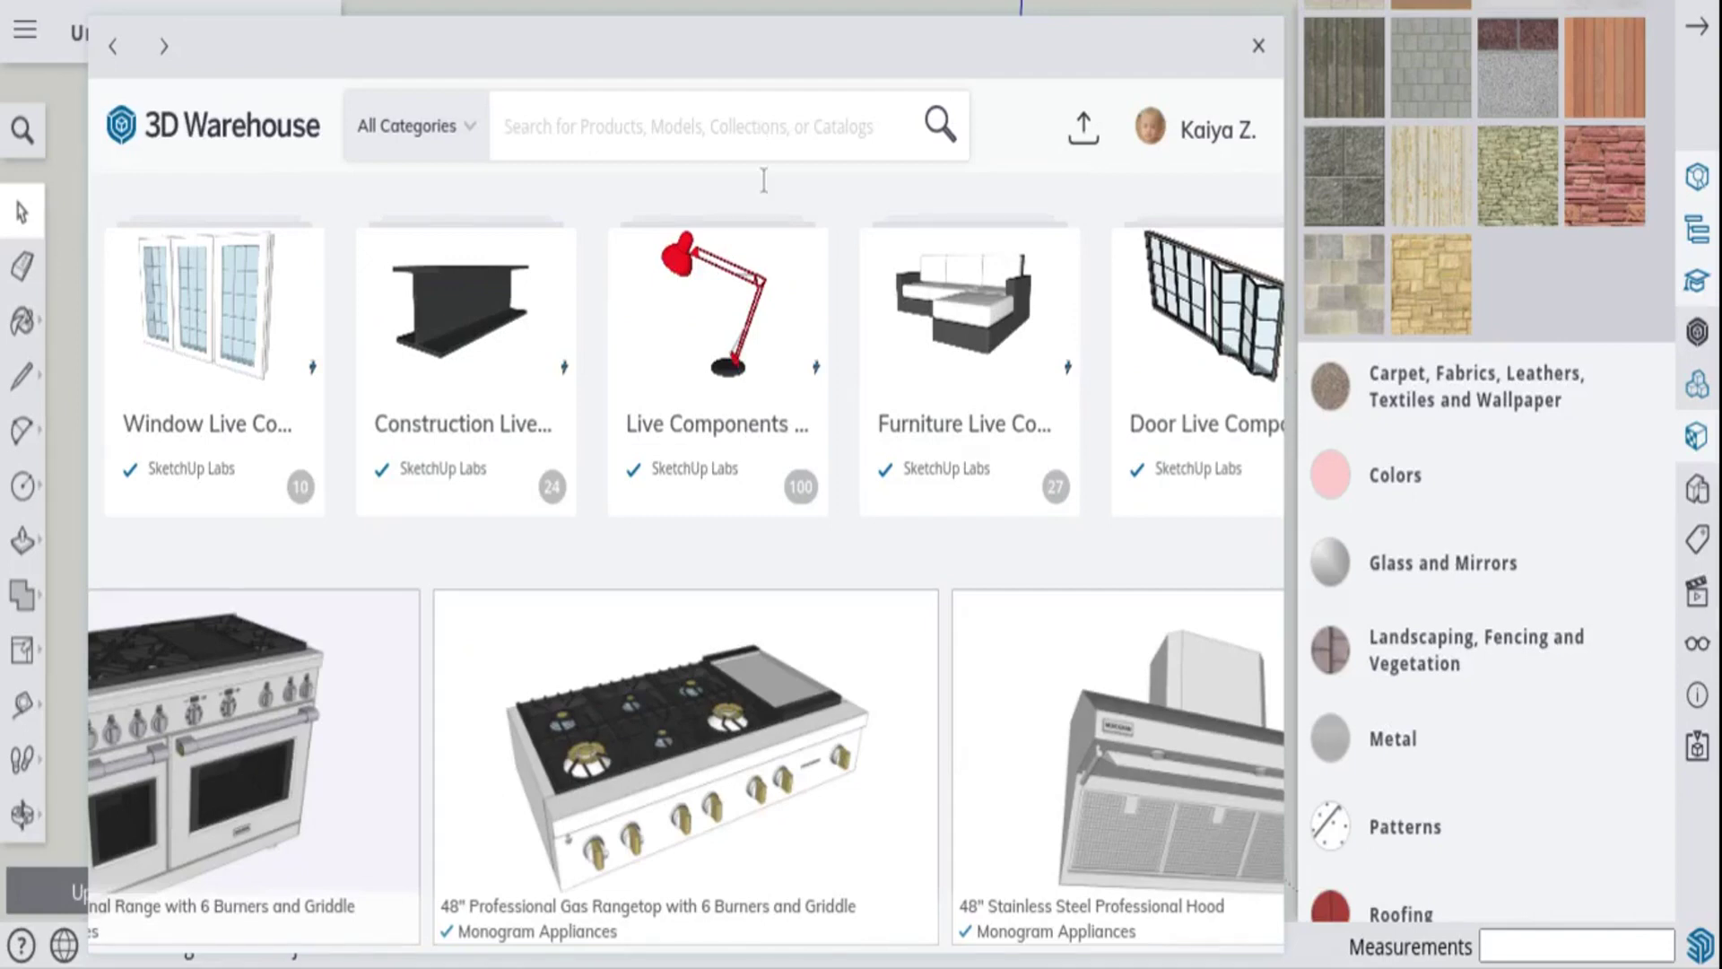
scroll(757, 396, "down", 10)
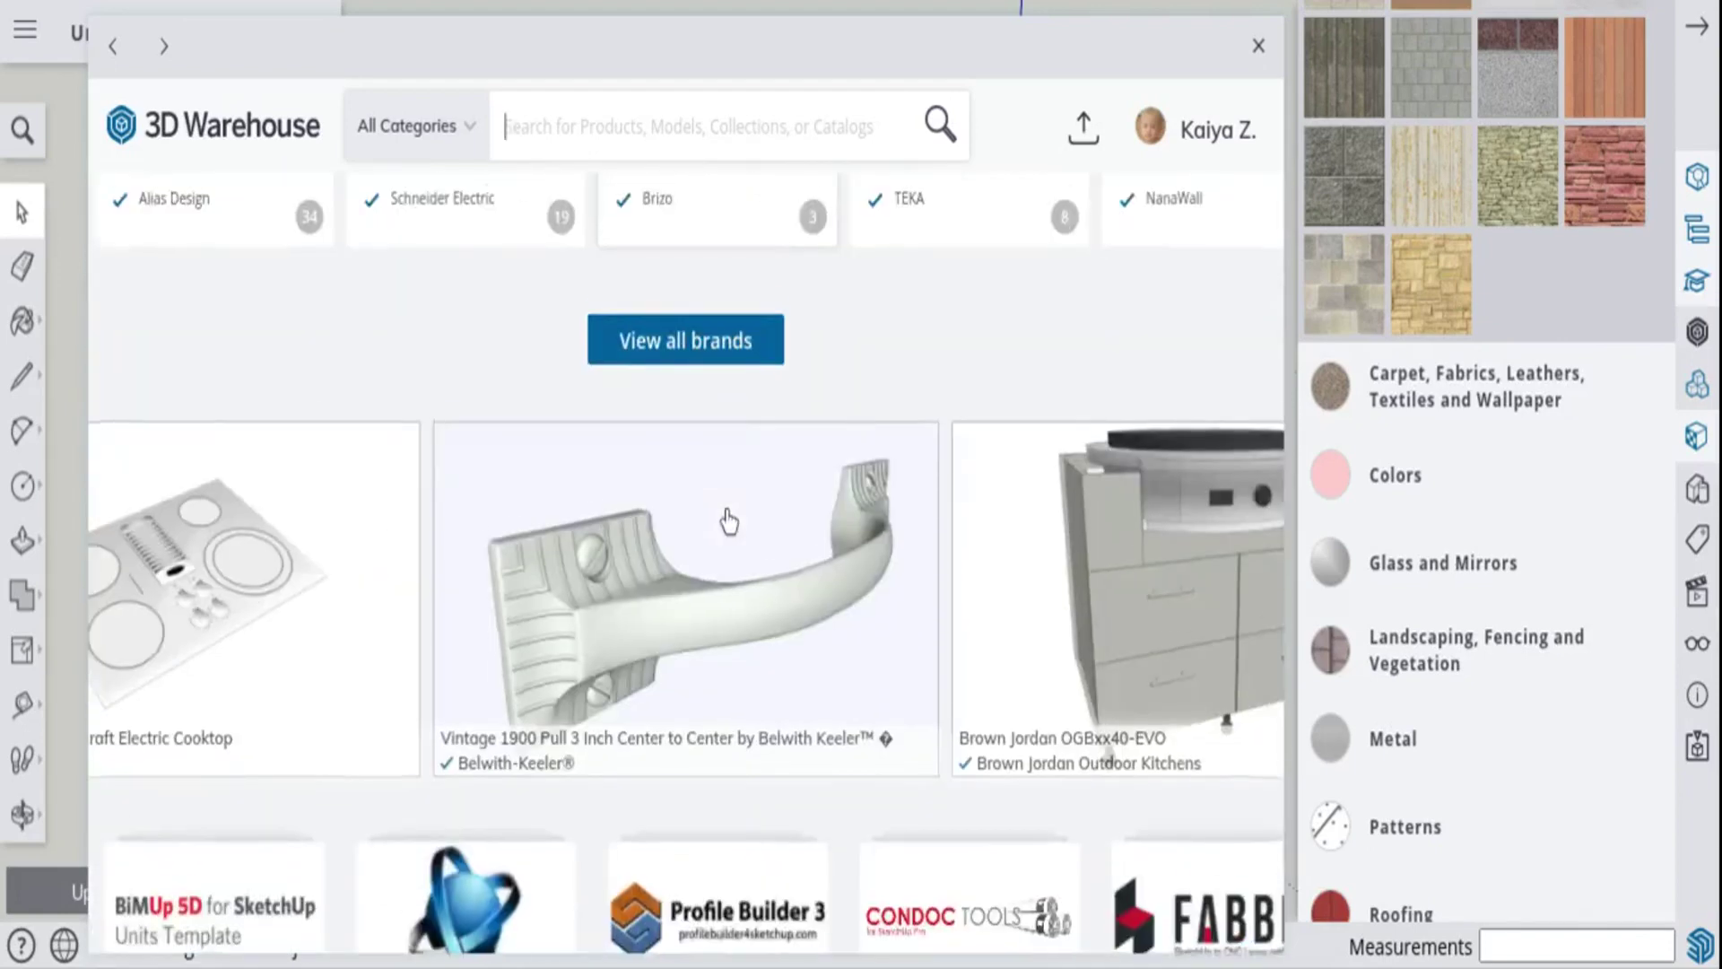
scroll(728, 520, "down", 2)
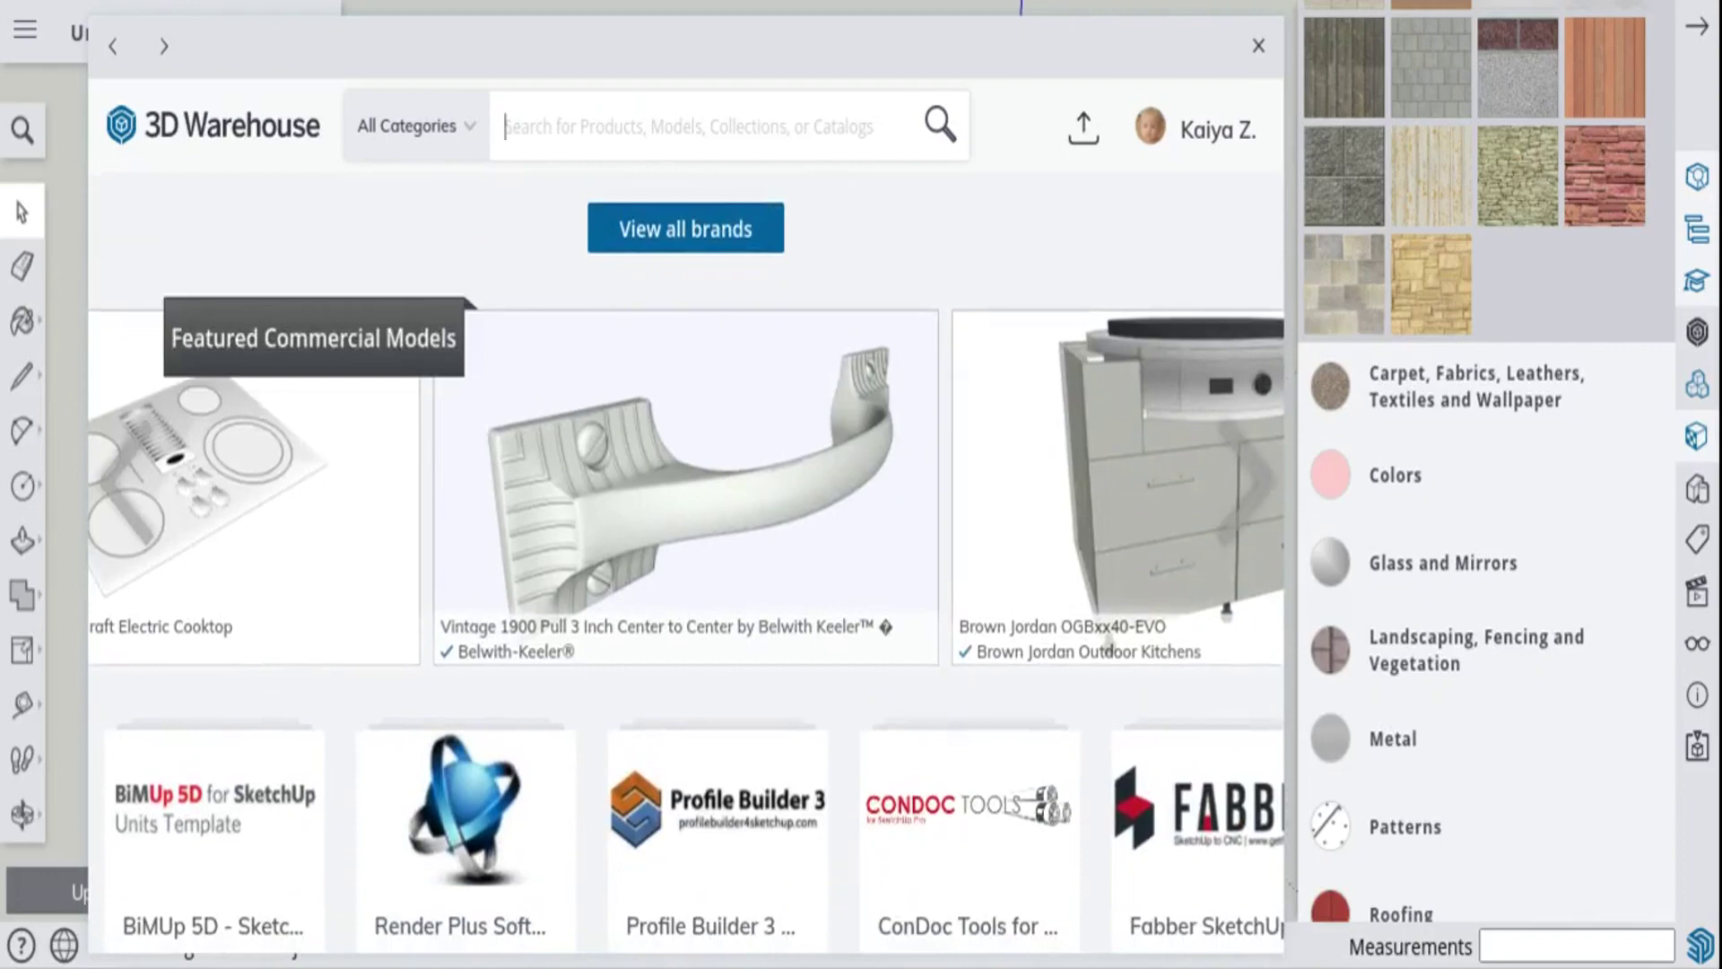
scroll(686, 562, "down", 5)
scroll(686, 562, "up", 12)
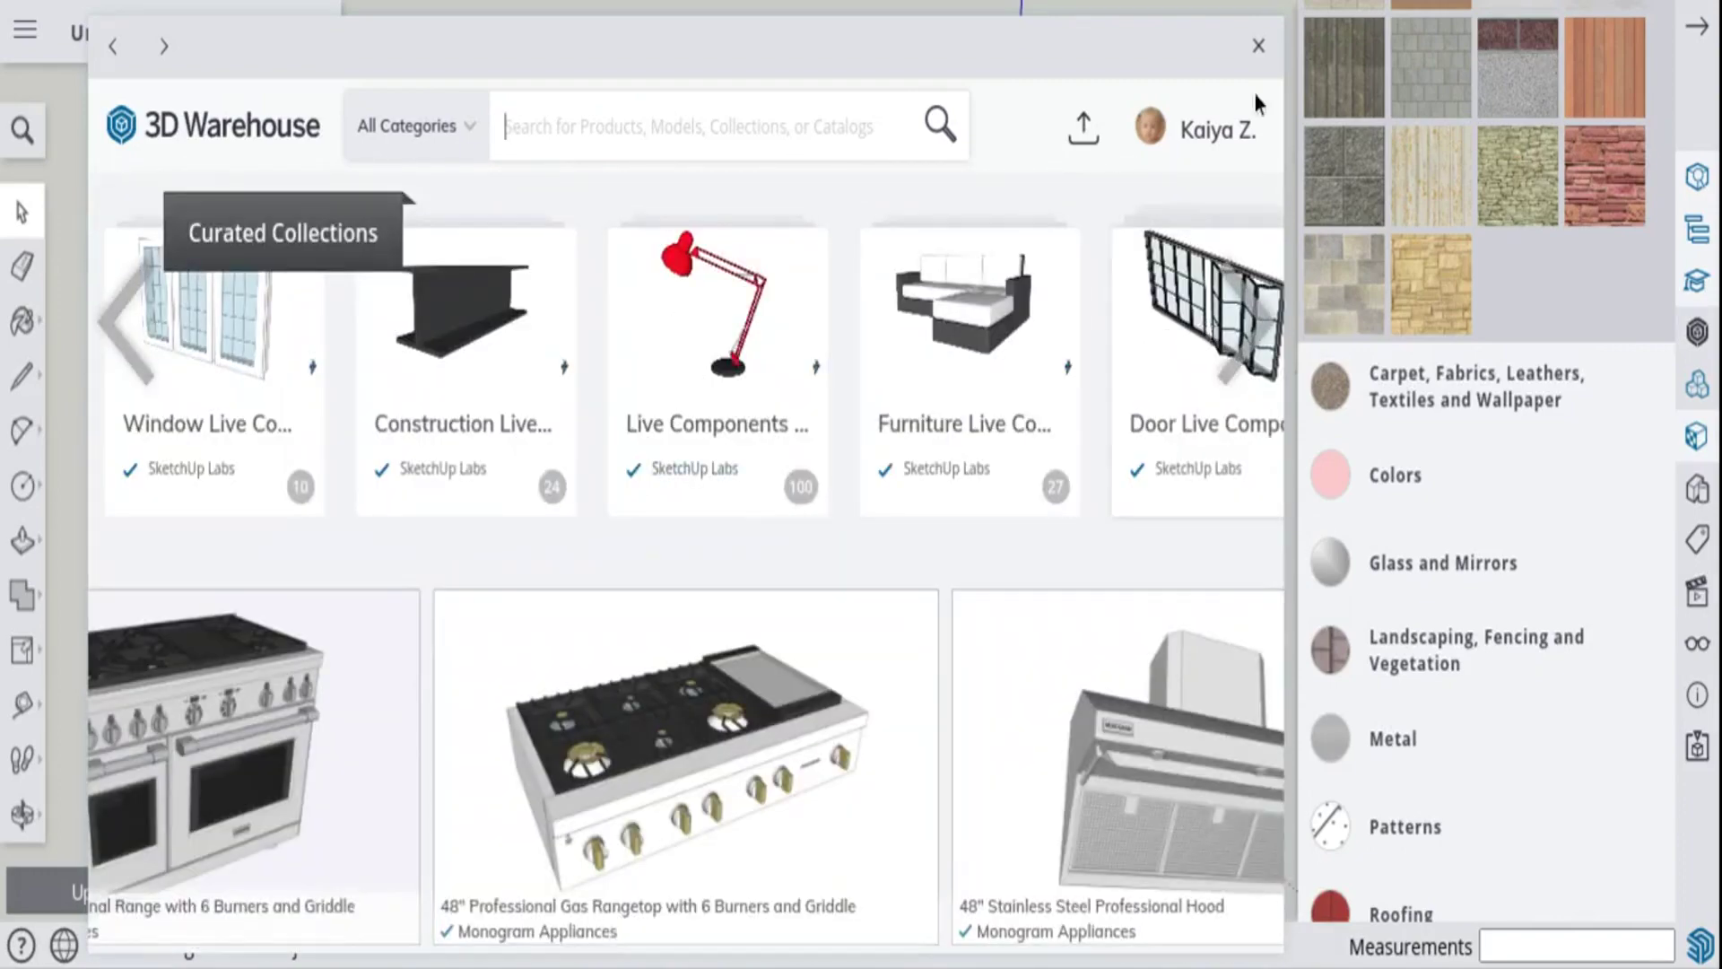
- Download the IKEA MICKE Corner Desk - White from the account's own 3D Warehouse content and place it between the house and the origin
left_click(1217, 130)
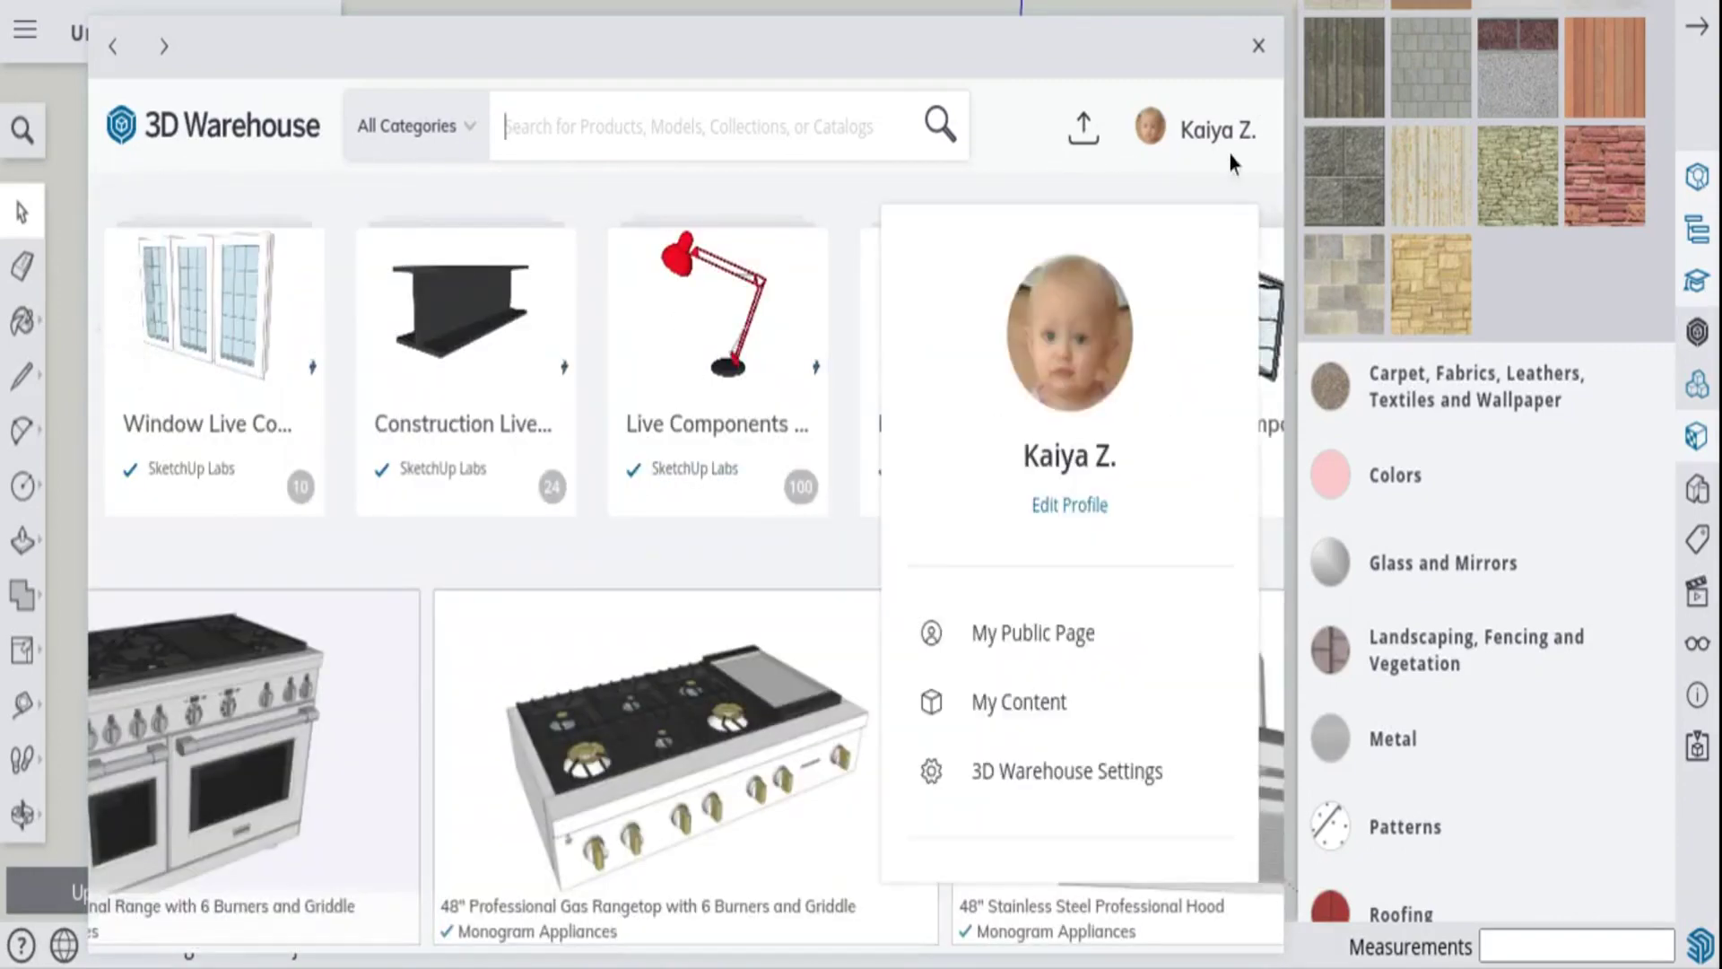
left_click(1067, 704)
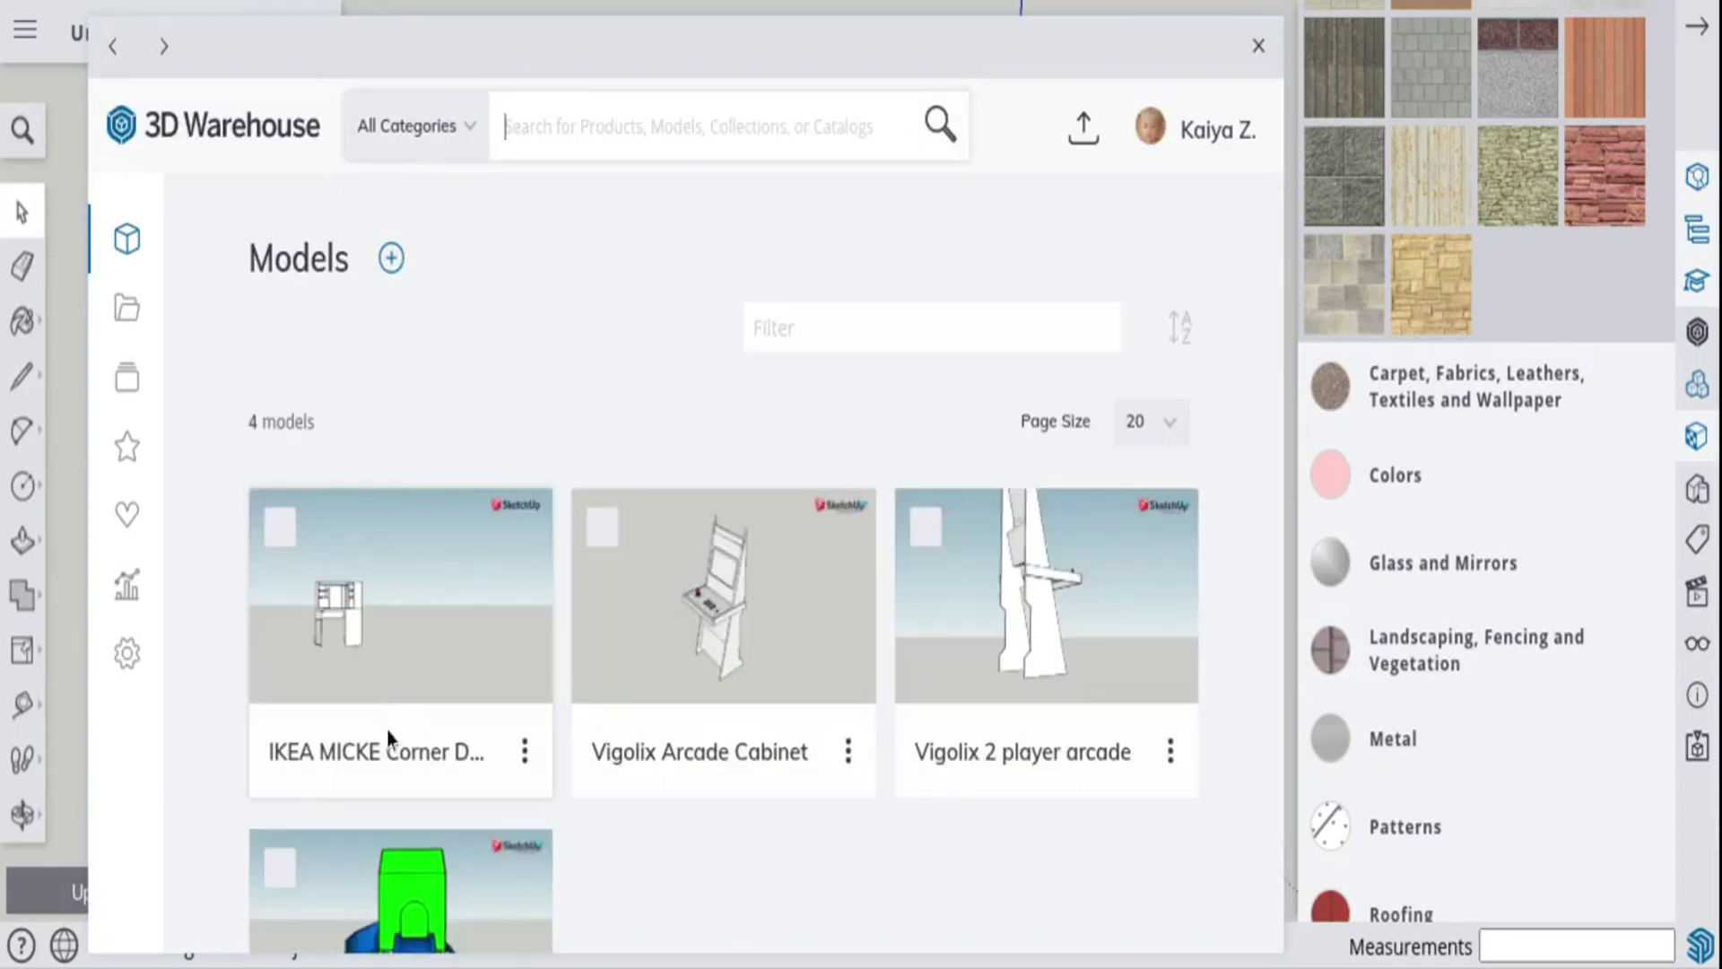
left_click(383, 758)
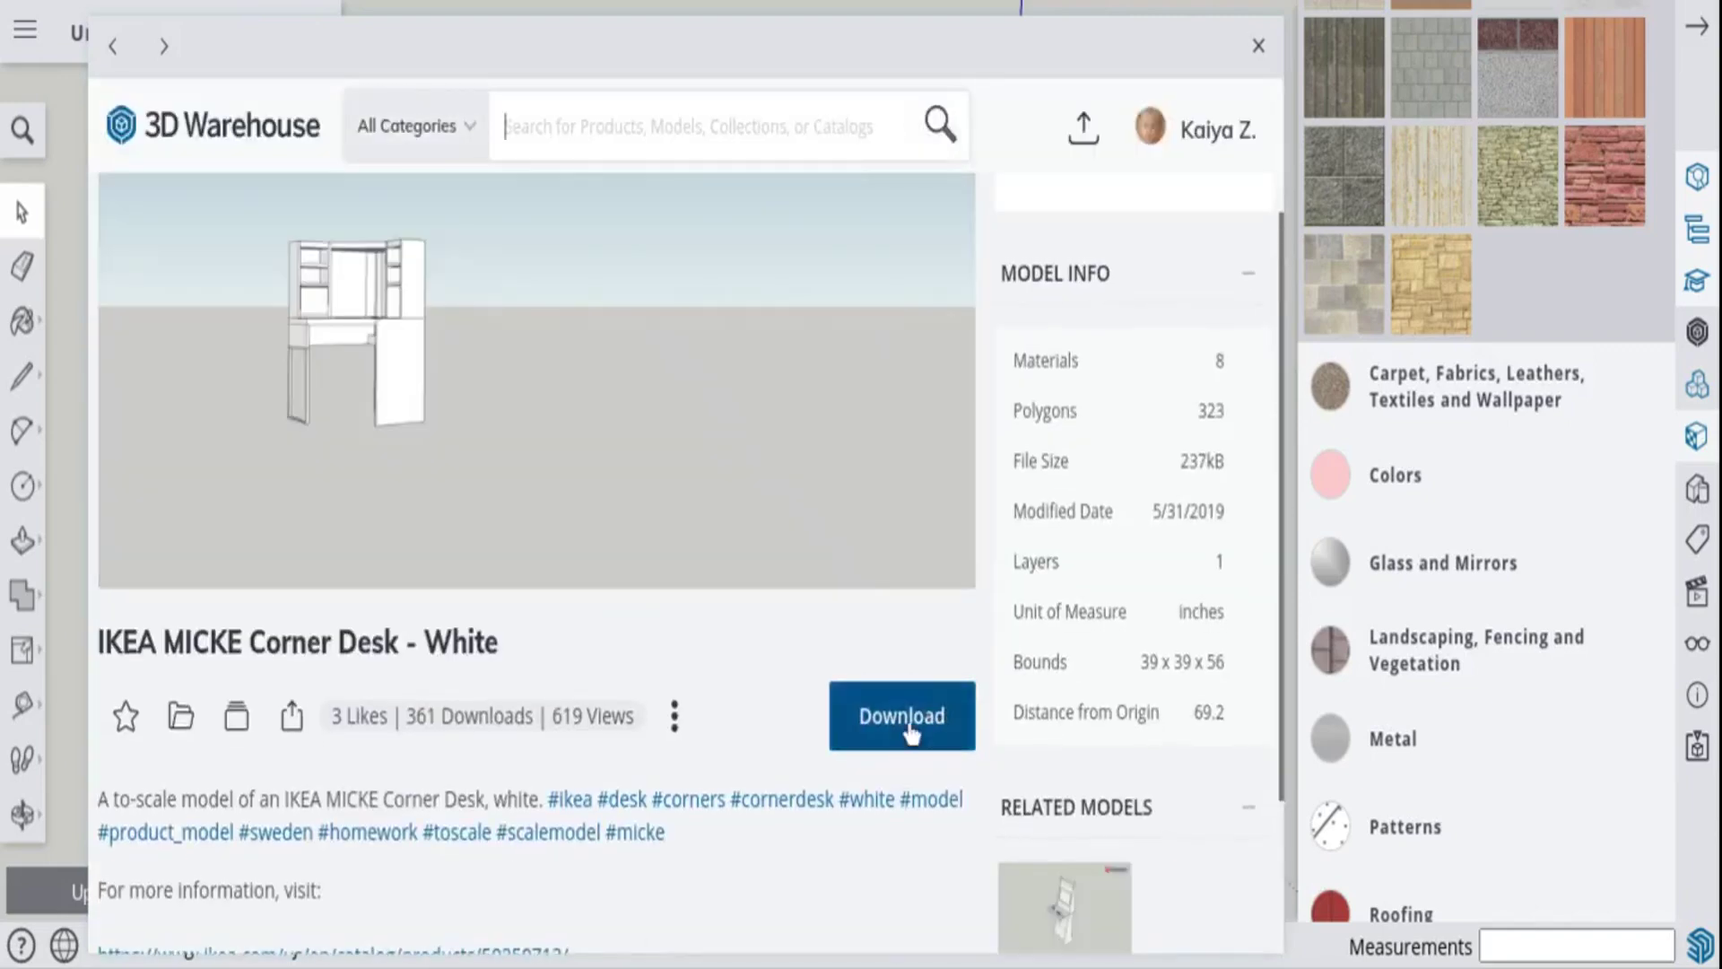
left_click(900, 731)
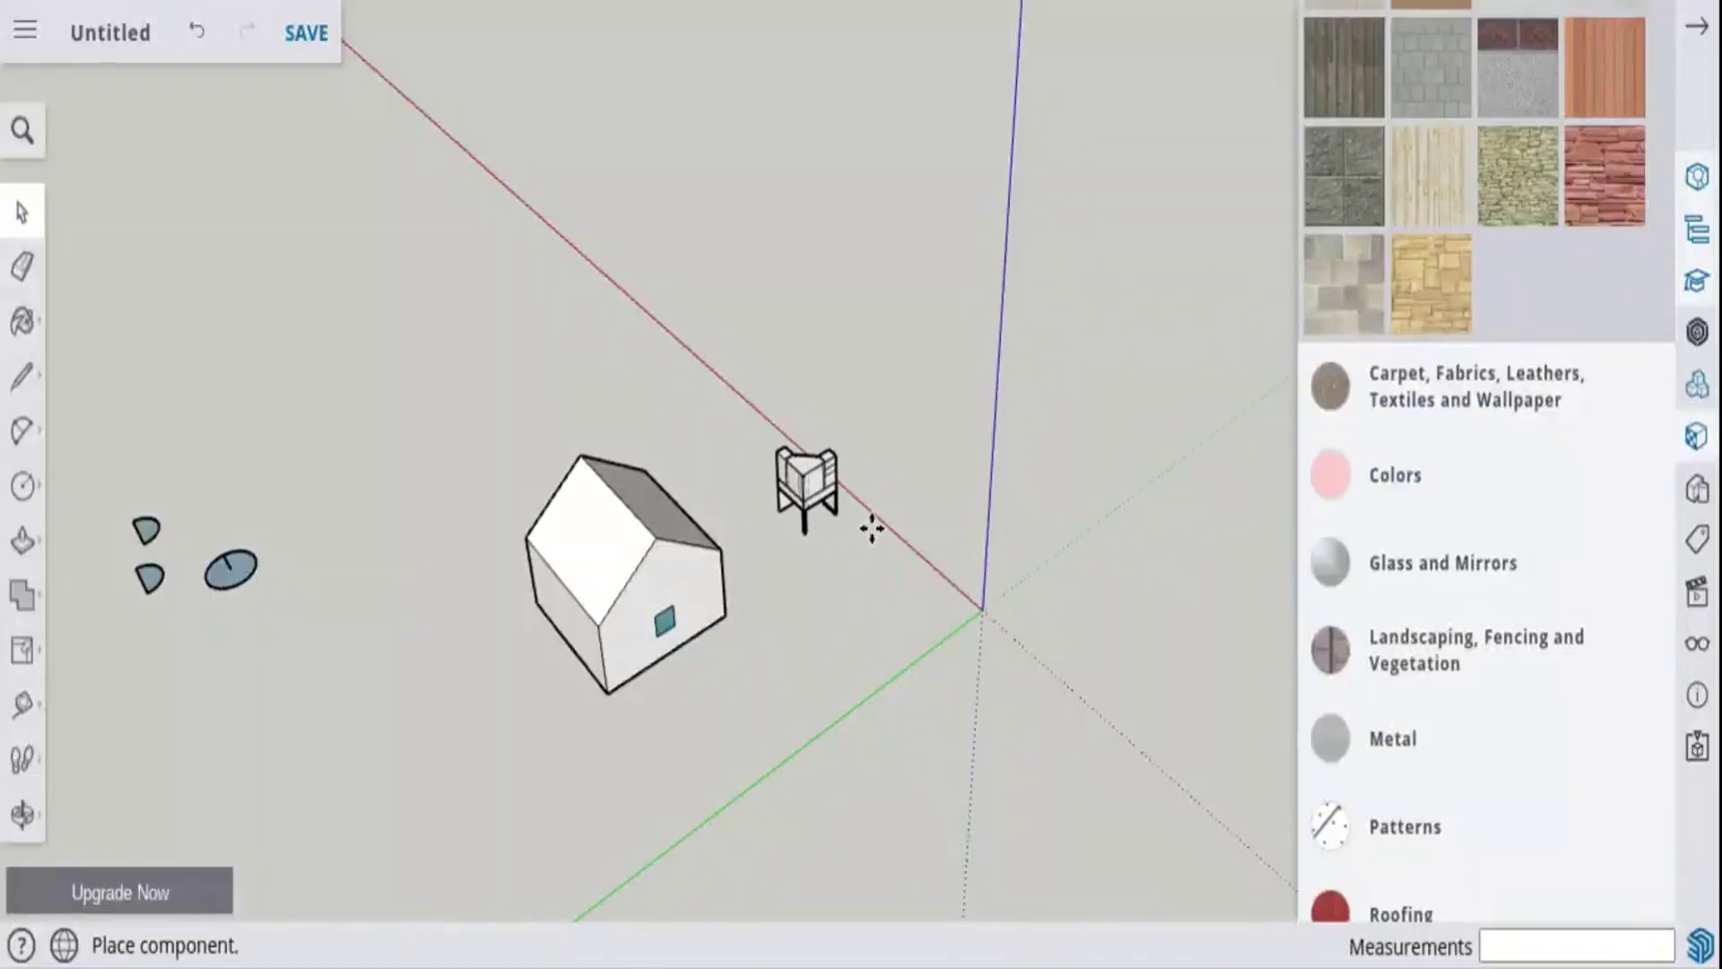
left_click(885, 539)
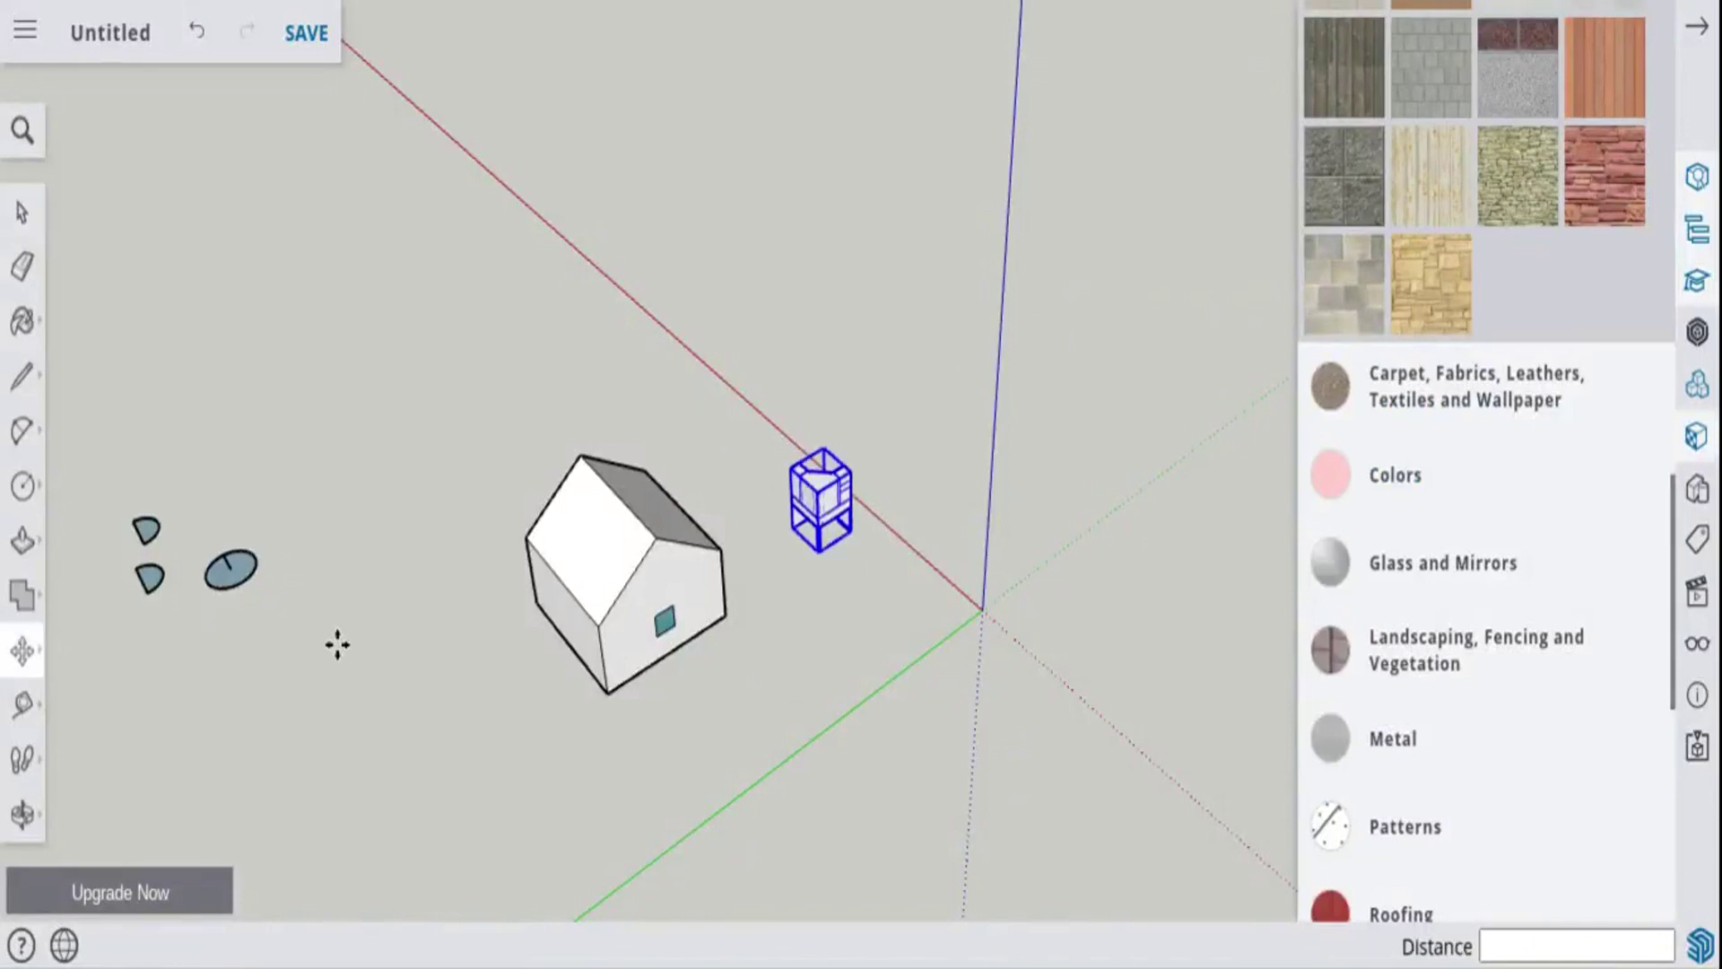
- View the corner desk and the house's brick front up close, and reselect the desk as a single component
left_click(25, 812)
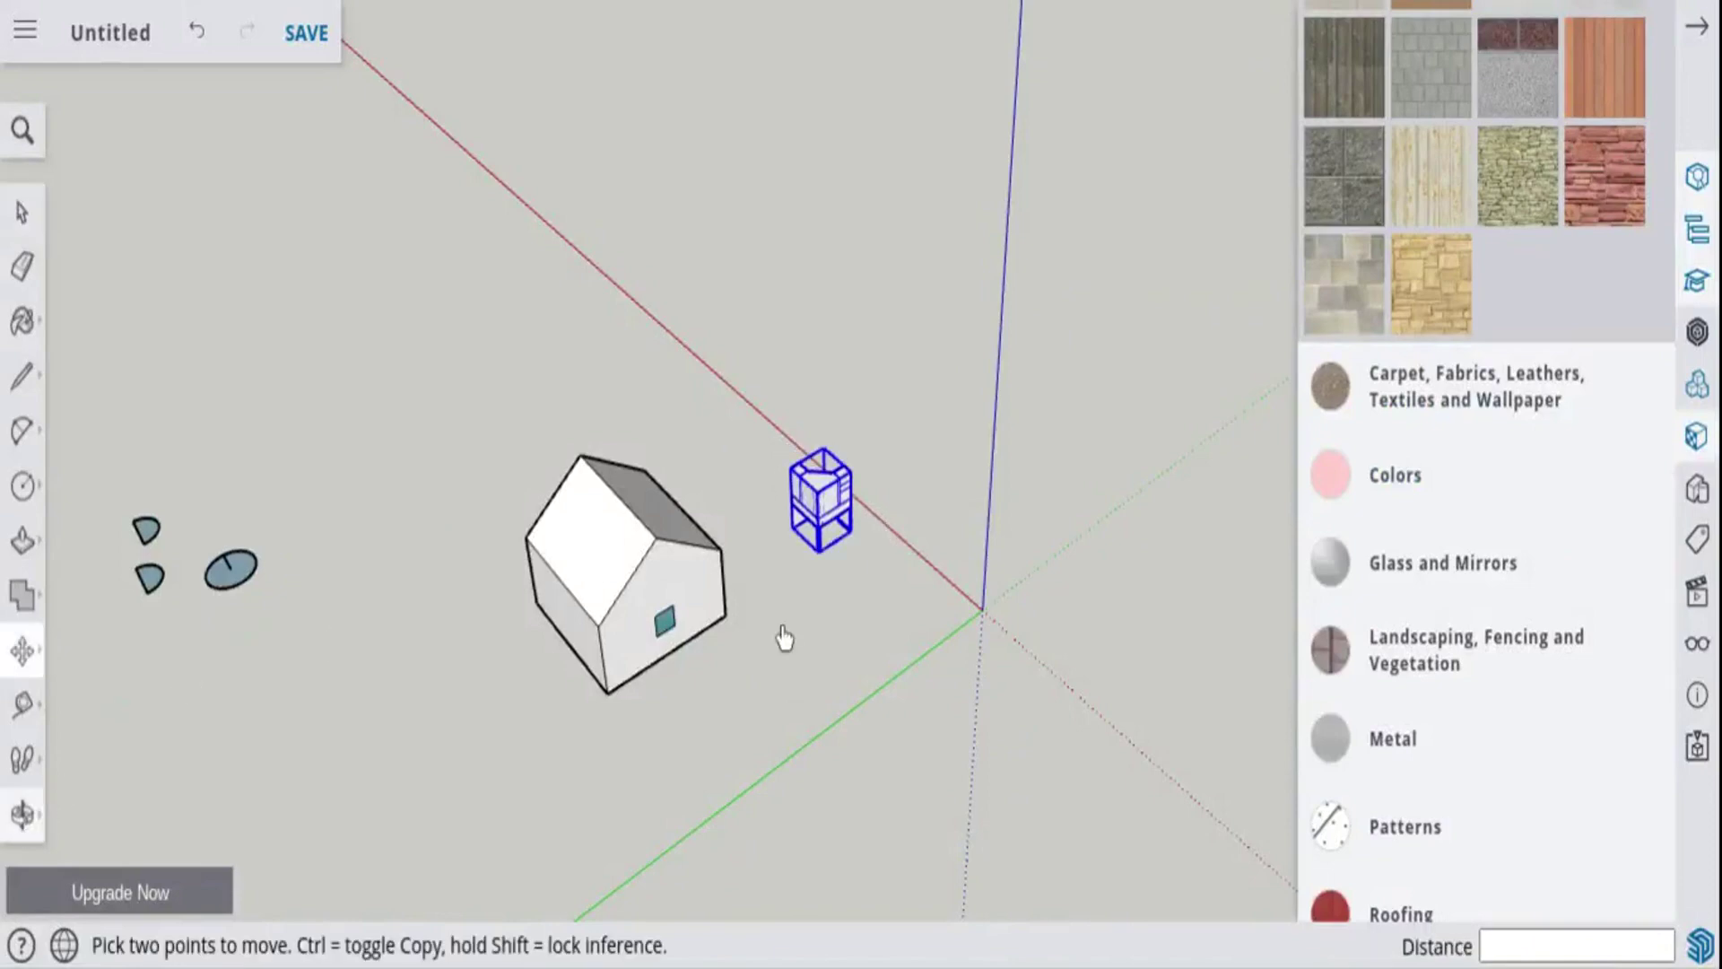
left_click_drag(1064, 573, 458, 511)
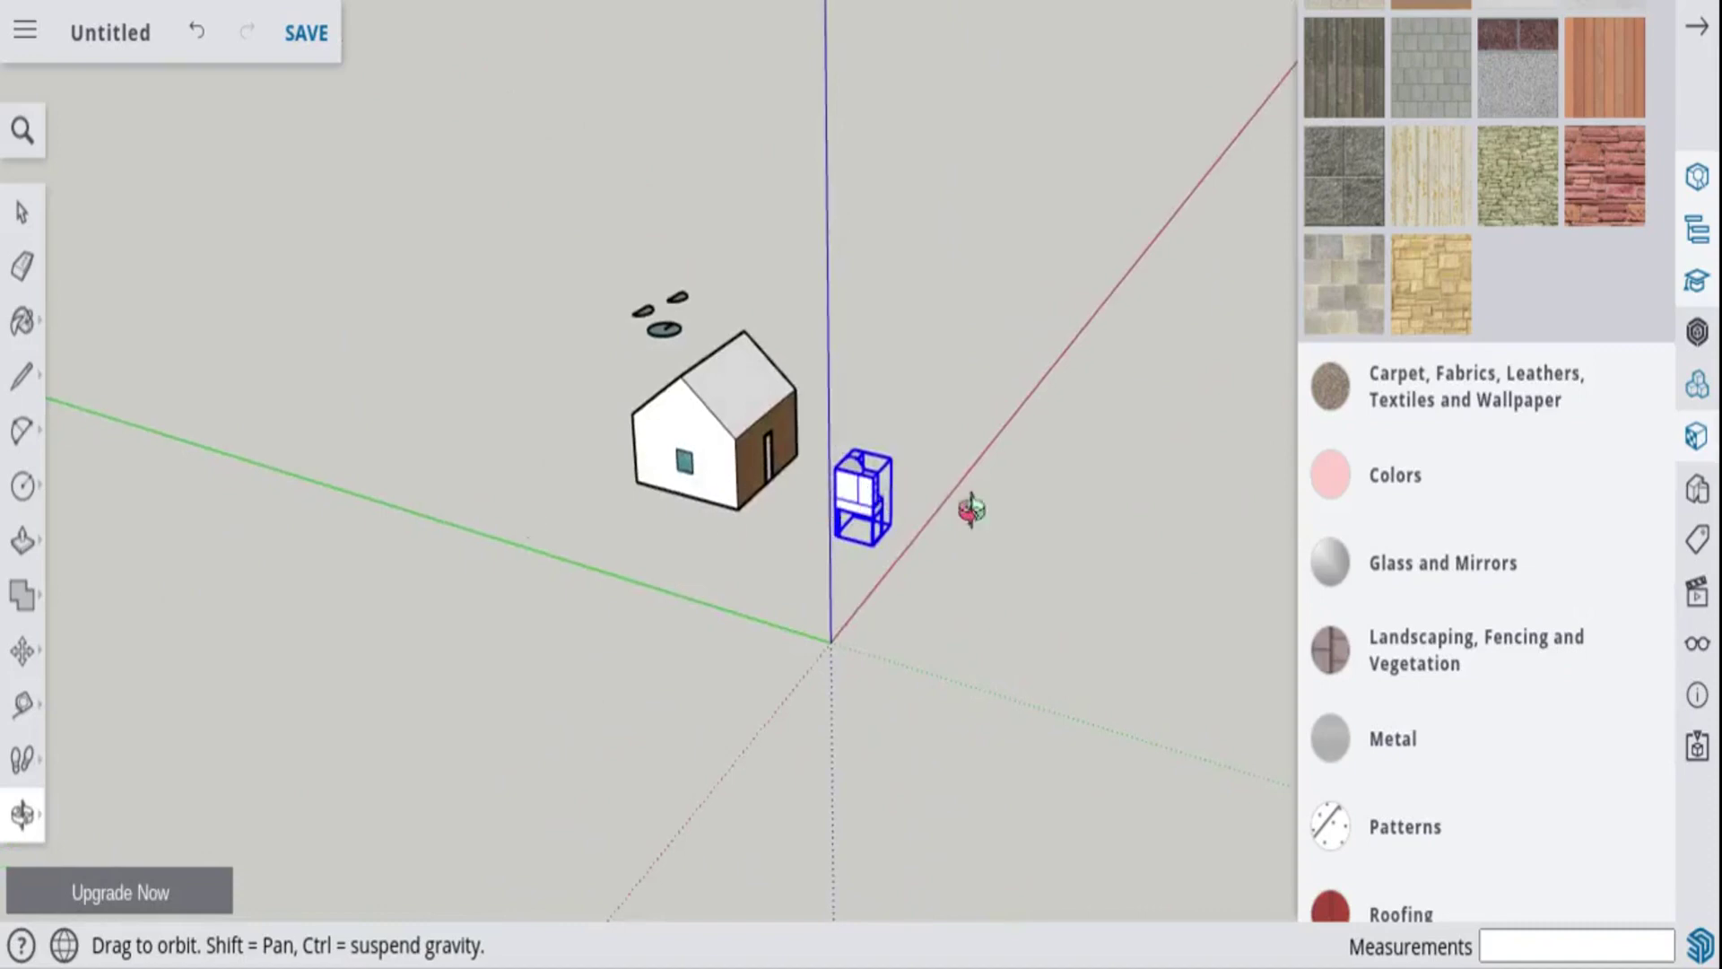
left_click_drag(968, 503, 260, 525)
scroll(655, 475, "up", 6)
left_click(24, 214)
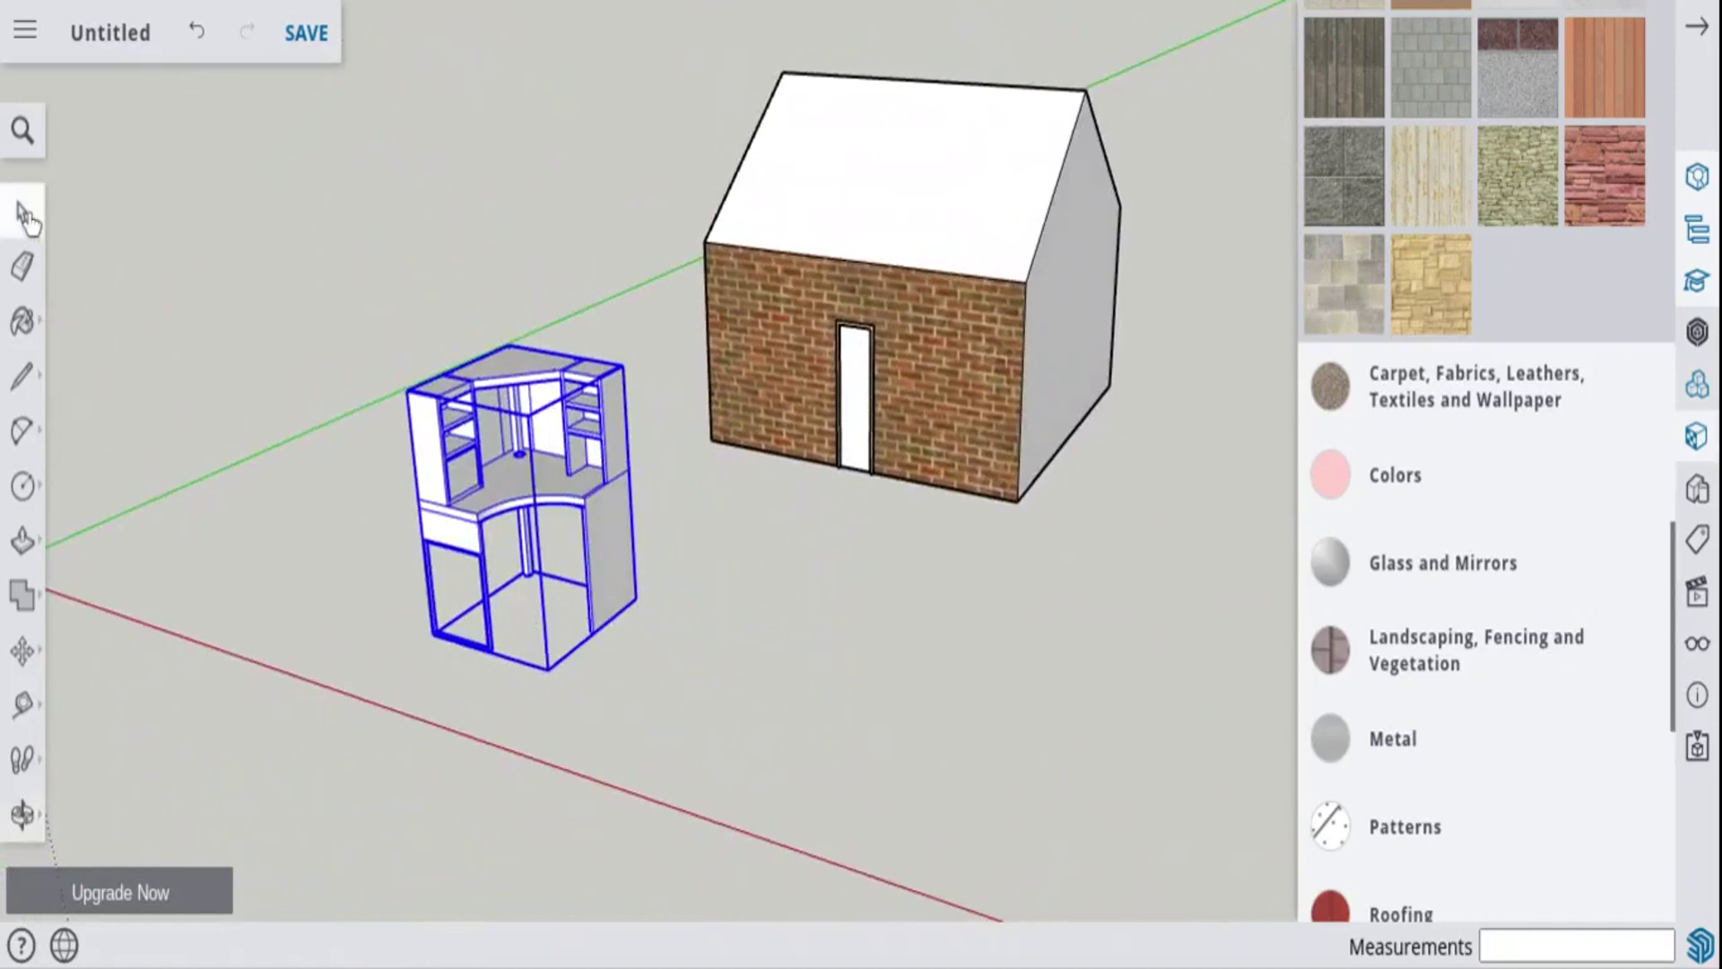
left_click(366, 538)
left_click(604, 527)
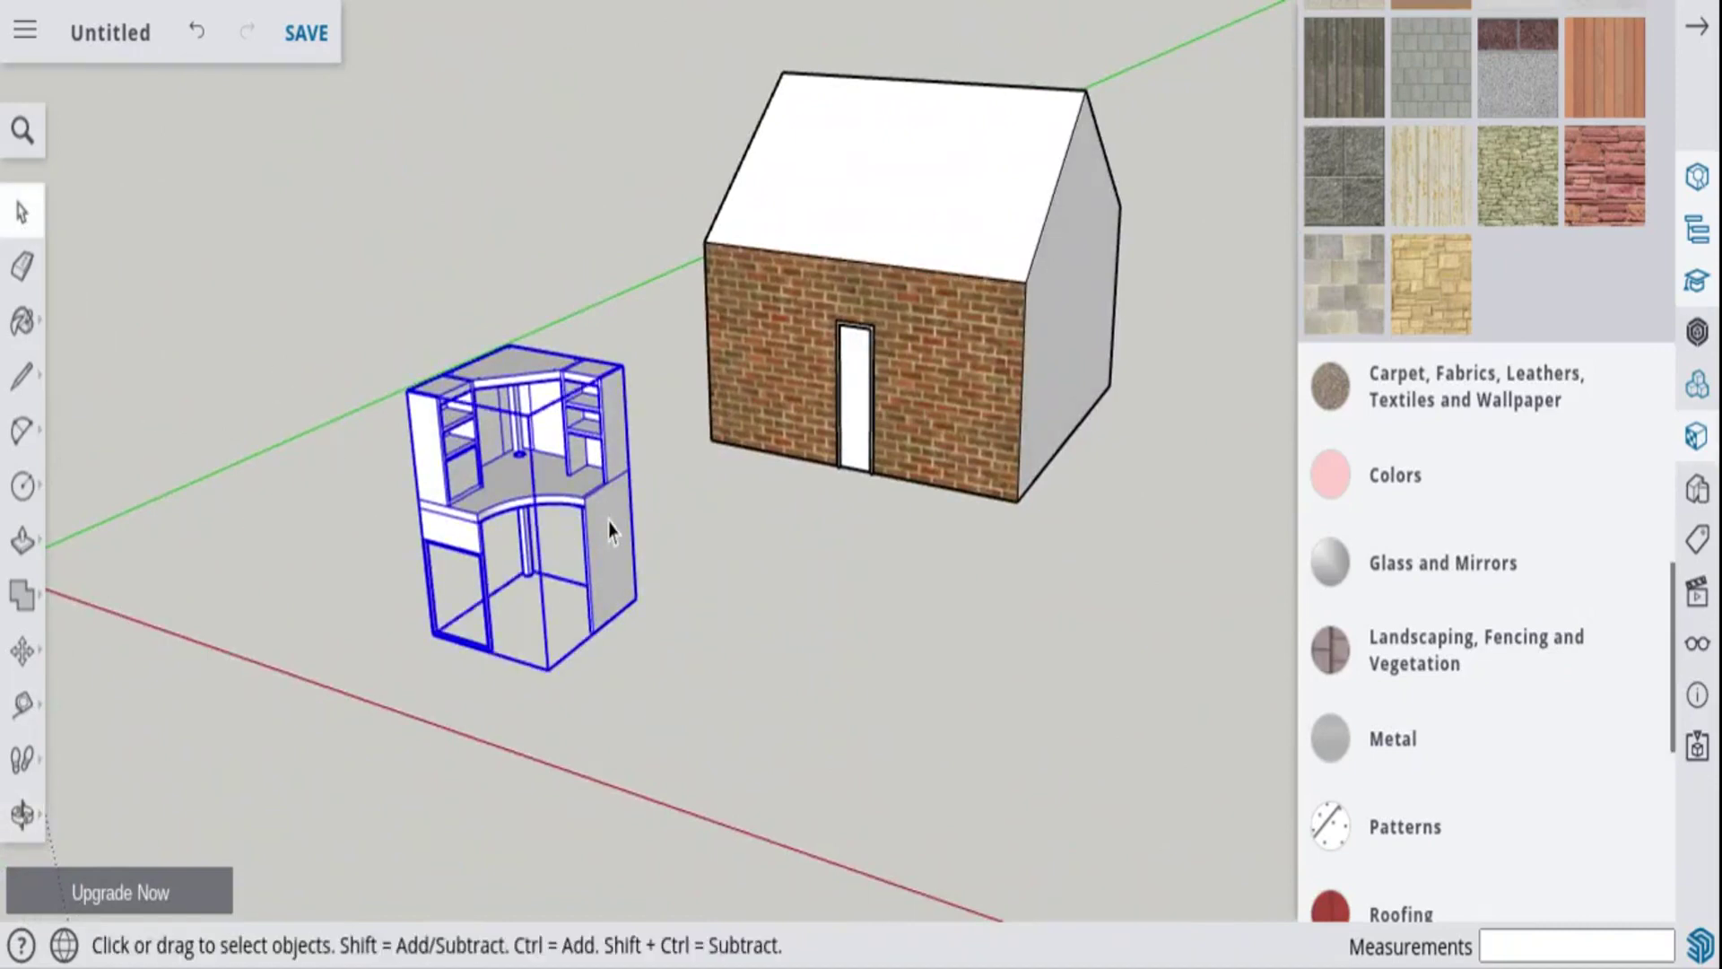
- Open the corner desk component for editing, select an edge of its side panel, and leave the component
left_click(369, 550)
left_click(510, 511)
double_click(511, 511)
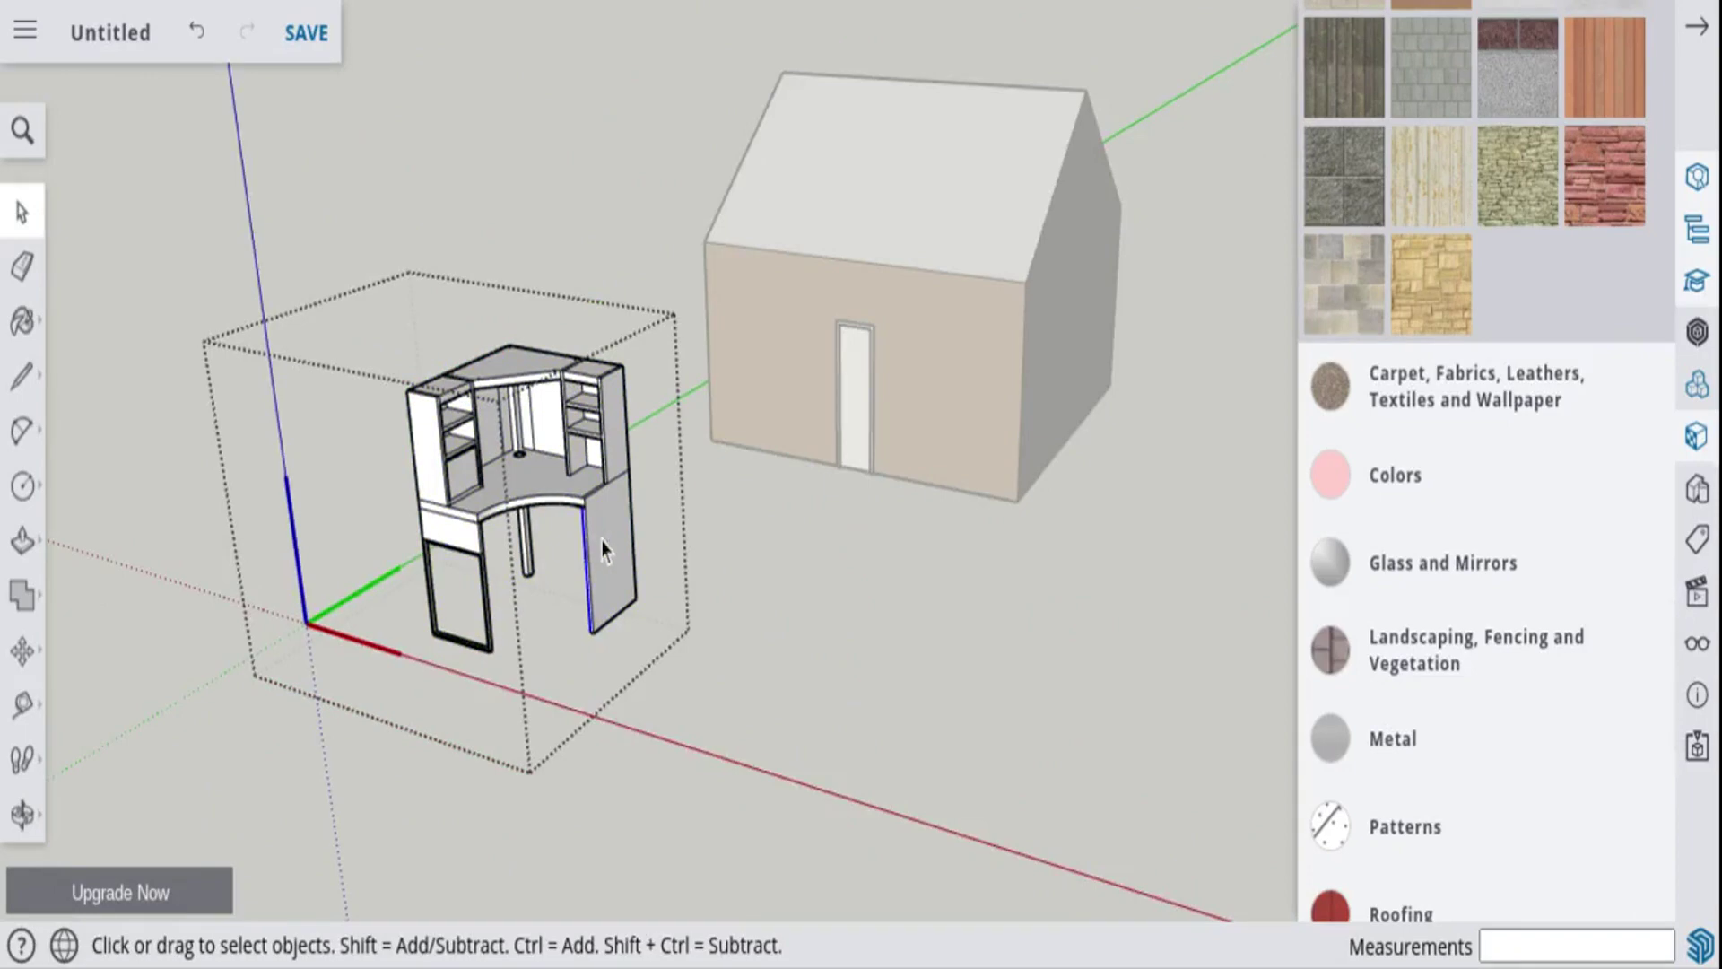
left_click(877, 563)
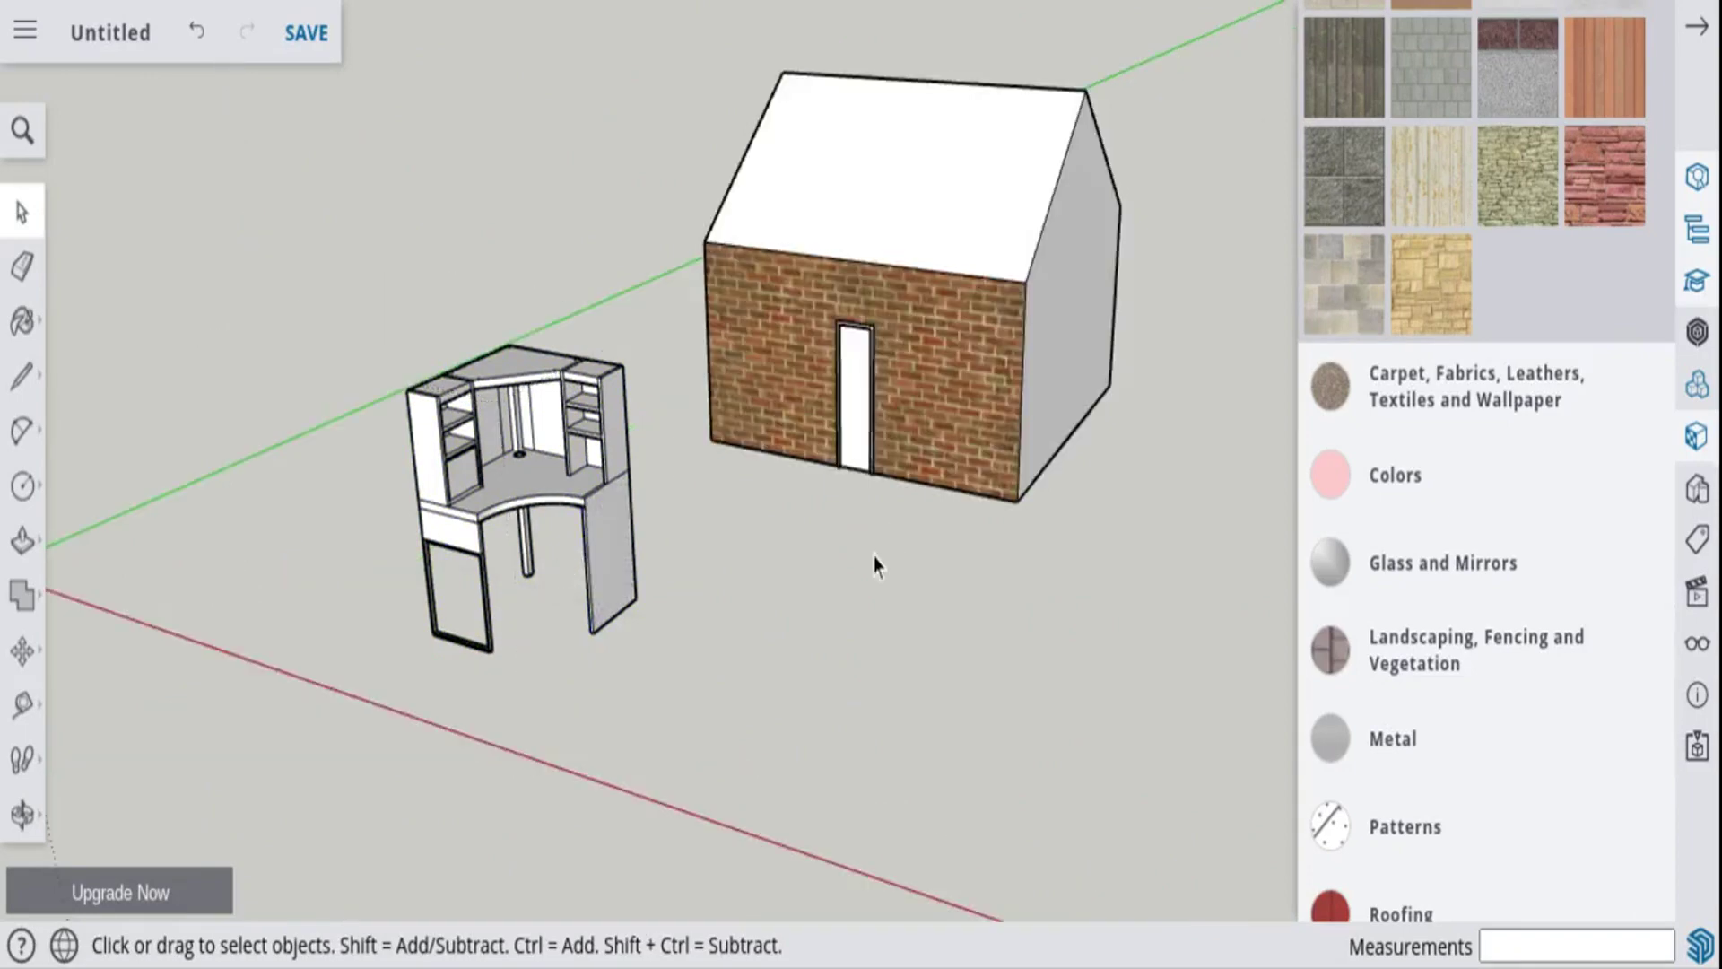
- Explode the corner desk component into separate geometry and undo the explosion
left_click(581, 518)
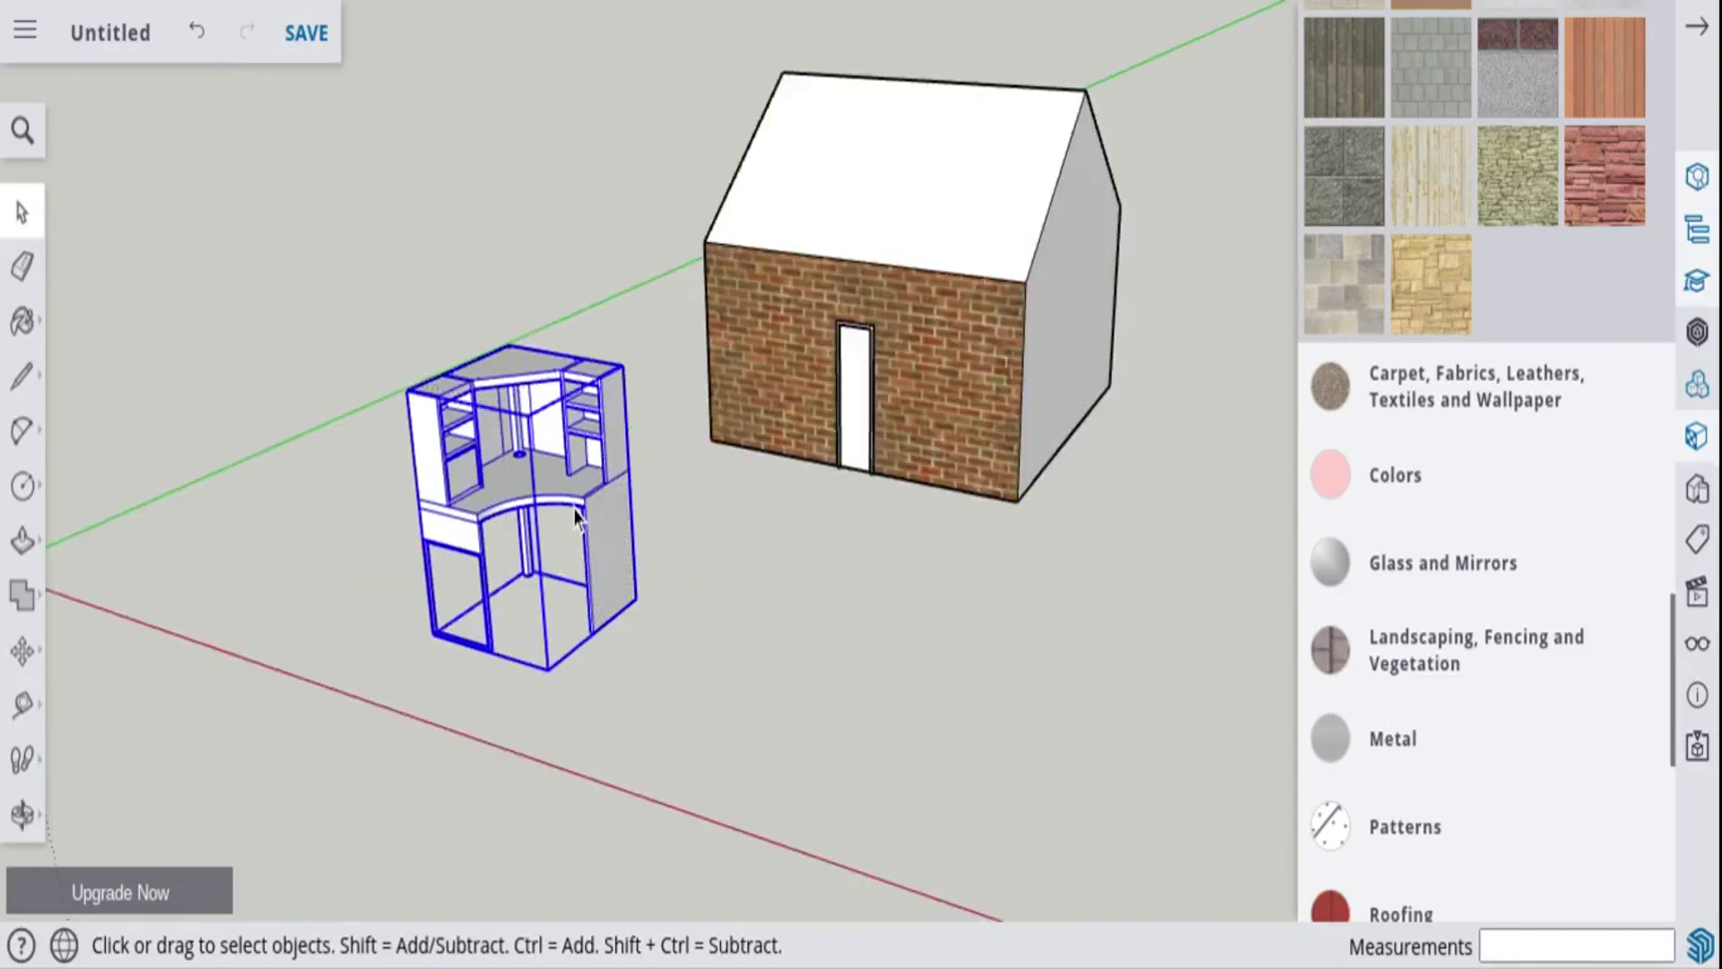
right_click(575, 516)
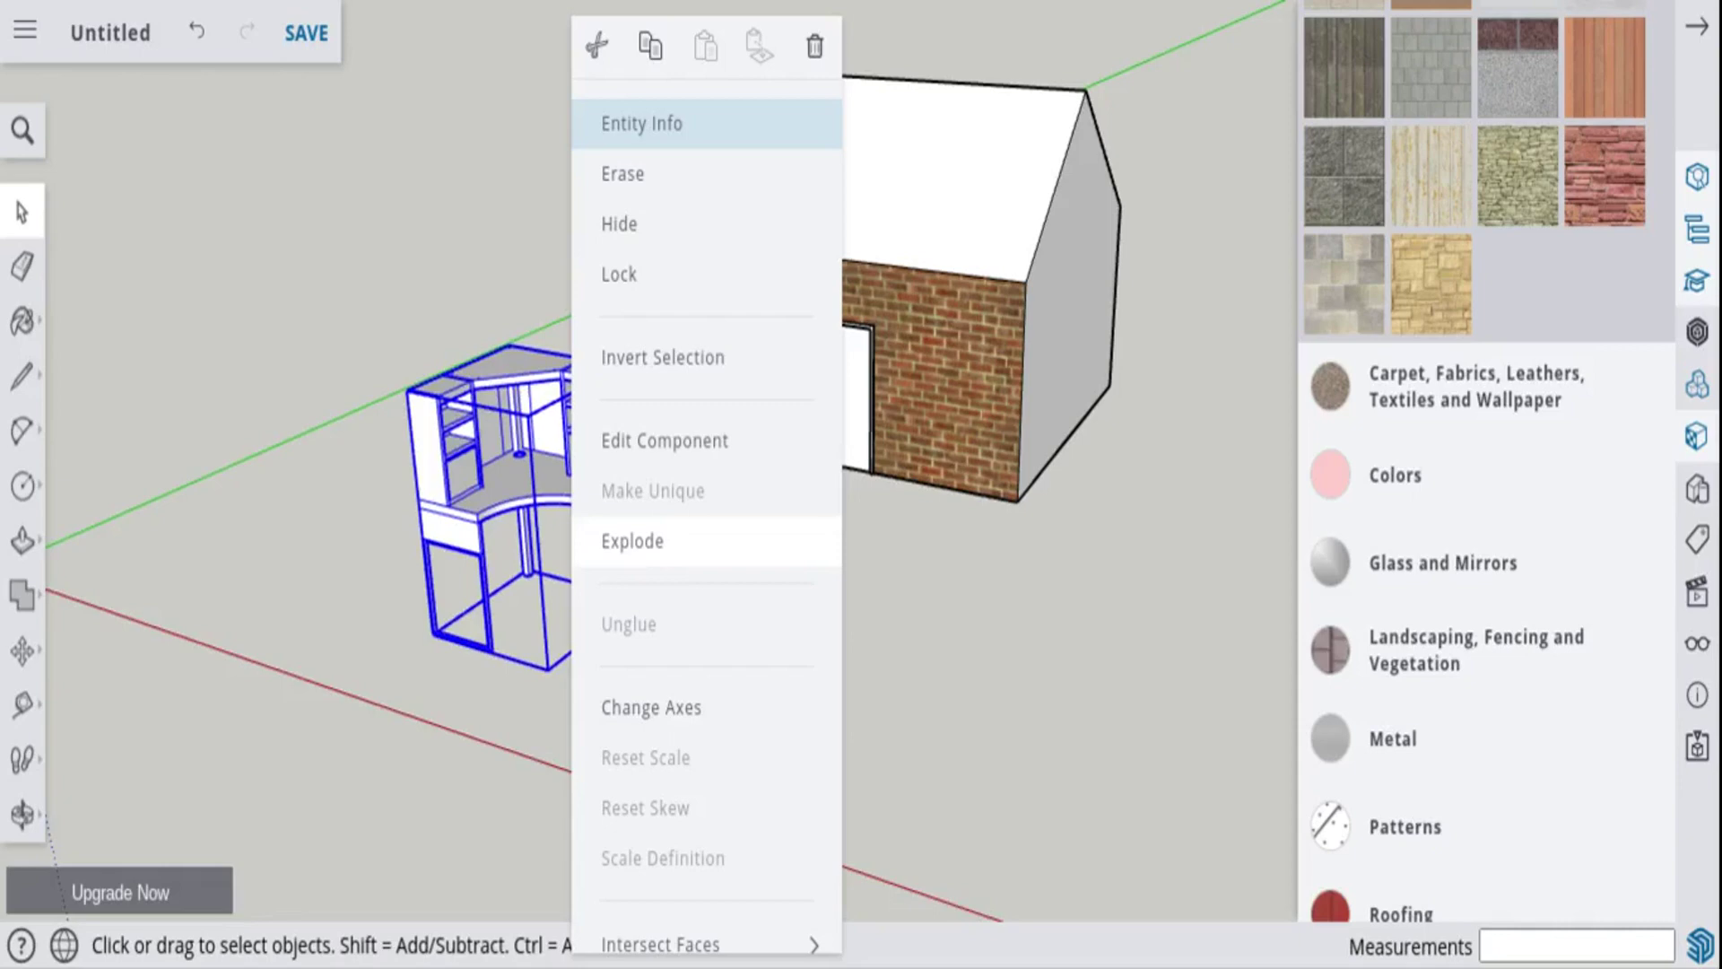
left_click(625, 565)
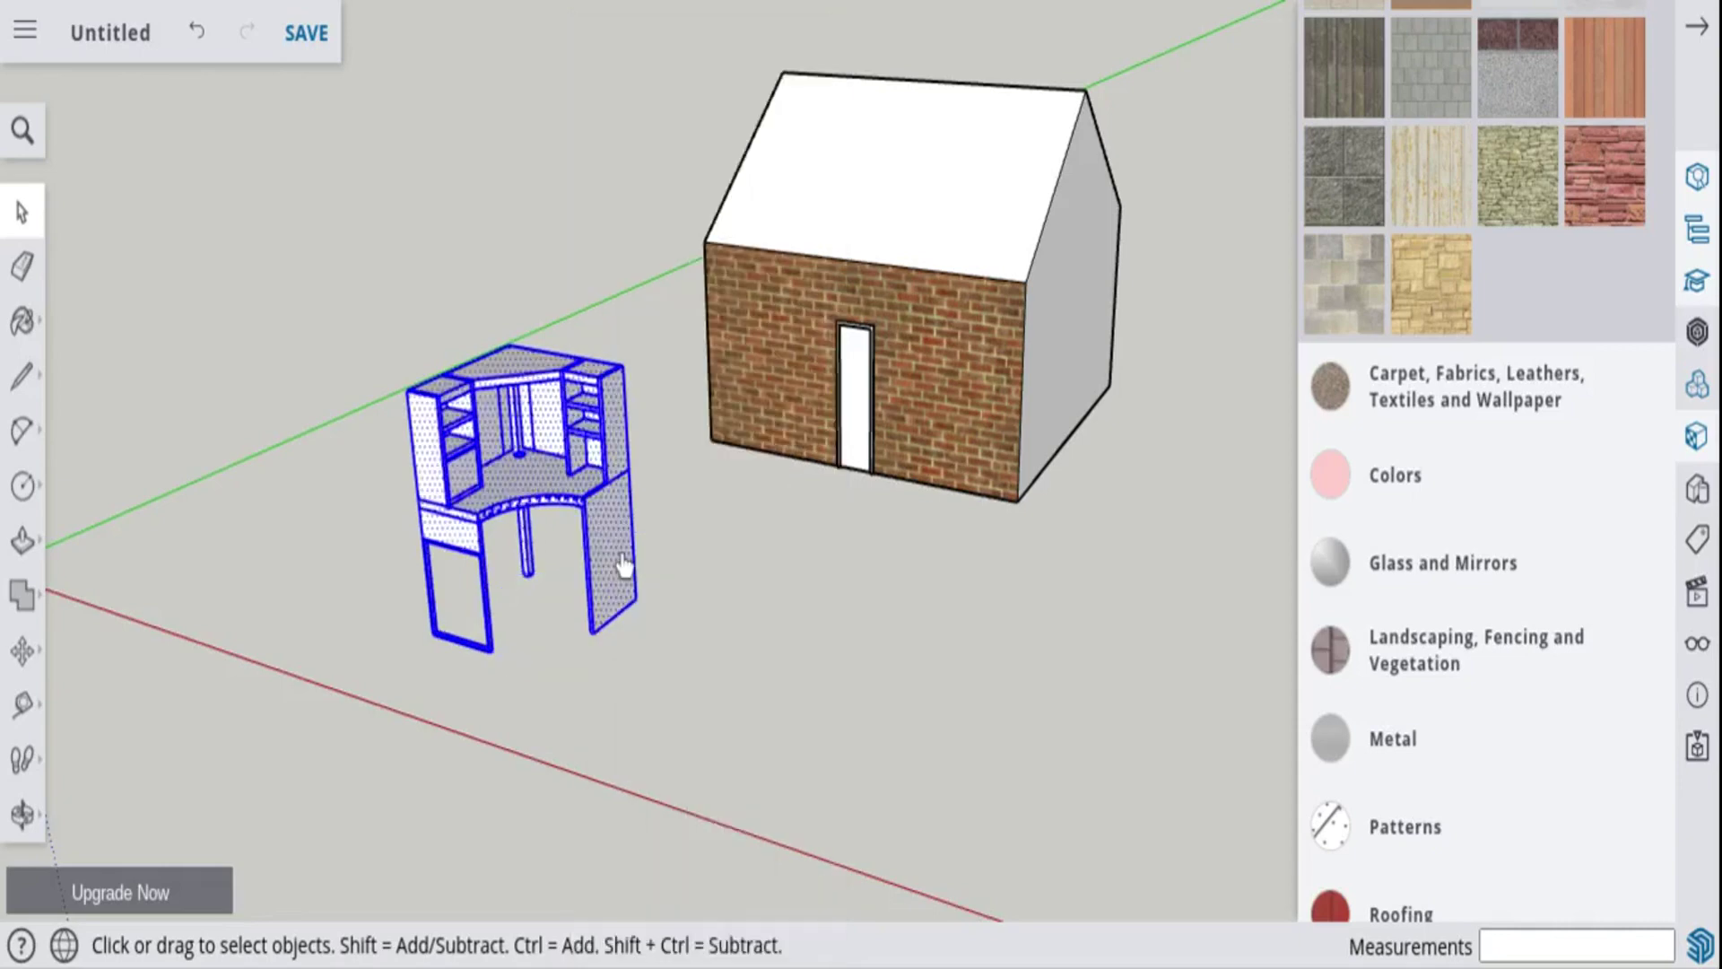
left_click(682, 604)
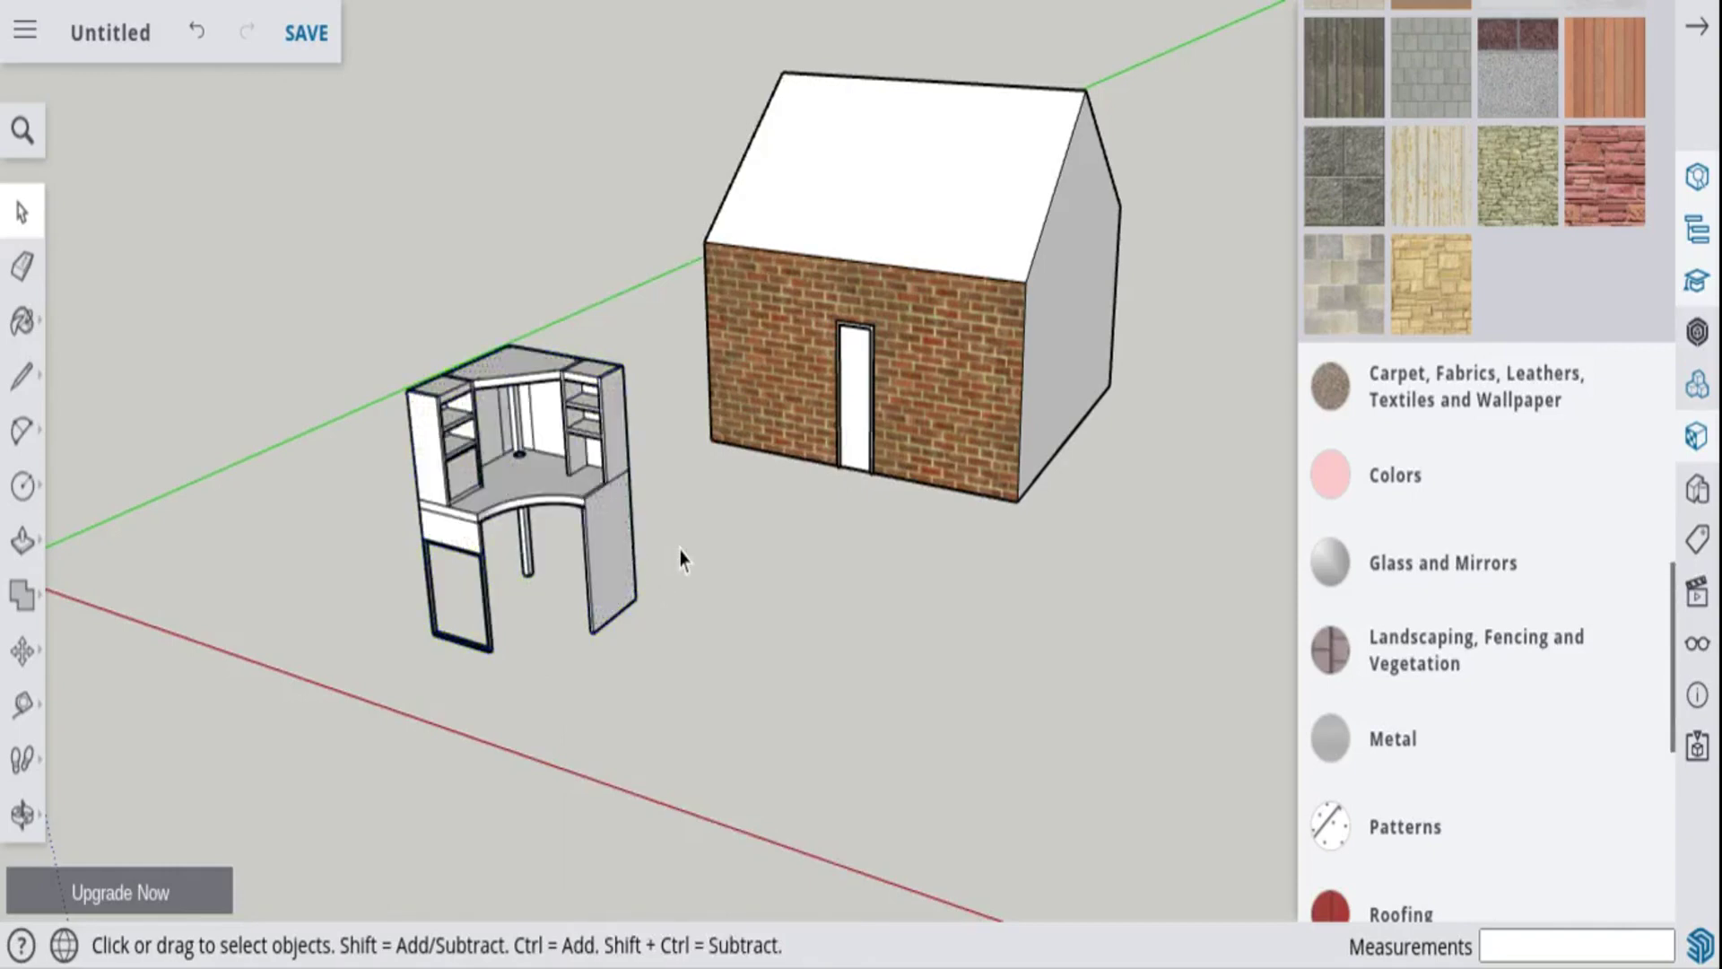
key("ctrl+z")
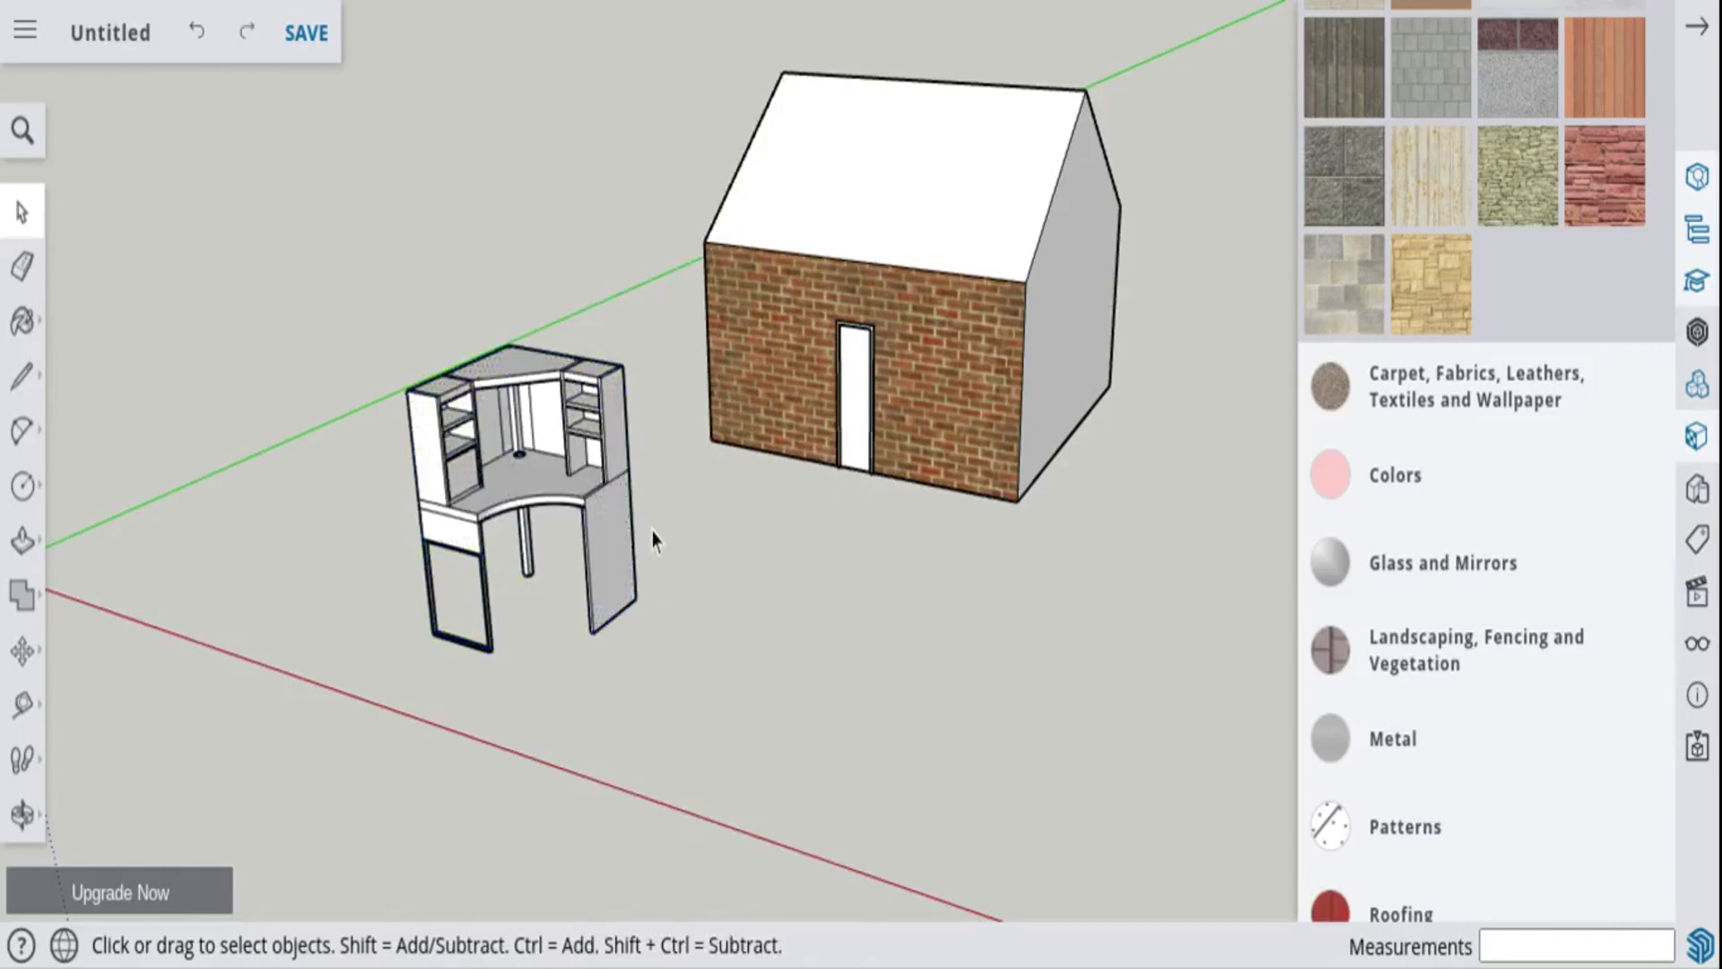
- Select and deselect the corner desk to check that it behaves as one component
left_click(606, 497)
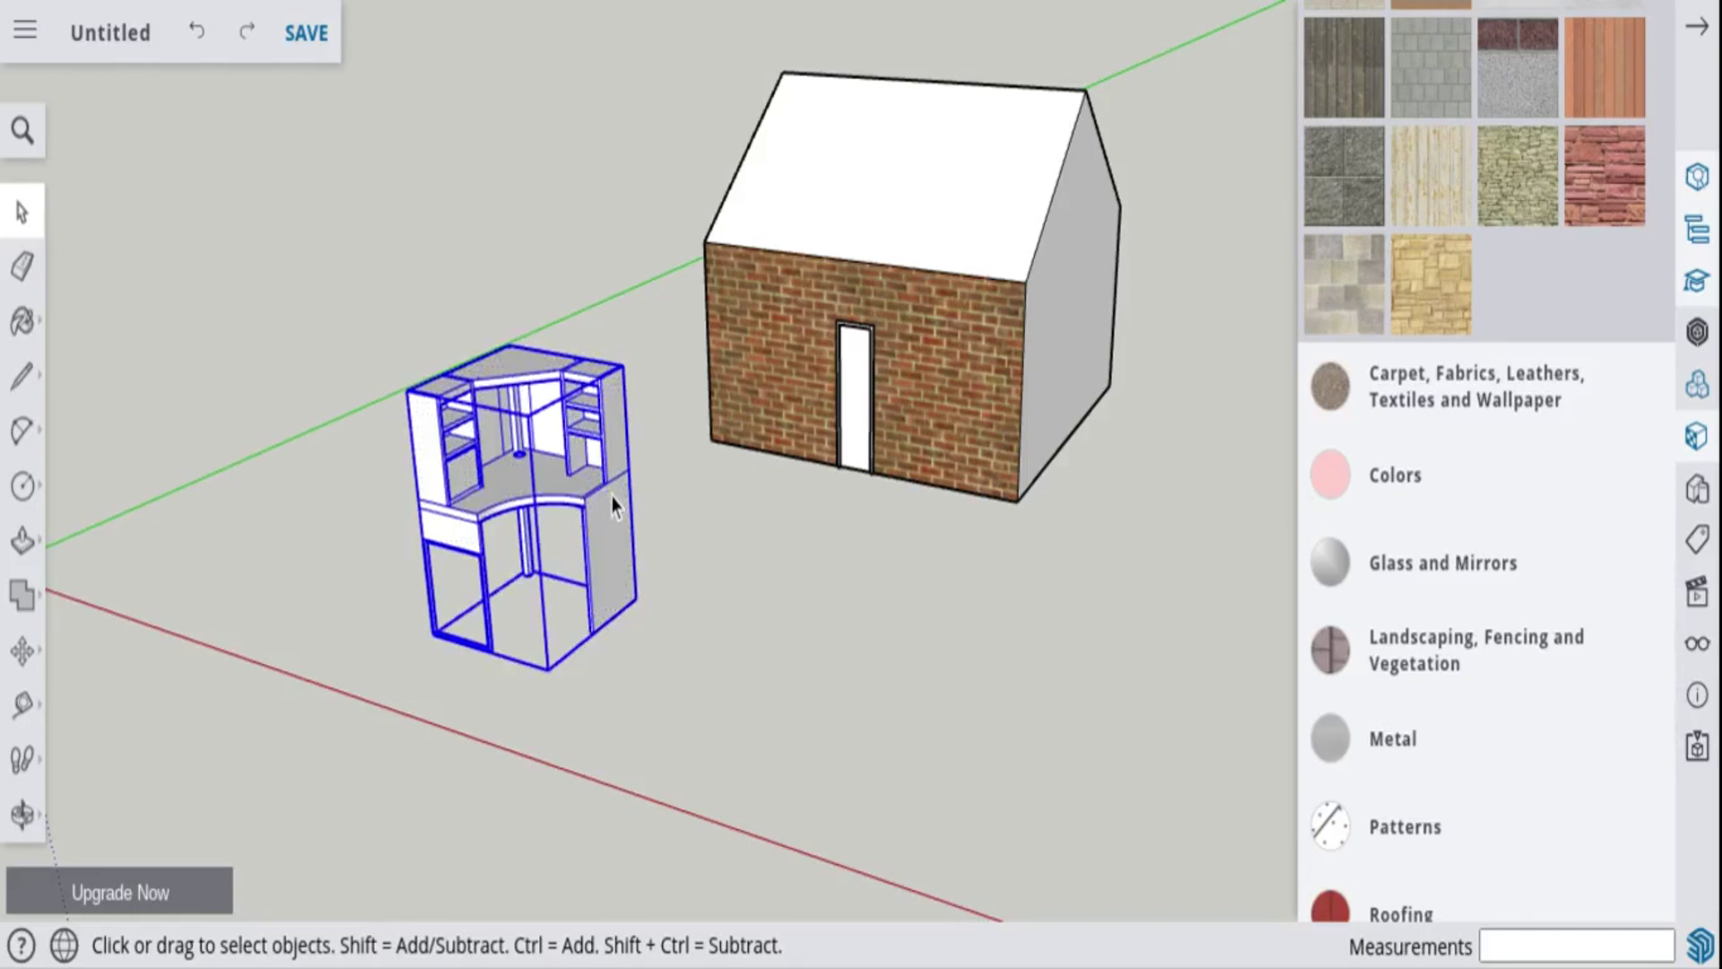
left_click(673, 530)
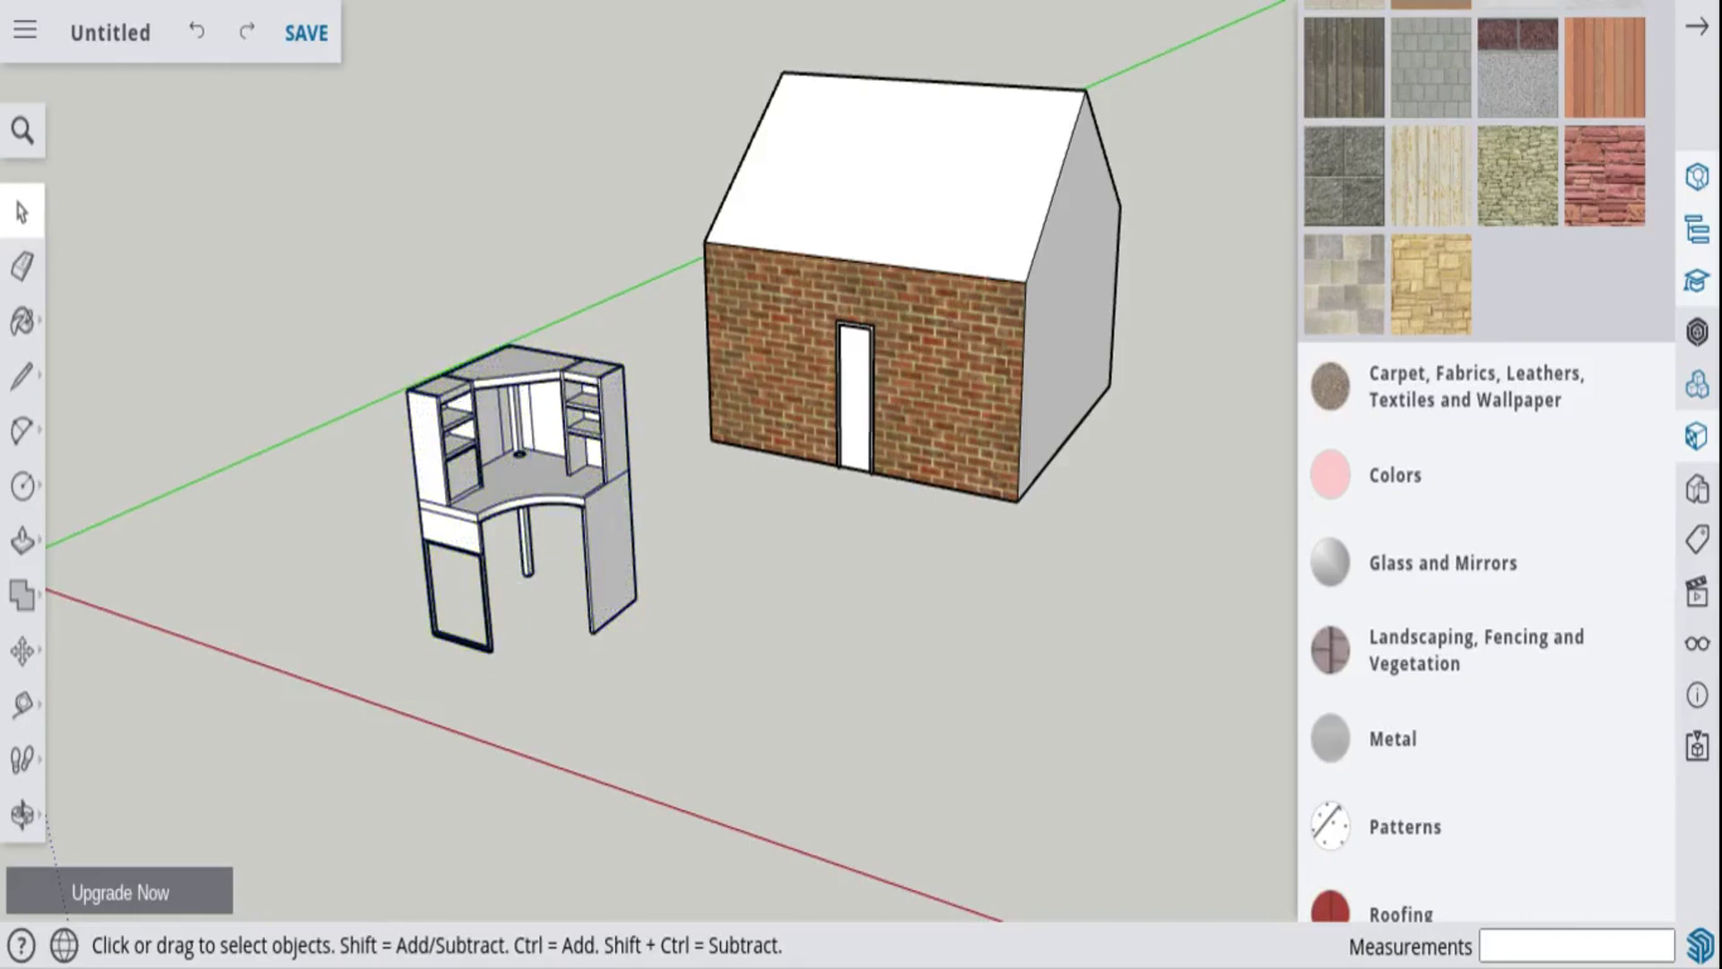
left_click(632, 516)
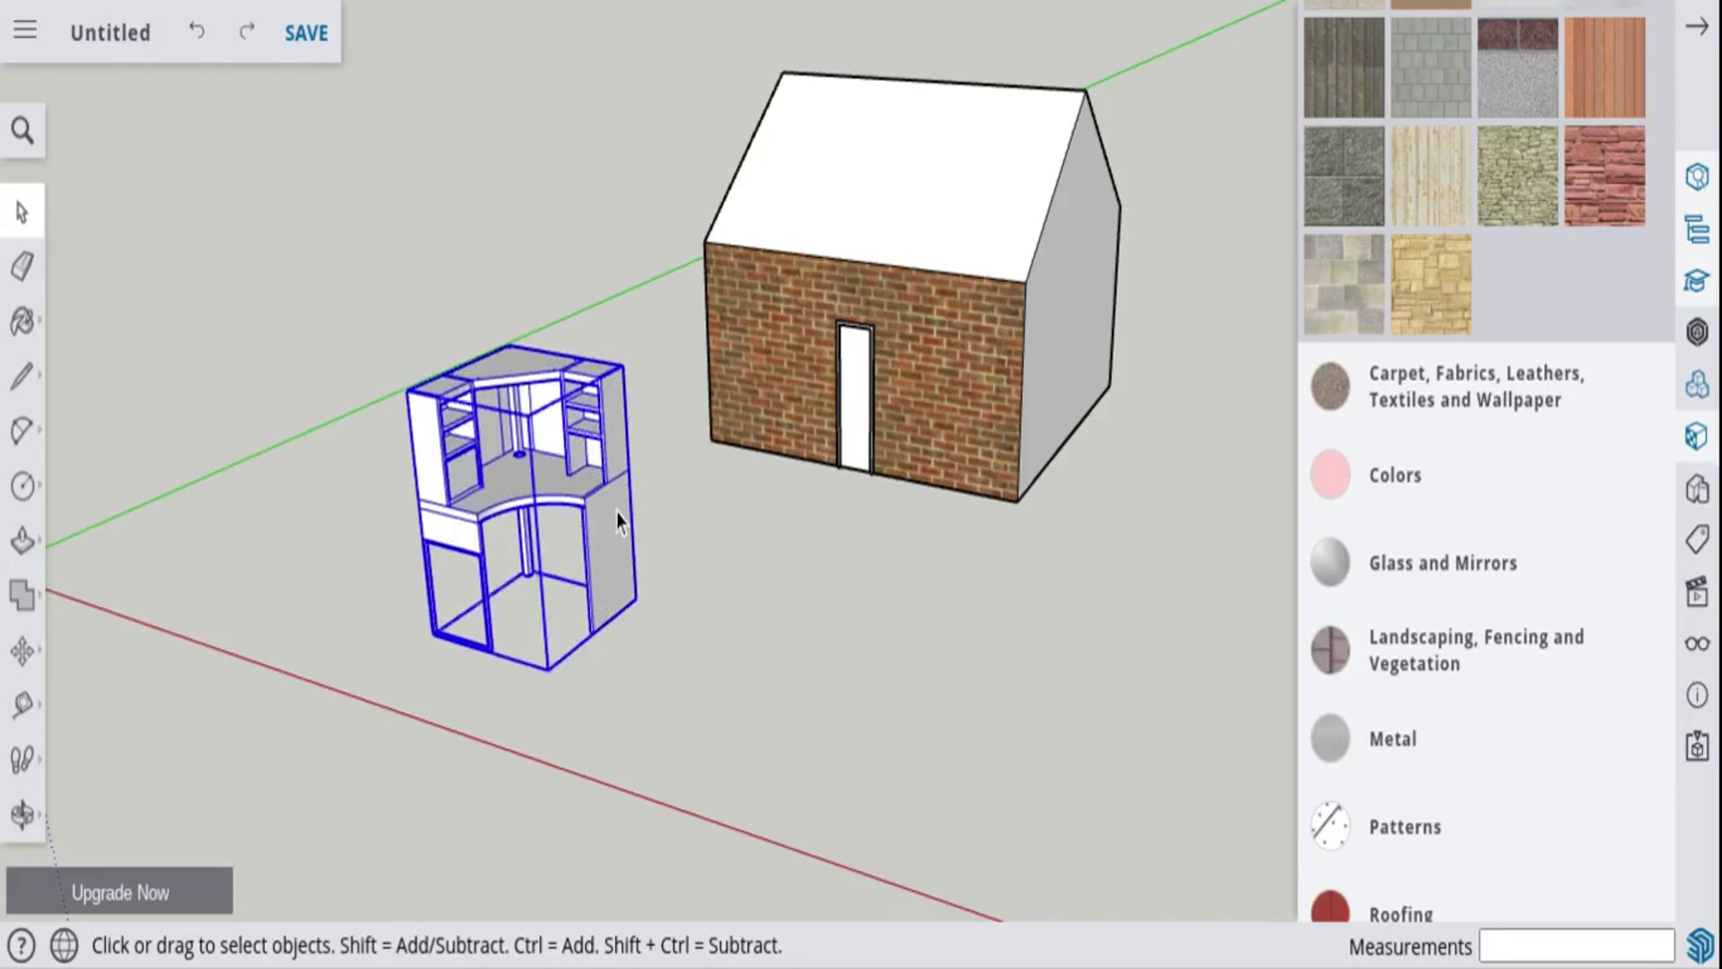
left_click(666, 524)
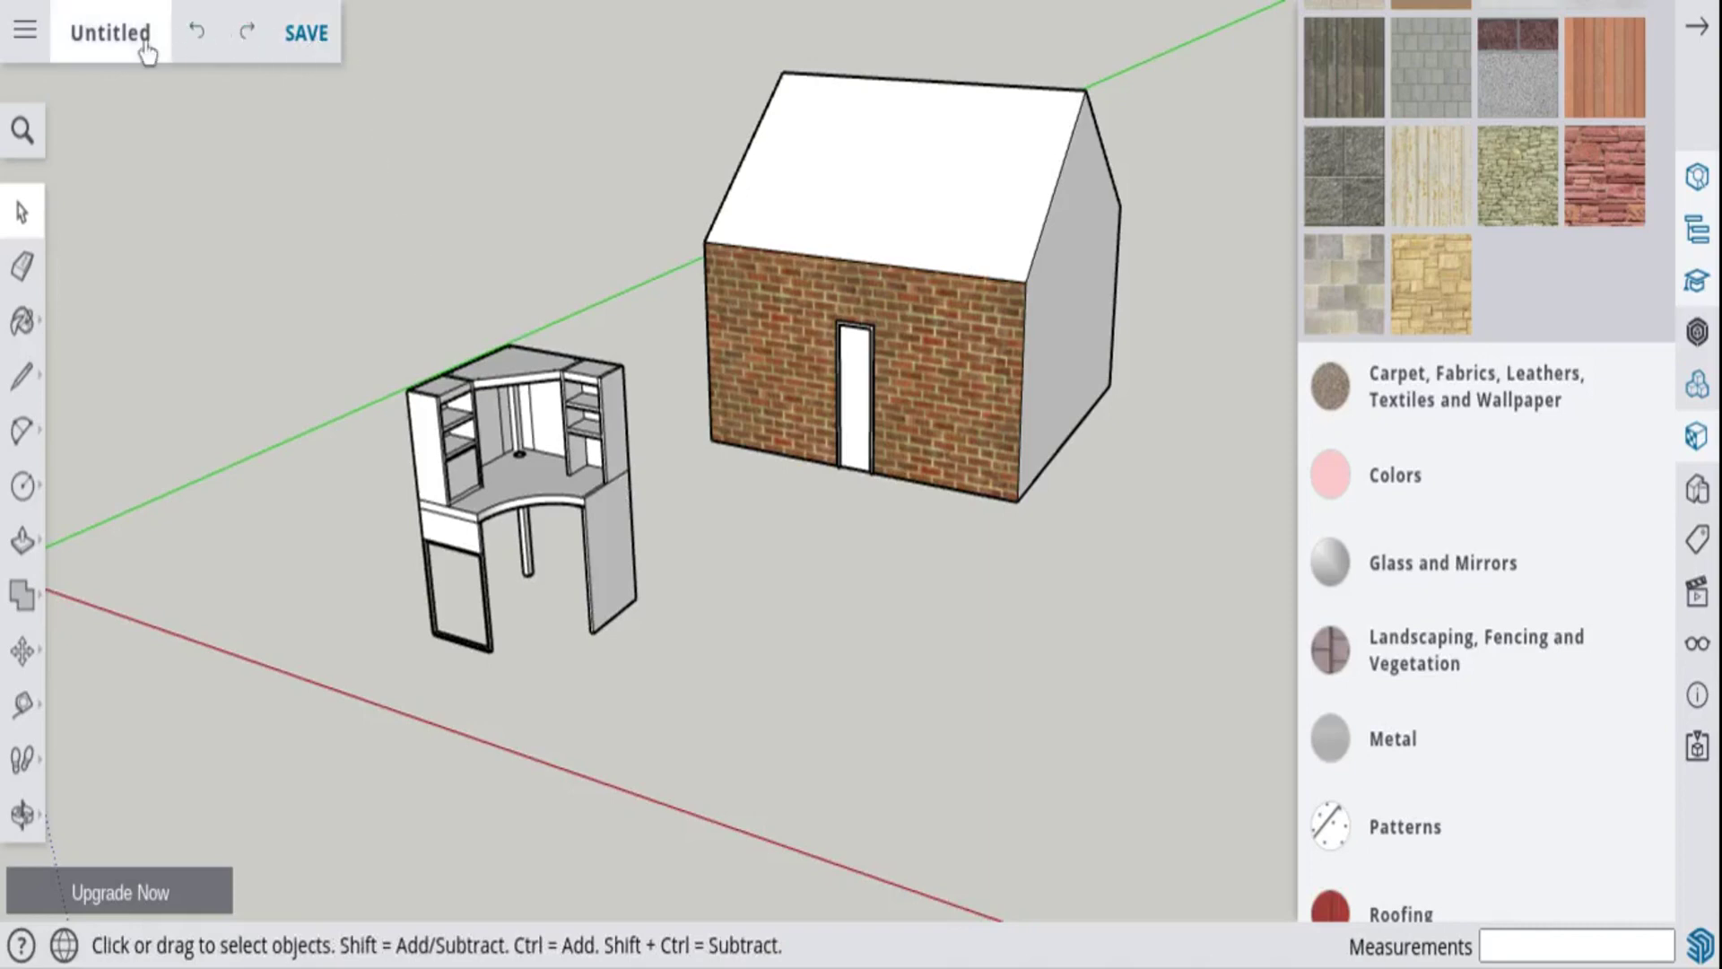
- Save the model as "hi" in the SketchUp project
left_click(305, 34)
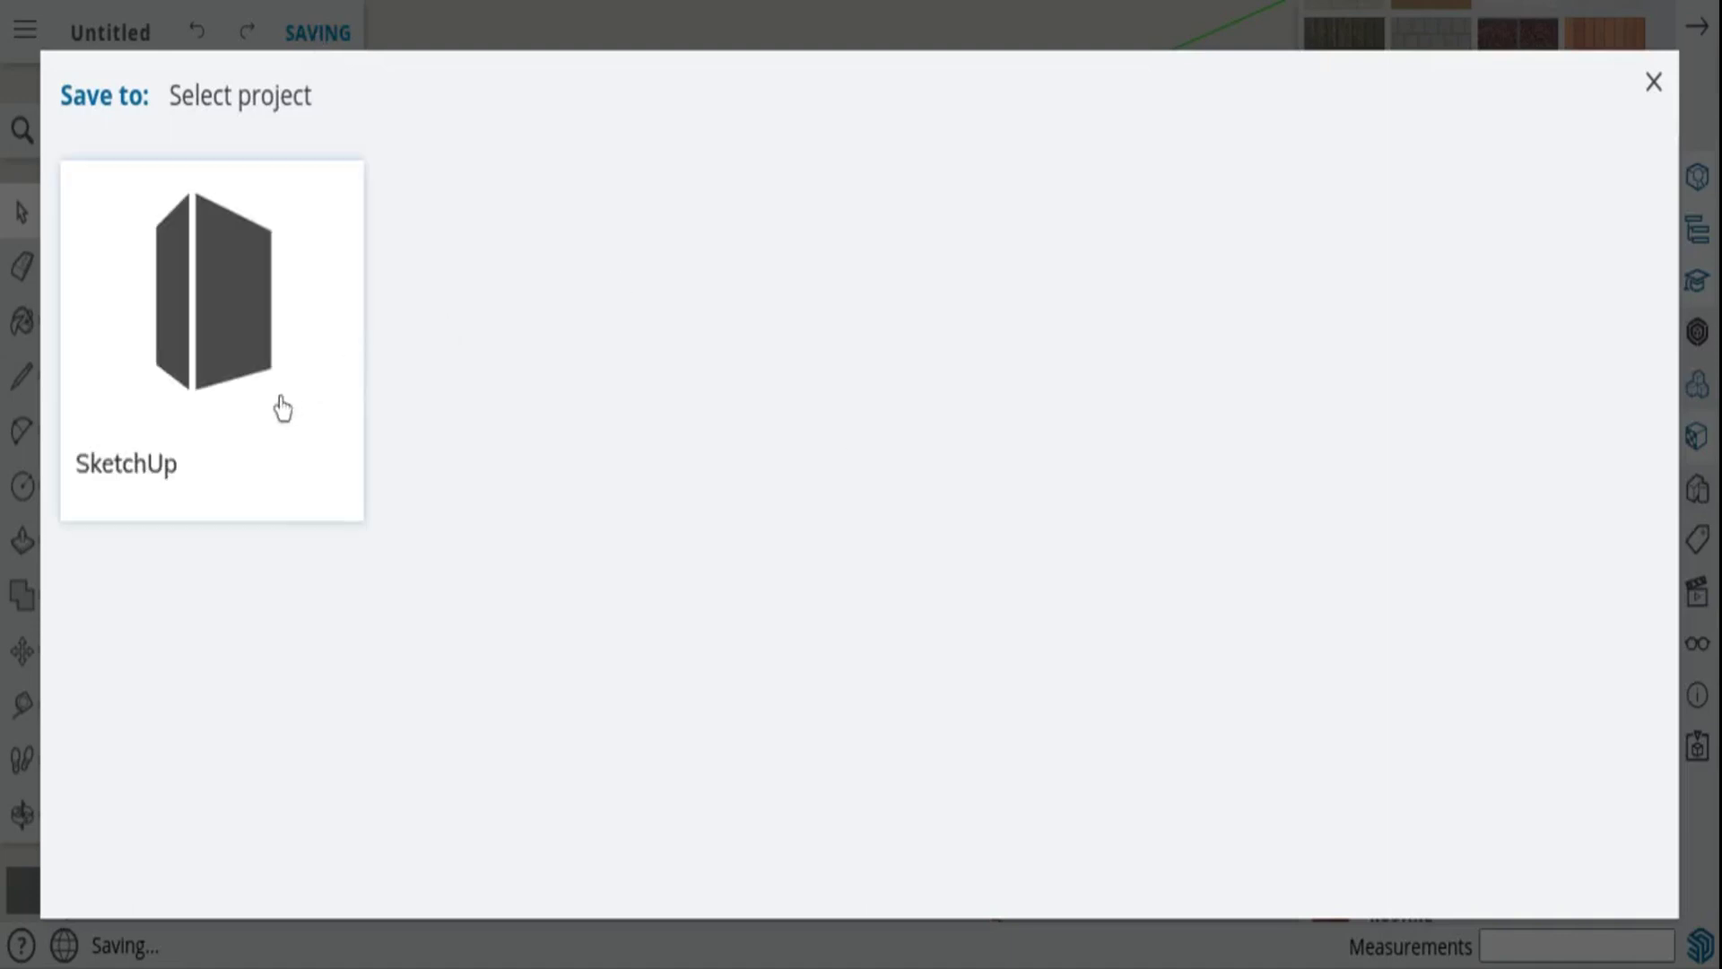
left_click(263, 427)
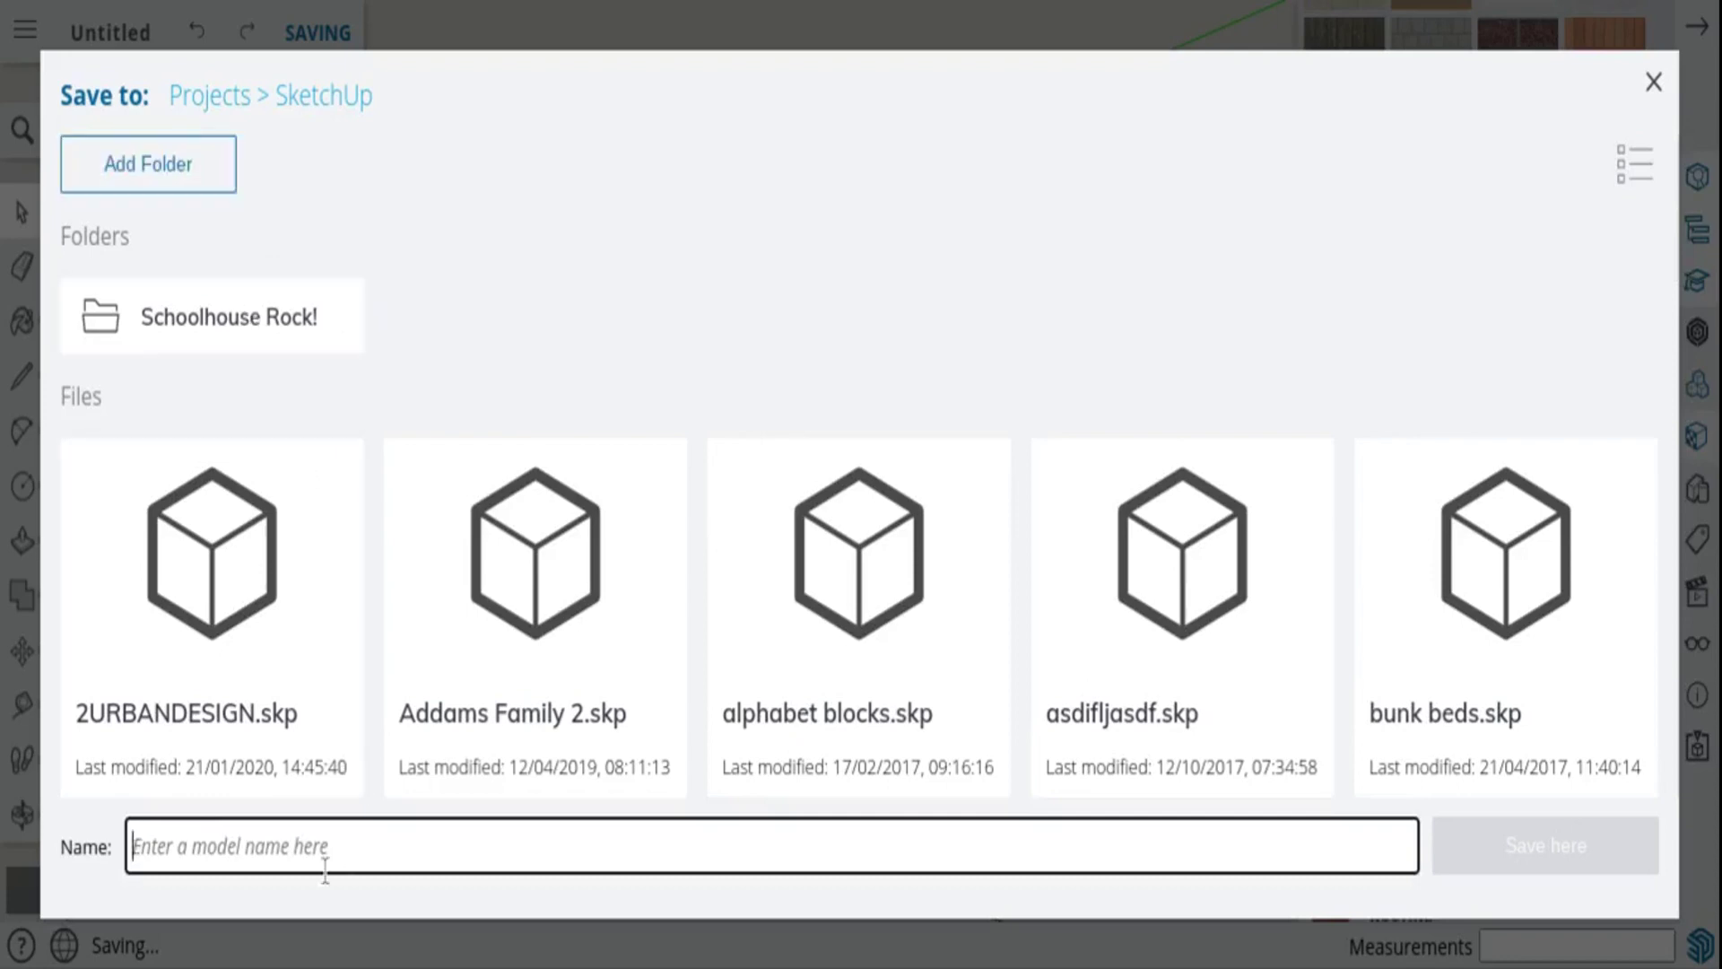
type("h")
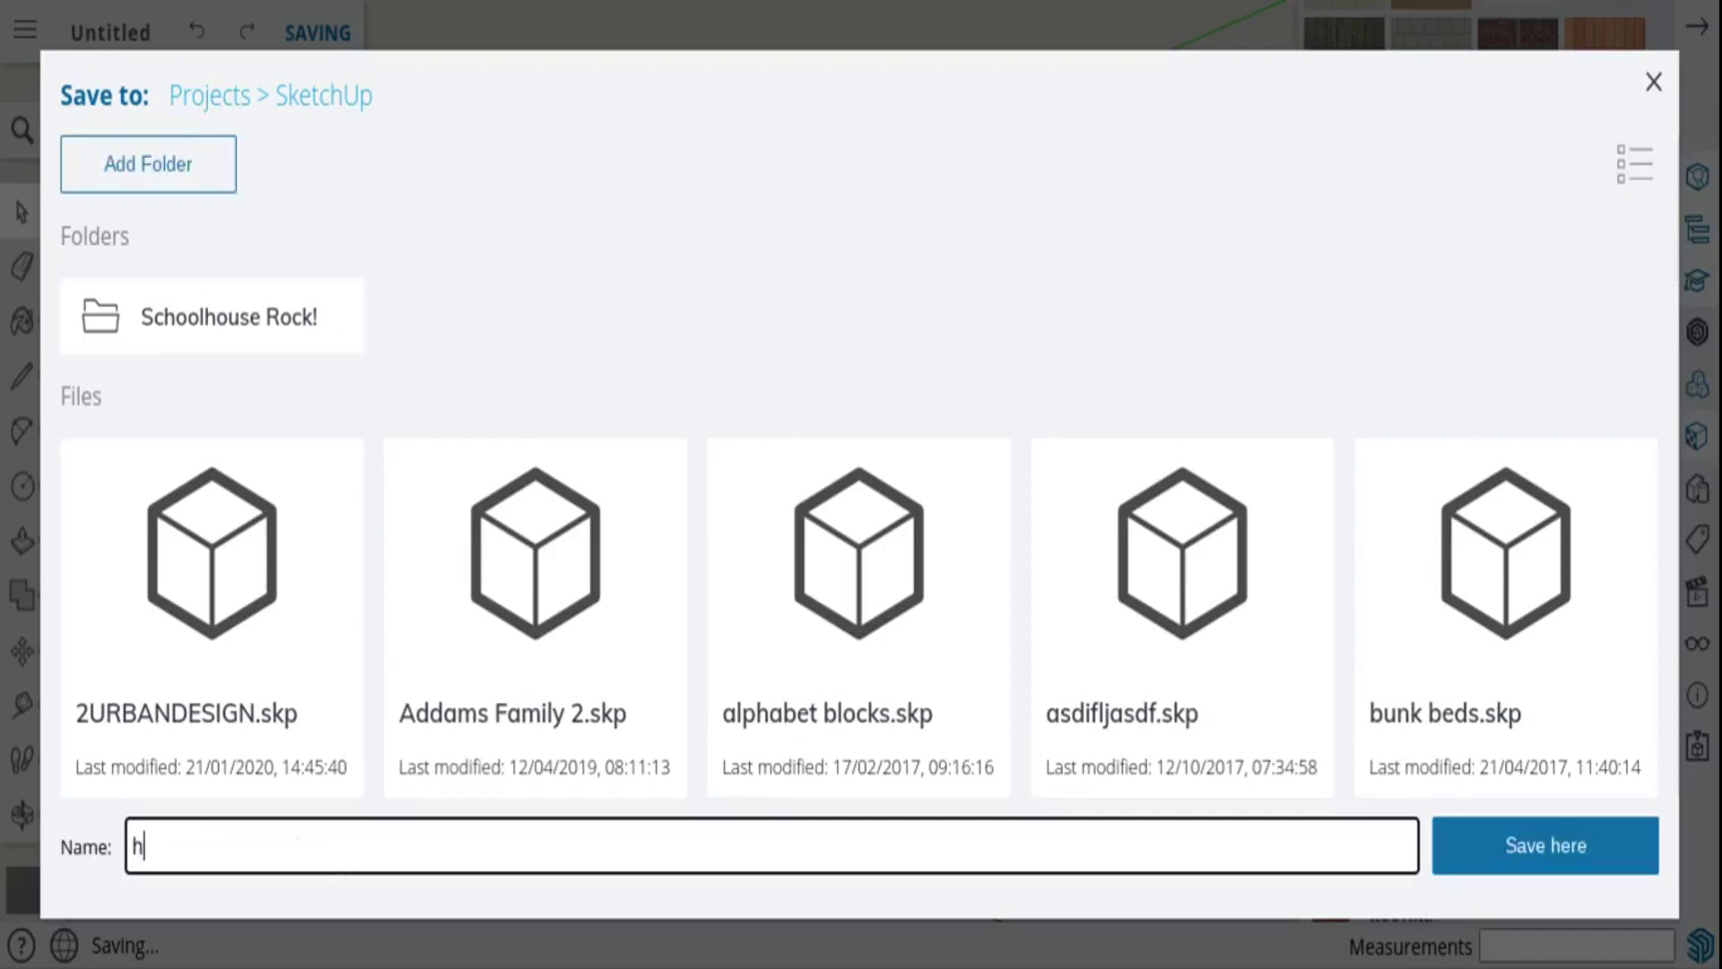
type("i")
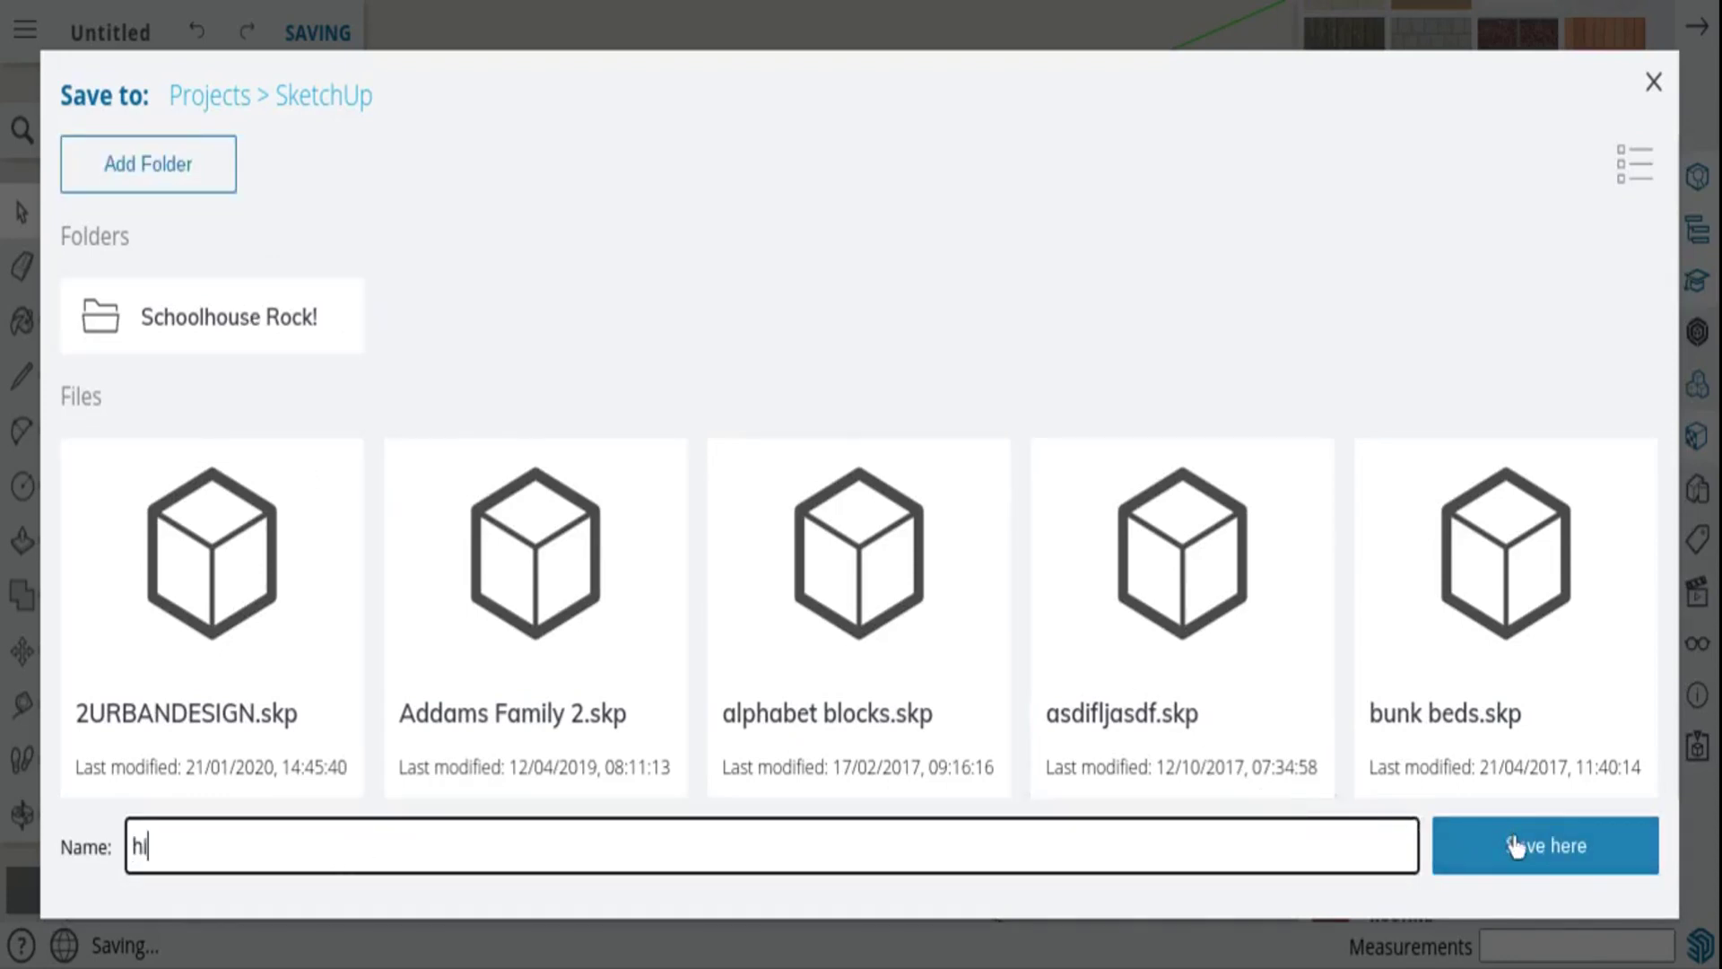
left_click(1515, 845)
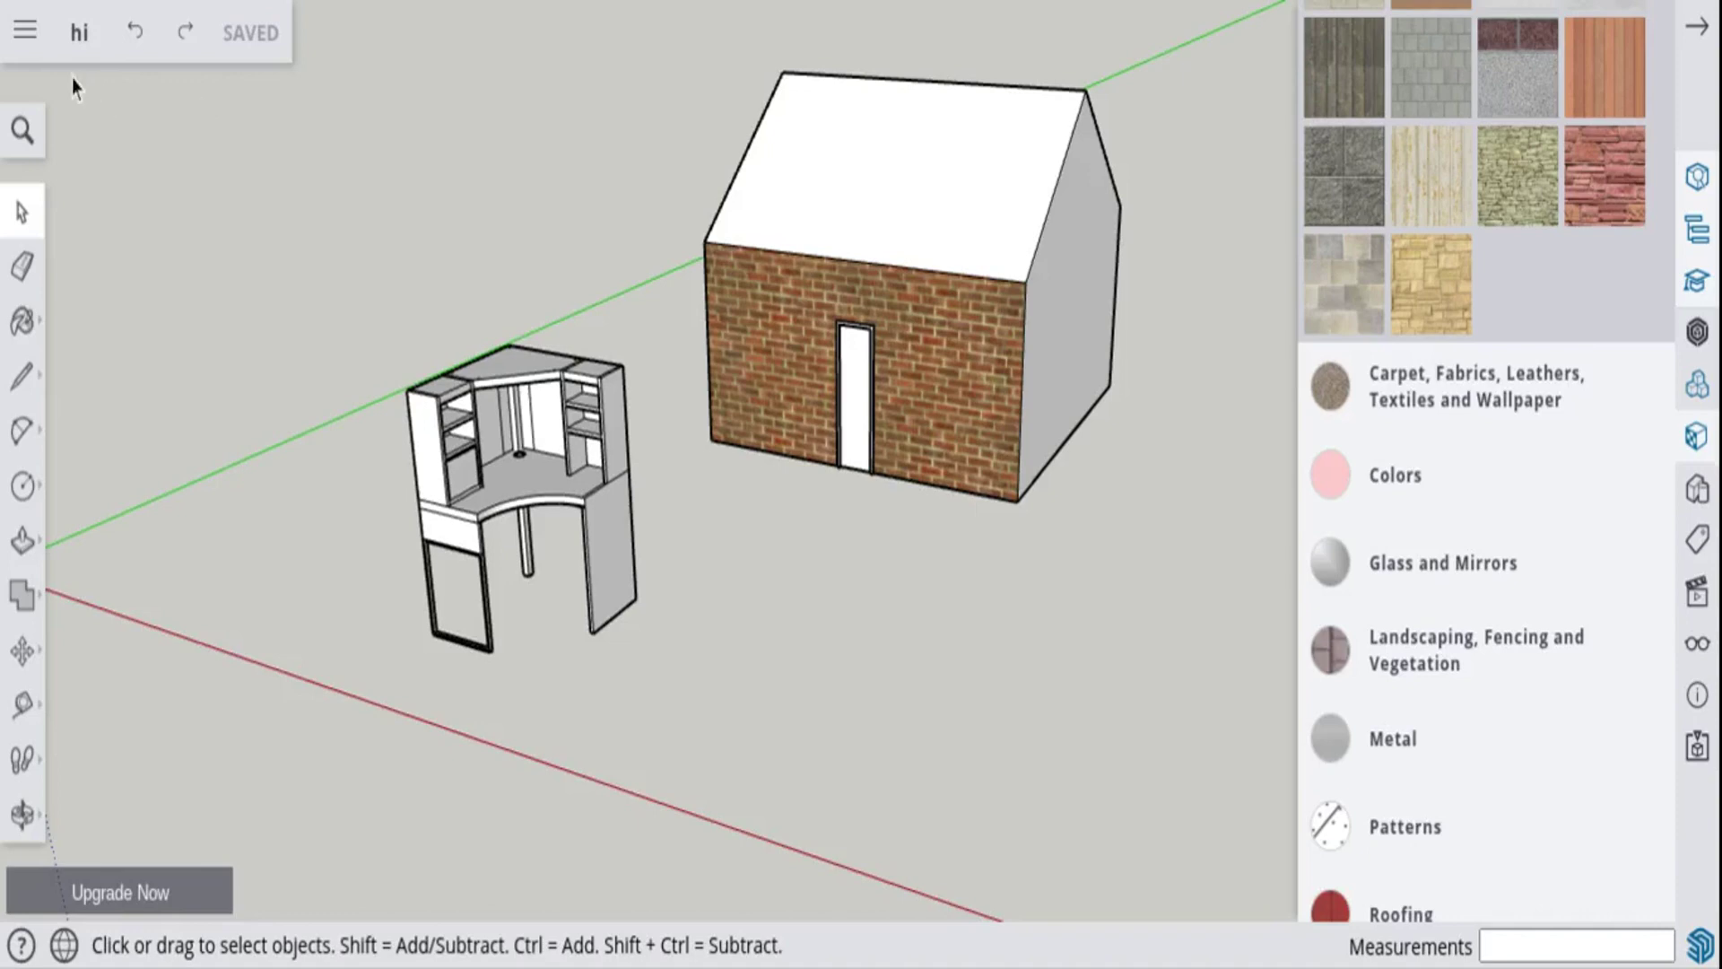
- Review the available export formats and the .skp download versions, and close the download options without downloading
left_click(26, 36)
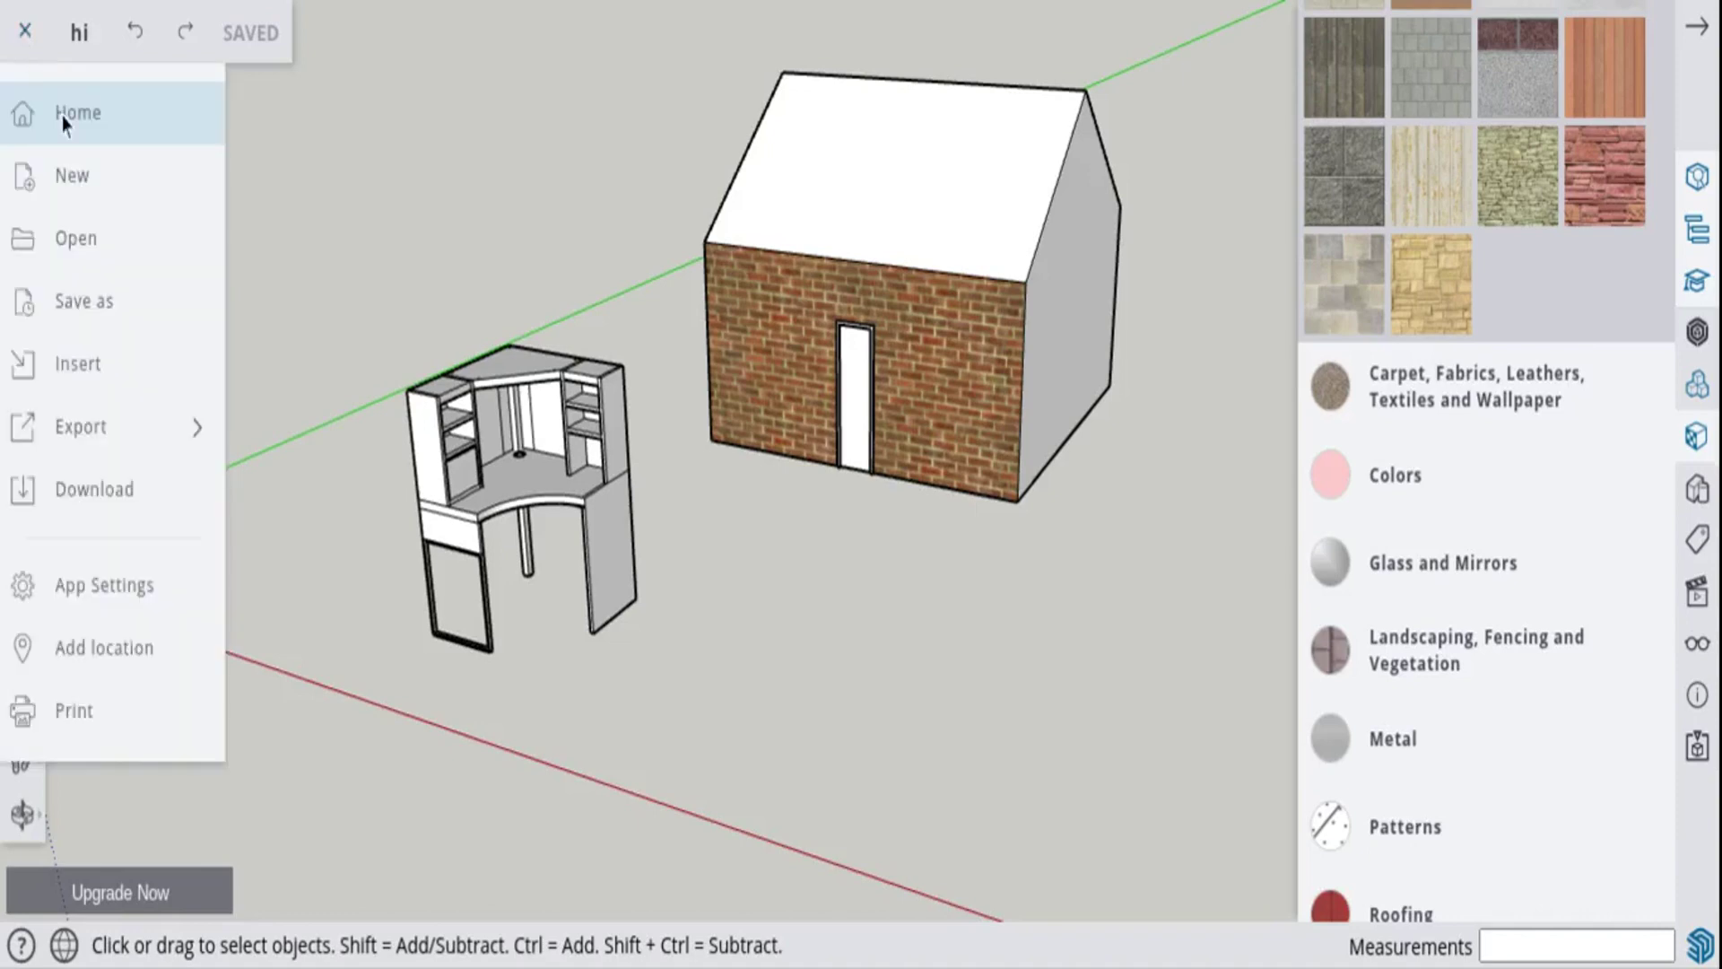
mouse_move(175, 396)
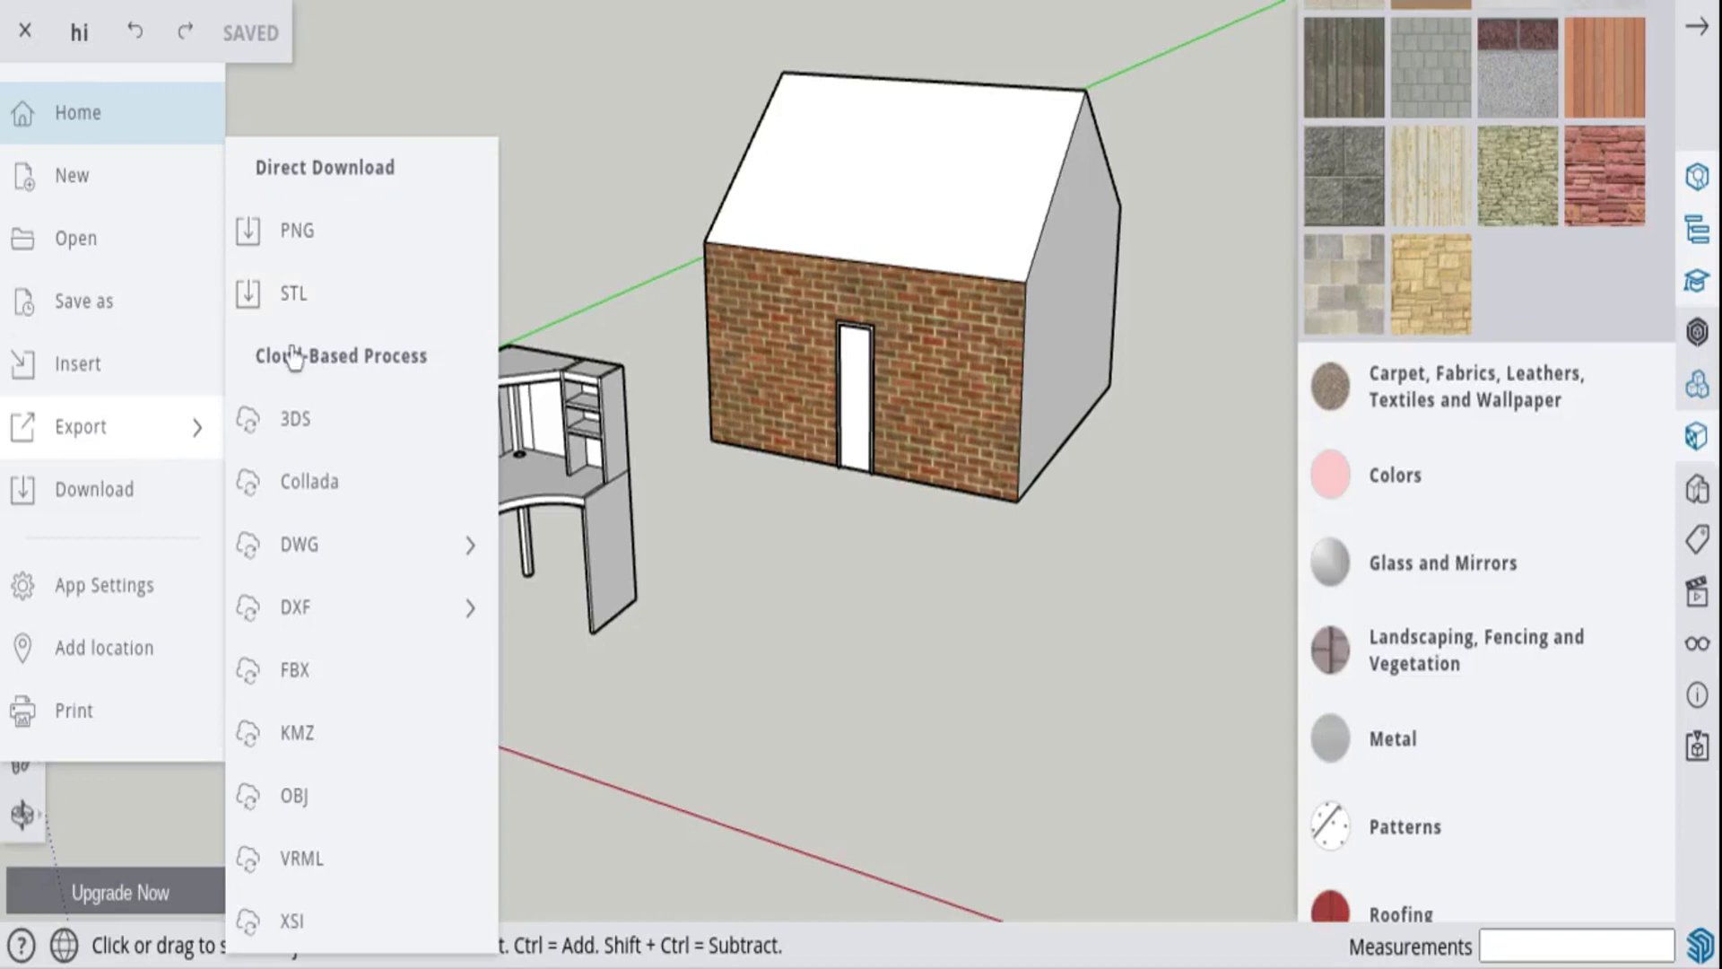
left_click(149, 516)
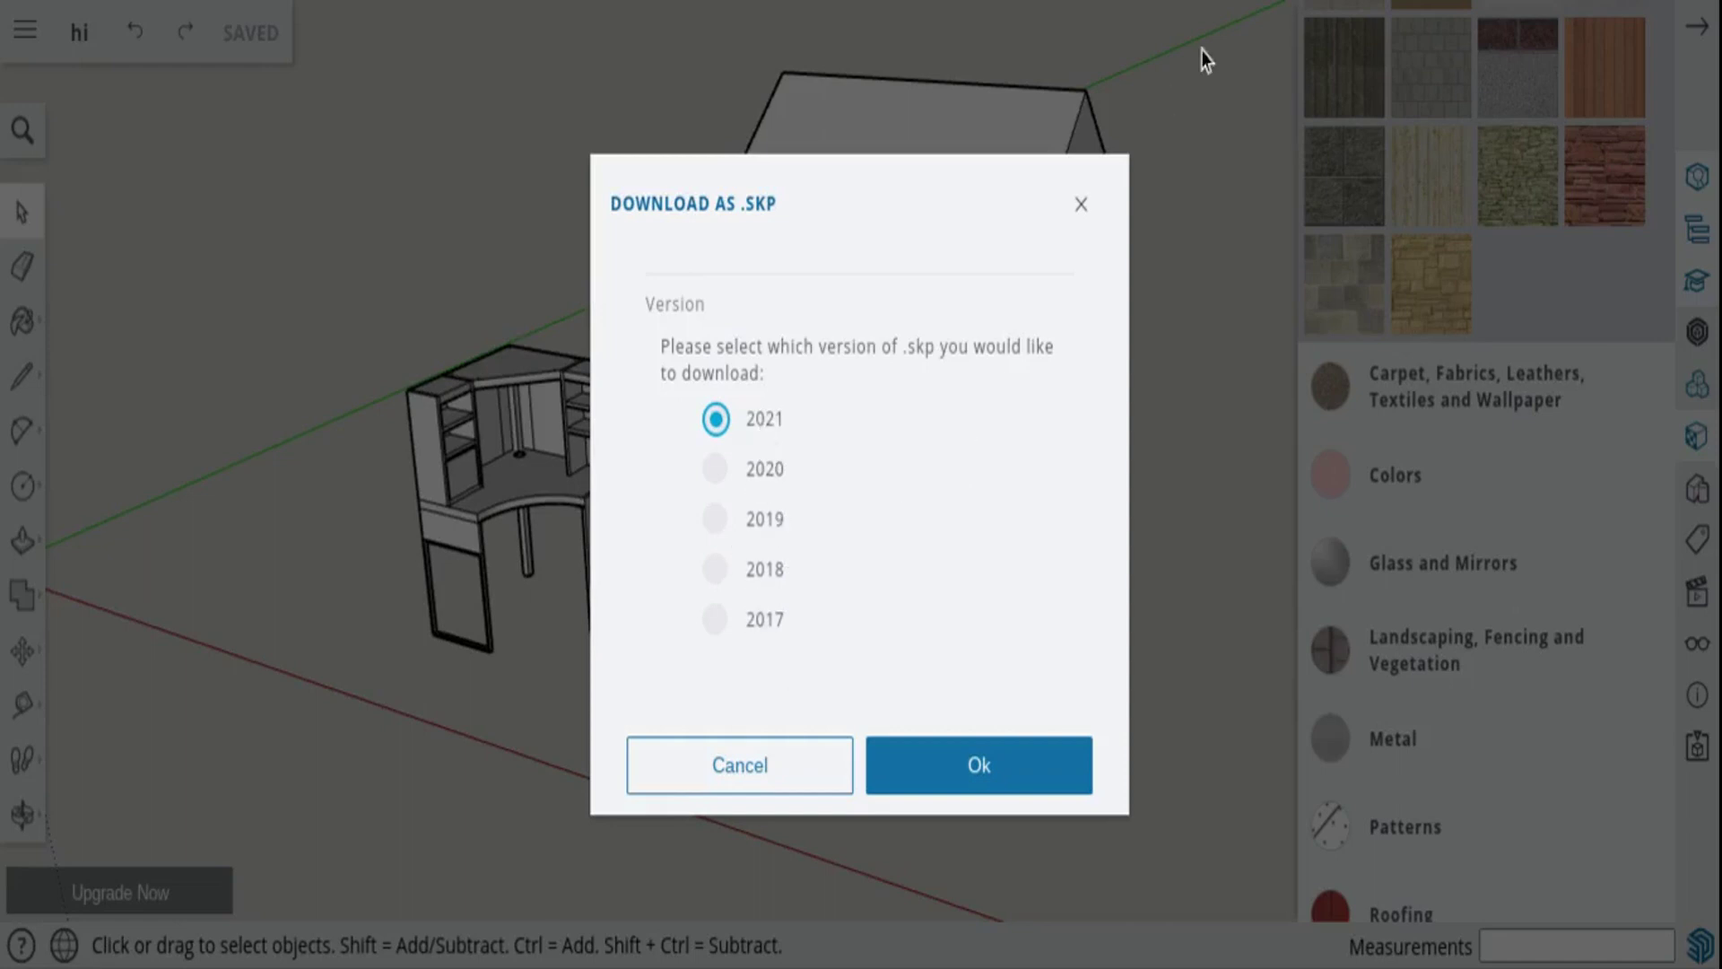
left_click(1083, 203)
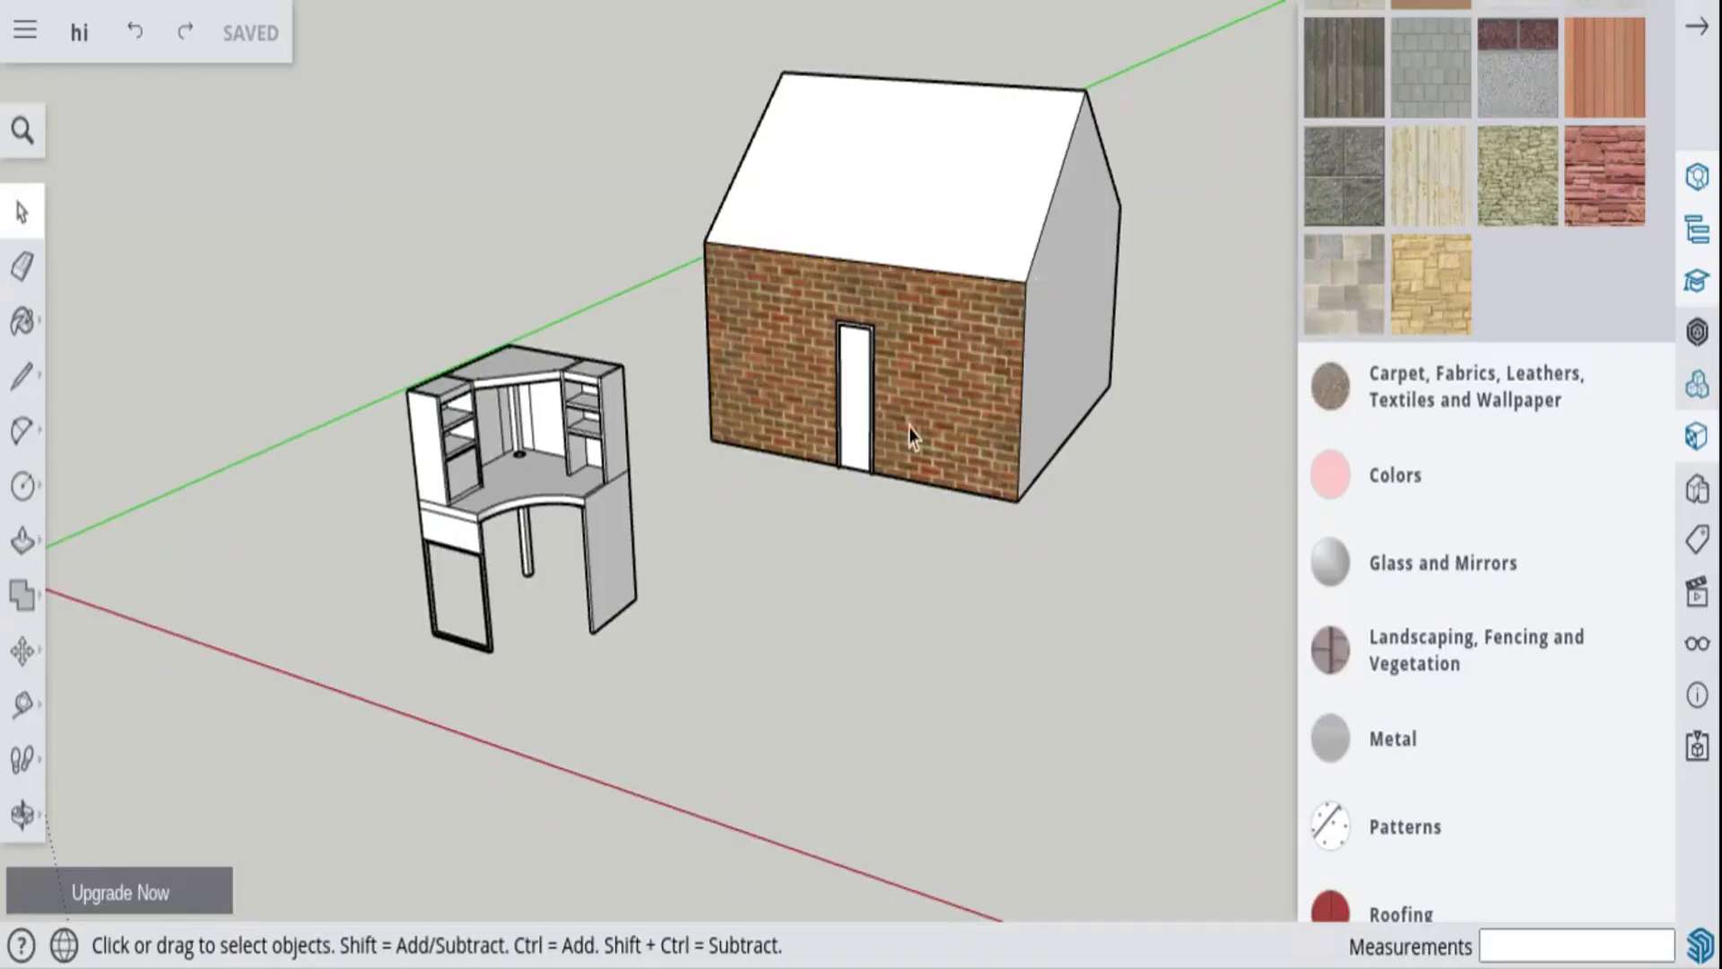